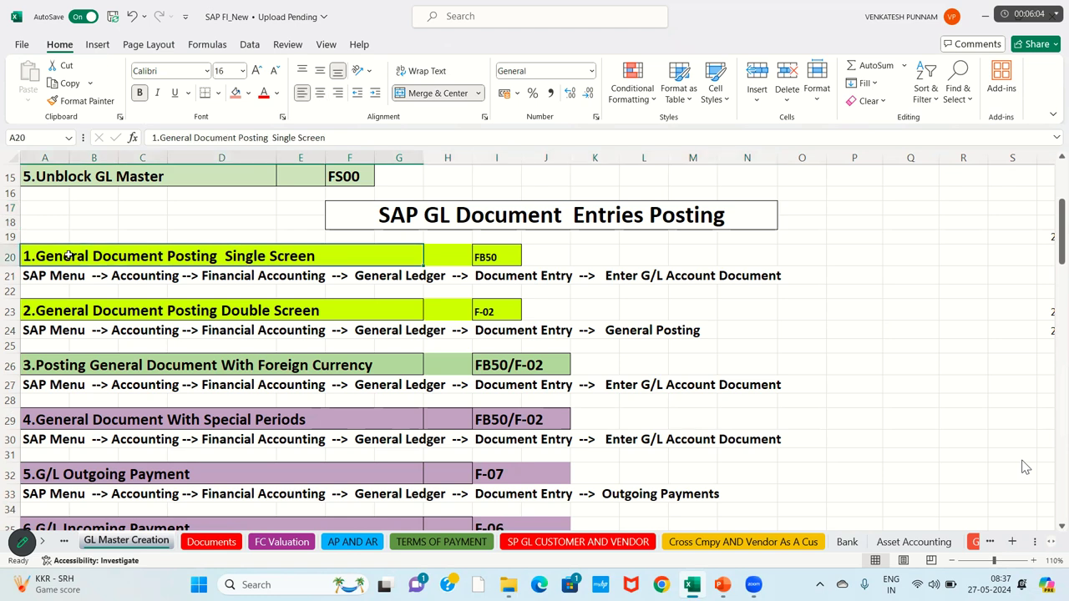
Step: Highlight the single-screen posting heading and FB50 code, then zoom the sheet from 110% to 120%
key("shift+Down")
key("shift+Down")
key("shift+Down")
key("shift+Down")
key("shift+Down")
key("shift+Down")
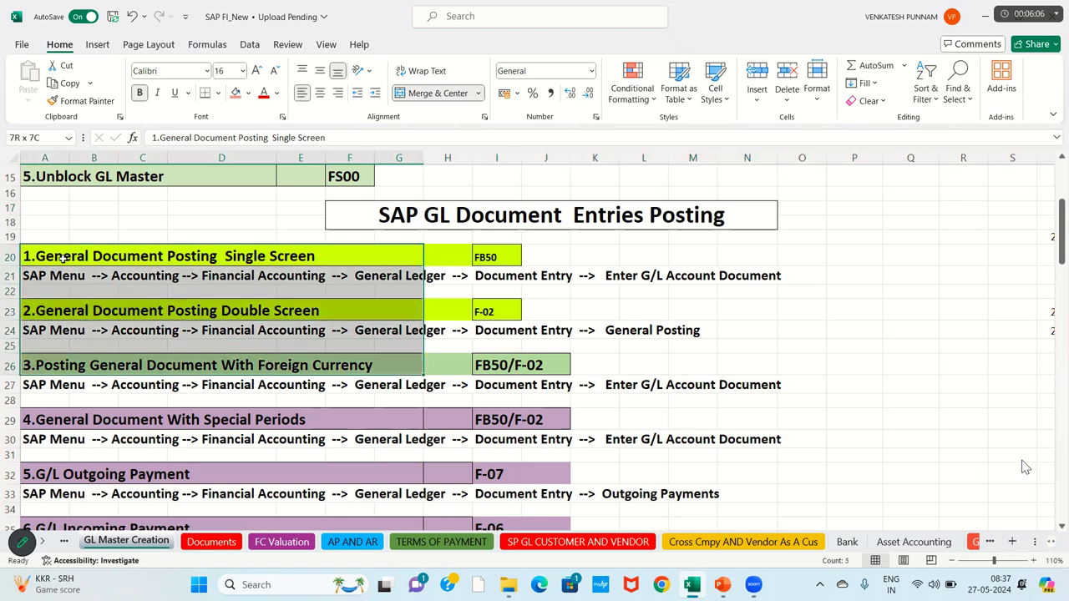
left_click(151, 256)
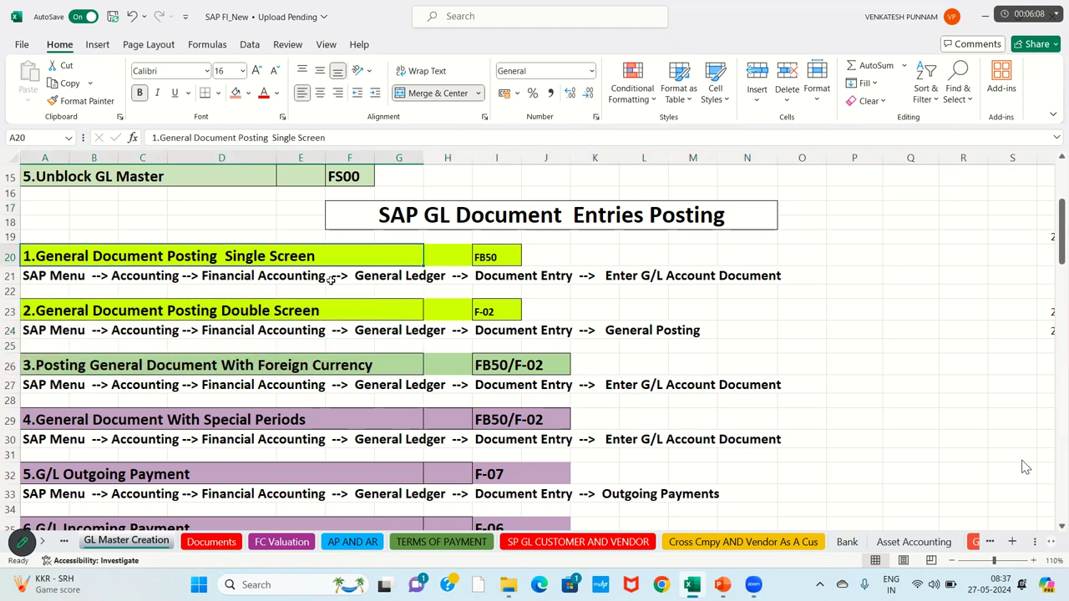
left_click(490, 259)
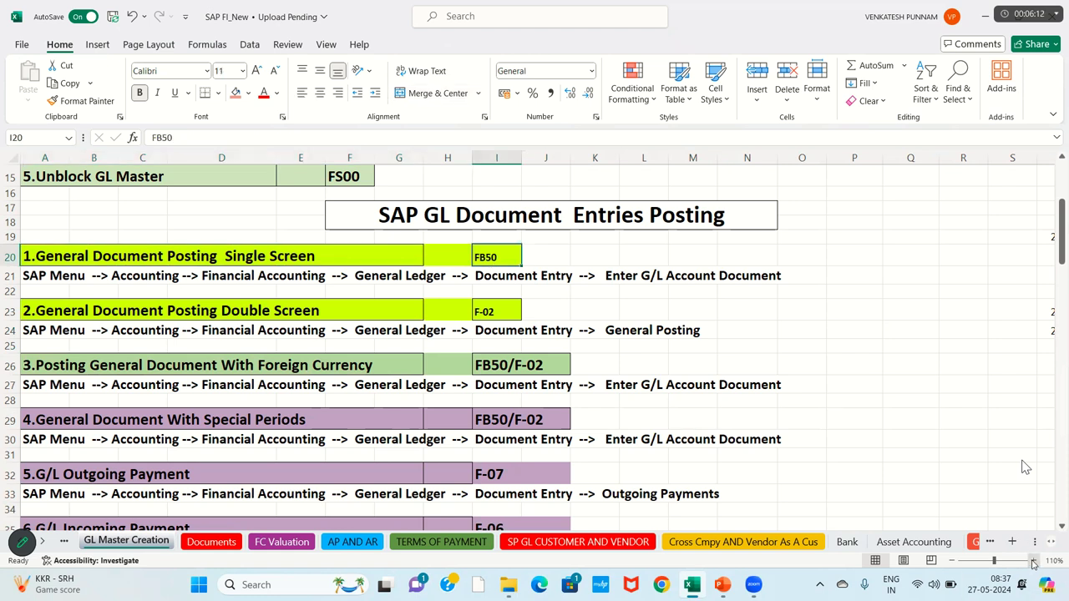
left_click(1033, 564)
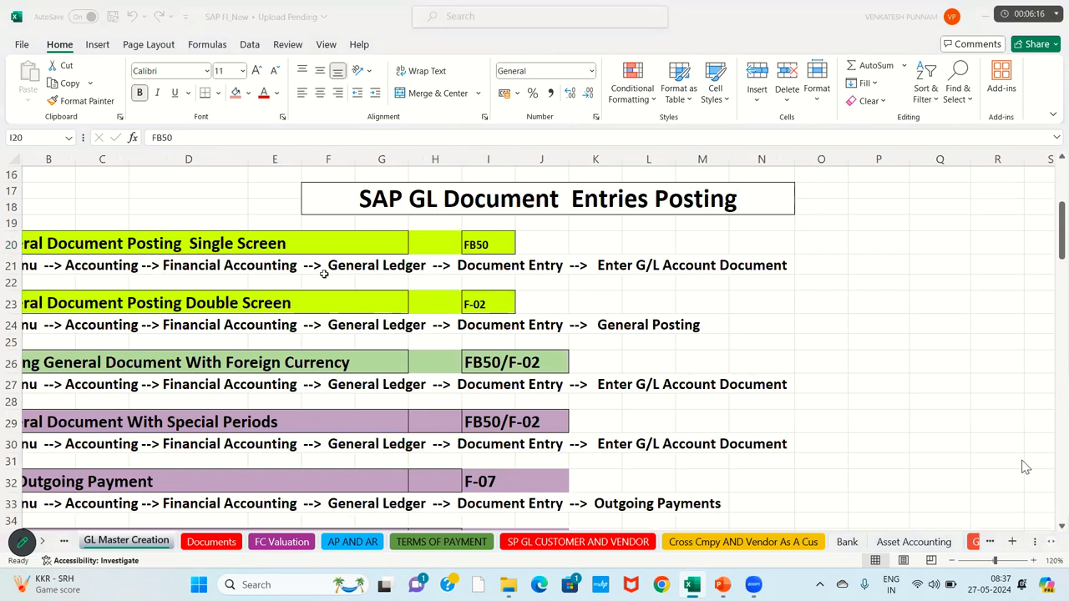
left_click(157, 236)
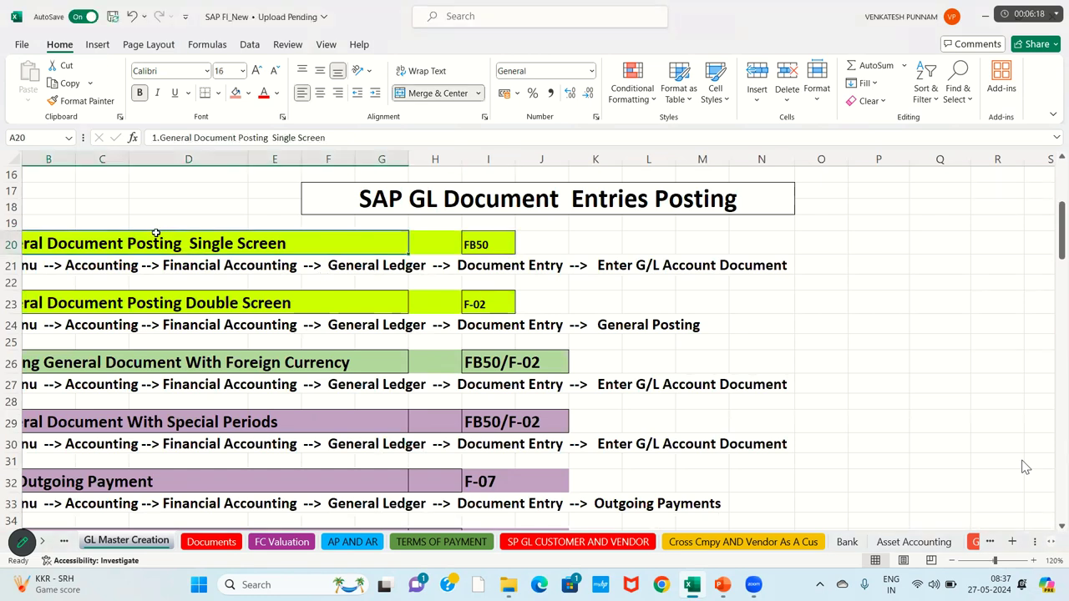
key("Down")
key("Down")
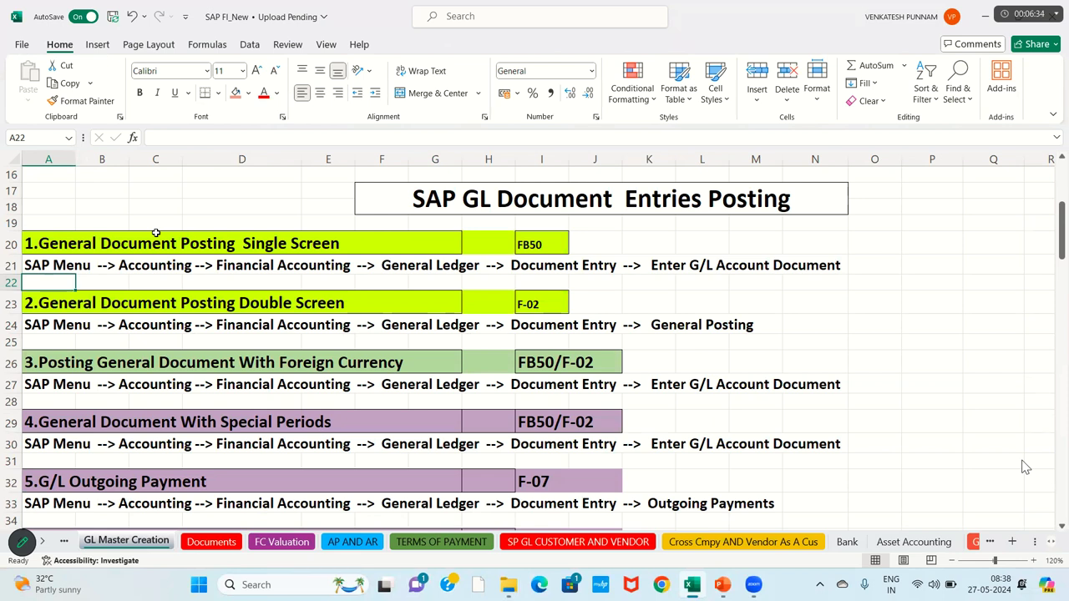
left_click(92, 224)
left_click(54, 203)
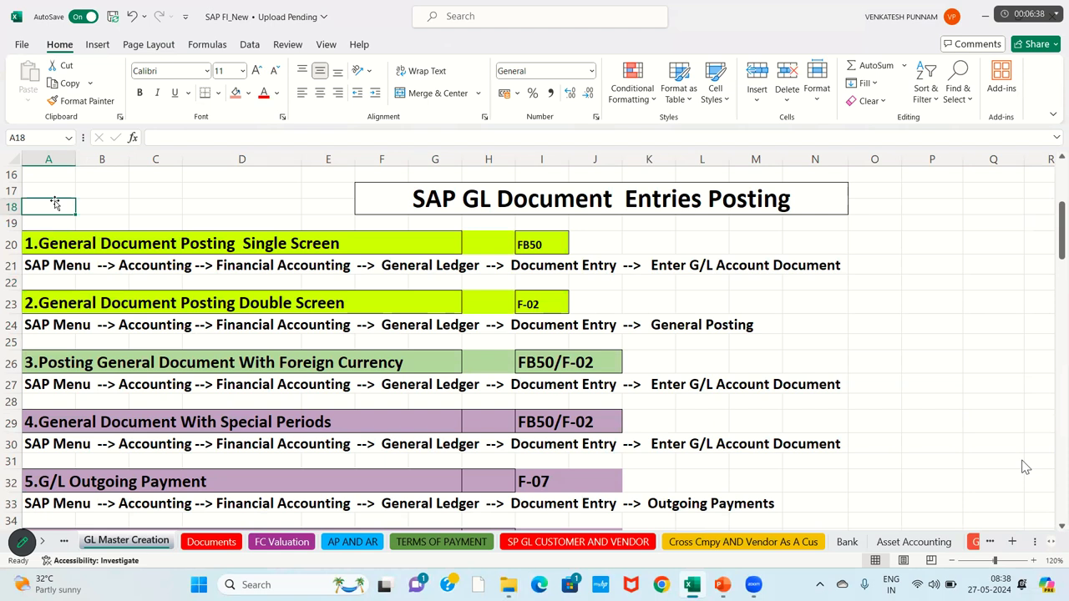
key("Down")
key("Down")
key("Down")
key("Down")
key("Down")
key("Down")
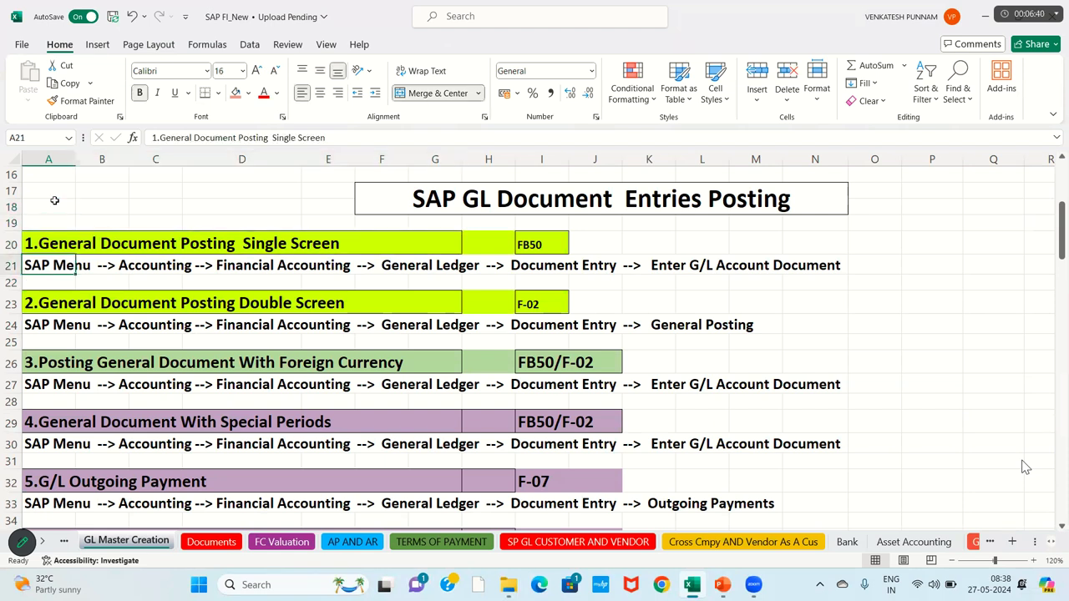
left_click(10, 265)
left_click(10, 325)
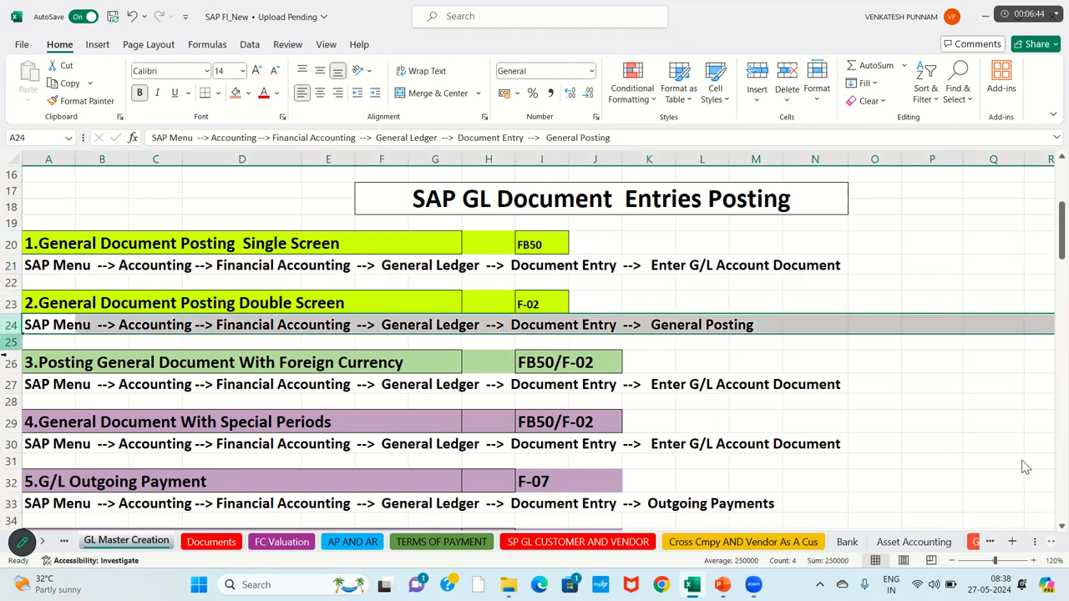
left_click(10, 385)
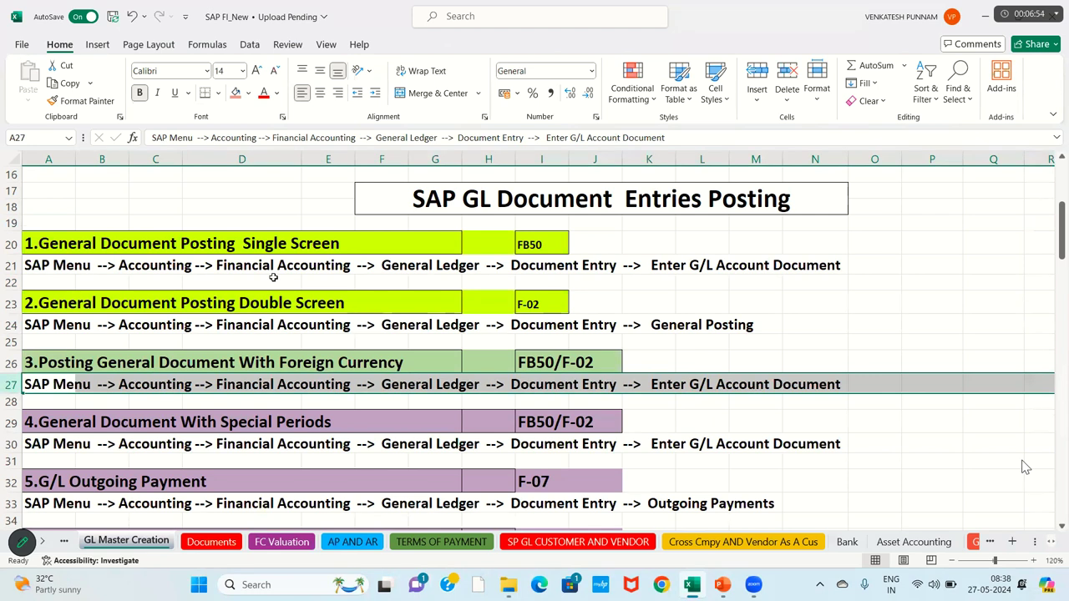
left_click(273, 278)
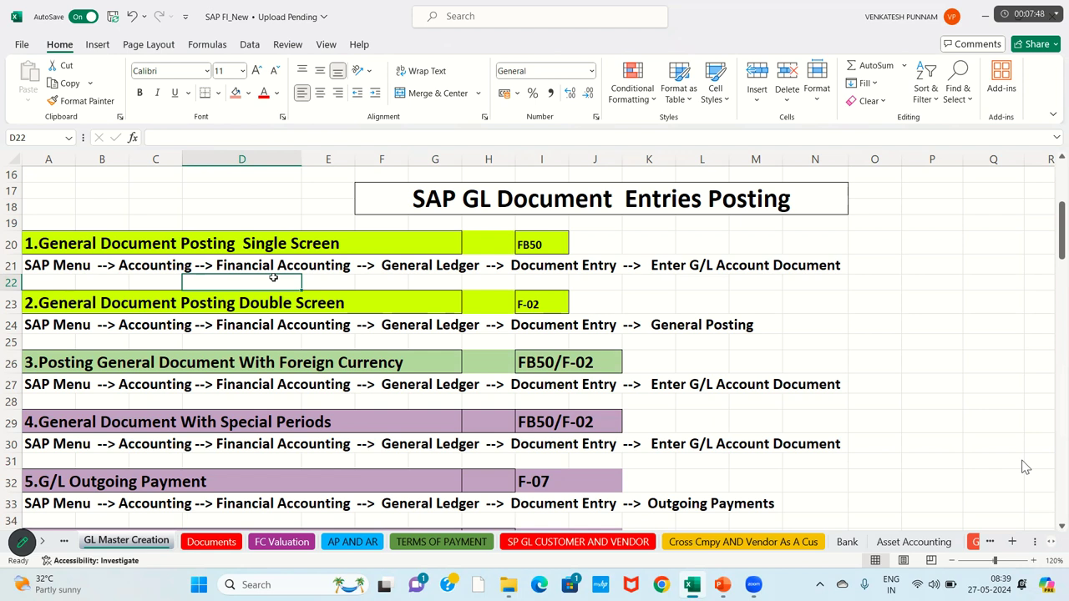
left_click(181, 357)
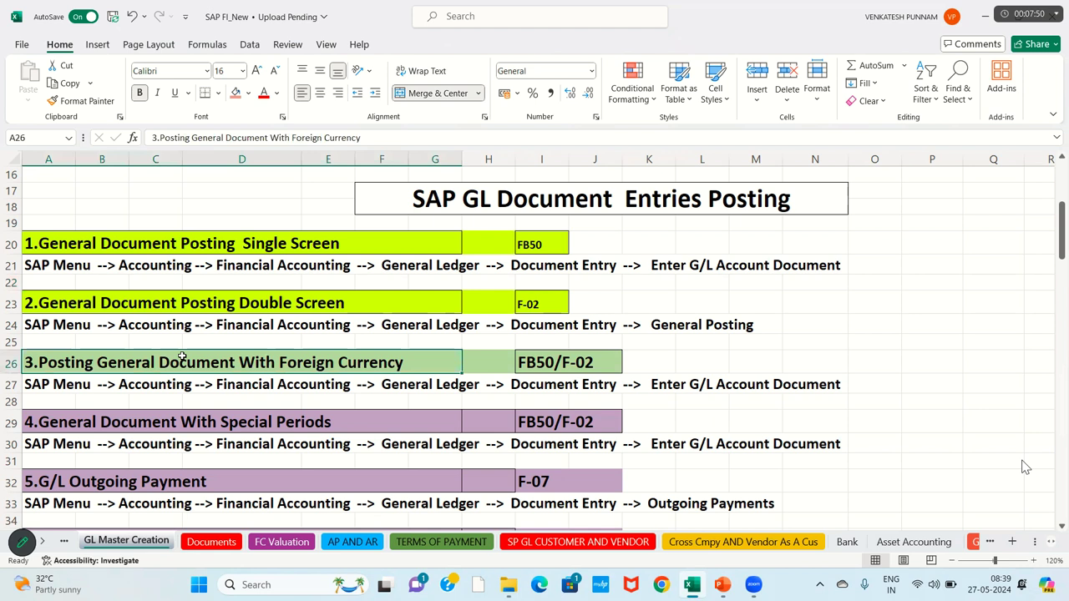
key("Down")
key("Down")
key("Down")
key("Down")
key("Down")
key("Down")
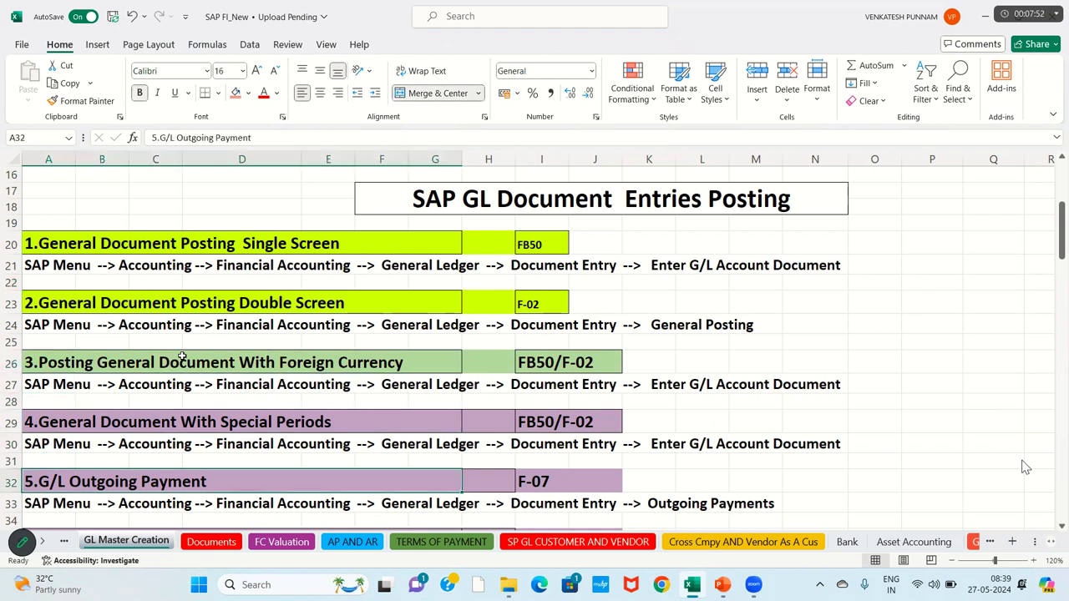
key("Down")
key("Down")
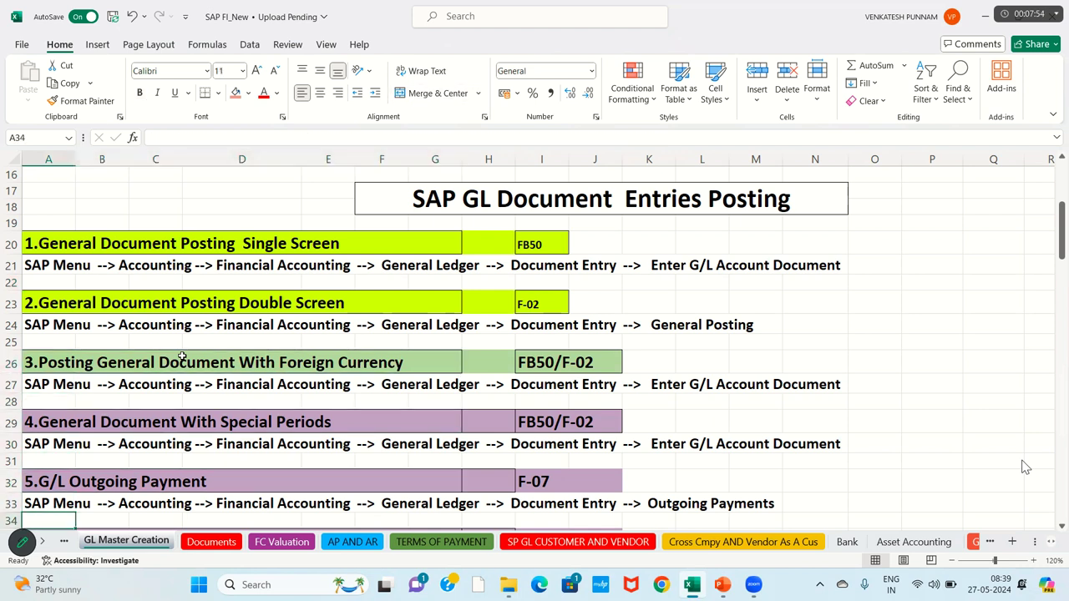
key("Down")
key("Down")
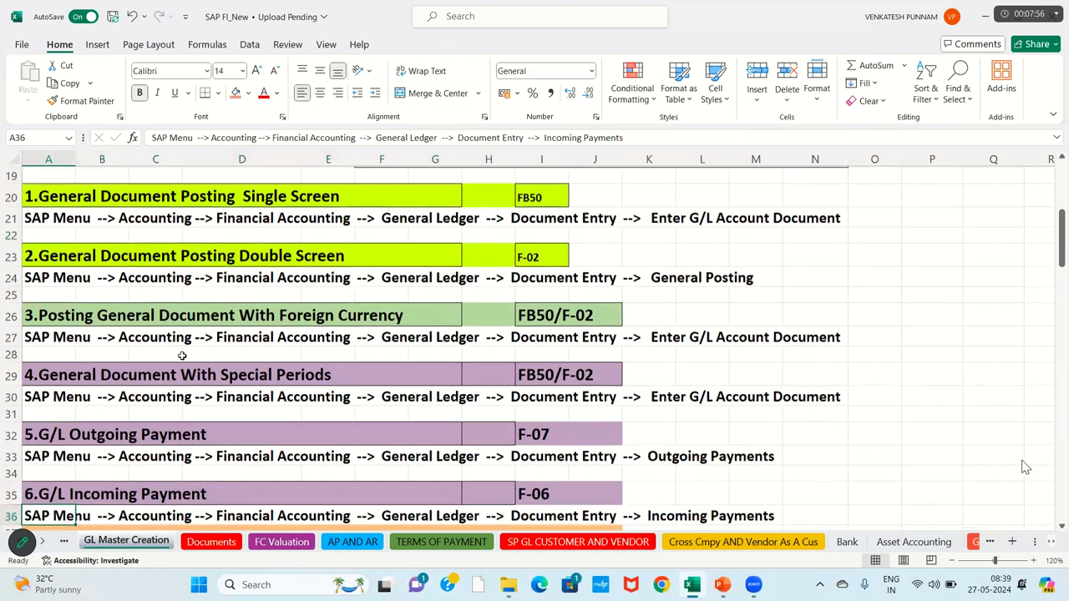
key("Down")
key("Down")
key("Down")
key("Down")
key("Down")
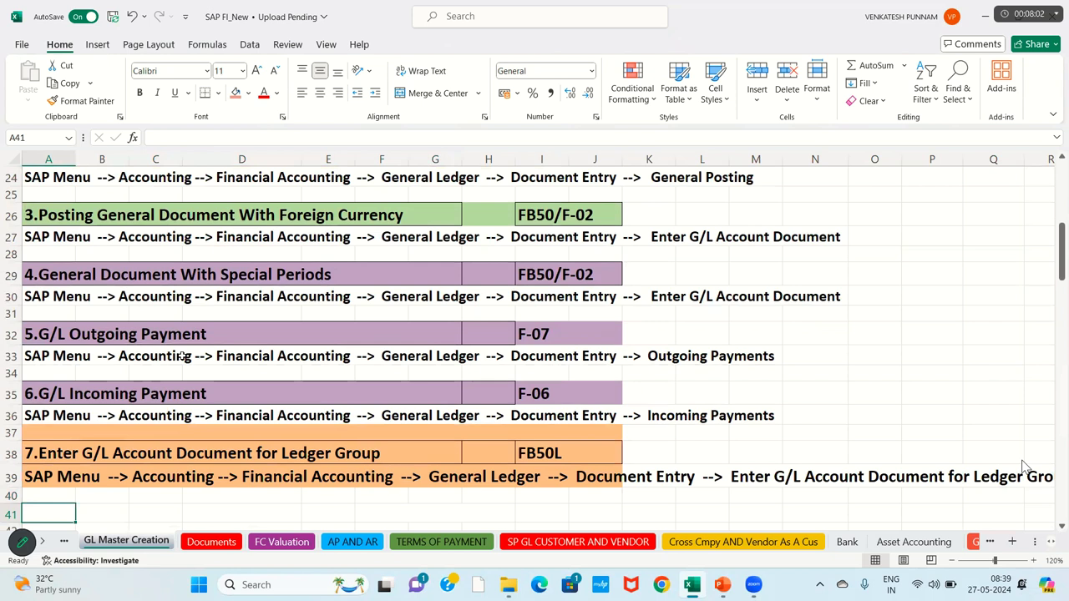
key("Up")
key("Up")
key("Up")
key("Up")
key("Up")
key("Up")
key("Up")
key("Up")
key("Up")
key("Up")
key("Up")
key("Up")
key("Up")
key("Up")
key("Up")
key("Up")
key("Up")
key("Up")
key("Up")
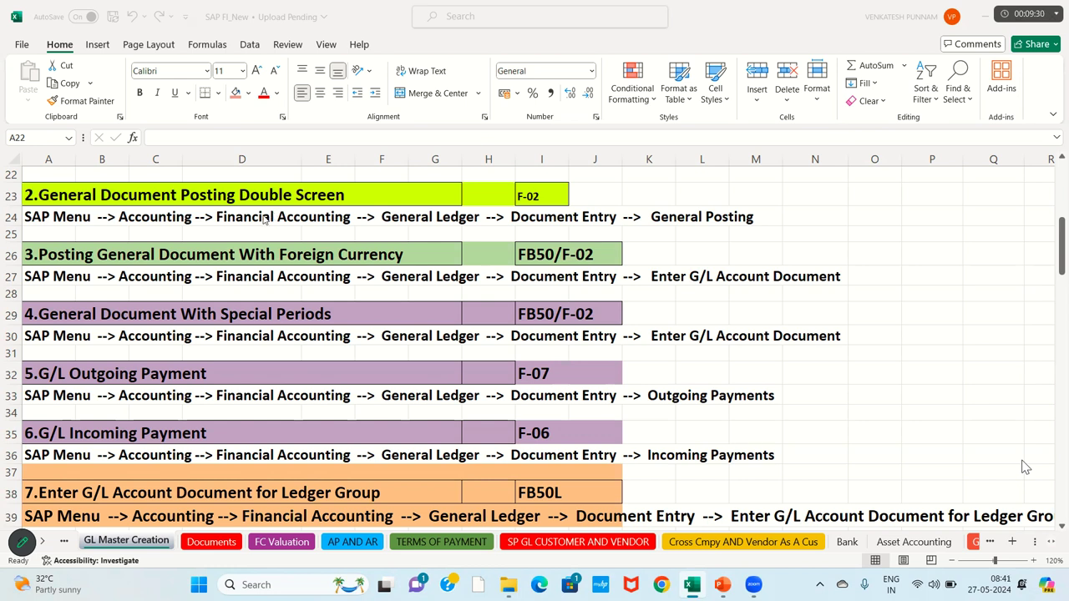
left_click(197, 274)
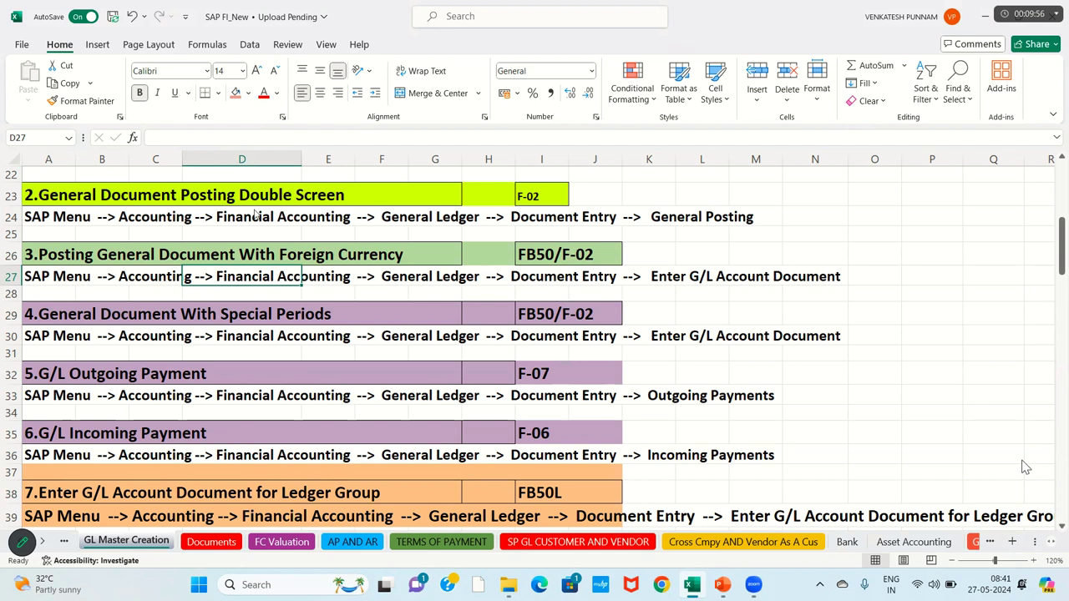
Step: Move to columns T–W and select the S5:W23 commission journal entries block
left_click(279, 349)
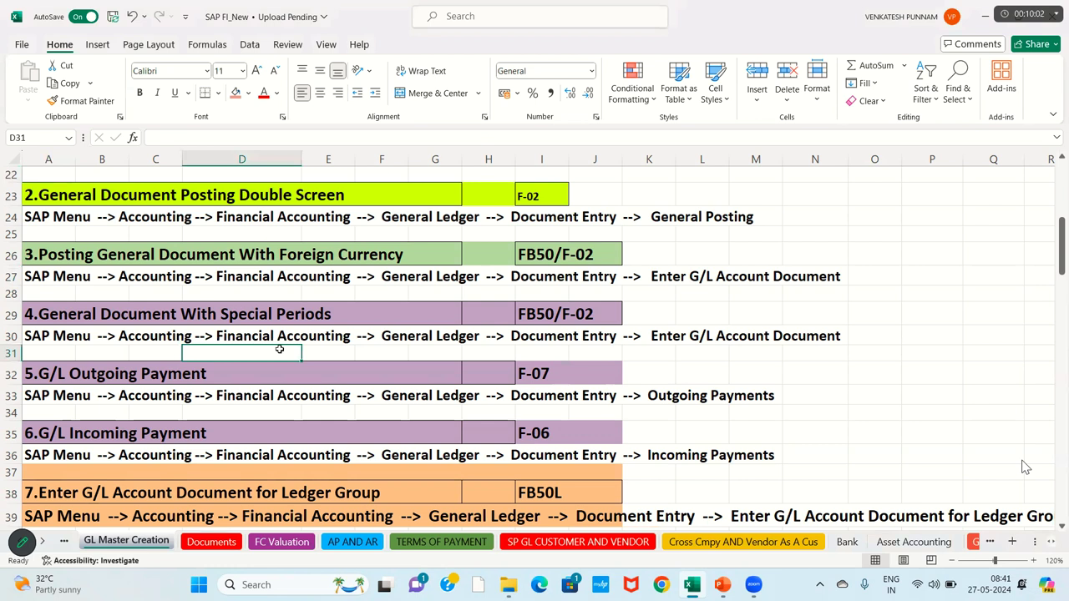
key("Up")
key("Up")
key("Up")
key("Up")
key("Up")
key("Up")
key("Up")
key("Up")
key("Up")
key("Up")
key("Up")
key("Up")
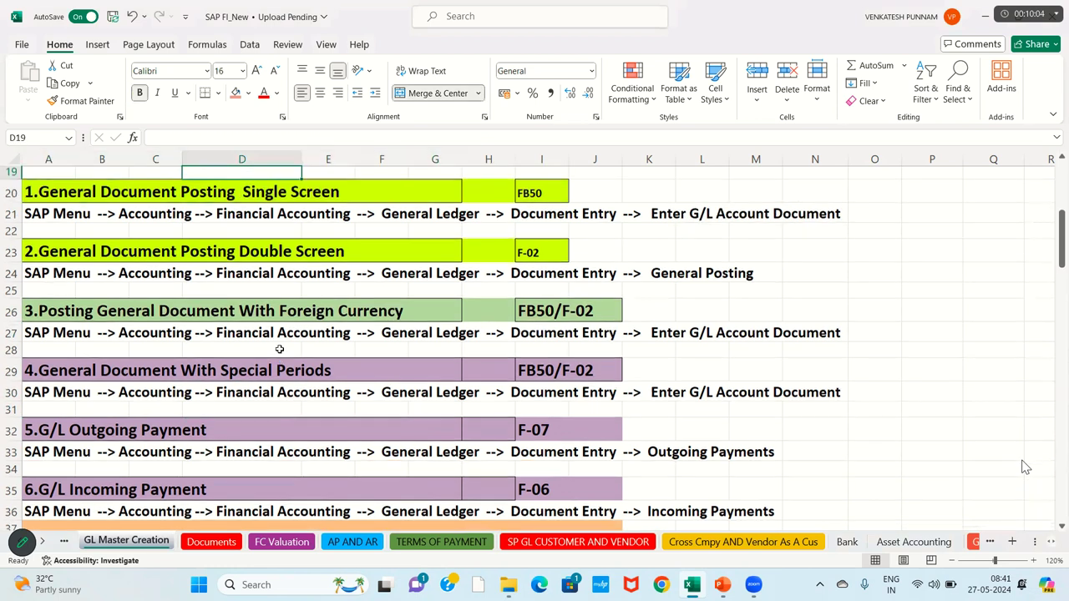
key("Up")
key("Up")
key("Up")
key("Right")
key("Right")
key("Right")
key("Right")
key("Right")
key("Right")
key("Right")
key("Right")
key("Right")
key("Right")
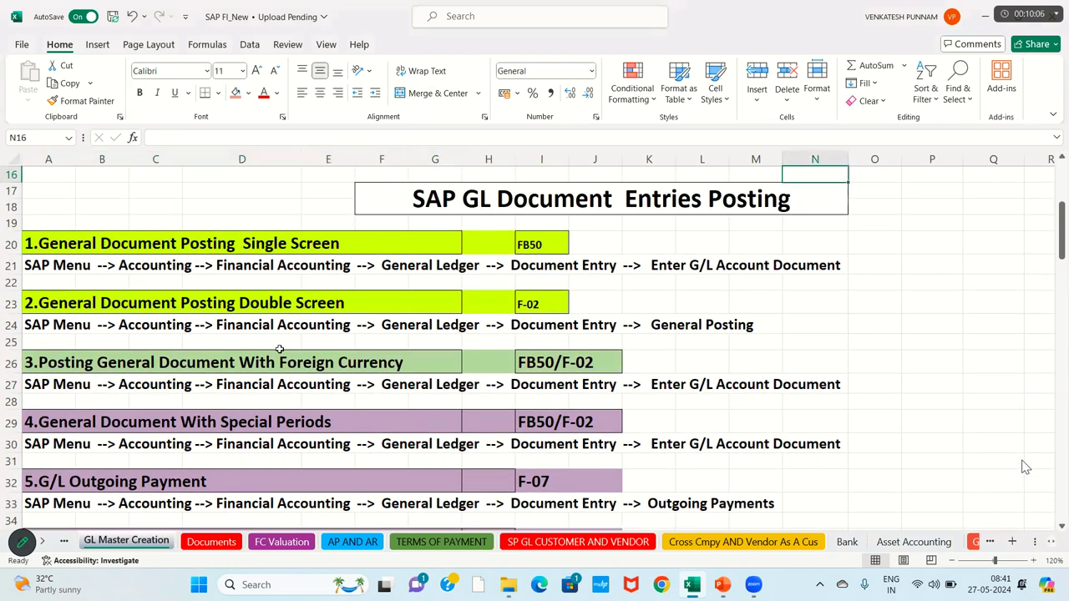
key("Right")
key("Right")
key("Right")
key("Right")
key("Right")
key("Right")
key("Right")
key("Right")
key("Right")
key("Right")
key("Right")
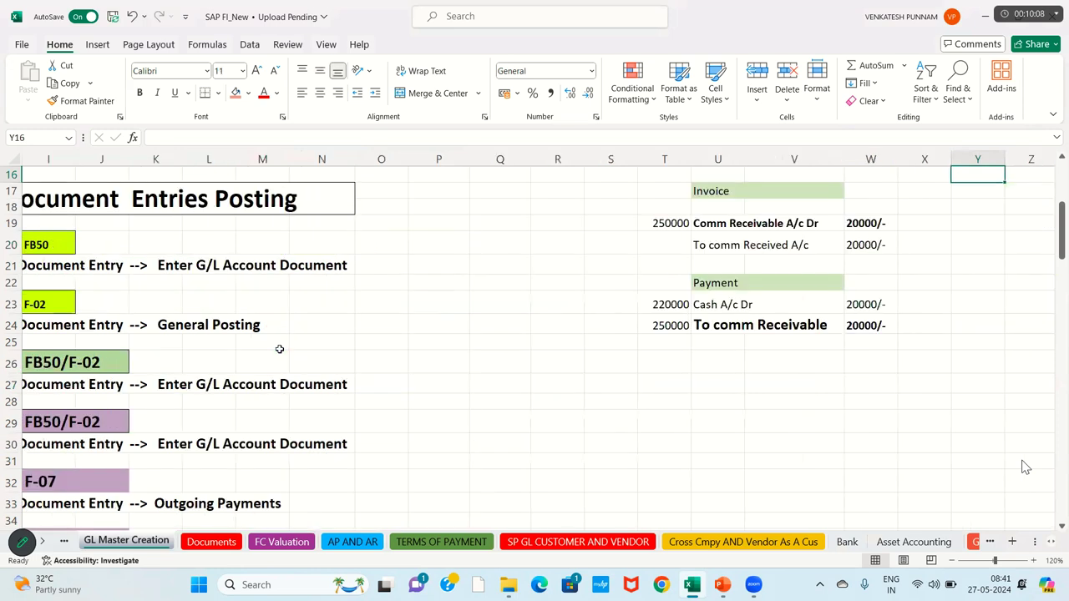
key("Up")
key("Up")
key("Up")
key("Up")
key("Up")
key("Up")
key("Up")
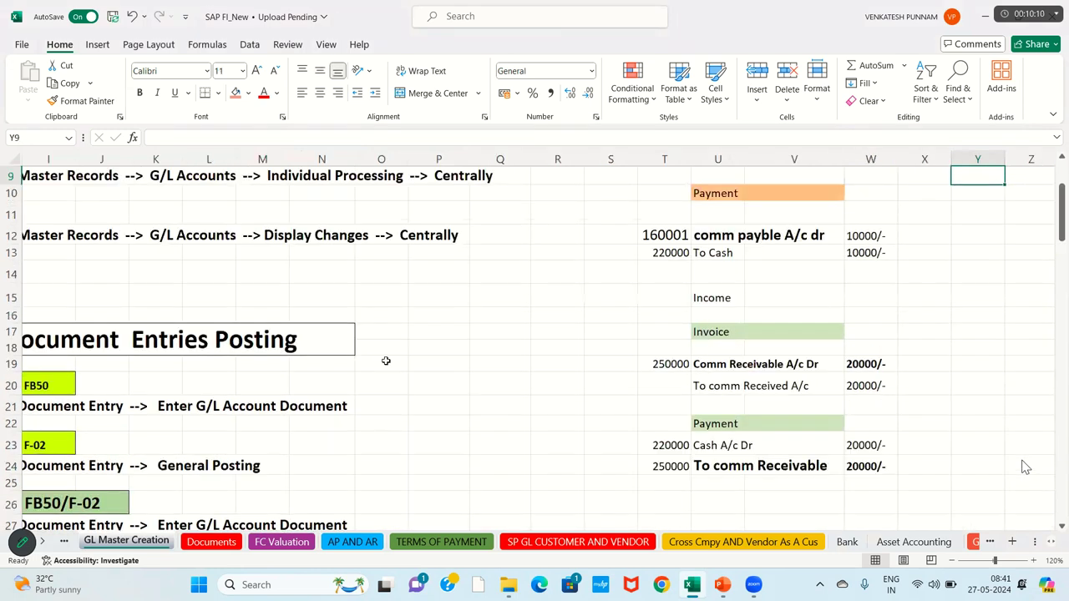
key("Up")
key("Up")
key("Up")
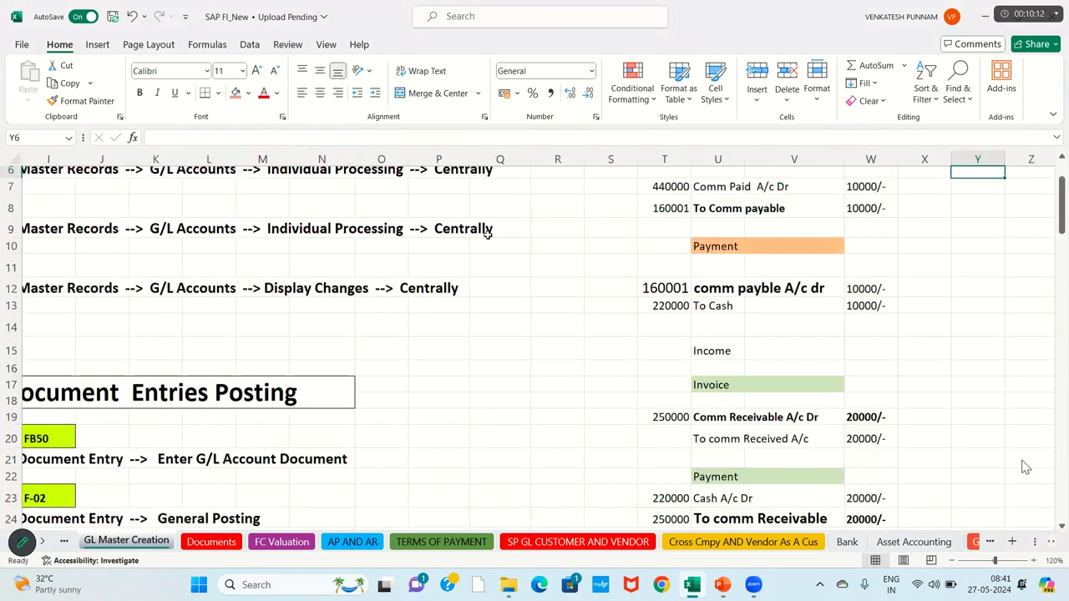
key("Up")
key("Up")
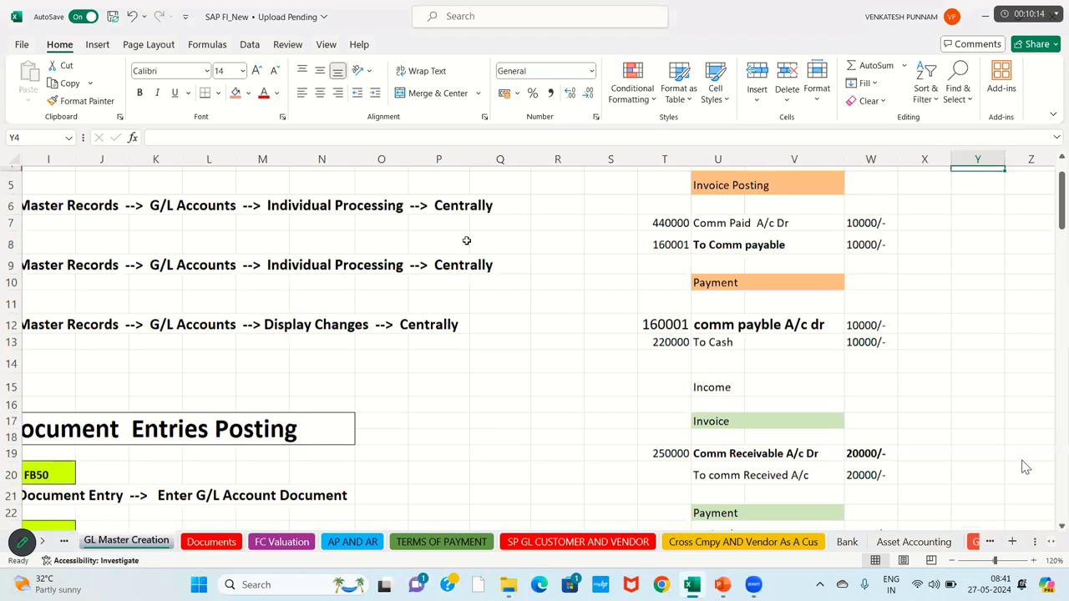
key("Up")
key("Up")
left_click_drag(466, 241, 735, 522)
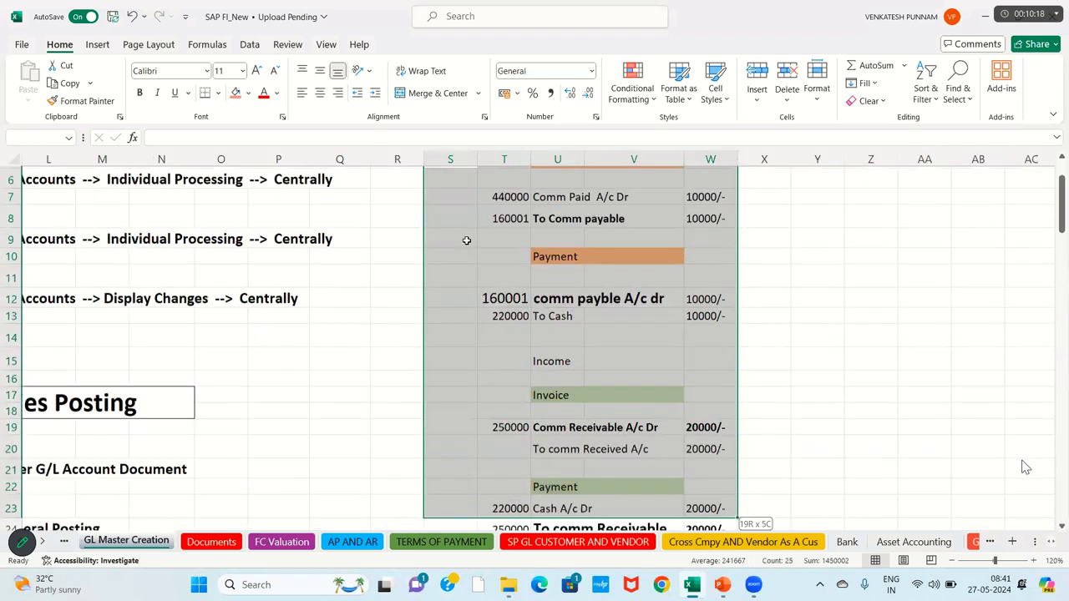
key("Up")
key("Up")
key("Up")
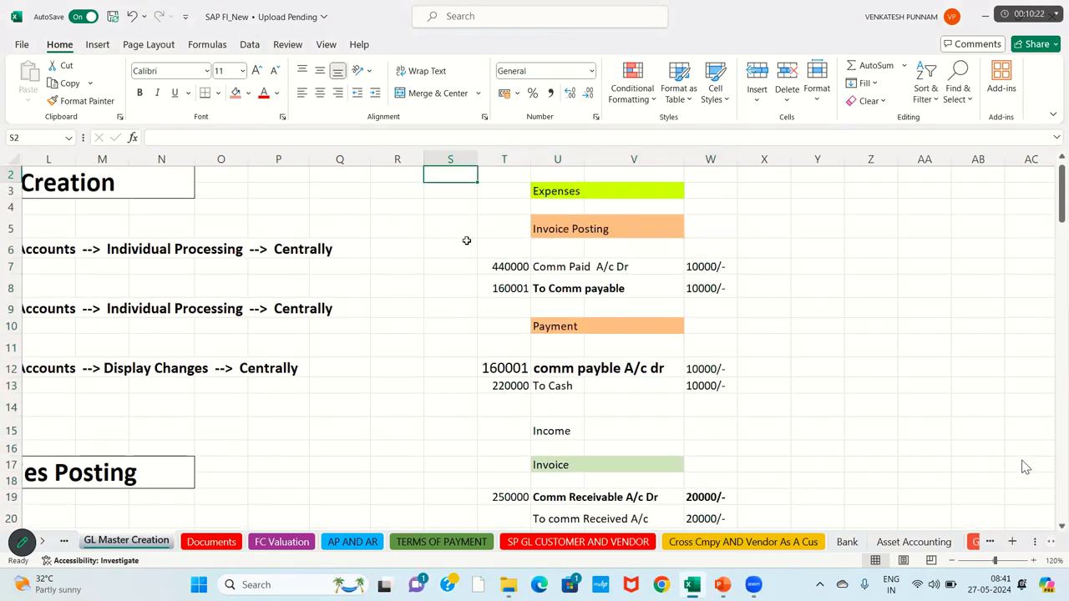
Step: Enter transaction code FB50 beside the Invoice Posting entry
left_click(514, 267)
key("shift+Right")
key("shift+Right")
key("shift+Right")
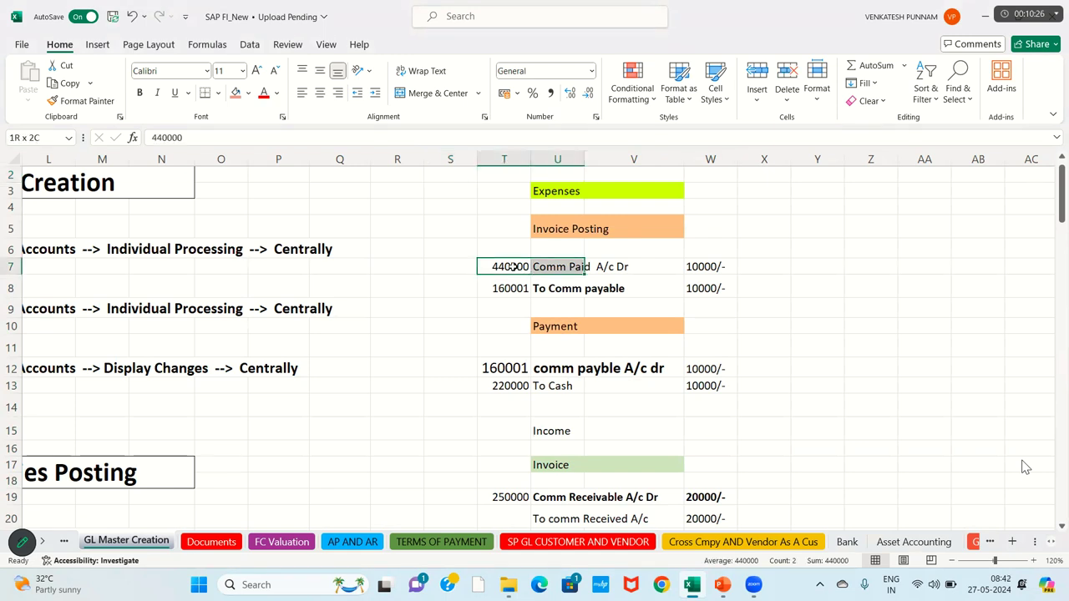
key("shift+Down")
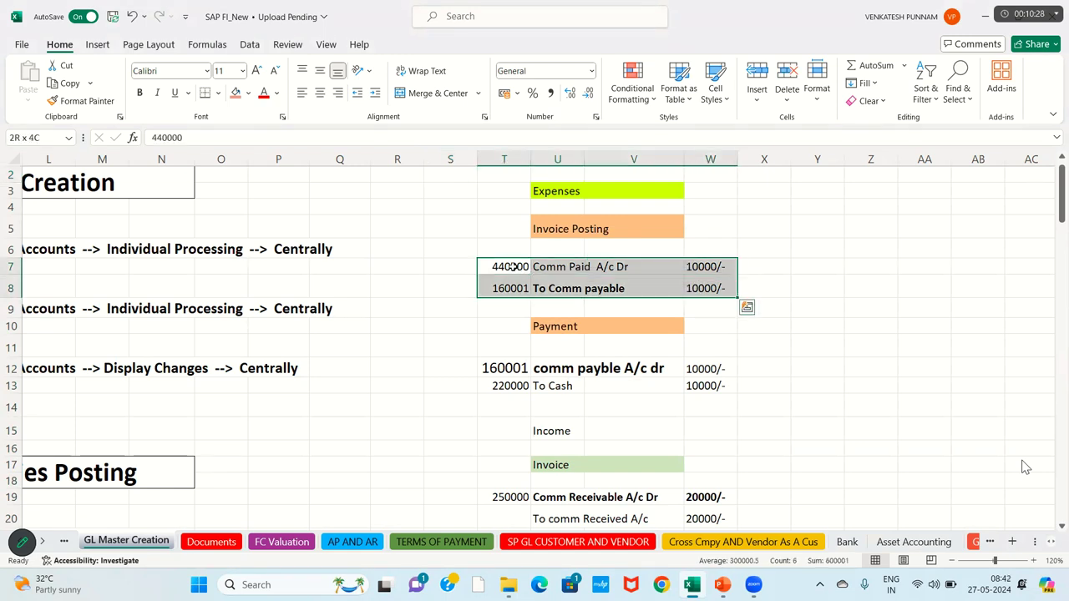
left_click(581, 229)
left_click(706, 232)
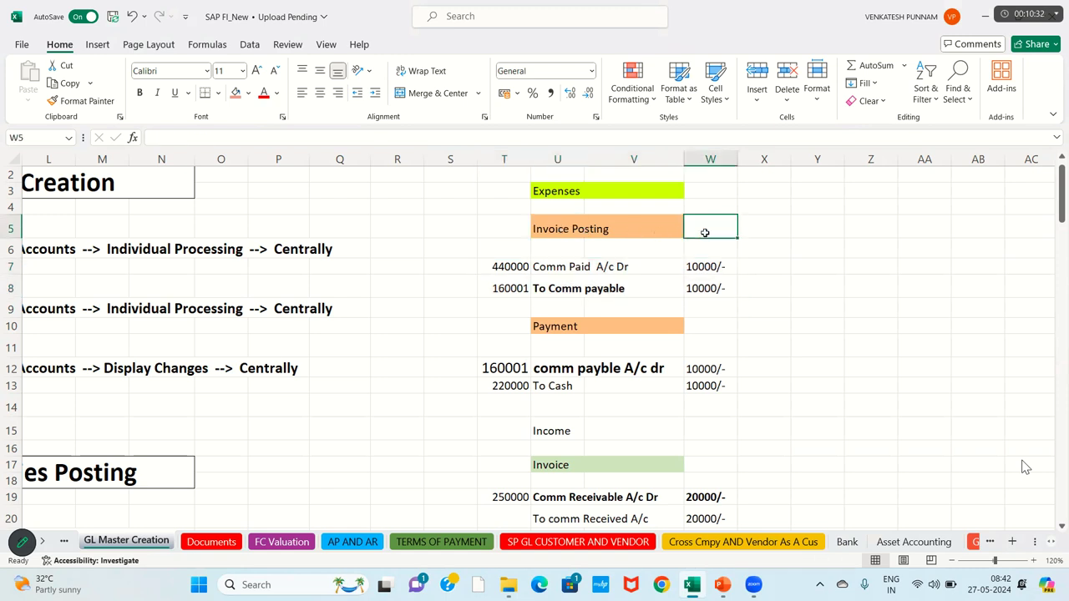
type("FB50")
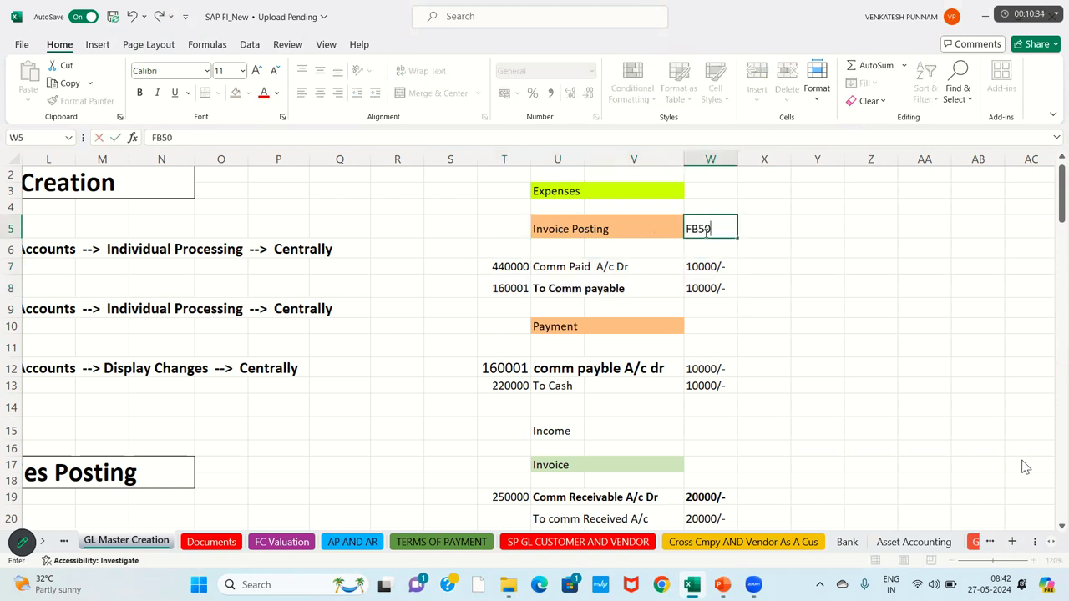
key("Return")
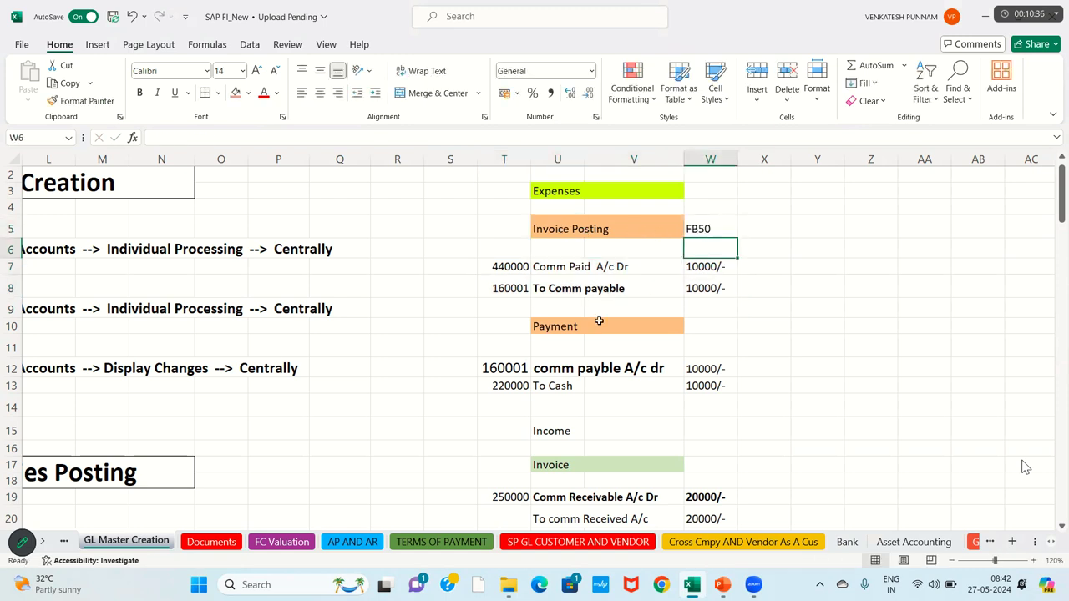
Step: Rename the Payment heading to 'Out going Payment' and put F-07 beside it
left_click(562, 329)
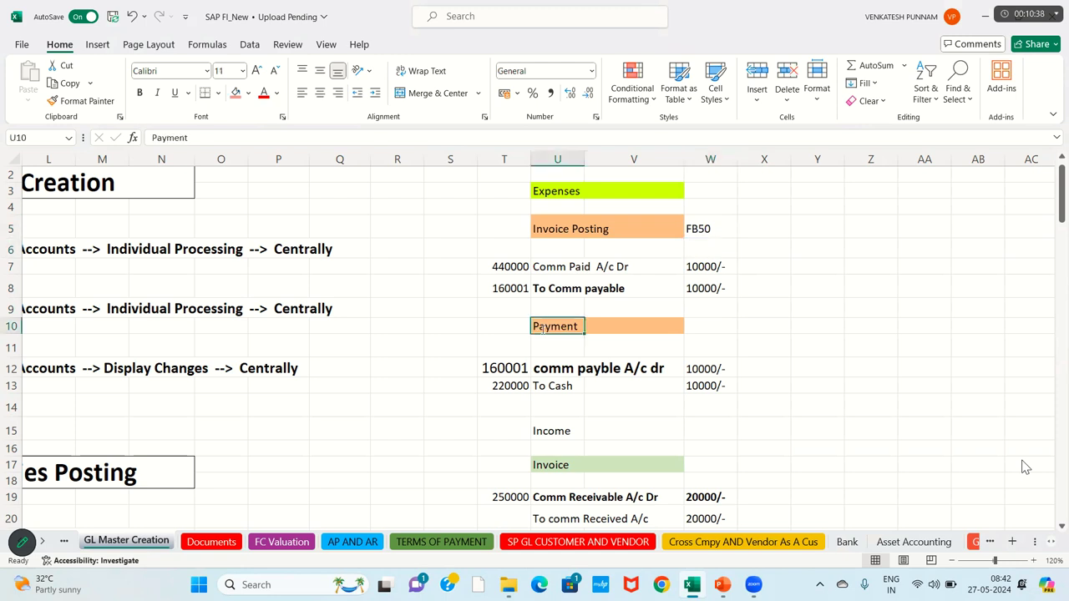
double_click(542, 328)
type("Out ")
type("going")
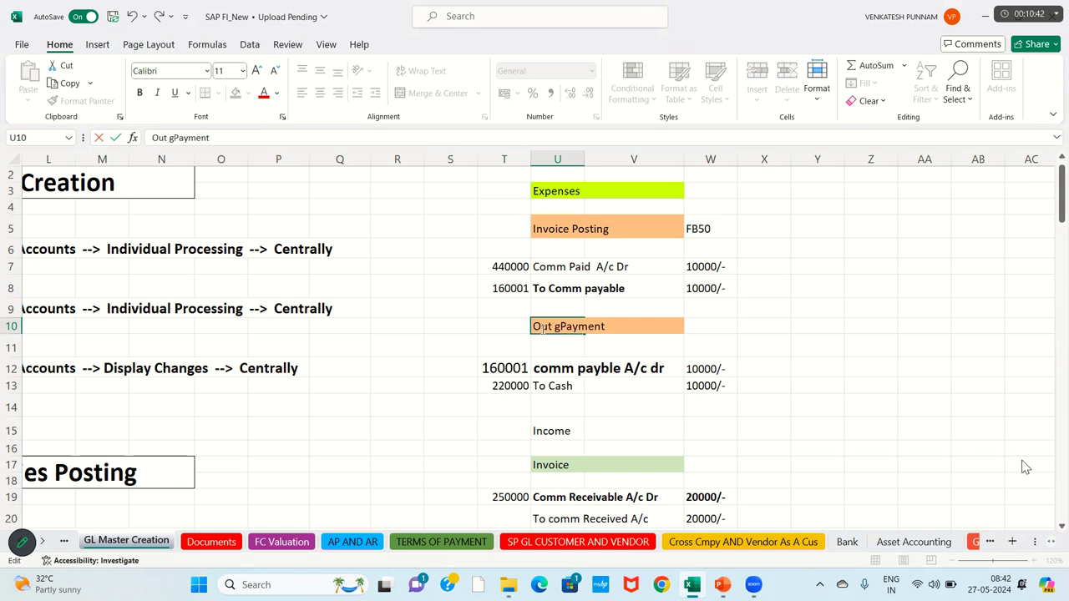
key("Return")
key("Up")
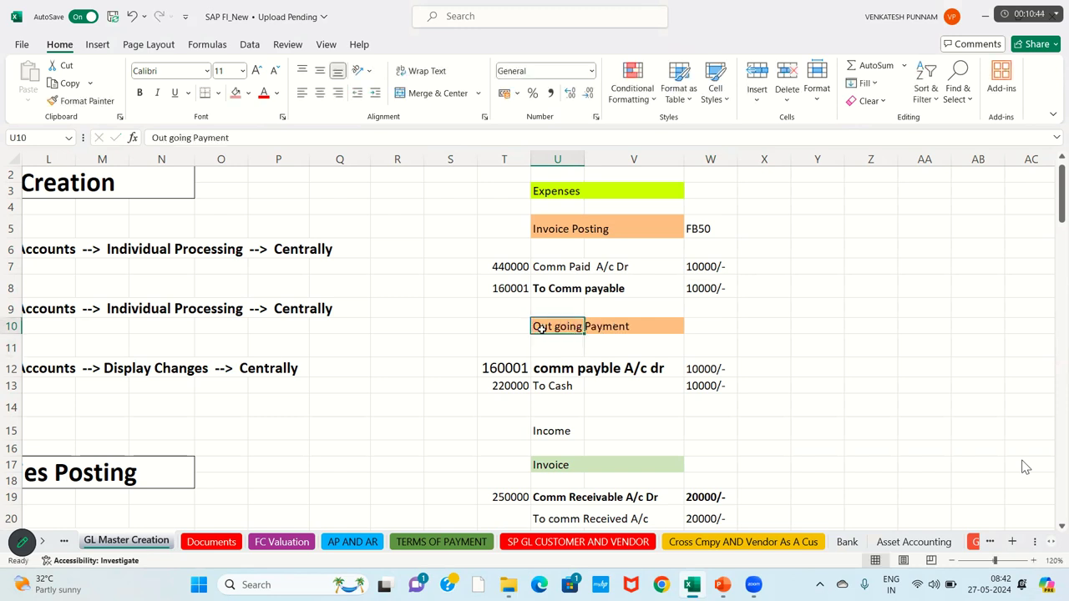
key("Right")
type("F-")
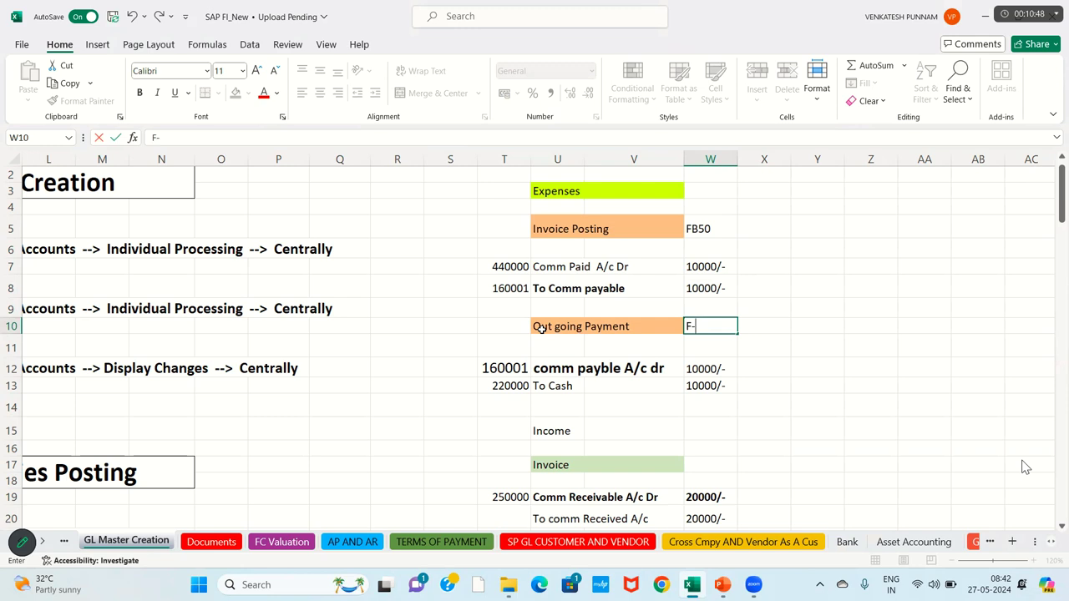
type("07")
key("Return")
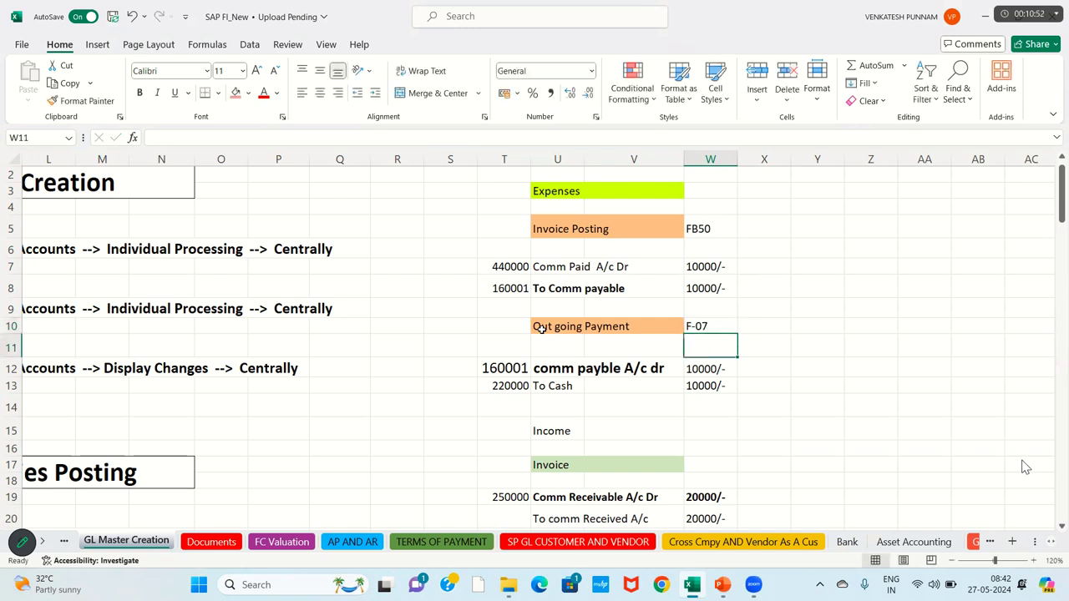
Step: Select the invoice posting entries T5:W8 and the Out going Payment entries
left_click(499, 232)
key("shift+Right")
key("shift+Right")
key("shift+Right")
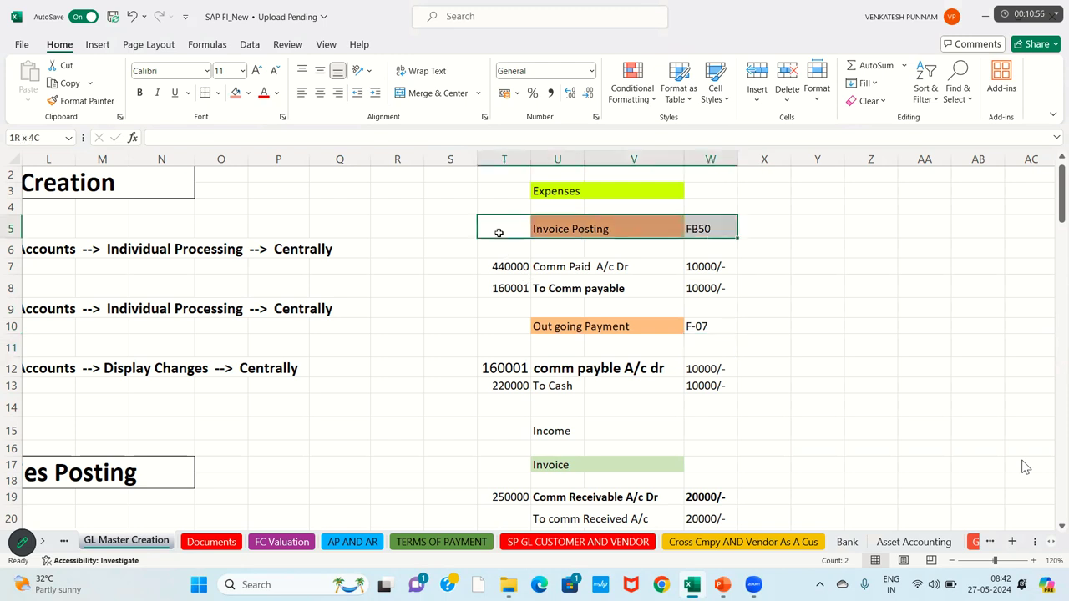
key("shift+Down")
key("shift+Down")
key("shift+Down")
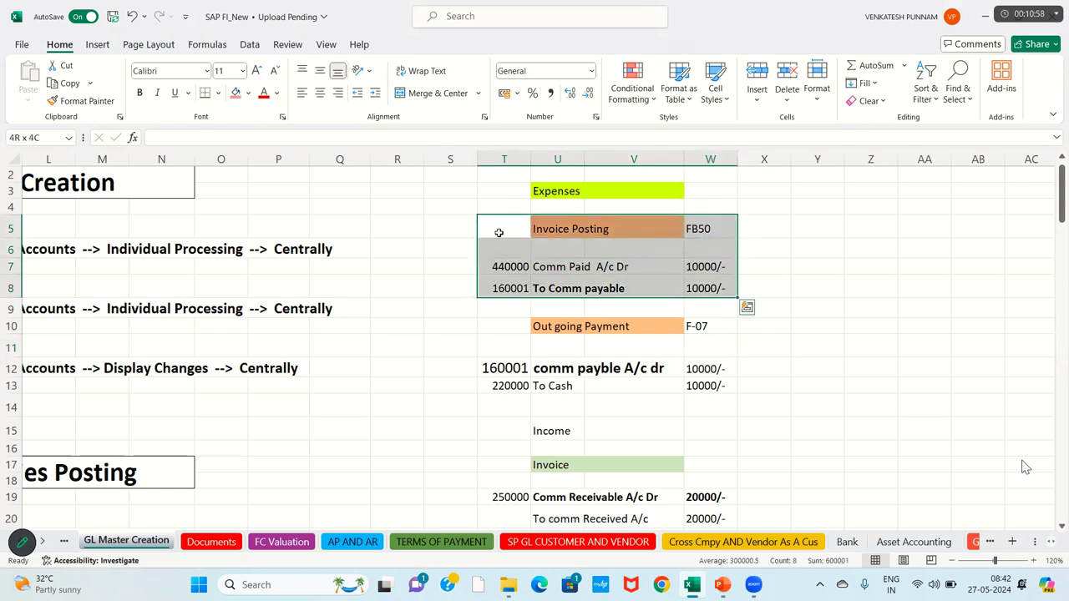
key("Down")
key("Down")
key("Down")
key("Down")
key("Down")
key("shift+Right")
key("shift+Right")
key("shift+Right")
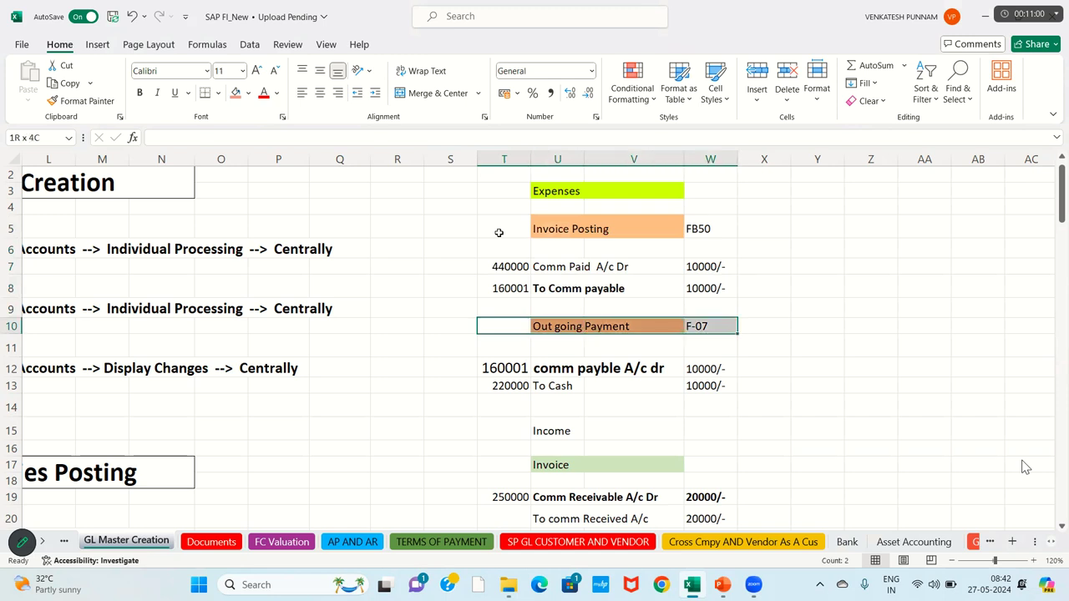
key("shift+Right")
key("shift+Down")
key("shift+Down")
key("shift+Down")
key("shift+Down")
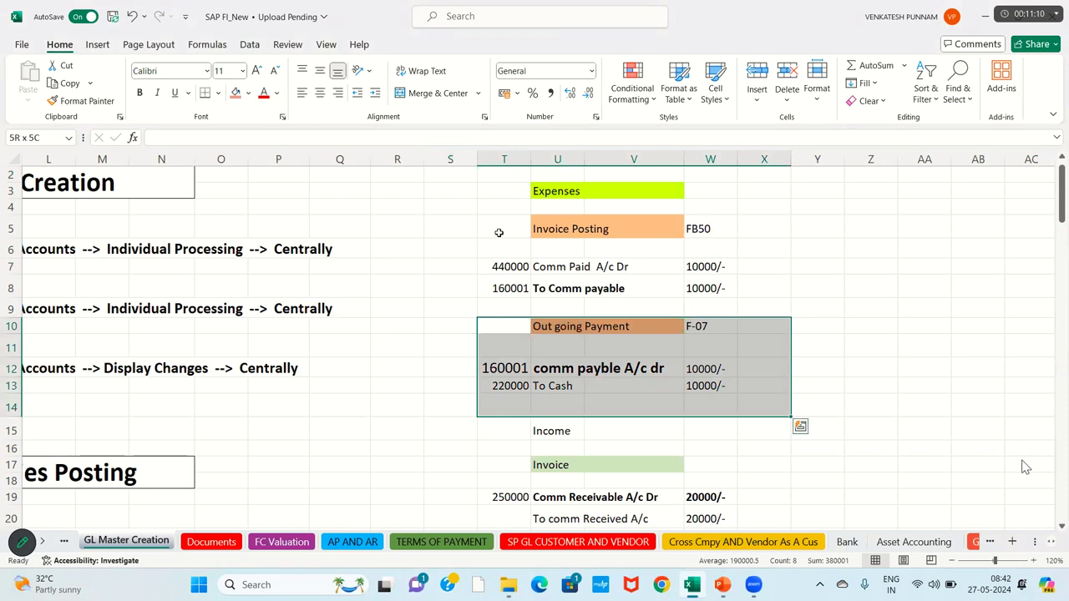
left_click_drag(1025, 468, 1026, 468)
left_click(502, 230)
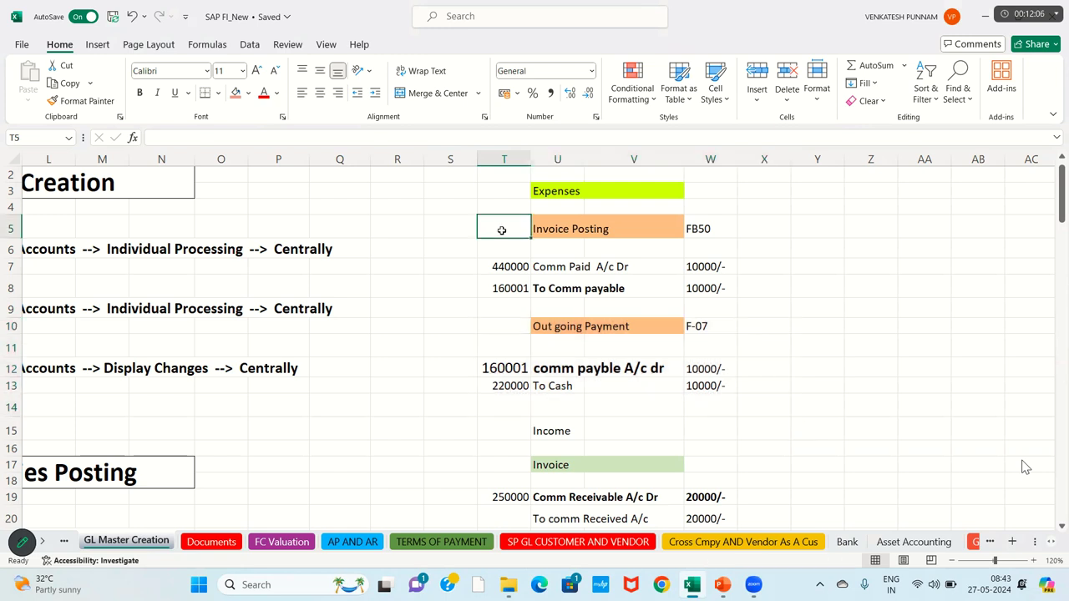
key("shift+Right")
key("shift+Right")
key("shift+Right")
key("shift+Down")
key("shift+Down")
key("shift+Down")
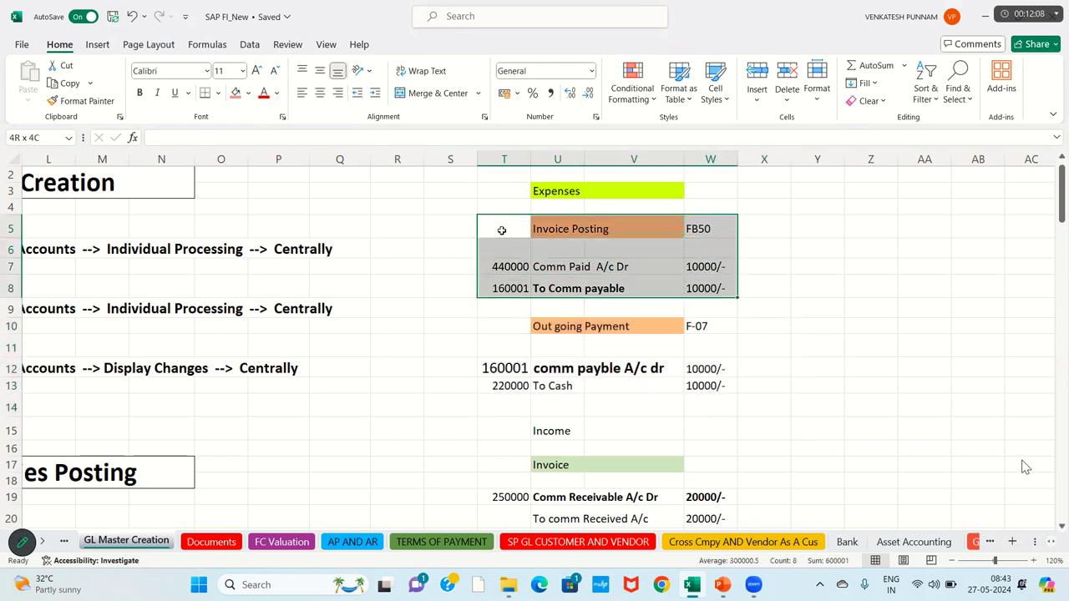
key("Down")
key("Down")
key("Down")
key("Down")
key("Down")
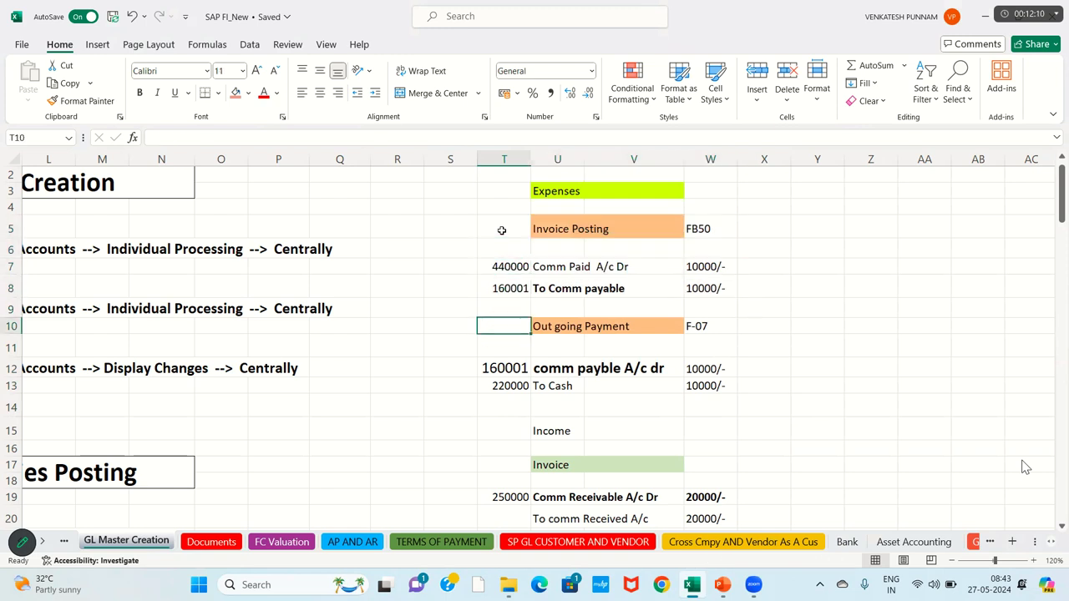
key("shift+Right")
key("shift+Right")
key("shift+Right")
key("shift+Down")
key("shift+Down")
key("shift+Down")
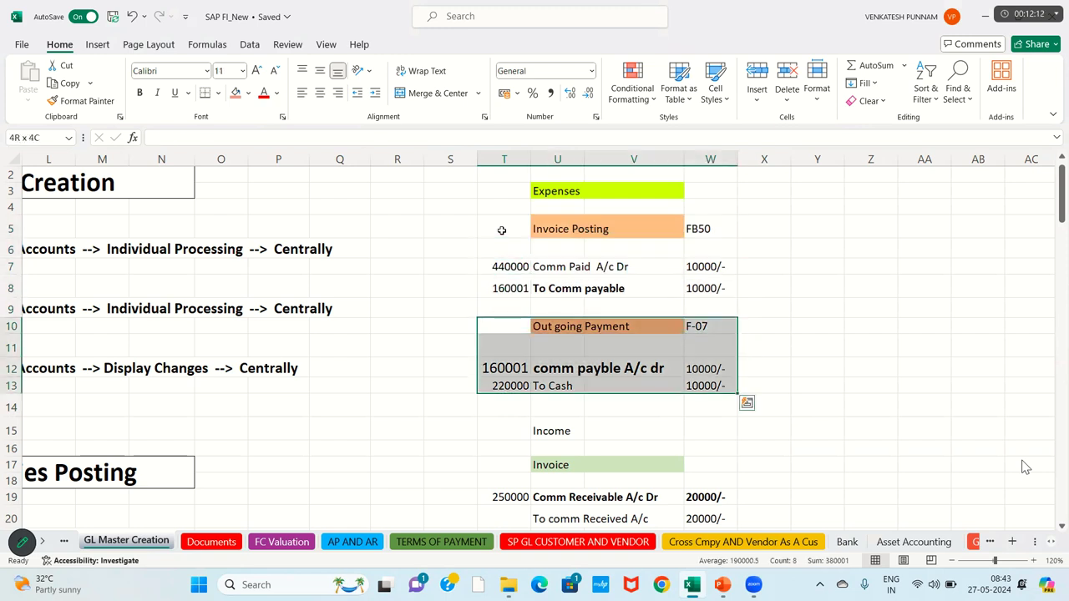
Step: Select the Invoice Posting rows T5:W6 and the payment block T10:X14
key("Up")
key("Up")
key("Up")
key("Up")
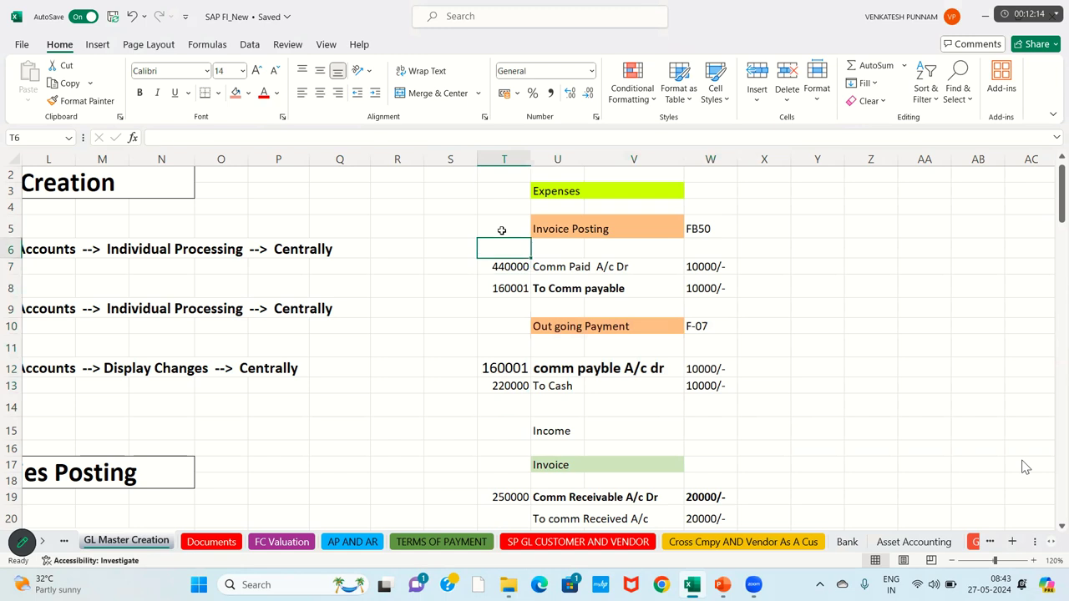
key("shift+Up")
key("shift+Right")
key("shift+Right")
key("shift+Right")
key("shift+Down")
key("shift+Down")
key("shift+Down")
key("Down")
key("Down")
key("Down")
key("Down")
key("Down")
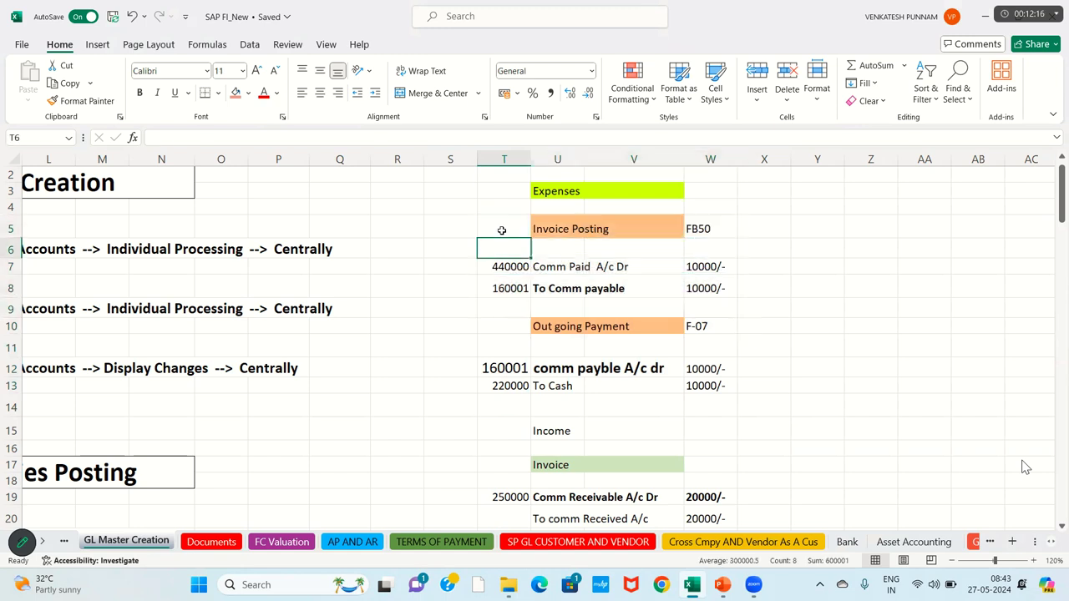
key("shift+Right")
key("shift+Right")
key("shift+Right")
key("shift+Down")
key("shift+Down")
key("shift+Down")
key("shift+Down")
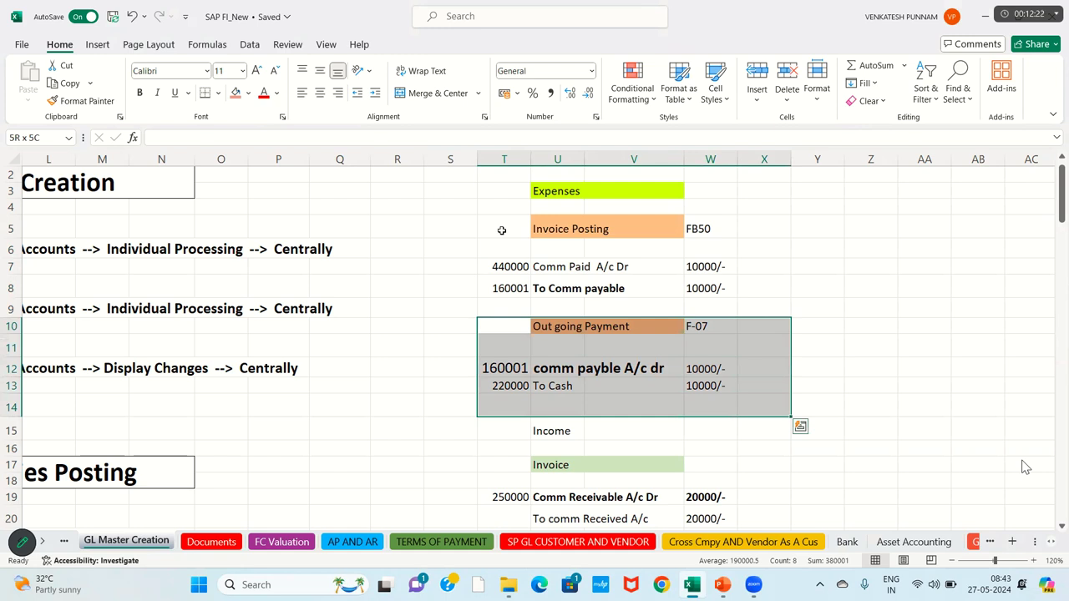
Step: Put a thick outside border around the expenses block T5:W14
key("Up")
key("Up")
key("Up")
key("Up")
key("Up")
key("Up")
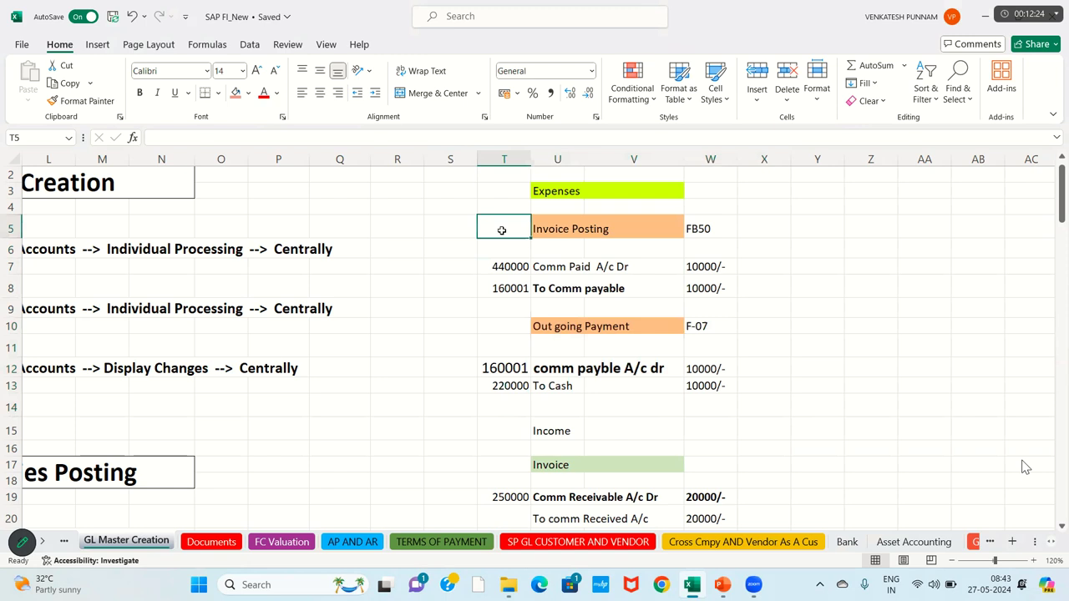
key("Down")
key("shift+Right")
key("shift+Right")
key("shift+Right")
key("shift+Right")
key("shift+Down")
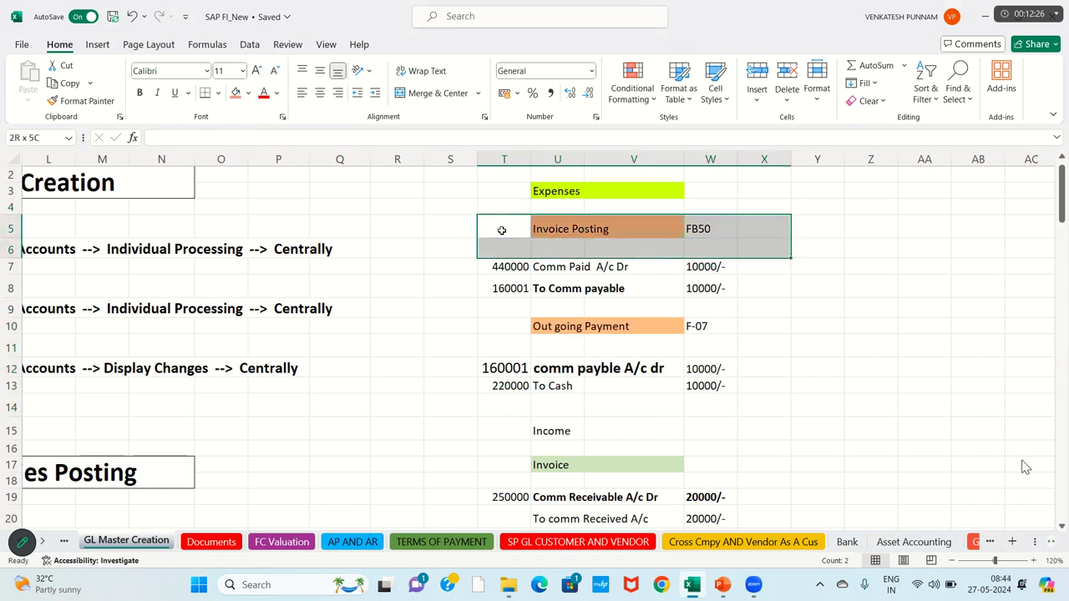
key("shift+Down")
key("shift+Down")
key("shift+Down")
key("shift+Down")
key("shift+Down")
key("shift+Down")
key("shift+Down")
key("shift+Down")
key("shift+Left")
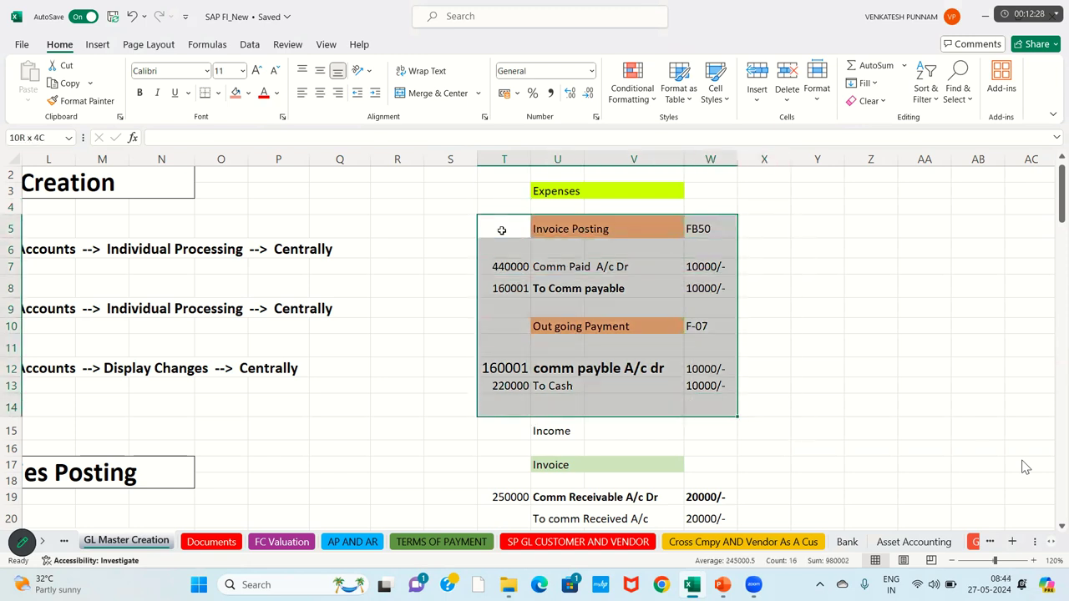
left_click(219, 95)
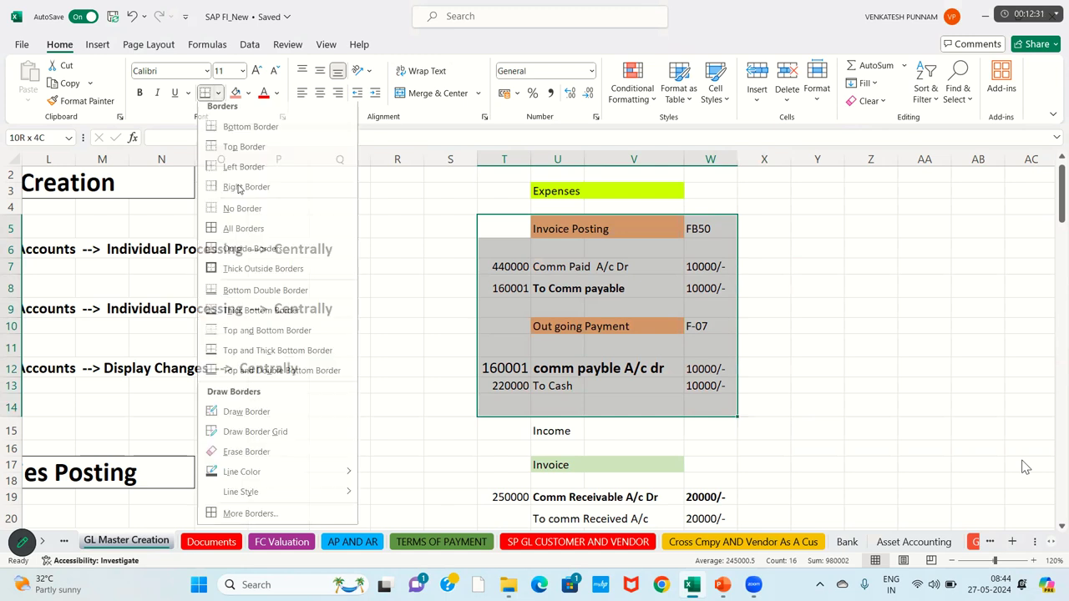
left_click(256, 277)
Step: Copy the Invoice Posting cell's orange fill onto the FB50 cell with Format Painter
left_click(583, 231)
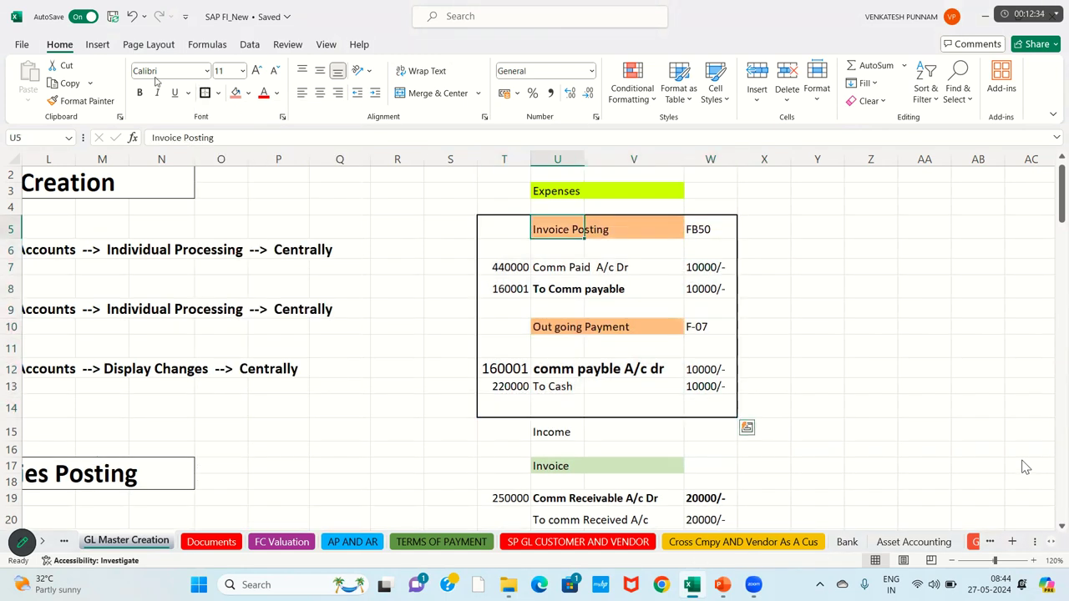
left_click(104, 101)
left_click_drag(721, 231, 587, 236)
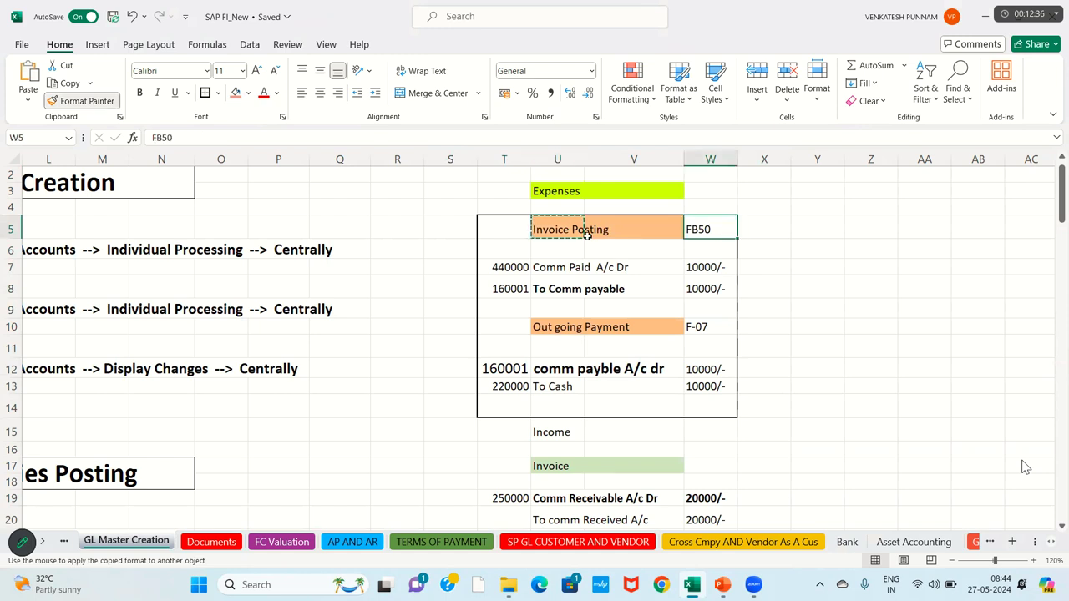
Step: Launch Remote Desktop Connection with mstsc
left_click(484, 268)
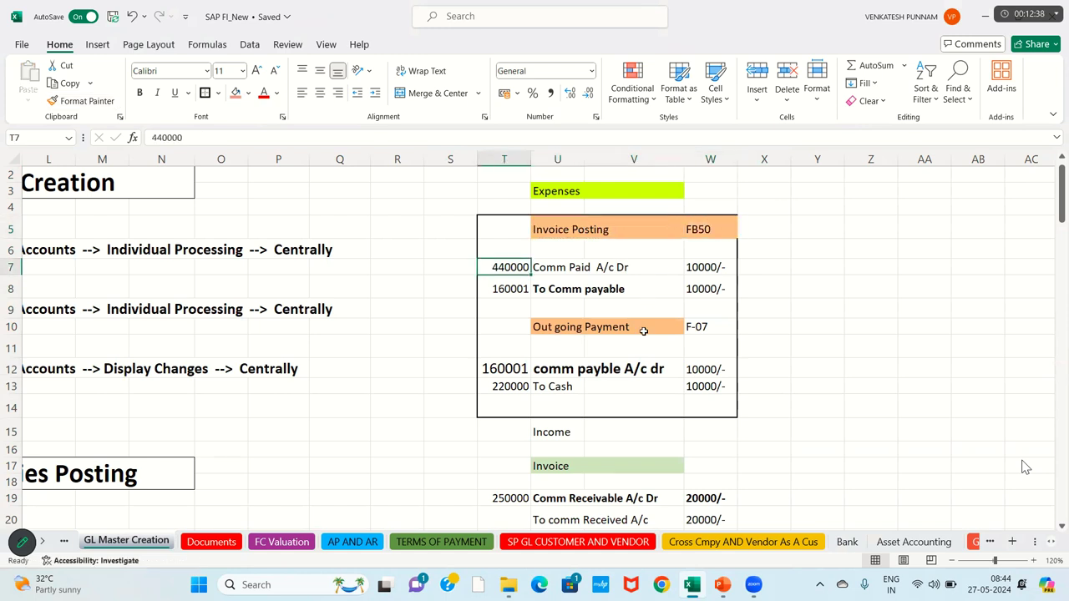
left_click(643, 328)
left_click(775, 401)
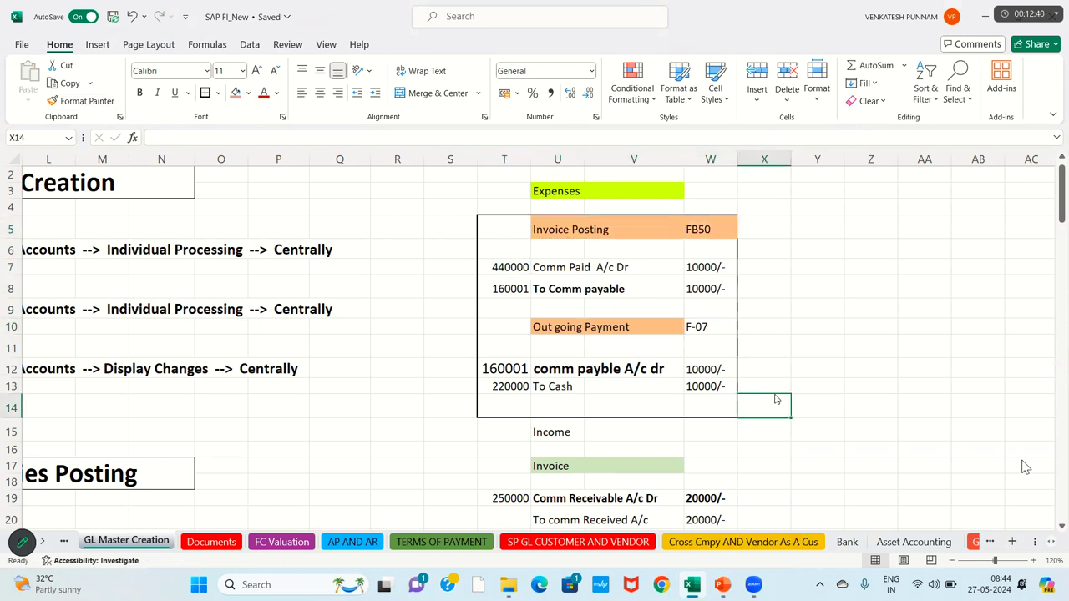
key("super+r")
key("Return")
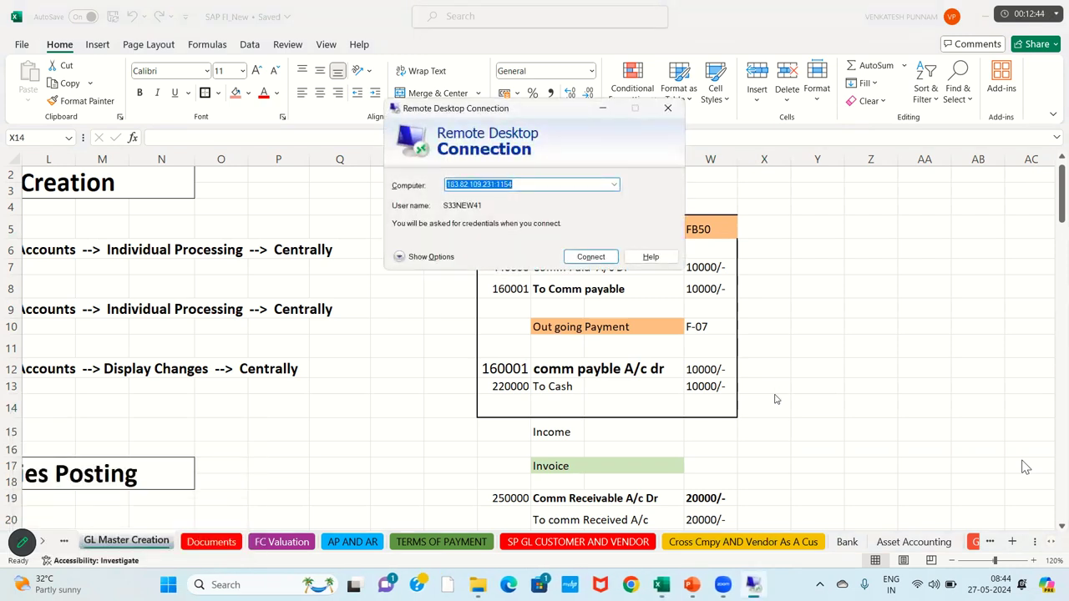
Step: Show the full connection settings and correct the digits in the remote user name
left_click(435, 257)
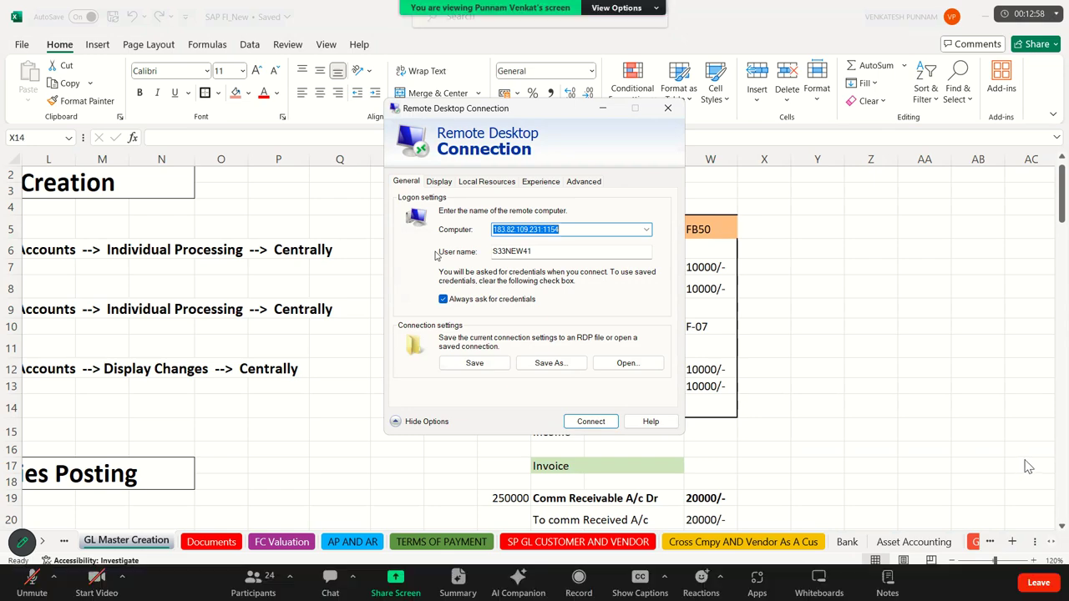
key("Escape")
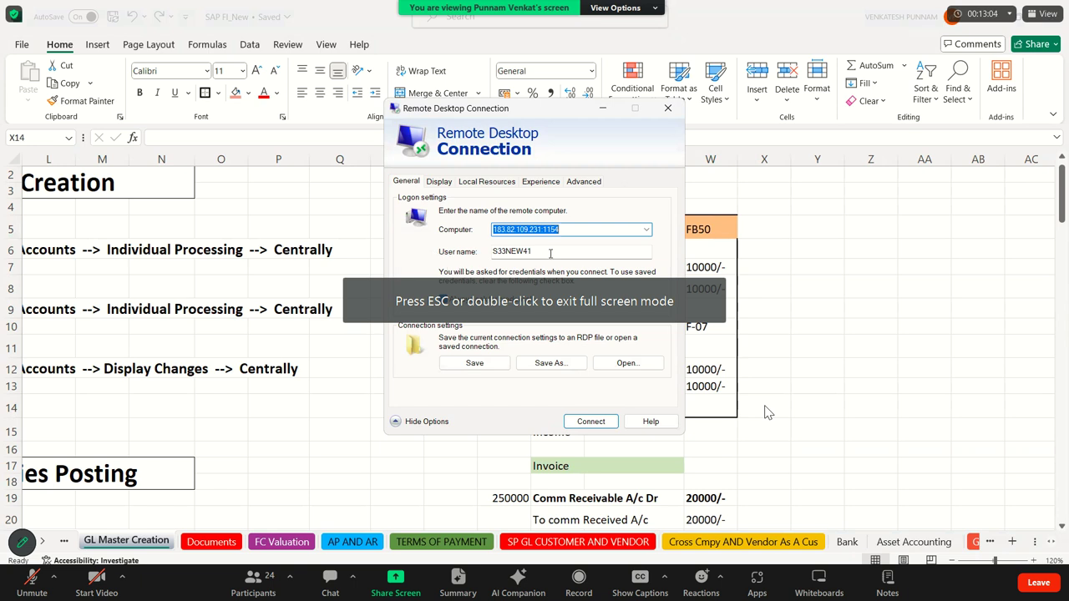
left_click(552, 251)
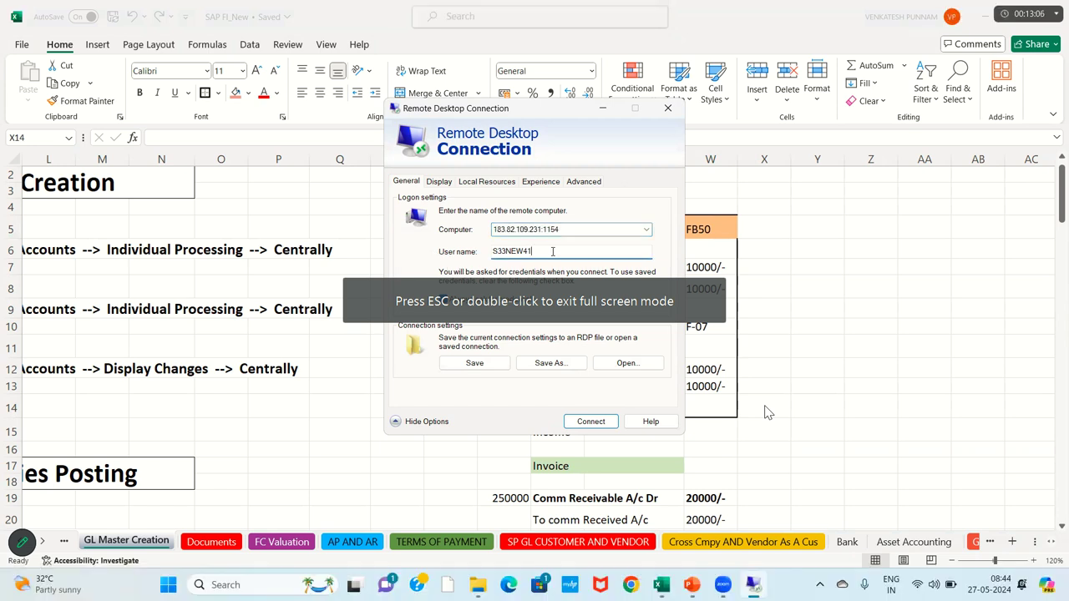
key("Left")
key("Left")
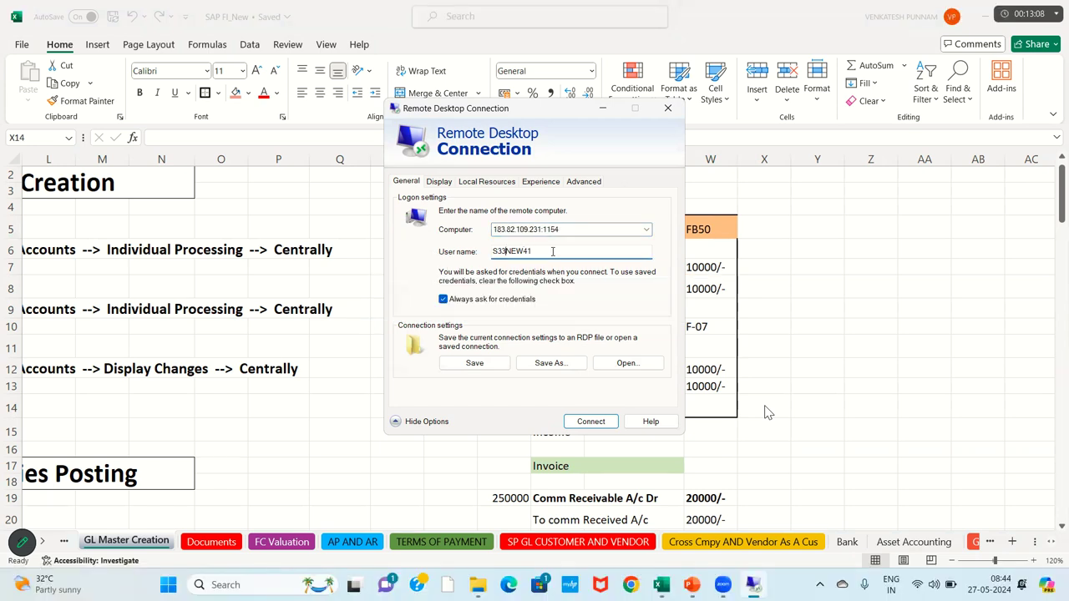
key("BackSpace")
key("BackSpace")
type("54")
key("Delete")
key("Delete")
type("54")
Step: Connect with the account password and accept the certificate warning
left_click(583, 422)
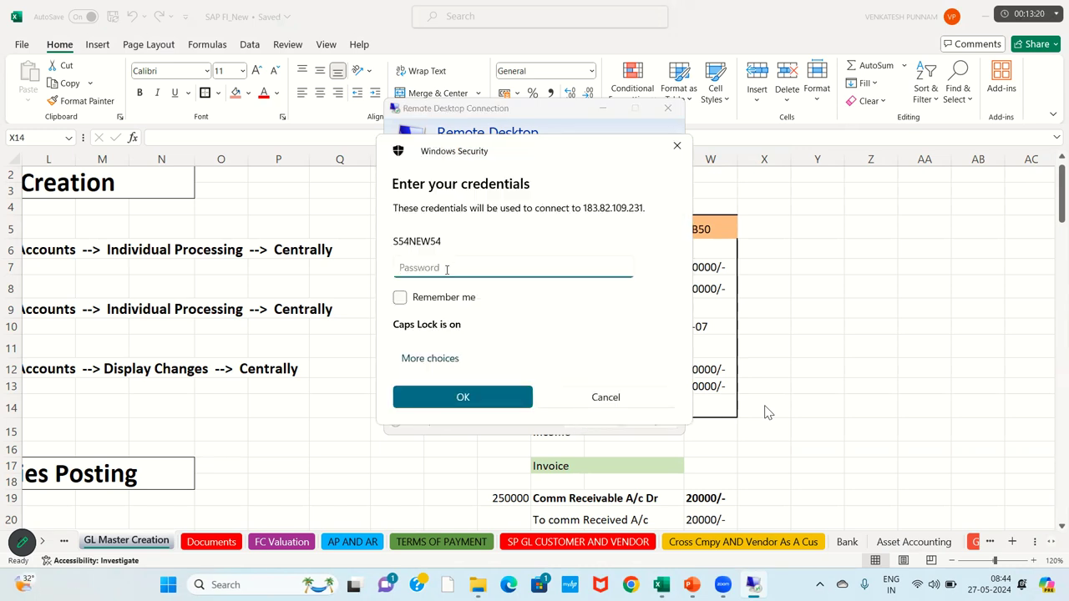
key("Caps_Lock")
type("*****")
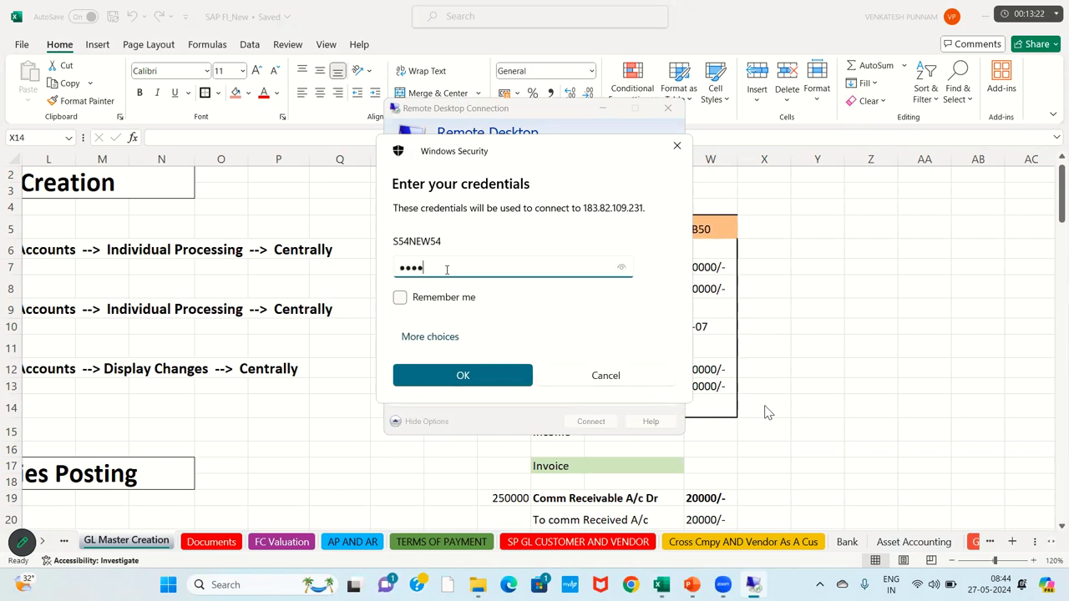
key("Return")
key("Left")
key("Return")
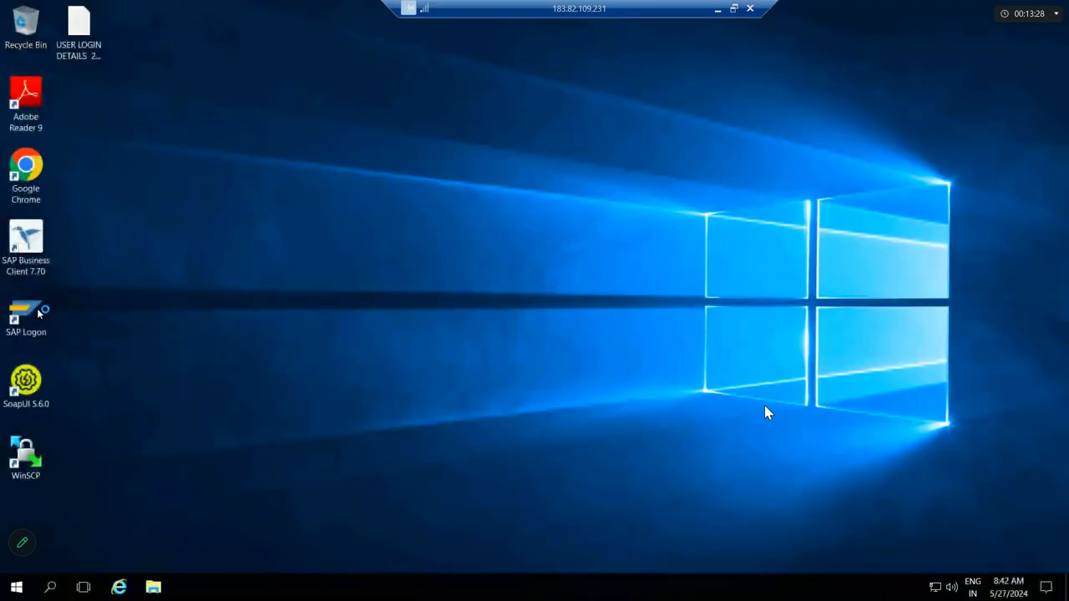
Step: Start SAP Logon and log on to the S4HANA system with the user name and password
double_click(38, 314)
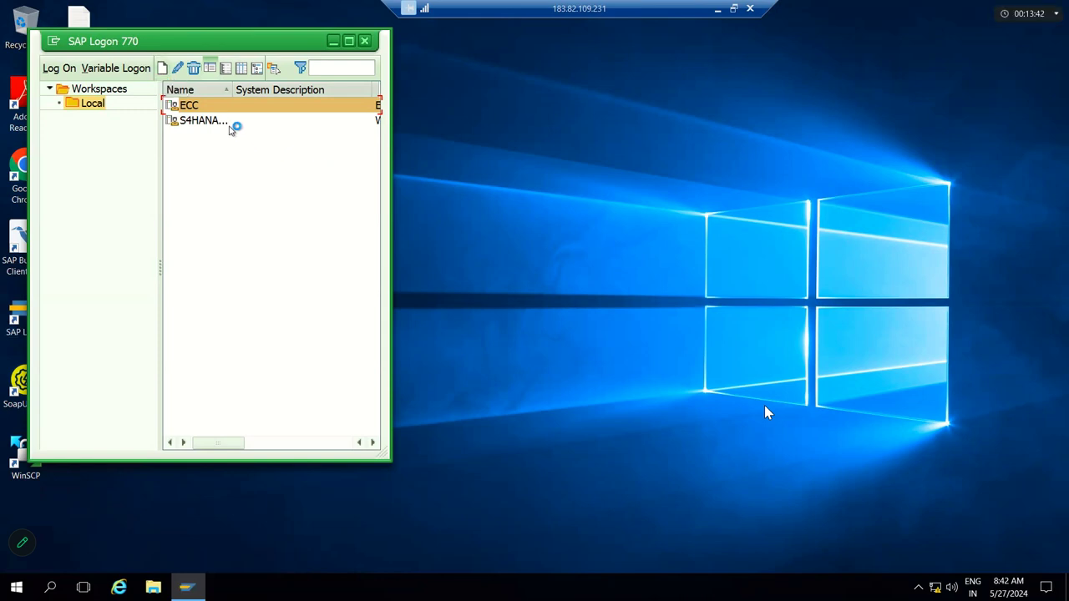
left_click(201, 120)
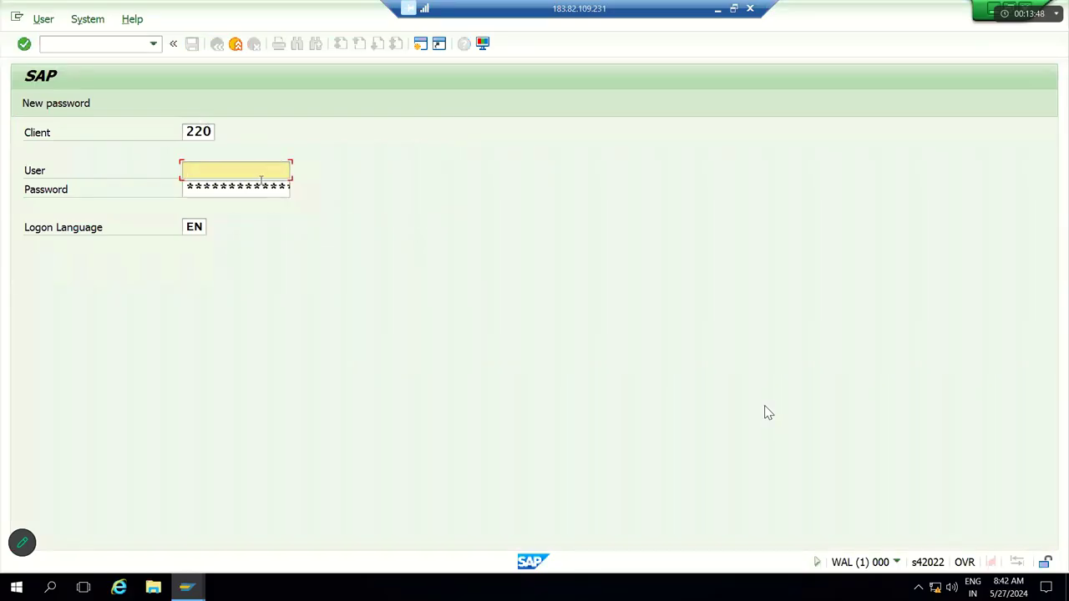
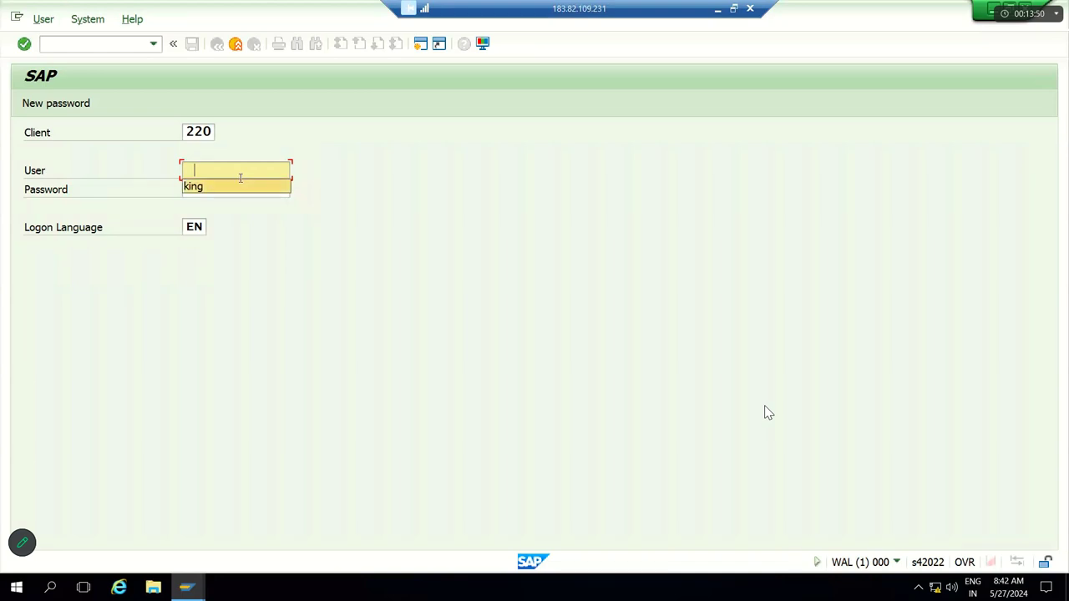
key("Tab")
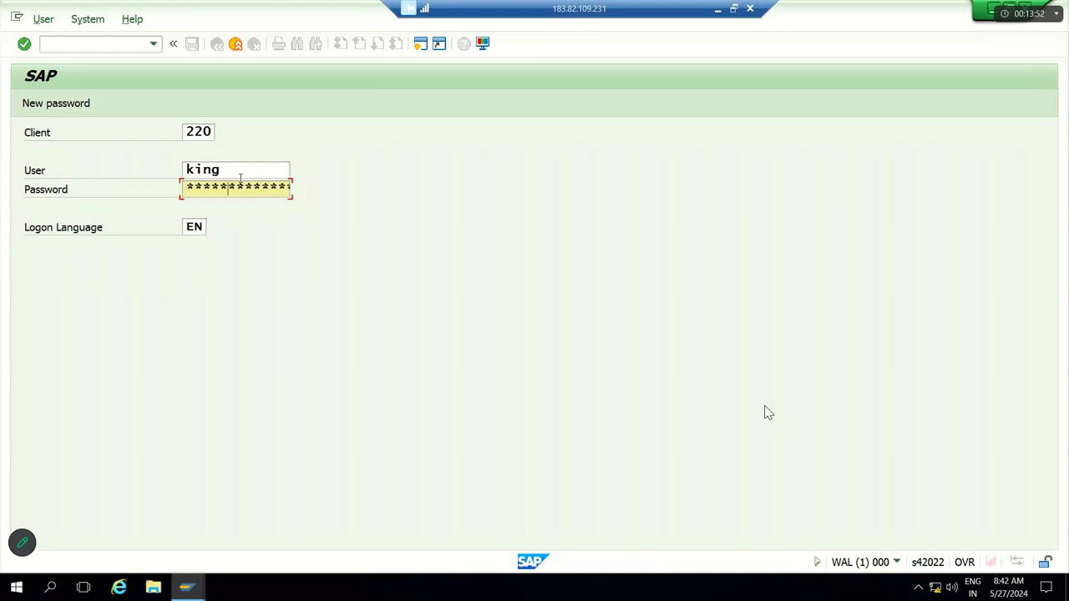
key("Return")
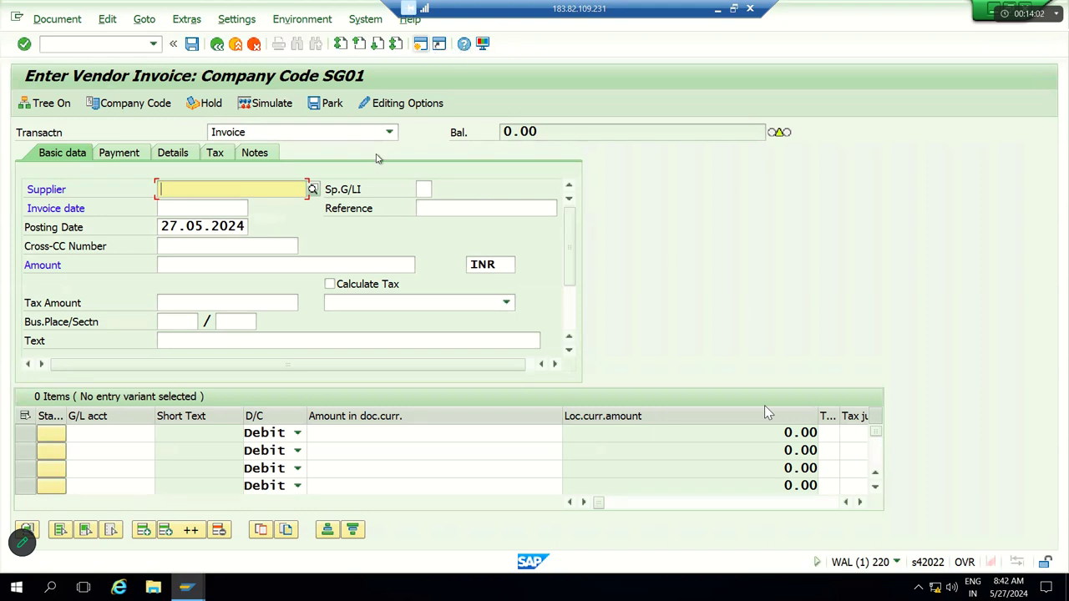
Step: Enter /n to leave the invoice screen for SAP Easy Access
left_click(94, 42)
type("/n")
key("Return")
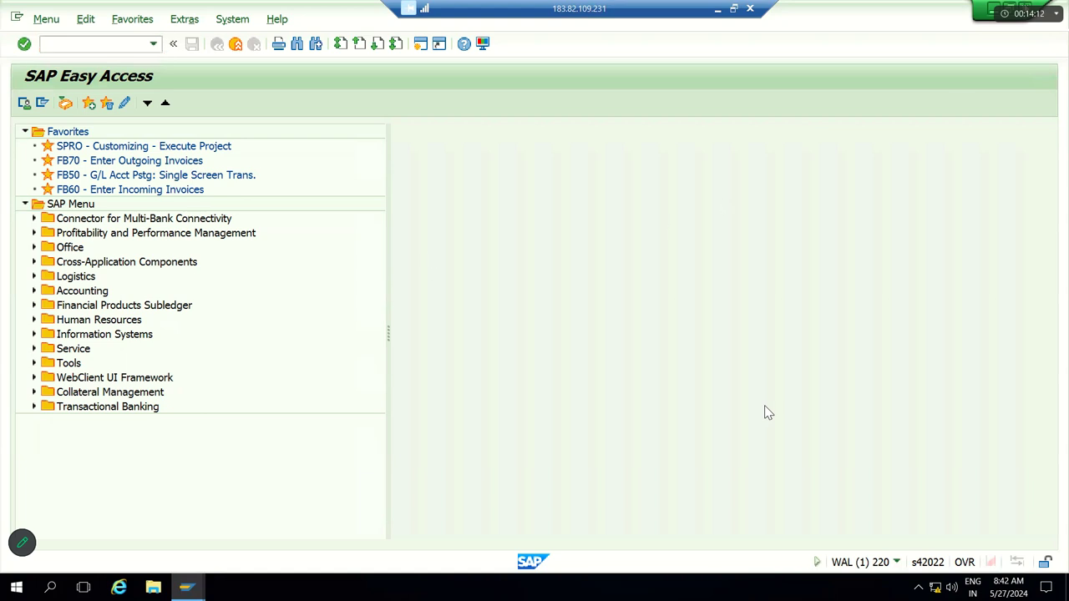
key("shift+F3")
left_click(263, 314)
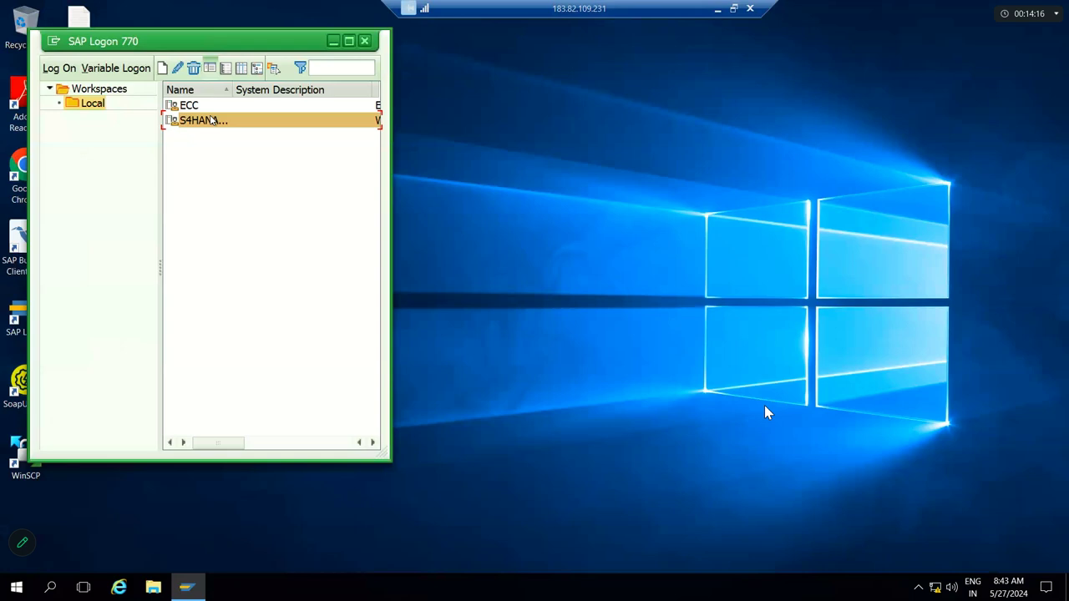
double_click(210, 119)
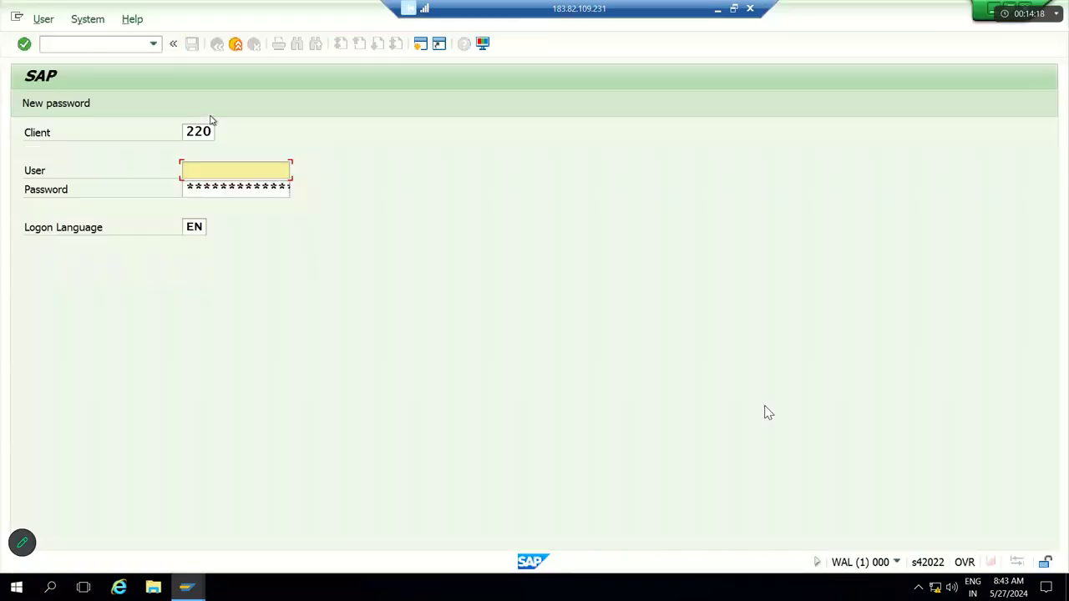
key("Tab")
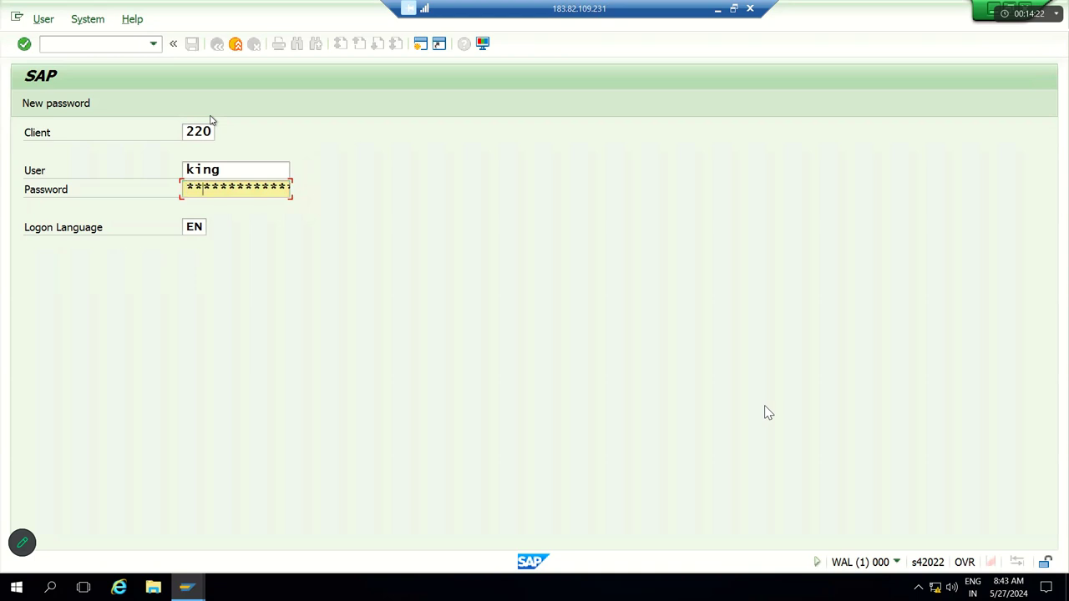
key("Return")
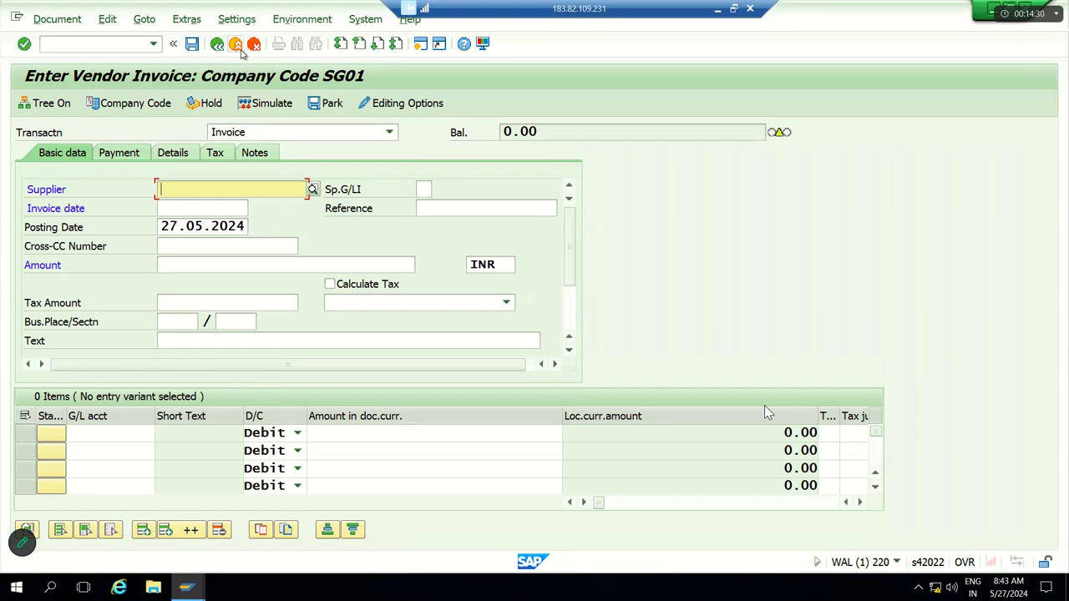
left_click(236, 45)
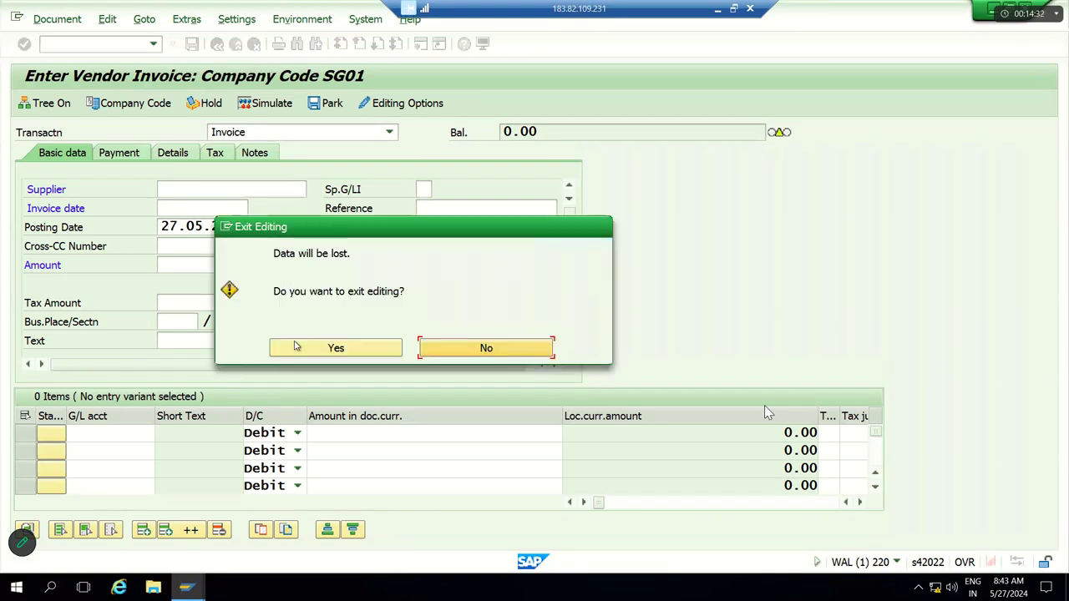
left_click(296, 348)
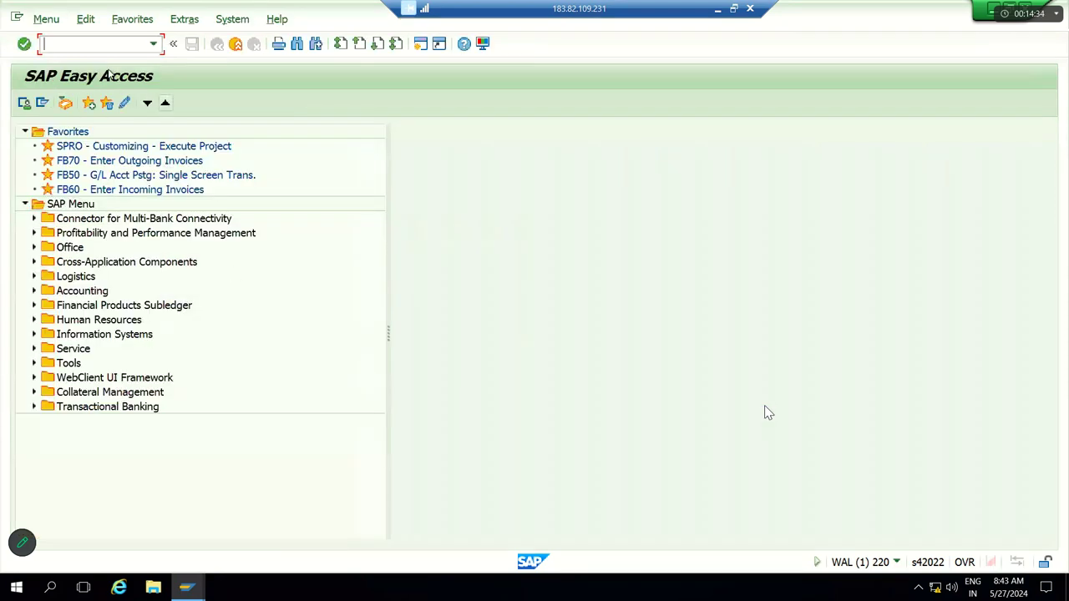
left_click(82, 194)
left_click(72, 206)
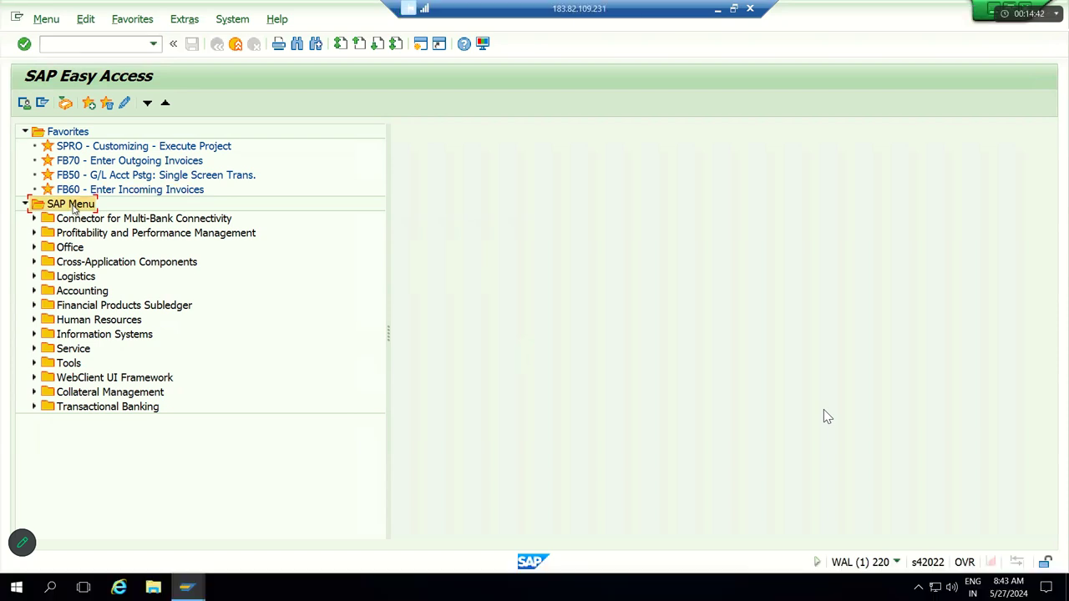
type("fb60")
key("Return")
left_click(85, 48)
type("/n")
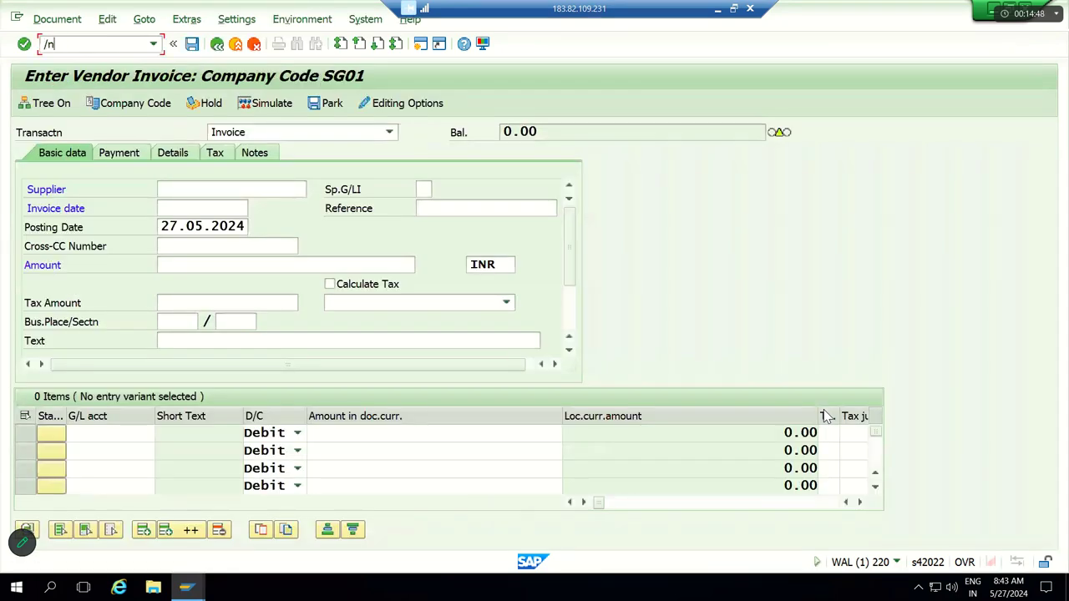
key("Return")
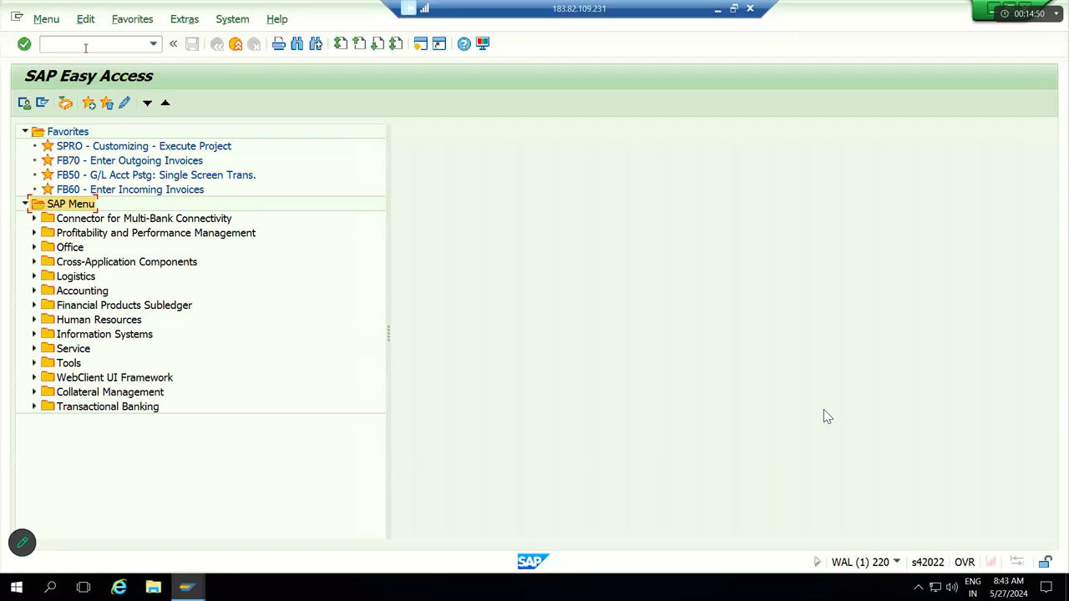
left_click(85, 48)
type("/n")
key("BackSpace")
key("BackSpace")
Step: Expand Accounting > Financial Accounting > General Ledger > Document Entry, pointing out FB50 and F-07
left_click(70, 209)
key("Down")
key("Down")
key("Down")
key("Down")
key("Down")
key("Down")
key("Right")
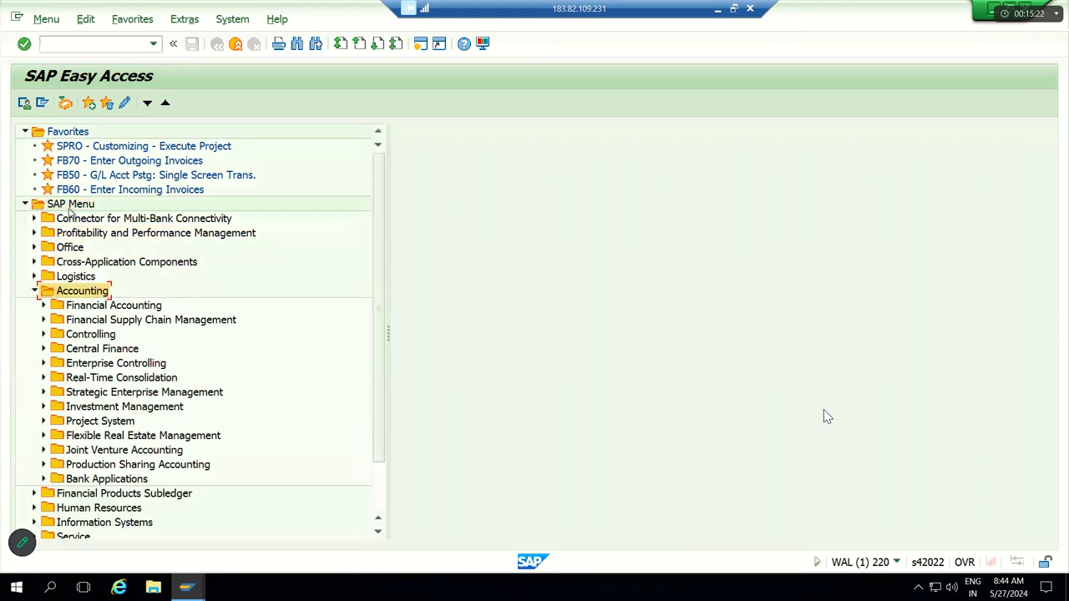
key("Down")
key("Right")
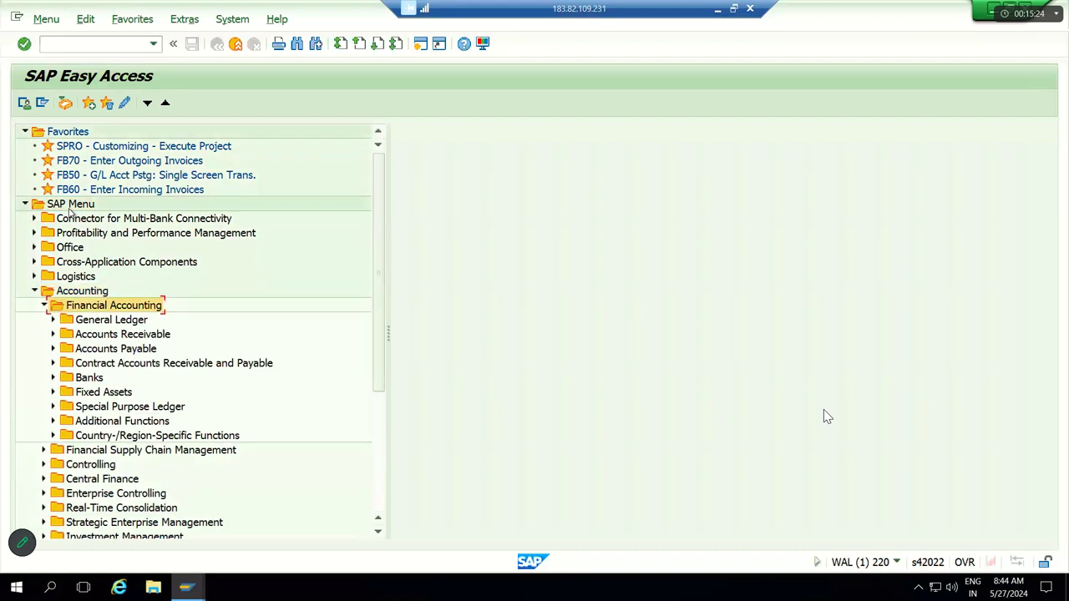
key("Down")
key("Right")
key("Down")
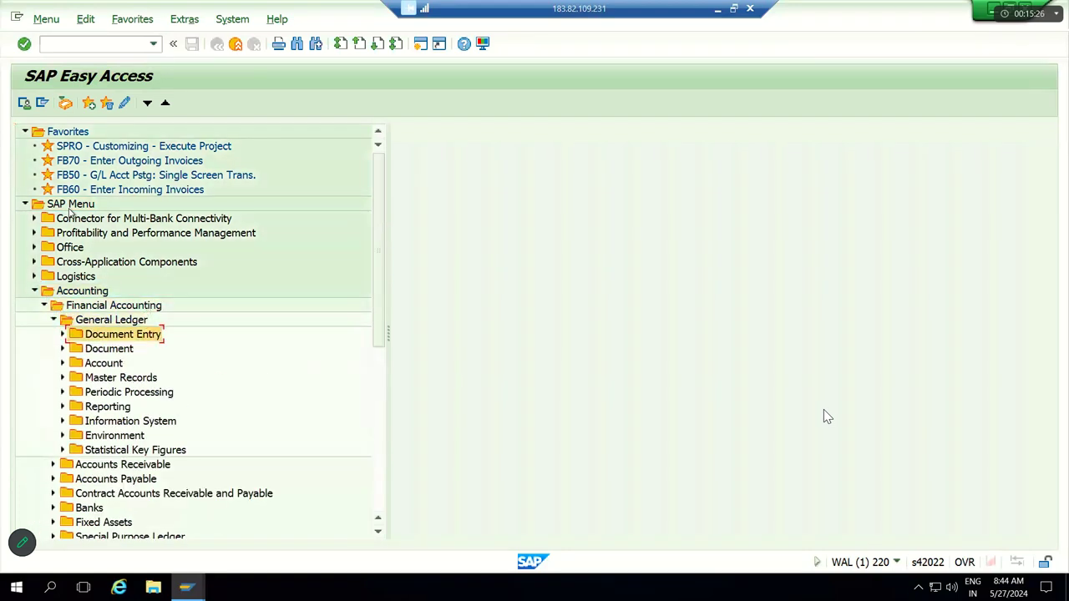
key("Right")
key("Down")
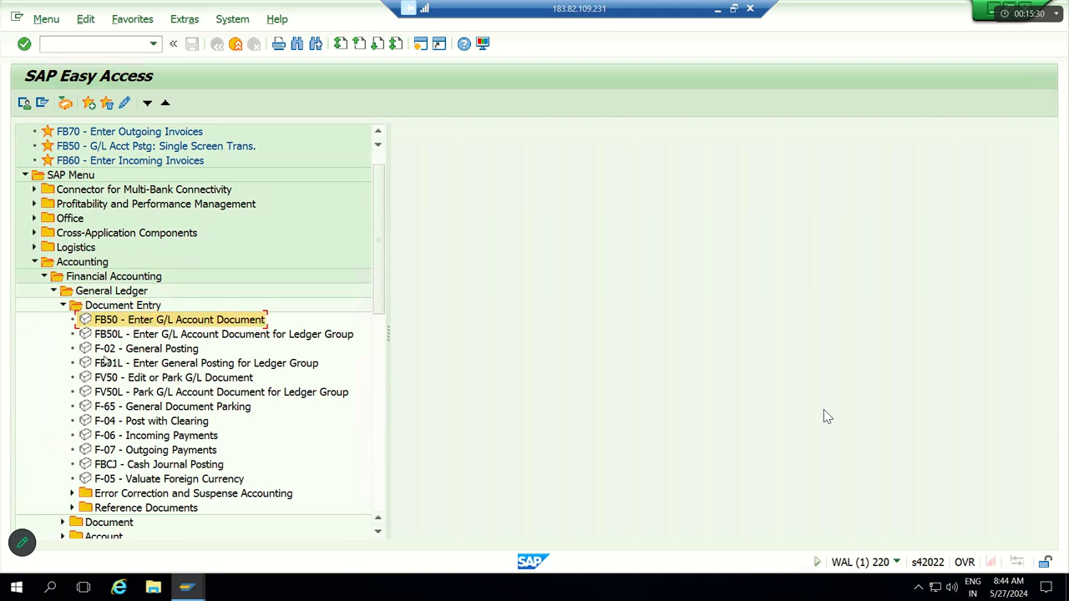
left_click(128, 452)
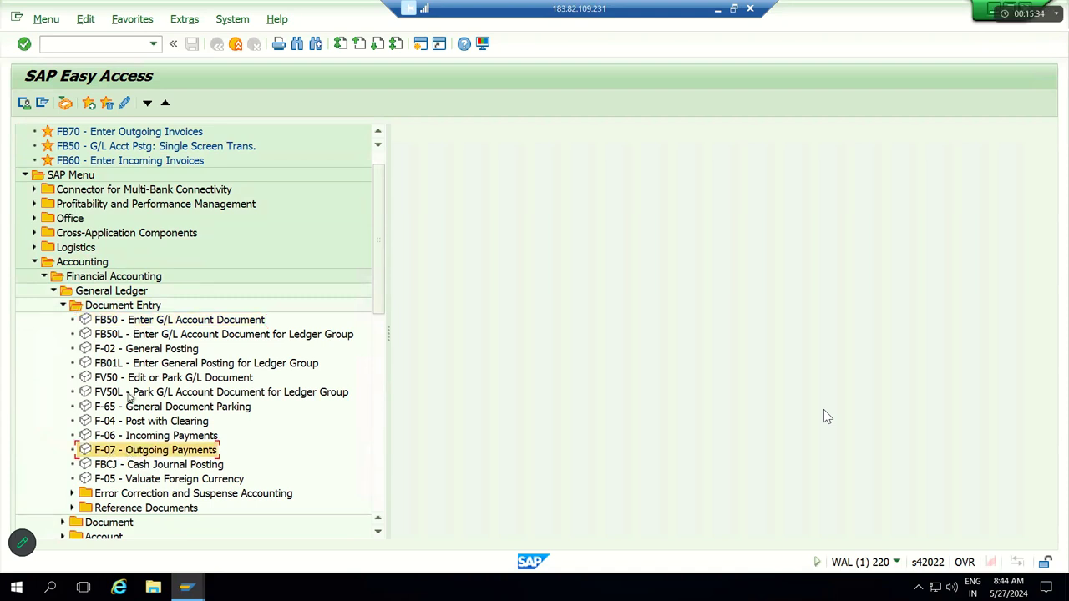
left_click(128, 320)
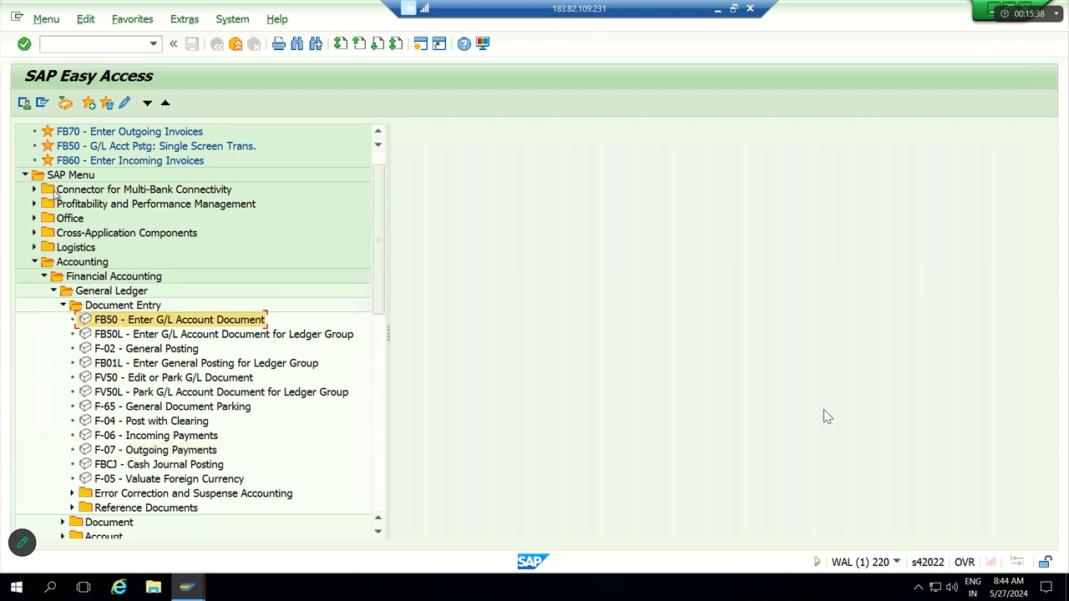
Step: Retrace the menu path and launch FB50 - Enter G/L Account Document
left_click(75, 190)
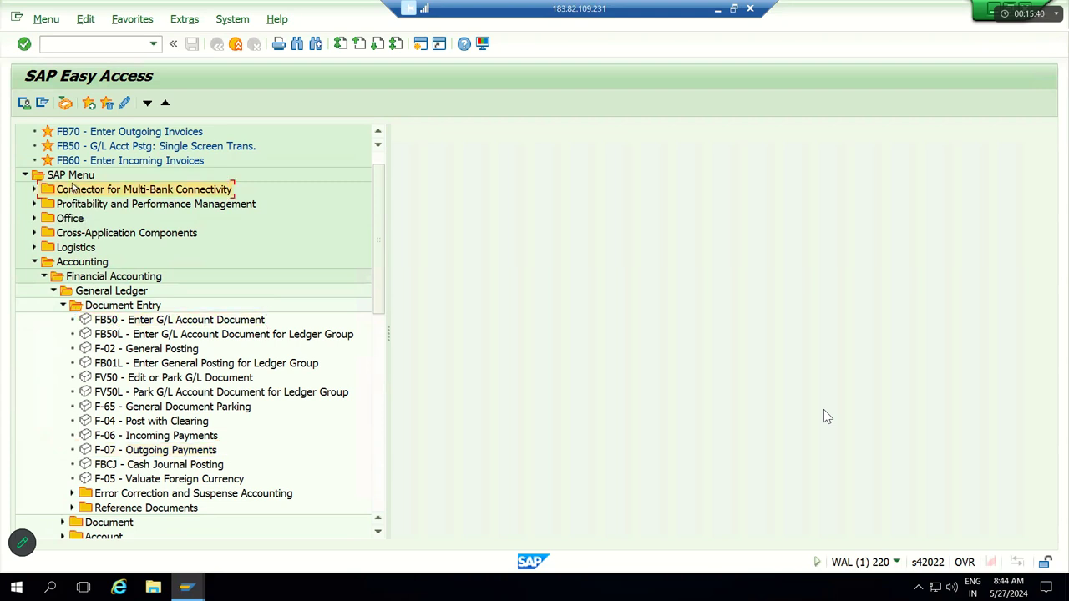
left_click(77, 263)
left_click(86, 278)
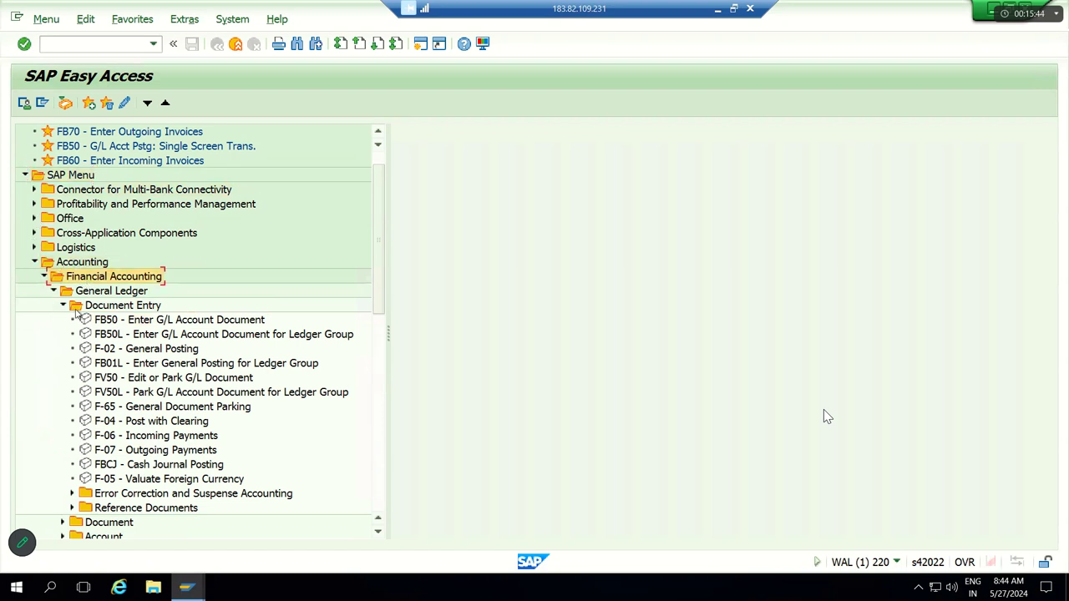
left_click(96, 294)
left_click(98, 309)
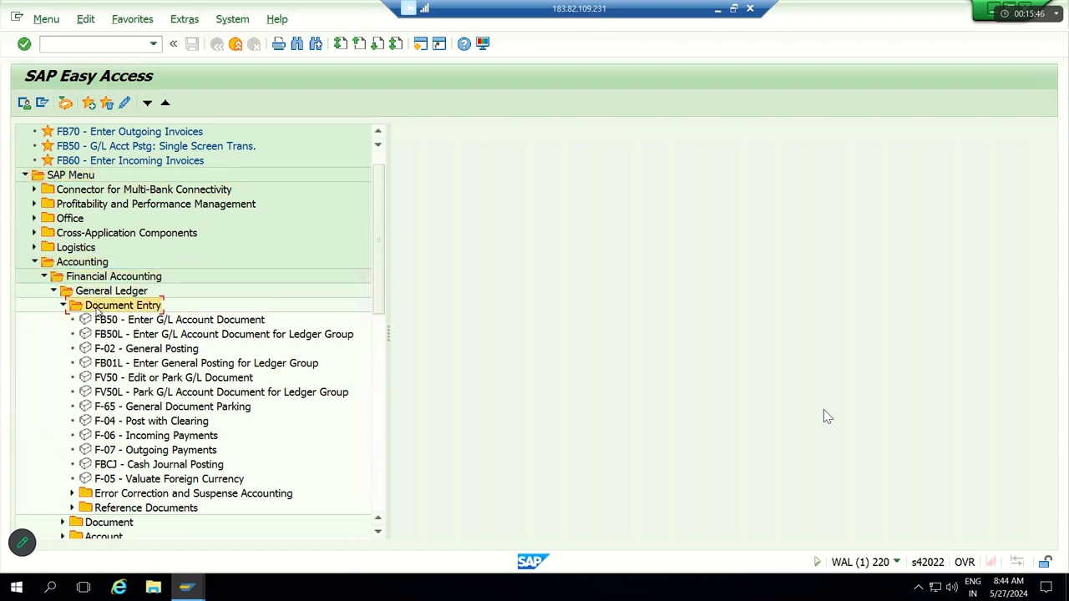
left_click(110, 324)
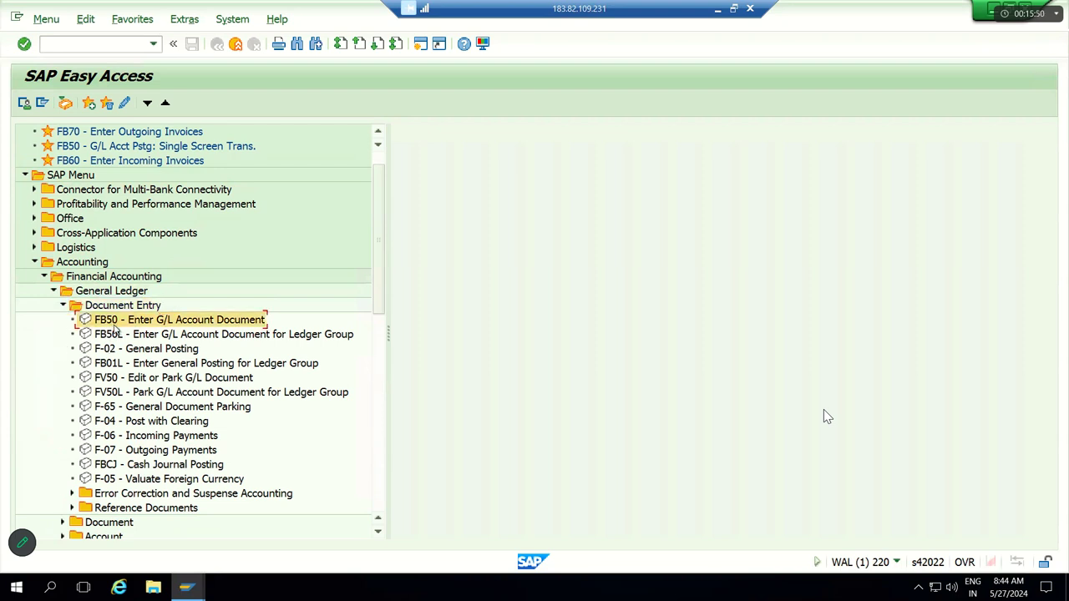
key("Return")
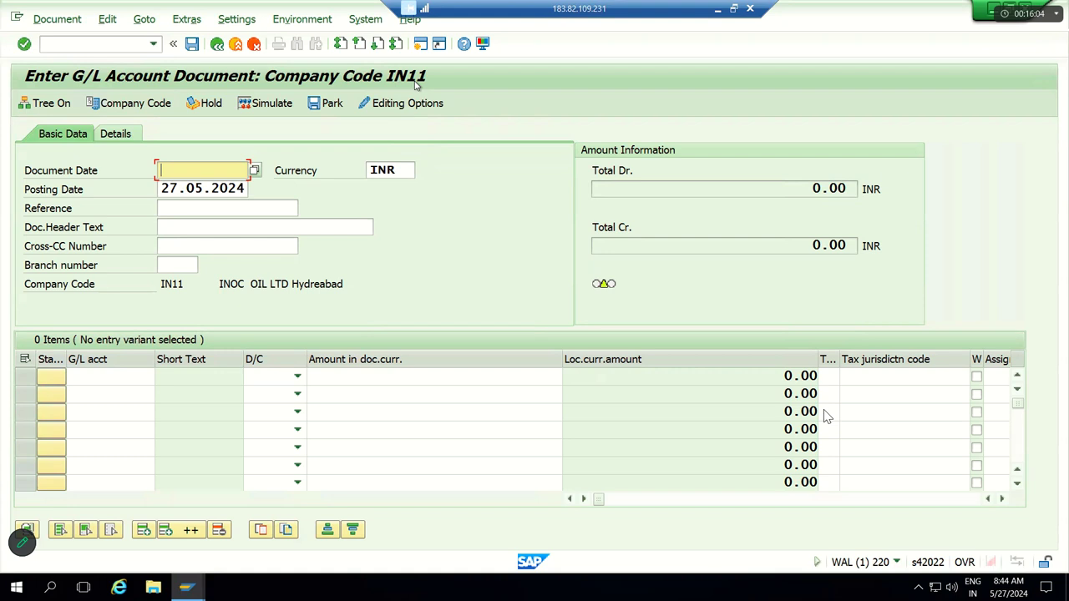
Step: Change the company code from IN11 to JJ11 (JJ Steels Pvt Ltd)
left_click(135, 104)
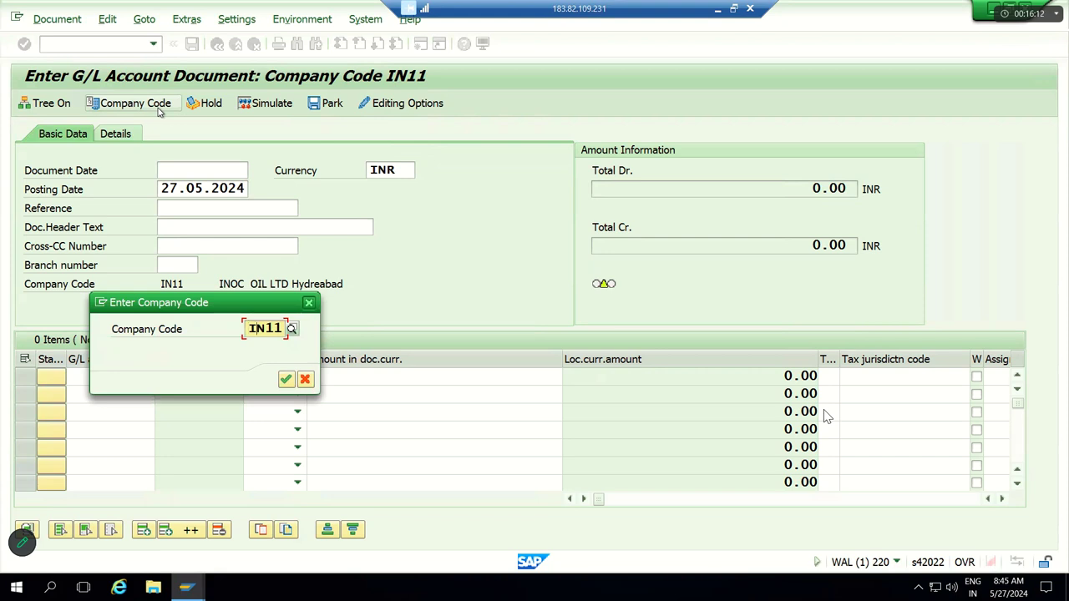
key("BackSpace")
key("BackSpace")
key("BackSpace")
key("BackSpace")
type("JJ11")
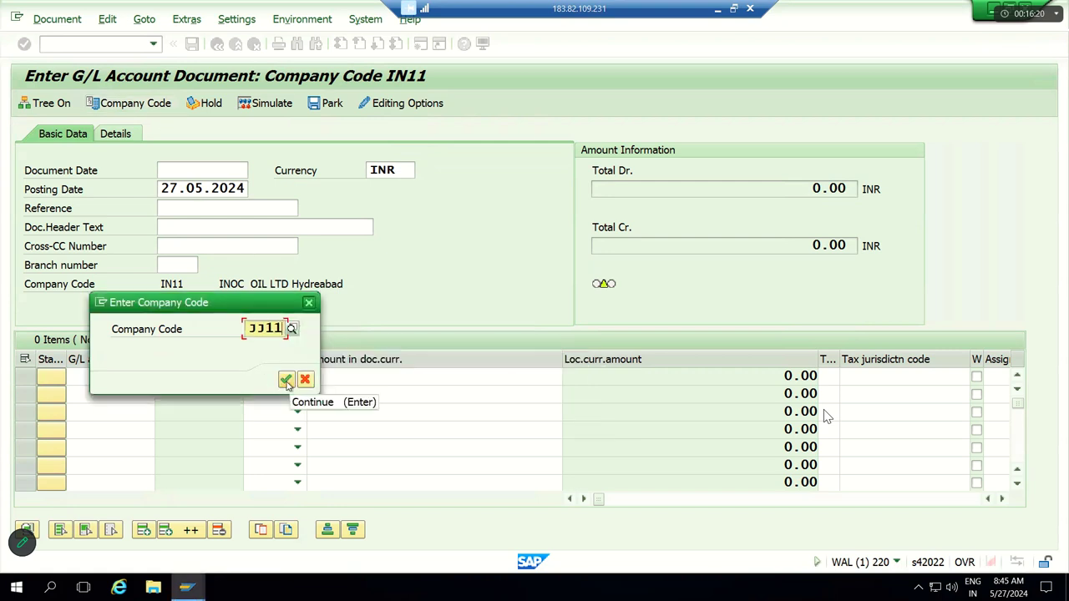
left_click(285, 380)
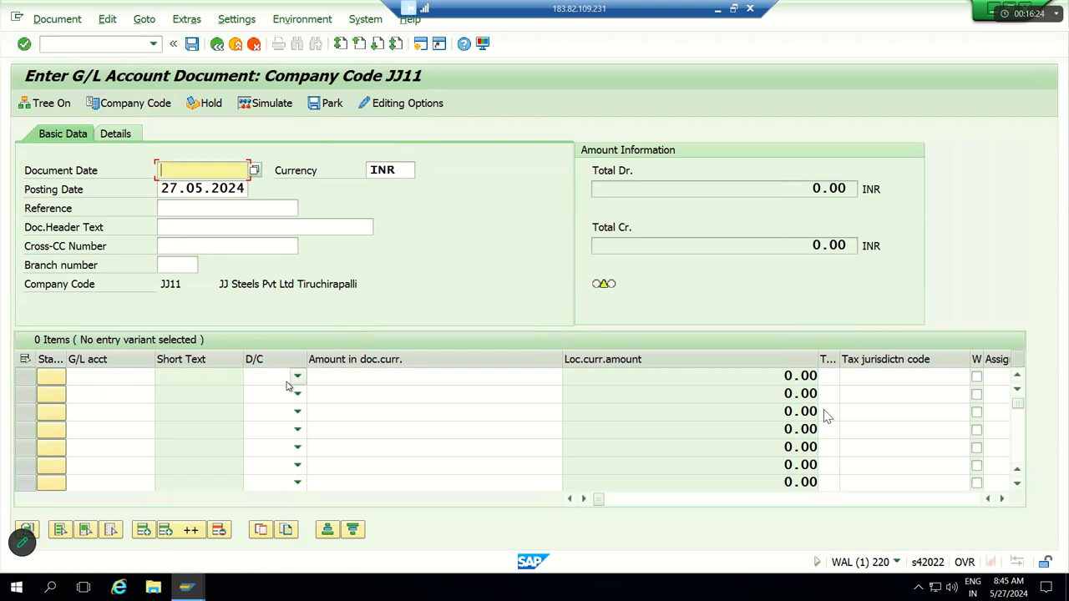
Step: Enter Document Date 27.05.2024 and Reference 'Testing'
key("Tab")
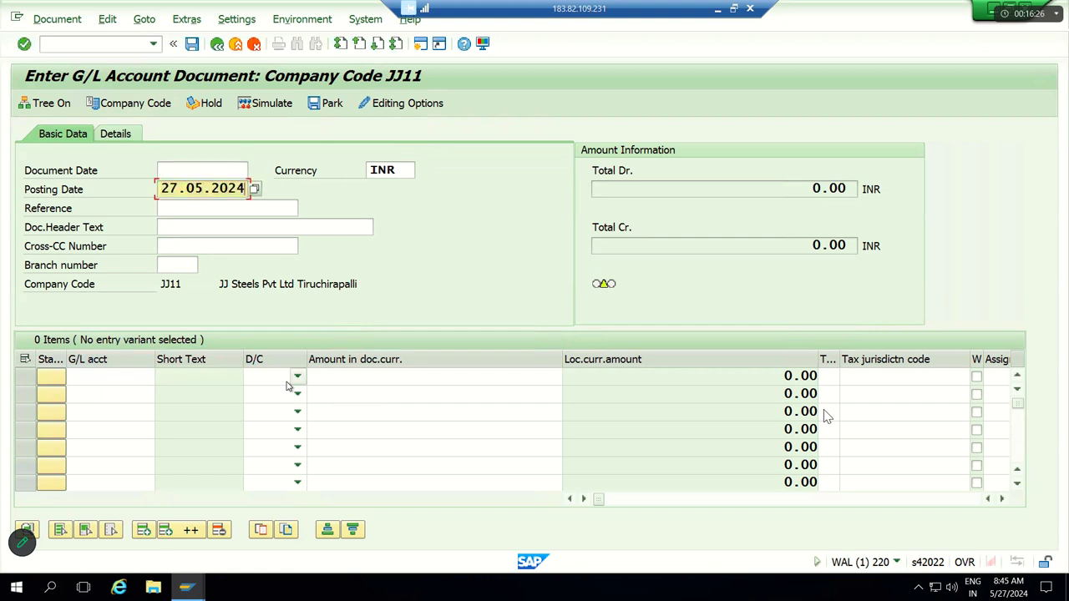
key("shift+Tab")
type("27.05.2024")
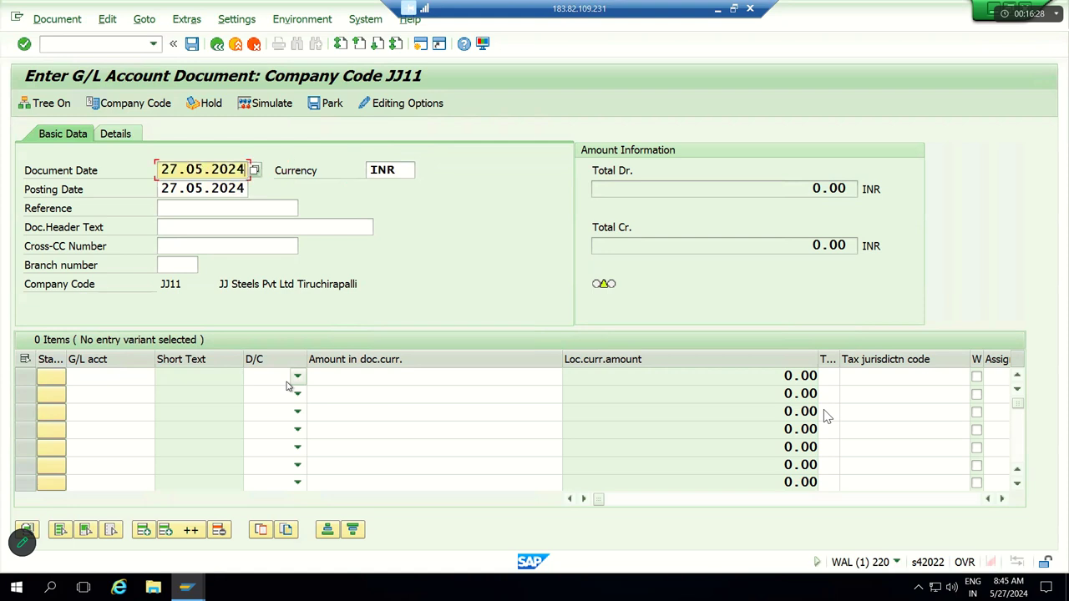
left_click(203, 188)
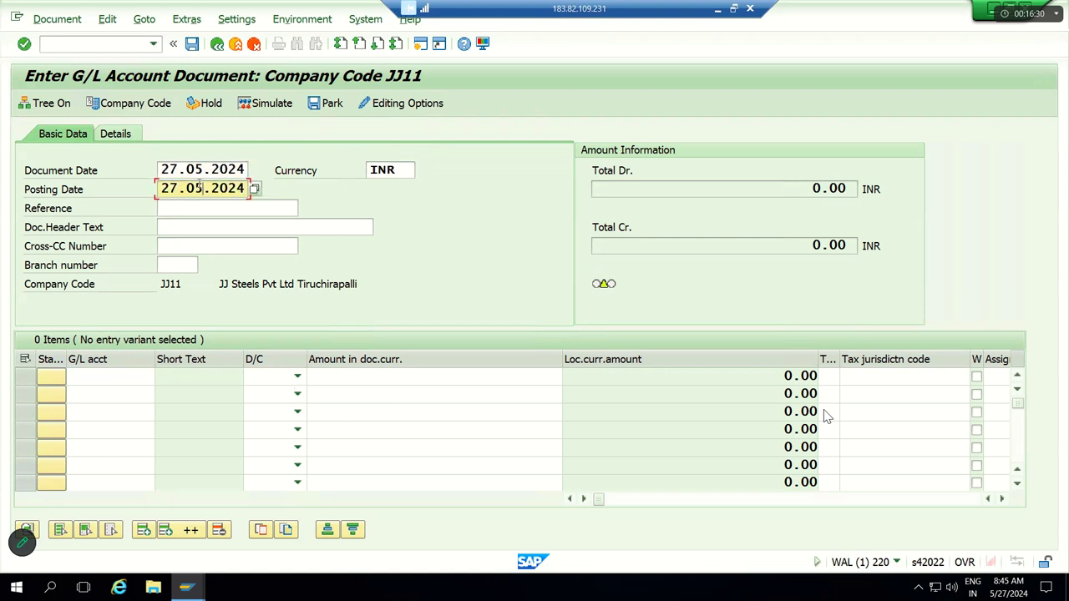
left_click(192, 171)
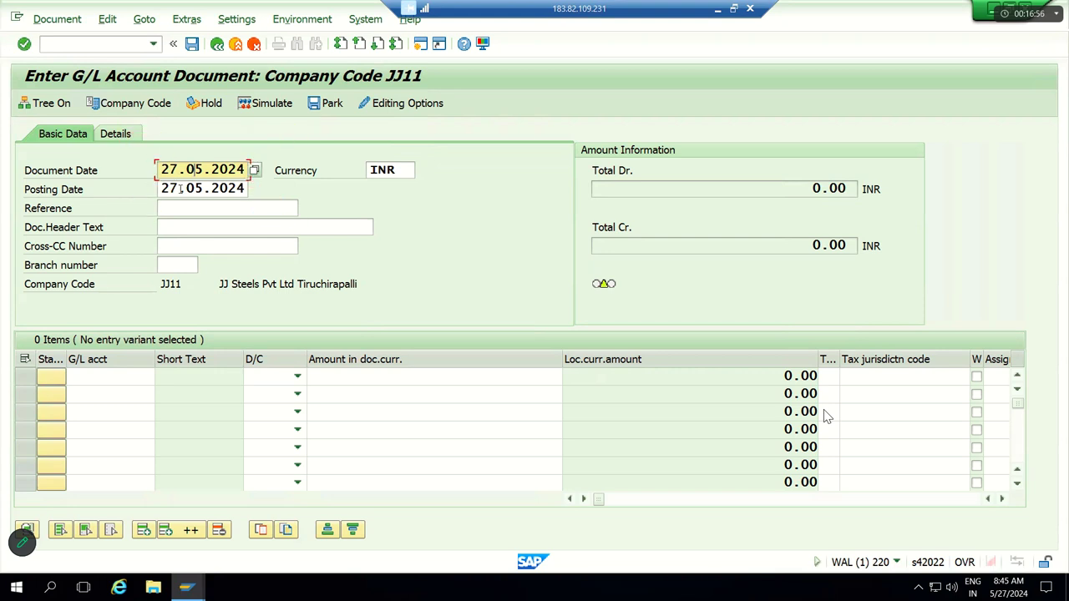
left_click(180, 188)
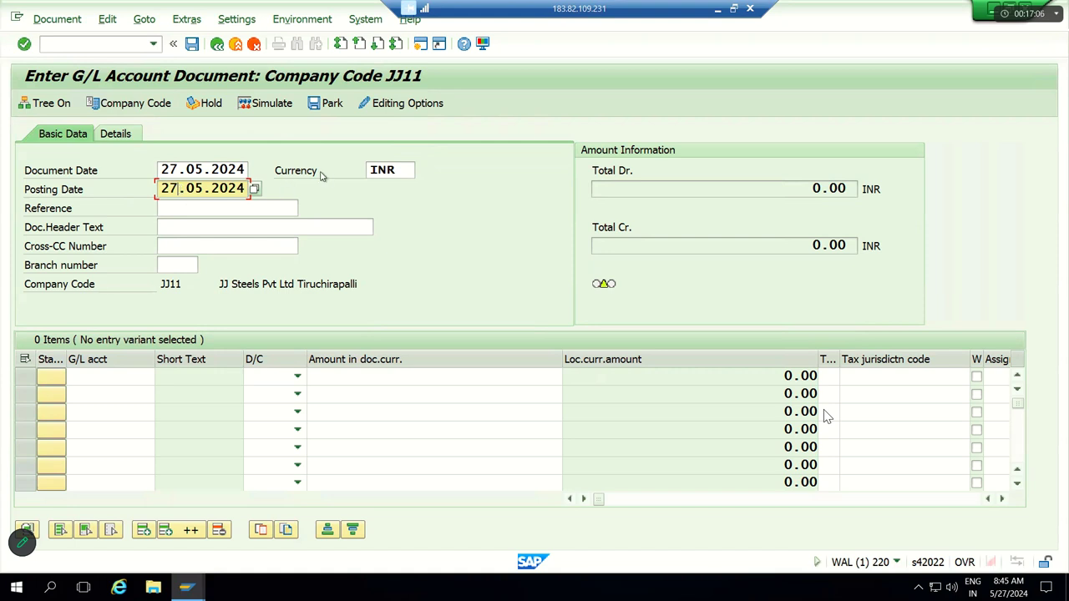
left_click(403, 170)
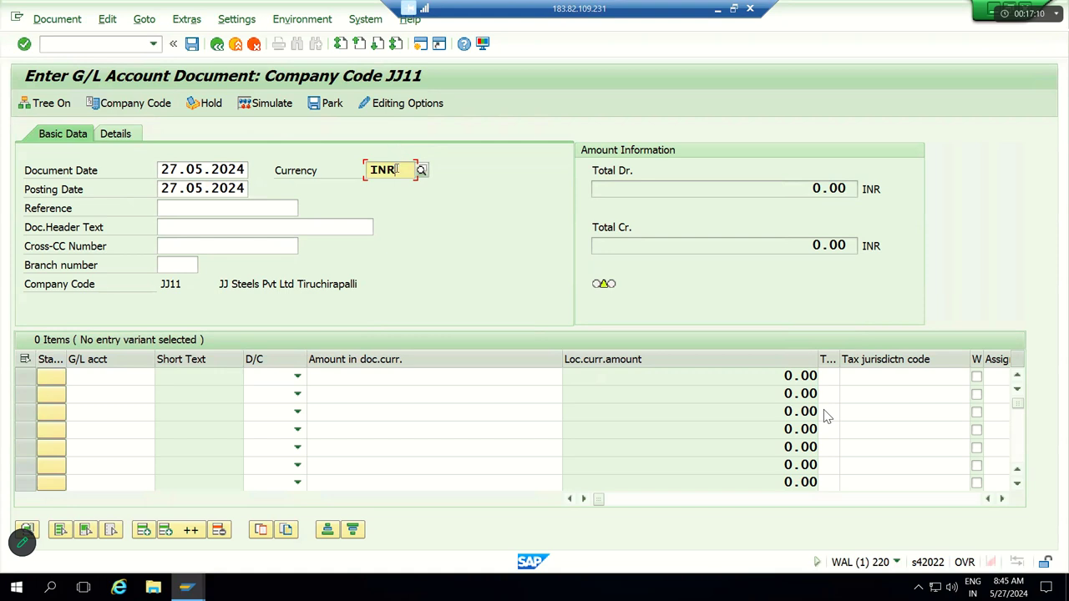
left_click_drag(400, 170, 365, 179)
key("Tab")
key("Tab")
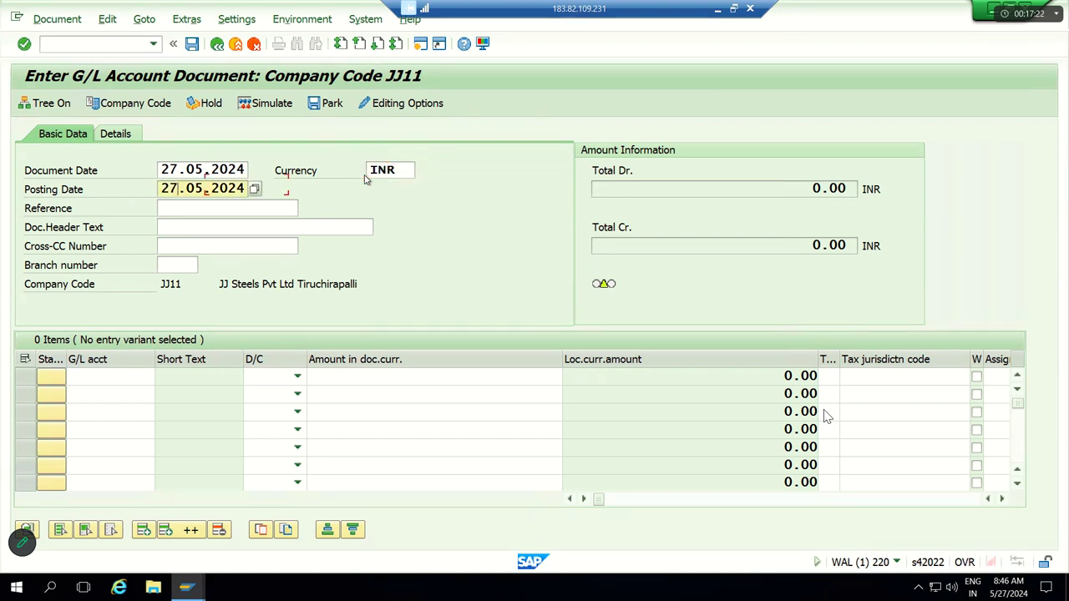
type("Testing")
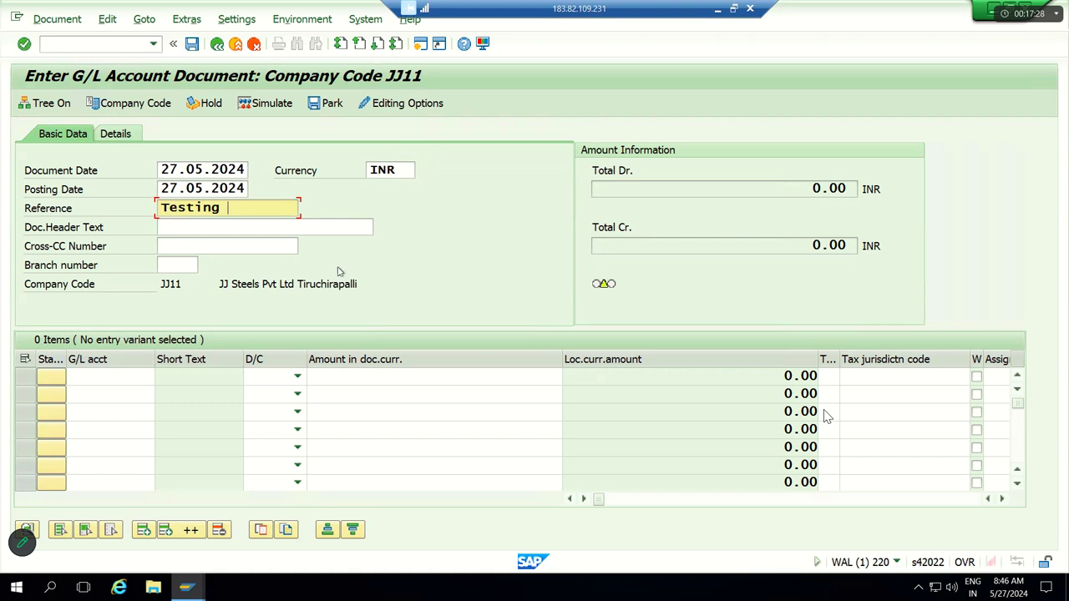
Step: Mark line one Debit and line two Credit, then switch to the Excel workbook
left_click(298, 380)
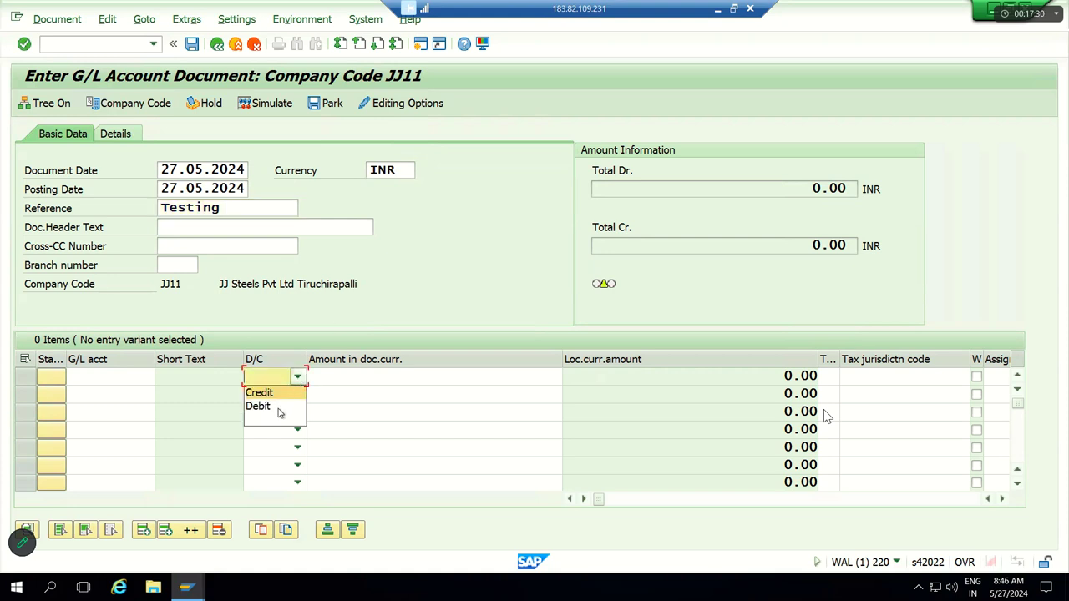
left_click(284, 408)
left_click(299, 398)
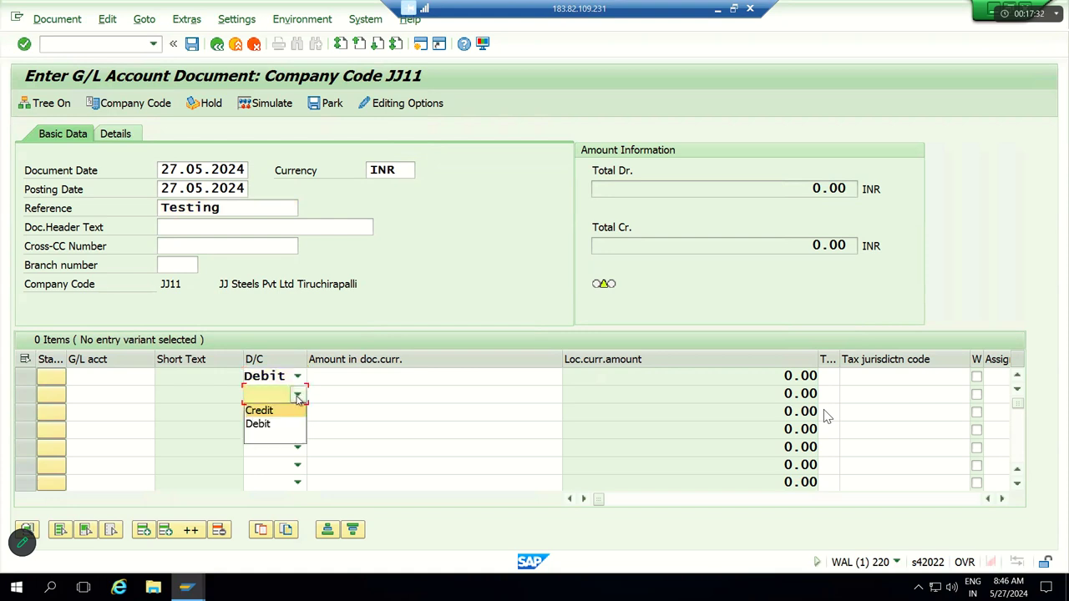
left_click(277, 413)
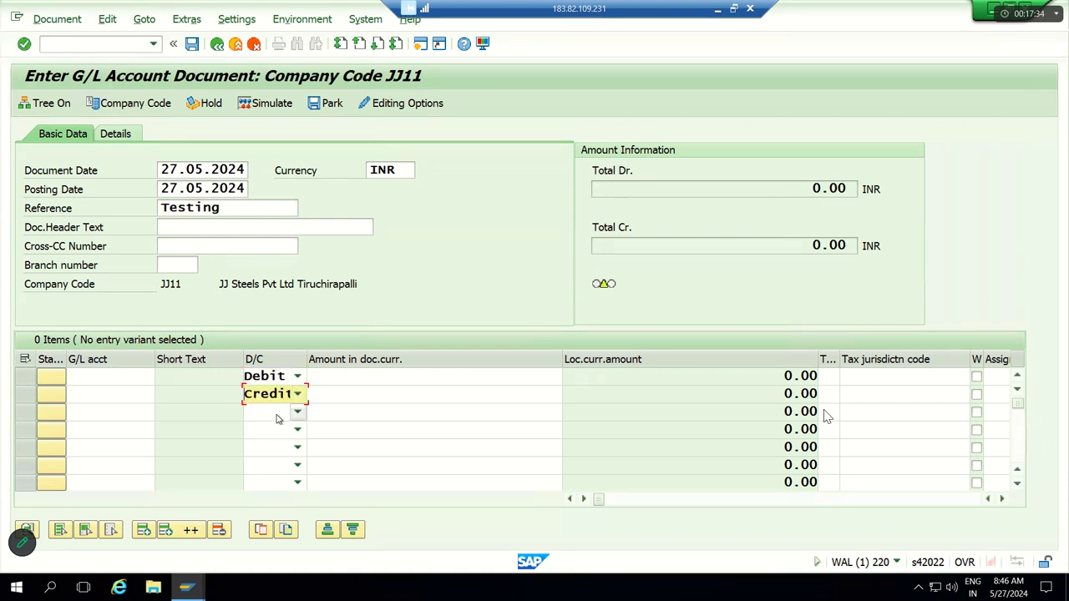
left_click(131, 377)
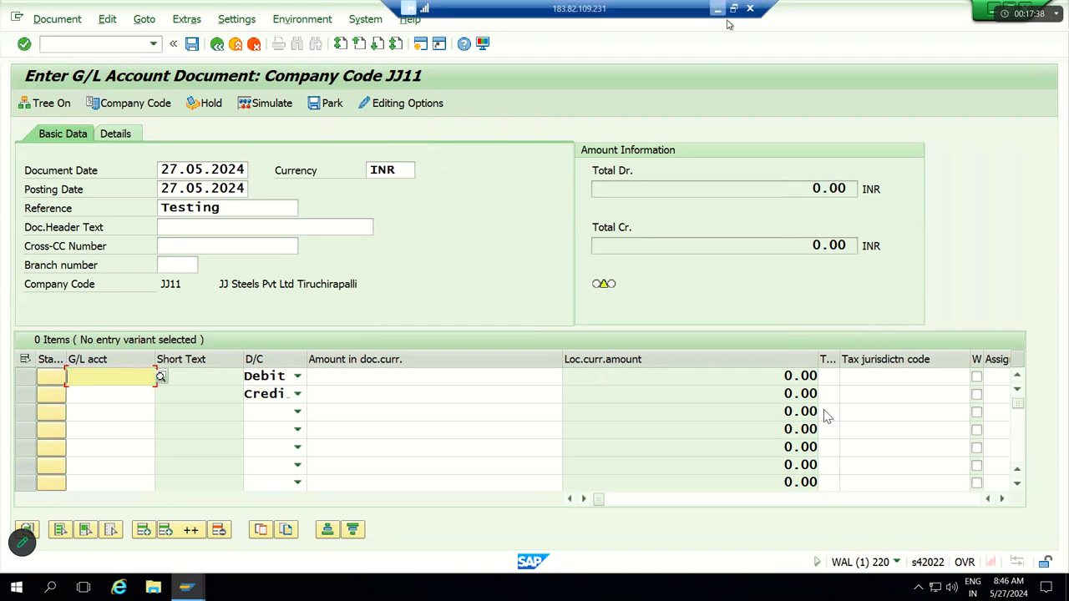
left_click(718, 9)
left_click(520, 266)
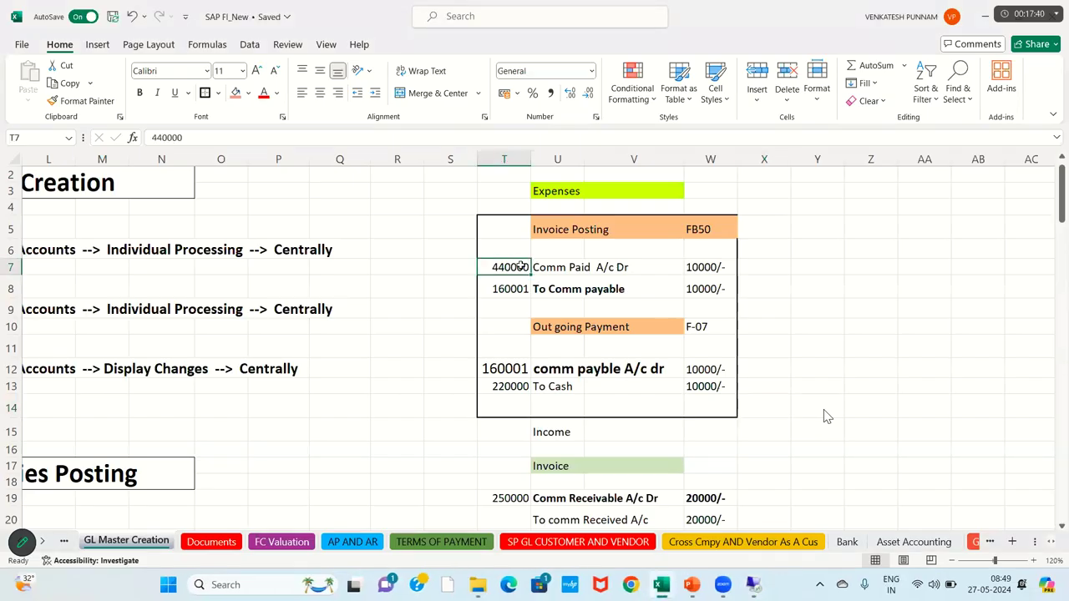
Step: Shade the 440000 Comm Paid row T7:W7 red and the 160001 row T8:W8 light blue
left_click_drag(521, 266, 710, 267)
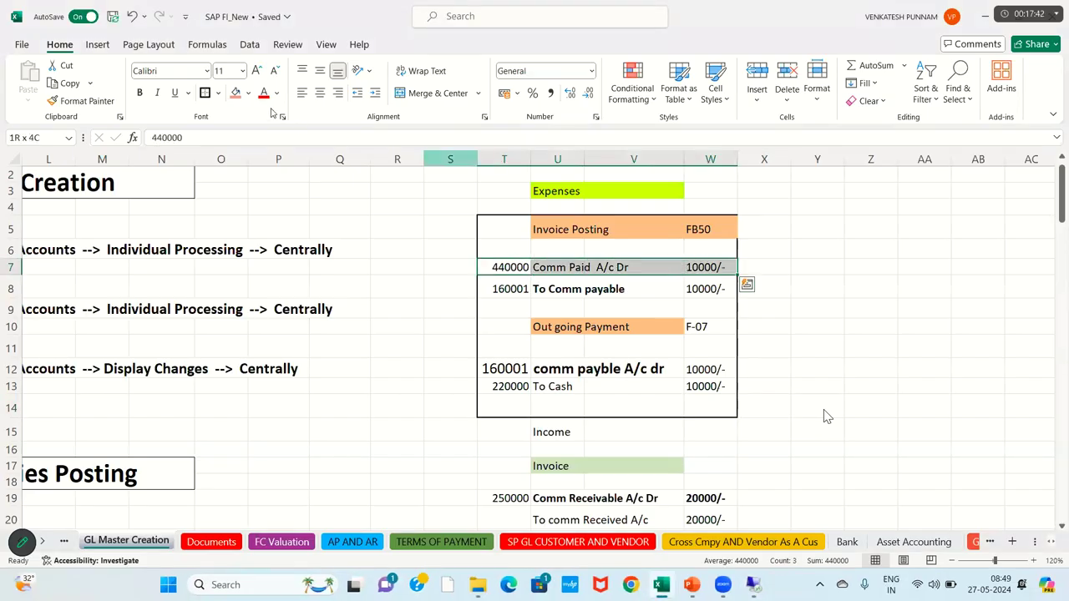
left_click(236, 92)
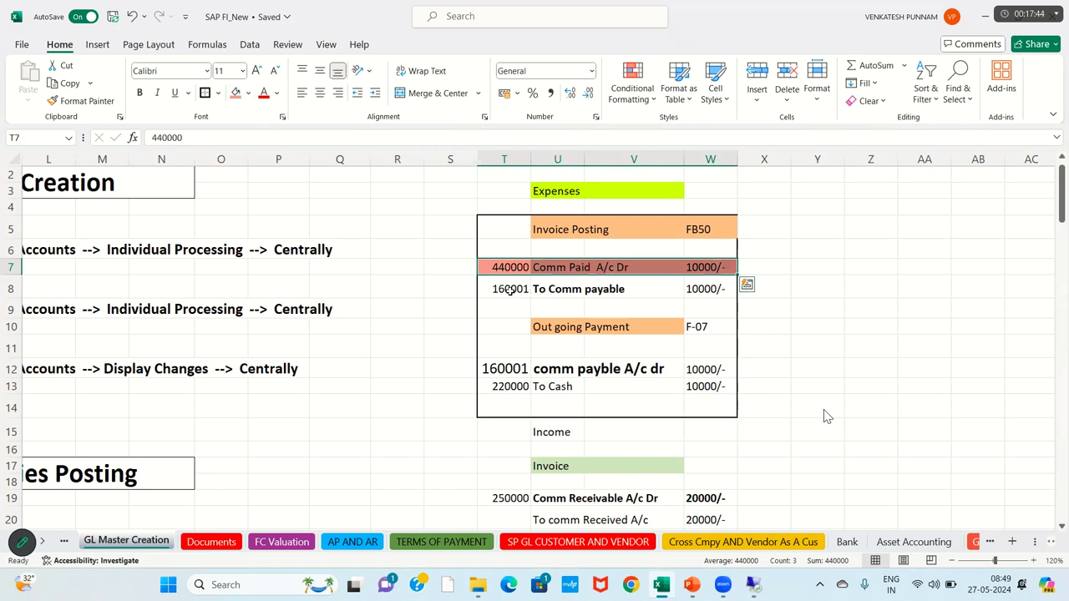
left_click(511, 290)
left_click_drag(511, 290, 710, 289)
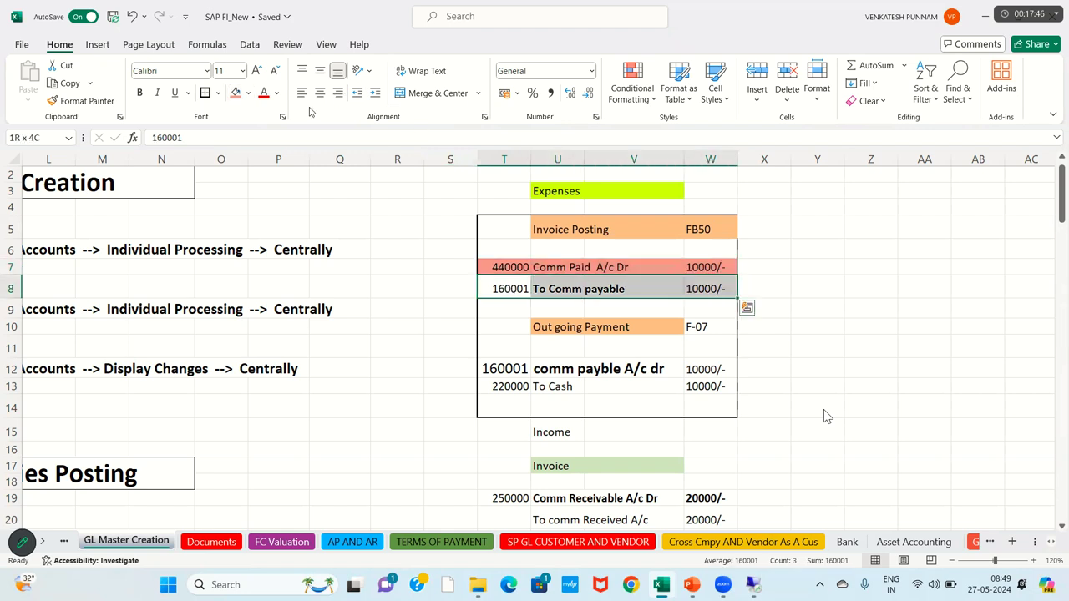
left_click(247, 92)
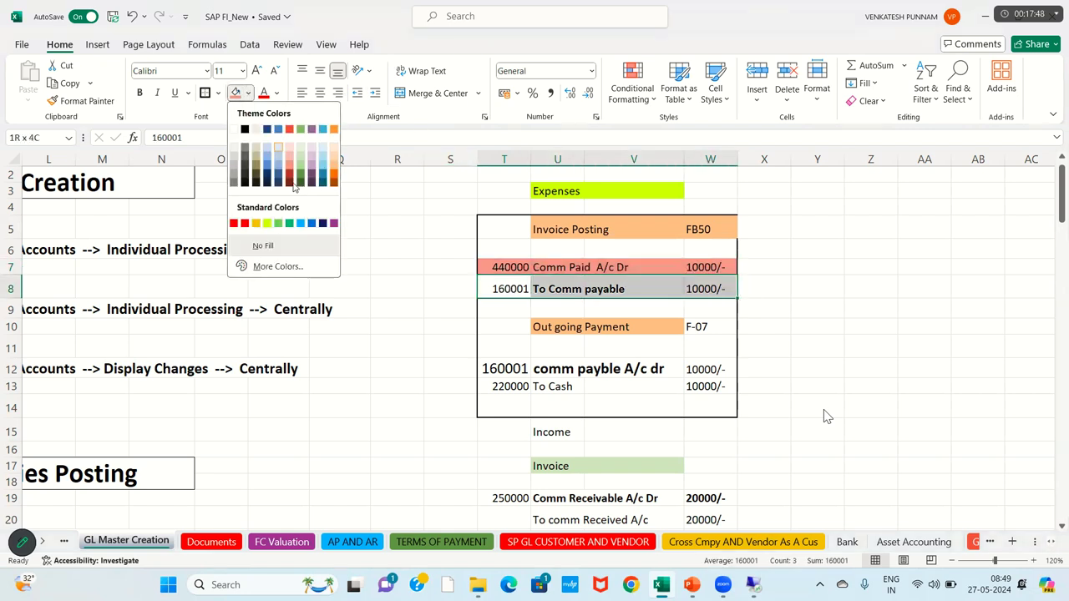
left_click(278, 156)
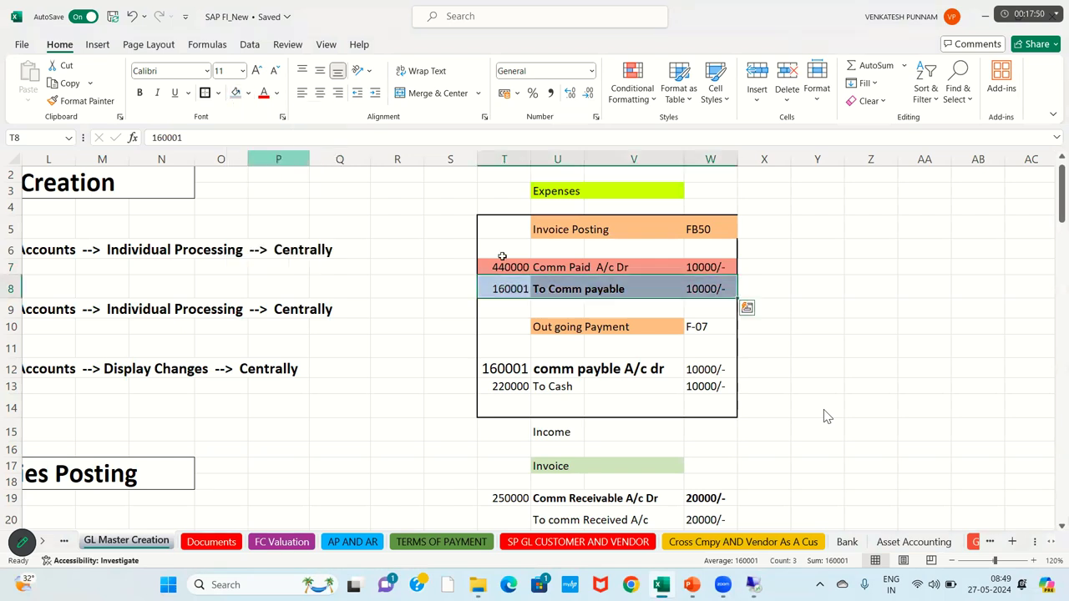
Step: Point out the Comm Paid and To Comm payable entries, then return to SAP
left_click(554, 269)
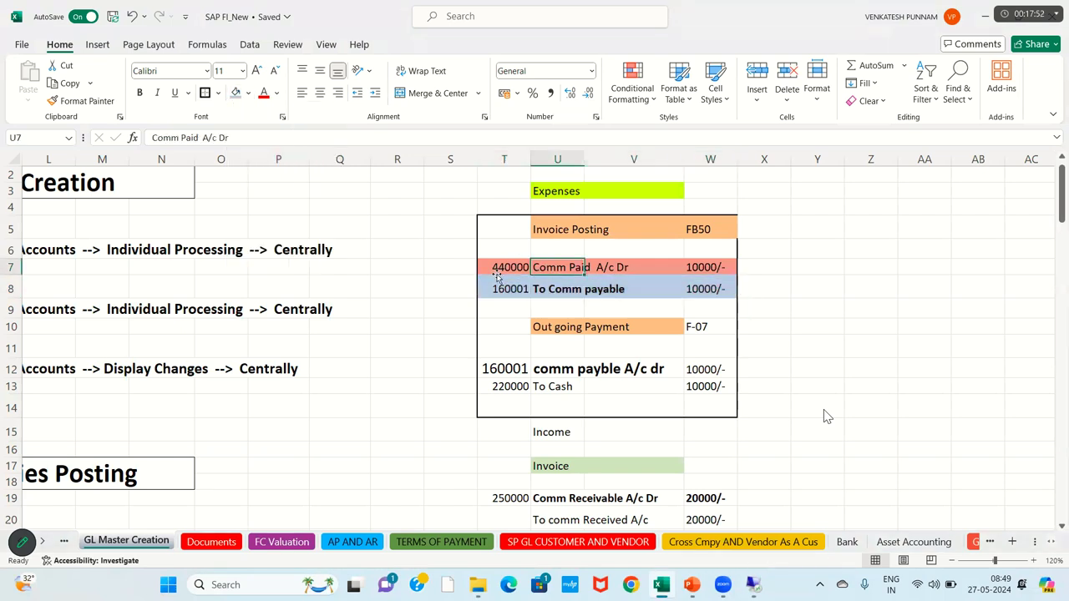
left_click(496, 268)
left_click(554, 292)
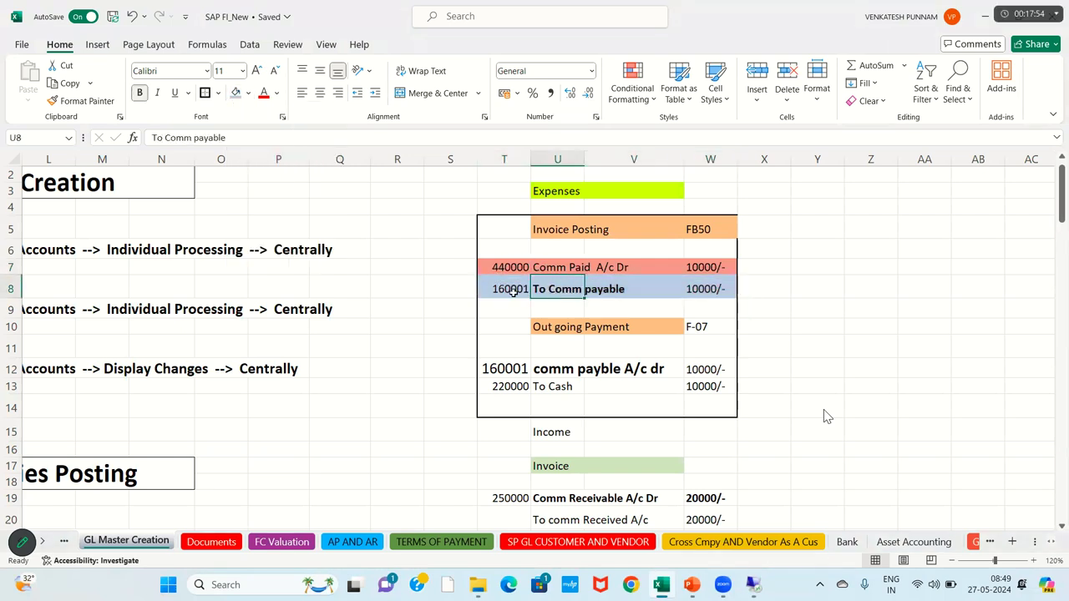
left_click(514, 291)
key("alt+Tab")
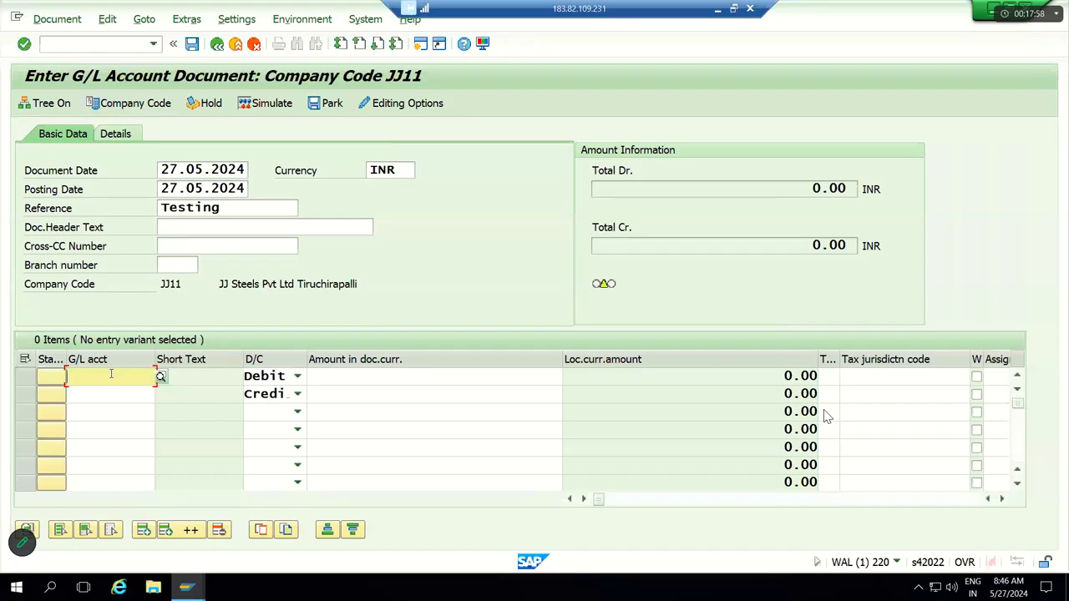
Step: Choose G/L account 440000 Commission Paid for line 1 and 160001 Comm Payable for line 2
type("44")
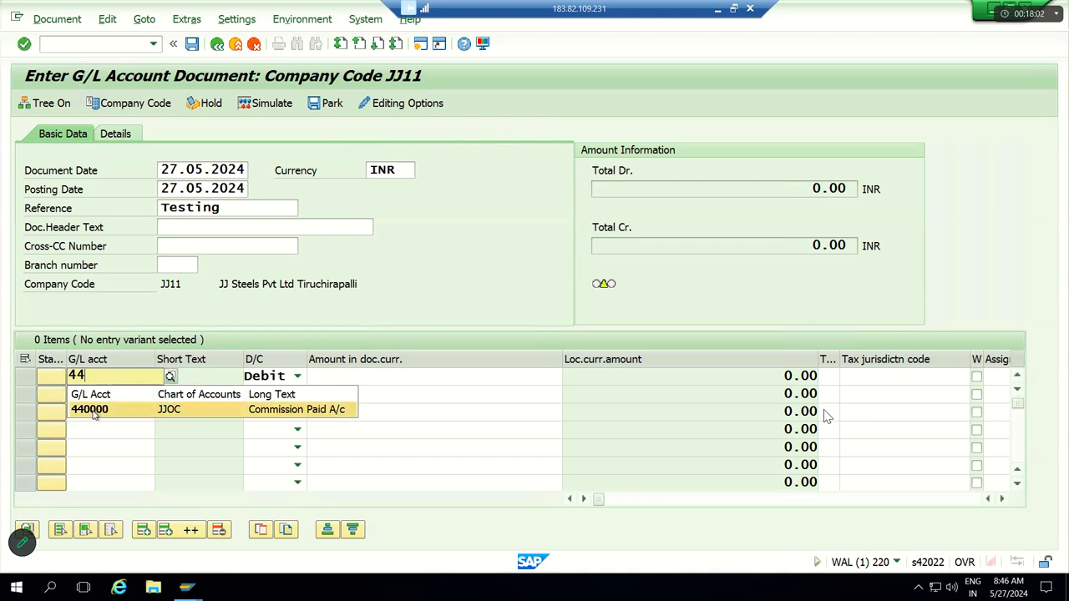
left_click(97, 409)
left_click(108, 397)
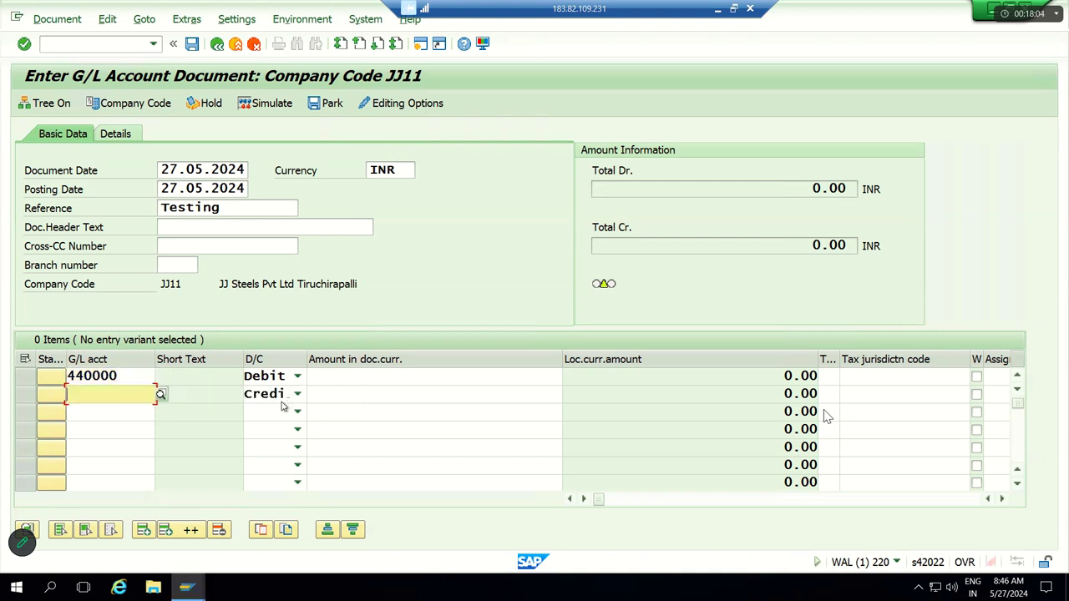
type("16")
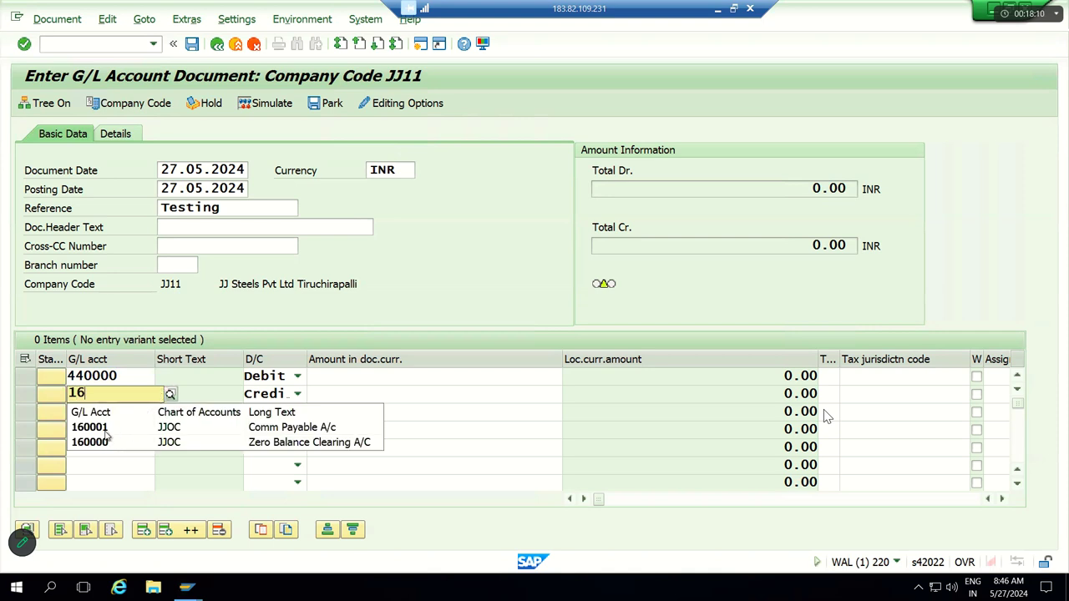
left_click(288, 427)
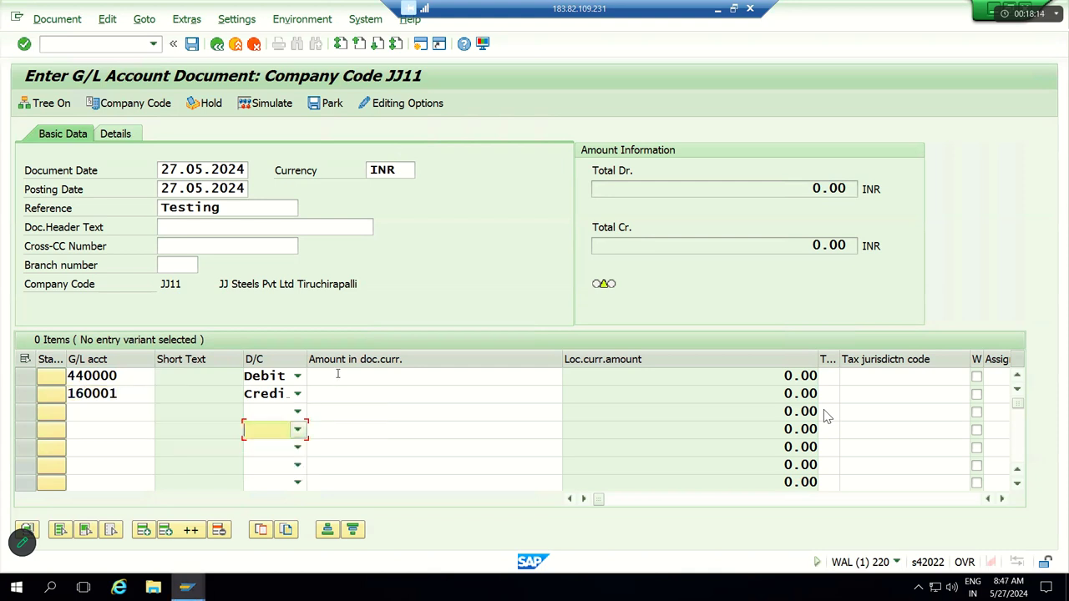
Step: Enter an amount of 100000 on both the 440000 and 160001 lines
left_click(337, 381)
type("100")
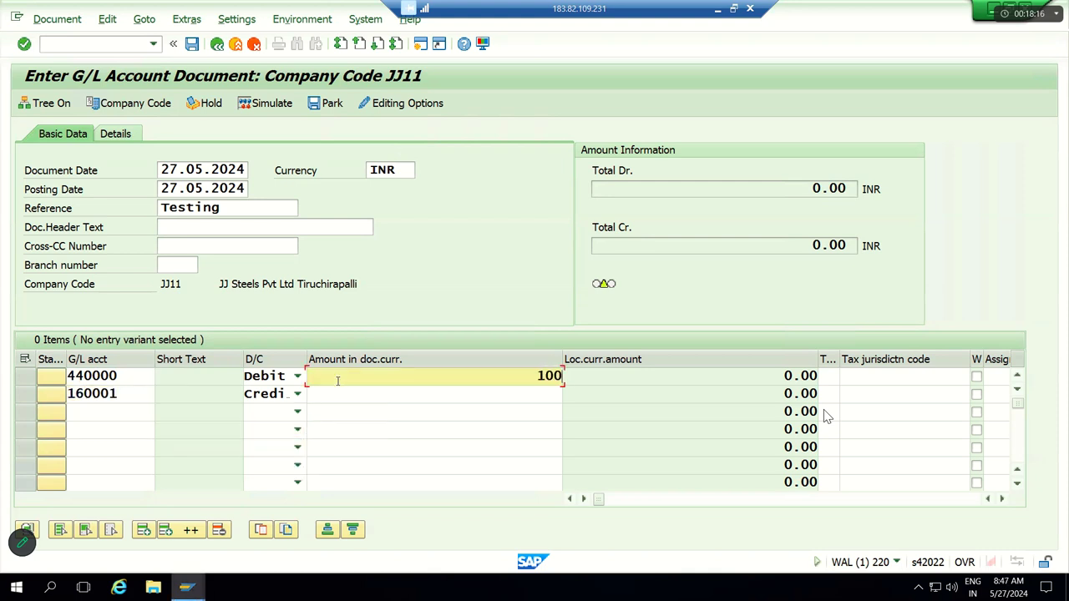
type("000")
left_click(446, 405)
left_click(482, 393)
type("100000")
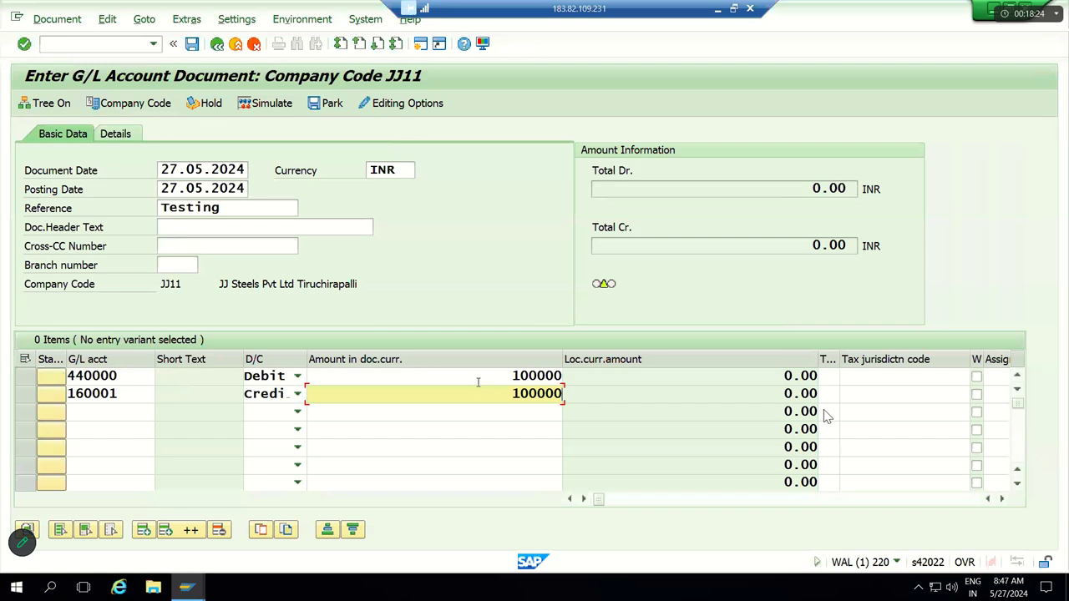
left_click(478, 381)
key("Tab")
key("Tab")
key("Tab")
key("Tab")
key("Tab")
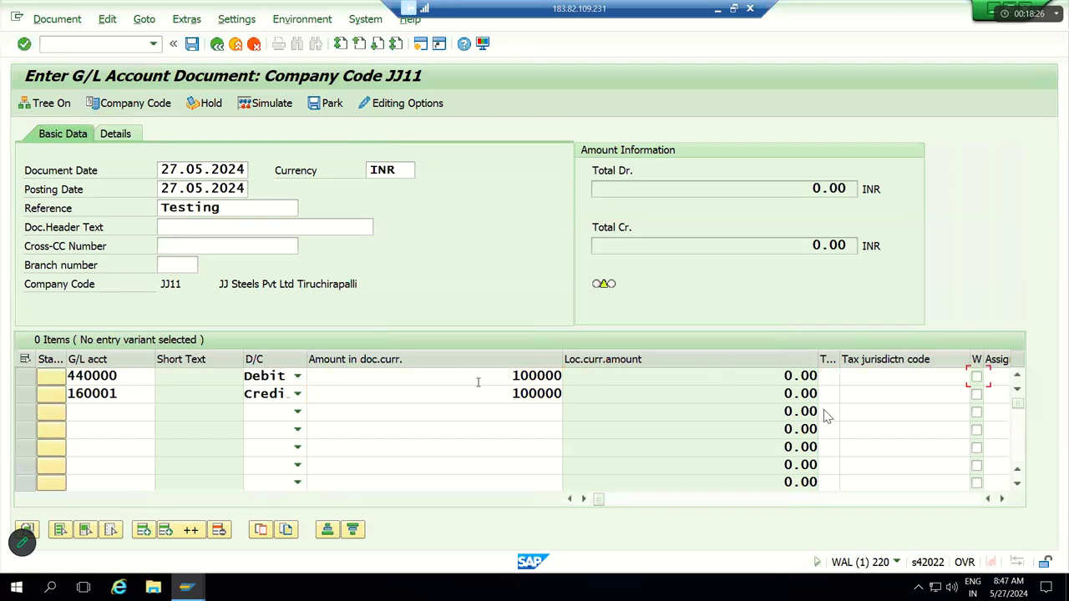
key("Tab")
key("Tab")
key("Tab")
key("Tab")
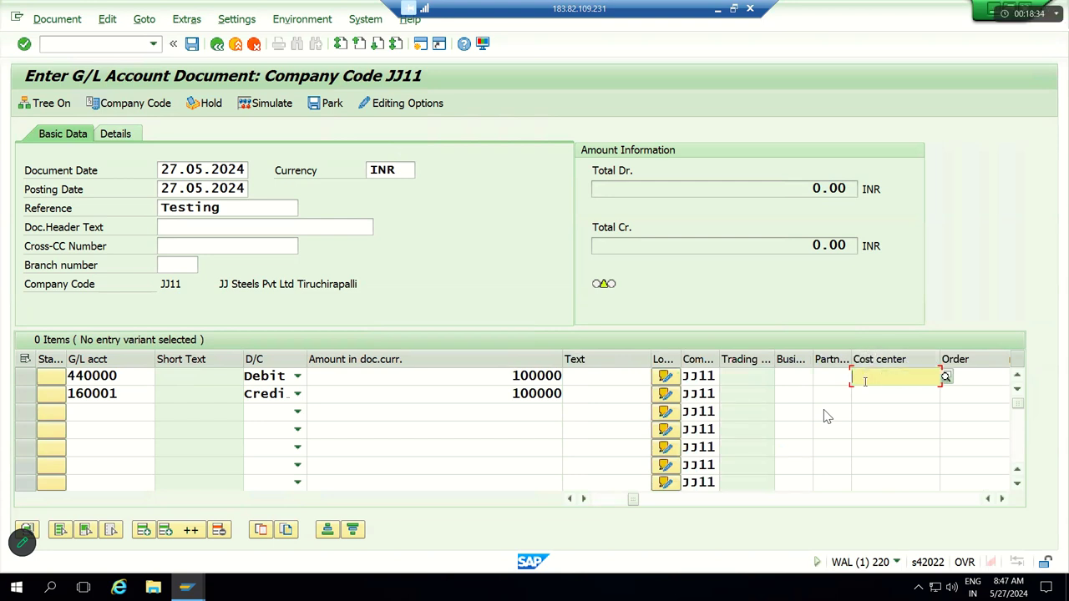
Step: Assign cost center JJFC to line 1, looking it up under controlling area JJCA
type("JJ")
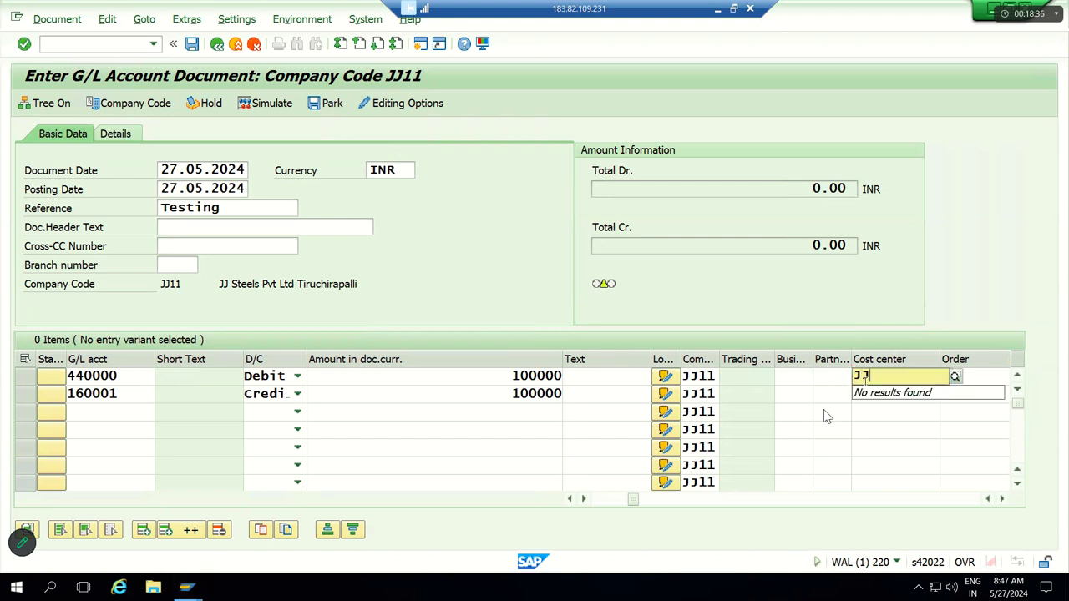
key("BackSpace")
key("BackSpace")
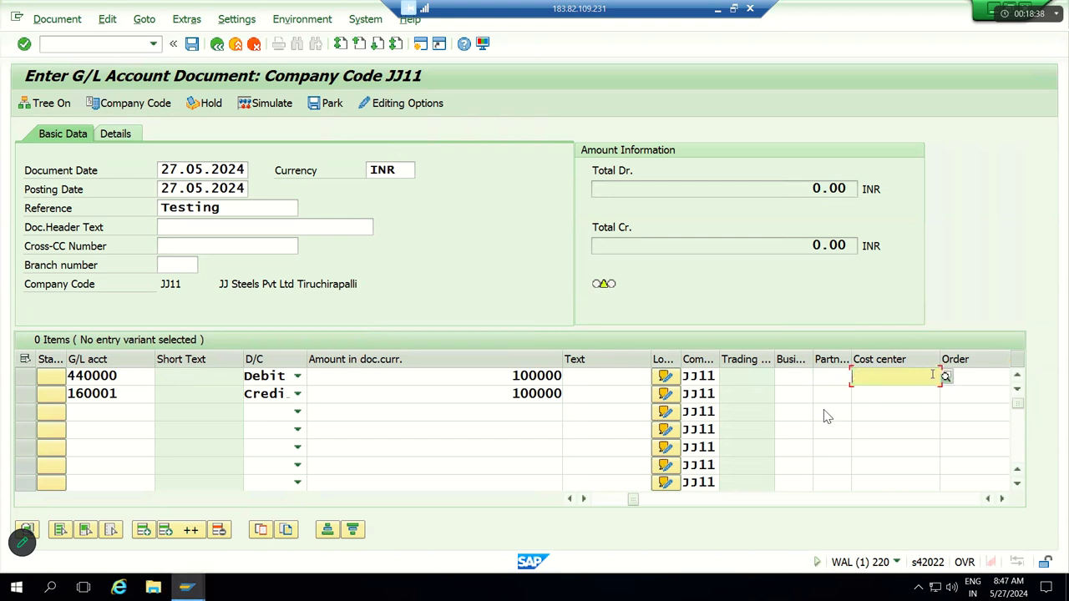
left_click(946, 377)
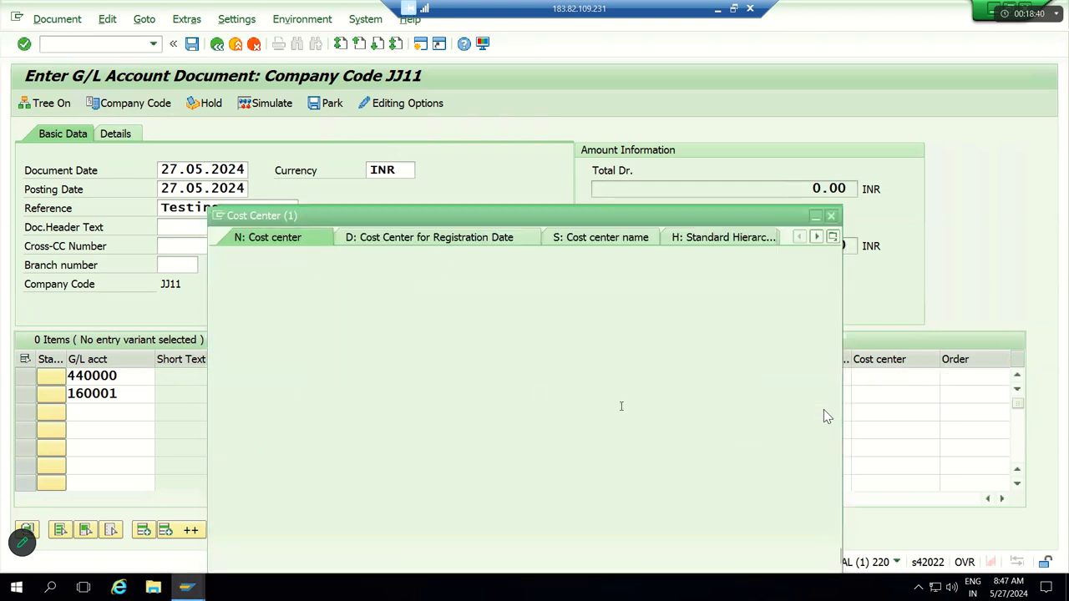
left_click(392, 297)
key("BackSpace")
key("BackSpace")
key("BackSpace")
key("BackSpace")
type("JJCA")
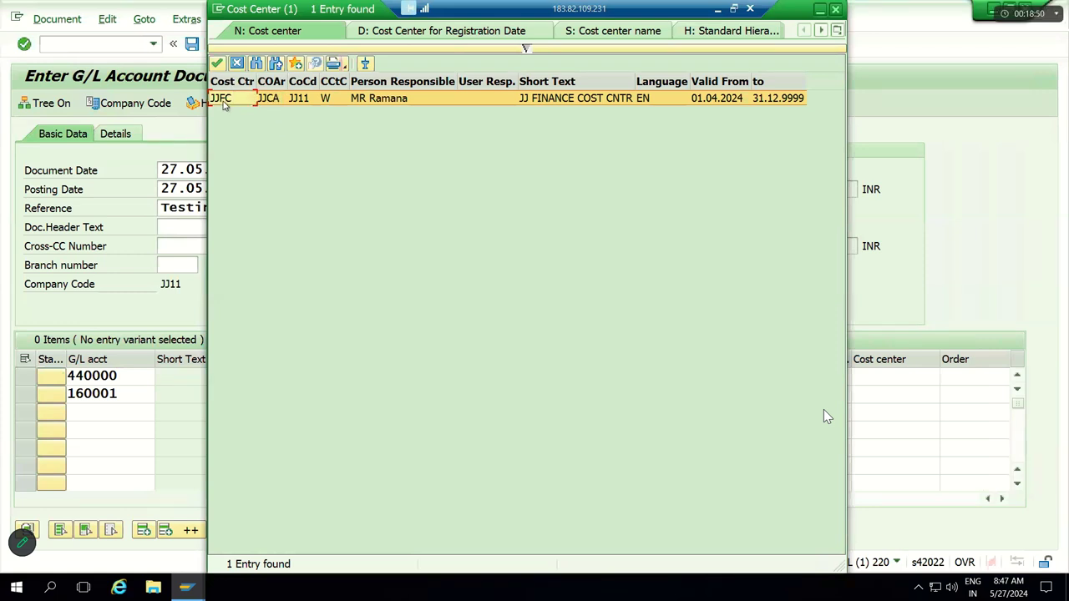
double_click(223, 98)
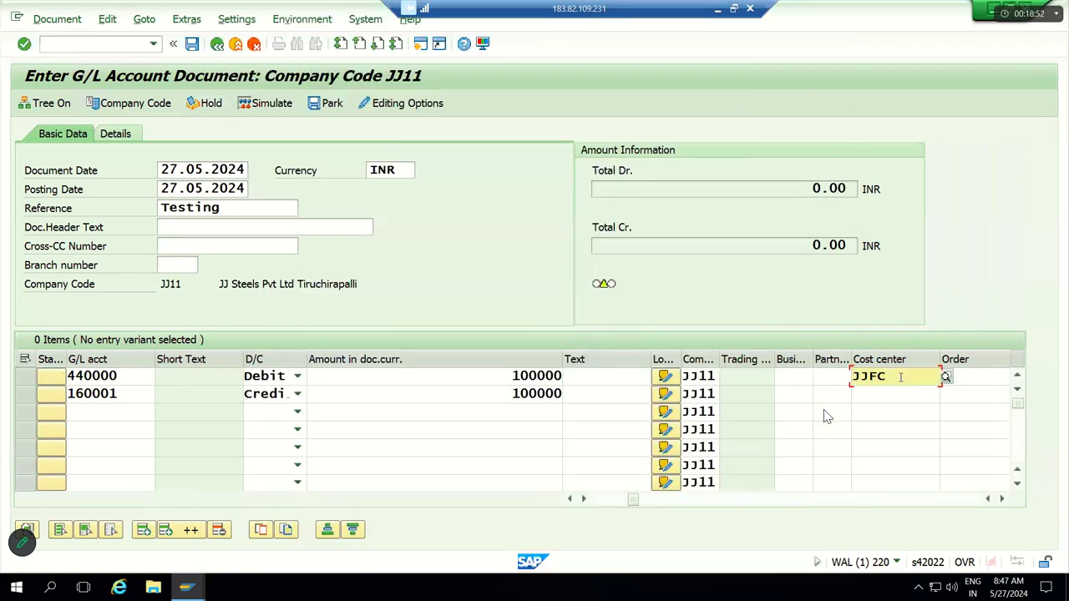
double_click(858, 377)
Step: Validate both line items so debit and credit totals balance at 100,000.00
left_click_drag(635, 499, 554, 504)
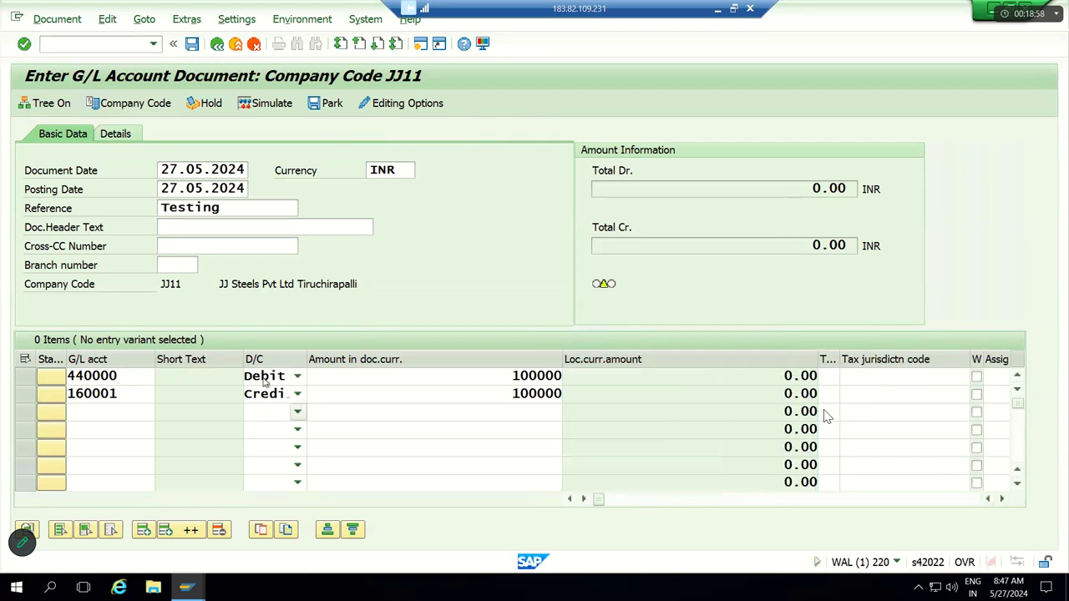
double_click(86, 376)
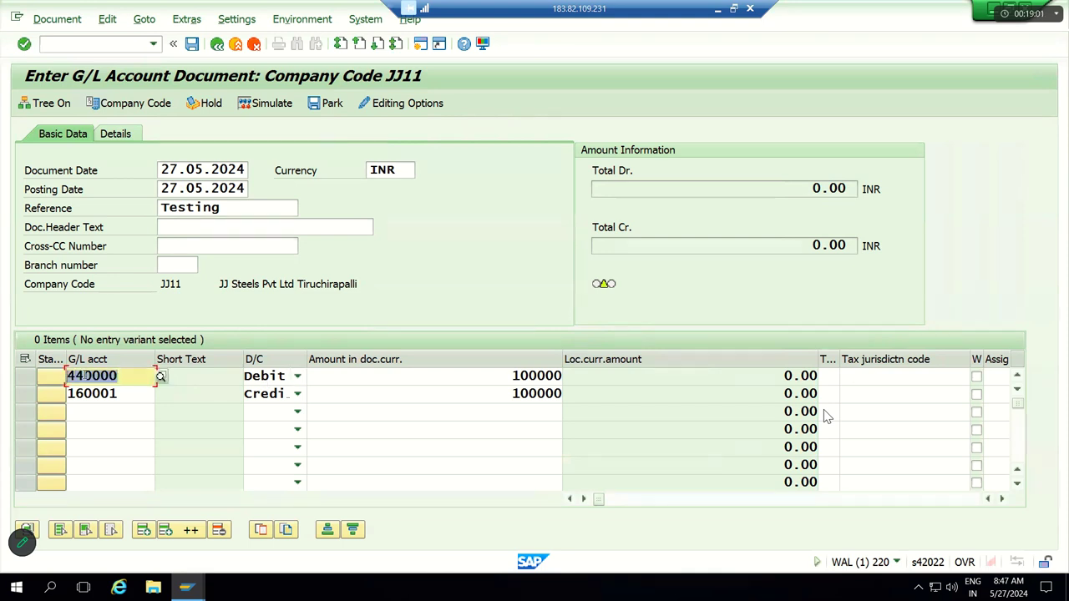
left_click(123, 394)
double_click(80, 394)
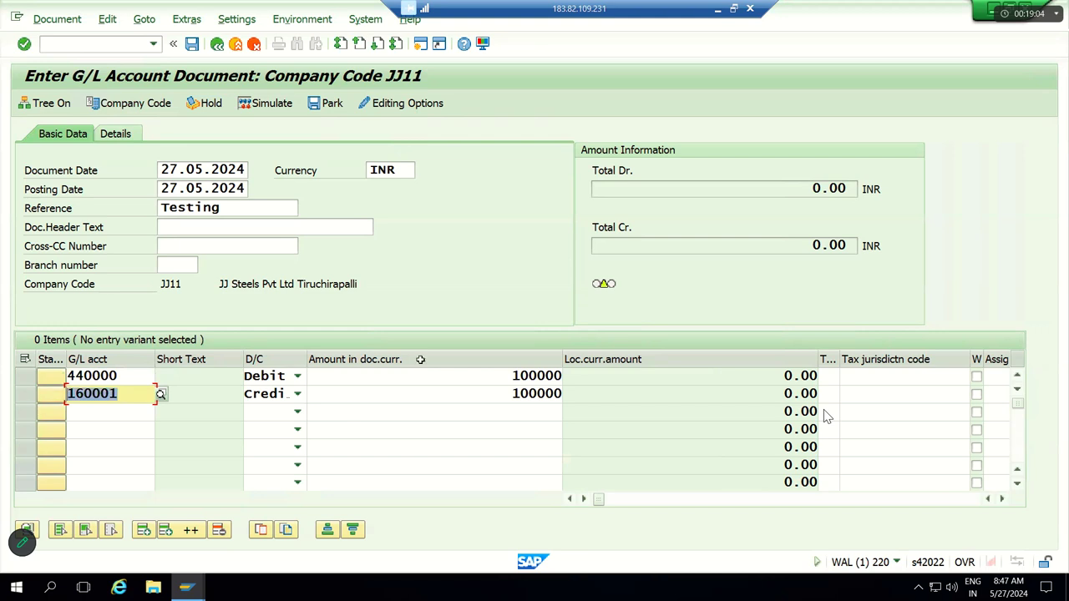
left_click(1002, 499)
left_click(1003, 498)
left_click(1002, 498)
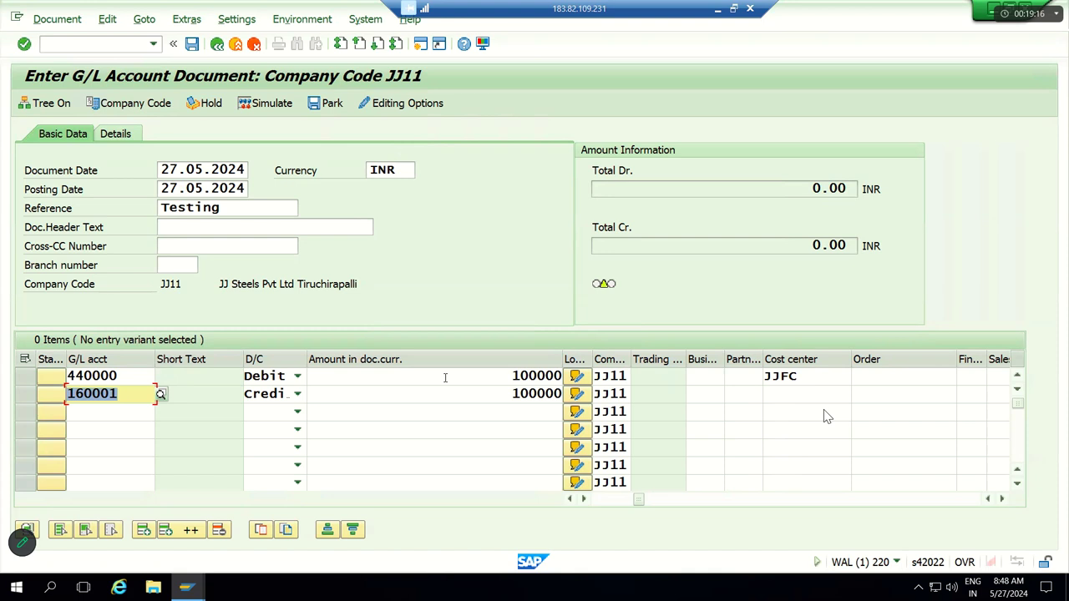
key("Return")
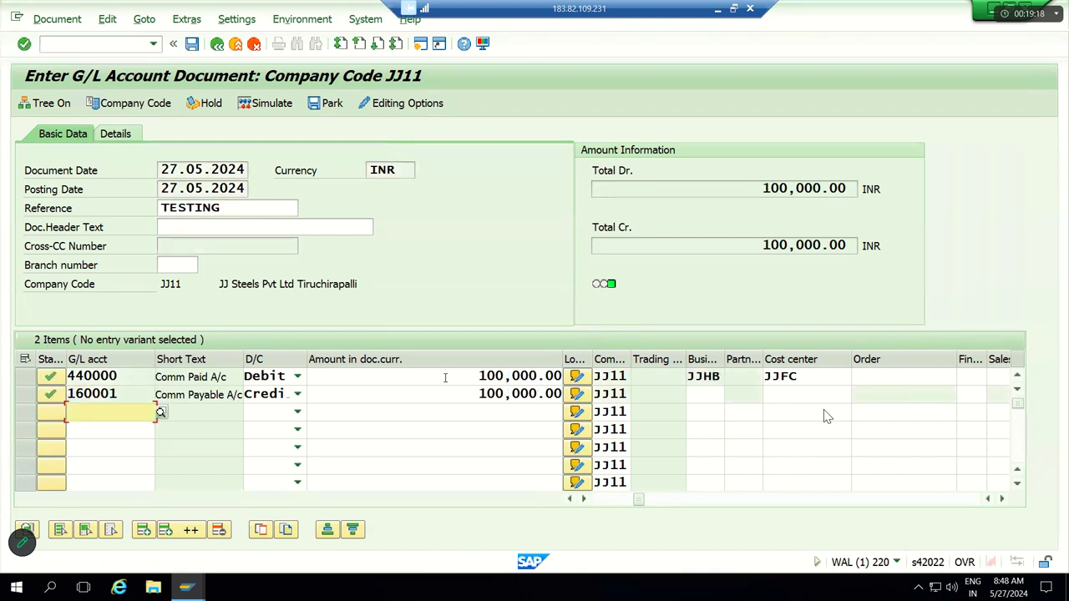
Step: Simulate the posting and review posting keys 40 for 440000 and 50 for 160001
left_click(275, 109)
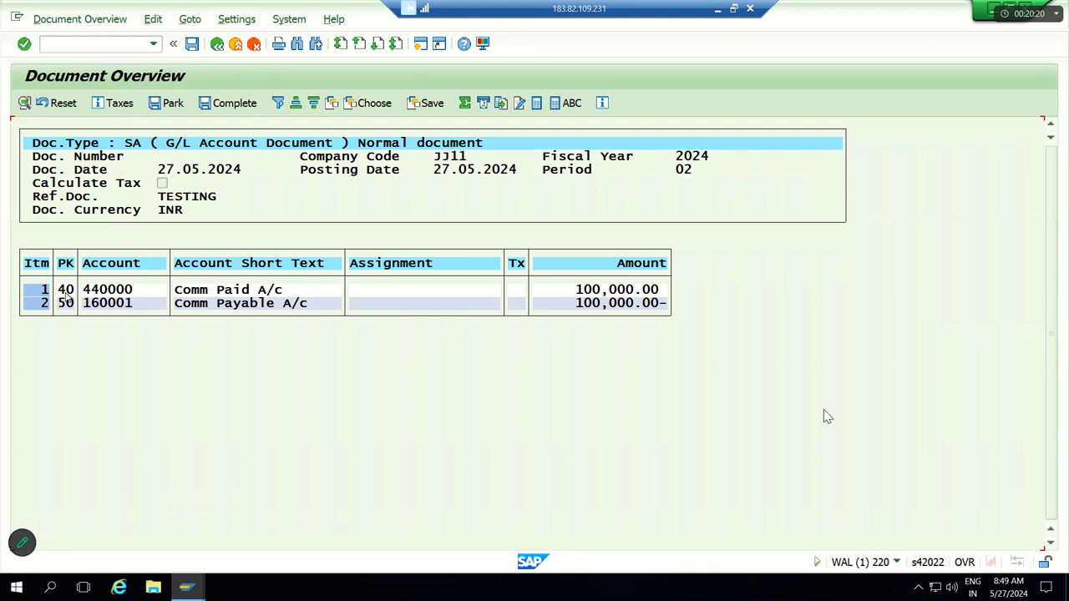
left_click(66, 299)
left_click(66, 303)
Step: Attempt to post, then open the error's long text and its FINS_CUST_CONS_CHK_P check
left_click(192, 44)
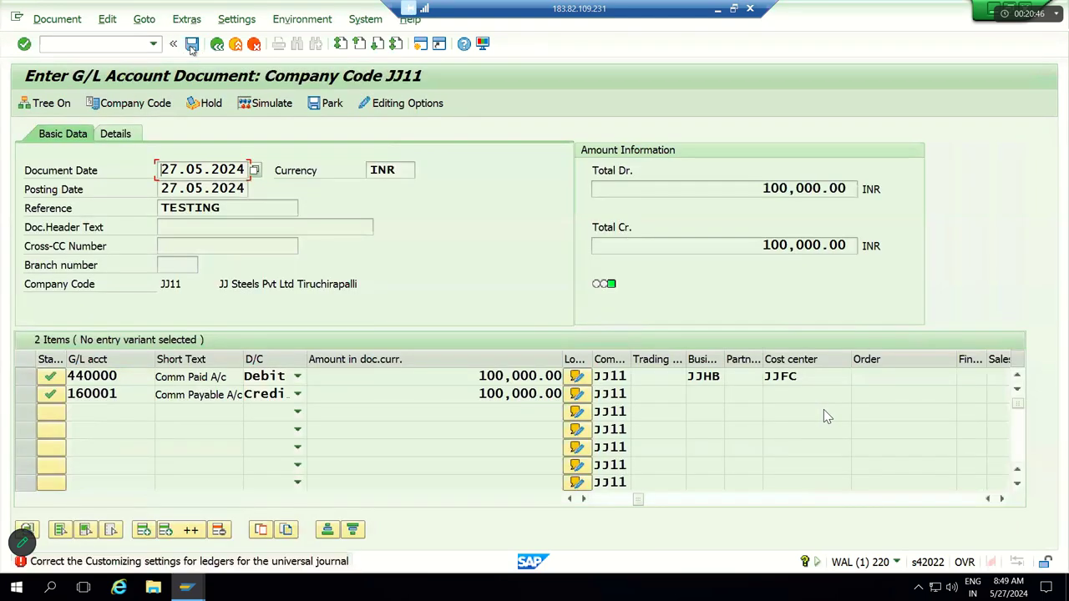
double_click(186, 566)
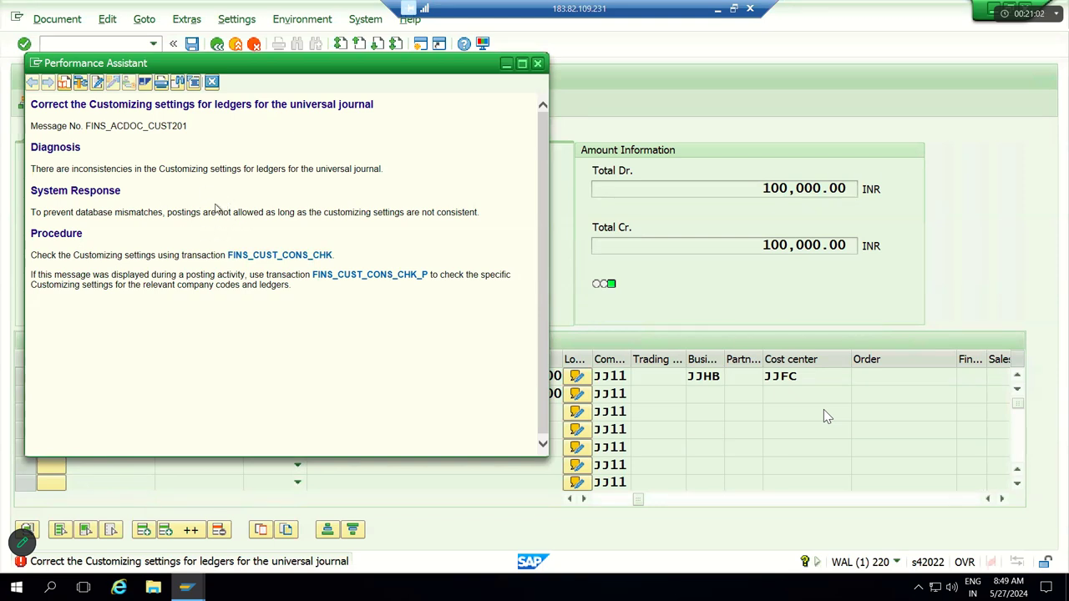
left_click(348, 282)
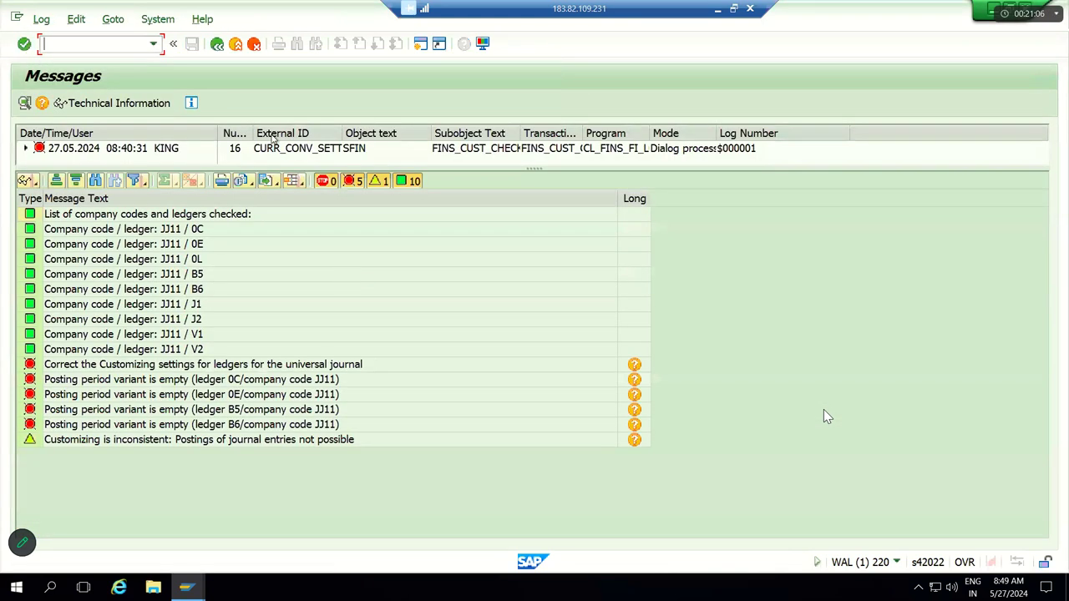
left_click(216, 46)
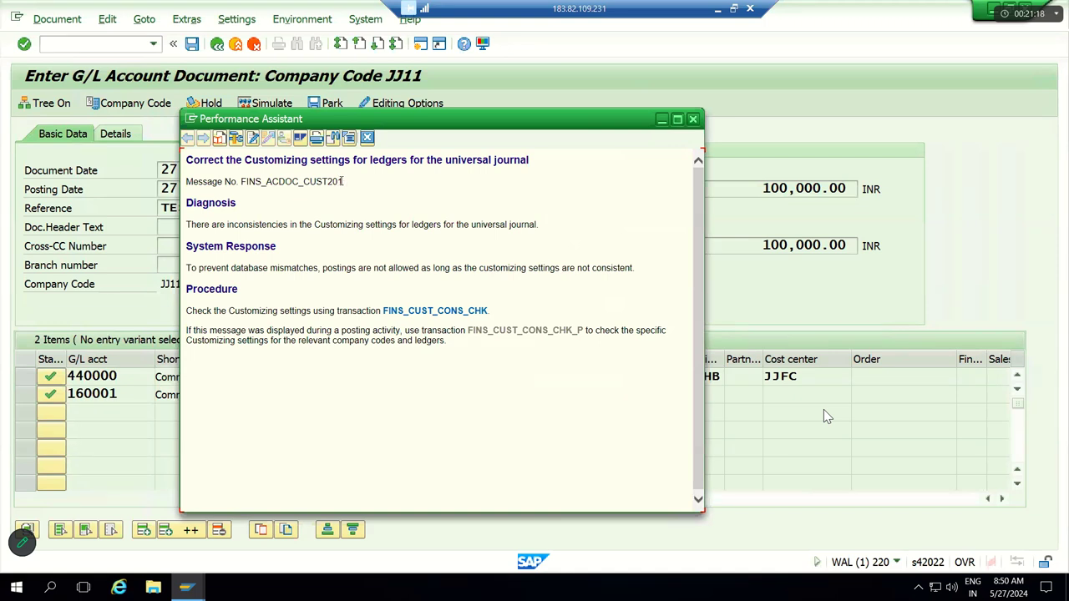
Step: Highlight the error heading and message number FINS_ACDOC_CUST201 in the Performance Assistant
left_click_drag(344, 181, 192, 170)
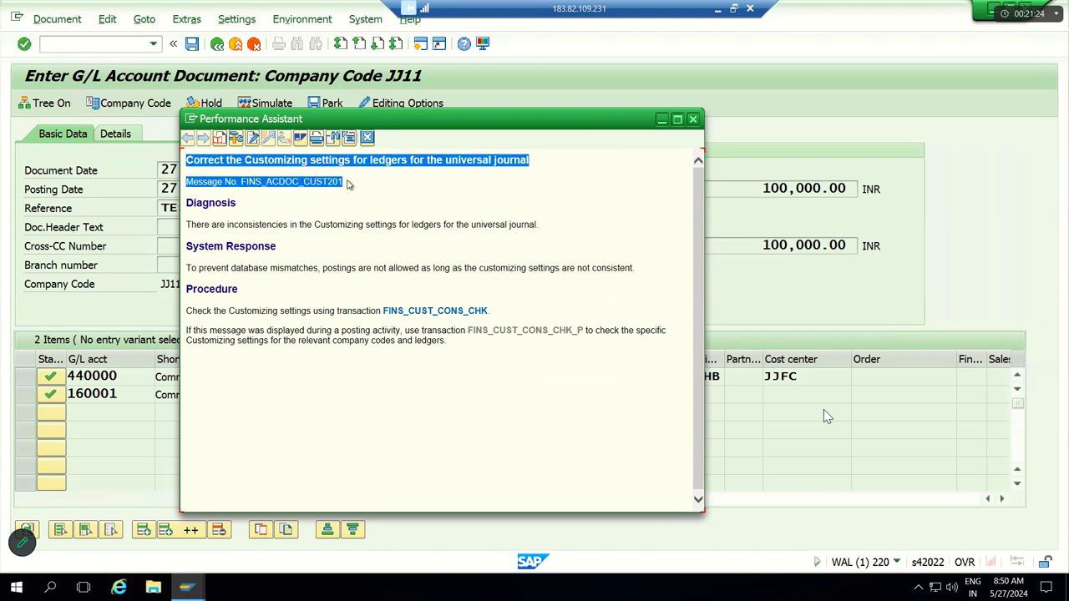
left_click(350, 184)
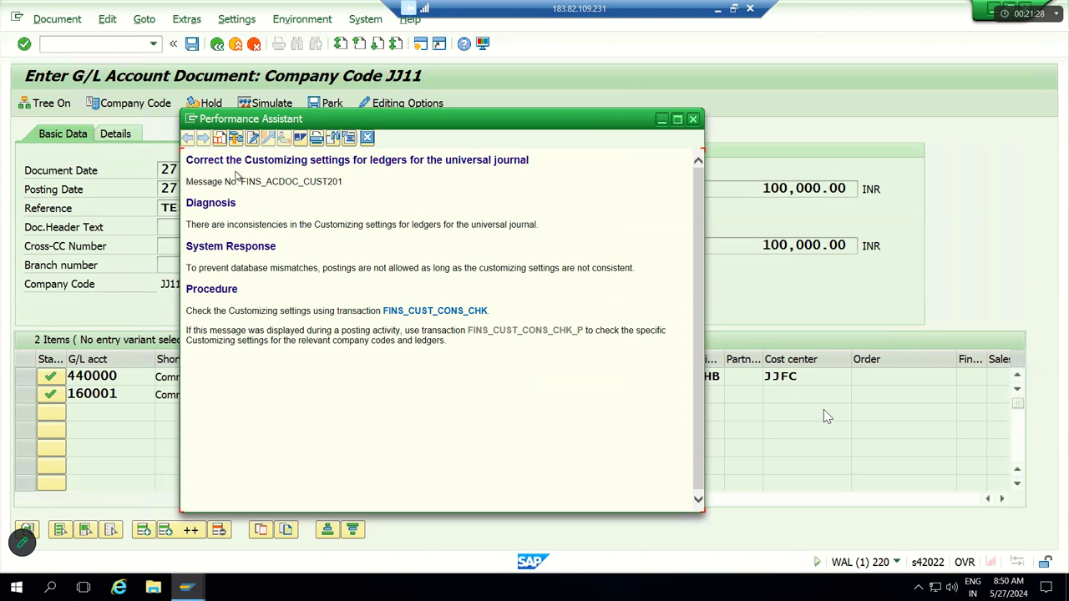
double_click(299, 182)
left_click_drag(299, 183, 199, 162)
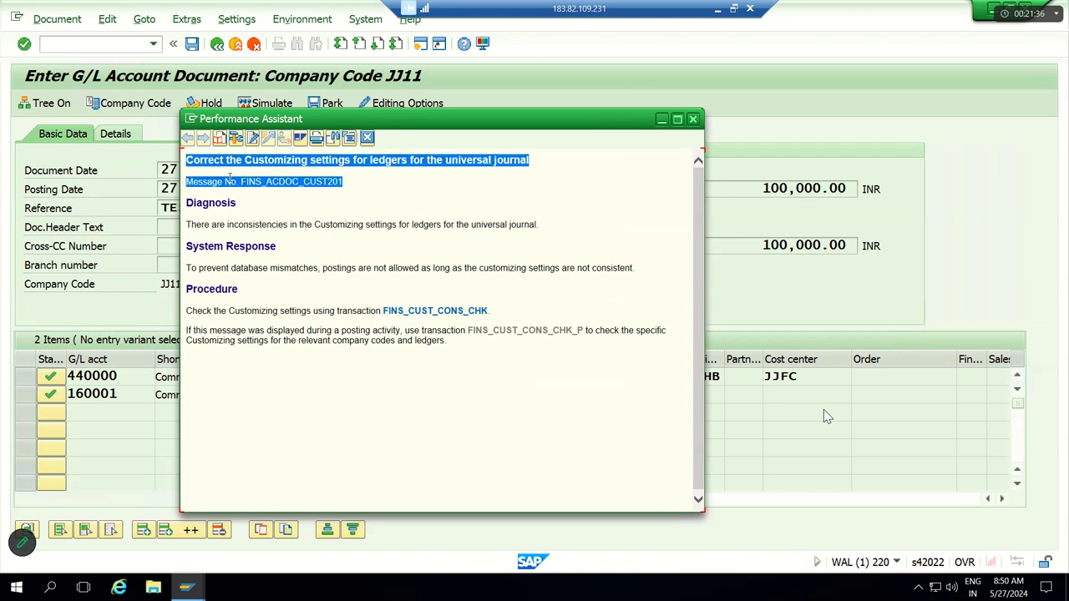
left_click(195, 166)
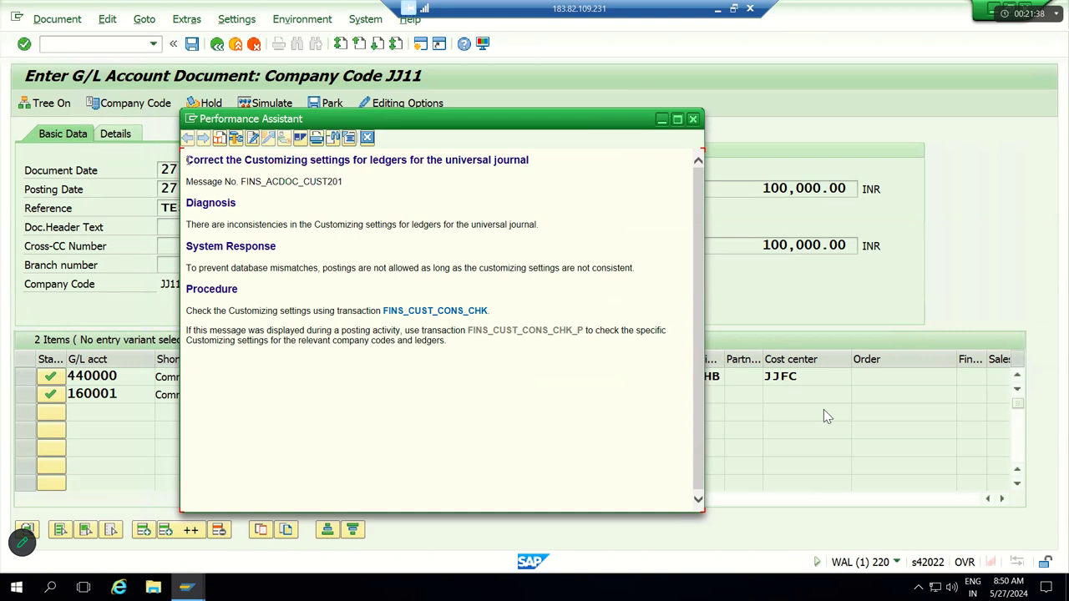
left_click_drag(188, 159, 343, 188)
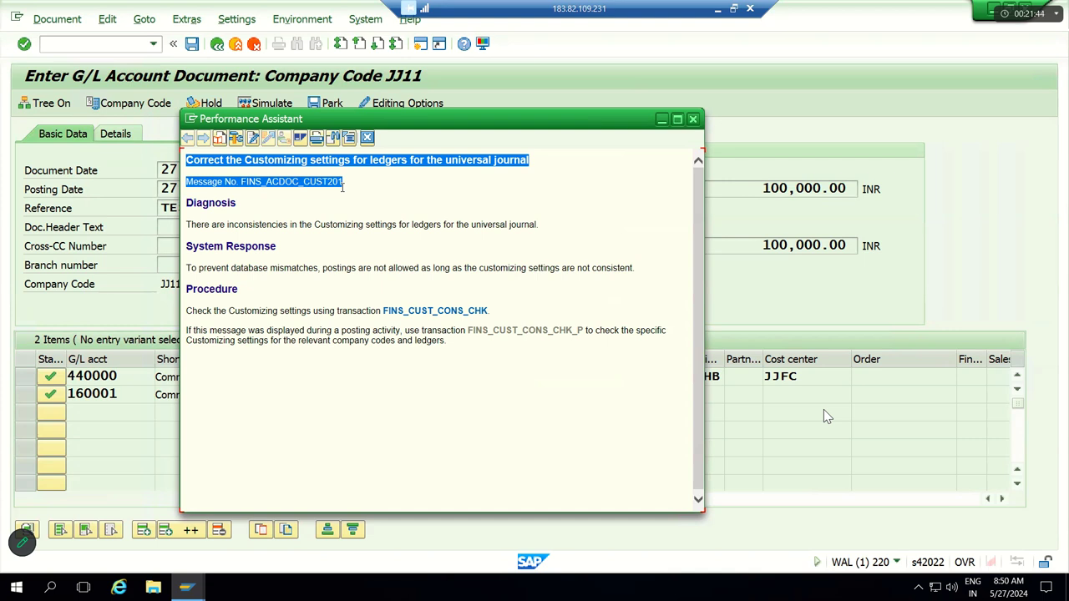
left_click_drag(342, 188, 342, 192)
left_click(289, 182)
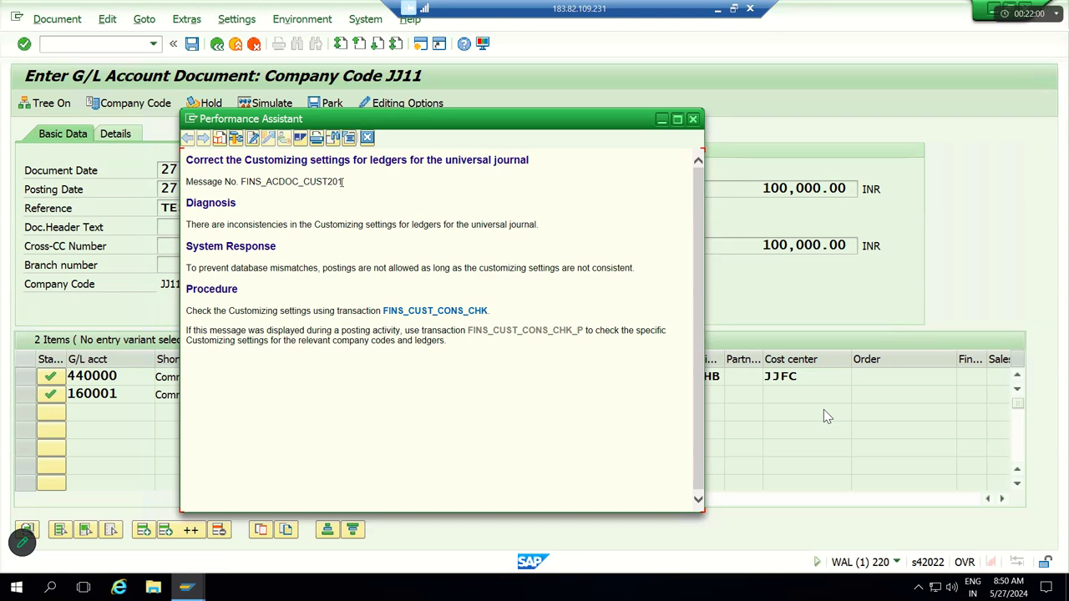
left_click_drag(343, 181, 202, 170)
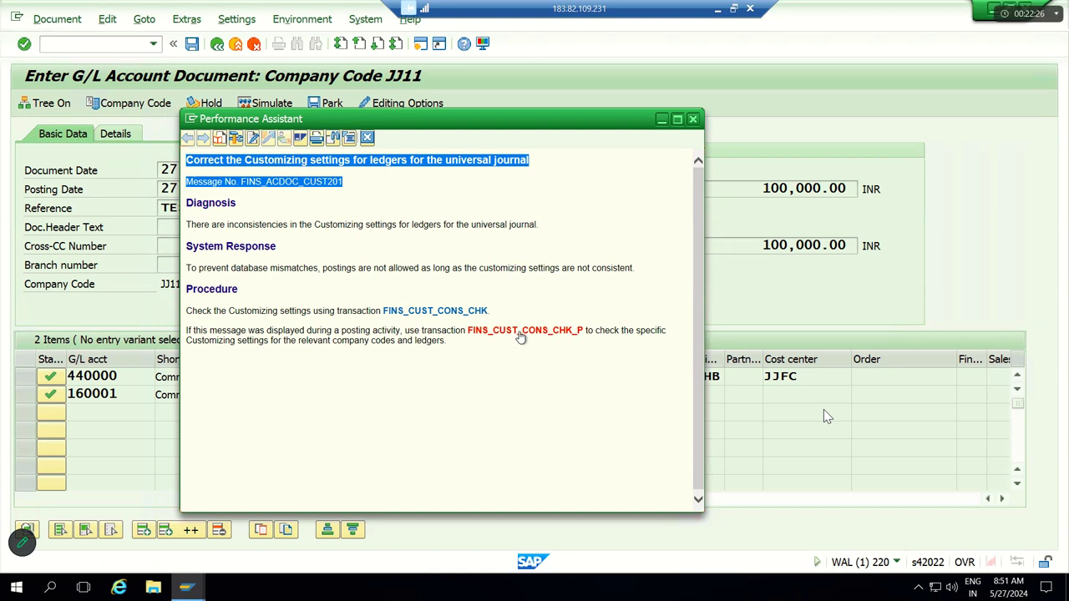
left_click(520, 331)
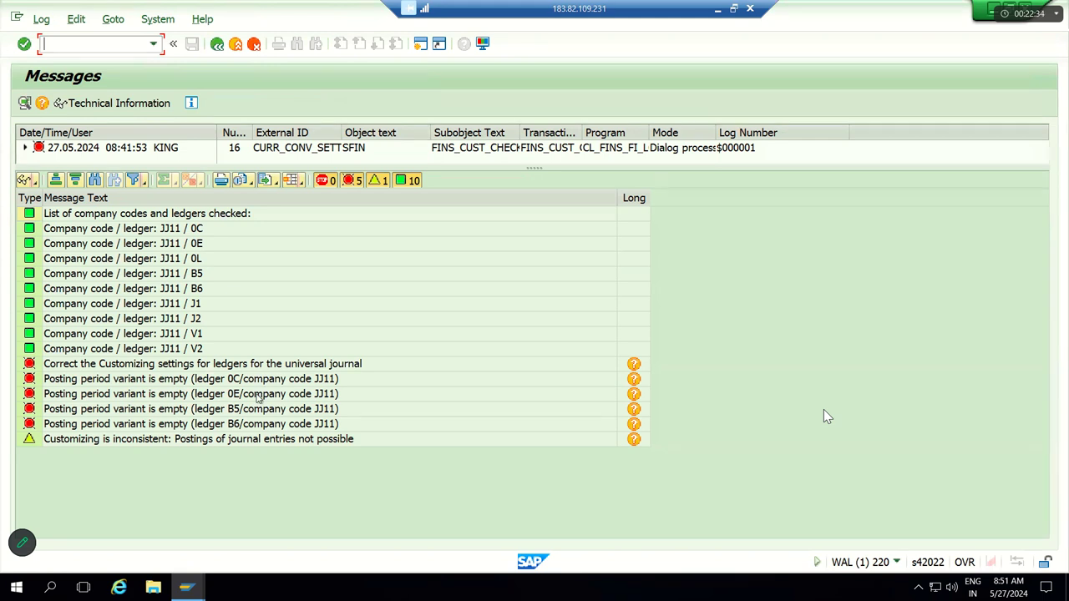
left_click(145, 383)
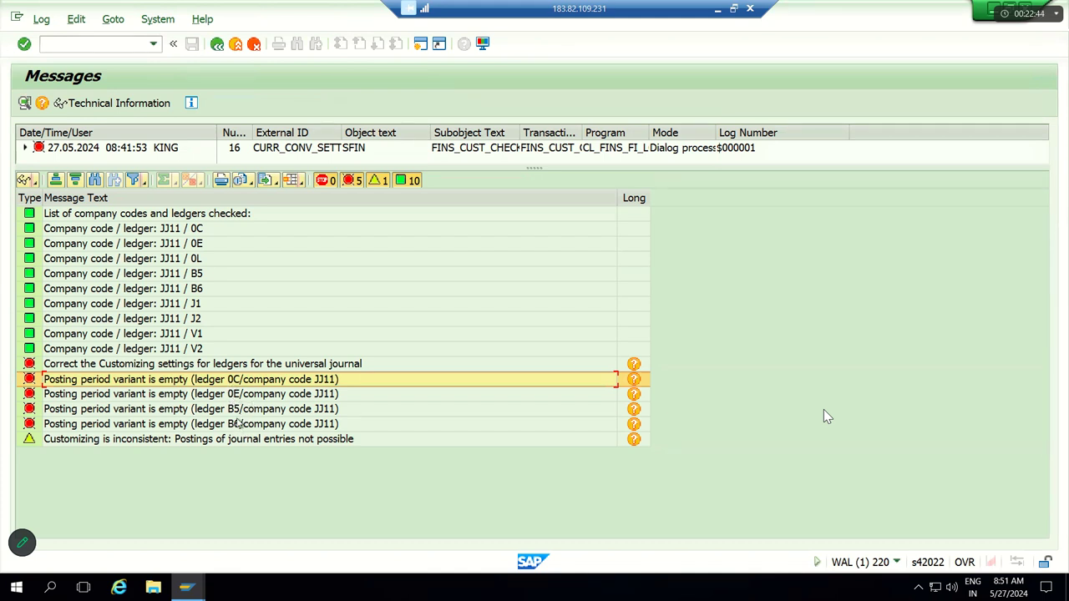
left_click(239, 410)
left_click(237, 394)
left_click(236, 380)
left_click(328, 397)
left_click(331, 409)
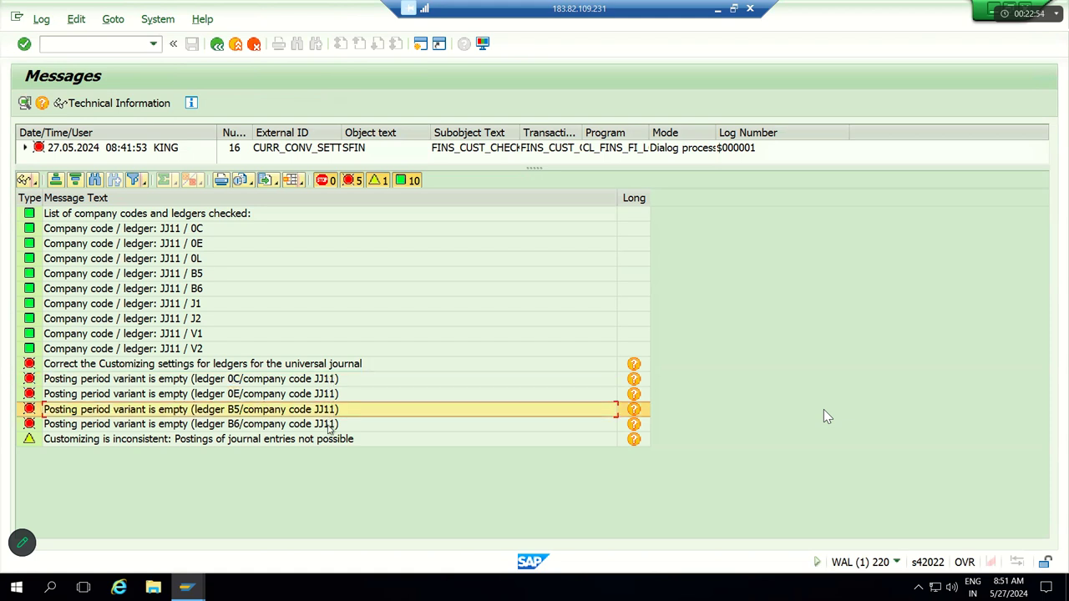
left_click(329, 426)
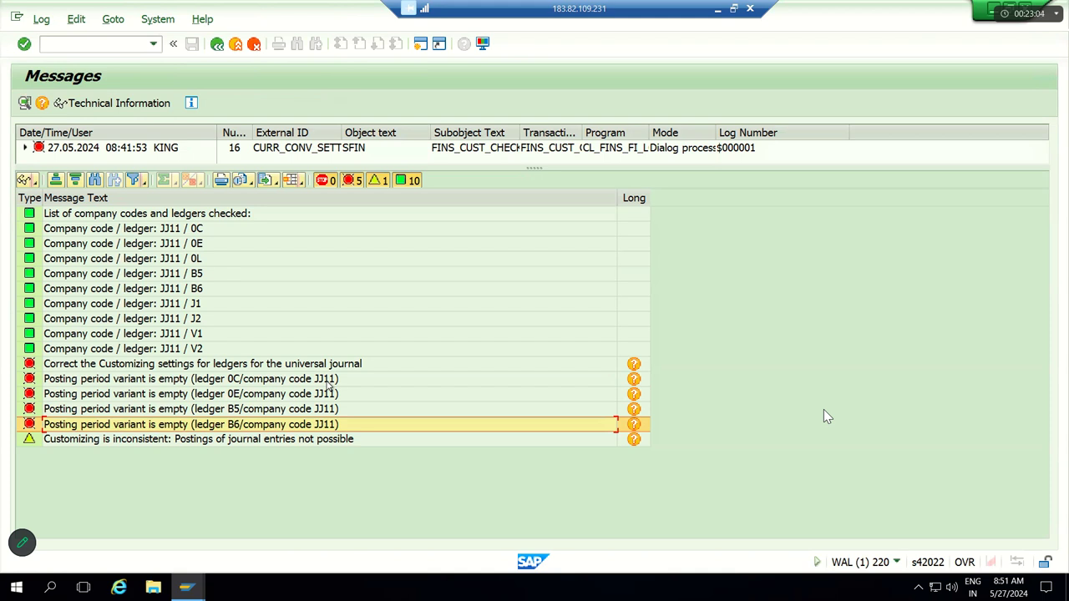
left_click(217, 46)
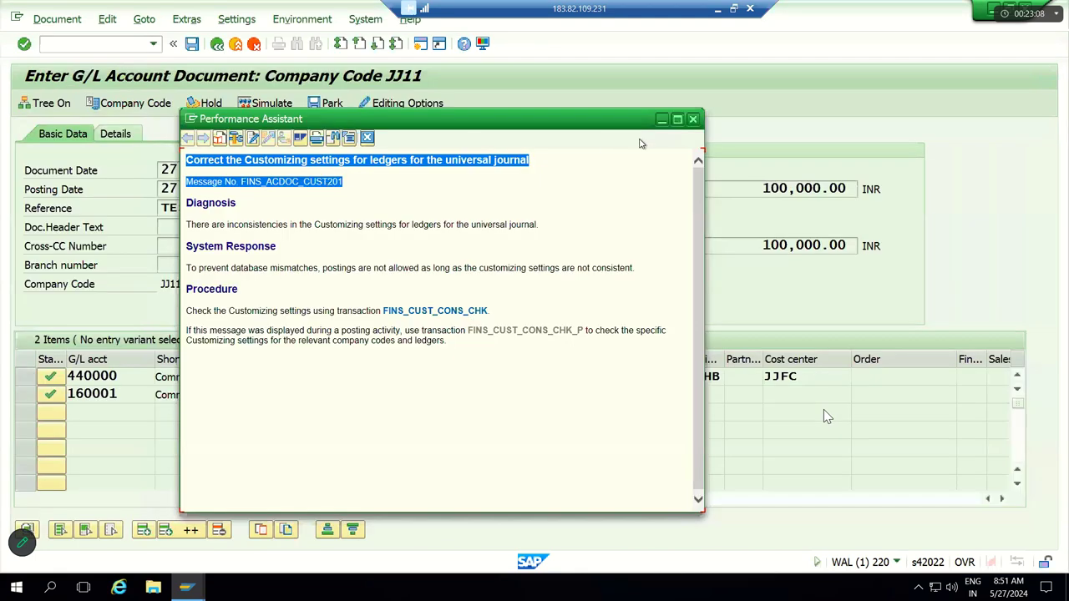
Step: Retry posting and open the FINS_CUST_CONS_CHK_P log, noting ledger 0C's empty period variant
left_click(693, 119)
left_click(192, 44)
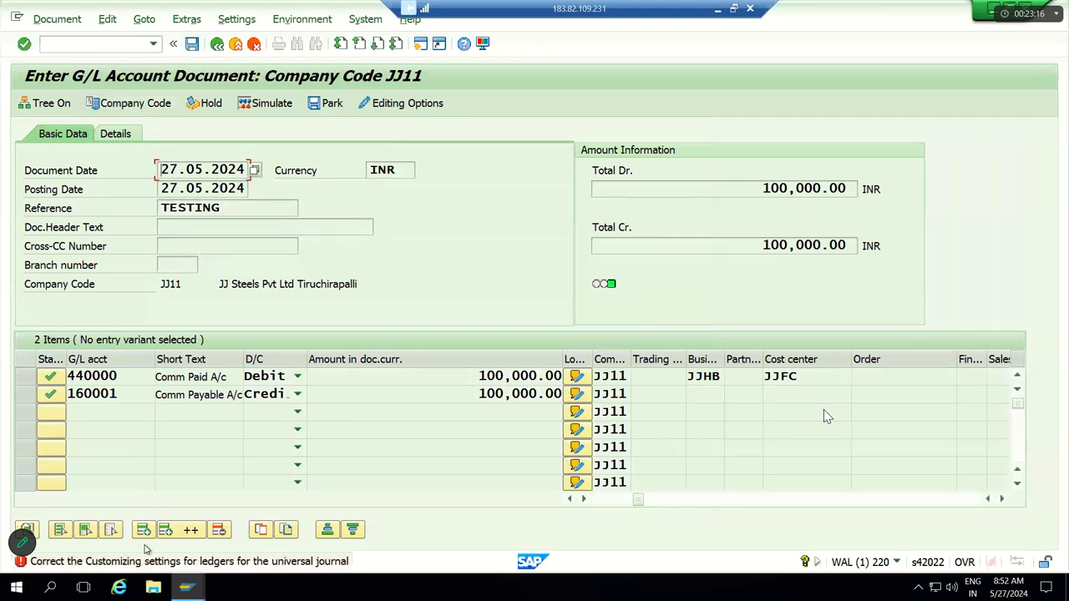
double_click(67, 565)
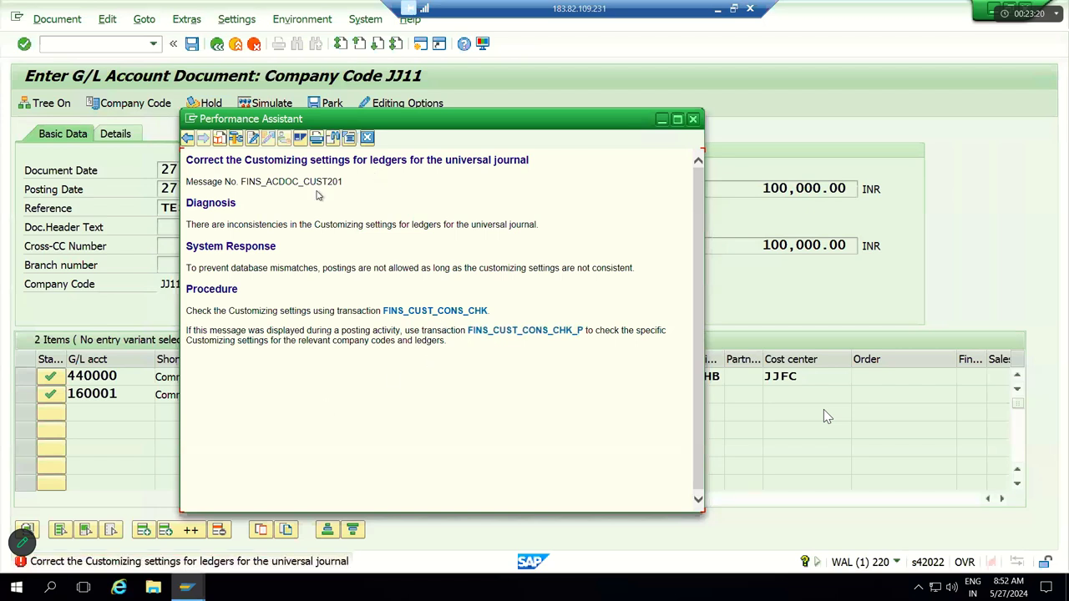
left_click(506, 334)
left_click(178, 382)
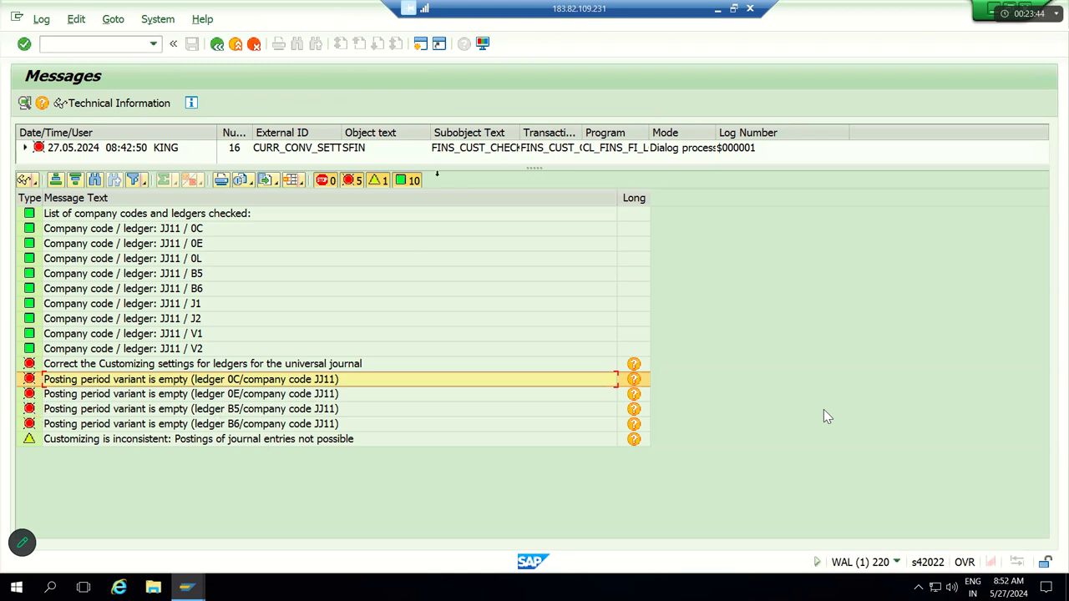
Step: In a new session, run SPRO and display the SAP Reference IMG tree
left_click(420, 48)
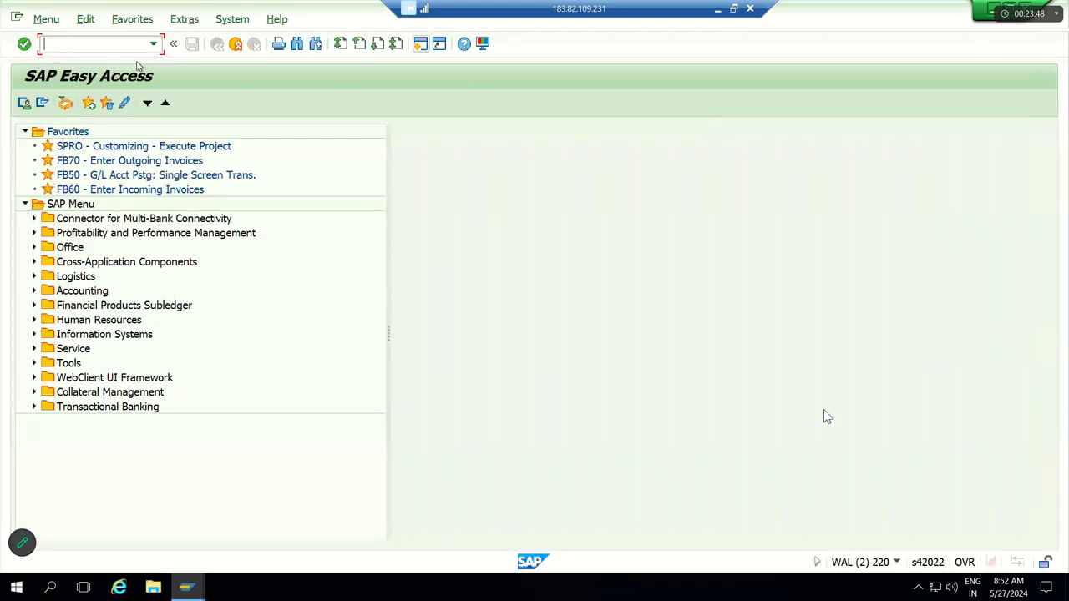
type("SPRO")
key("Return")
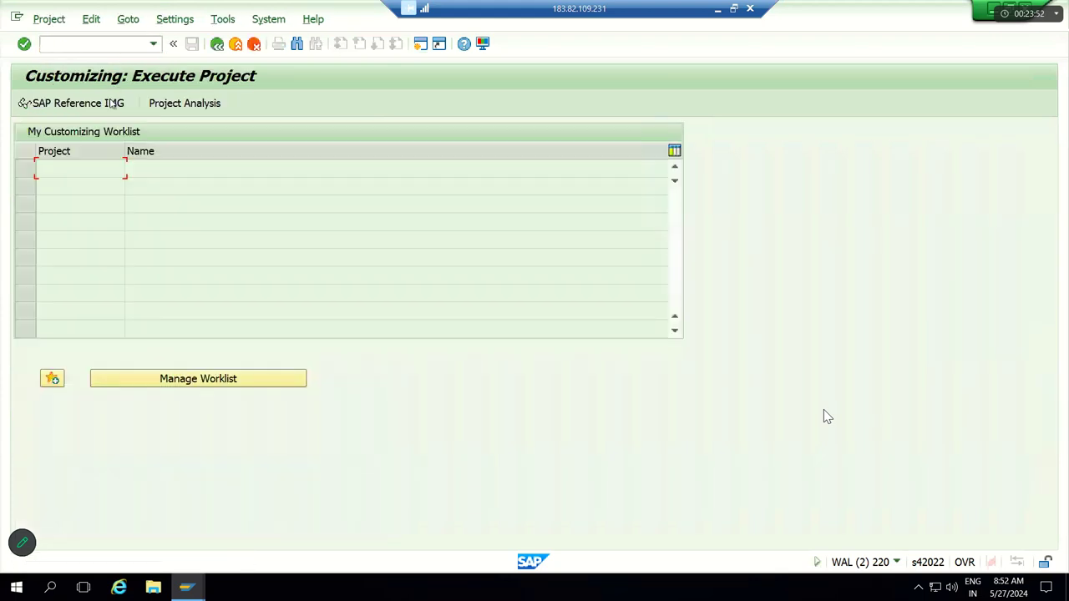
left_click(110, 103)
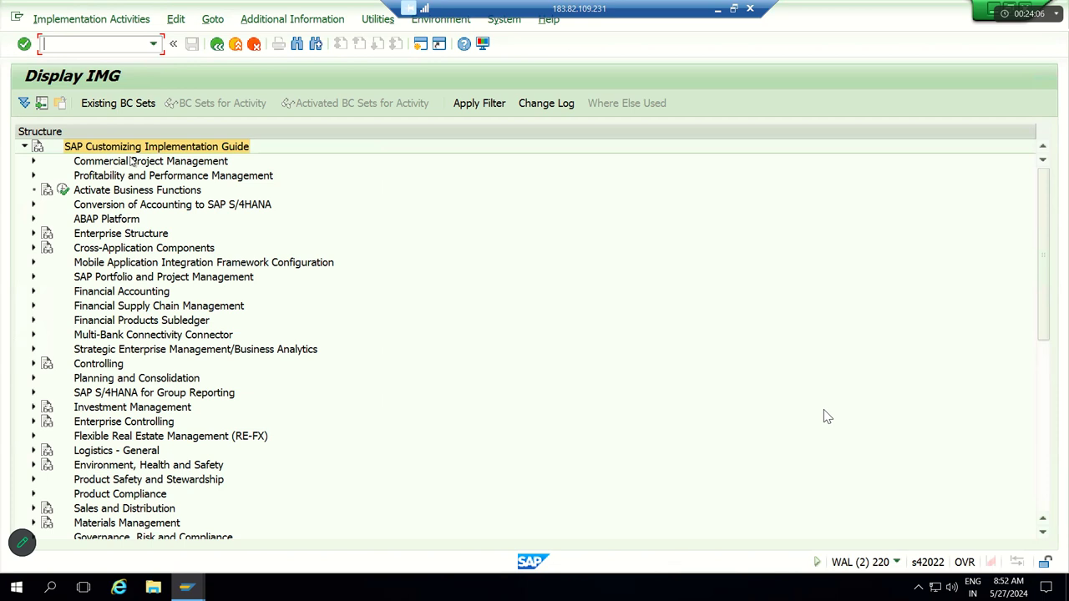
Step: Expand Financial Accounting > Financial Accounting Global Settings > Ledgers > Ledger in the IMG tree
left_click(127, 266)
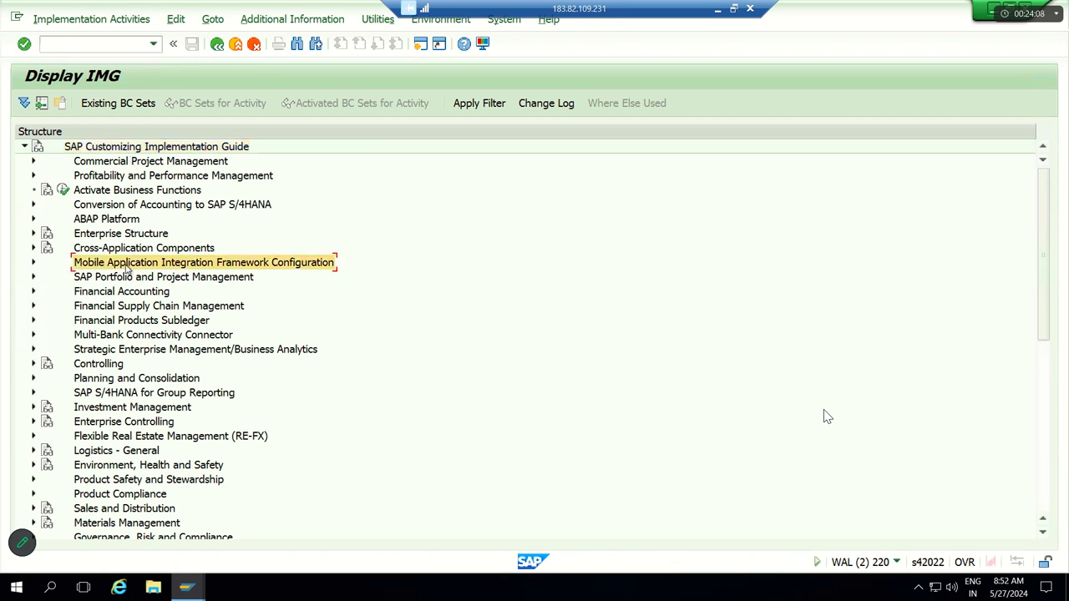
key("Down")
key("Down")
key("Down")
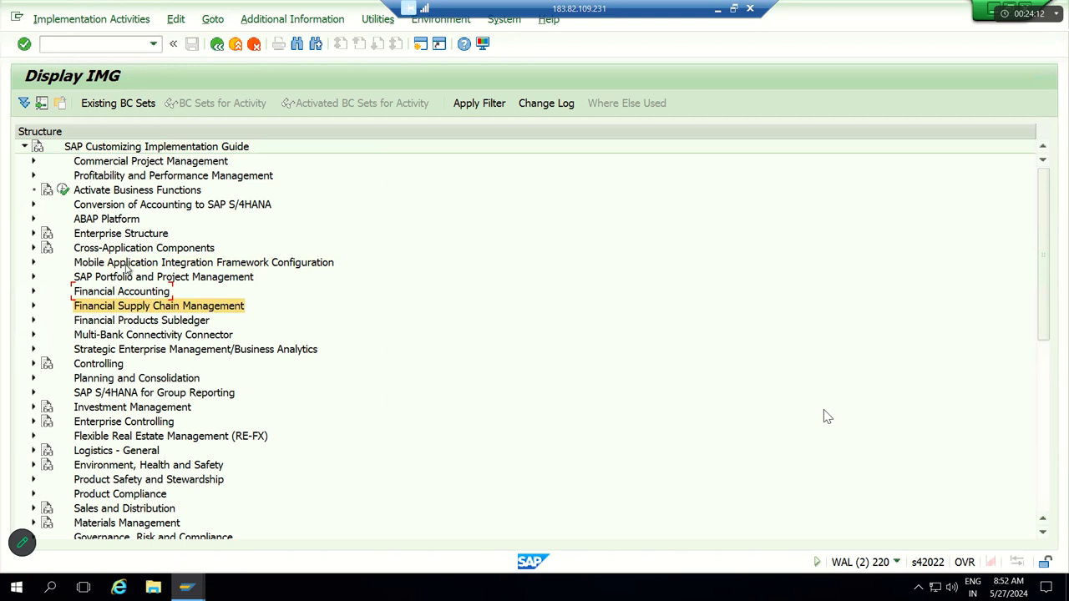
key("Up")
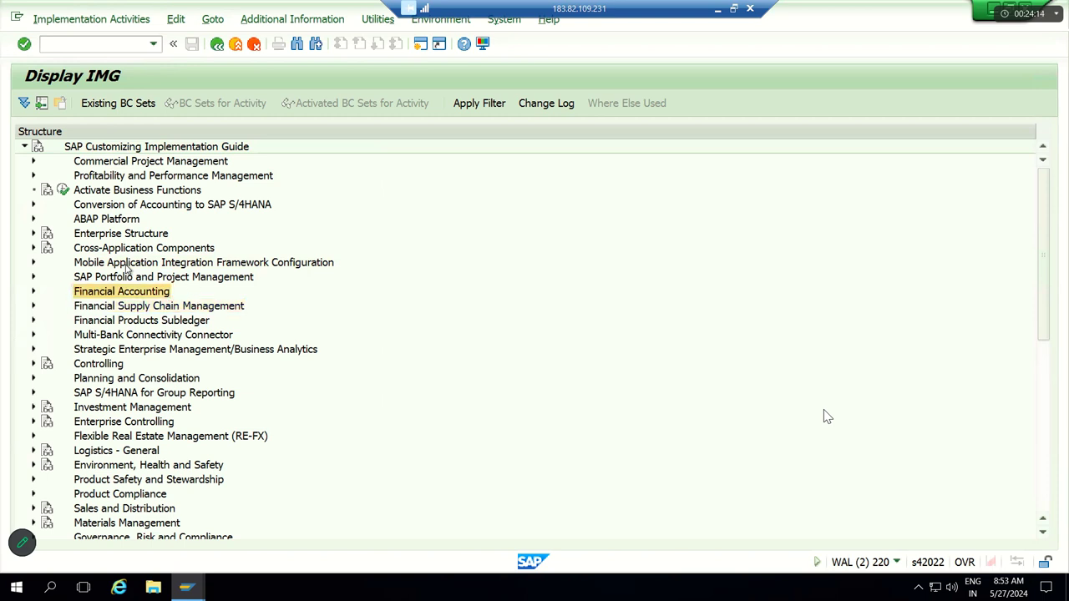
key("Right")
key("Down")
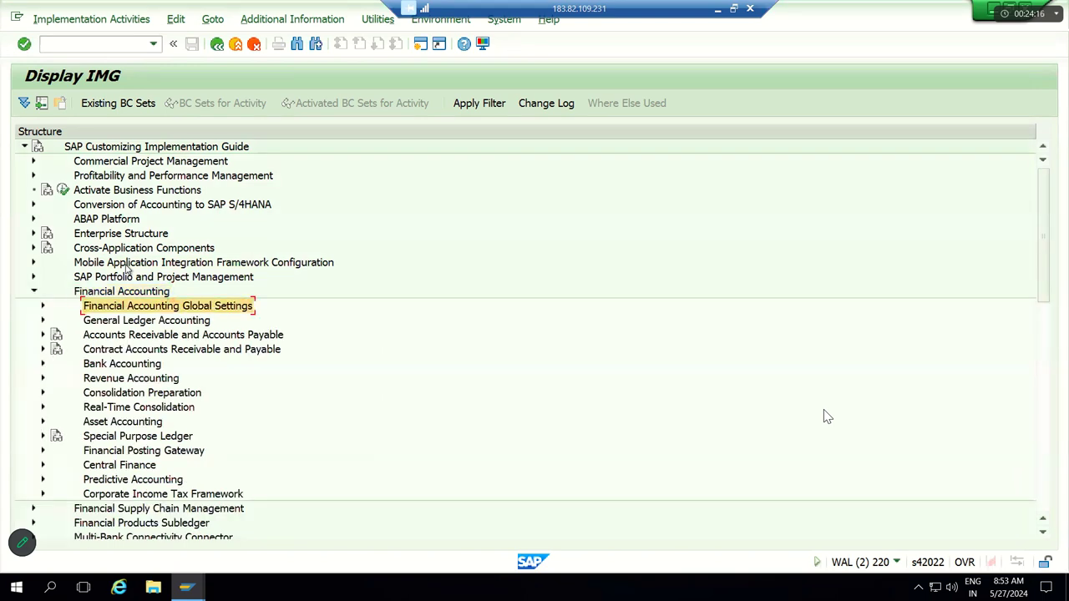
key("Right")
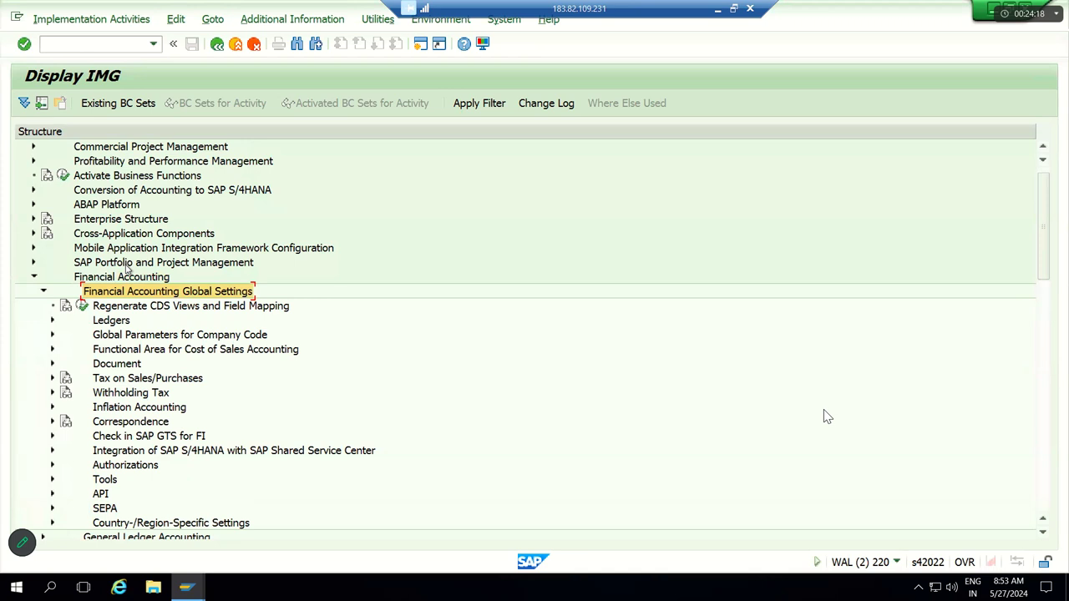
key("Down")
key("Right")
key("Down")
key("Down")
key("Right")
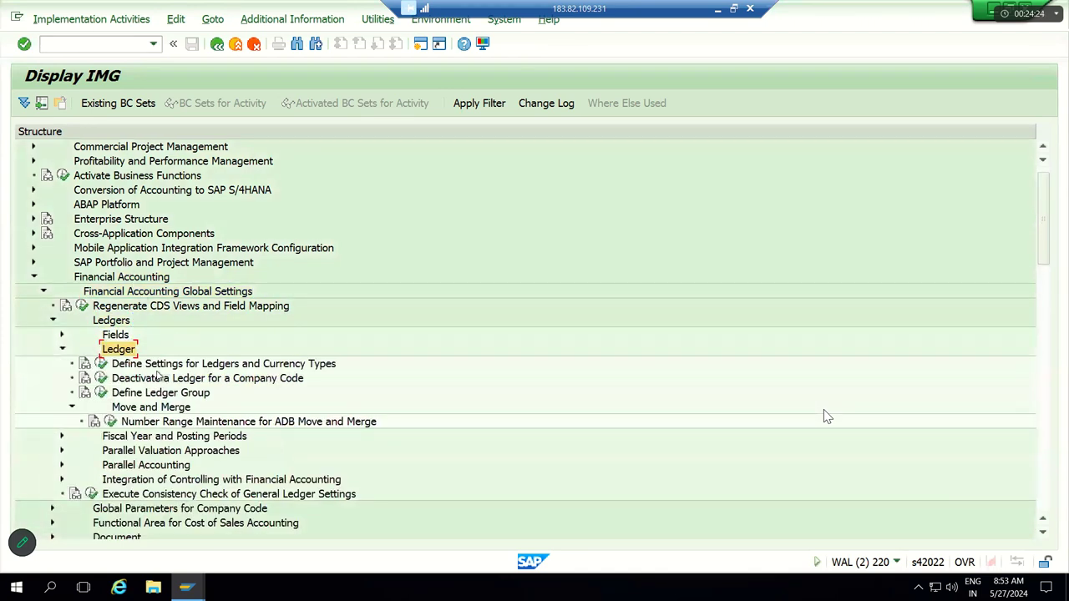
Step: Select Define Settings for Ledgers and Currency Types, then move back down to Ledgers
left_click(239, 365)
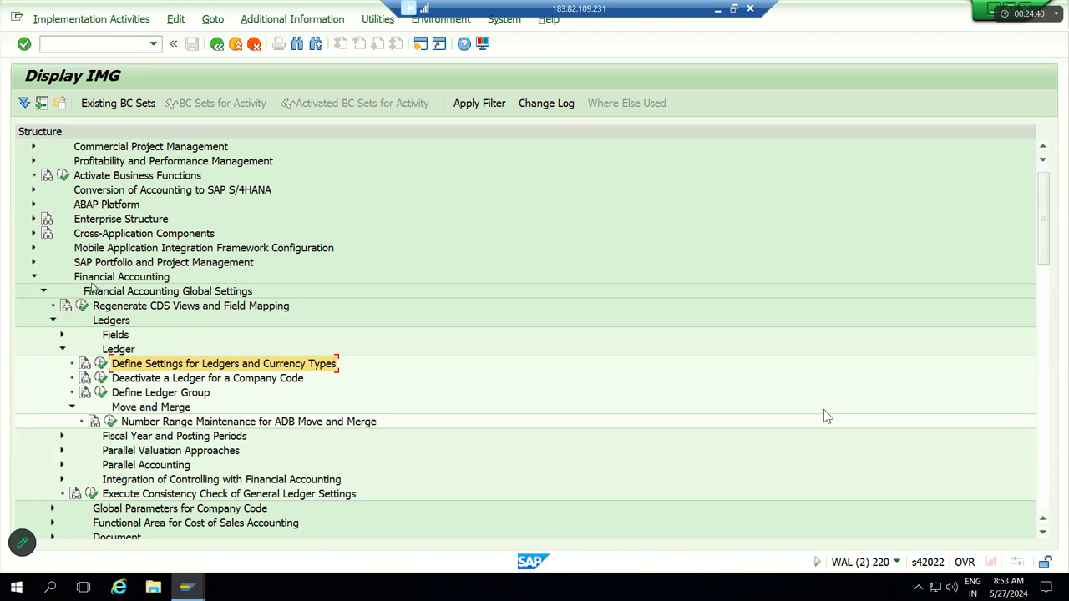
left_click(91, 281)
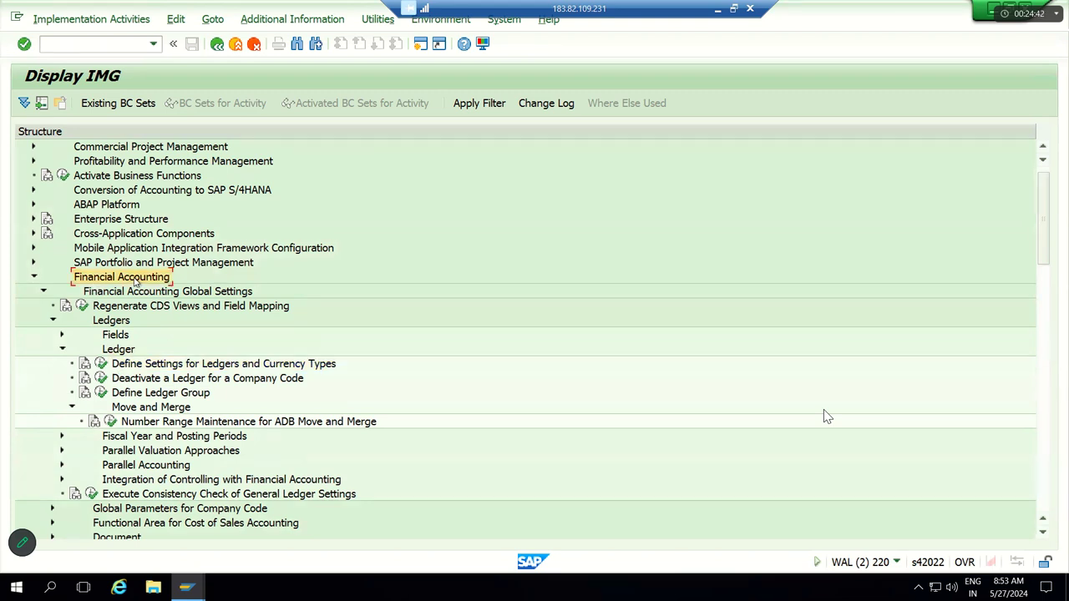
key("Down")
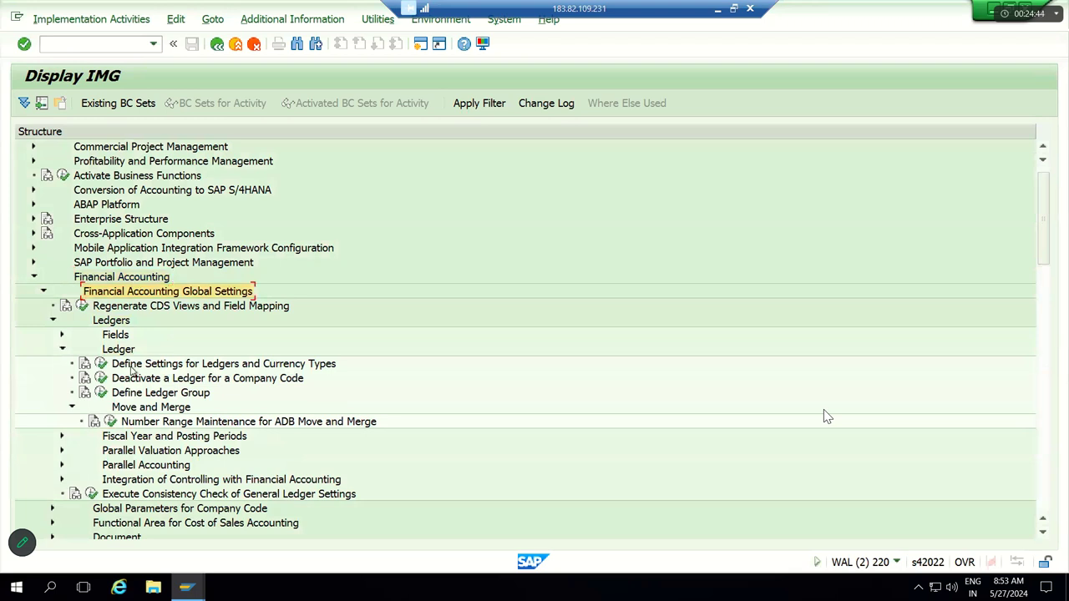
key("Down")
key("Down")
key("Down")
key("Down")
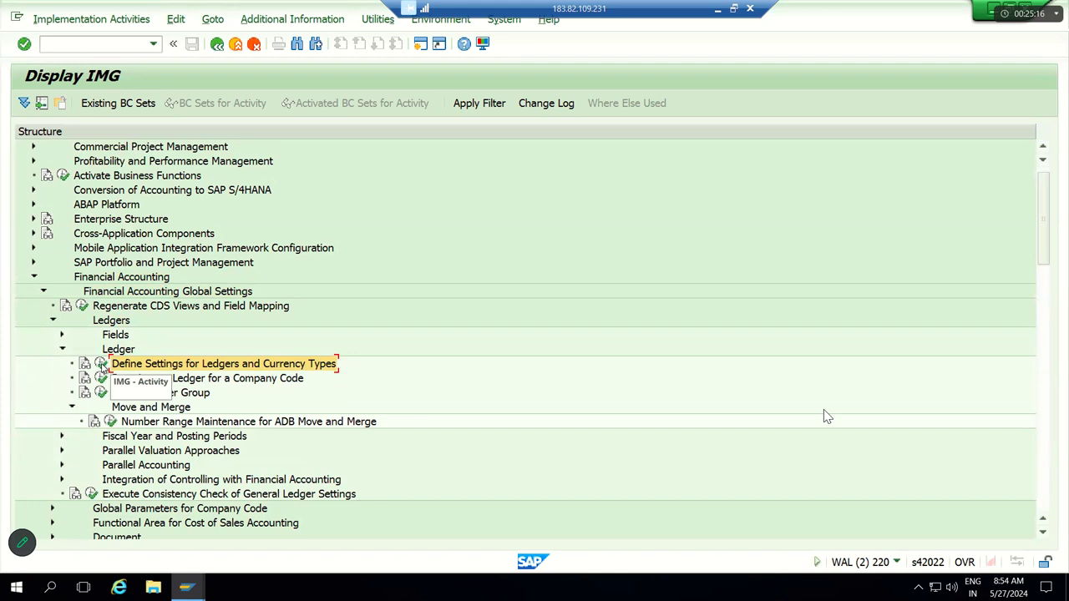
Step: Run Define Settings for Ledgers and Currency Types and dismiss the consistency check messages
left_click(101, 365)
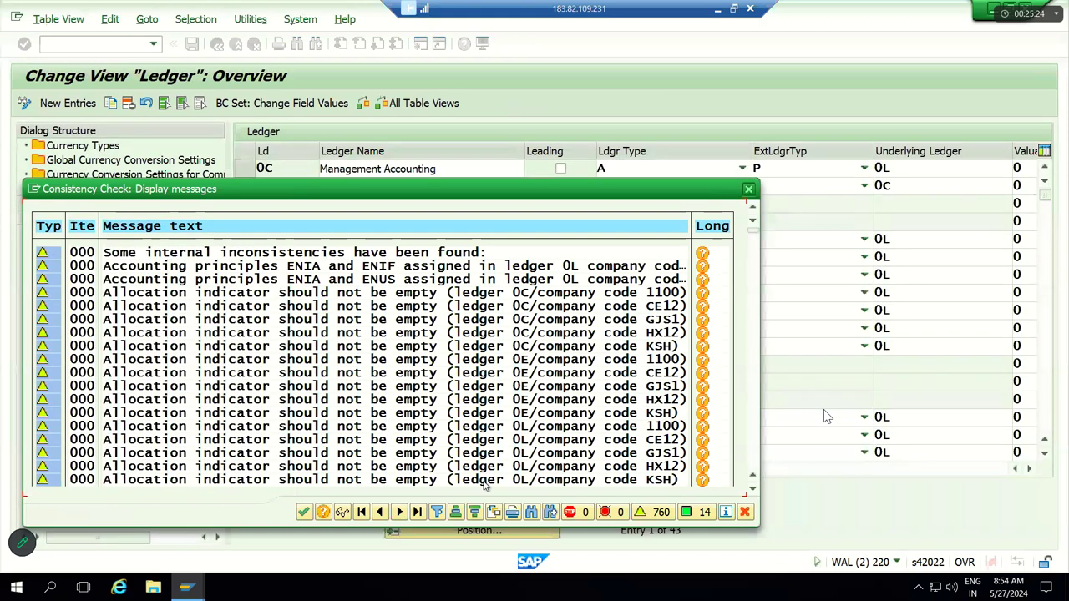
key("Return")
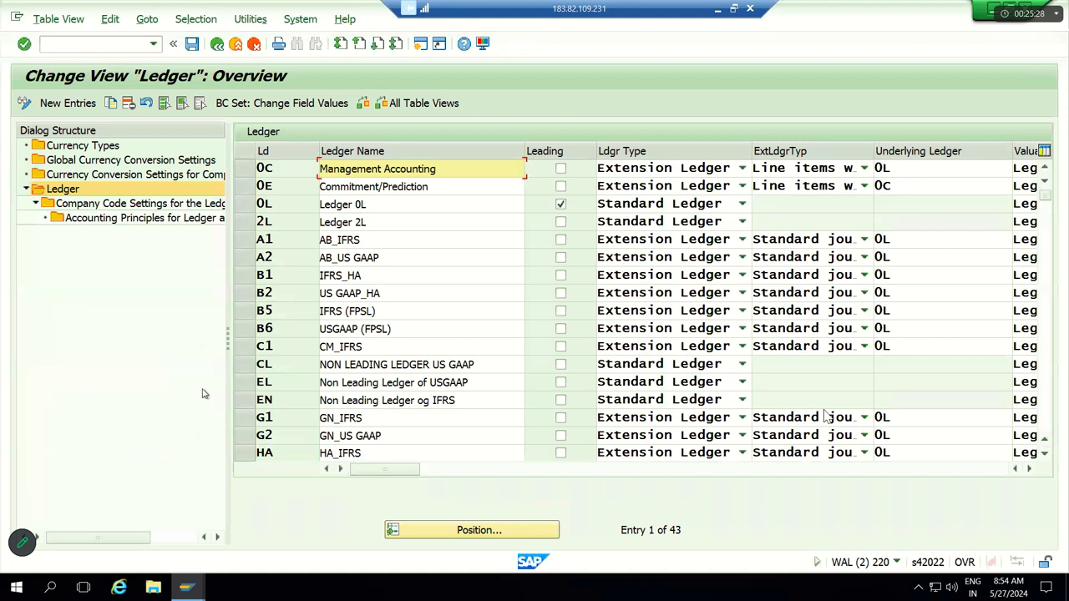
key("alt+Tab")
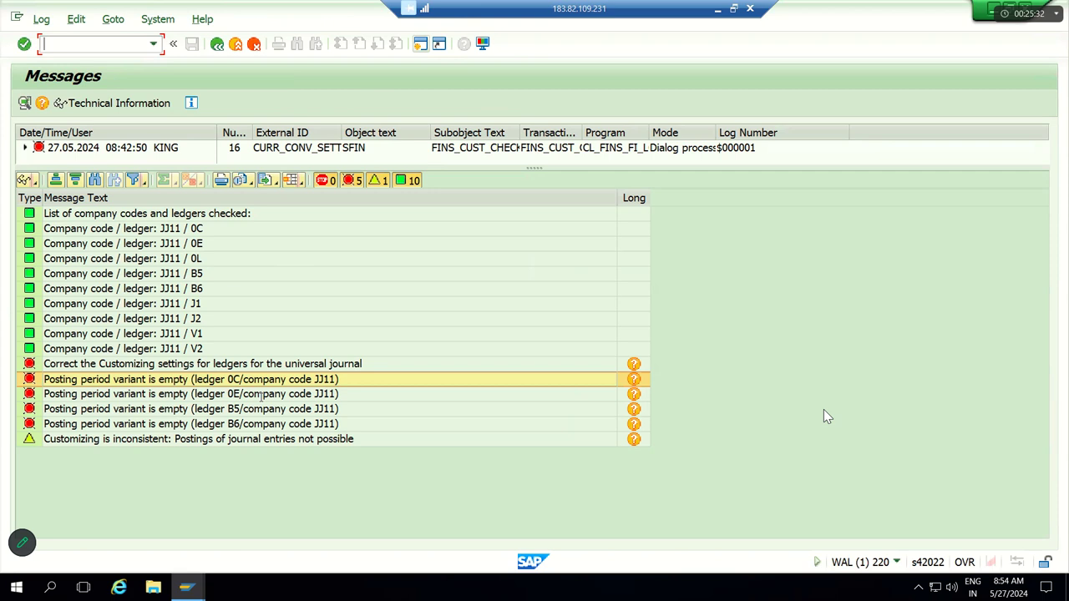
key("F3")
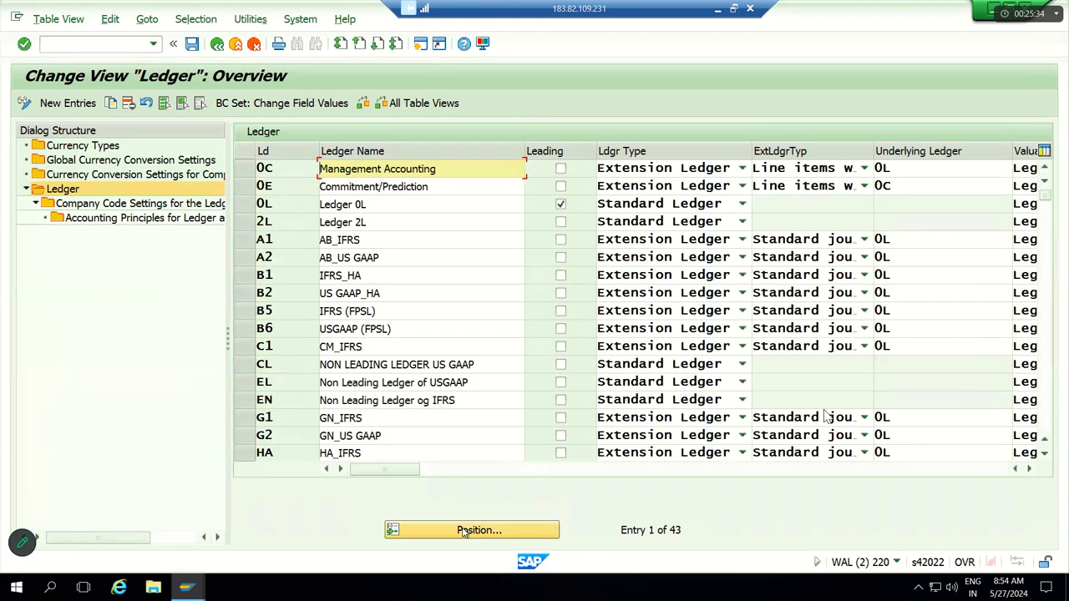
Step: Position to ledger 0C Management Accounting and open its Company Code Settings
left_click(472, 531)
type("0C")
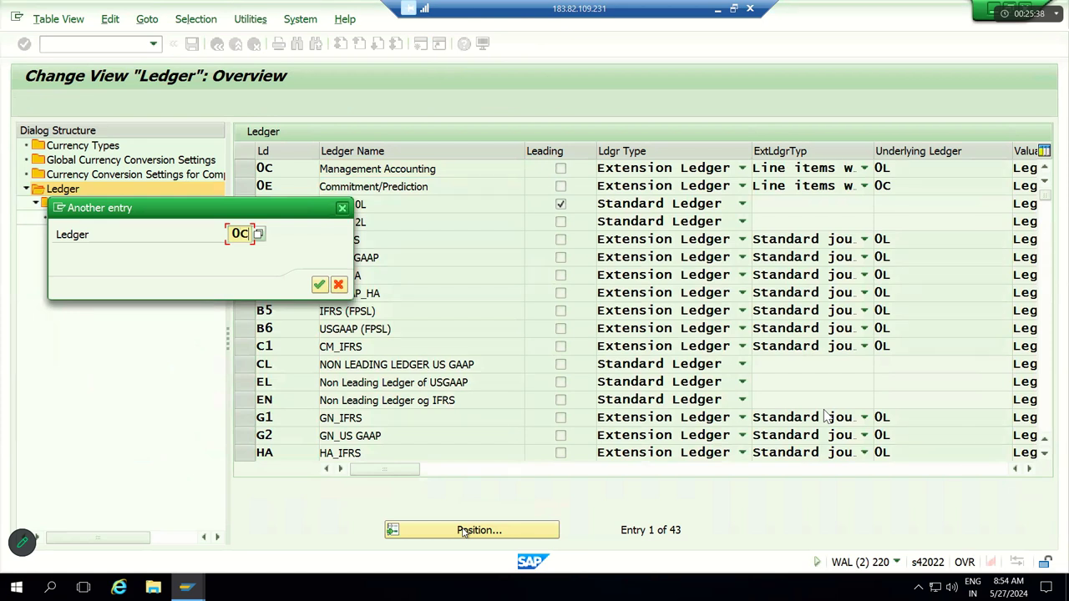
key("Return")
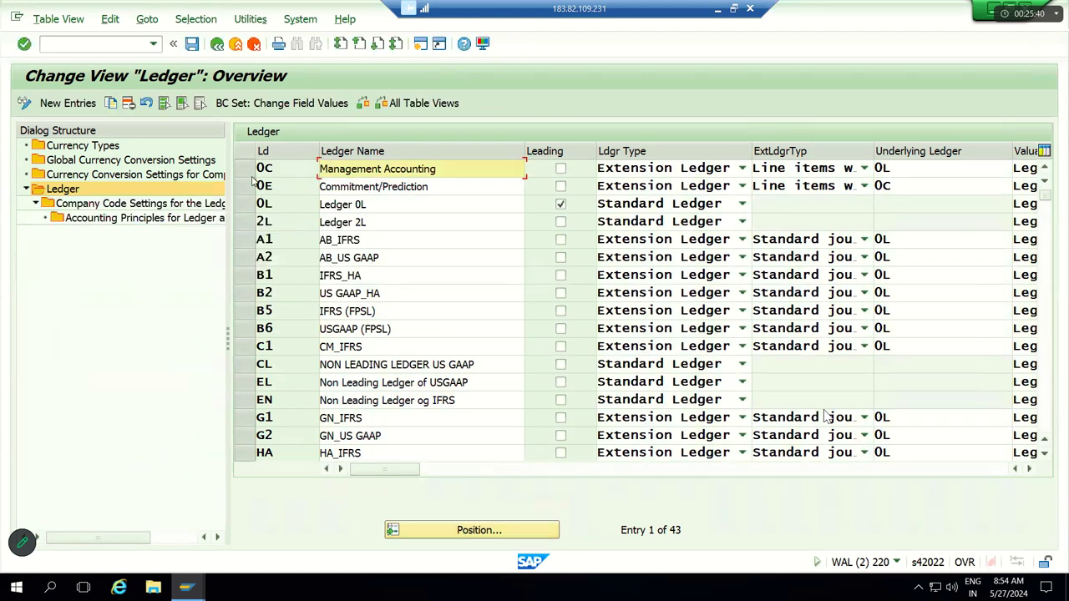
left_click(245, 169)
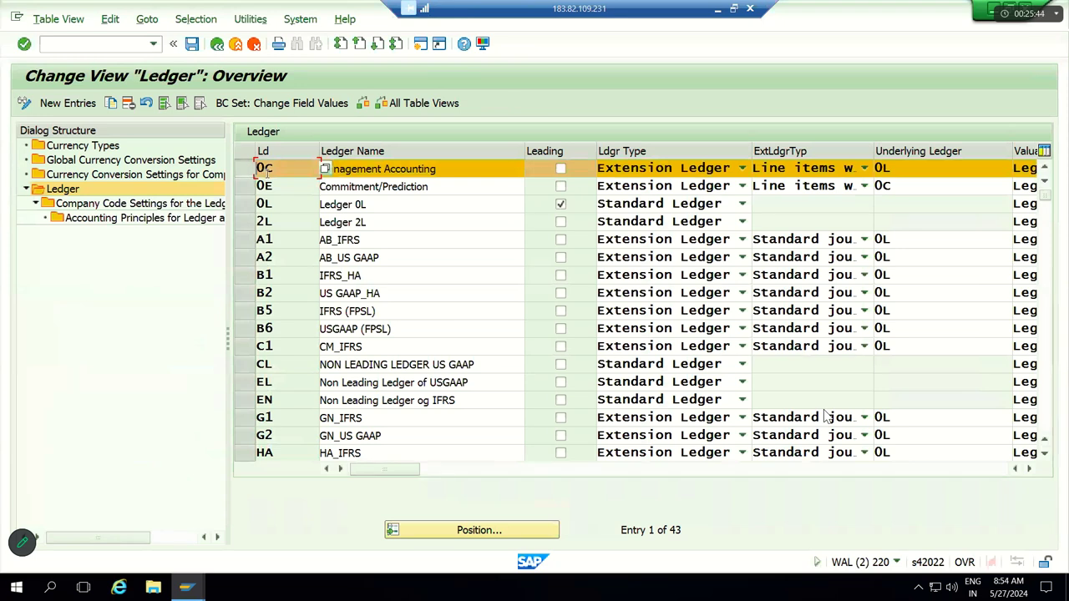
double_click(180, 207)
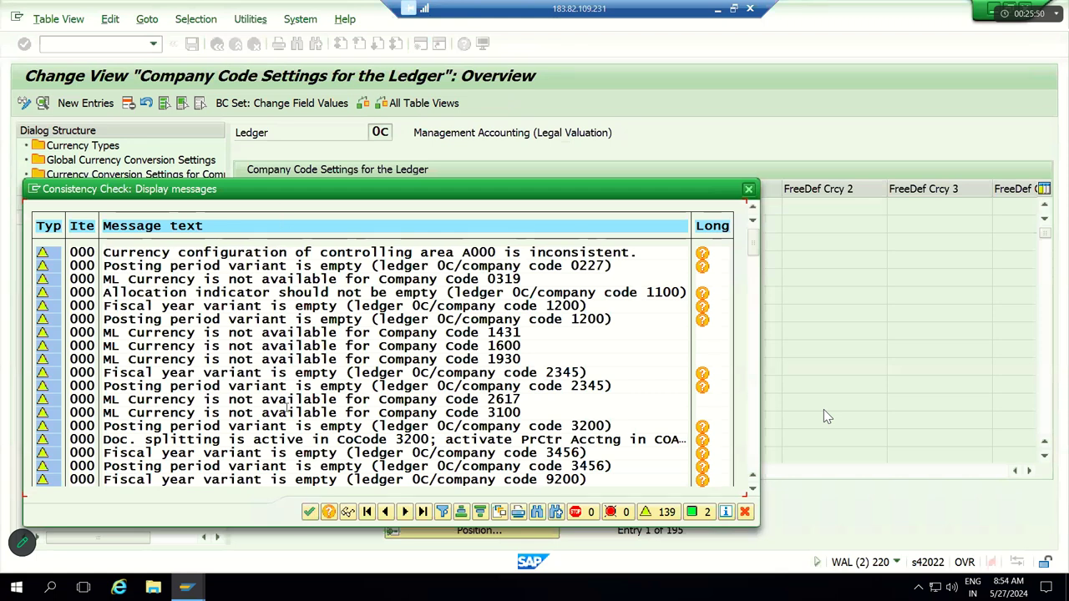
Step: Delete the JJ11 and JJ12 company code rows from ledger 0C's settings
left_click(309, 512)
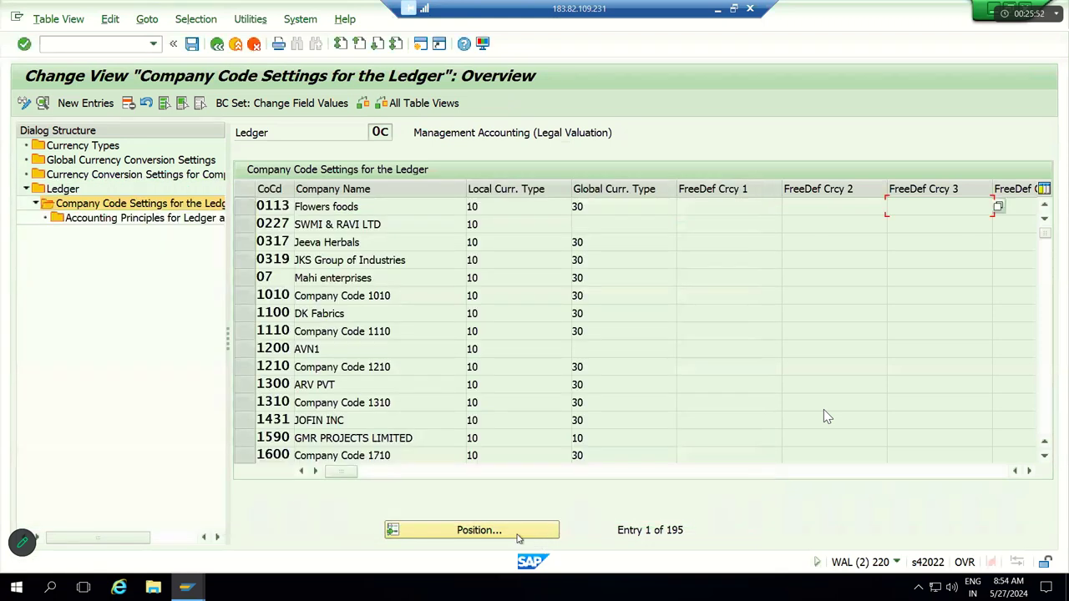
left_click(480, 530)
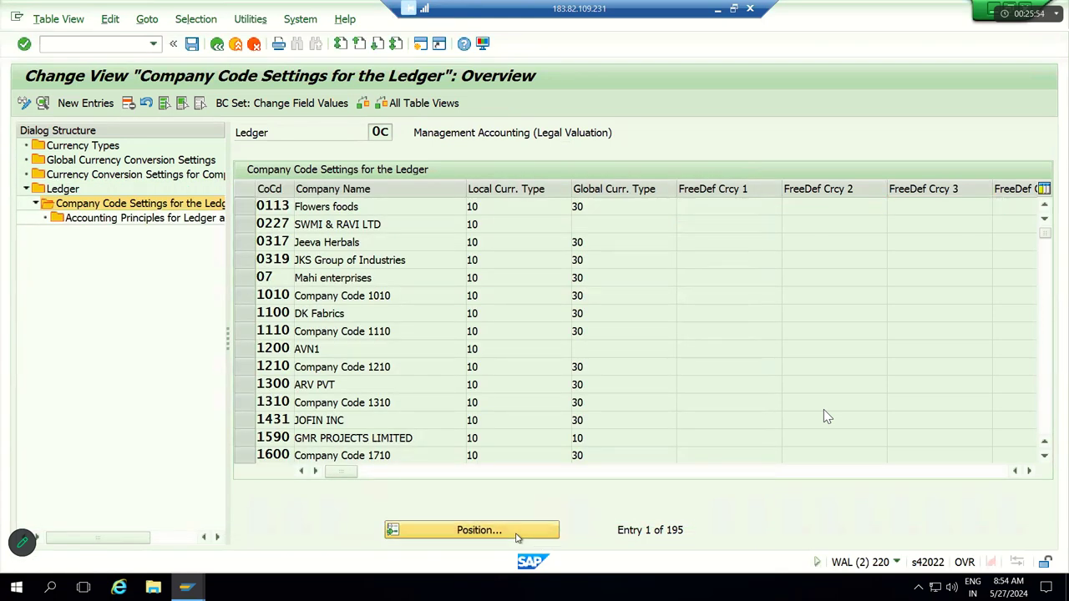
type("JJ11")
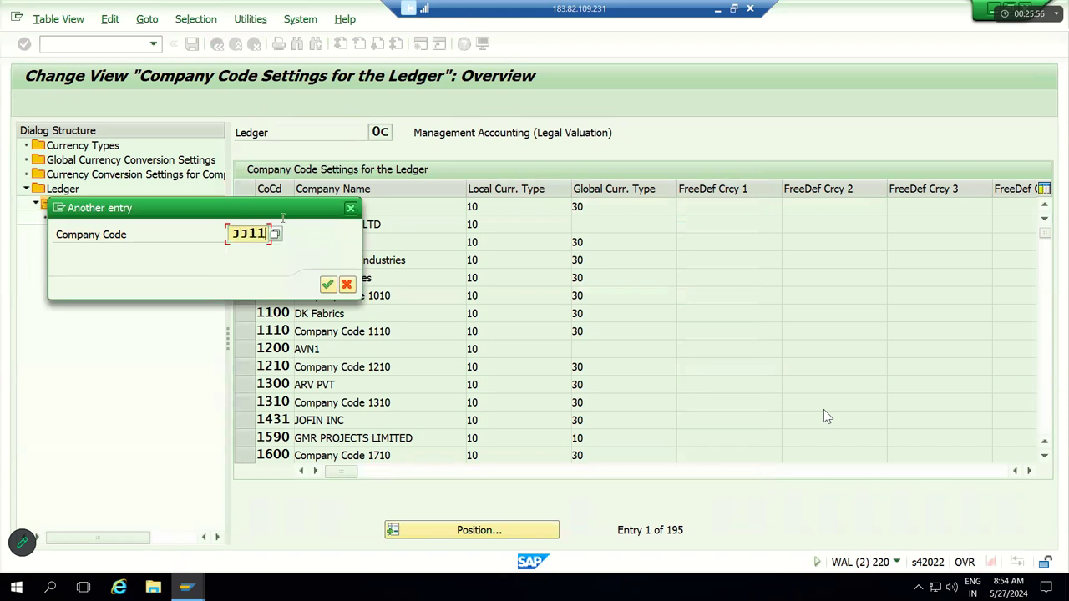
key("Return")
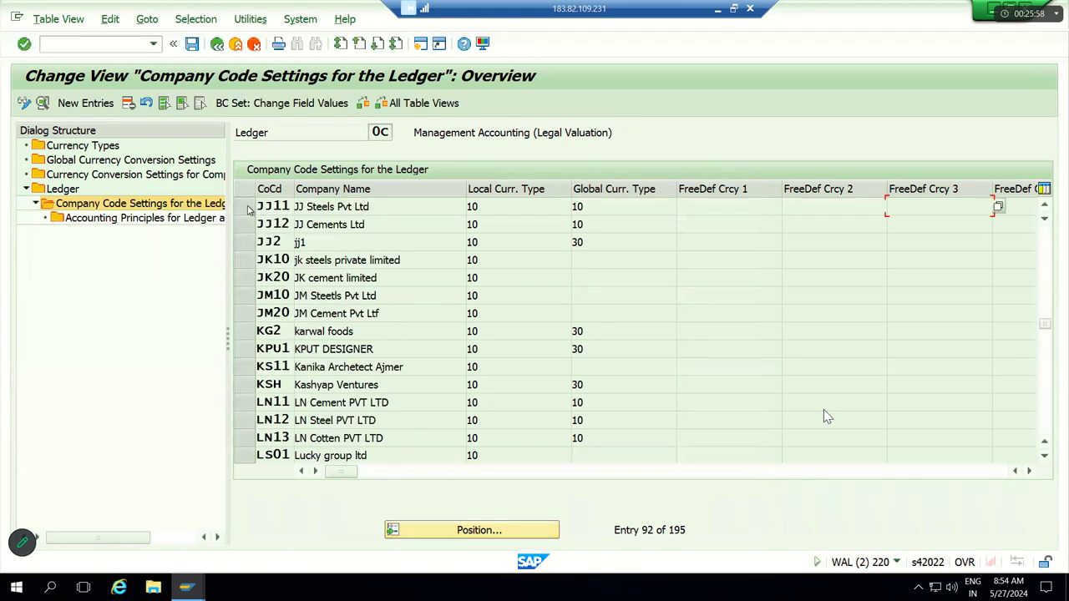
left_click(243, 206)
left_click(243, 224)
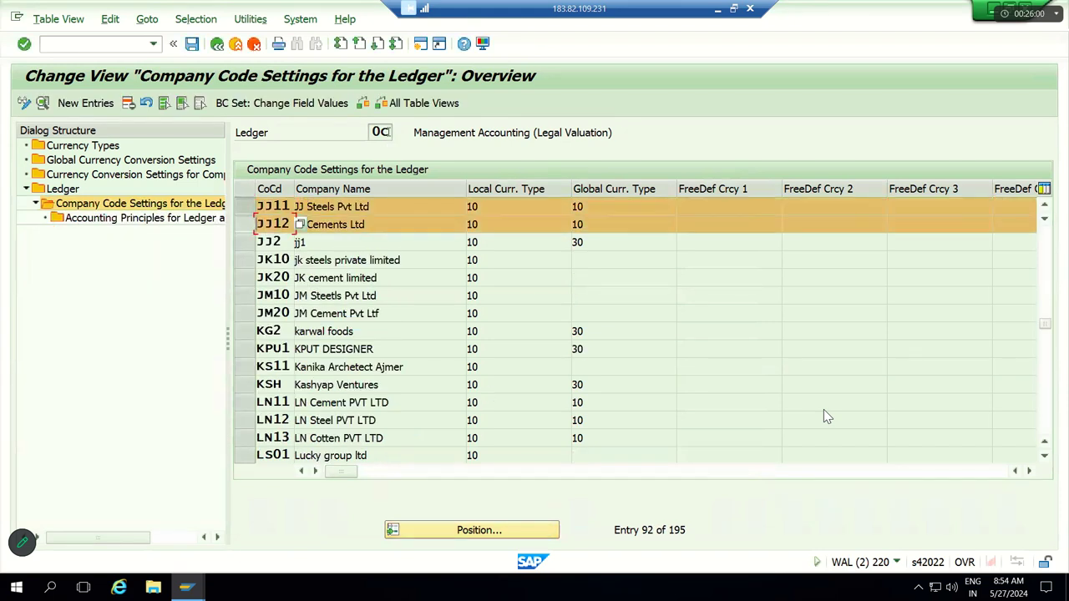
left_click(365, 132)
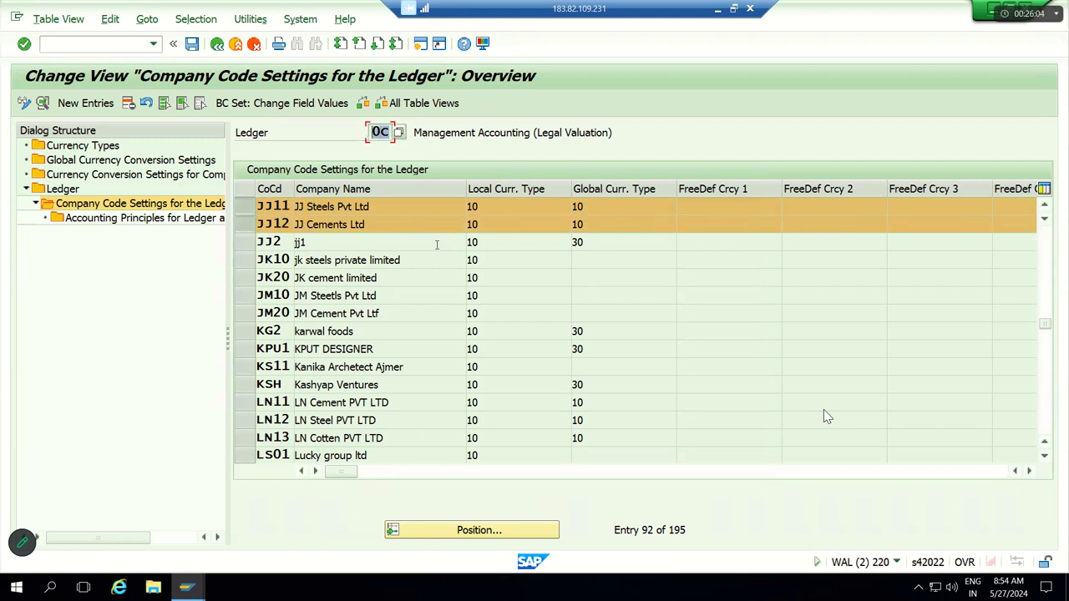
left_click(129, 103)
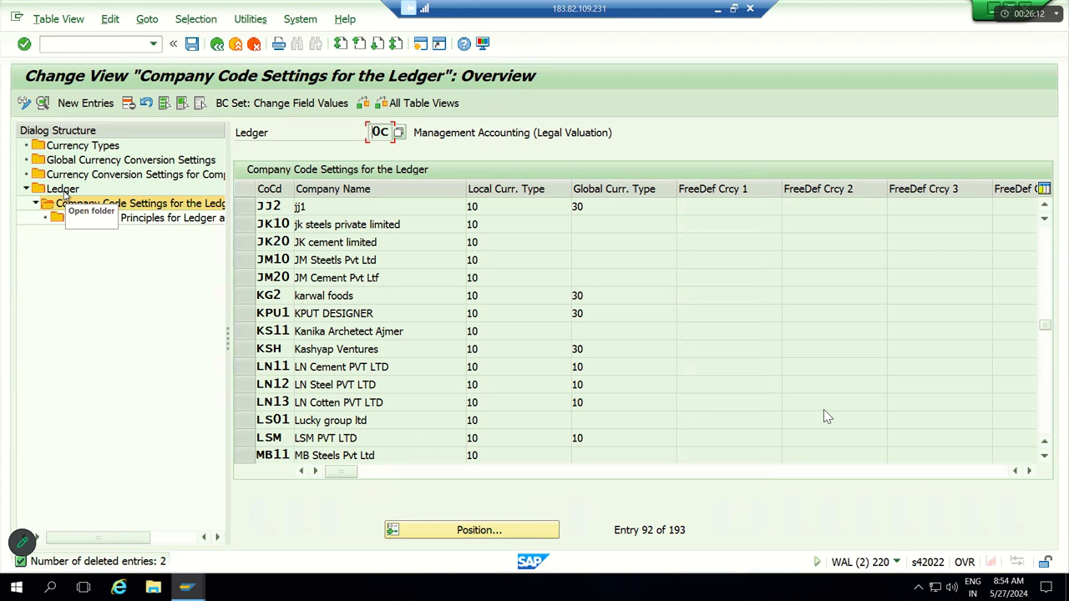
Step: Return to the Ledger overview and locate ledger 0E's posting period error in the messages log
double_click(70, 199)
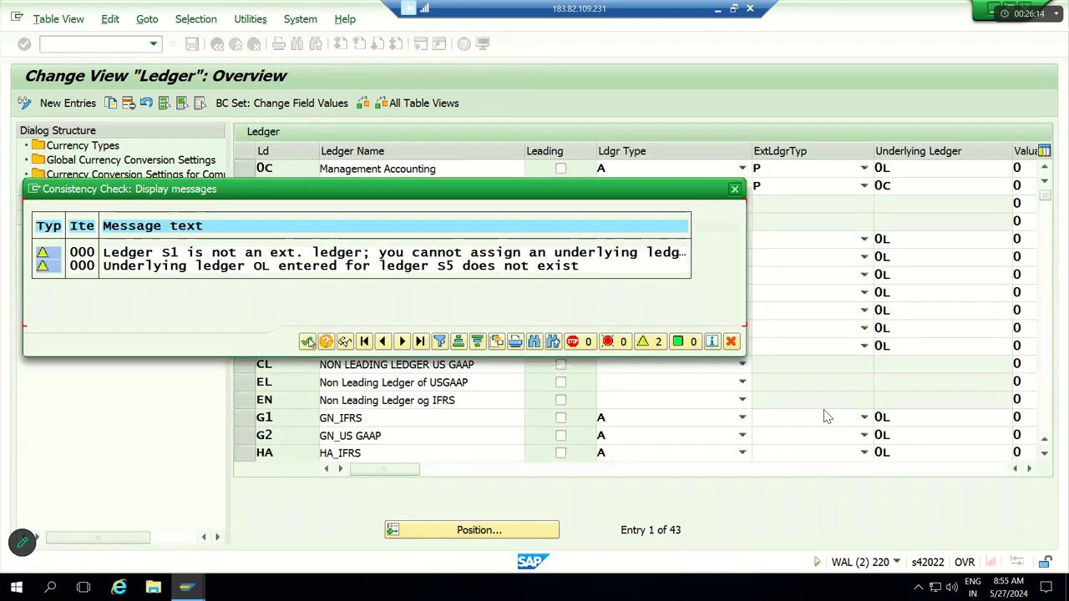
key("Return")
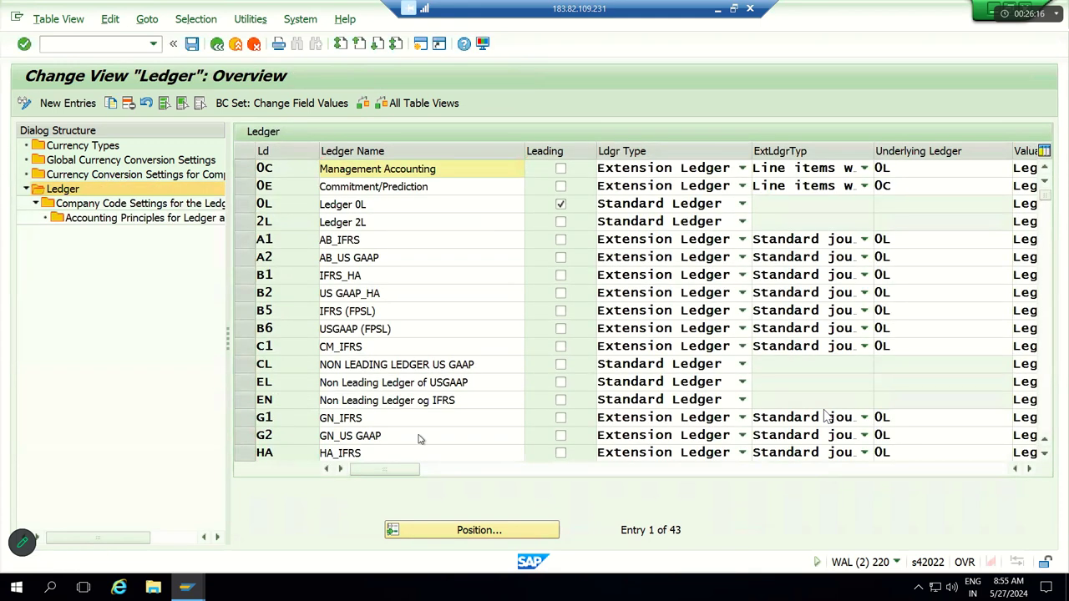
key("alt+Tab")
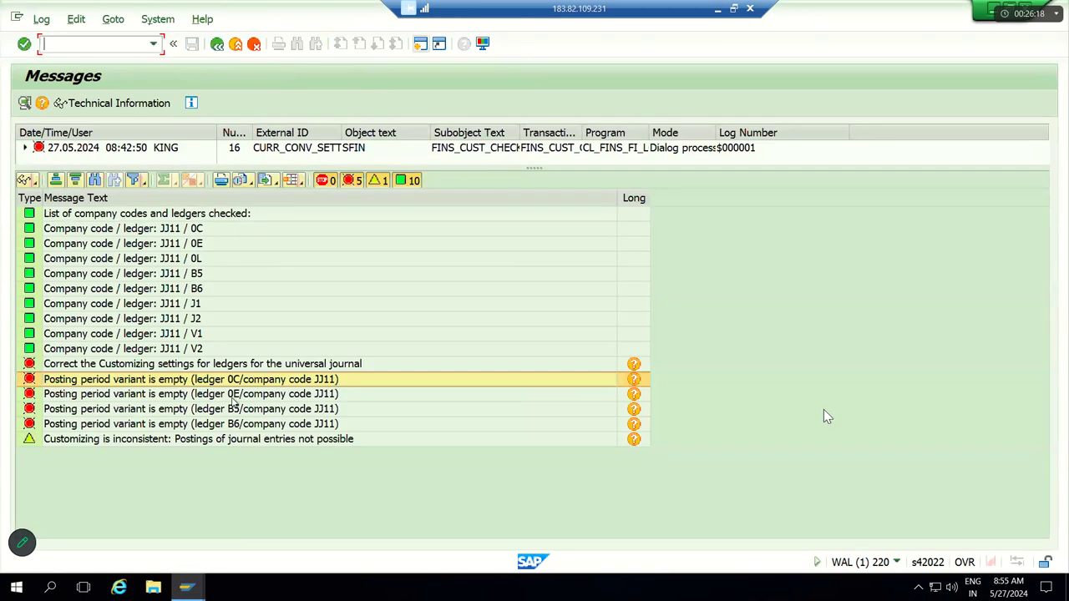
left_click(234, 394)
key("alt+Tab")
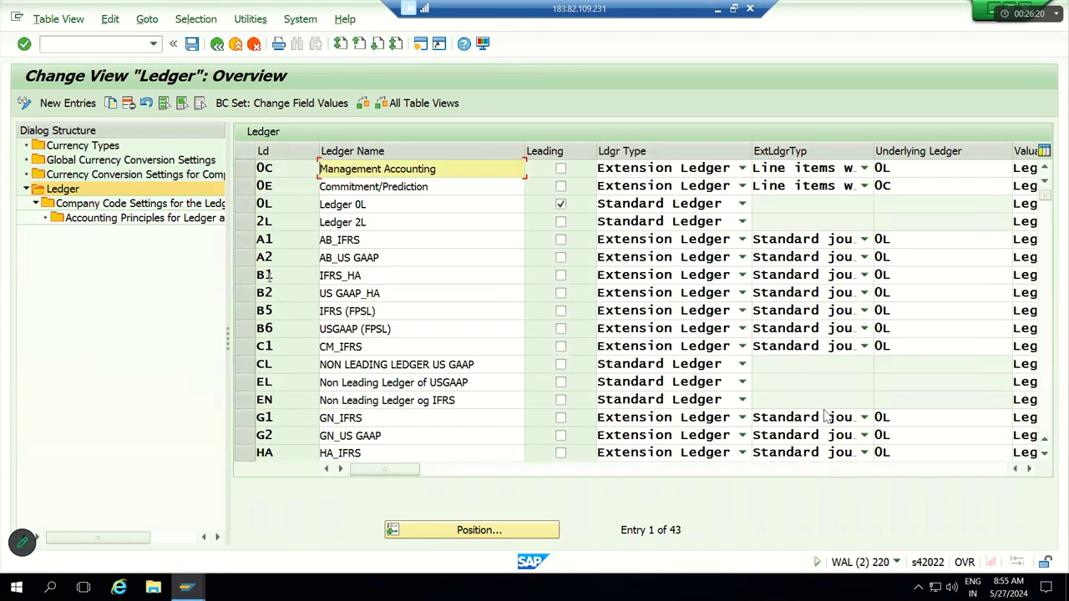
Step: Open ledger 0E's Company Code Settings, position to JJ11, then return to the Ledger overview
left_click(247, 192)
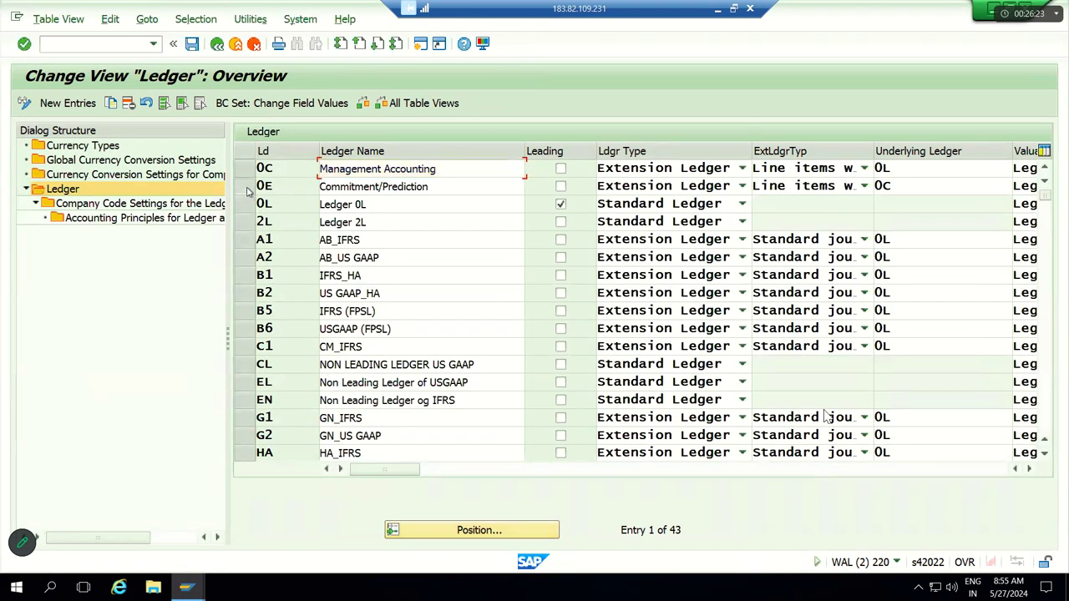
left_click(157, 208)
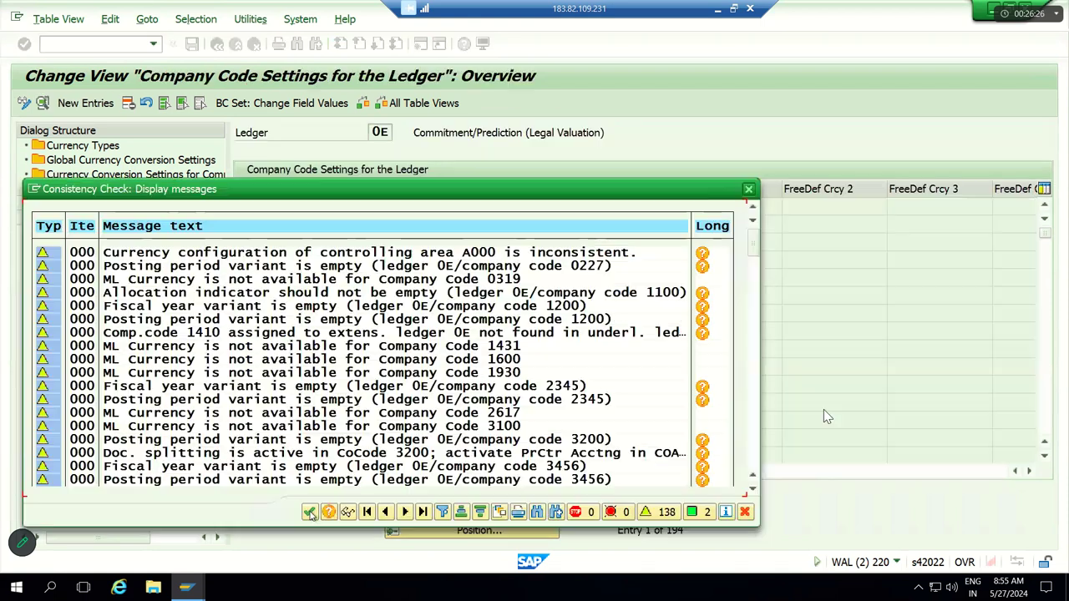
left_click(310, 513)
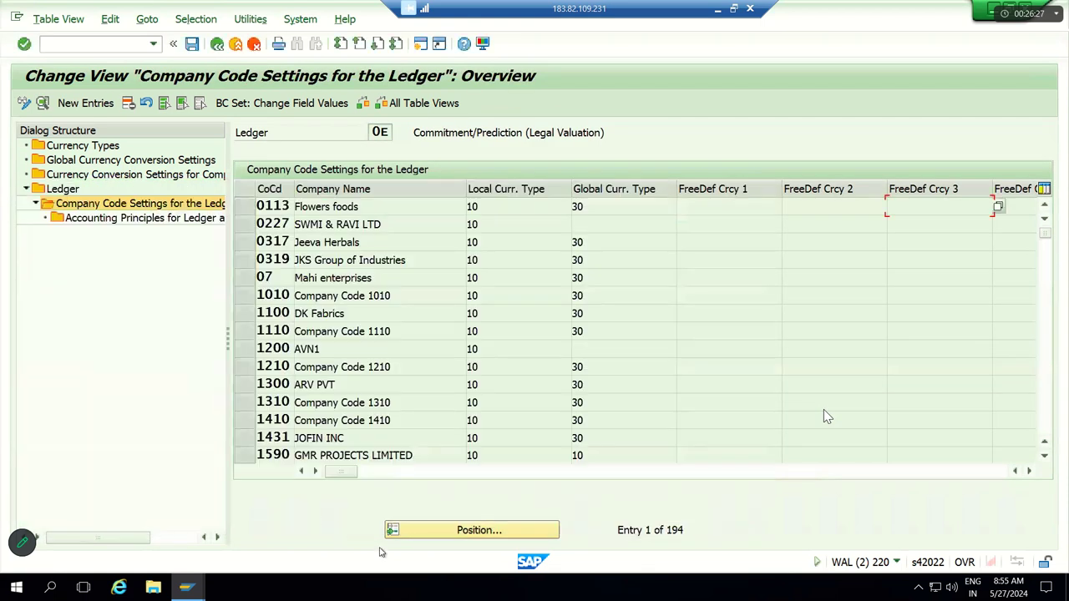
left_click(453, 534)
type("JJ11")
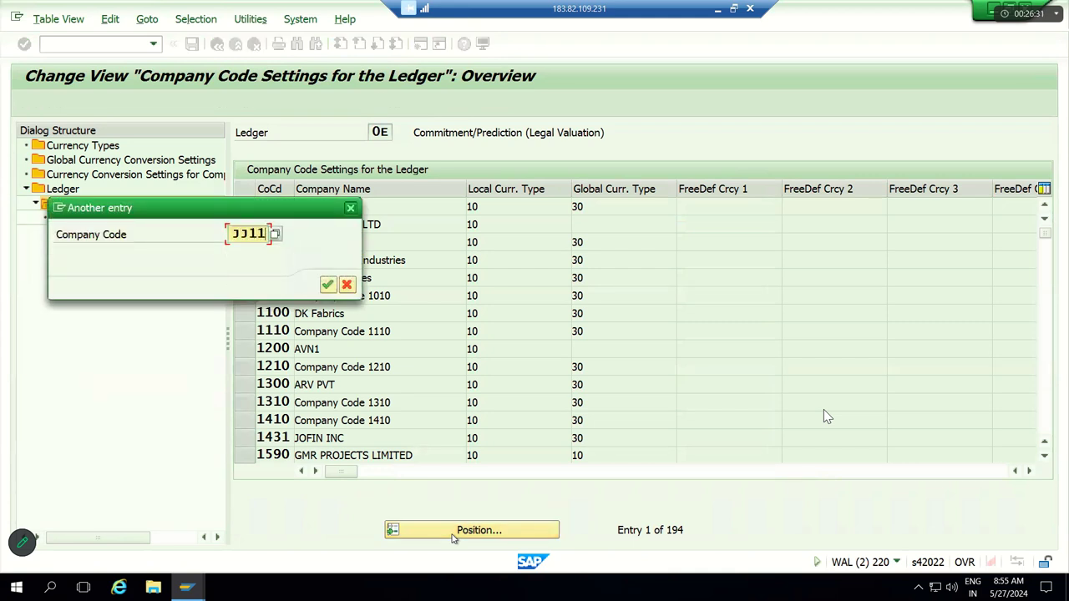
key("Return")
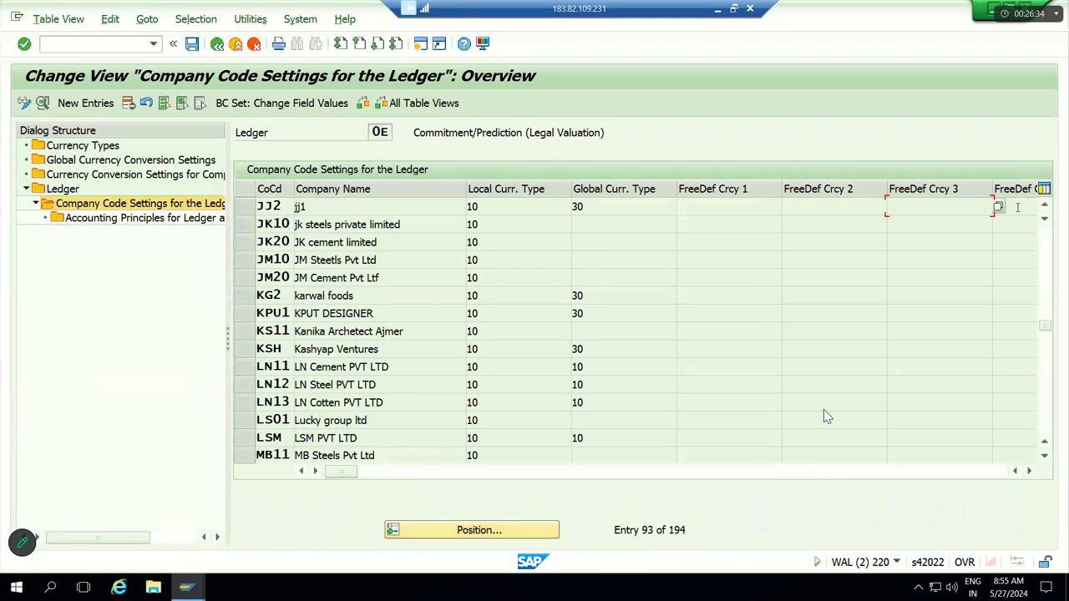
left_click(1045, 207)
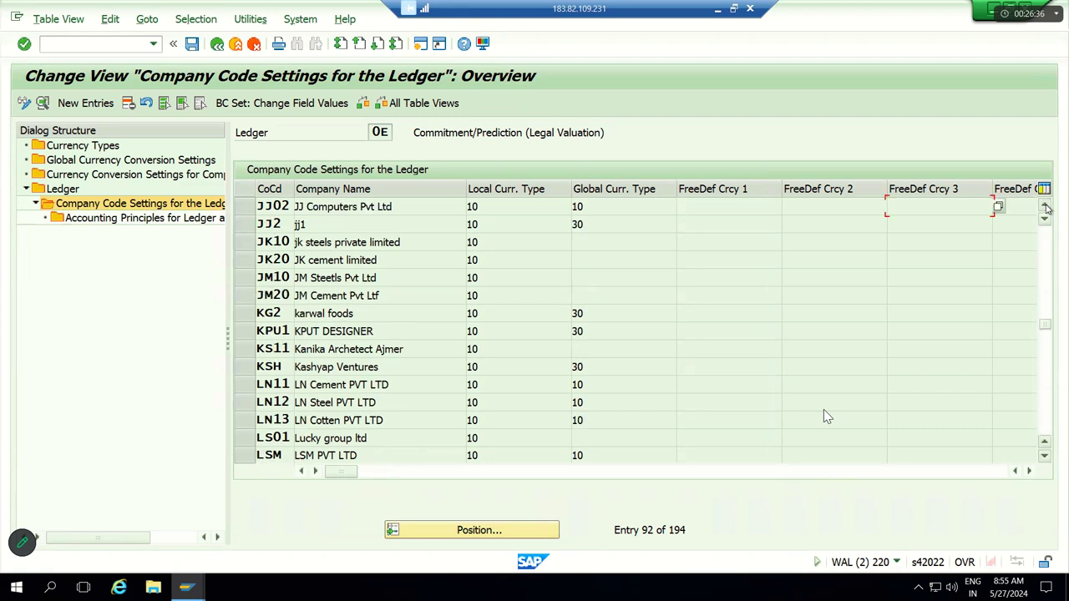
left_click(1045, 207)
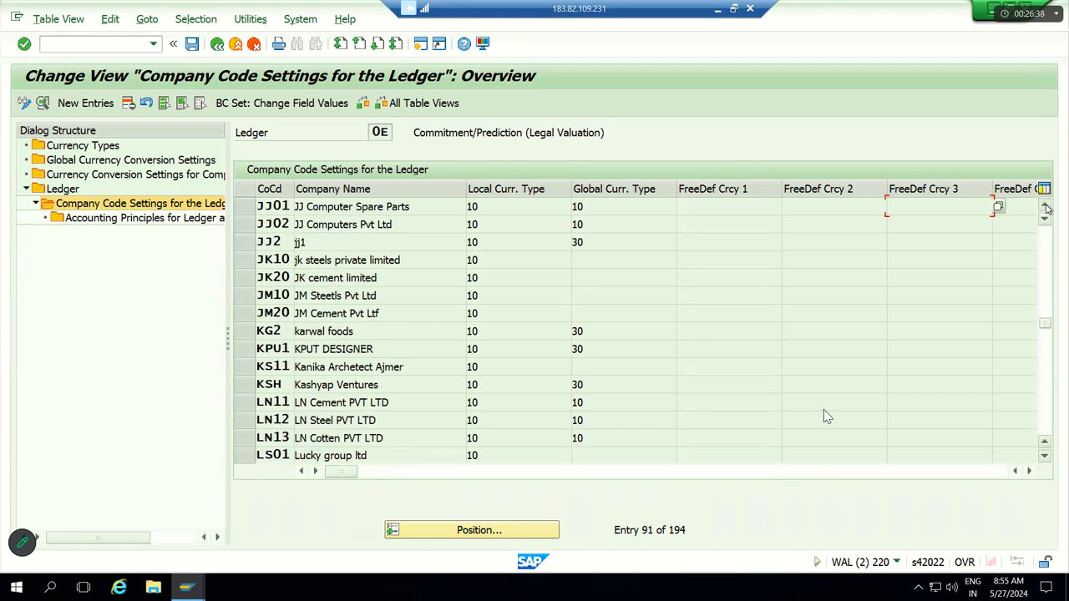
left_click(1045, 207)
left_click(1045, 207)
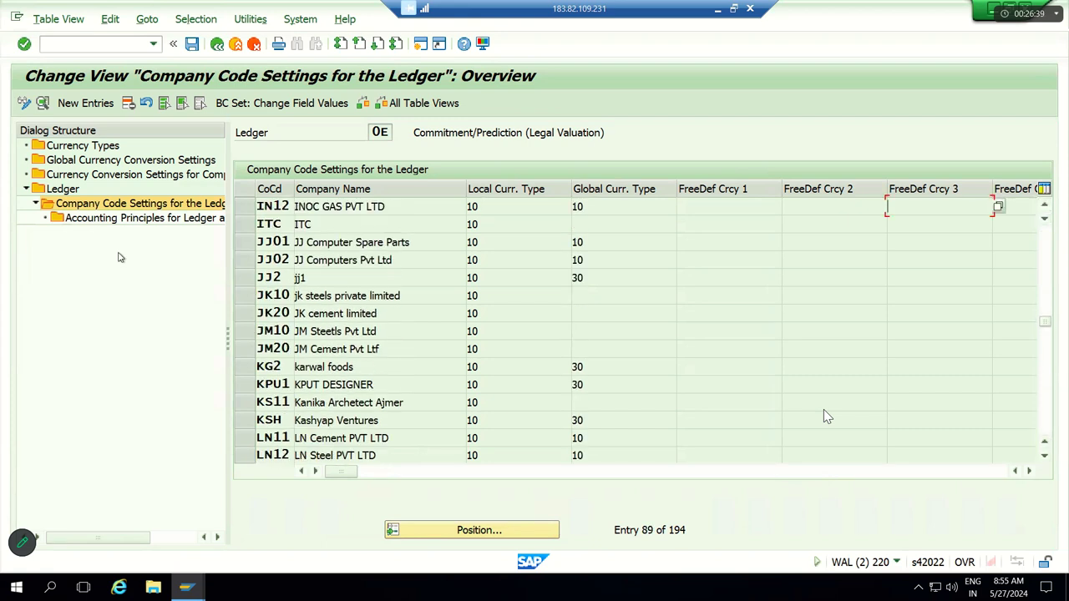
double_click(63, 189)
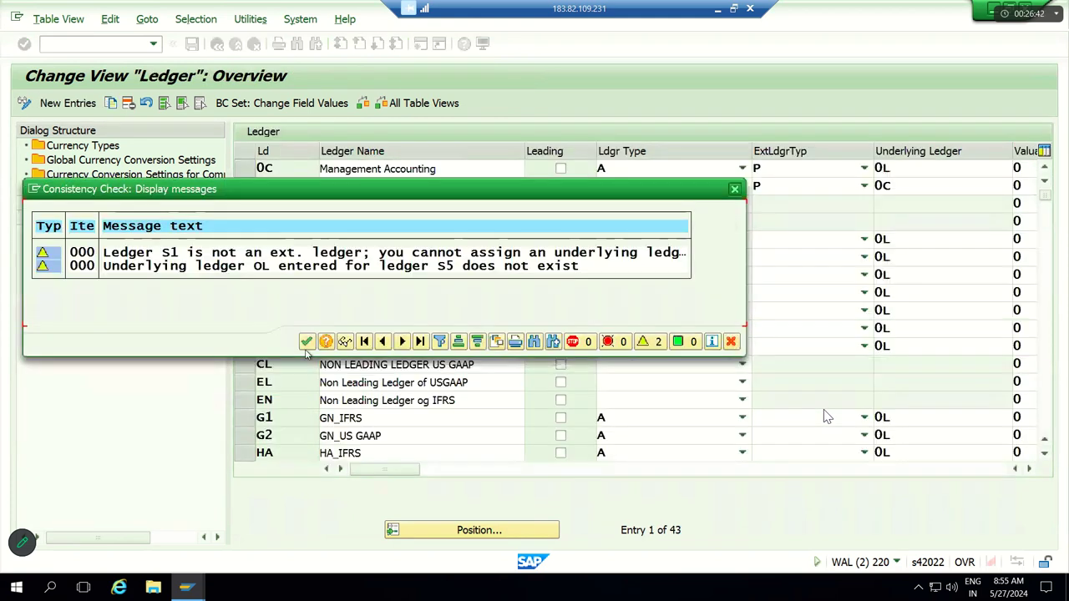
Step: Close the consistency check log and open ledger B5's company code settings
left_click(307, 343)
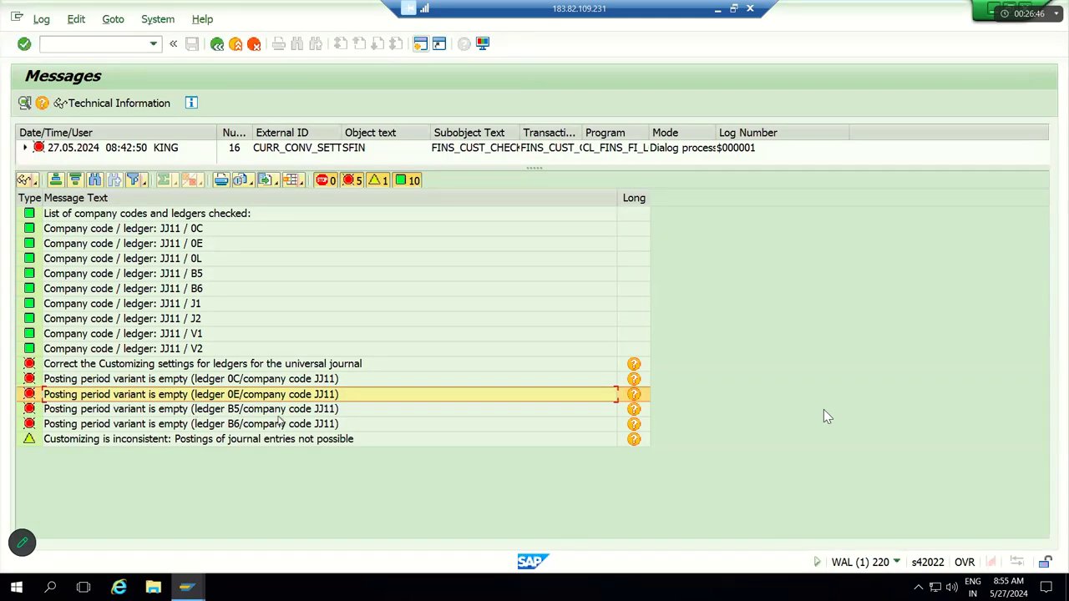
left_click(198, 409)
key("F3")
left_click(436, 536)
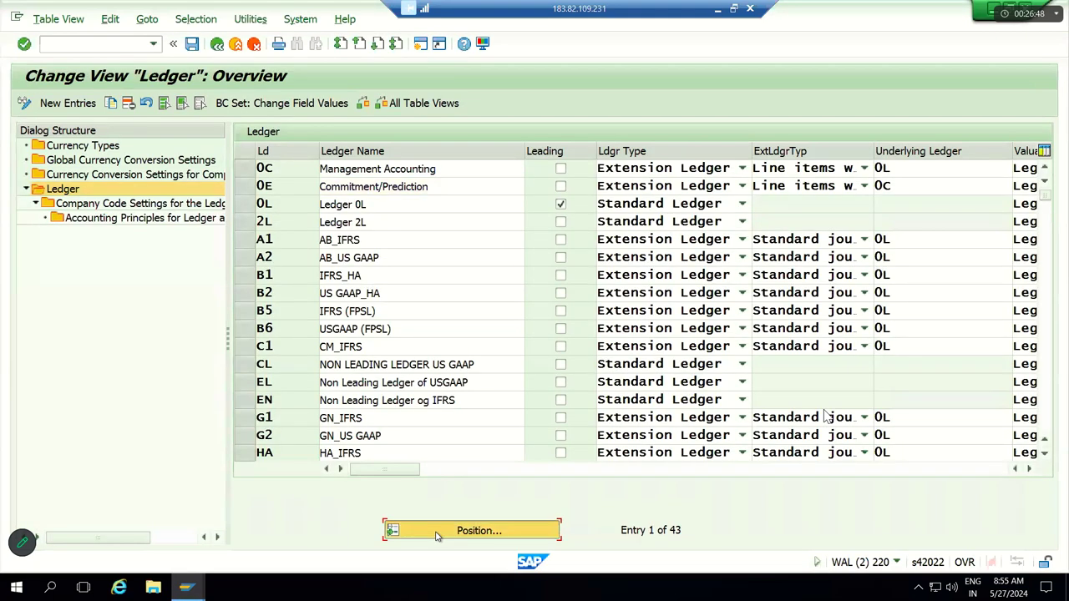
type("B5")
key("Return")
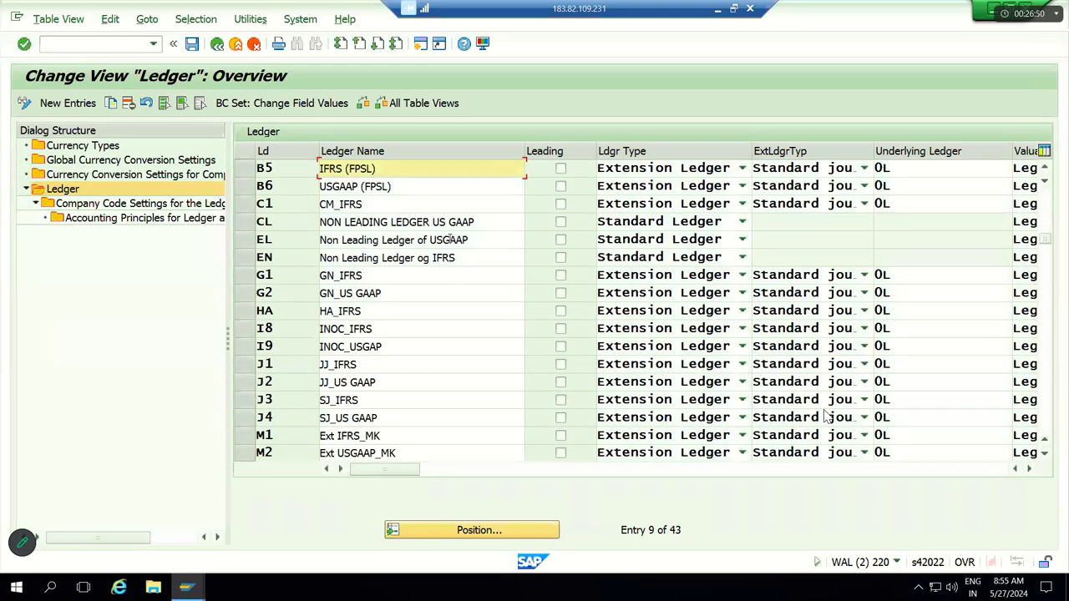
left_click(245, 168)
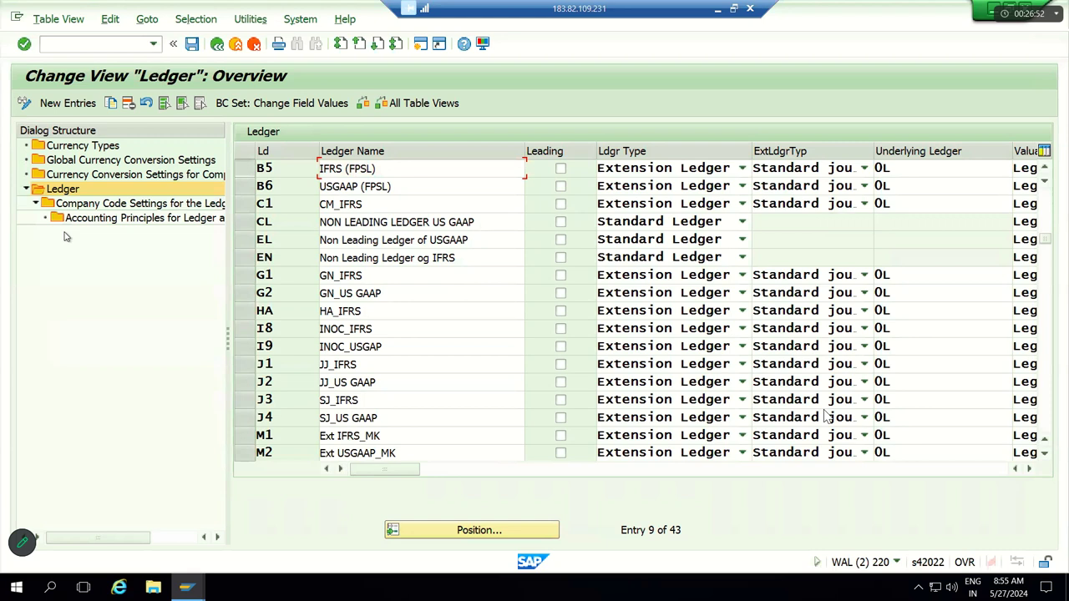
double_click(96, 206)
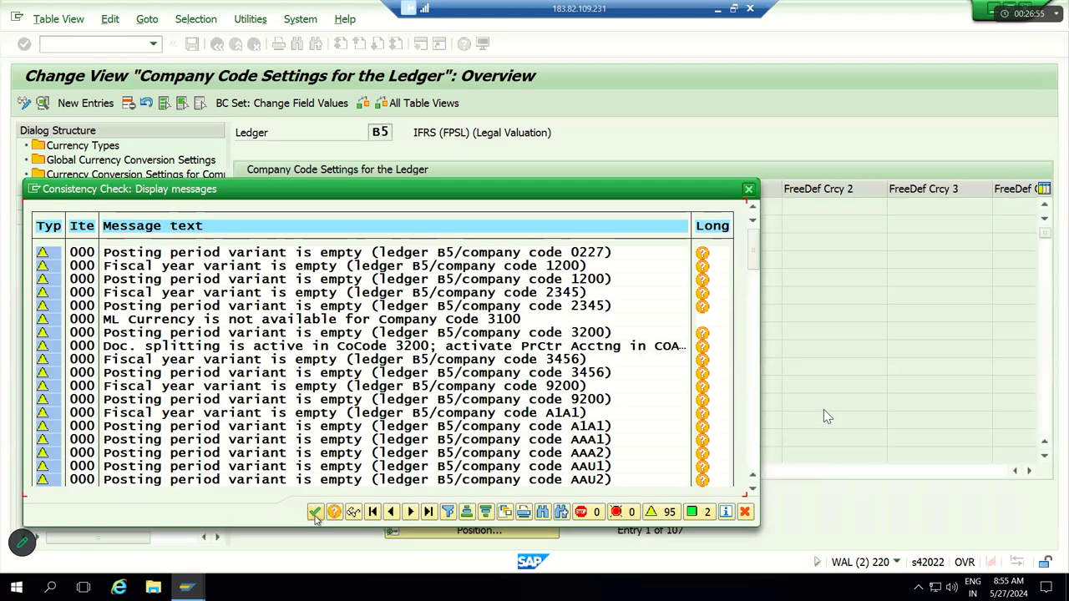
Step: Delete company codes JJ11 and JJ12 from ledger B5 and save
left_click(315, 514)
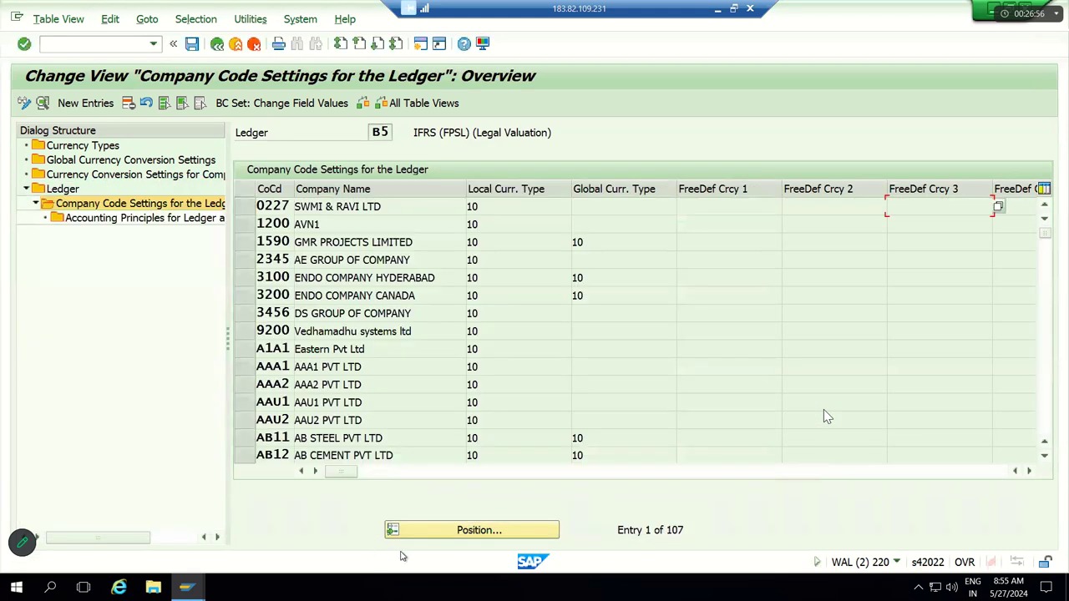
left_click(420, 538)
type("JJ11")
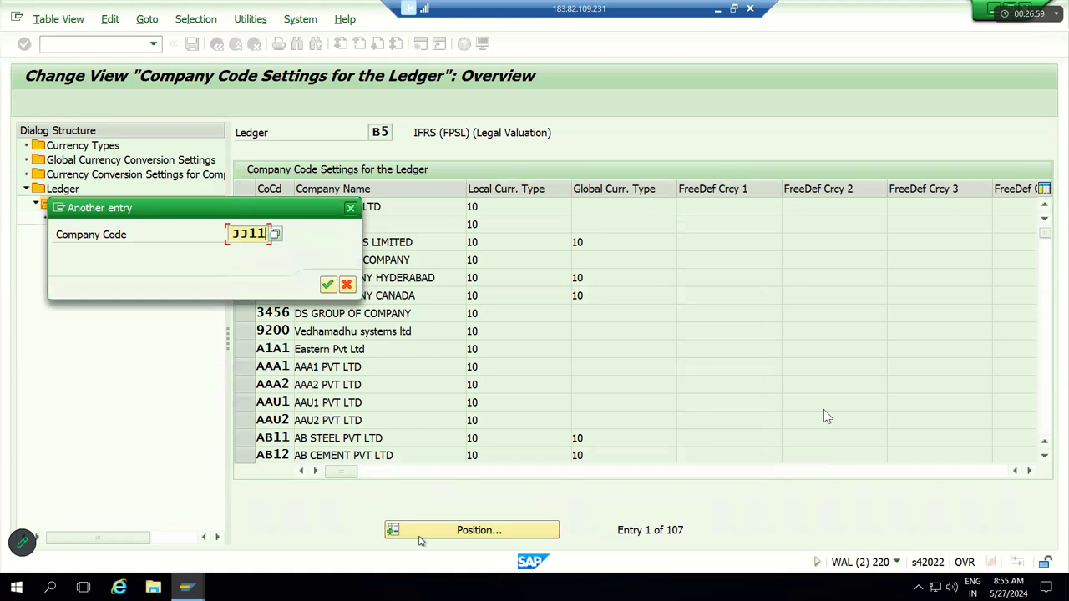
key("Return")
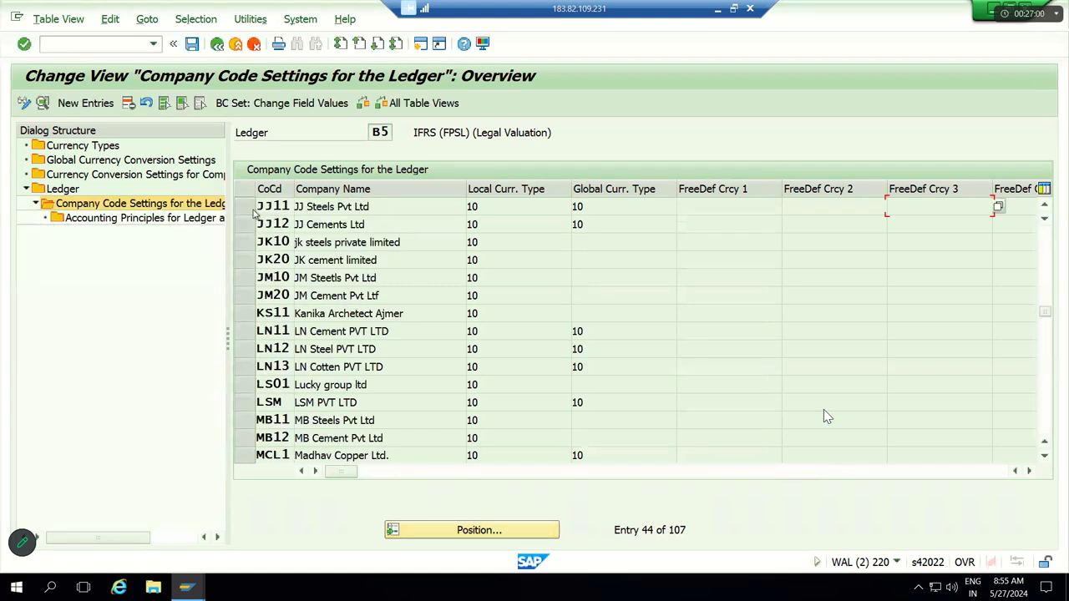
left_click(244, 206)
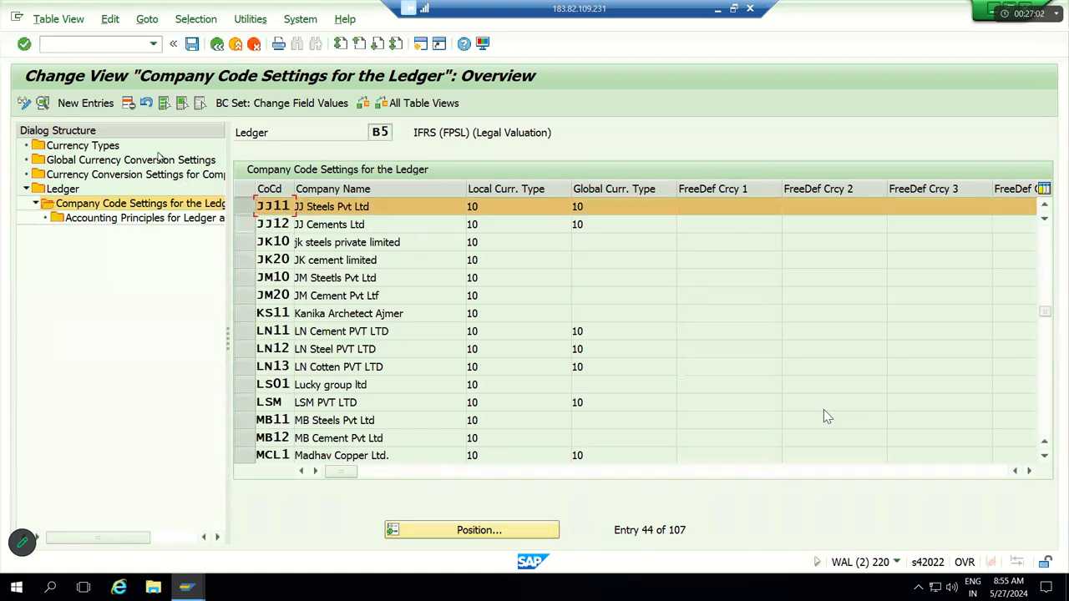
left_click(128, 103)
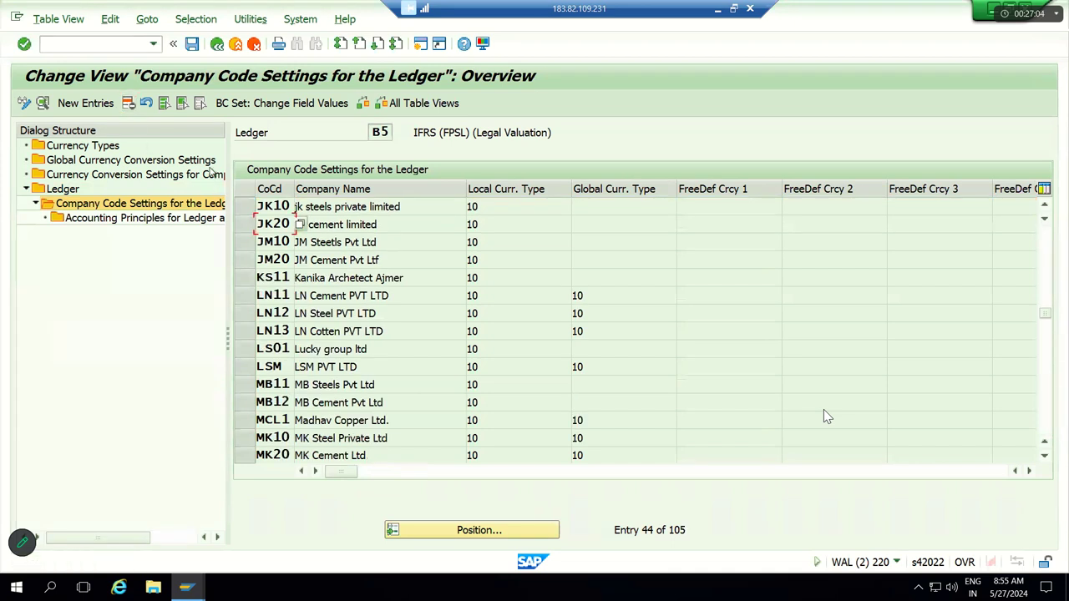
key("ctrl+s")
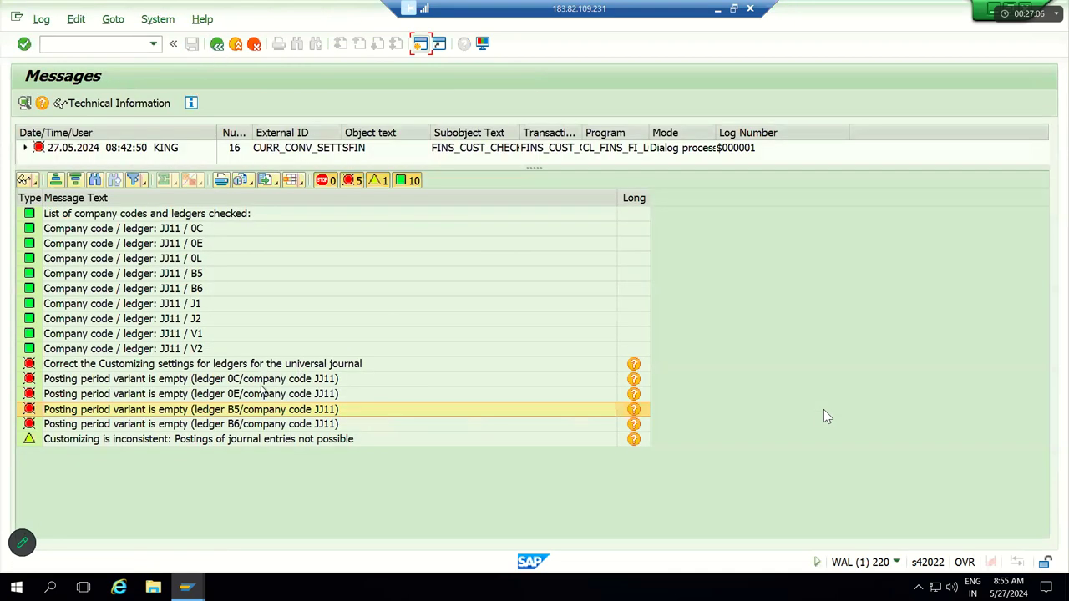
Step: Close the messages log and return to the Ledger overview
key("Down")
key("F3")
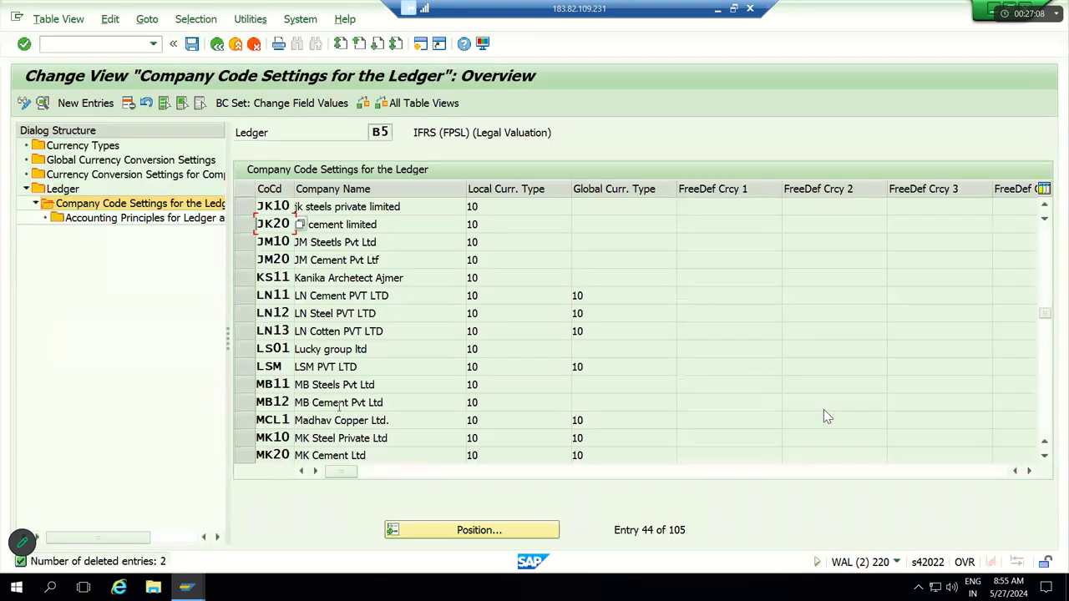
left_click(64, 189)
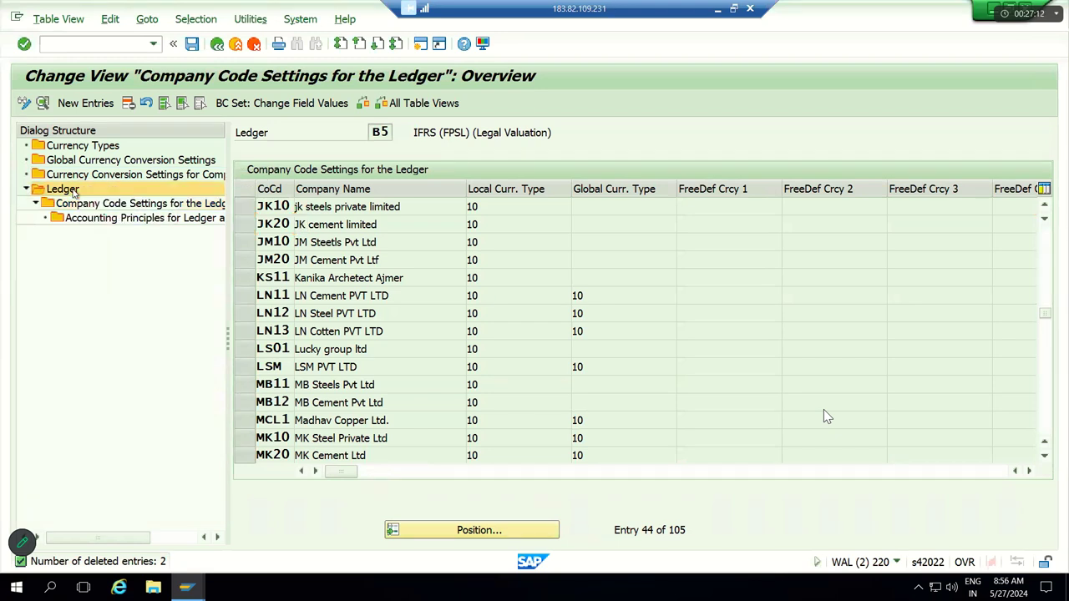
key("Return")
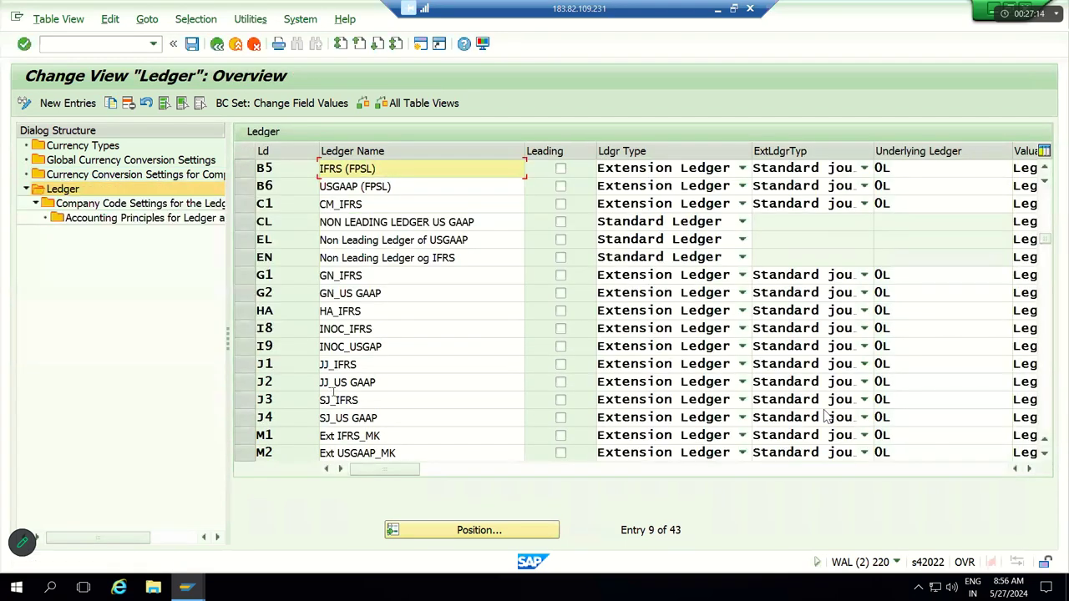
Step: Jump to ledger B6 and open its company code settings
left_click(476, 533)
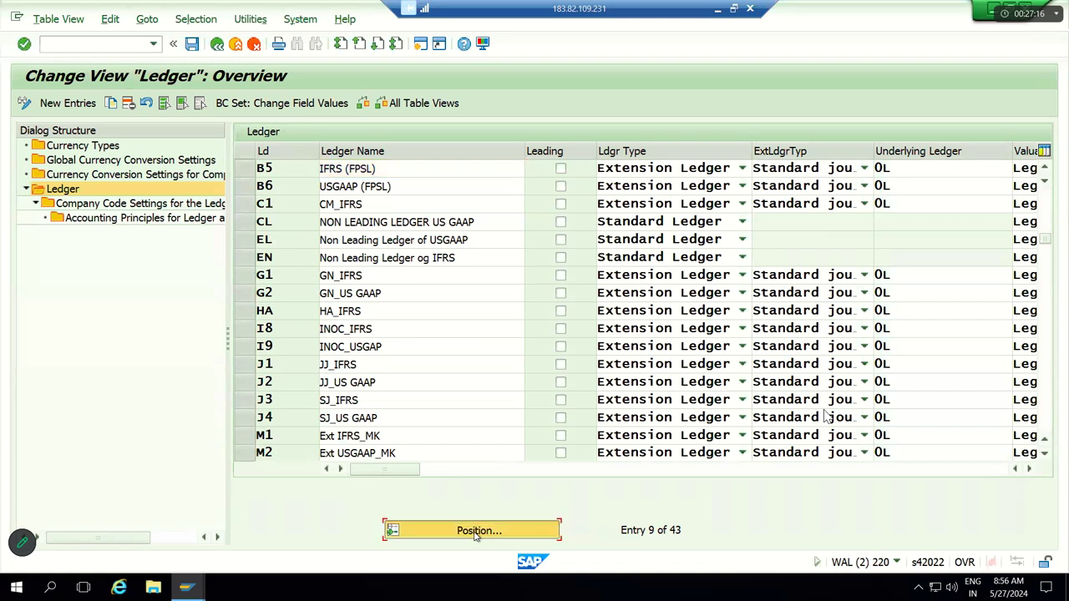
key("Return")
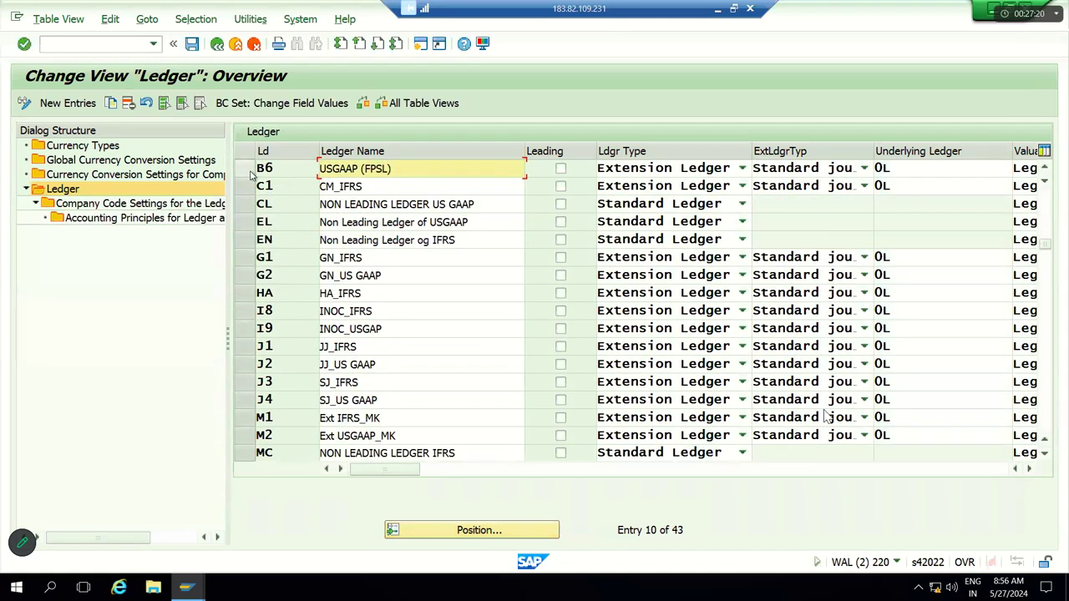
left_click(243, 167)
double_click(141, 206)
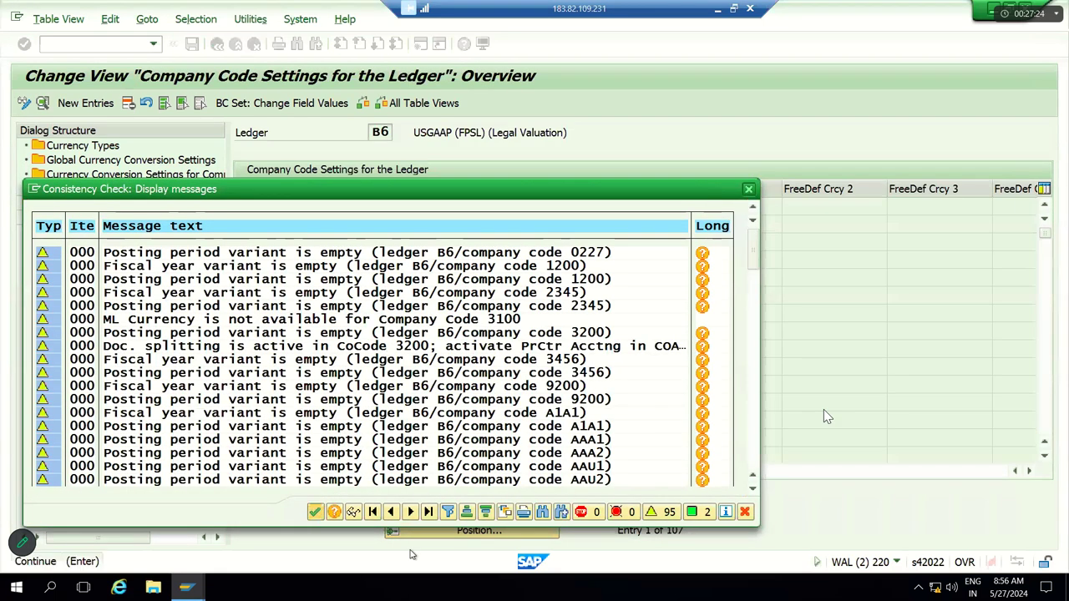
Step: Delete the JJ11 and JJ12 entries from ledger B6 and save
left_click(315, 511)
left_click(433, 537)
type("JJ11")
key("Return")
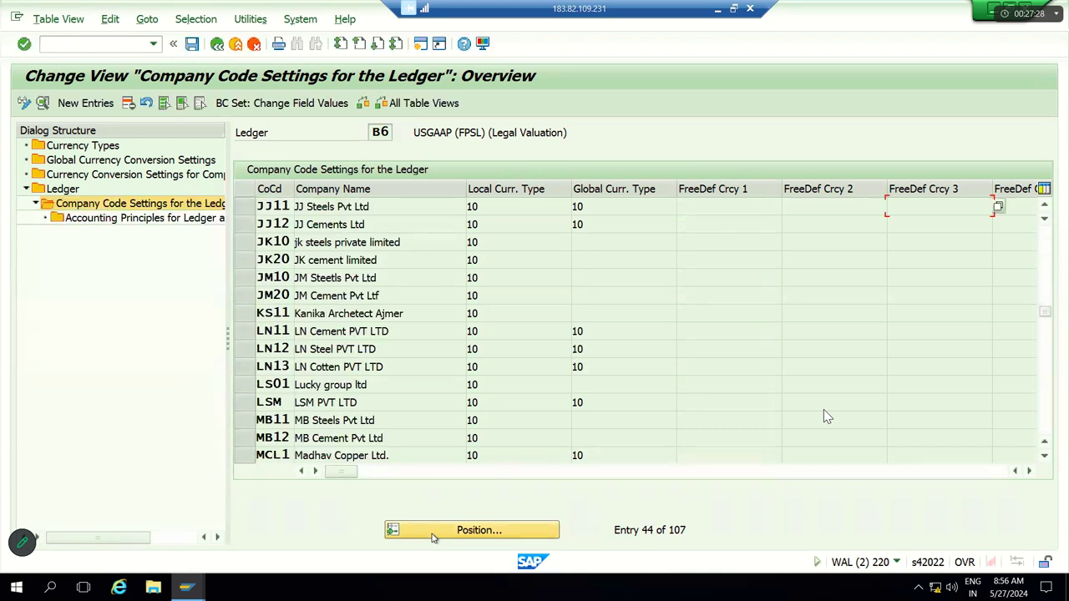
left_click(244, 207)
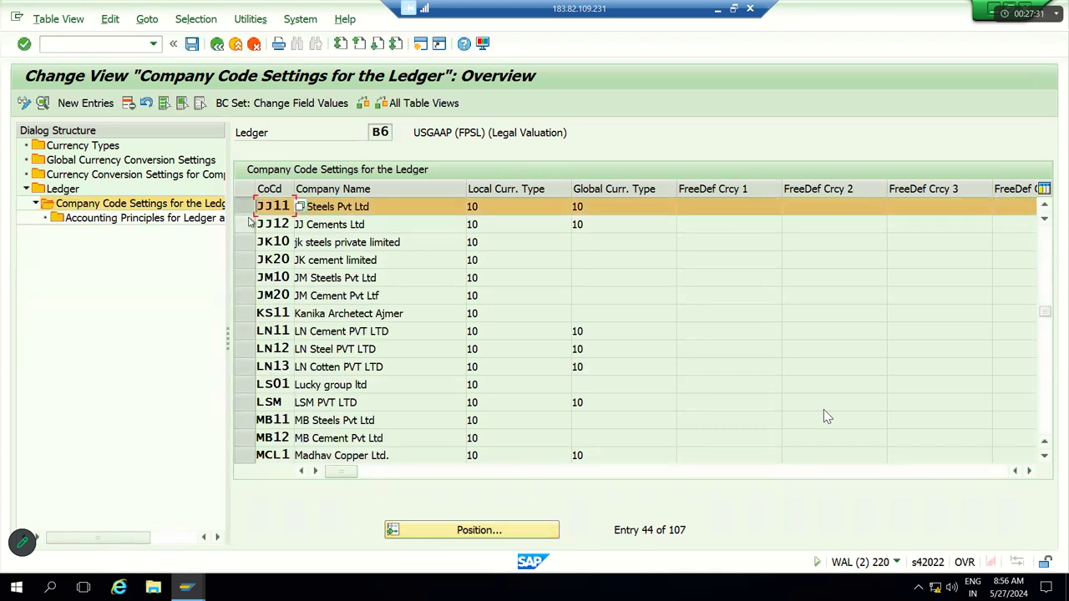
left_click(128, 103)
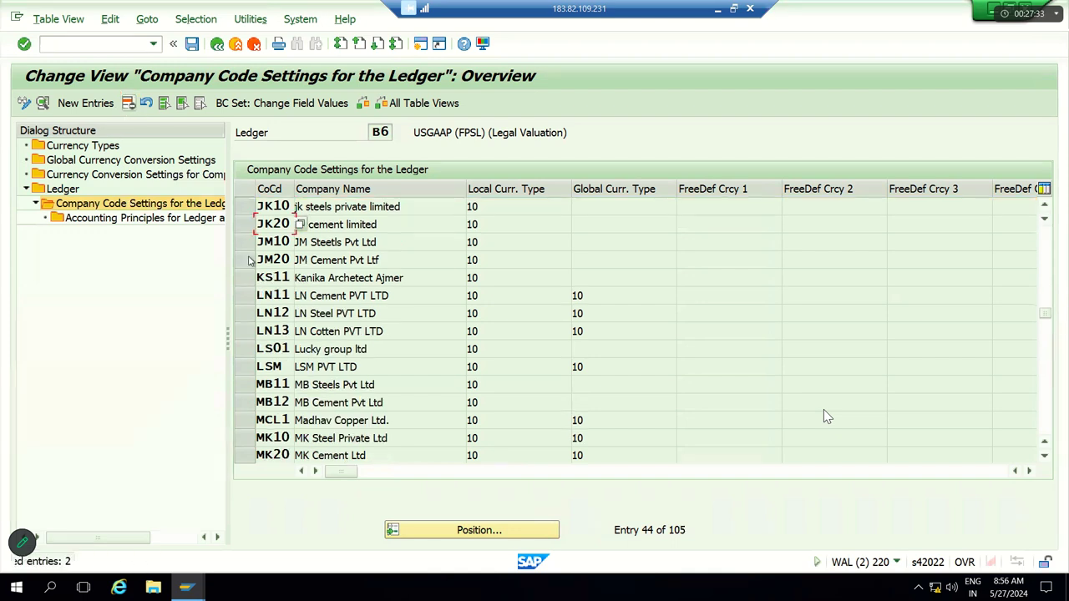
left_click(192, 43)
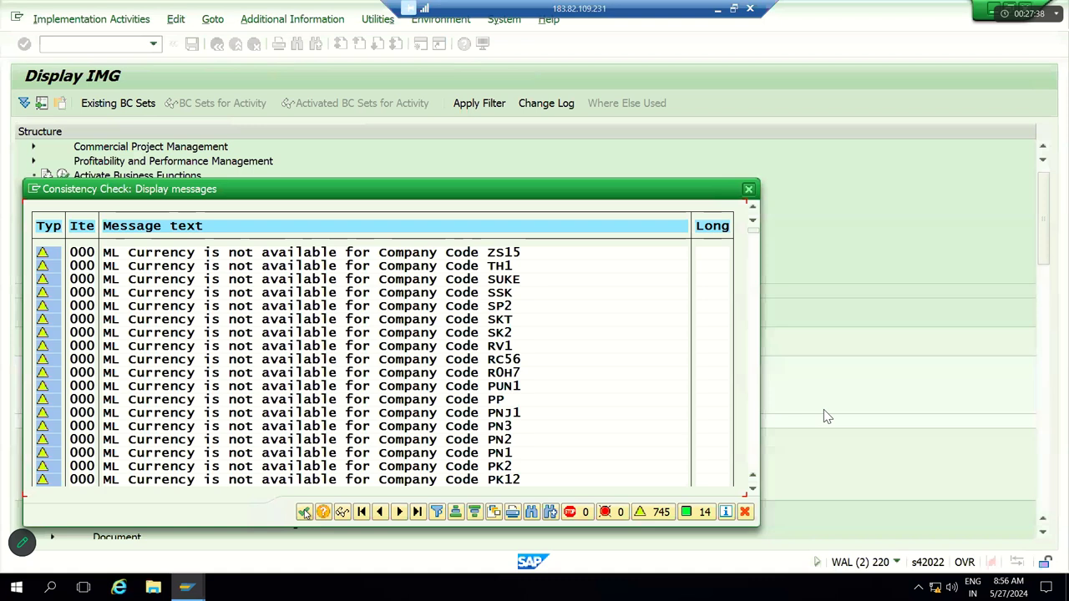
Step: Dismiss the consistency messages, confirm the customizing request, and back out to FB50
key("Return")
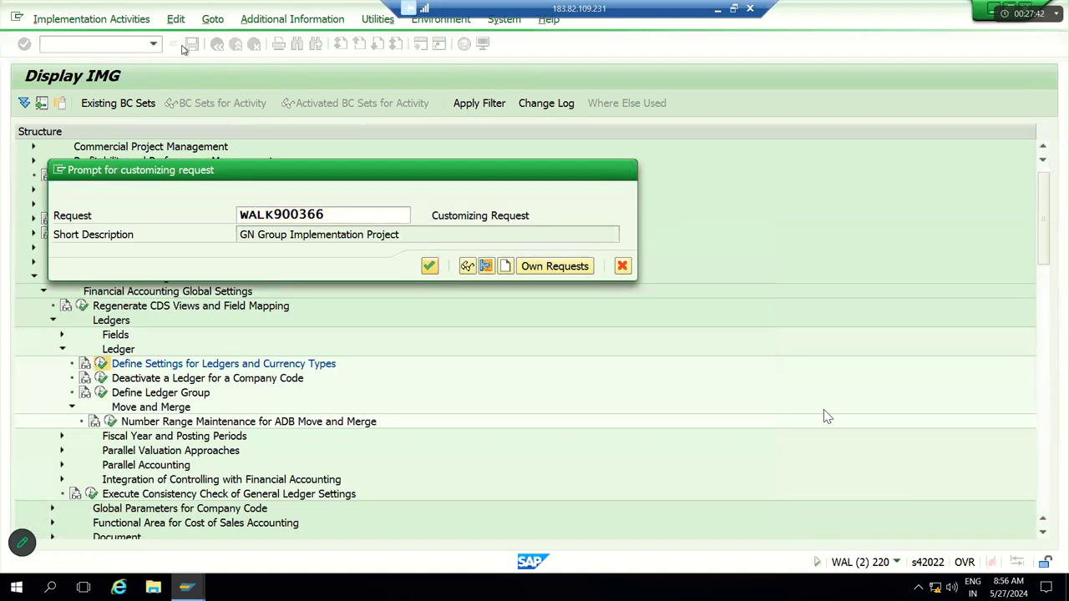
key("Return")
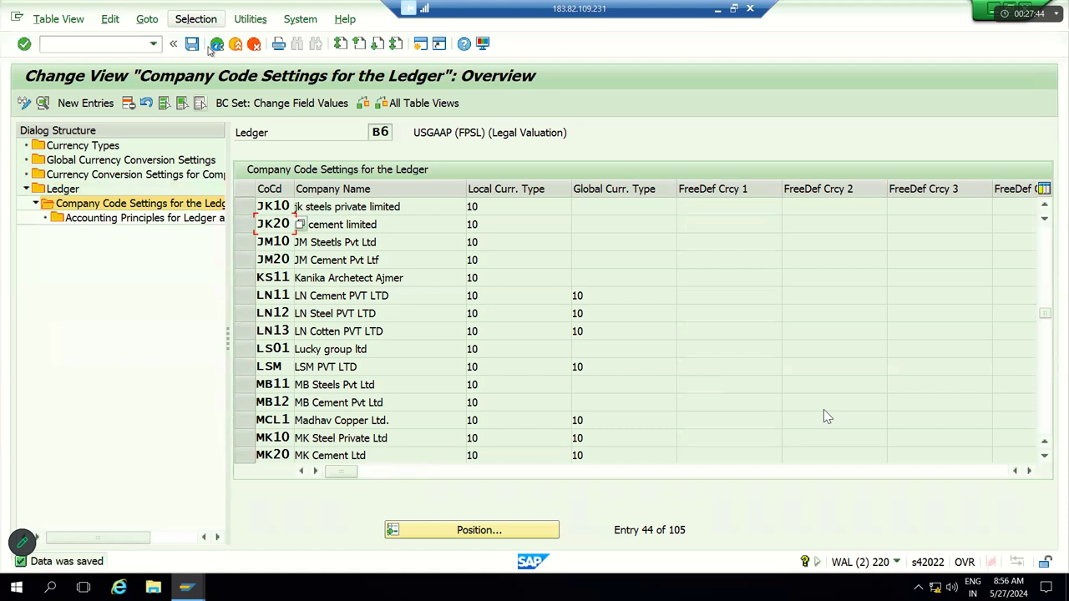
key("F3")
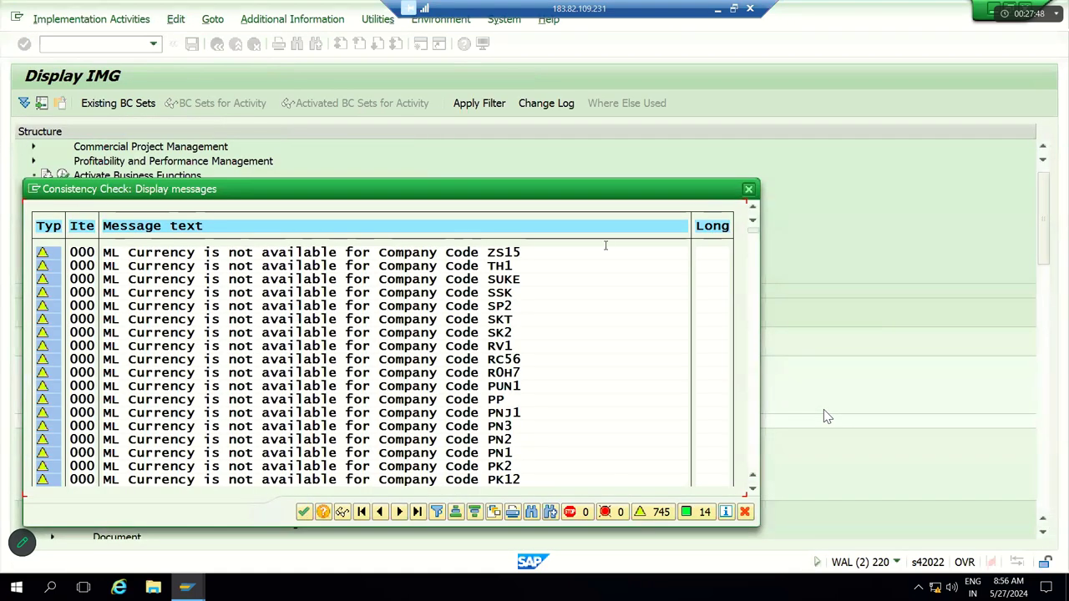
key("Return")
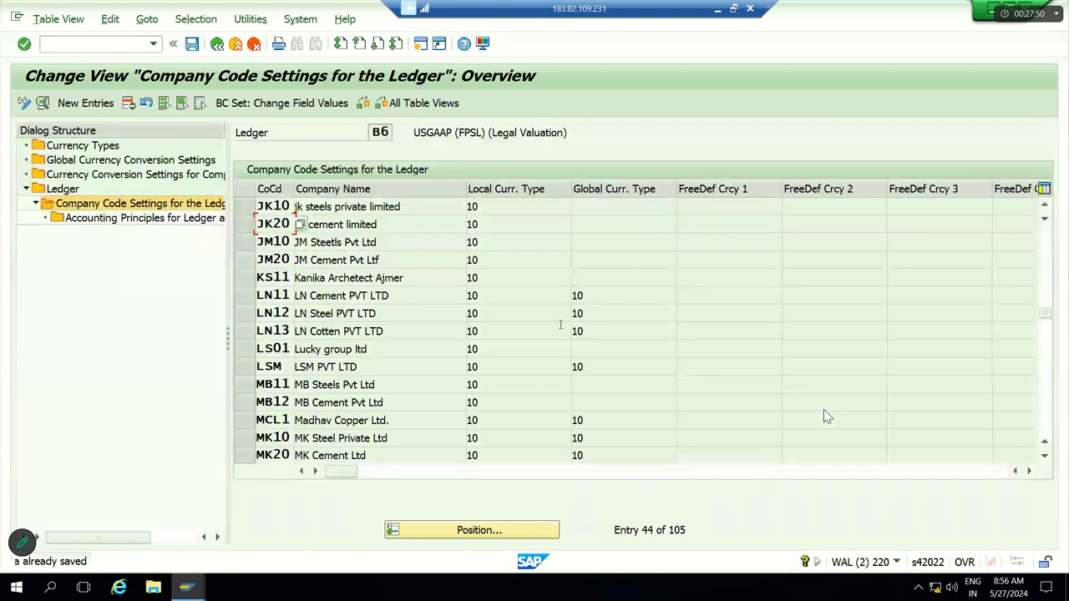
key("F3")
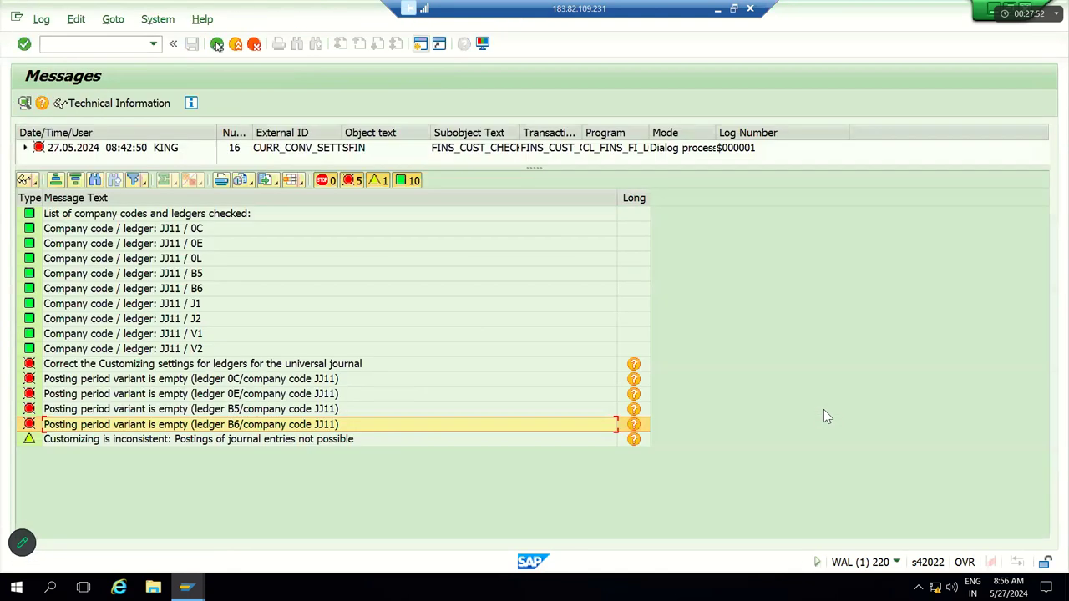
key("F3")
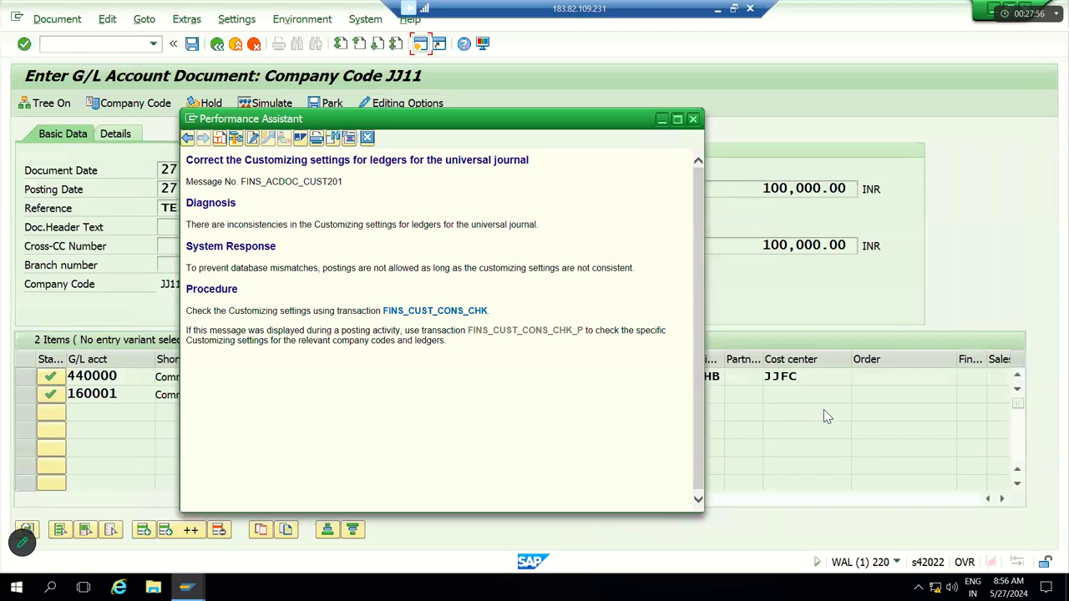
Step: Restart FB50 and enter document date 27.05.2024 with reference Testing
key("Escape")
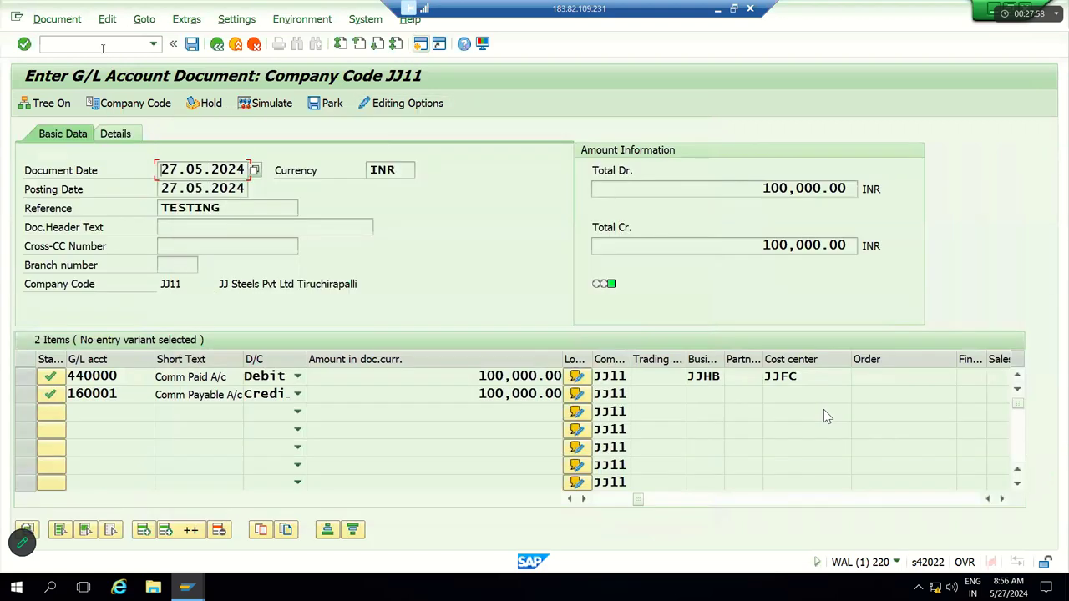
key("F3")
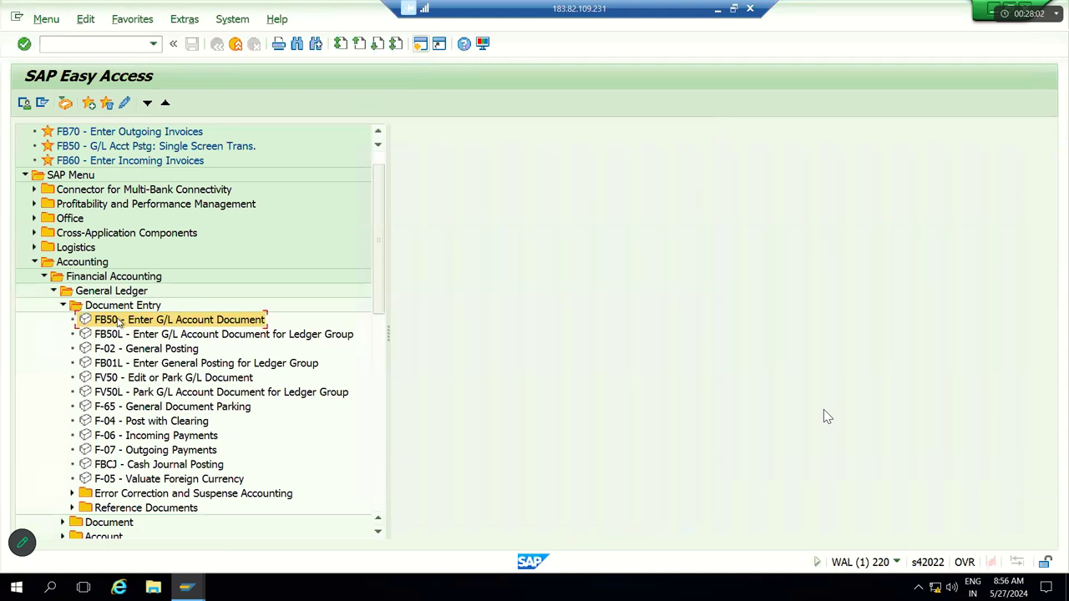
double_click(120, 321)
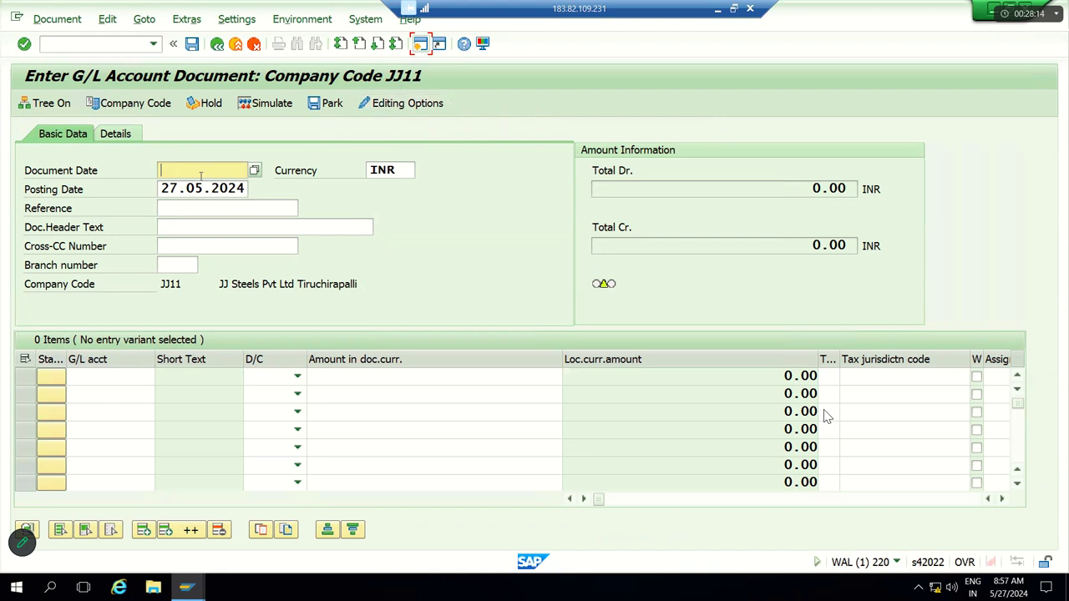
type("27.05.2024")
key("Tab")
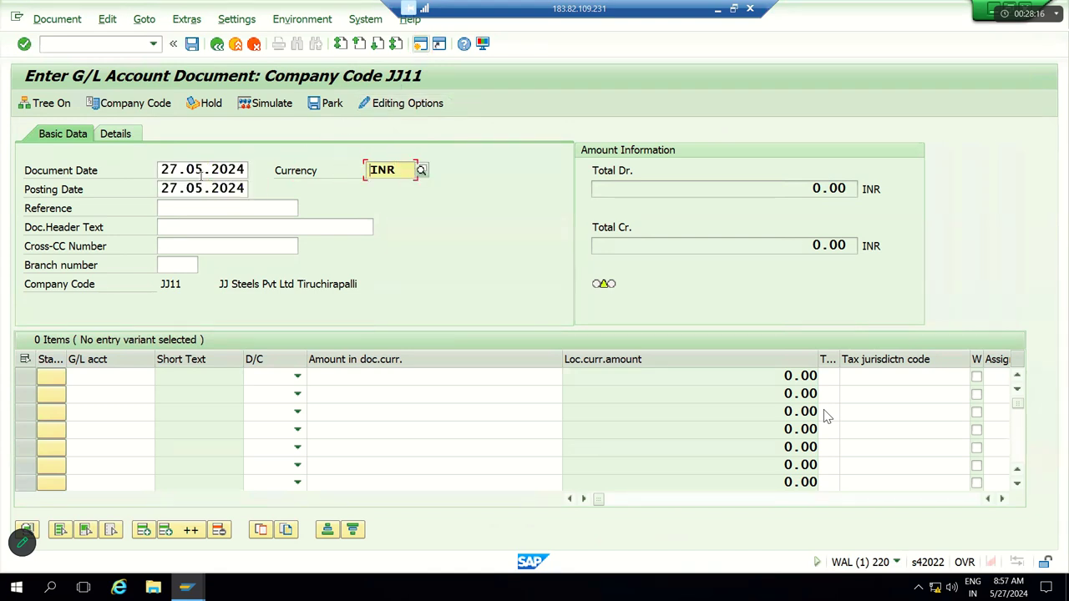
key("Tab")
key("Tab")
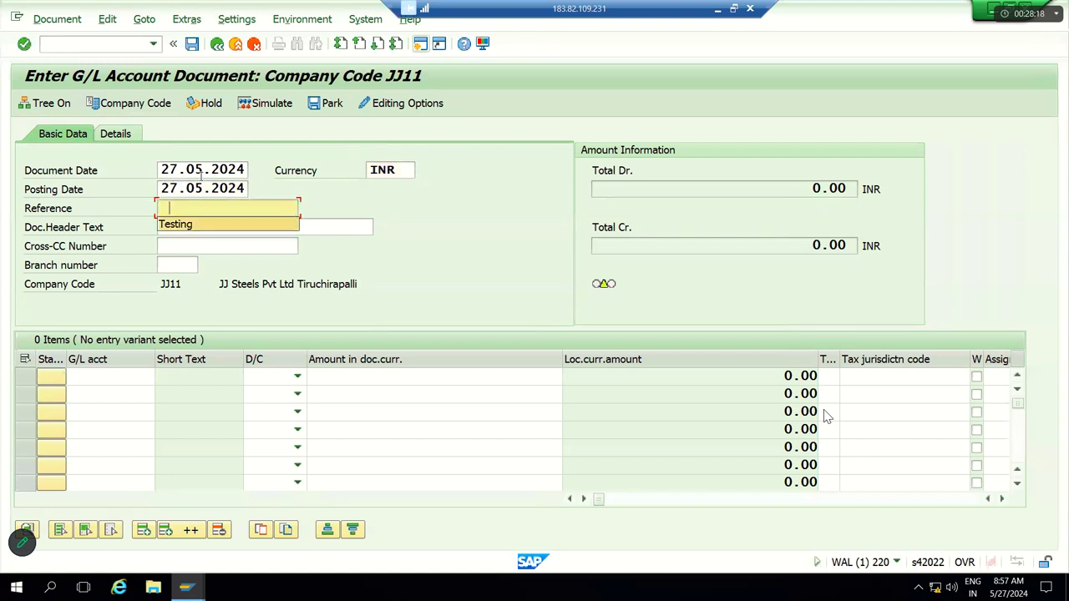
key("Down")
key("Return")
Step: Set line 1 to debit account 440000 and line 2 to credit account 160001
left_click(294, 376)
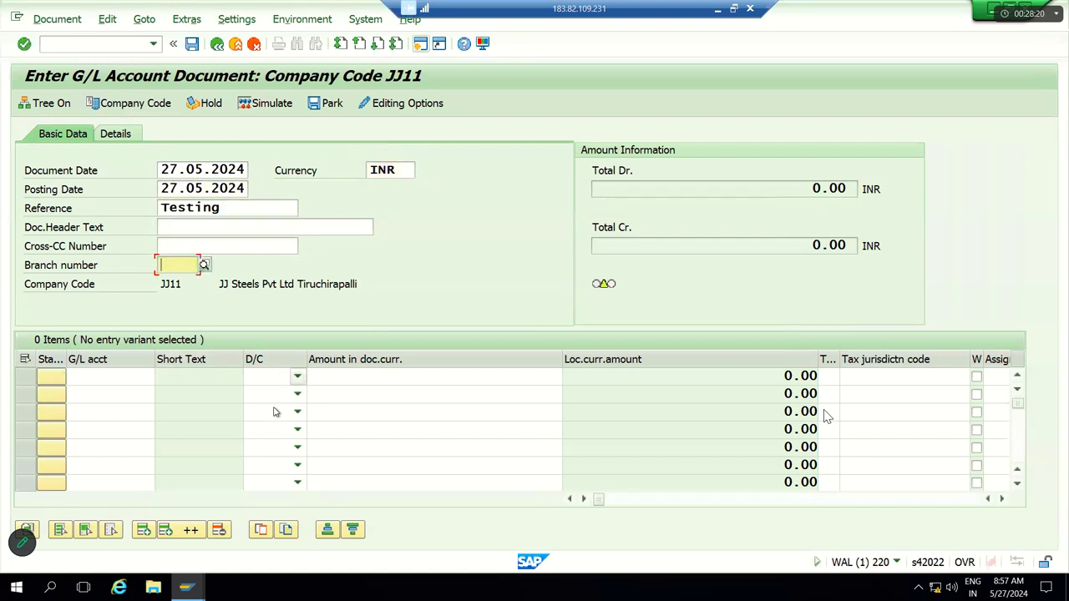
left_click(259, 407)
left_click(298, 411)
left_click(299, 396)
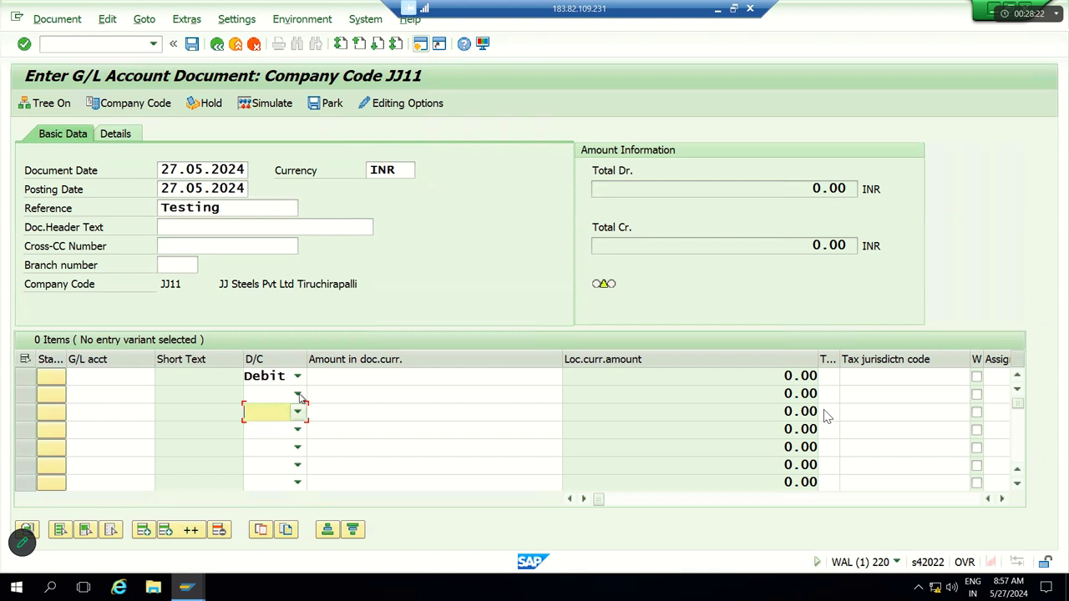
key("Return")
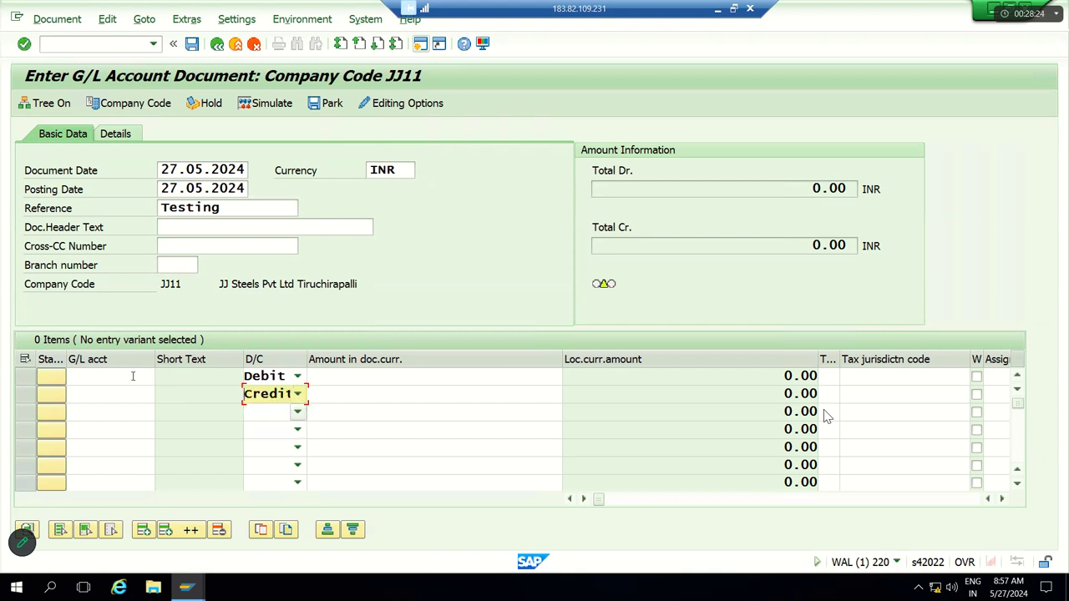
left_click(131, 377)
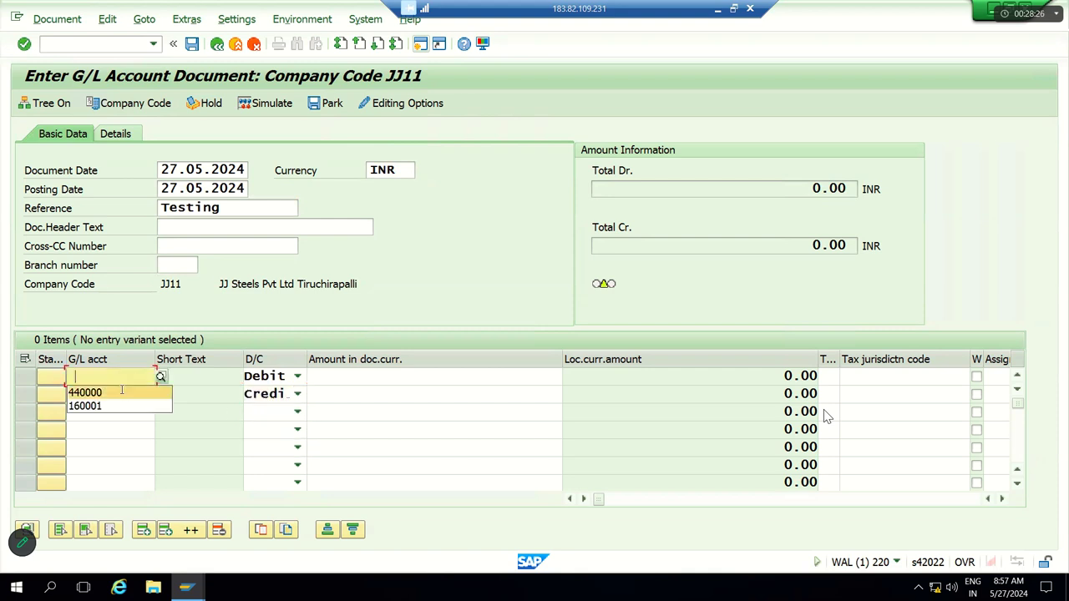
left_click(122, 392)
left_click(122, 393)
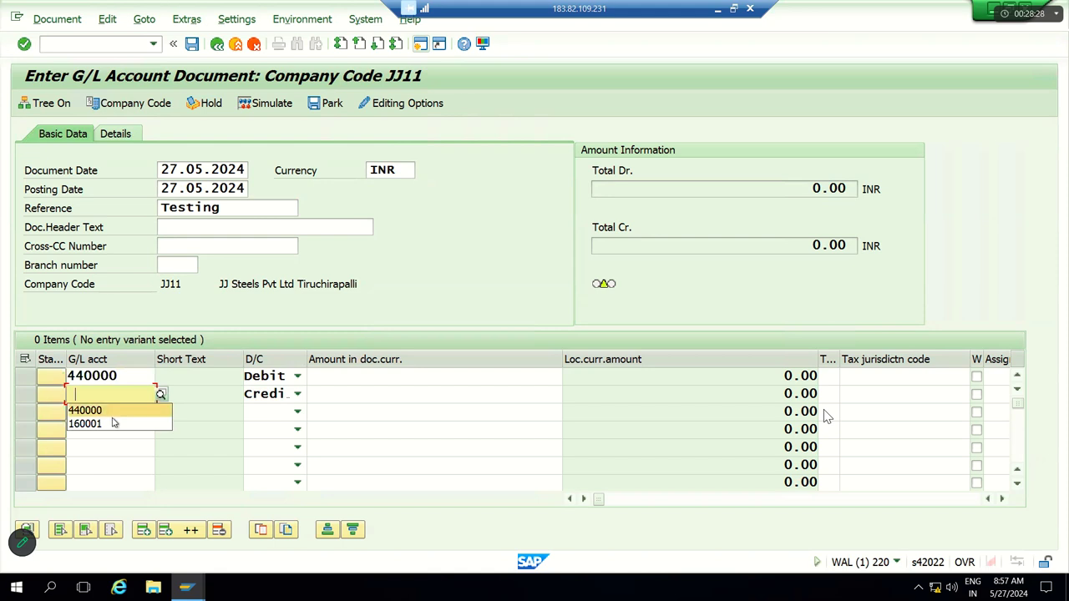
left_click(112, 422)
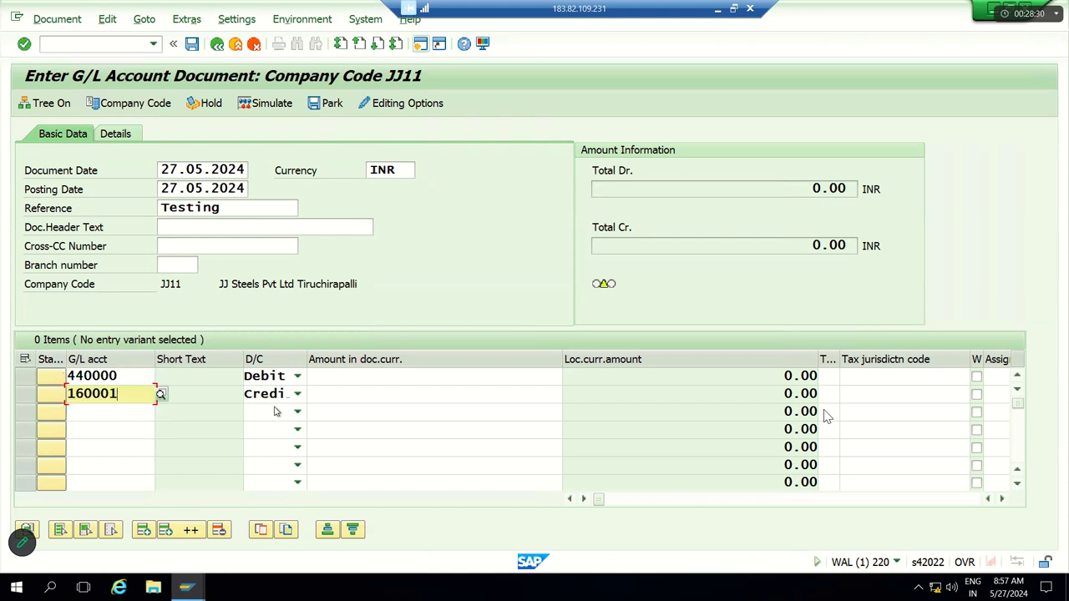
Step: Enter 100,000 on both lines, give line 1 cost center JJFC, and check totals
left_click(323, 380)
type("100")
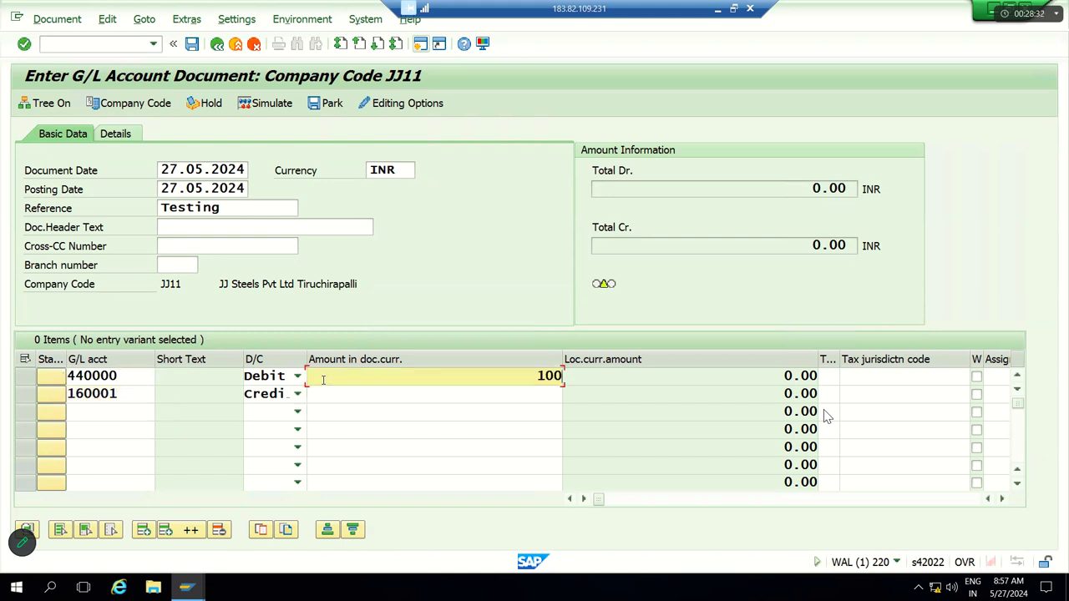
type("000")
key("Tab")
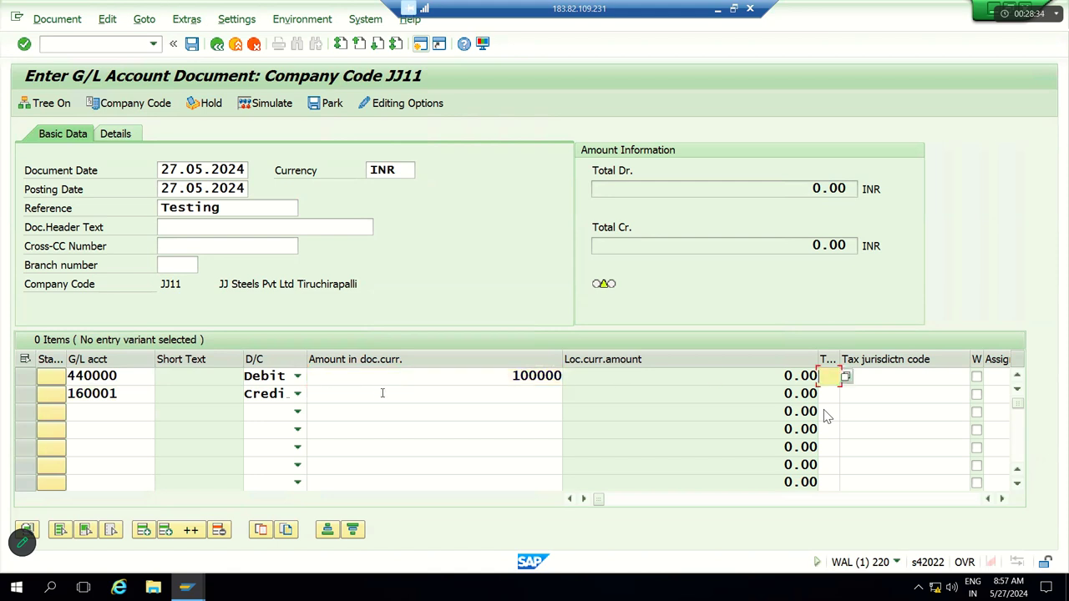
left_click(471, 396)
type("100000")
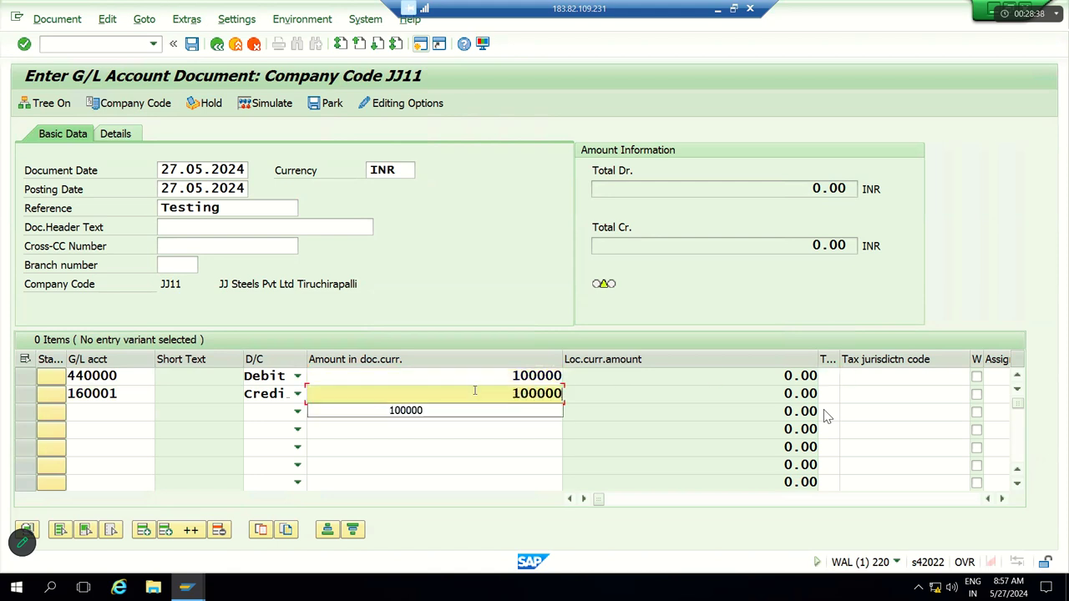
left_click(477, 376)
key("Tab")
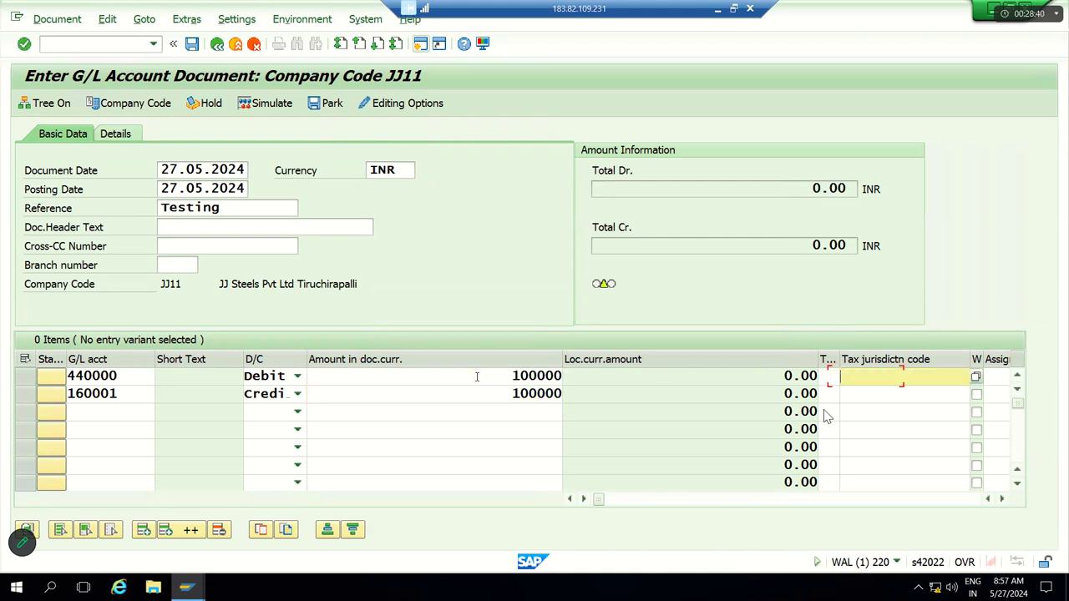
key("Tab")
key("Tab")
key("Tab")
key("Tab")
key("Tab")
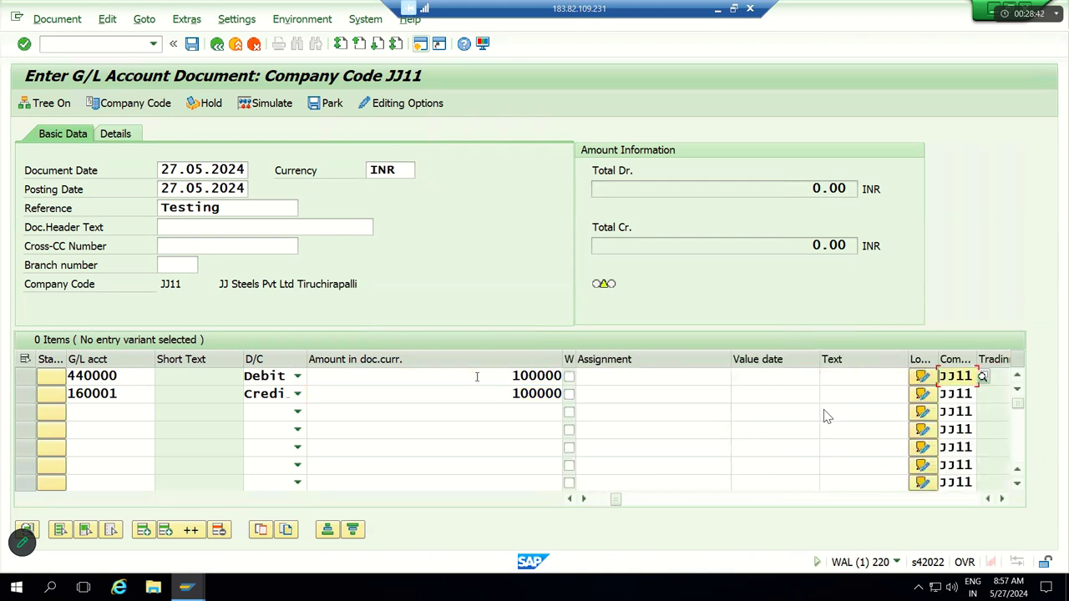
key("Tab")
key("Tab")
key("Tab")
key("Tab")
key("Down")
key("Tab")
key("Return")
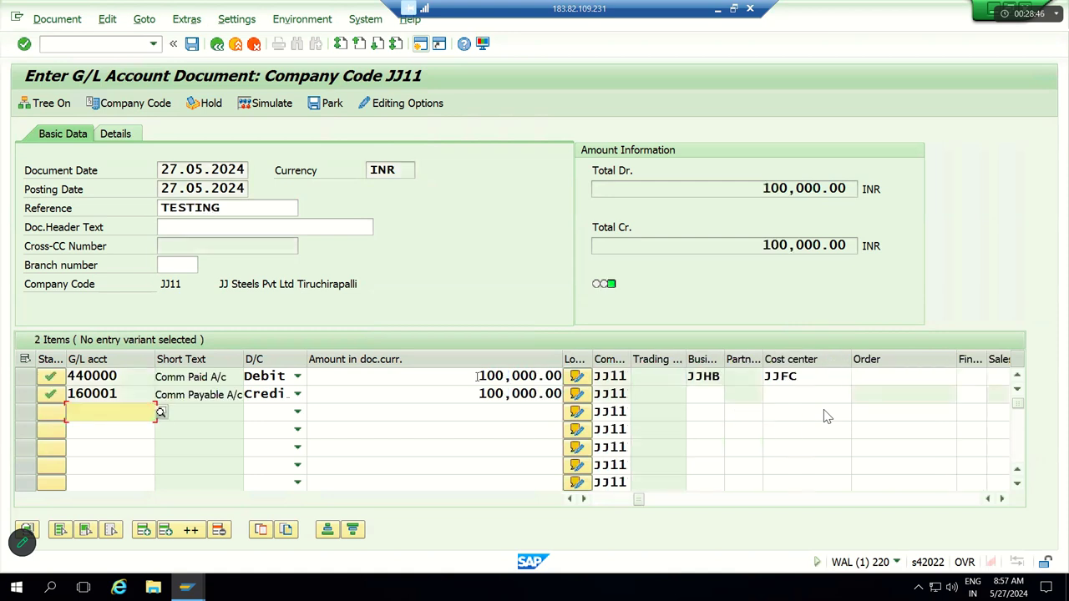
Step: Simulate the document overview, then post it as document 100000000
left_click(273, 104)
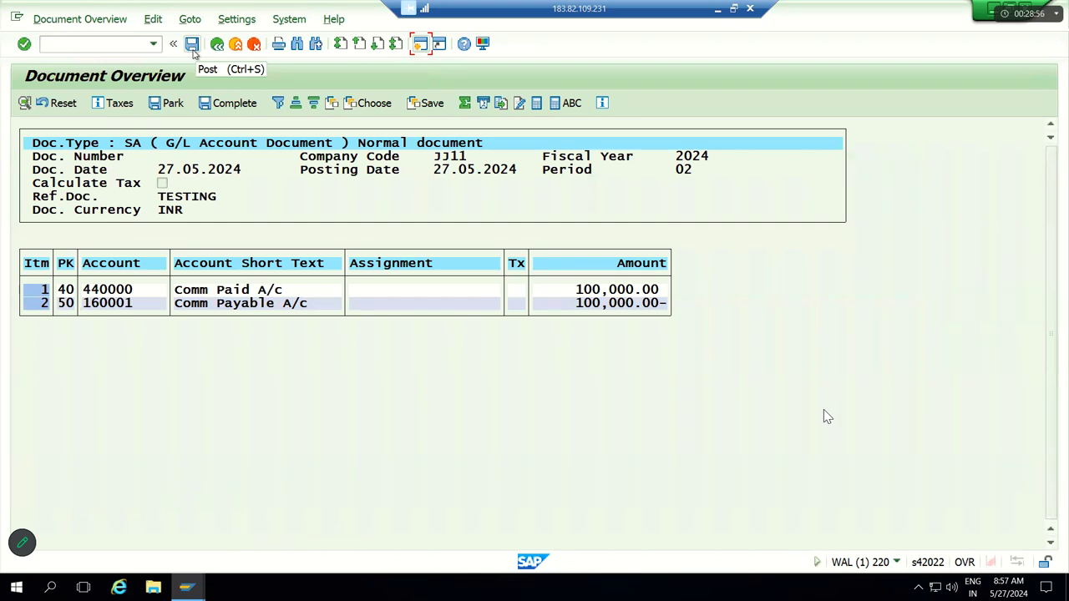
left_click(192, 48)
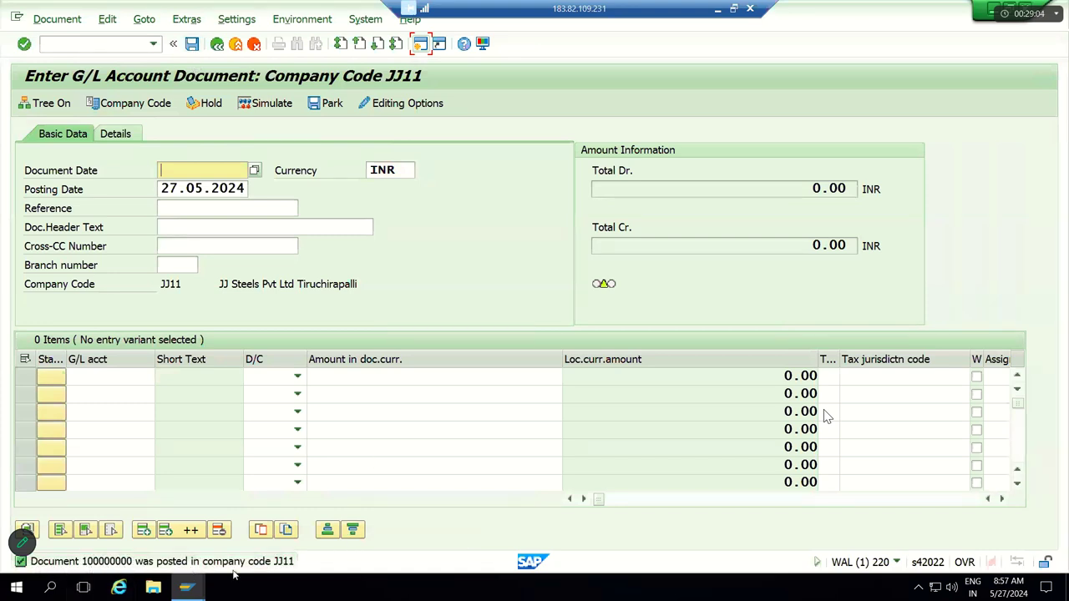
Step: Display the posted document and review its header details
left_click(61, 19)
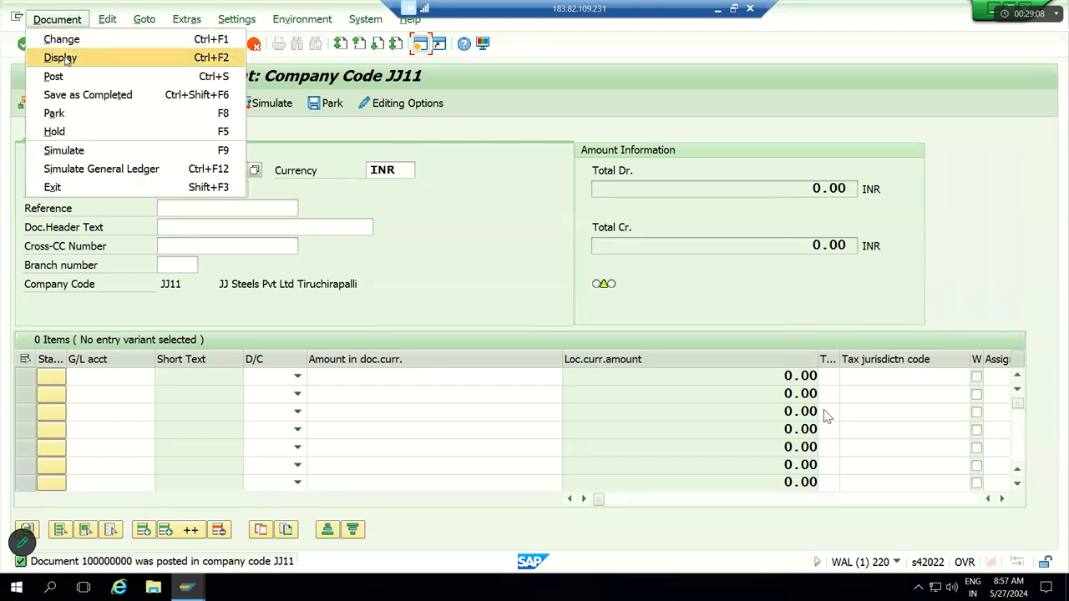
left_click(64, 58)
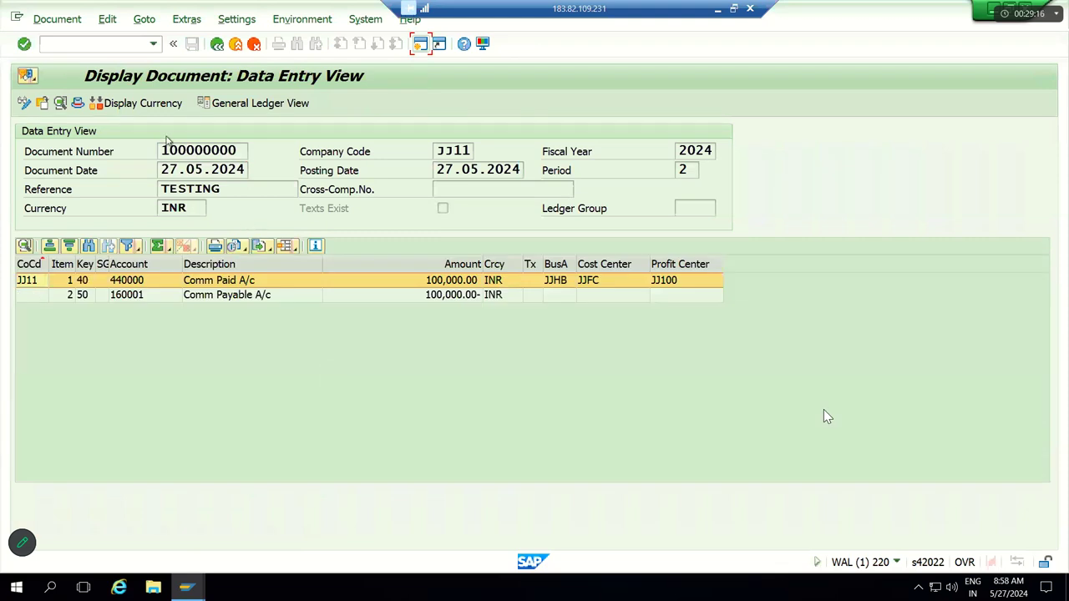
left_click(78, 103)
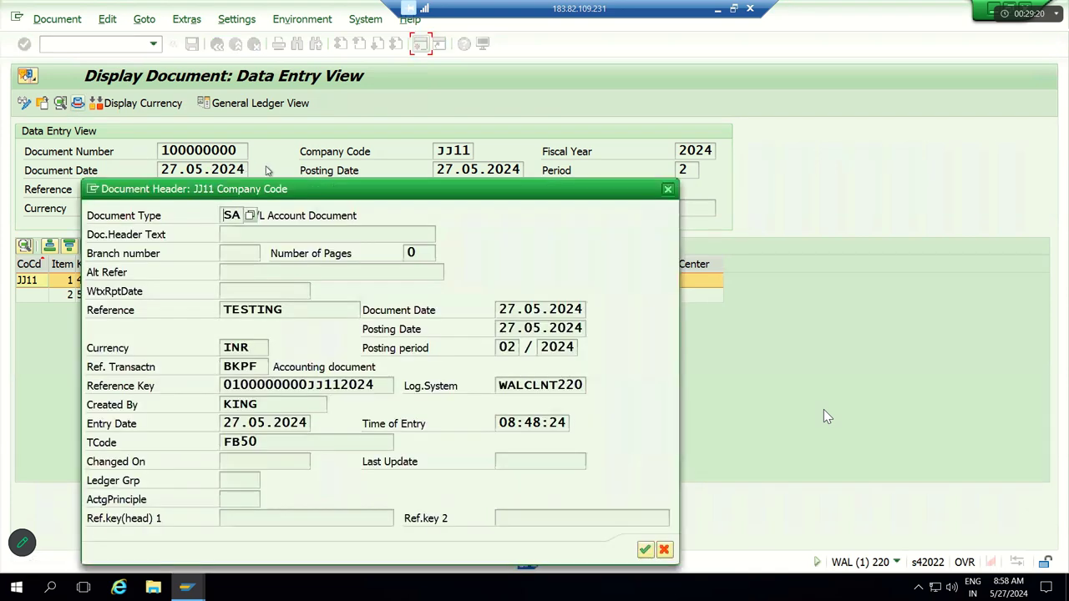
left_click_drag(675, 119, 742, 93)
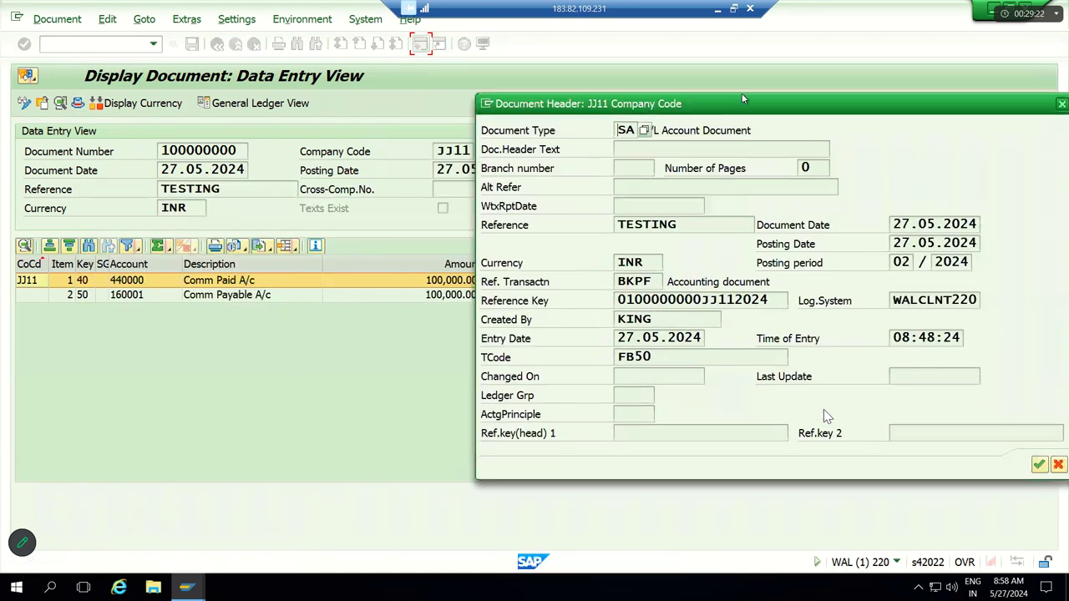
key("shift+End")
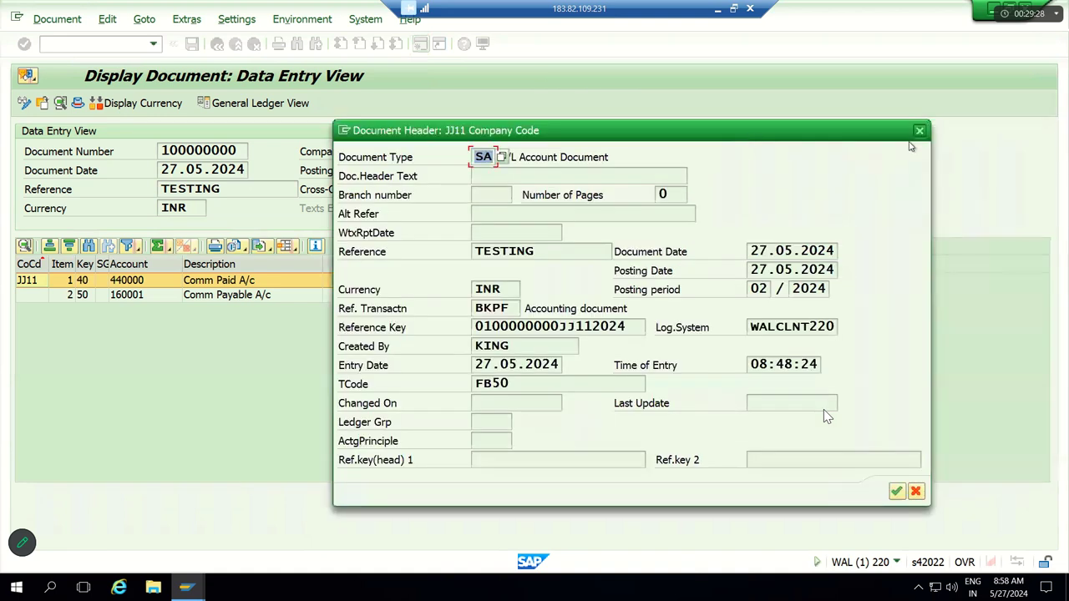
left_click(921, 131)
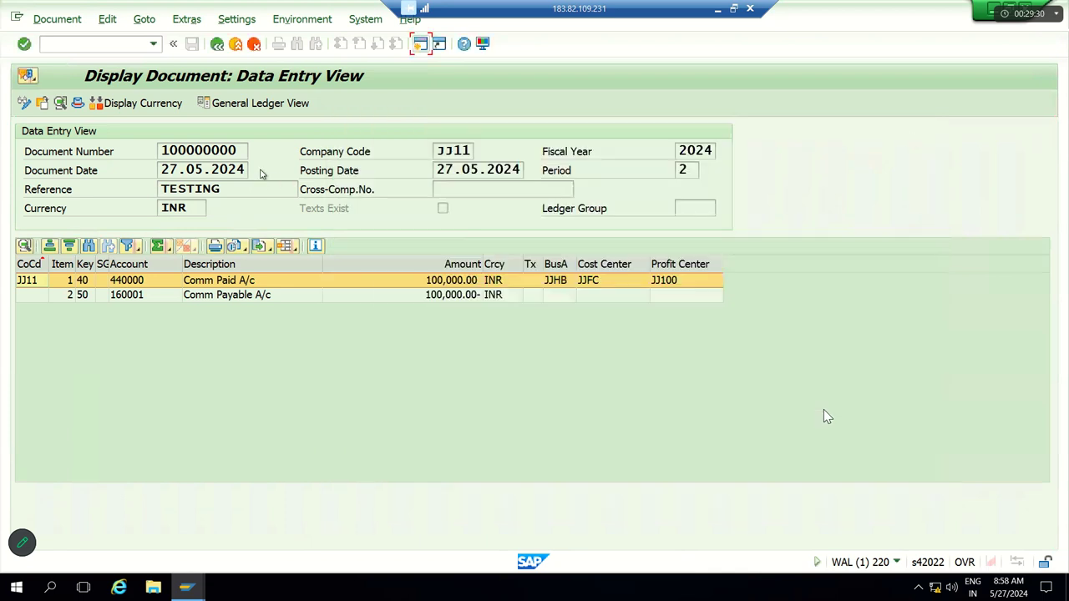
Step: Review document 100000000's two line items, then switch to the General Ledger View
left_click_drag(148, 151, 129, 152)
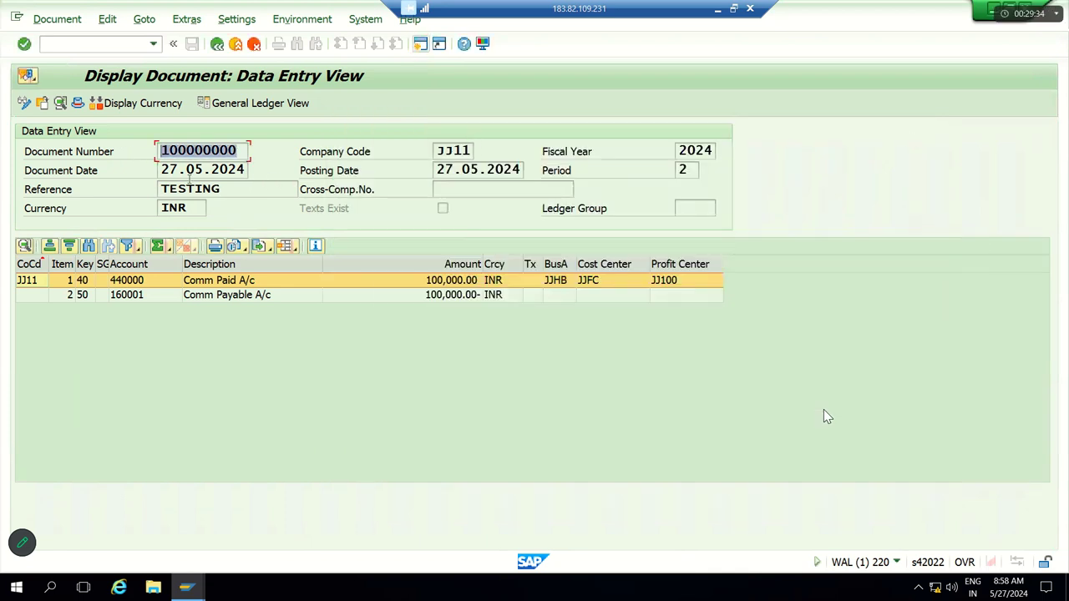
left_click(247, 307)
left_click(248, 297)
left_click(249, 282)
left_click(249, 296)
left_click(249, 282)
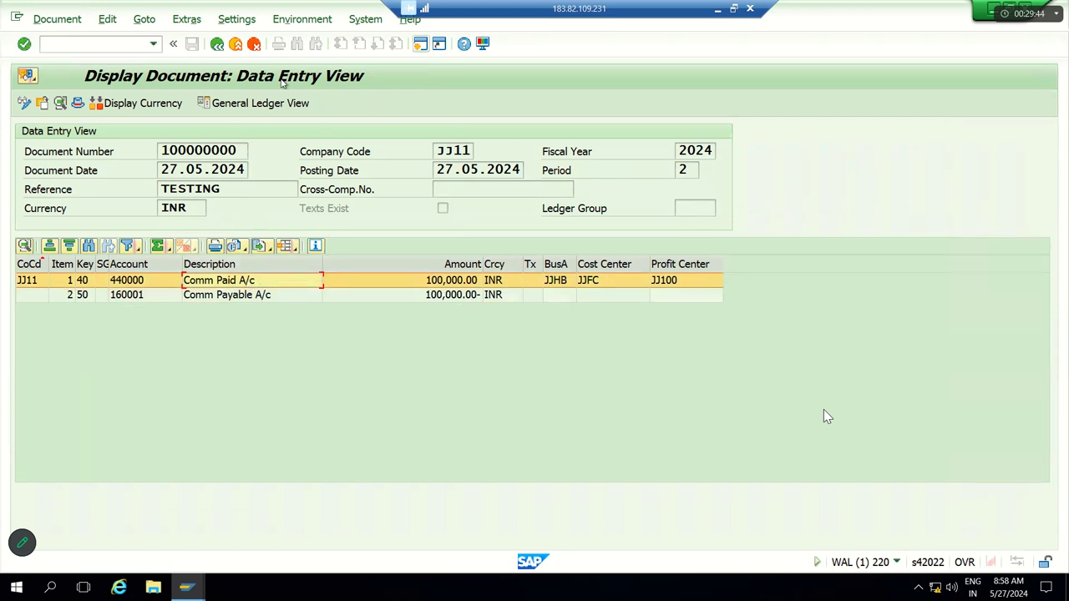
left_click(261, 102)
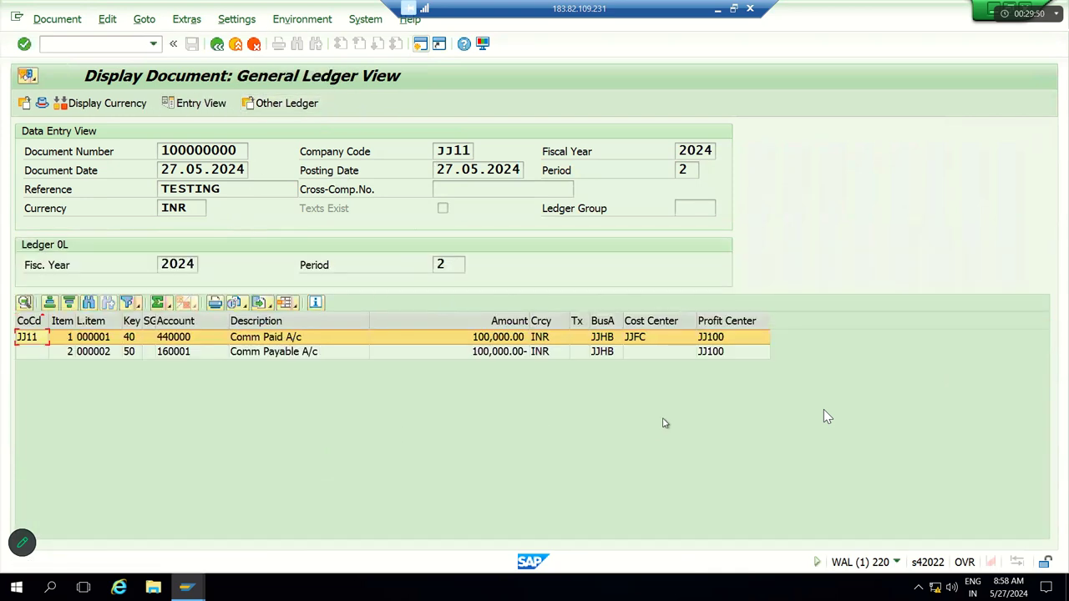
Step: Check business area JJHB and profit center JJ100 on both lines, then open Change Layout
left_click(716, 324)
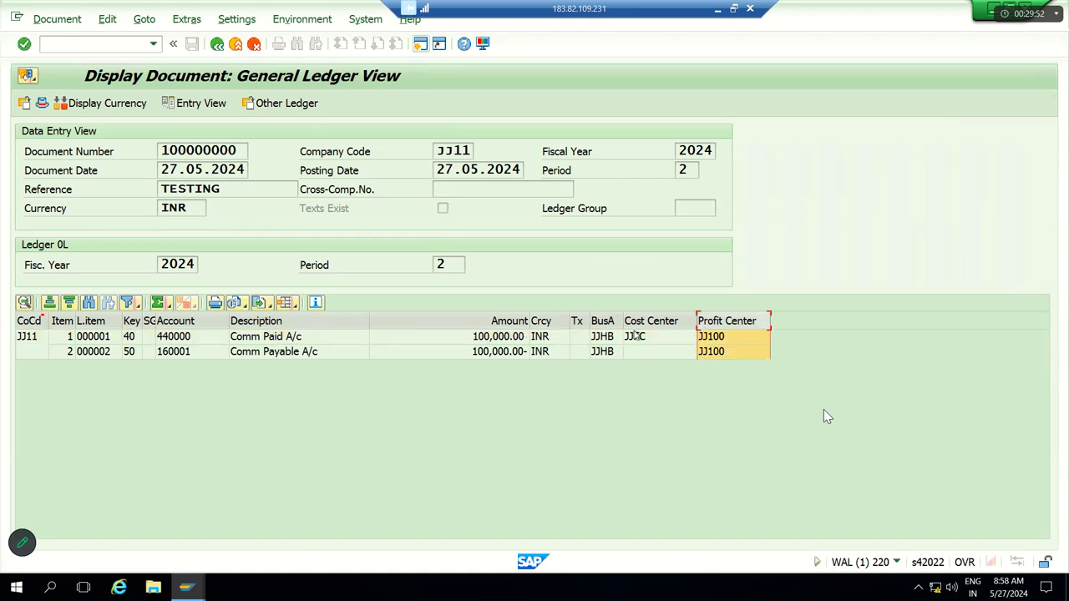
left_click(604, 322)
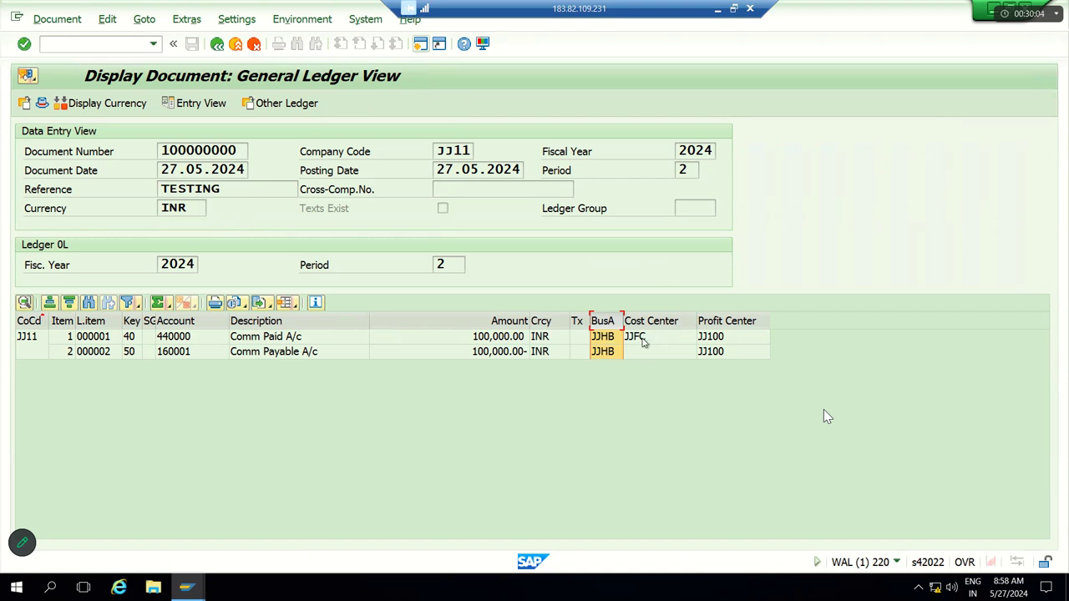
left_click(727, 338)
left_click(727, 352)
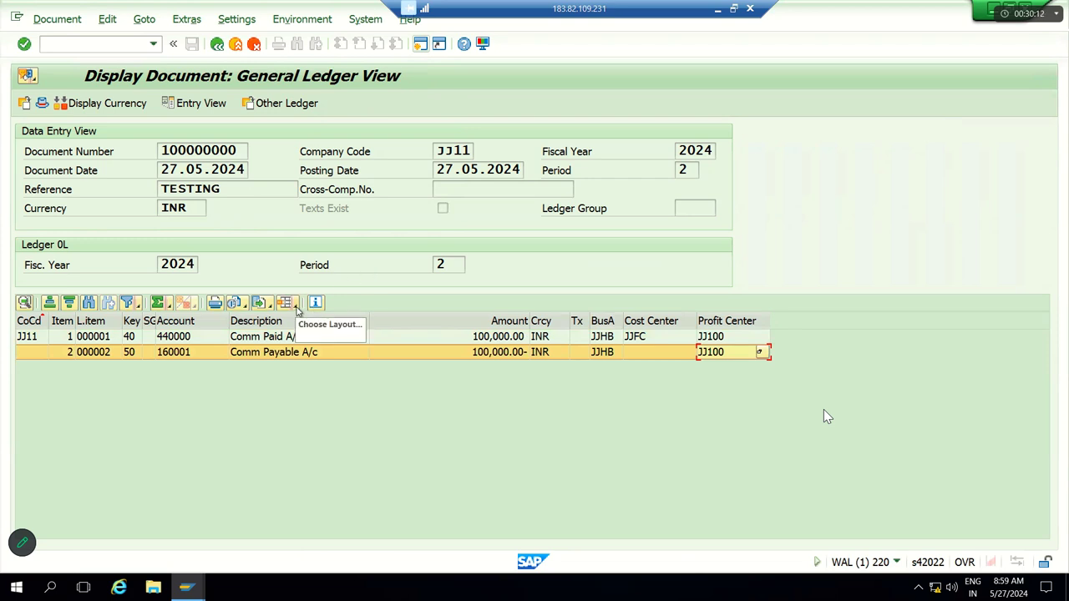
left_click(296, 307)
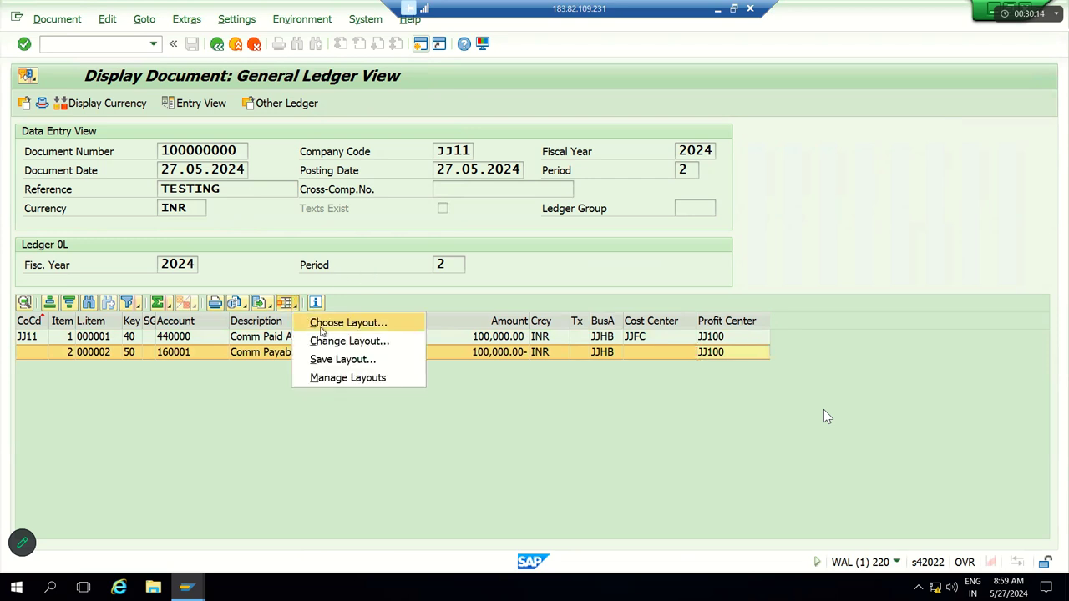
left_click(334, 341)
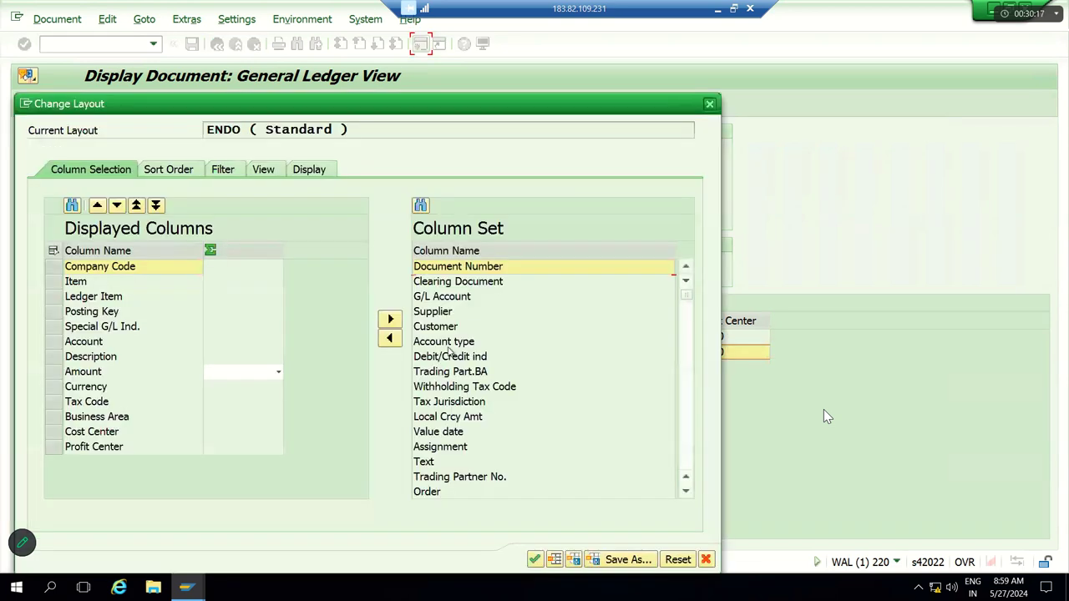
Step: Move Segment from the column set into the displayed columns and apply the layout
left_click(442, 359)
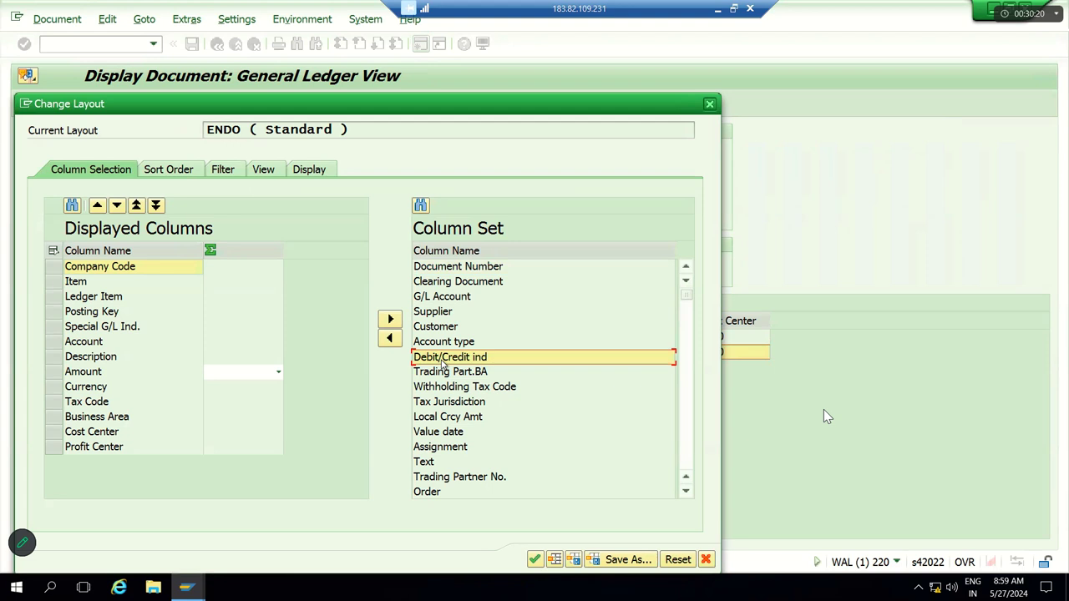
key("Page_Down")
key("Page_Down")
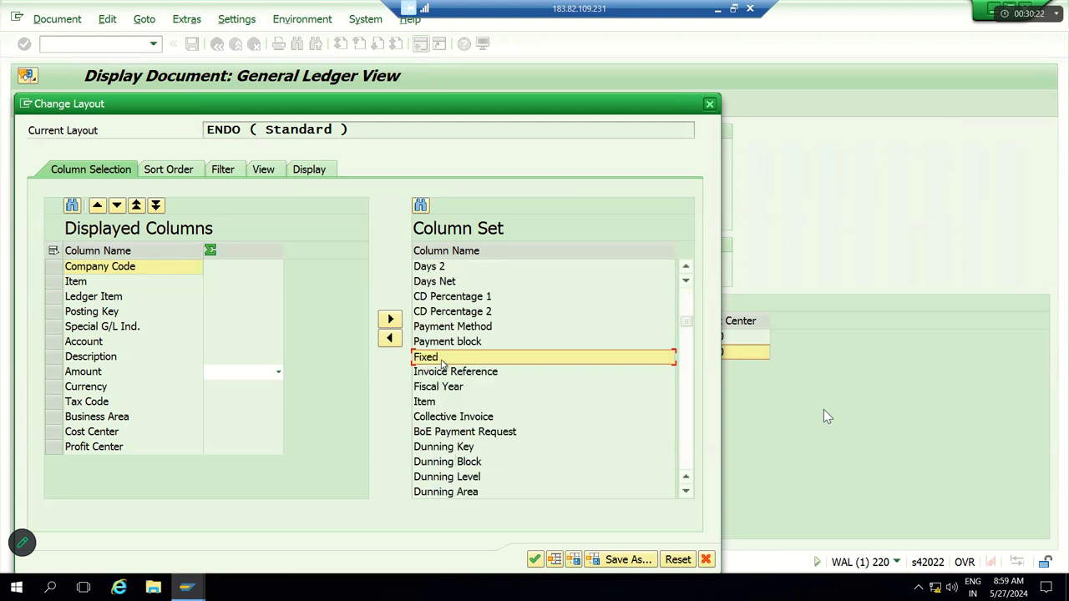
key("Page_Down")
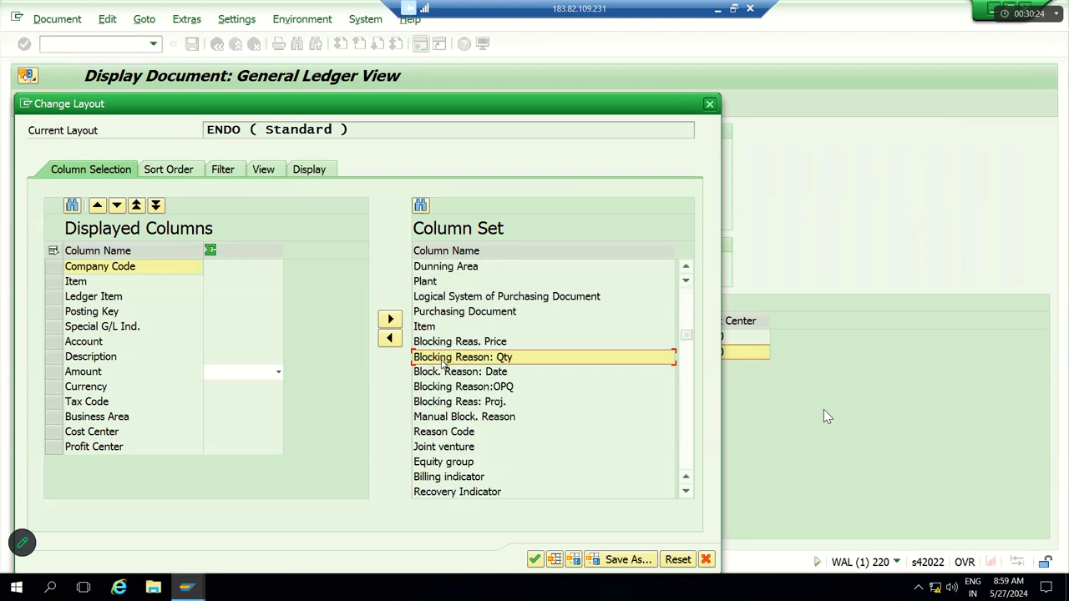
key("Page_Down")
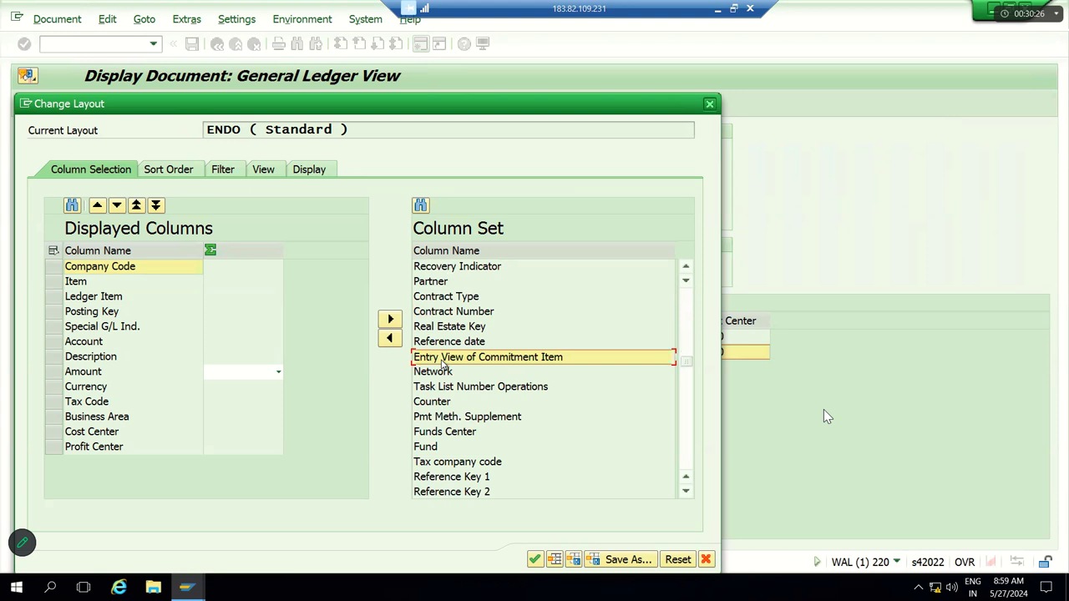
key("Page_Down")
key("Page_Down")
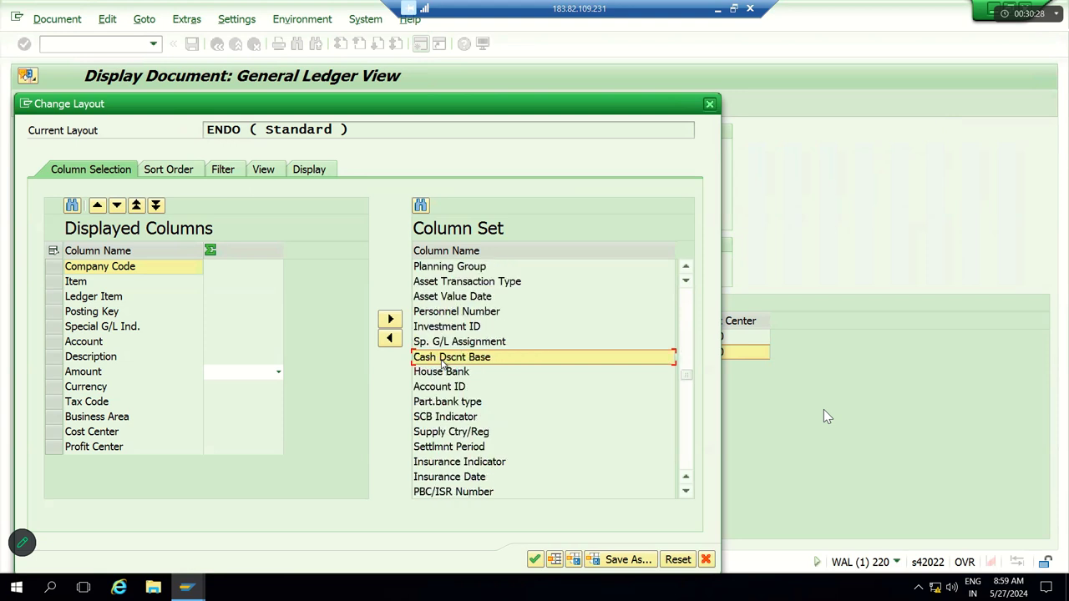
key("Page_Down")
key("Page_Down")
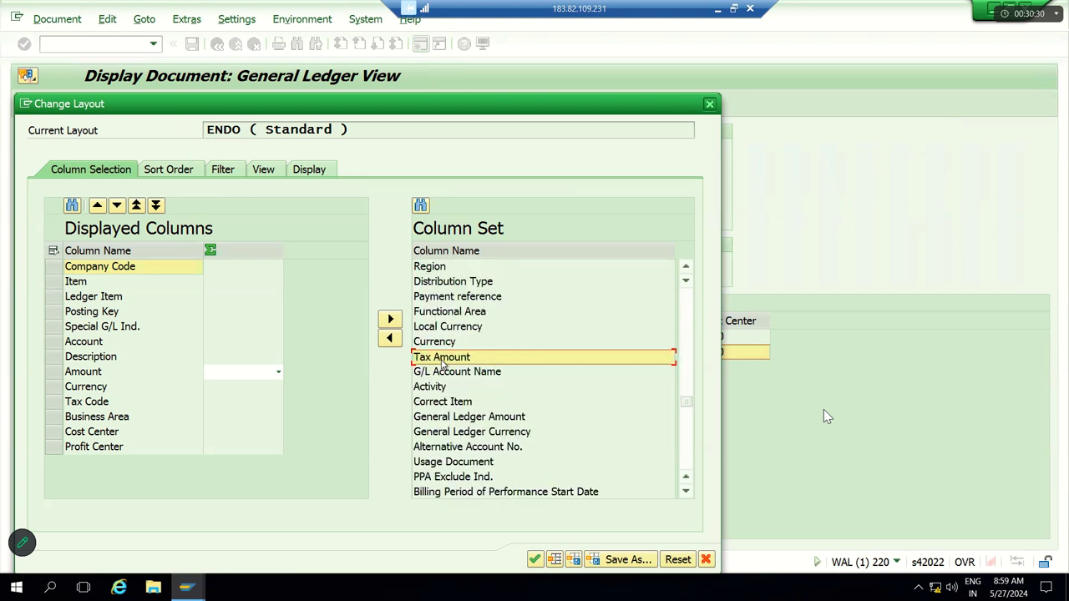
key("Page_Down")
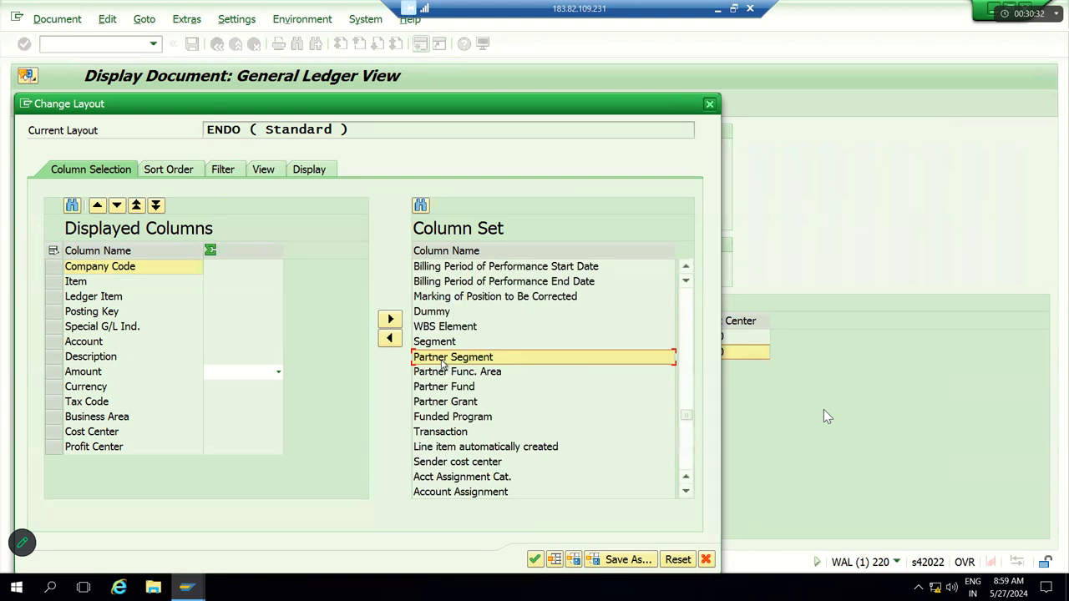
left_click(432, 344)
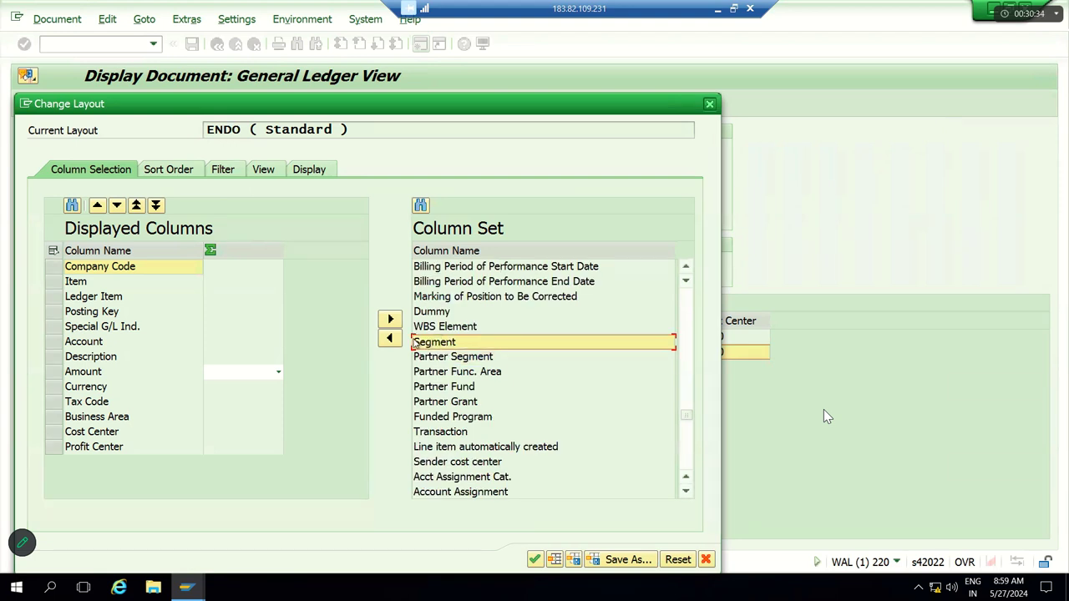
left_click(390, 338)
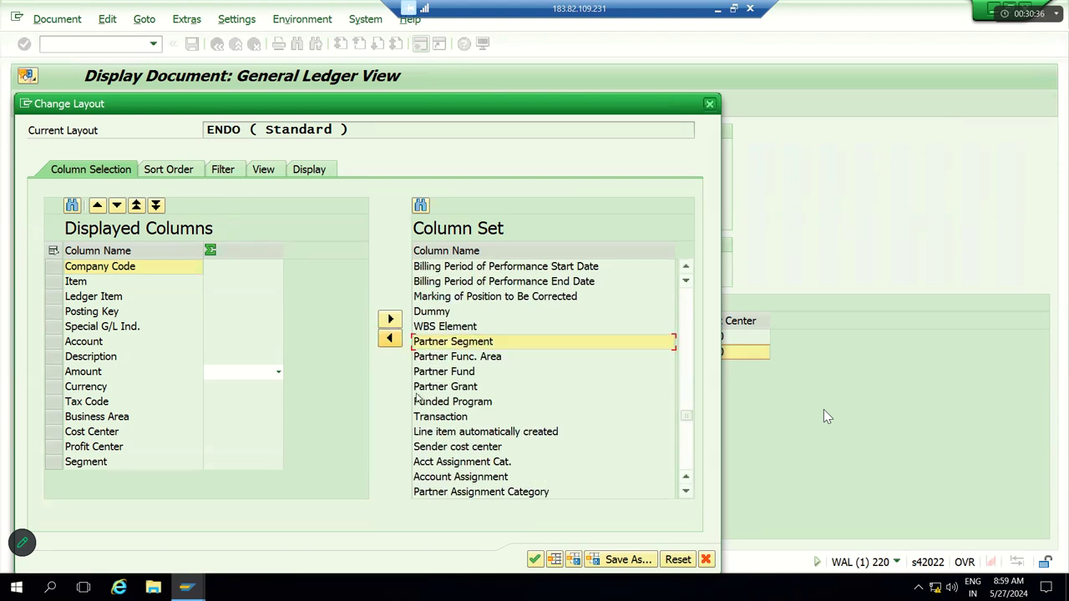
left_click(534, 559)
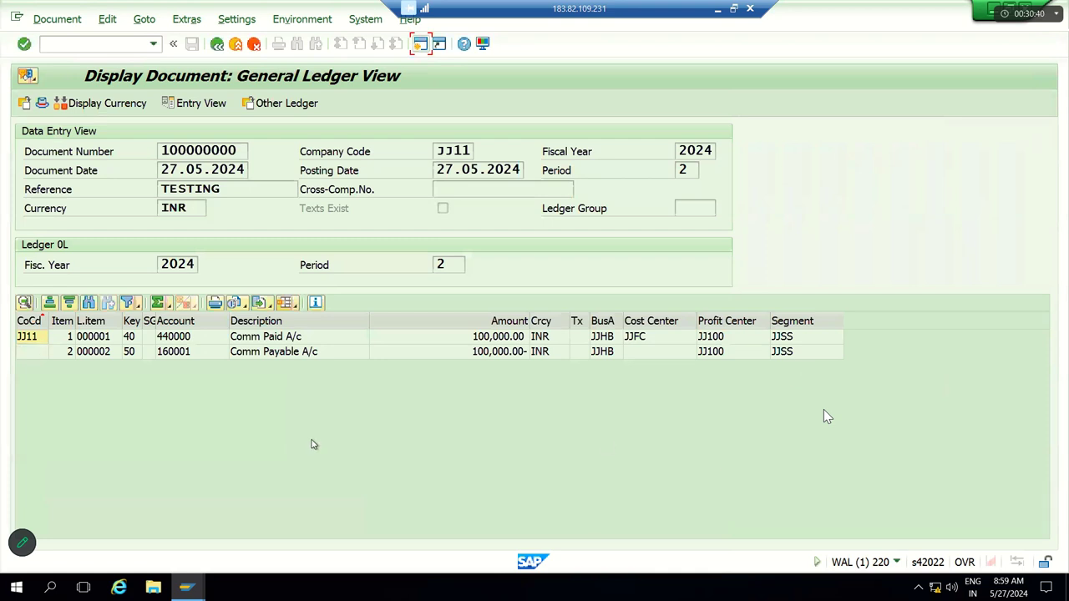
left_click(264, 340)
left_click(132, 352)
left_click(271, 341)
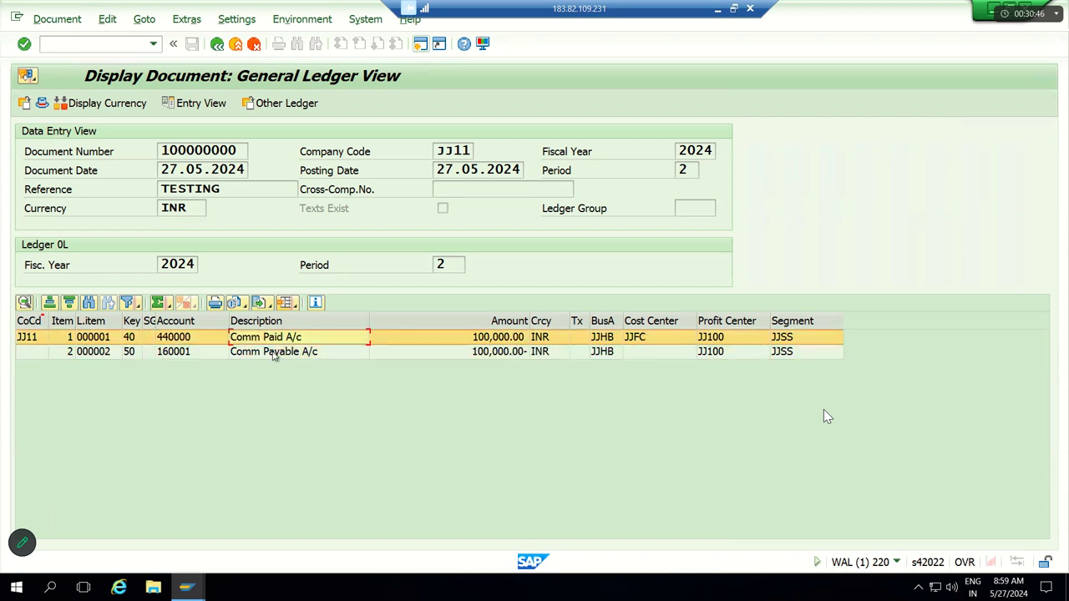
left_click(274, 355)
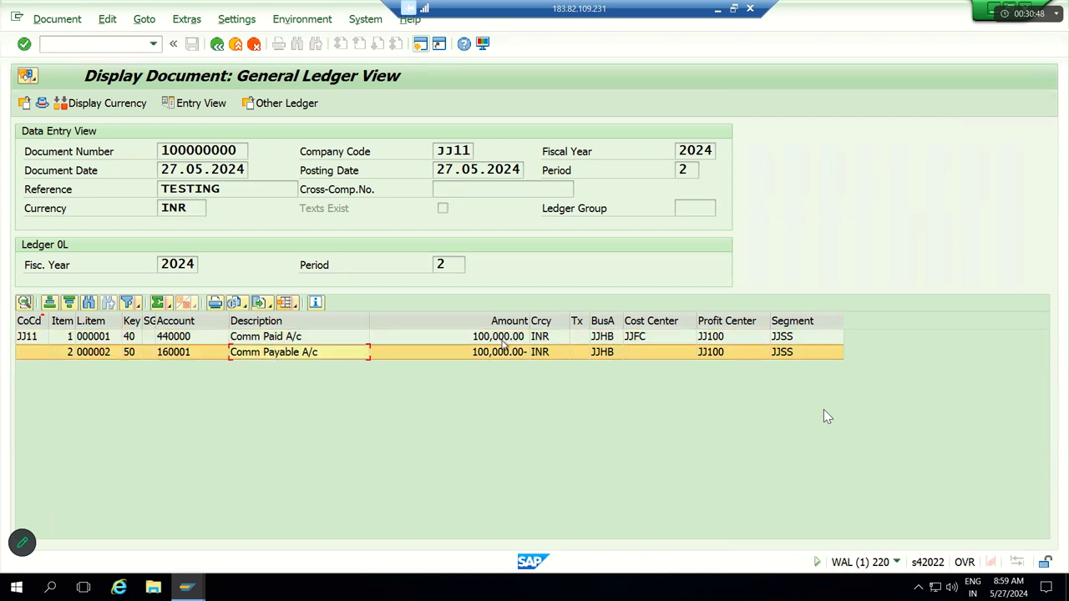
left_click(602, 322)
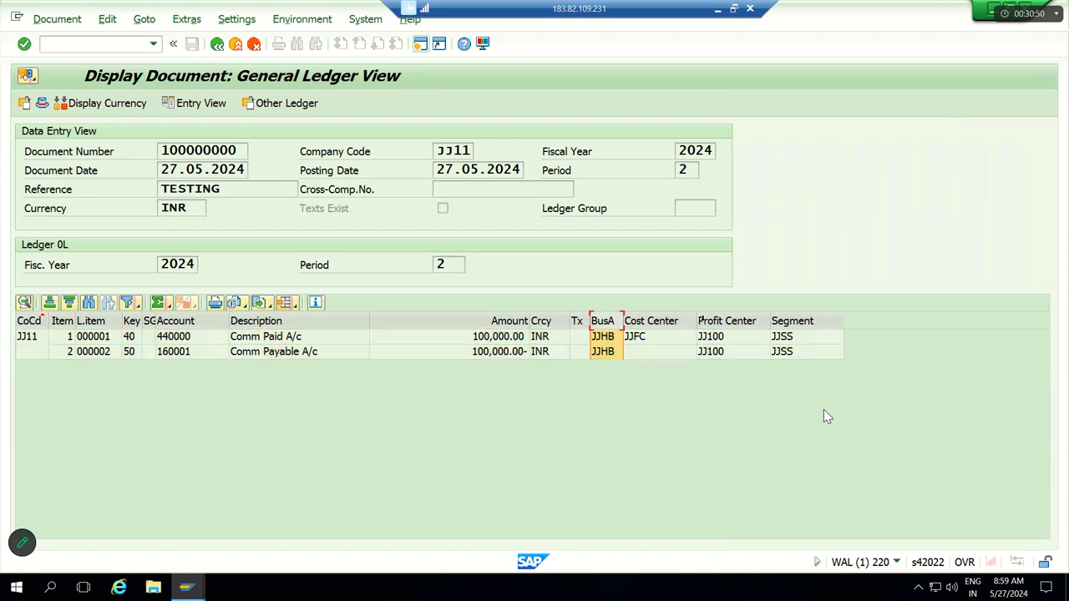
left_click(735, 323)
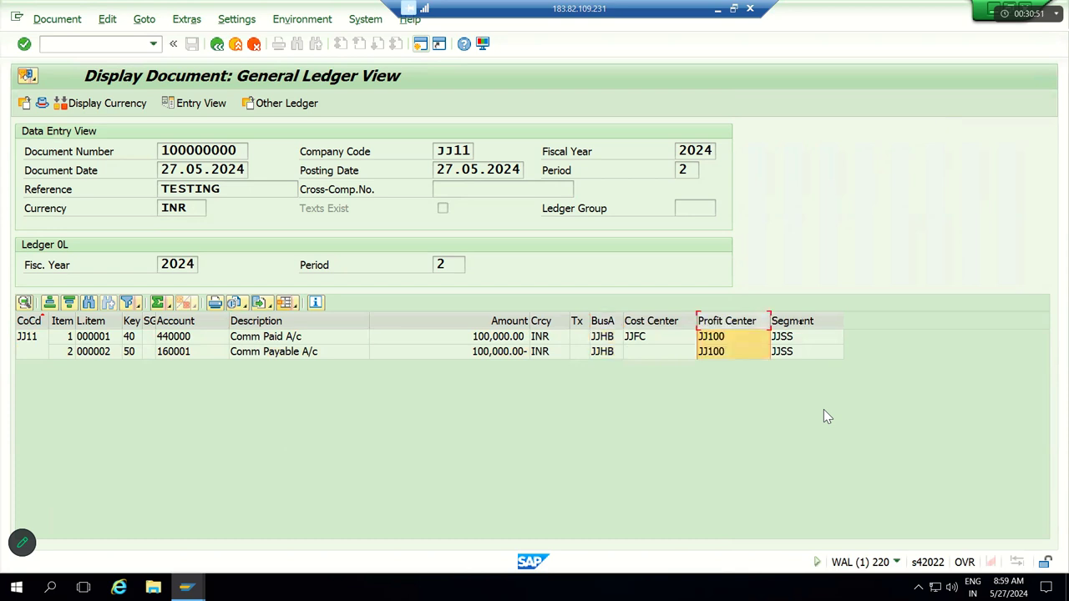
left_click(804, 324)
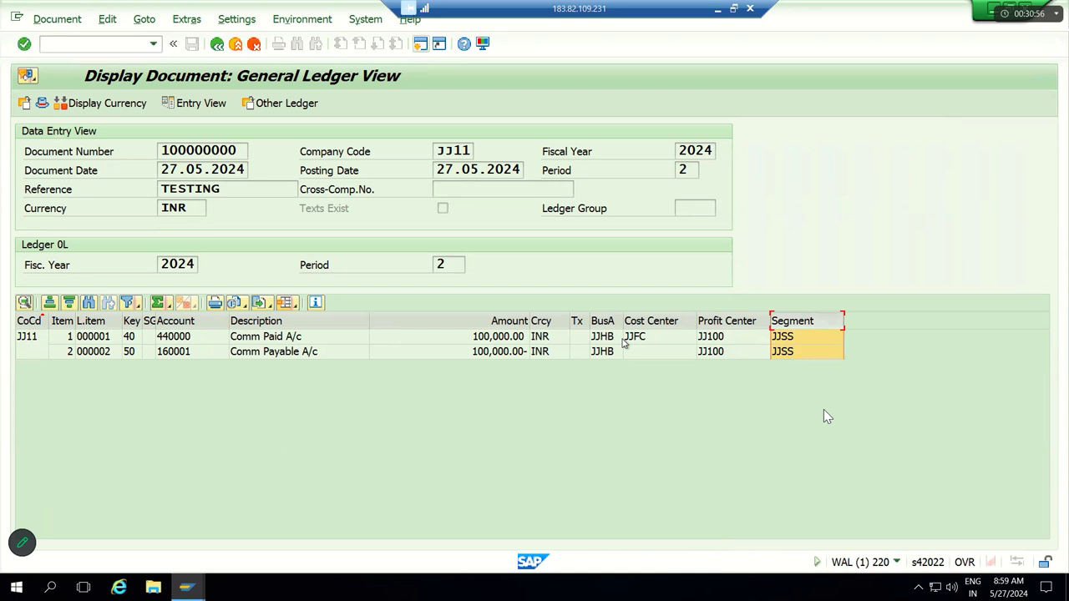
left_click(602, 323)
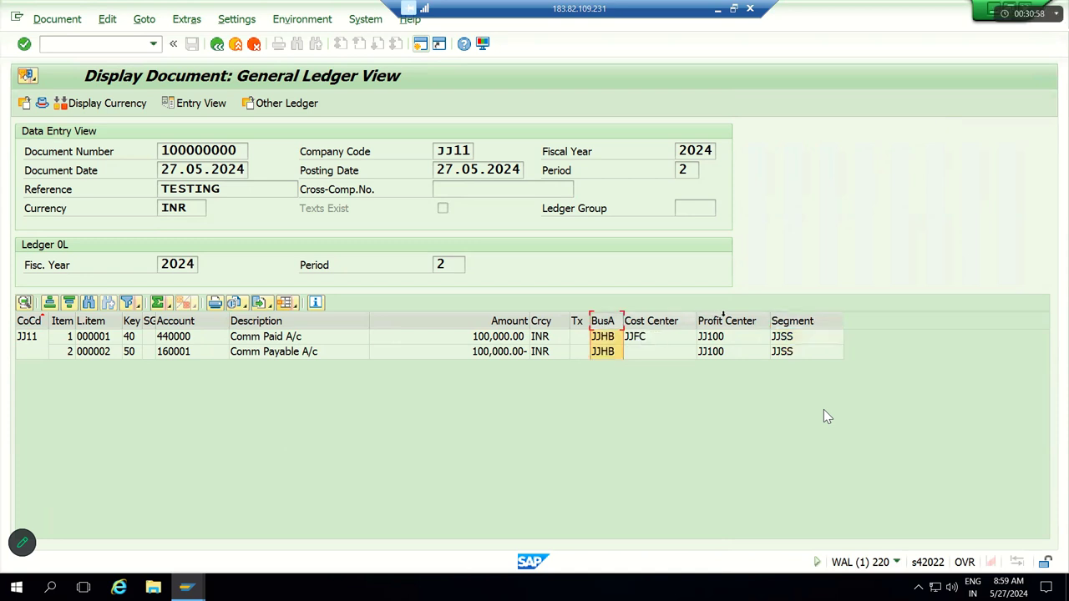
left_click(770, 322)
left_click(787, 322)
left_click(750, 342)
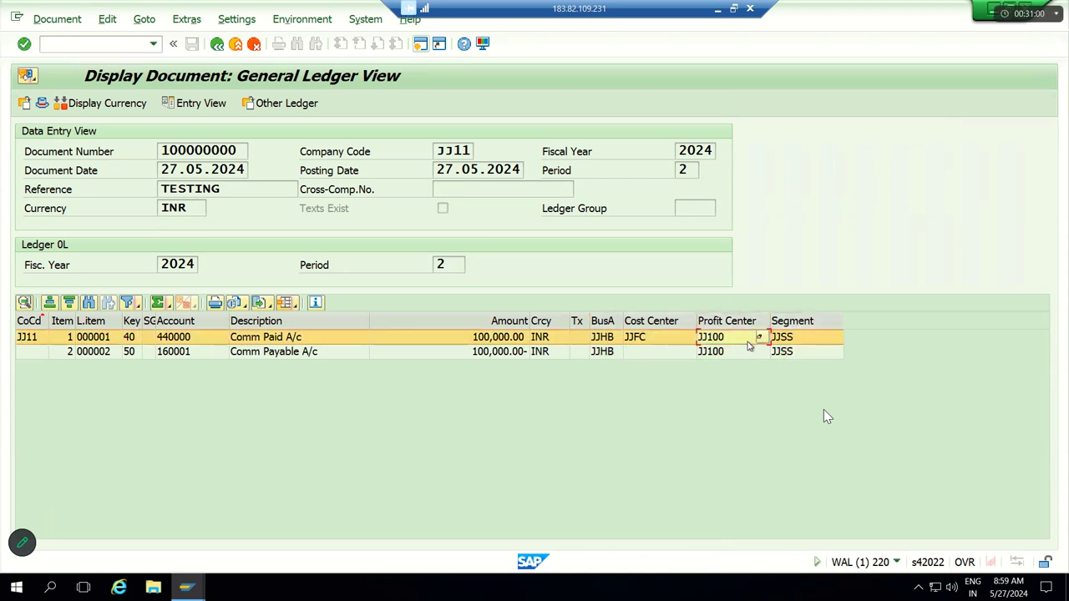
left_click(749, 352)
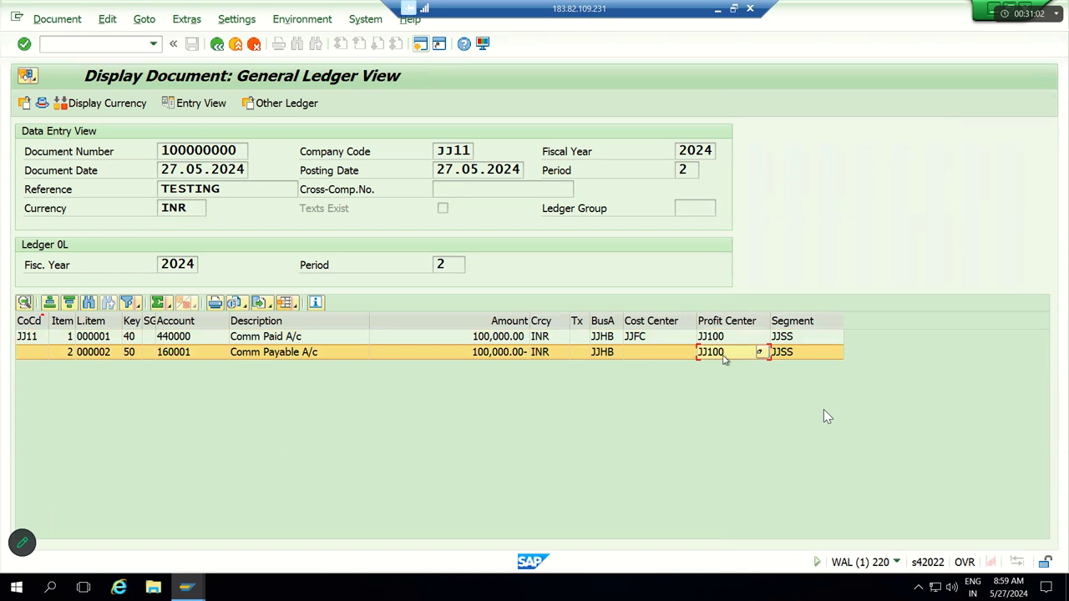
left_click(654, 339)
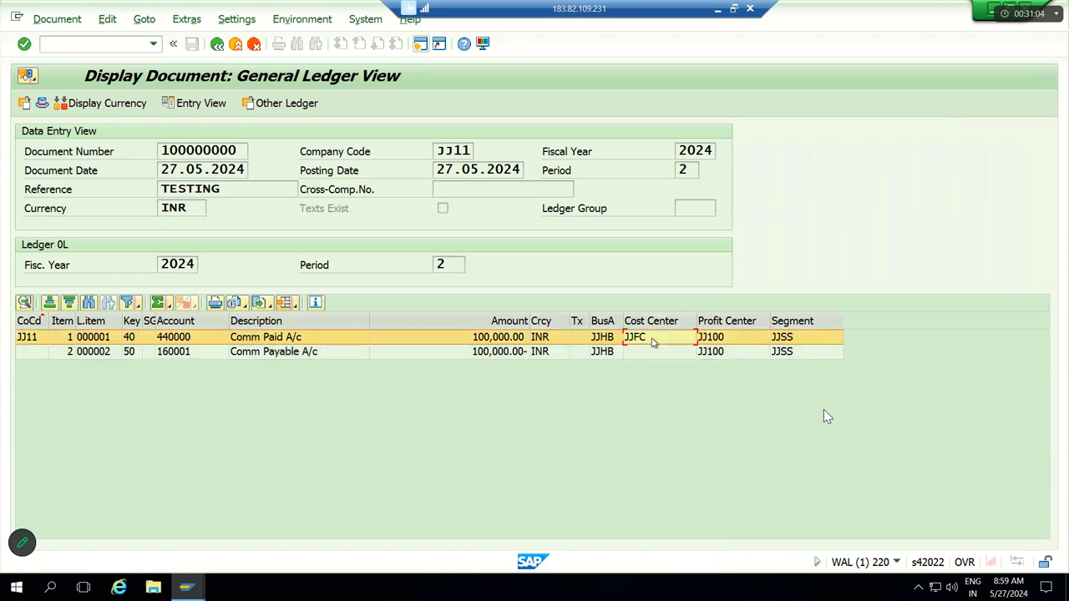
left_click(301, 340)
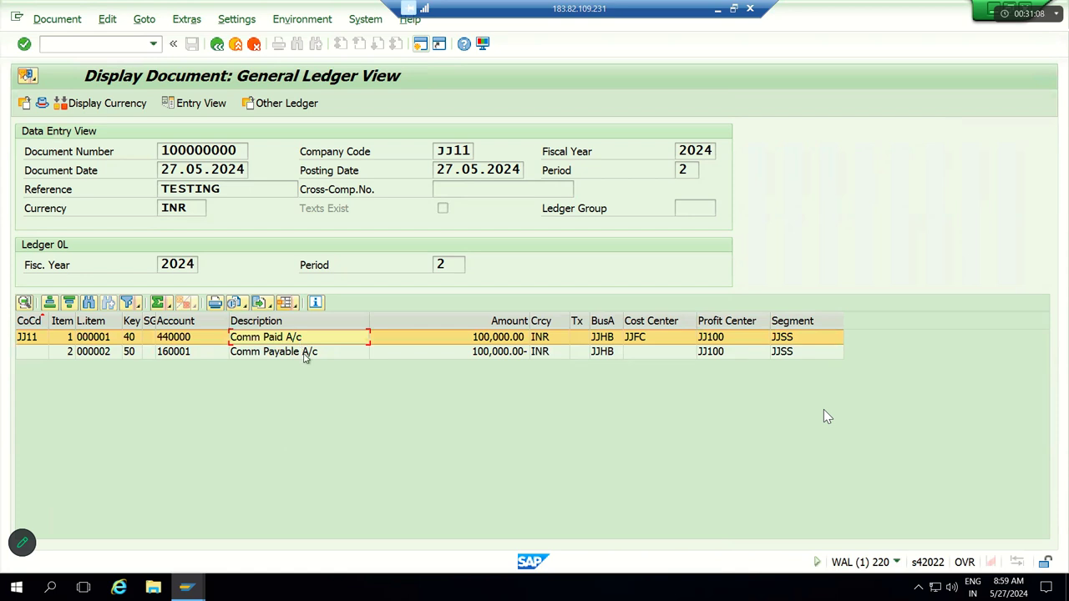
left_click(306, 355)
left_click(635, 356)
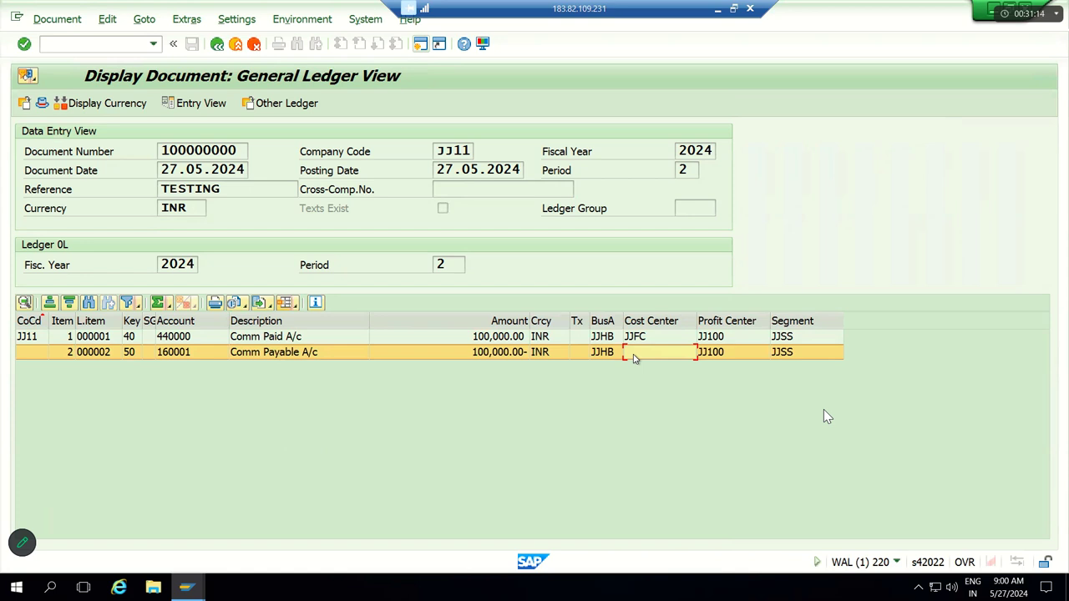
left_click(299, 338)
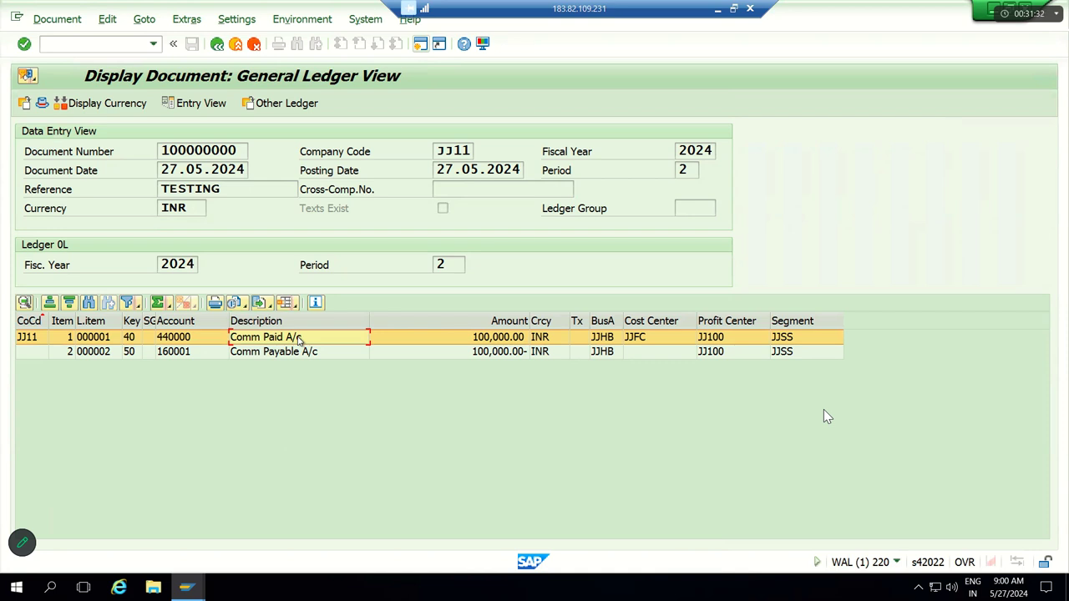
Step: Review the posted document's line items, noting the empty cost center on the payable line
left_click(299, 357)
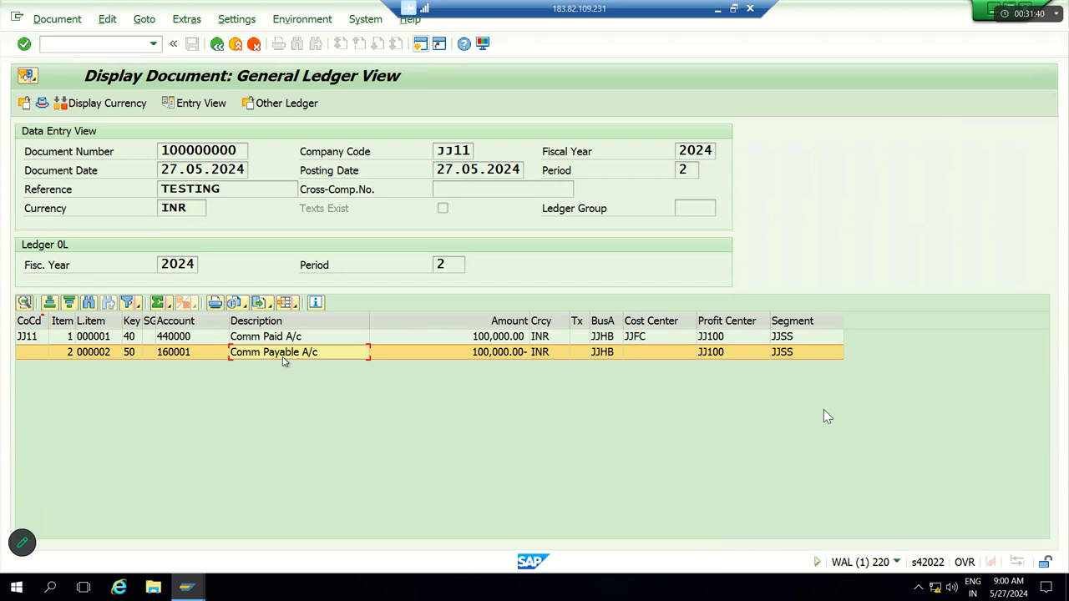
left_click(642, 355)
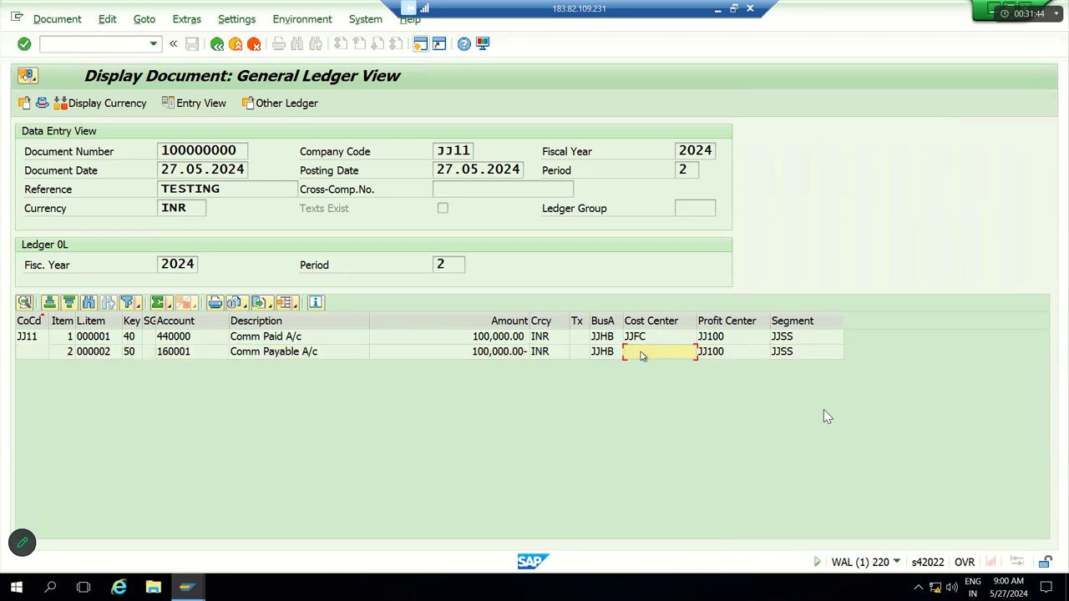
left_click(641, 355)
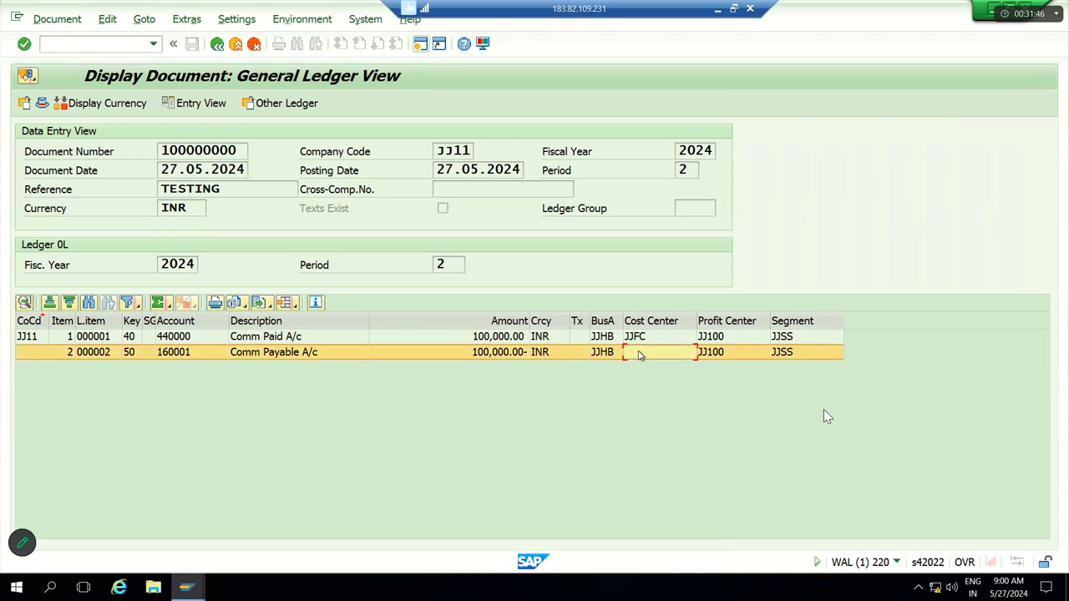
left_click(356, 342)
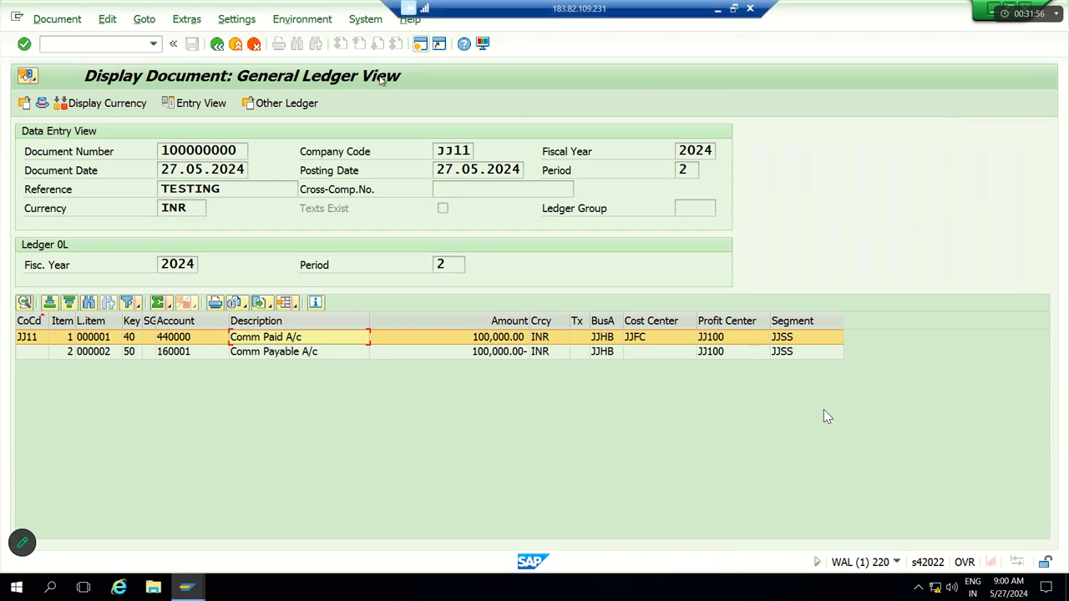
Step: Go back from FB50 to the Easy Access menu with /n, then switch to the Excel notes
left_click(218, 45)
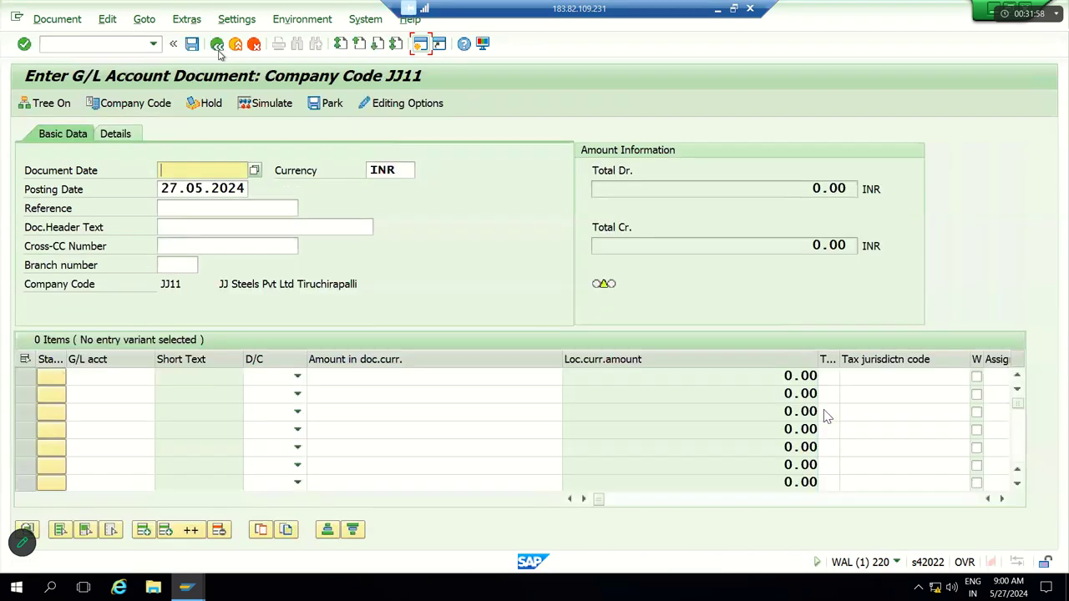
left_click(103, 48)
type("/n")
key("Return")
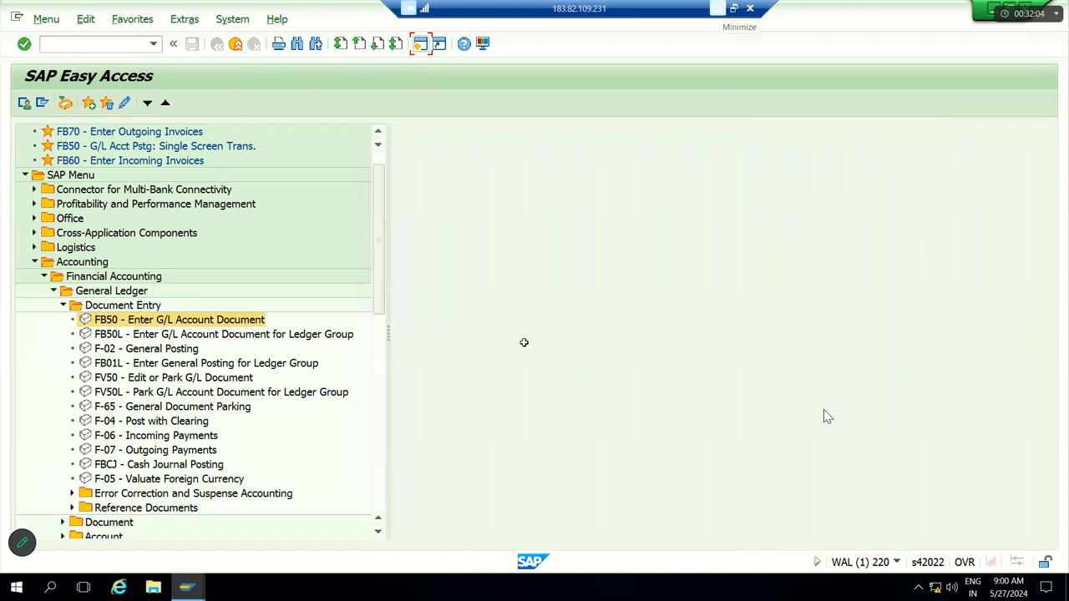
key("alt+Tab")
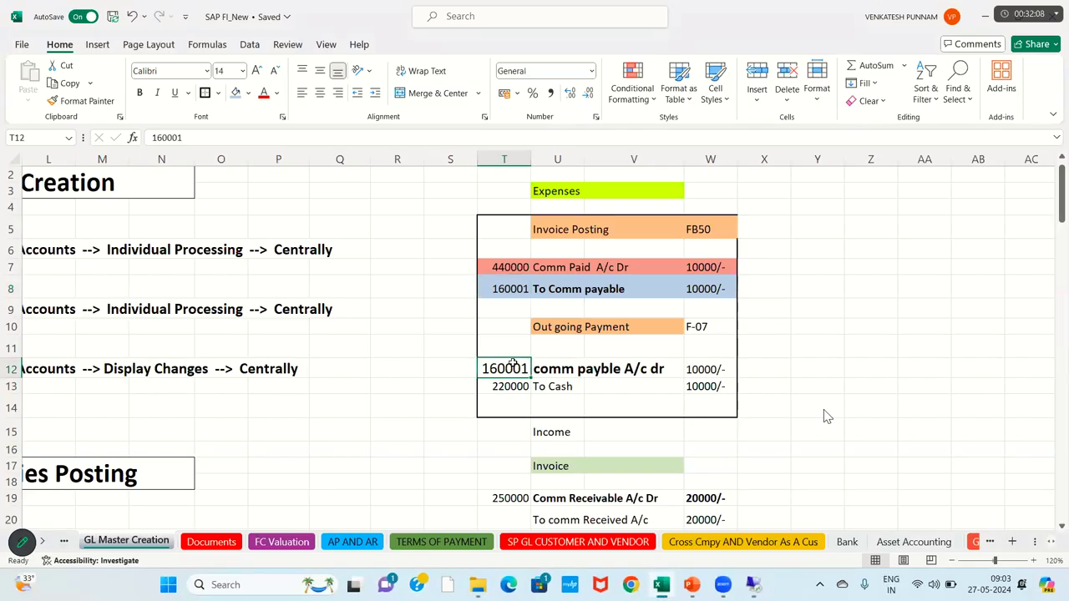
Step: Fill cells T10:W10 of the Out going Payment row light orange, then return to SAP
left_click(505, 330)
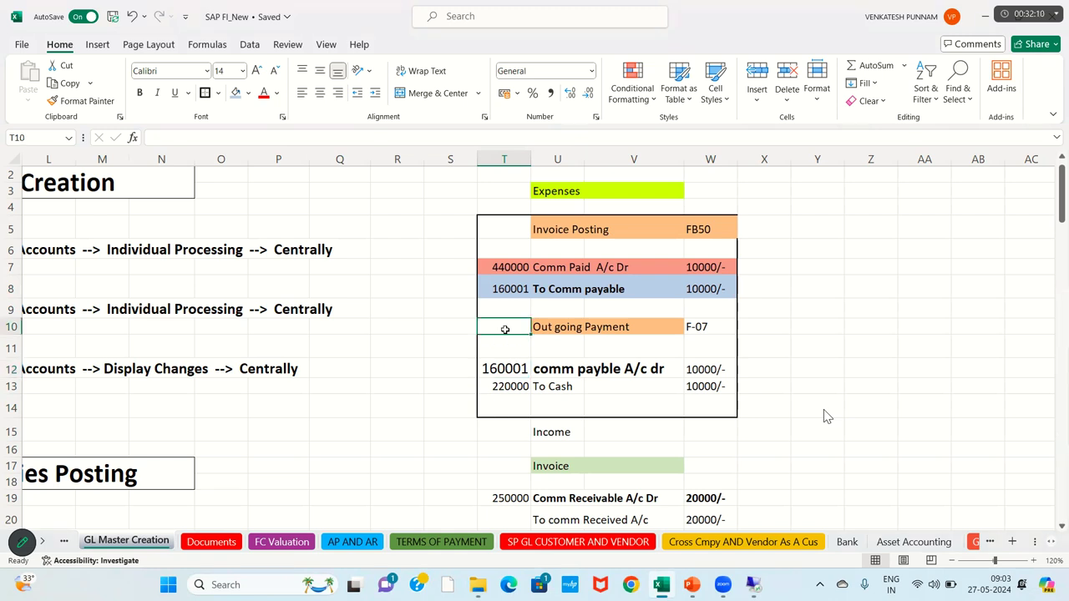
key("shift+Right")
key("shift+Right")
key("shift+Right")
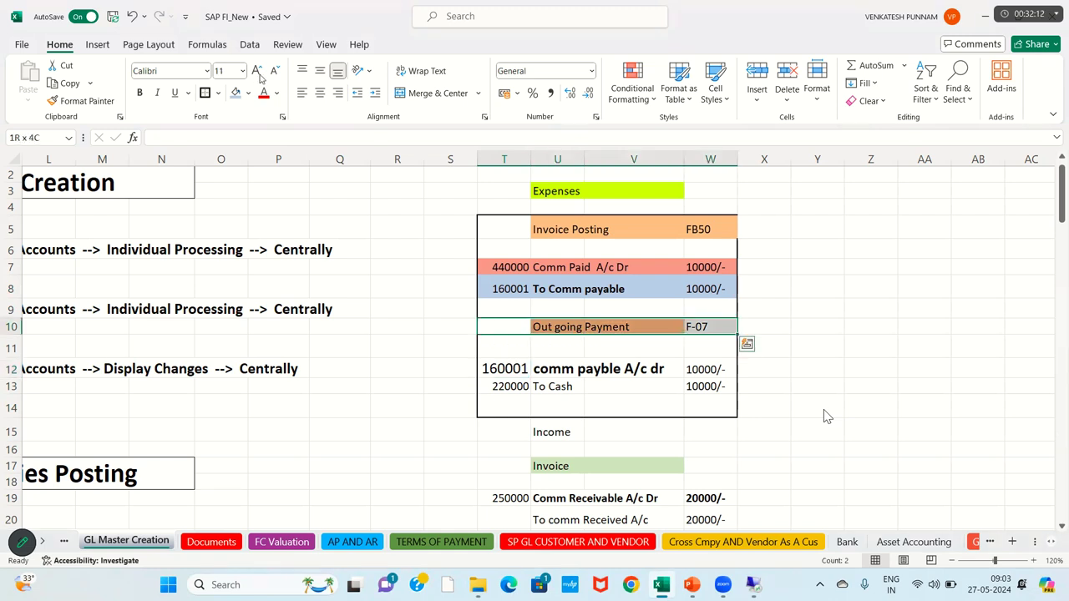
left_click(249, 93)
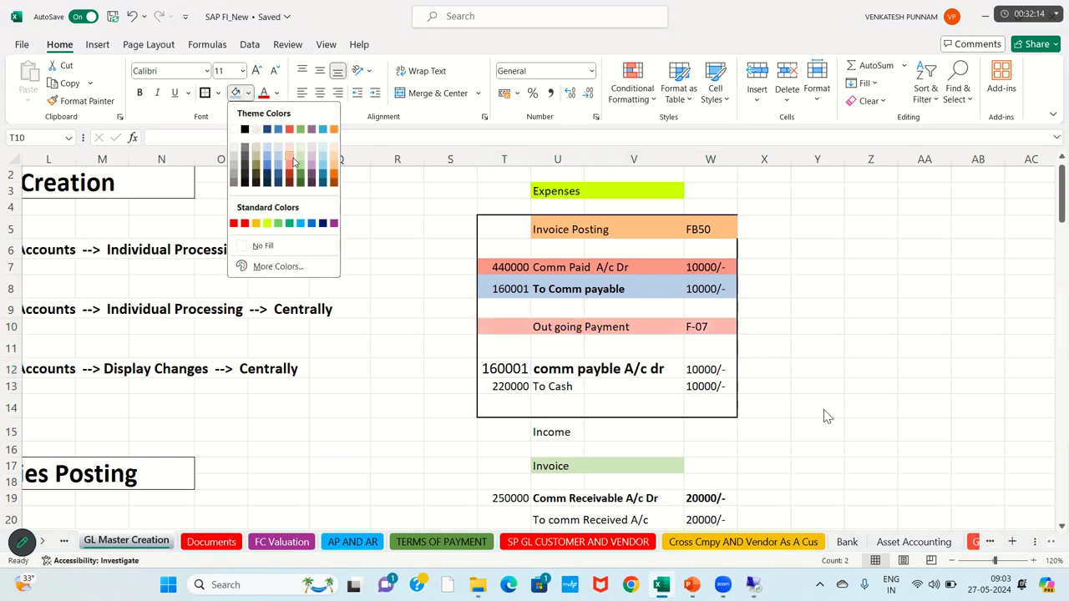
left_click(335, 169)
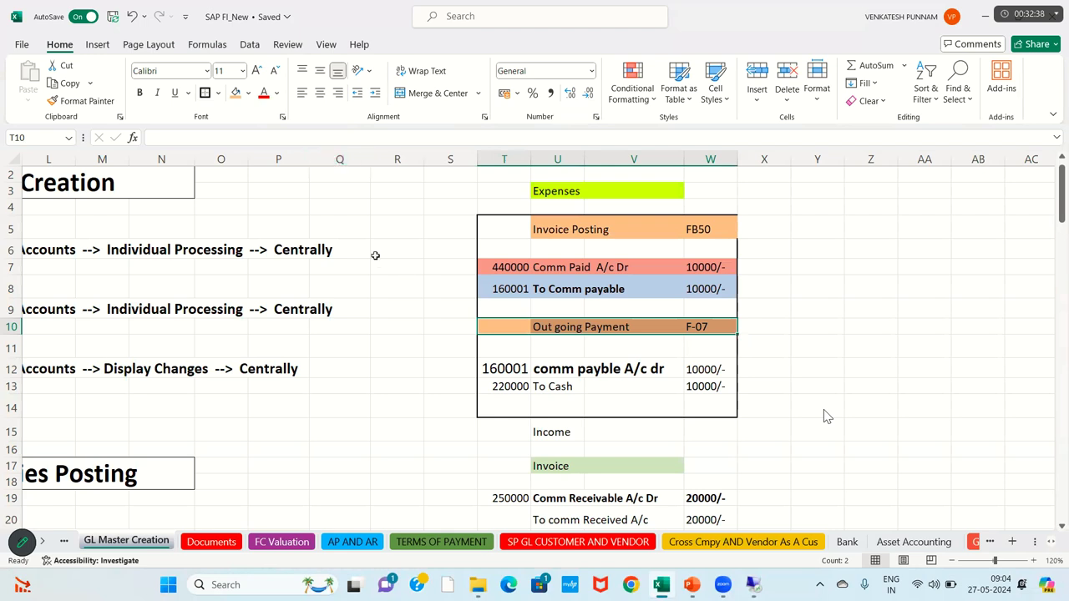
left_click(496, 325)
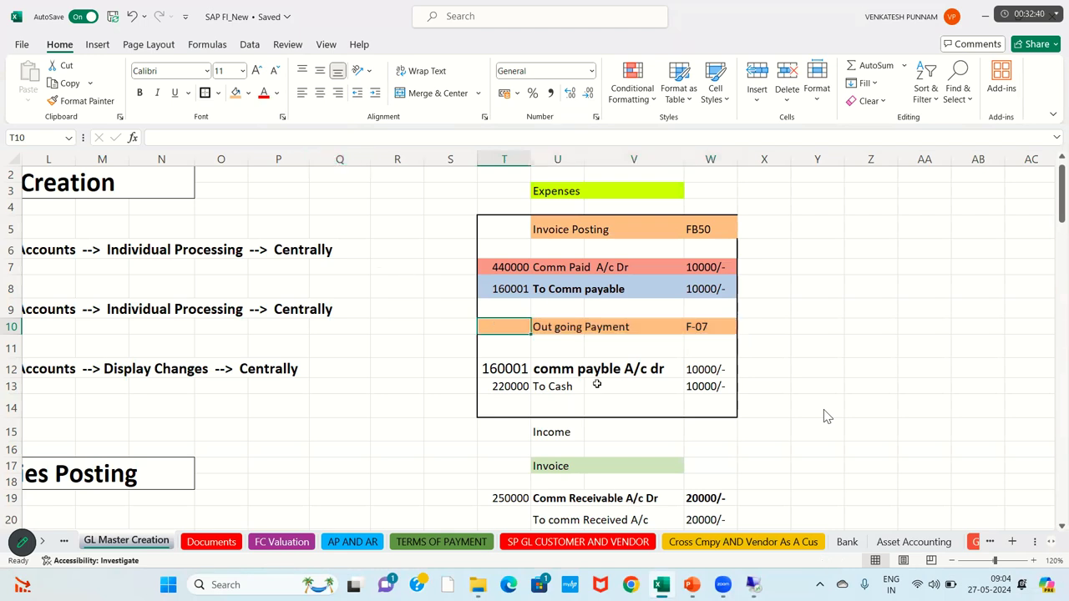
key("alt+Tab")
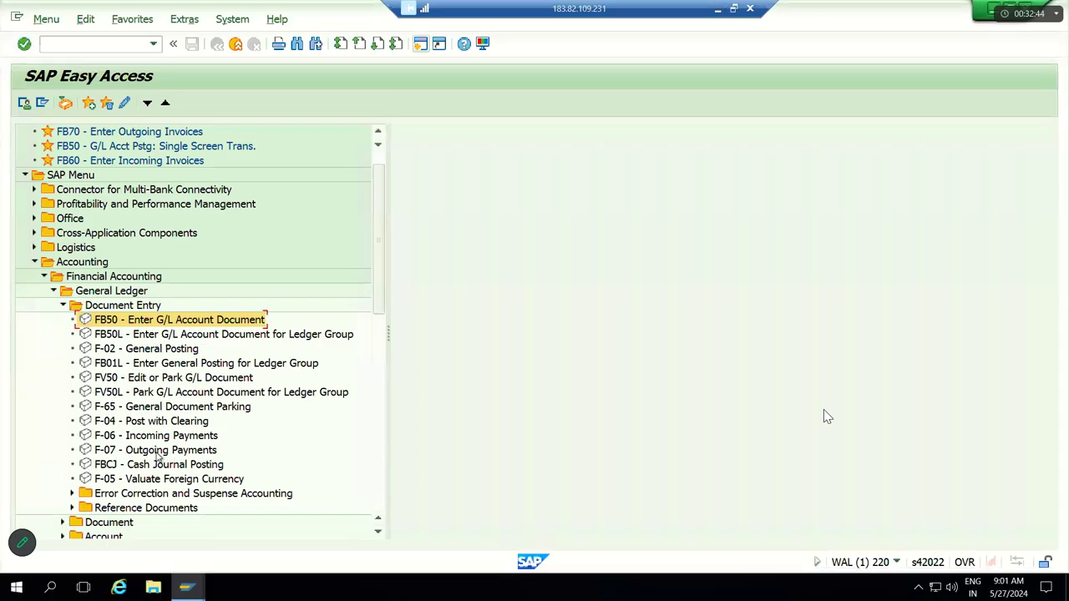
Step: Start F-07 with document date 27.05.2024, document type SA and reference Testing
left_click(134, 451)
double_click(132, 451)
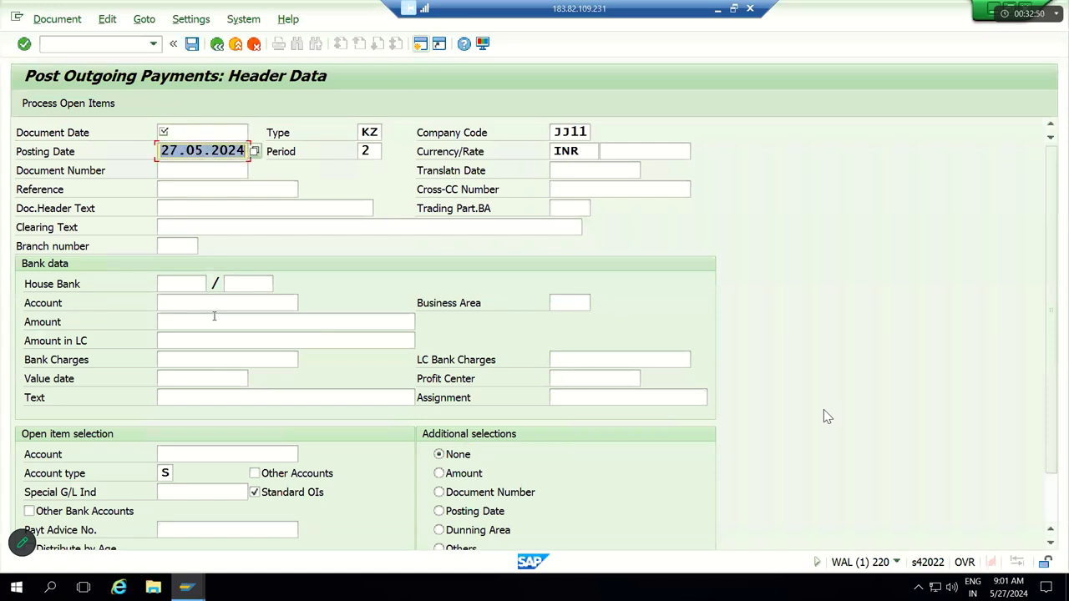
type("27.05.2024")
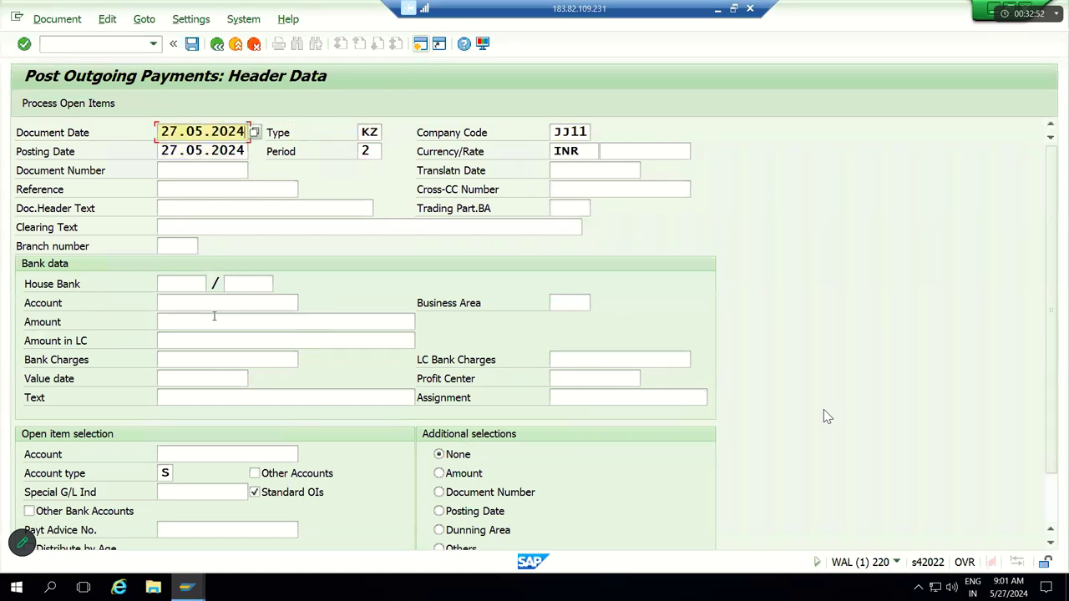
key("Tab")
key("Delete")
key("Delete")
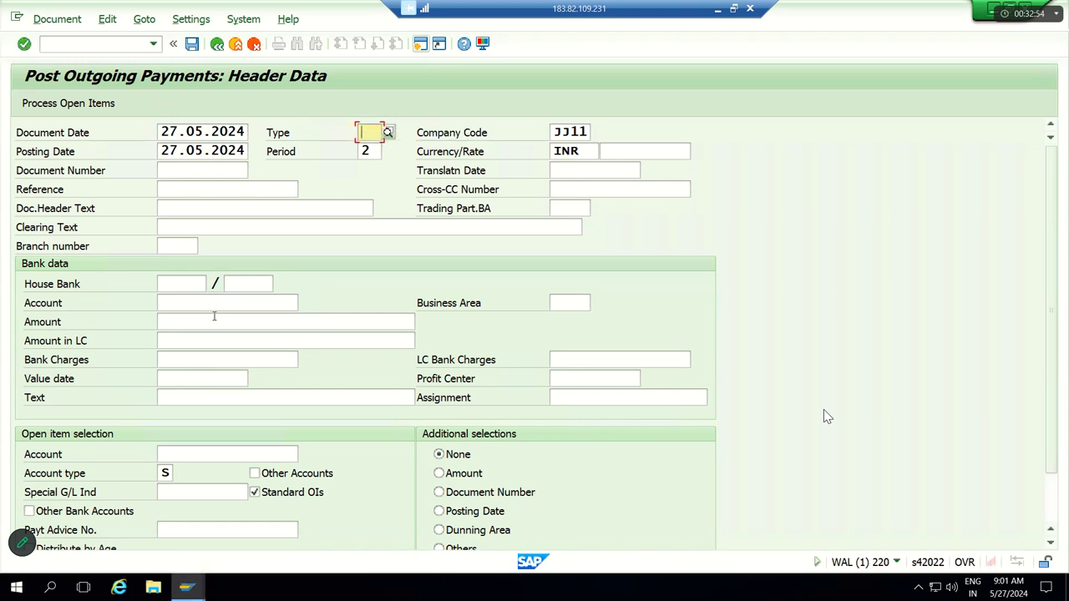
type("SA")
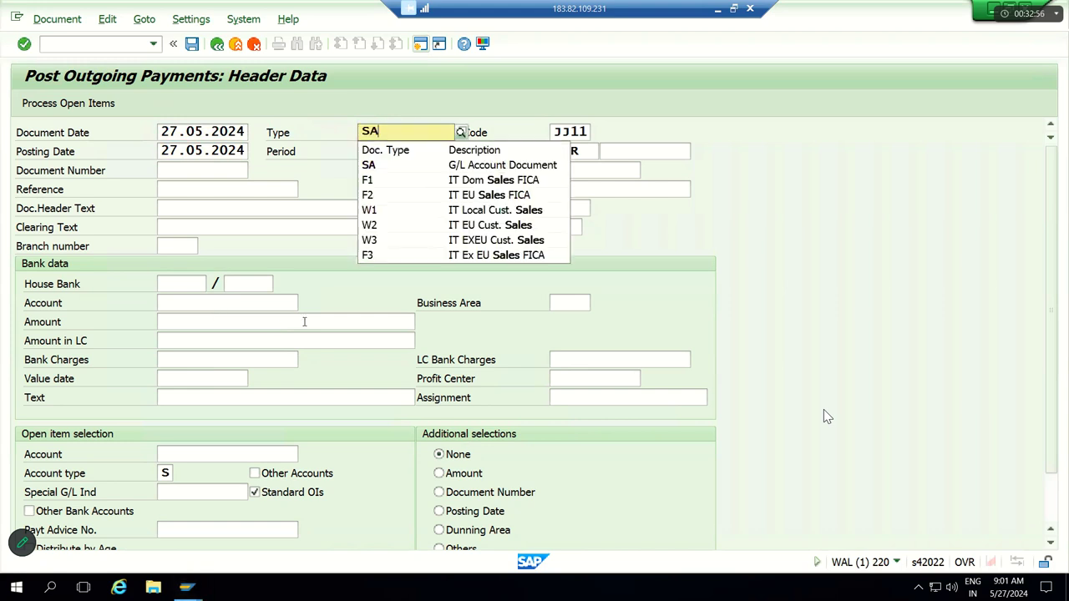
key("Return")
key("Tab")
key("Tab")
key("Tab")
key("Tab")
key("Tab")
key("Tab")
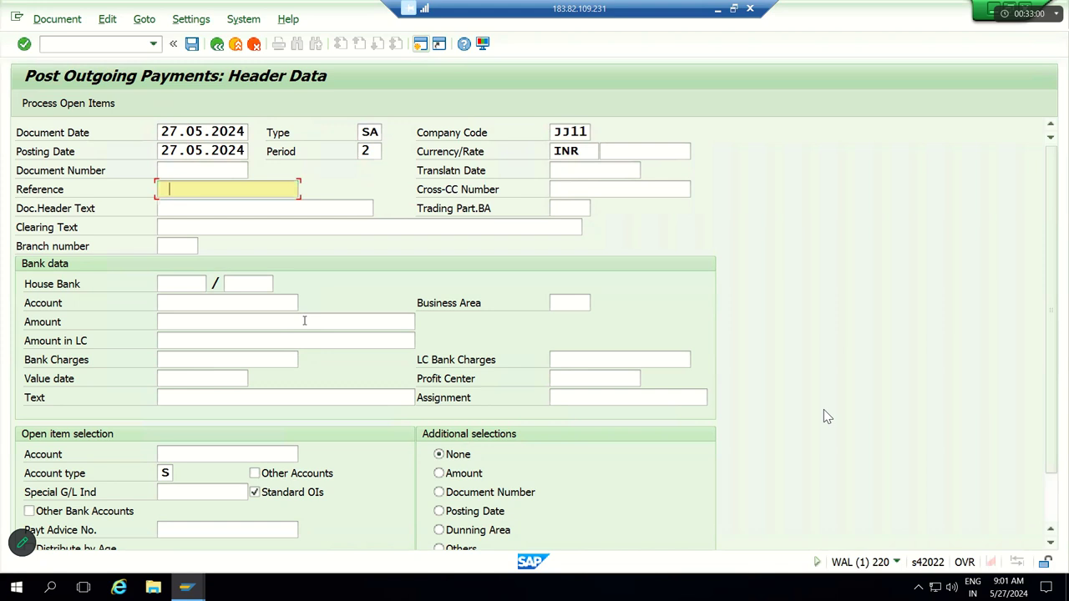
type("Testing")
key("Tab")
key("Tab")
key("Tab")
key("Tab")
key("Tab")
key("Tab")
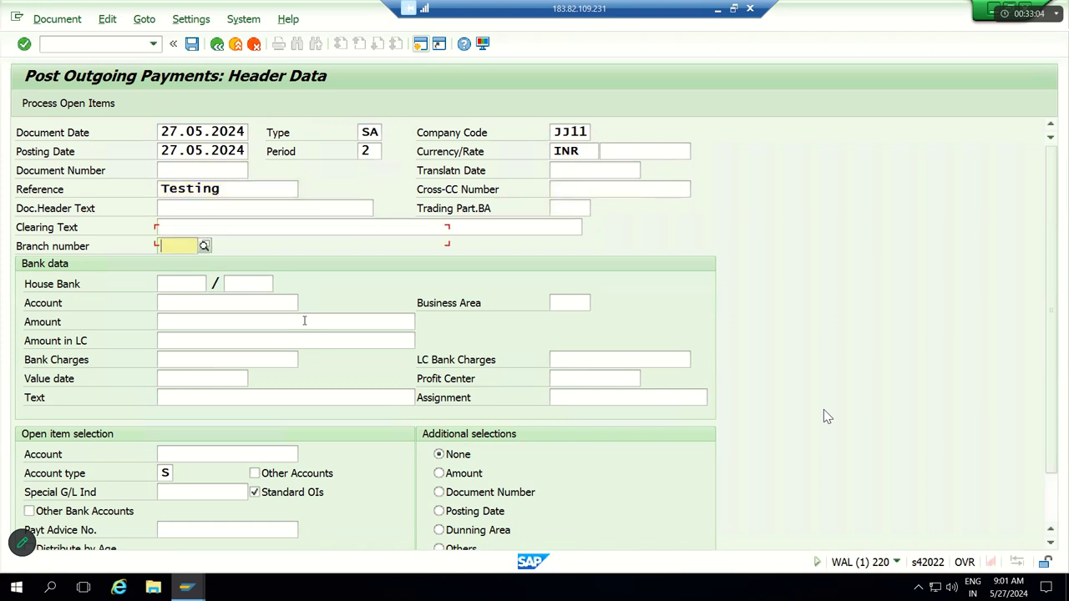
key("Tab")
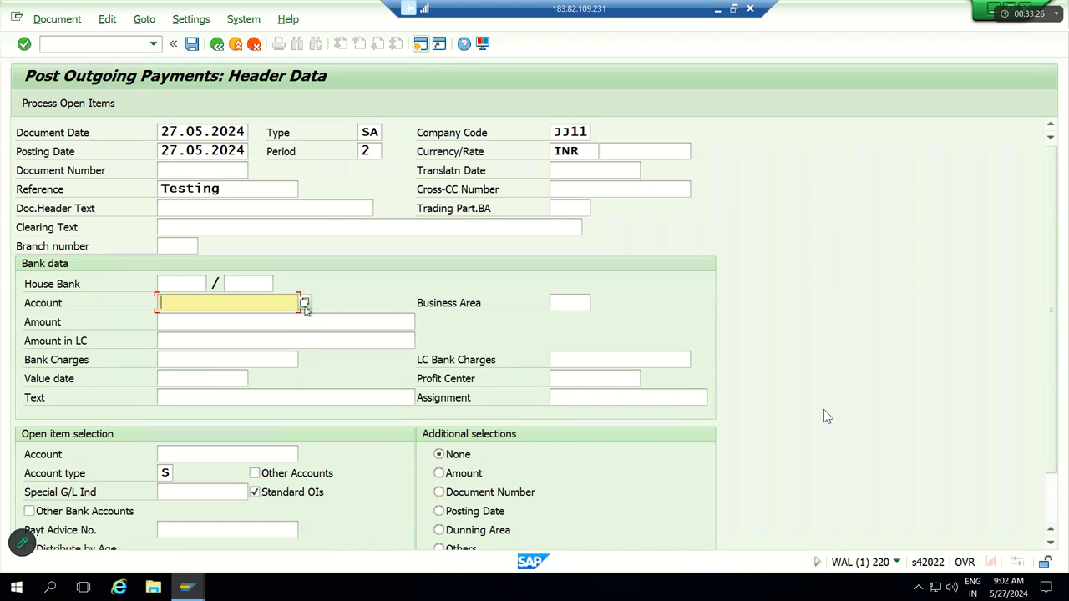
Step: Search G/L accounts for company code JJ11 and set bank account 220000 Cash A/c
left_click(305, 305)
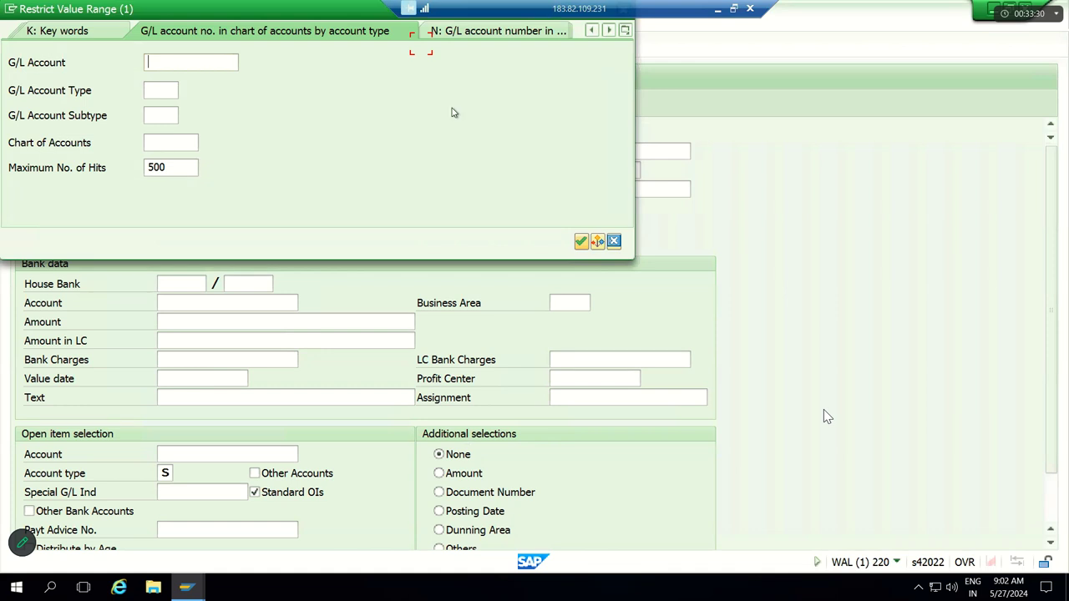
left_click(625, 30)
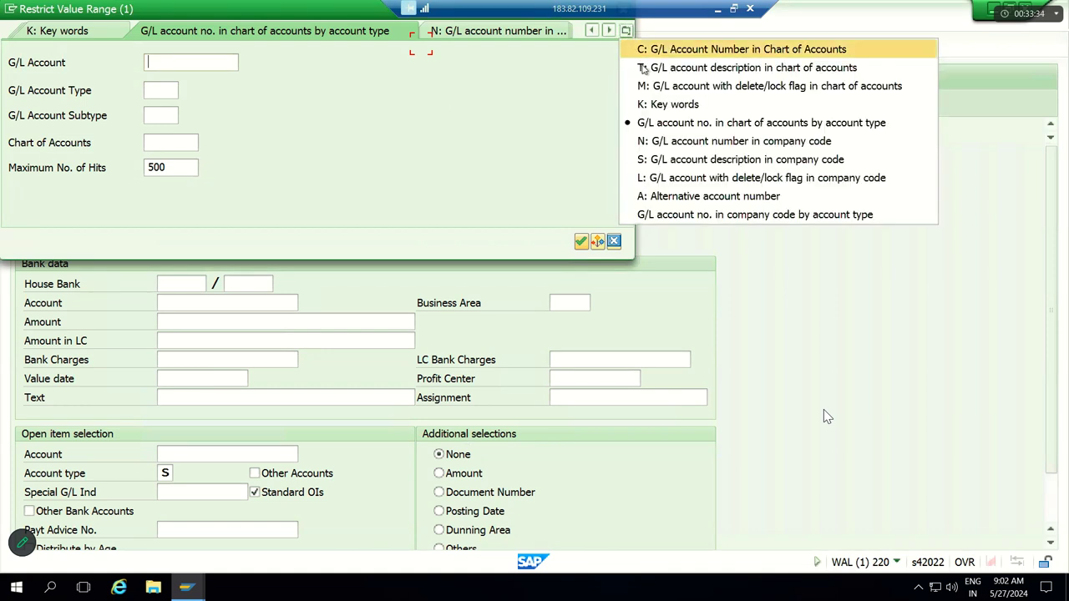
left_click(660, 140)
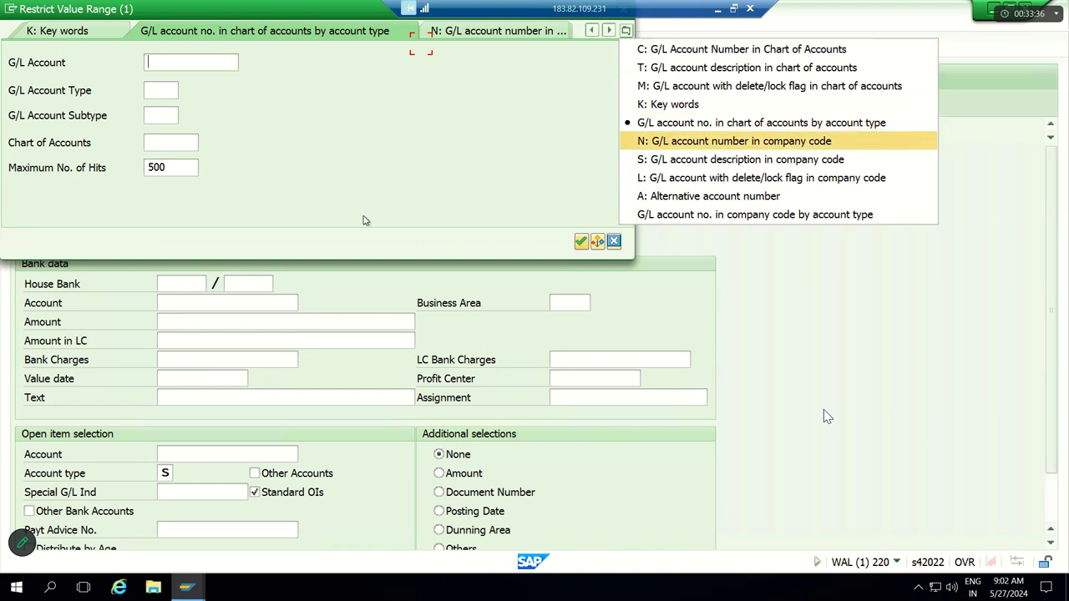
type("JJ11")
key("Return")
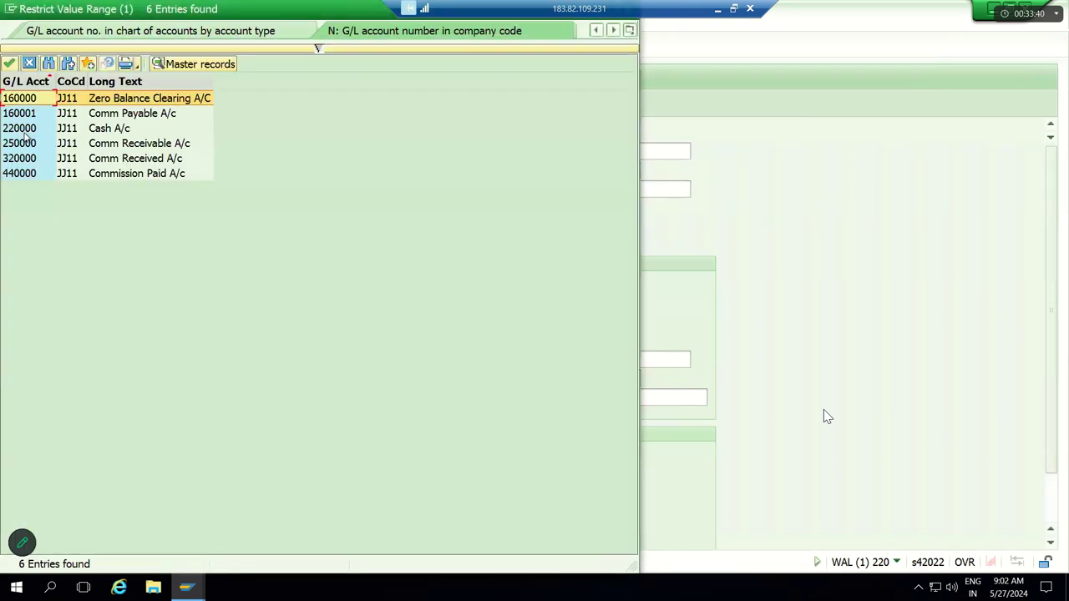
left_click(31, 132)
double_click(35, 130)
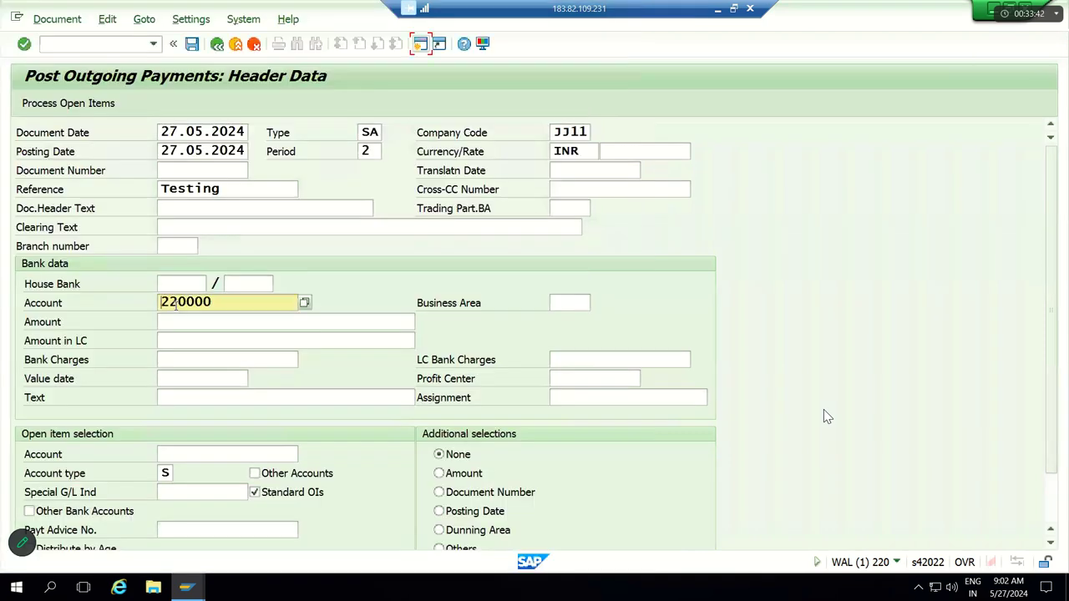
Step: Enter the payment amount 100000 and mark the account and amount entries
left_click(181, 321)
type("100000")
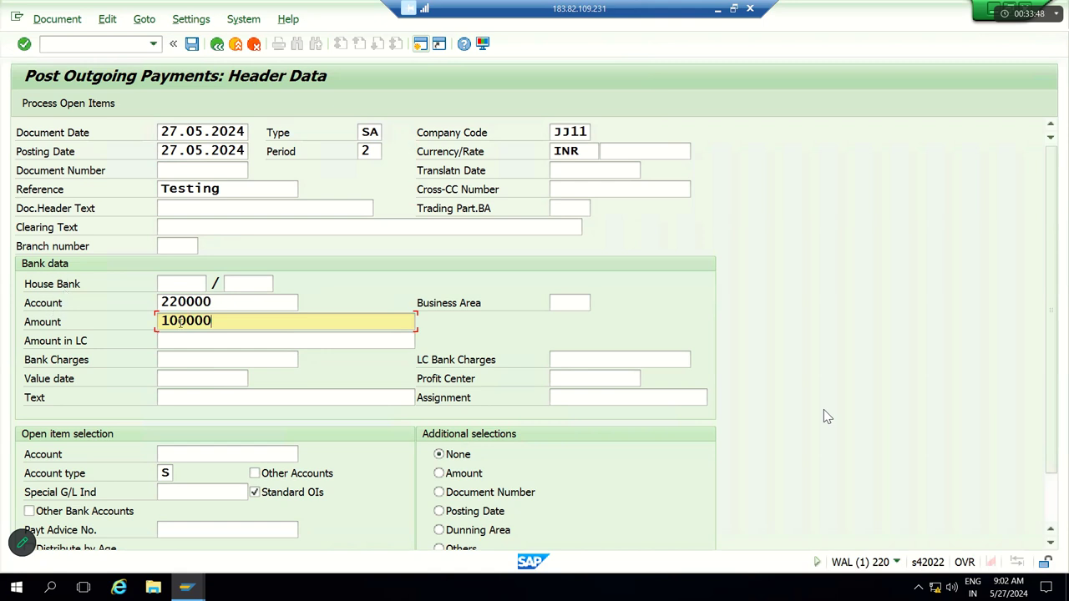
left_click_drag(221, 305, 149, 305)
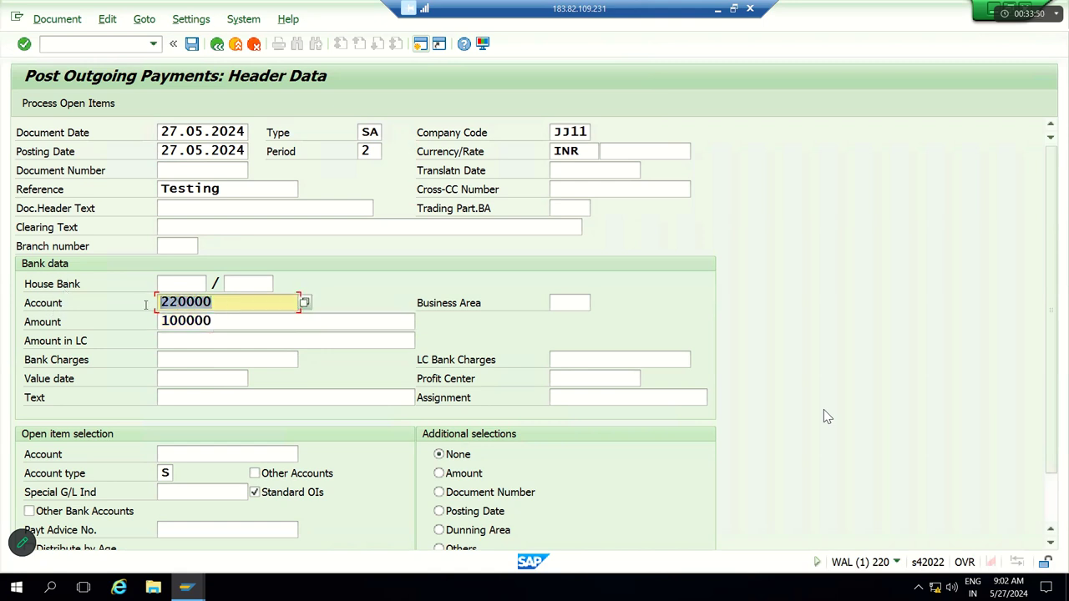
left_click_drag(230, 326, 155, 323)
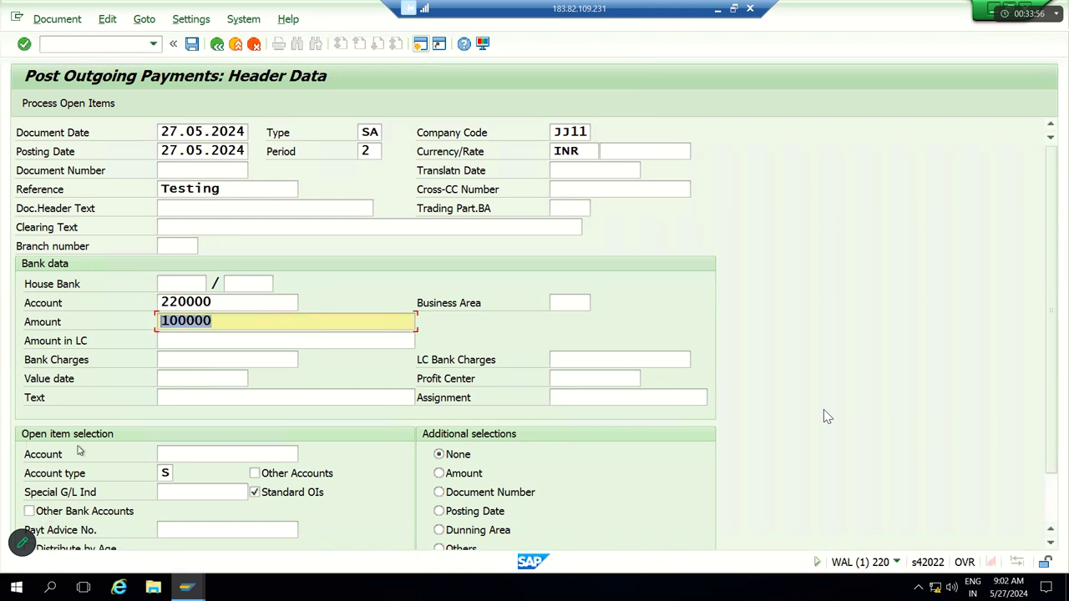
left_click(175, 453)
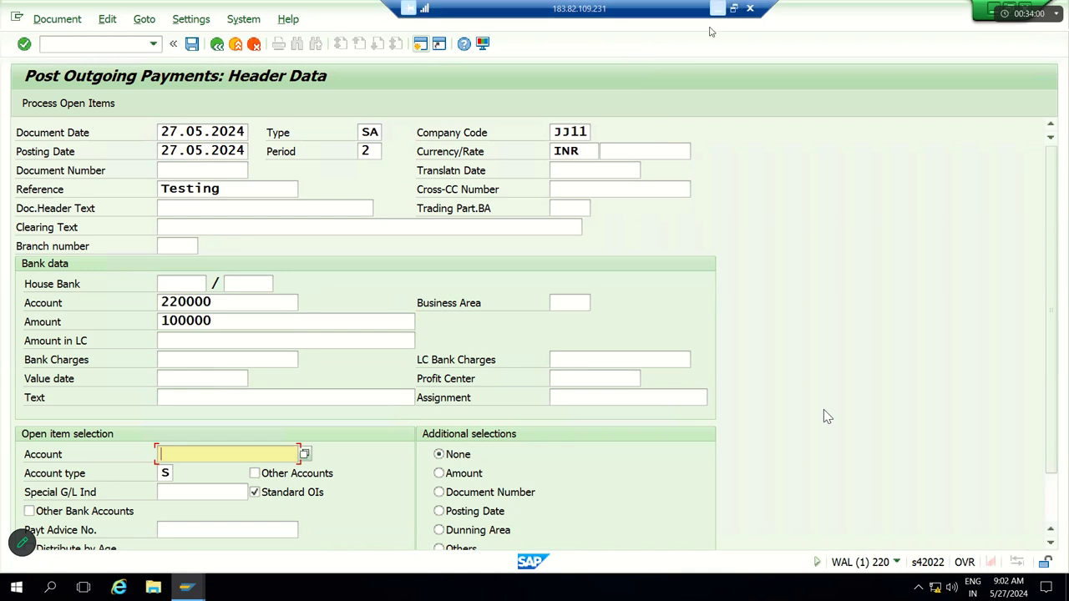
Step: Check the commission payable 160001 row in the Excel notes, then return to SAP
key("alt+Tab")
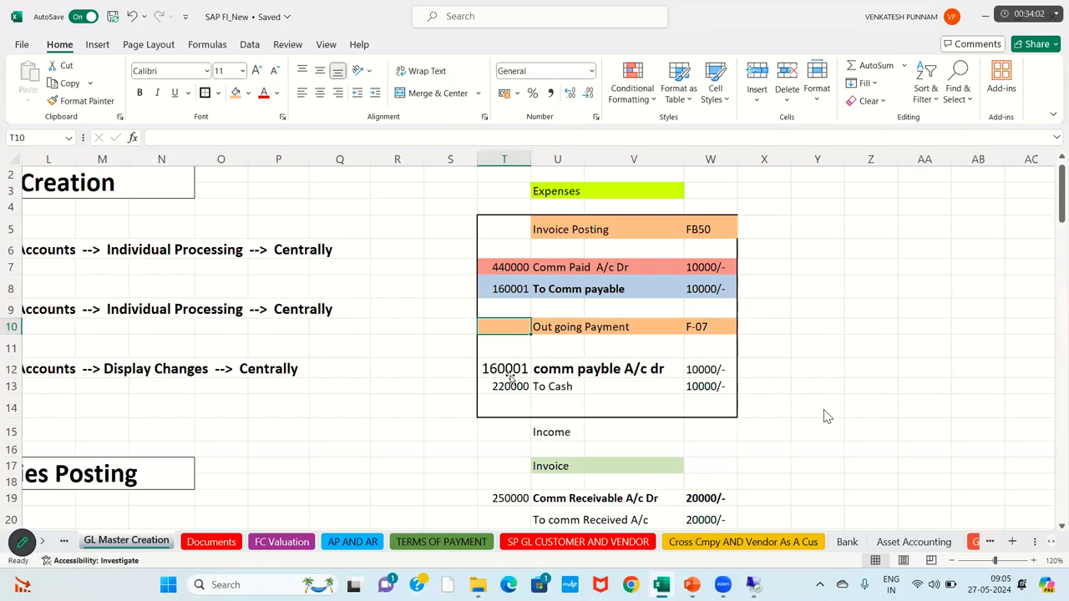
key("shift+Right")
key("shift+Right")
key("shift+Right")
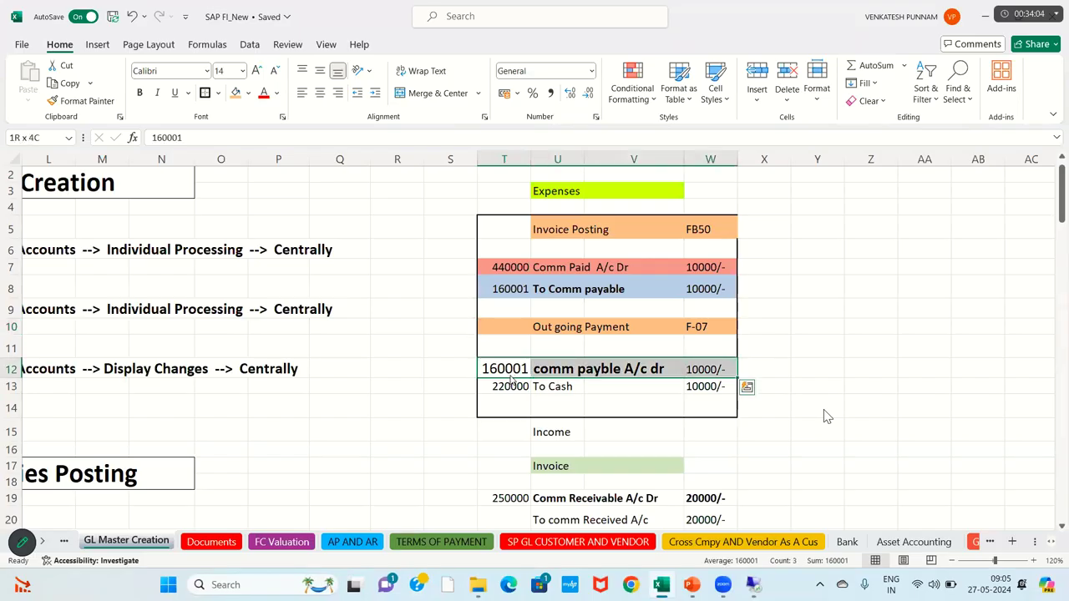
key("alt+Tab")
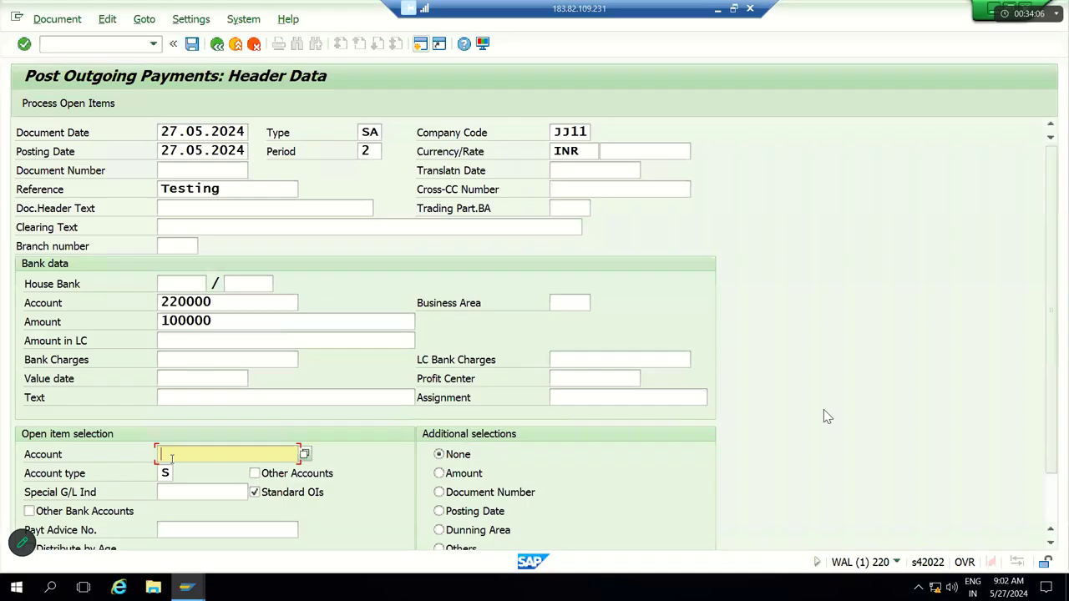
Step: Enter open item account 160001 and review bank account 220000 and amount 100000
type("16000")
type("11")
key("BackSpace")
double_click(185, 302)
left_click_drag(208, 457, 149, 458)
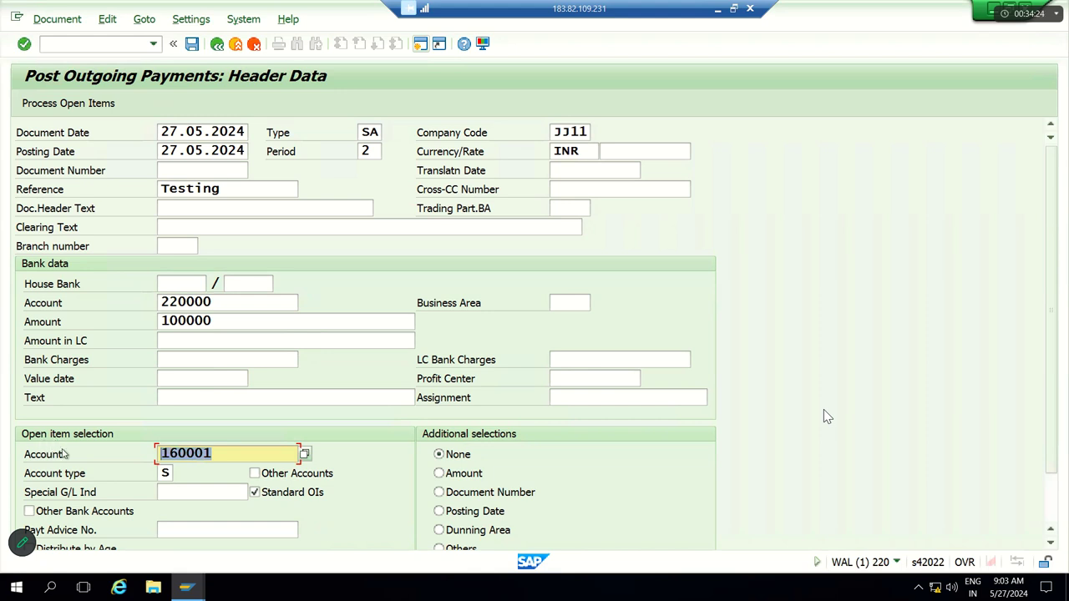
left_click(228, 453)
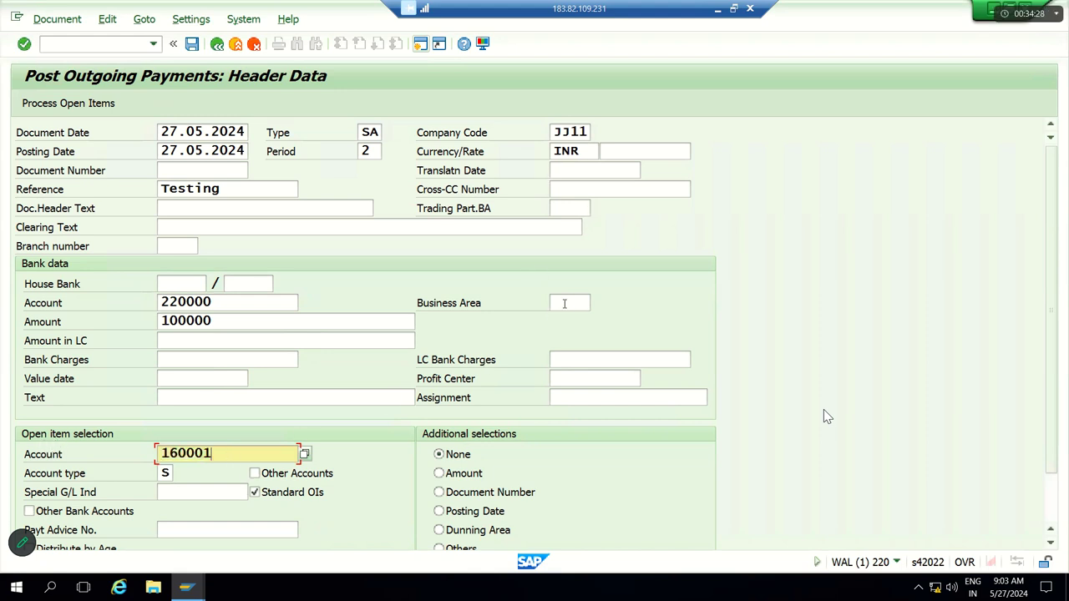
left_click(564, 382)
key("Tab")
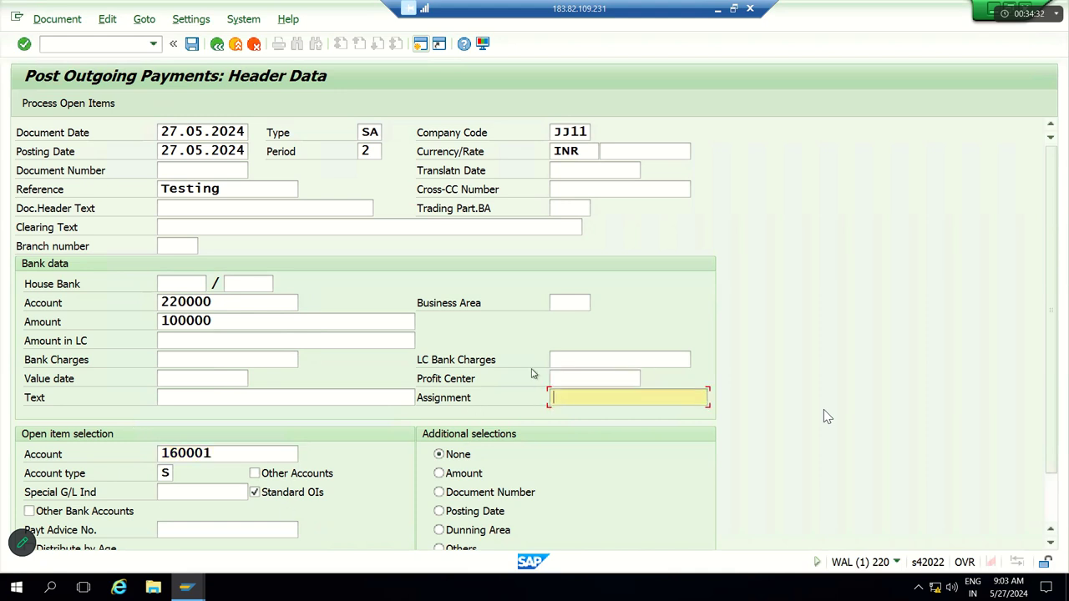
double_click(198, 303)
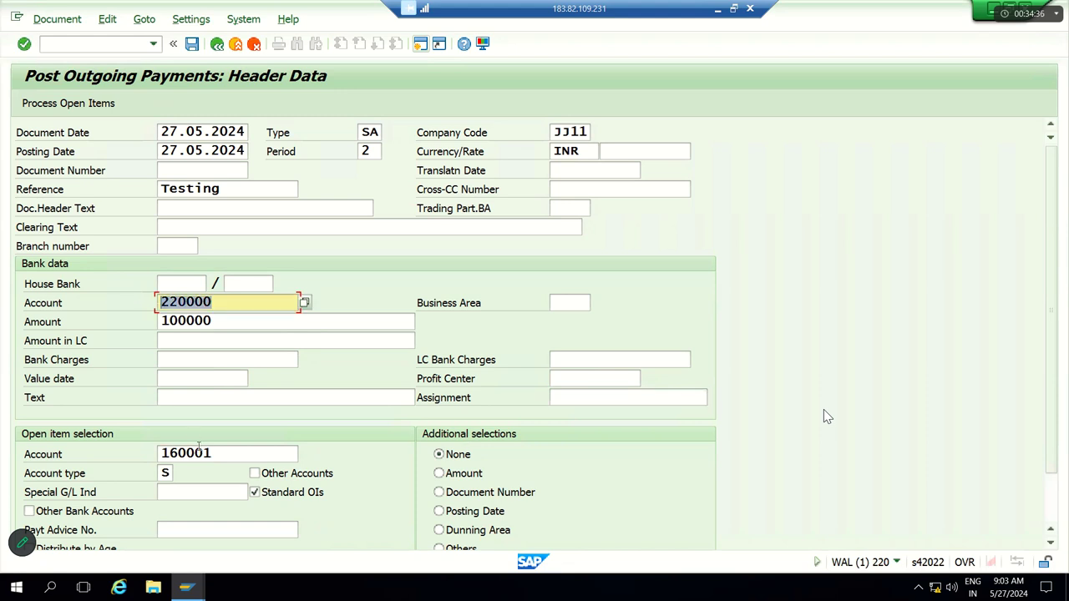
double_click(133, 452)
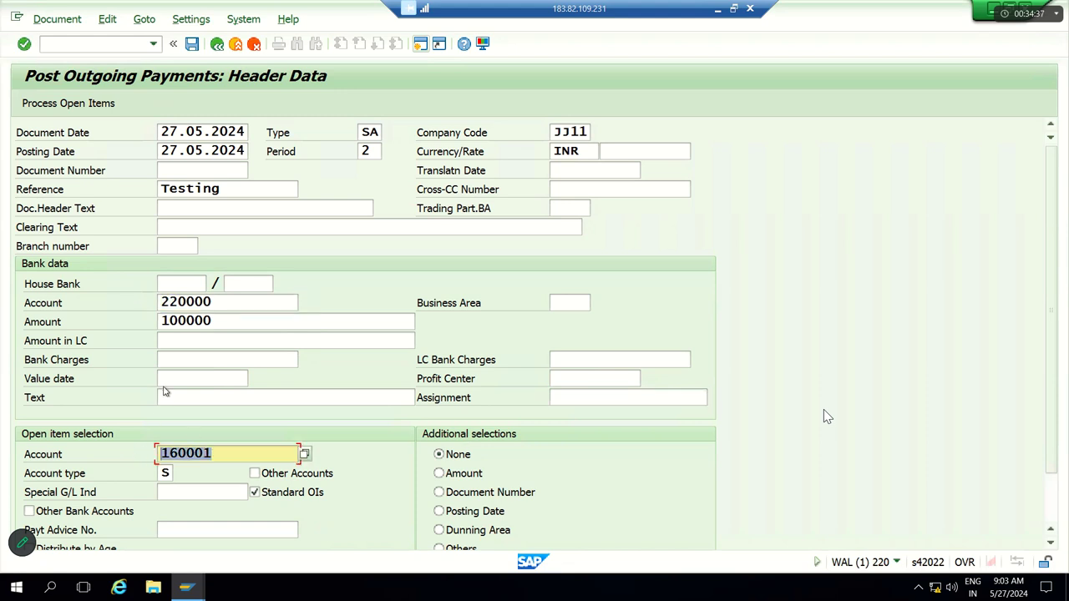
double_click(221, 324)
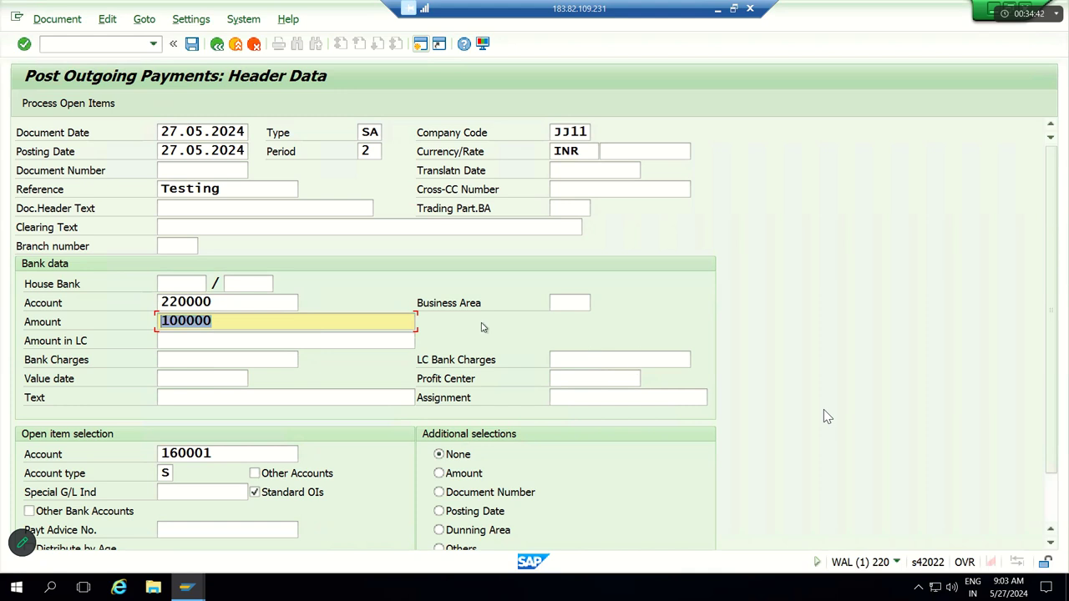
Step: Simulate the payment, review the Comm Payable debit and Cash A/c credit lines, and post it
left_click(69, 25)
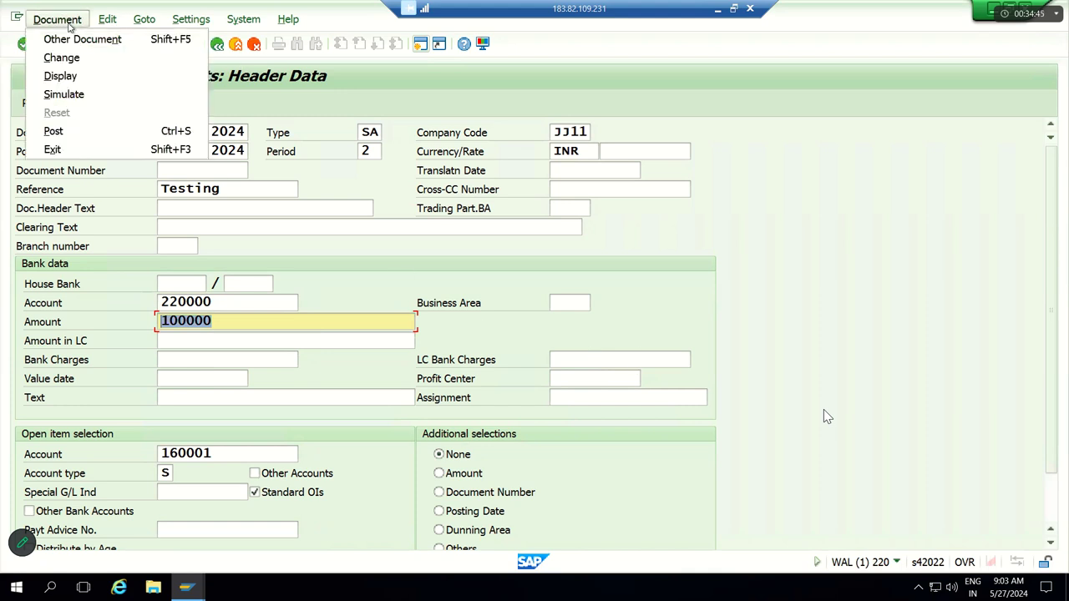
left_click(64, 95)
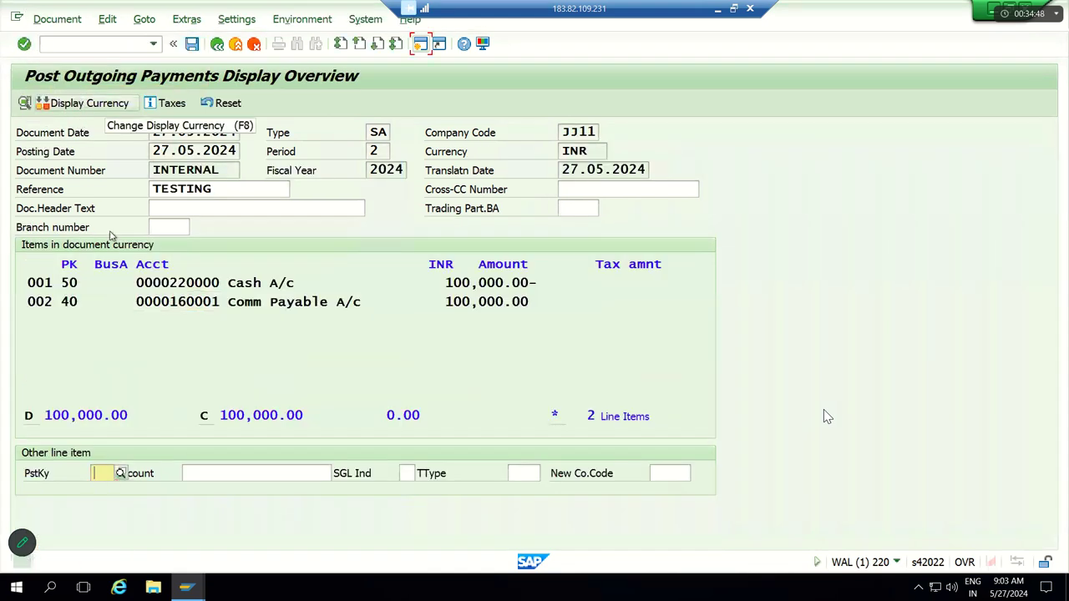
left_click_drag(42, 302, 29, 282)
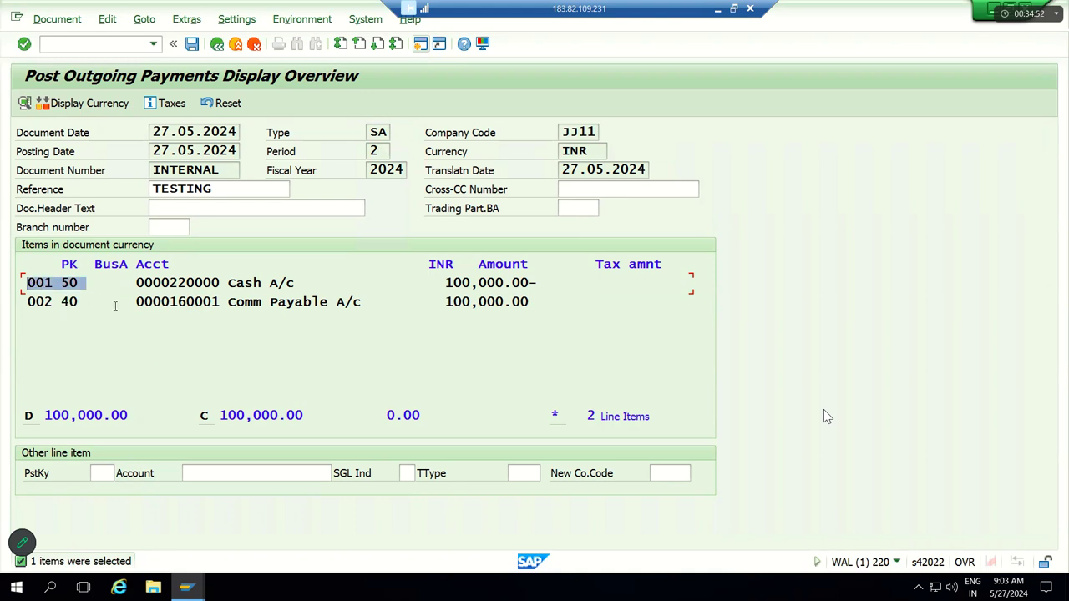
left_click_drag(134, 304, 529, 303)
left_click_drag(185, 282, 303, 283)
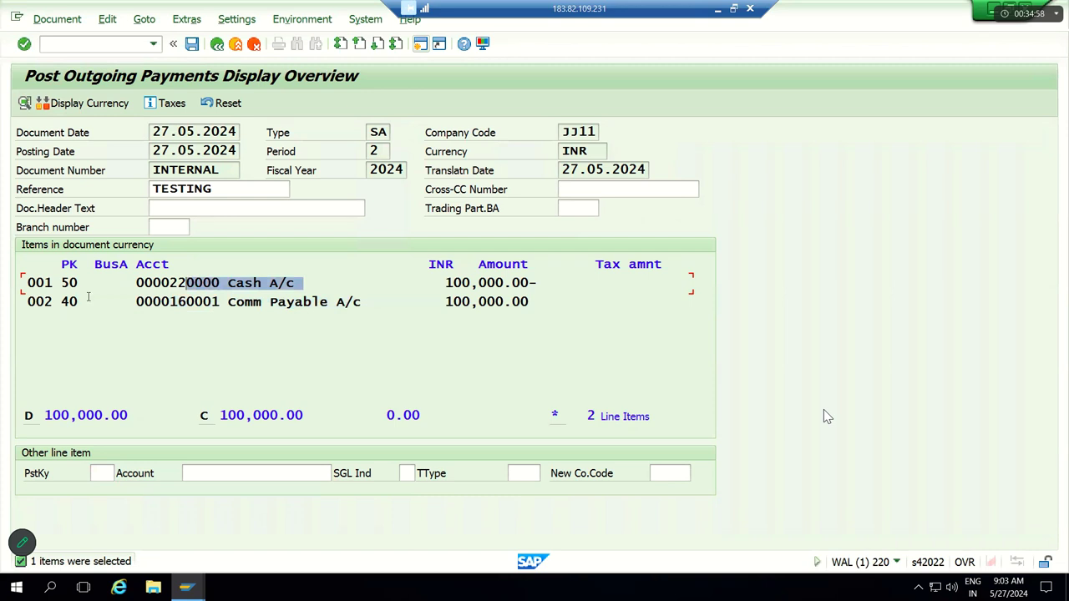
left_click_drag(86, 284, 37, 284)
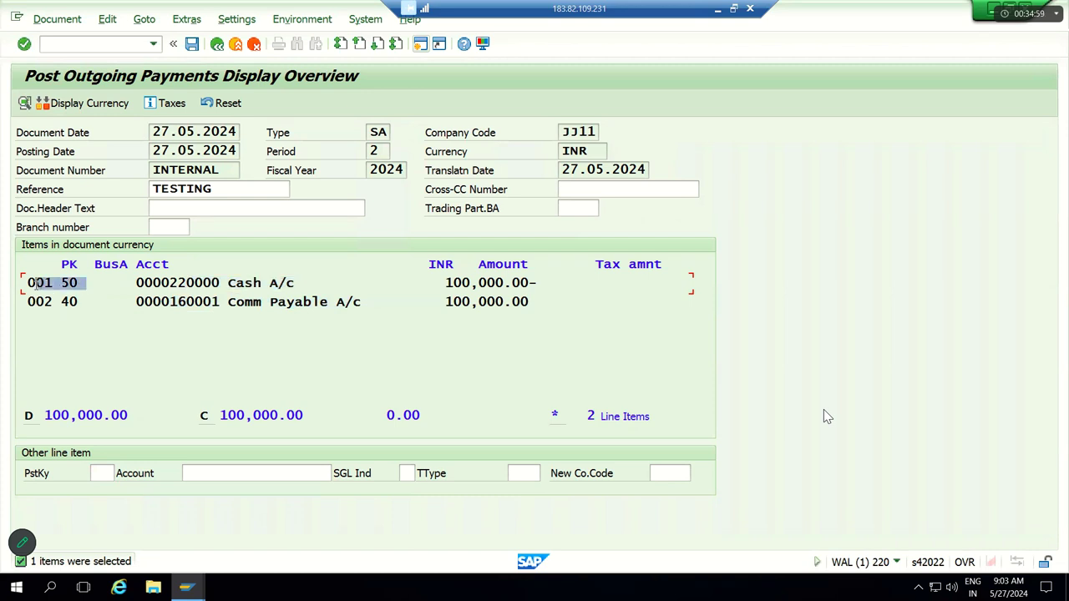
left_click(193, 44)
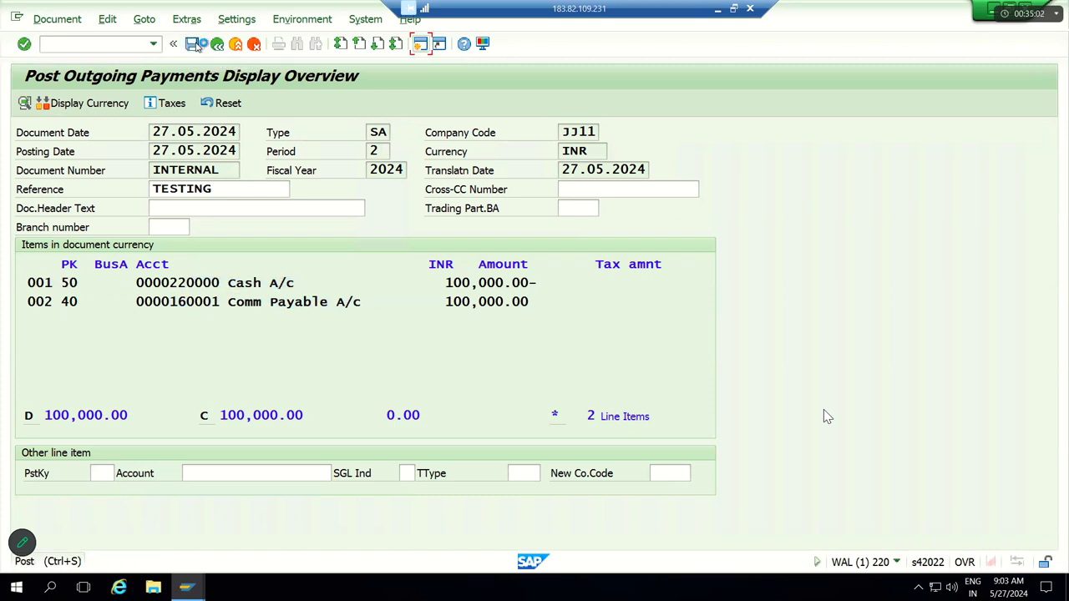
left_click(70, 25)
Step: Display document 100000001 in General Ledger View, checking business area JJHB and profit center JJ100
left_click(74, 76)
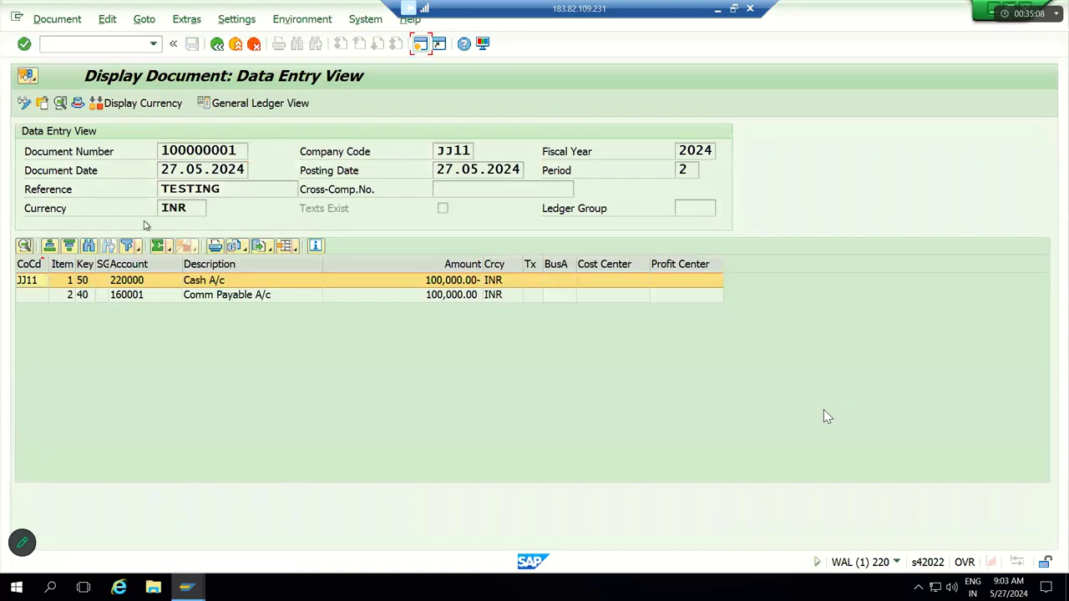
left_click(257, 106)
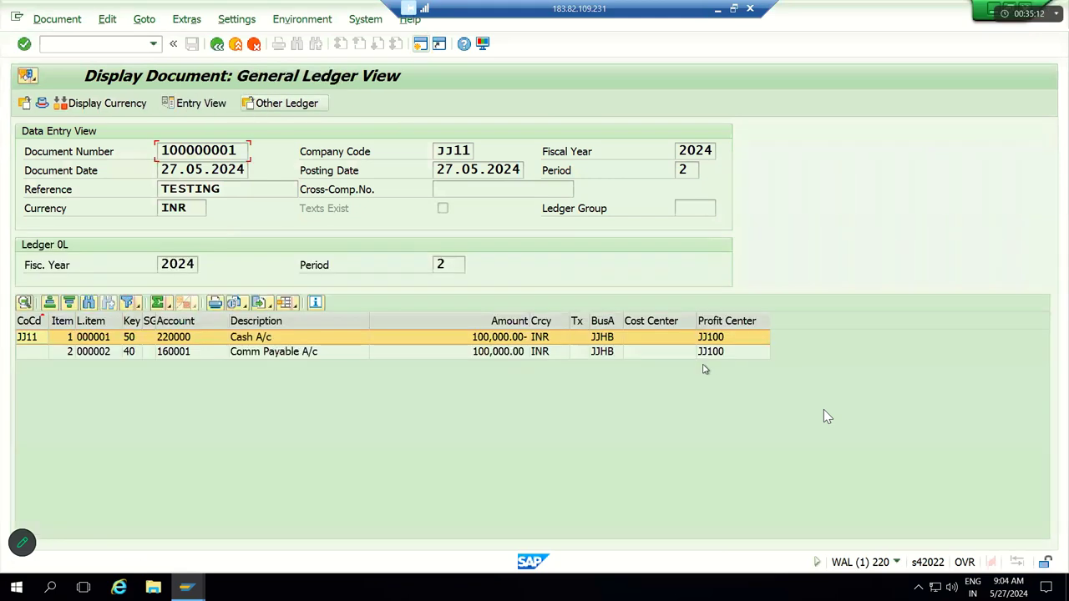
left_click(720, 325)
left_click(604, 323)
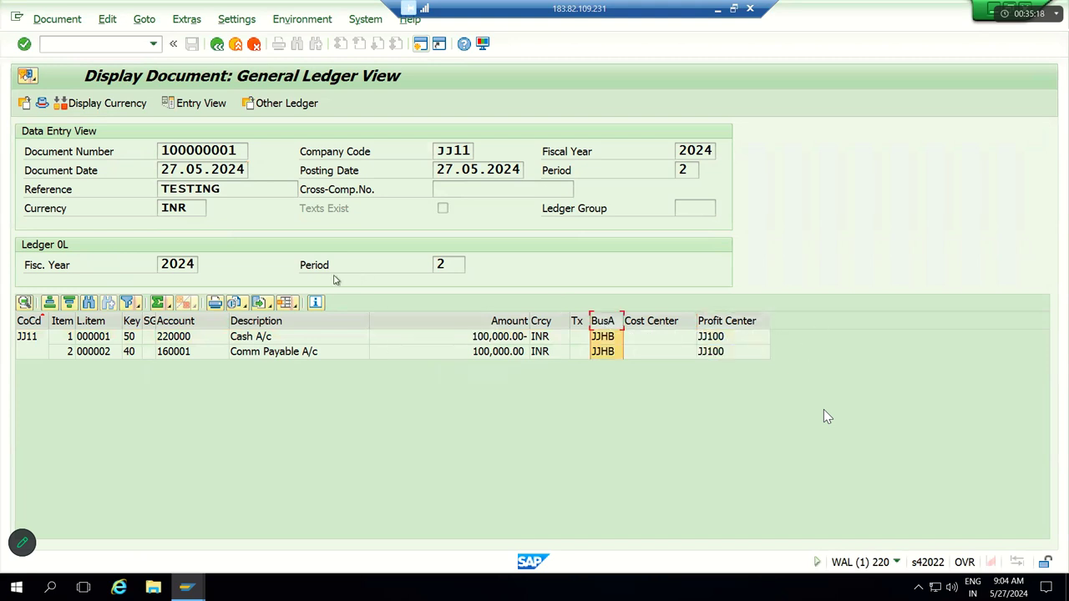
left_click(296, 306)
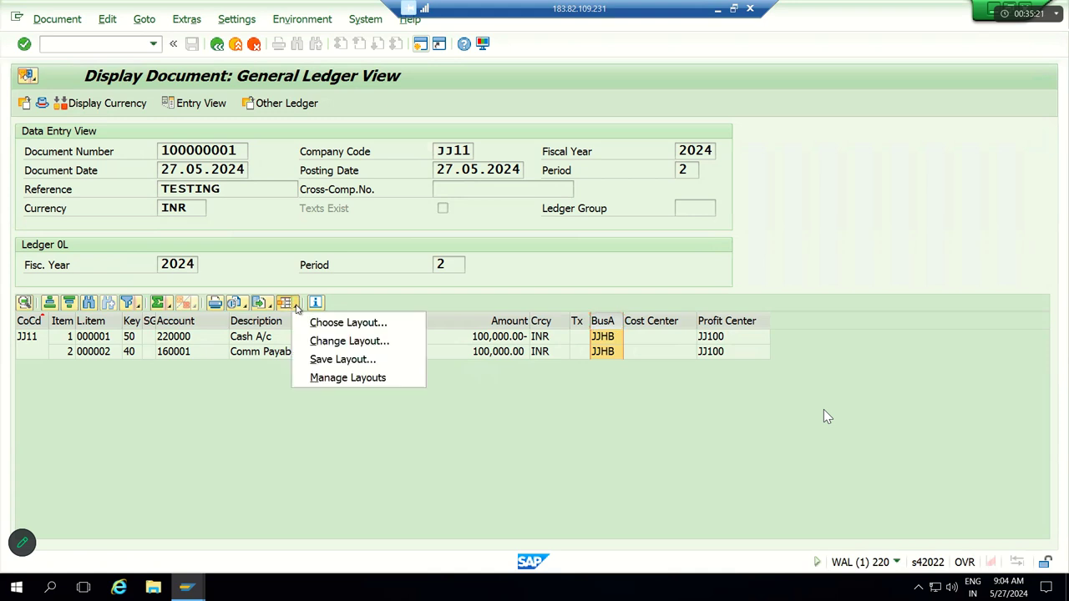
Step: Change the line item layout to display the Segment column, showing JJSS on both lines
left_click(337, 342)
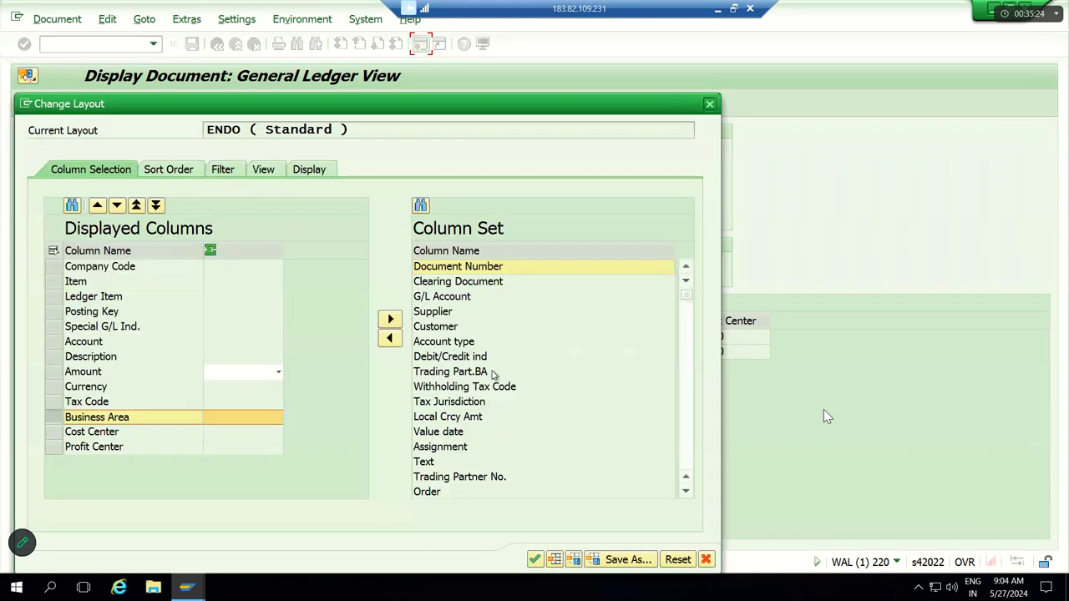
left_click(493, 372)
scroll(493, 375, "down", 15)
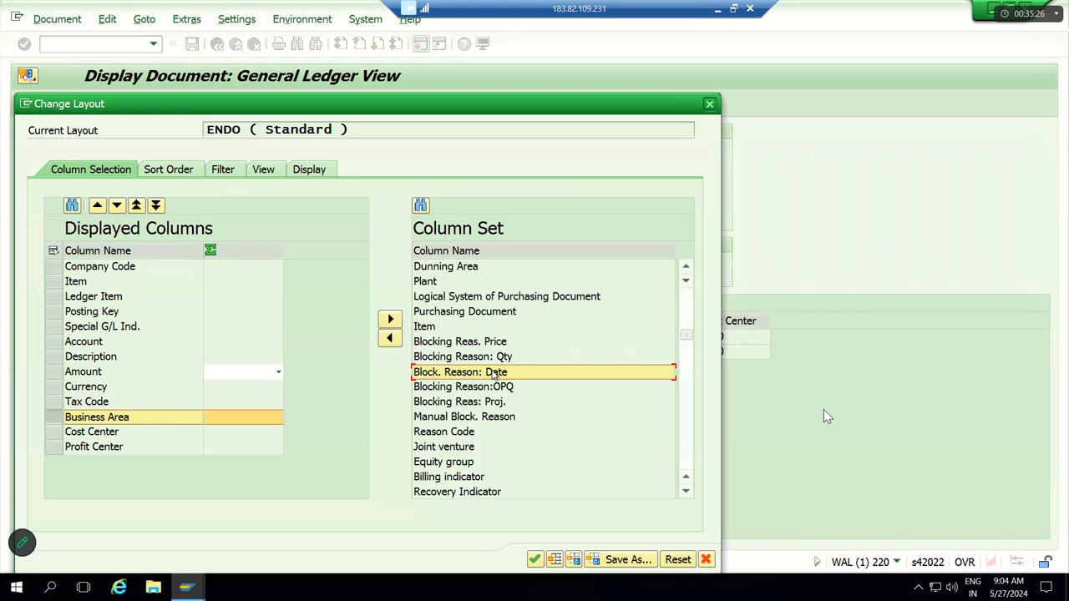
scroll(493, 375, "down", 20)
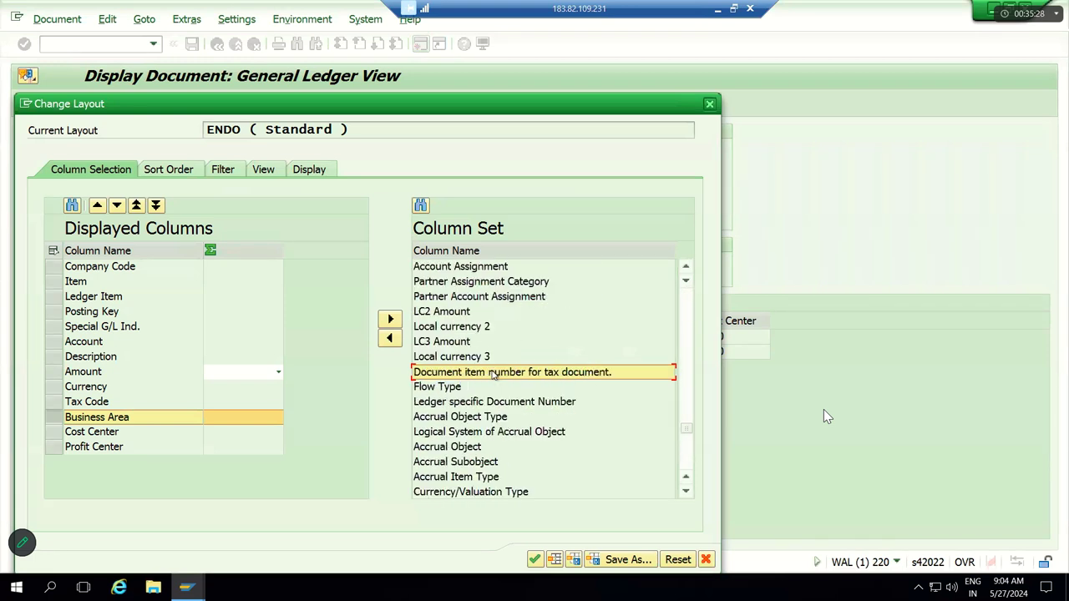
scroll(493, 375, "down", 5)
scroll(493, 375, "down", 3)
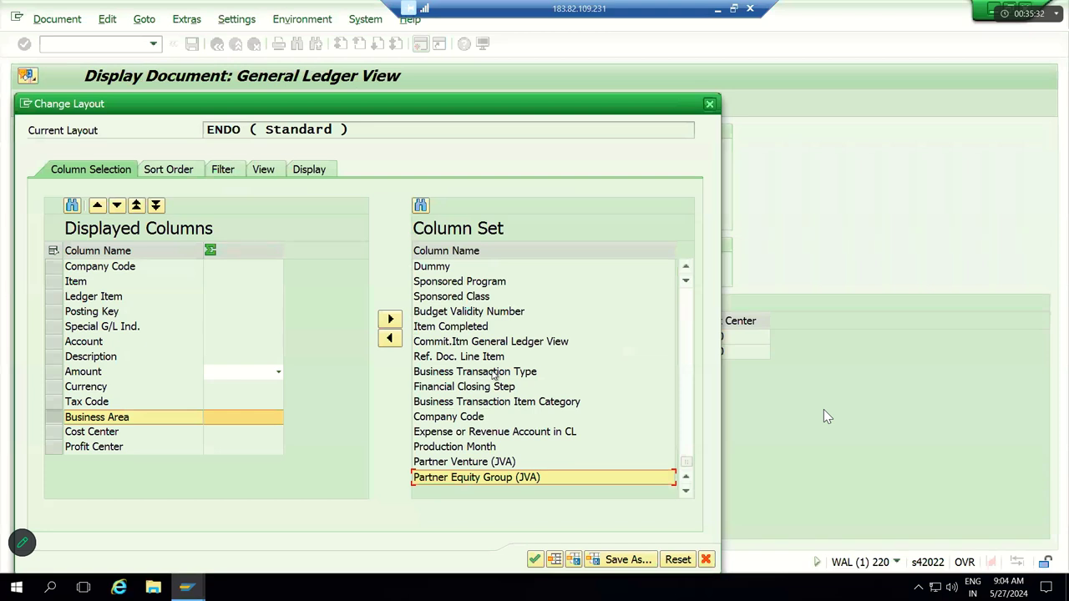
scroll(493, 375, "up", 5)
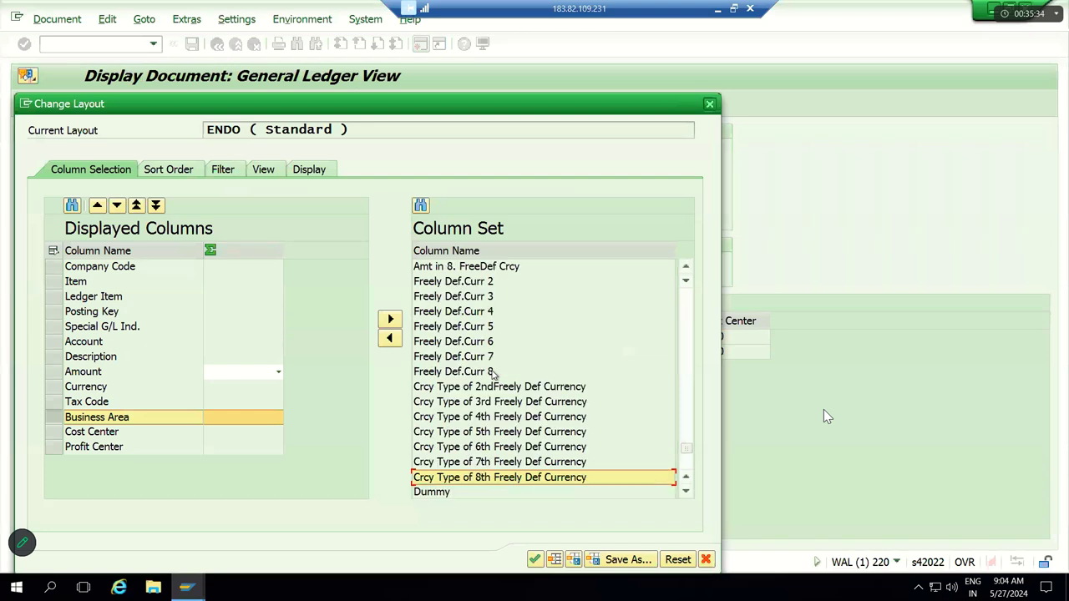
scroll(493, 375, "up", 5)
scroll(493, 375, "up", 5)
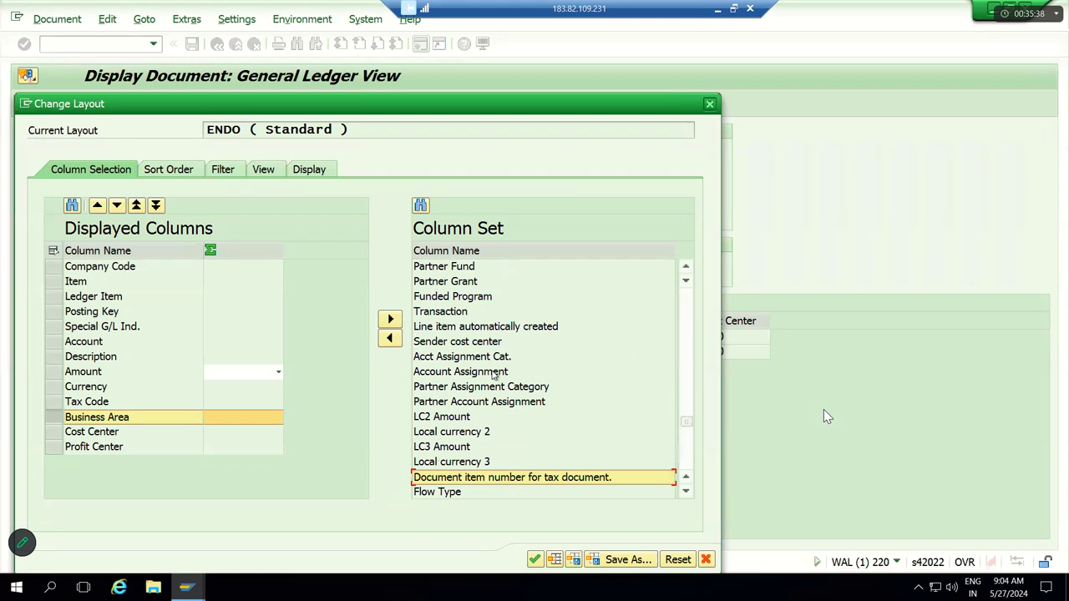
scroll(493, 375, "up", 5)
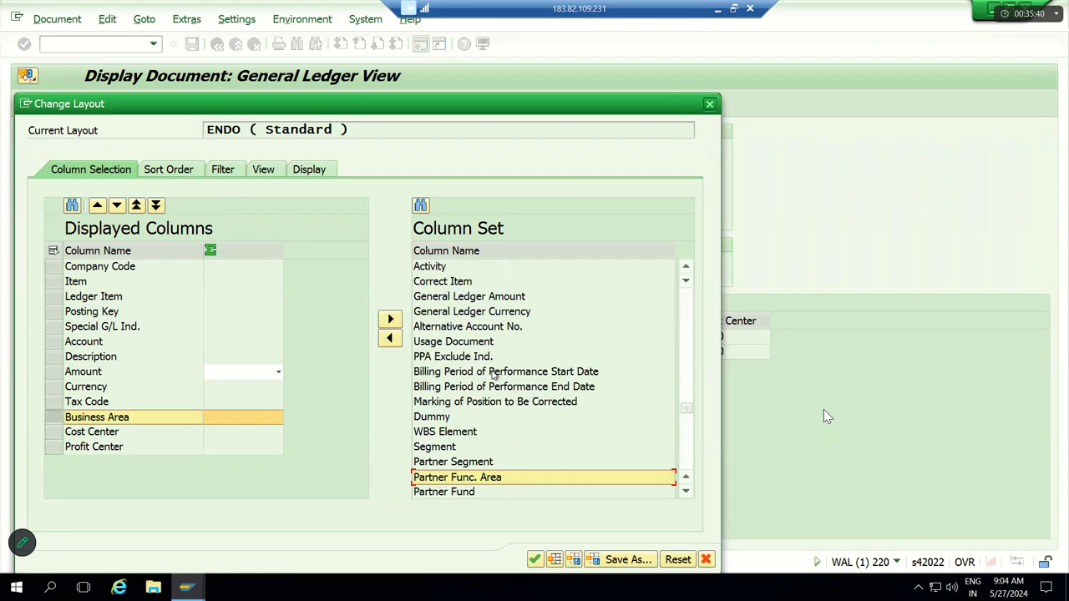
left_click(458, 449)
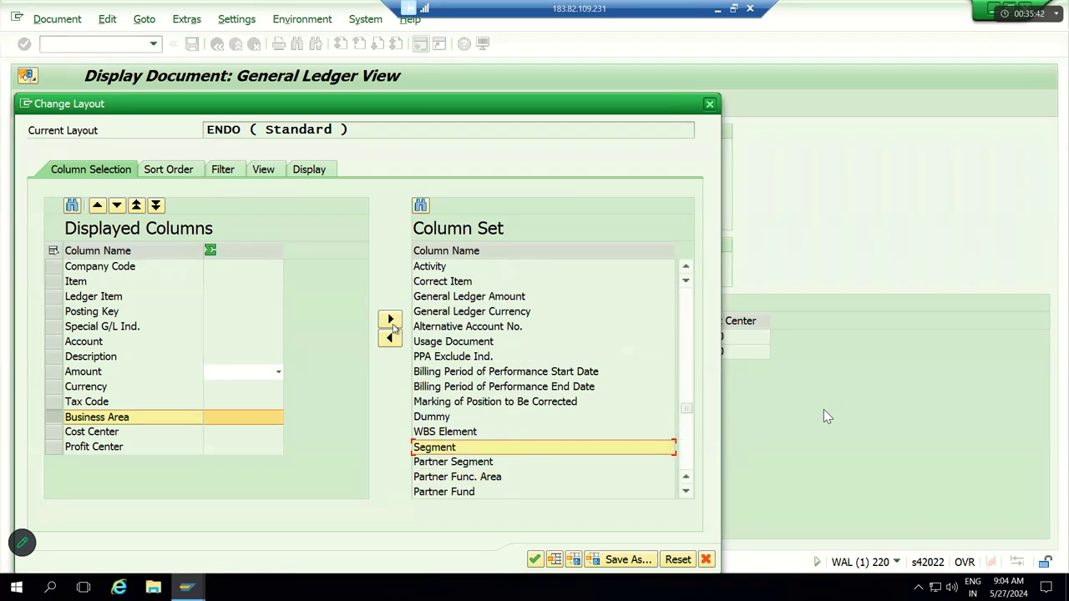
left_click(389, 338)
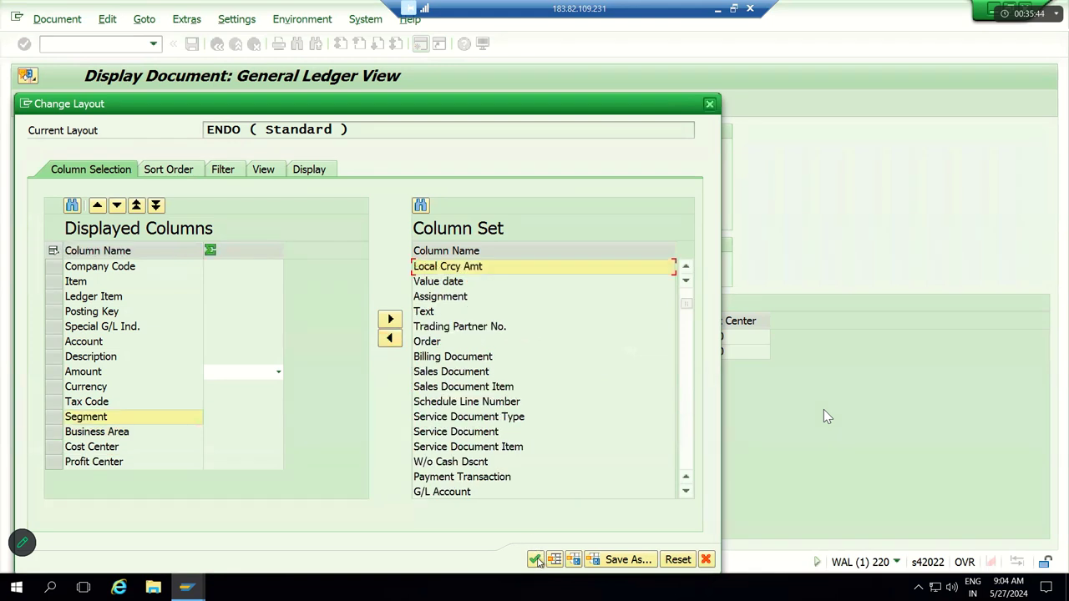
left_click(535, 560)
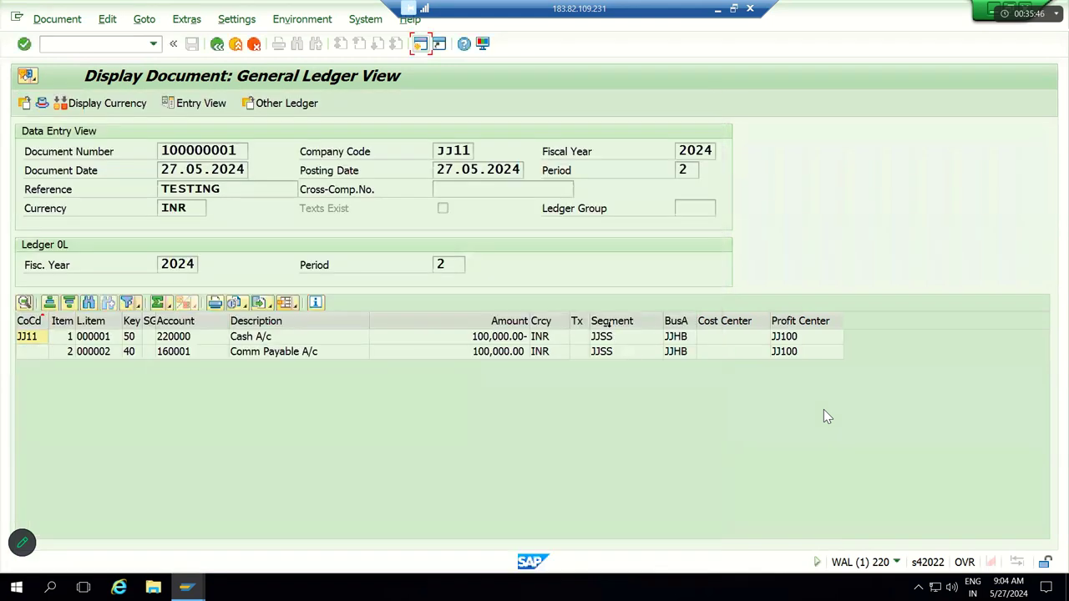
Step: Review the account, cost center, business area, segment and profit center entries on both lines
left_click(623, 324)
left_click(677, 322)
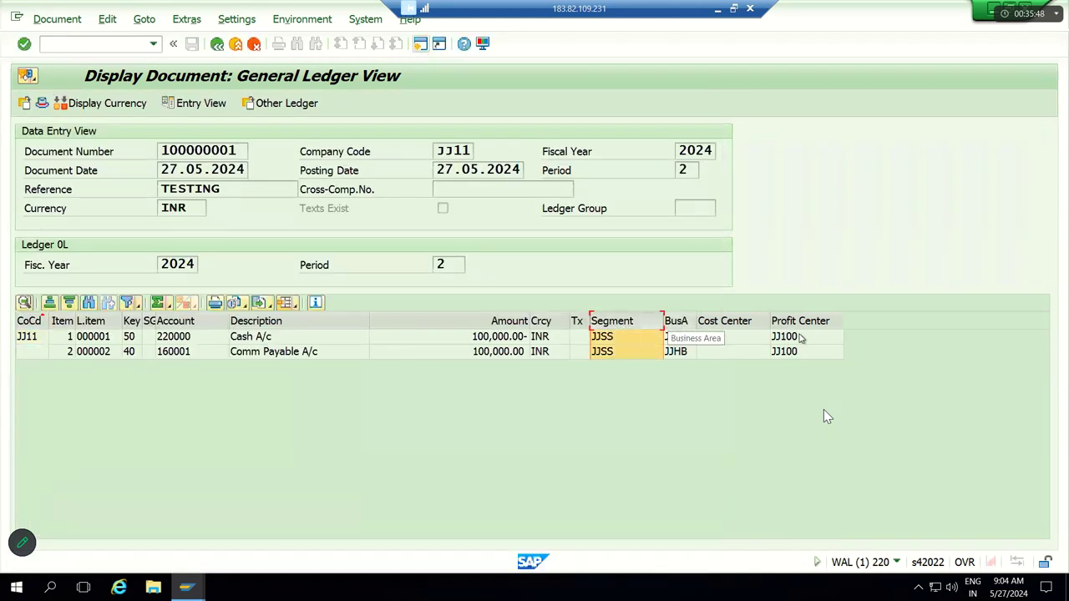
left_click(803, 335)
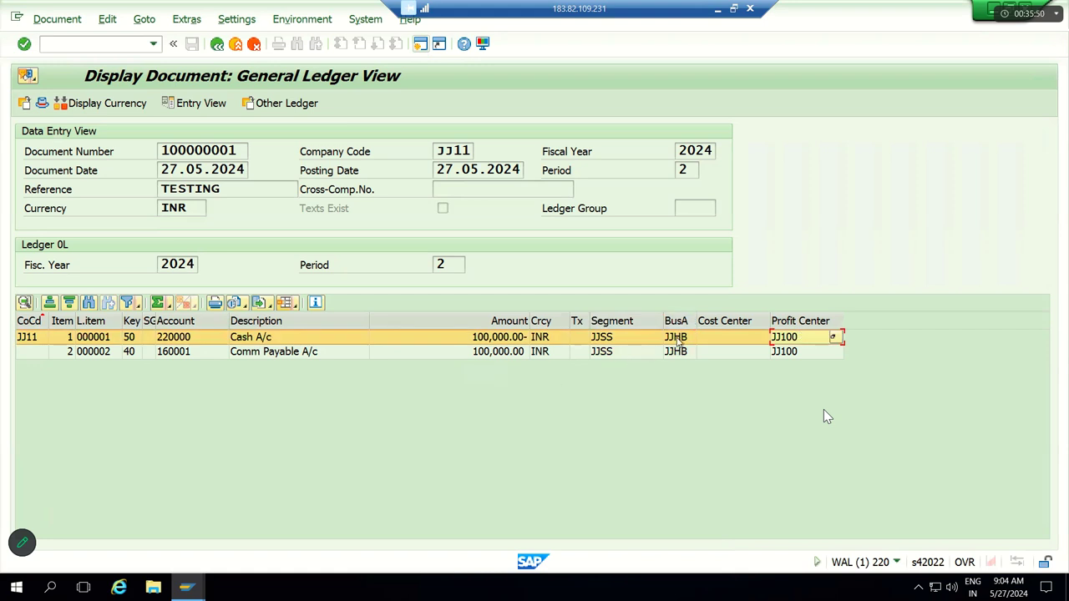
left_click(716, 349)
left_click(716, 340)
left_click(716, 352)
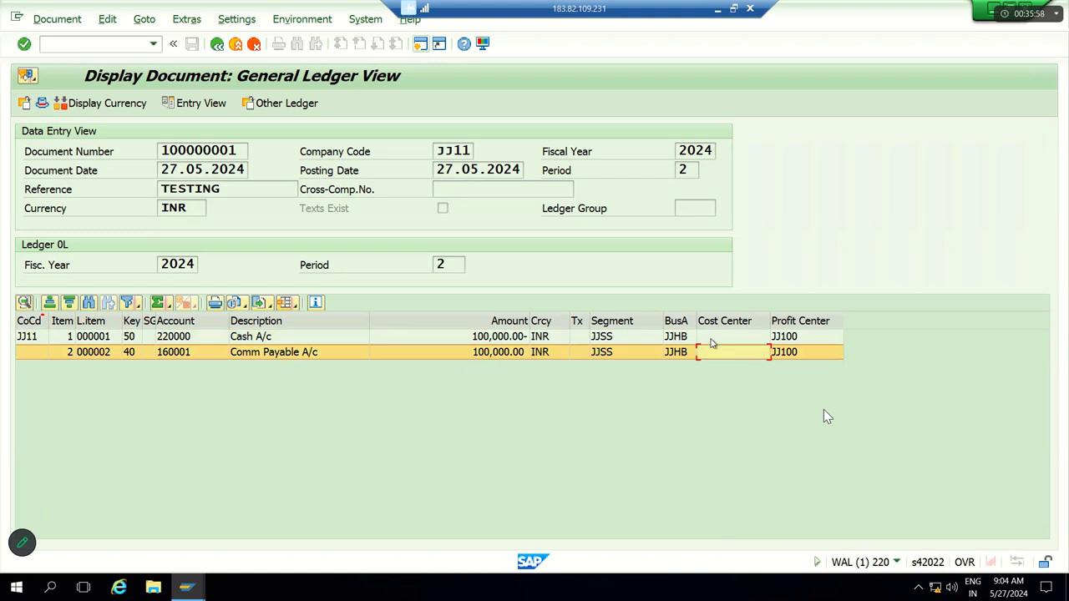
left_click(713, 340)
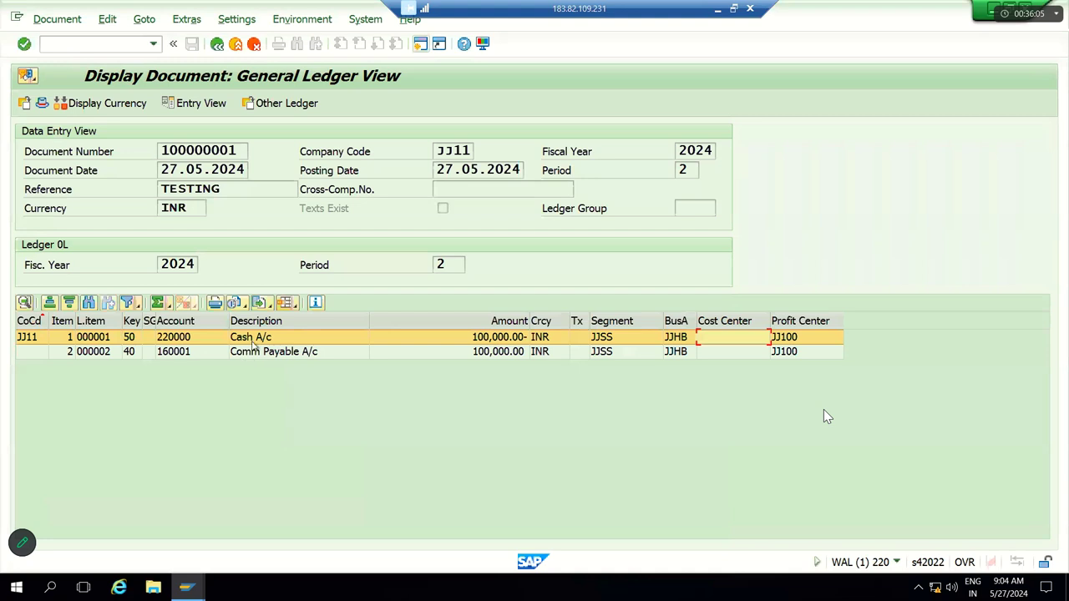
left_click(259, 340)
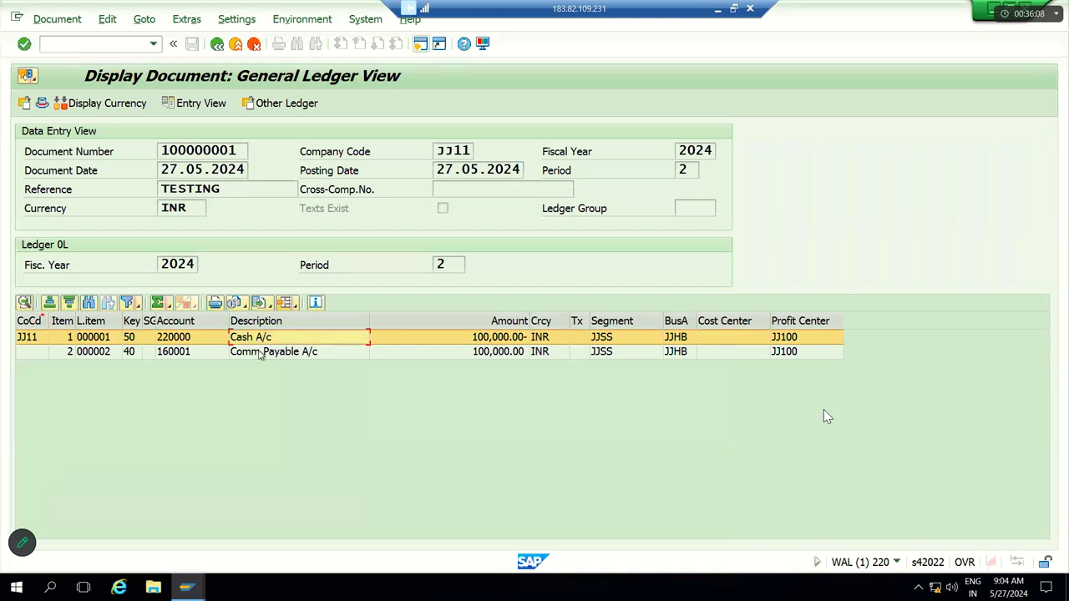
left_click(260, 355)
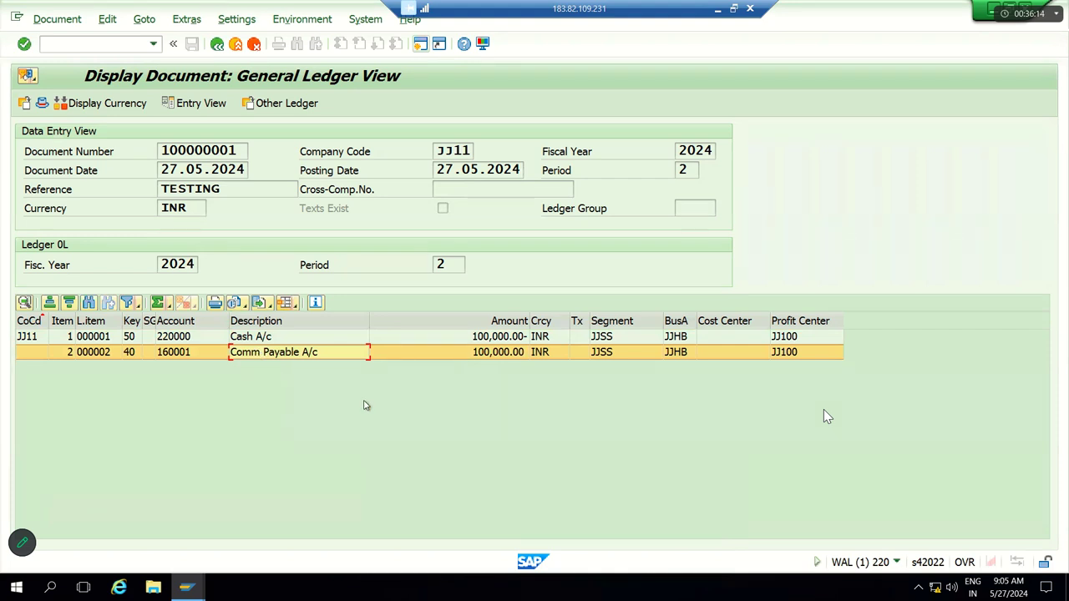
left_click(717, 338)
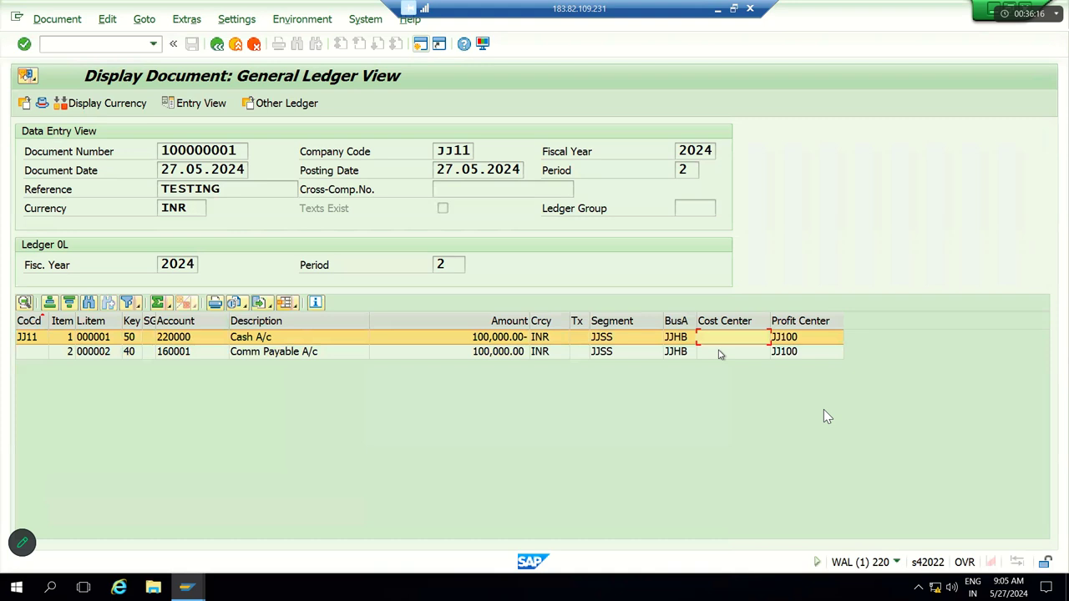
left_click(718, 351)
left_click(637, 323)
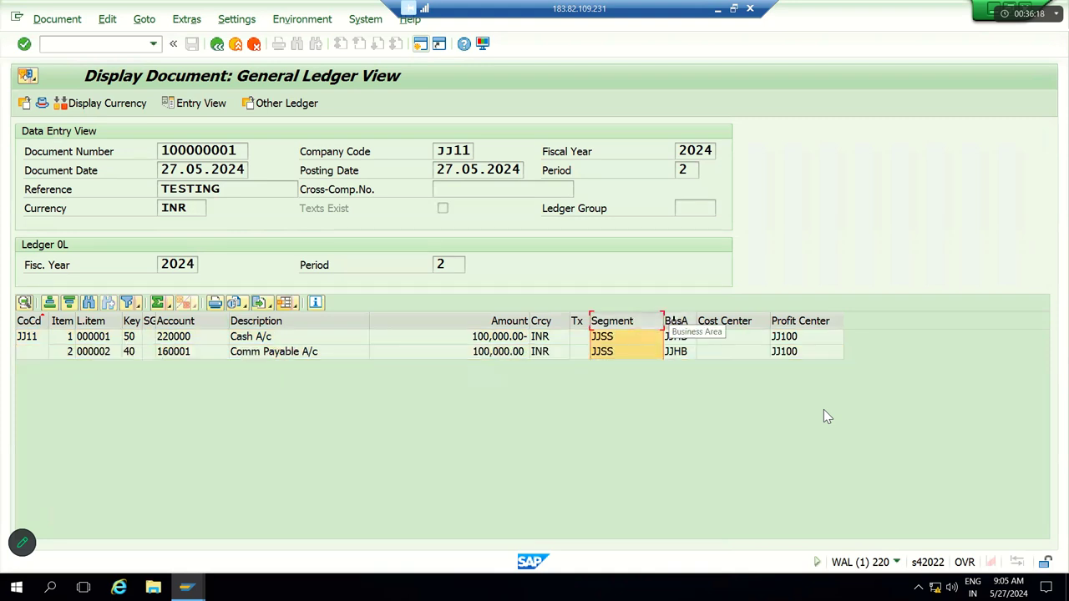
left_click(675, 323)
left_click(781, 322)
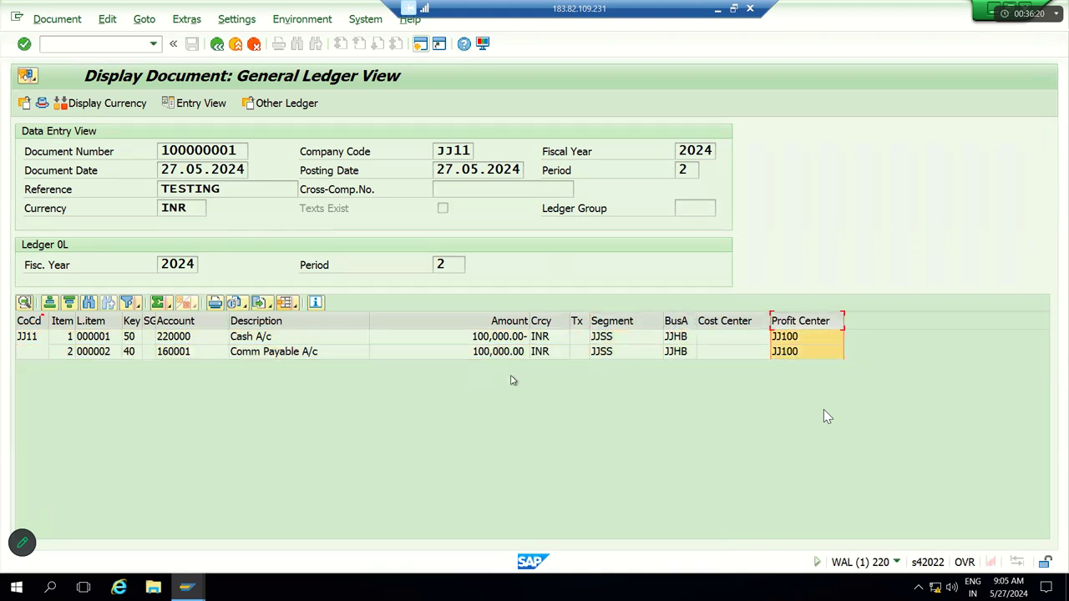
Step: Go back to the Easy Access menu with /n and minimize SAP to show Excel
left_click(216, 44)
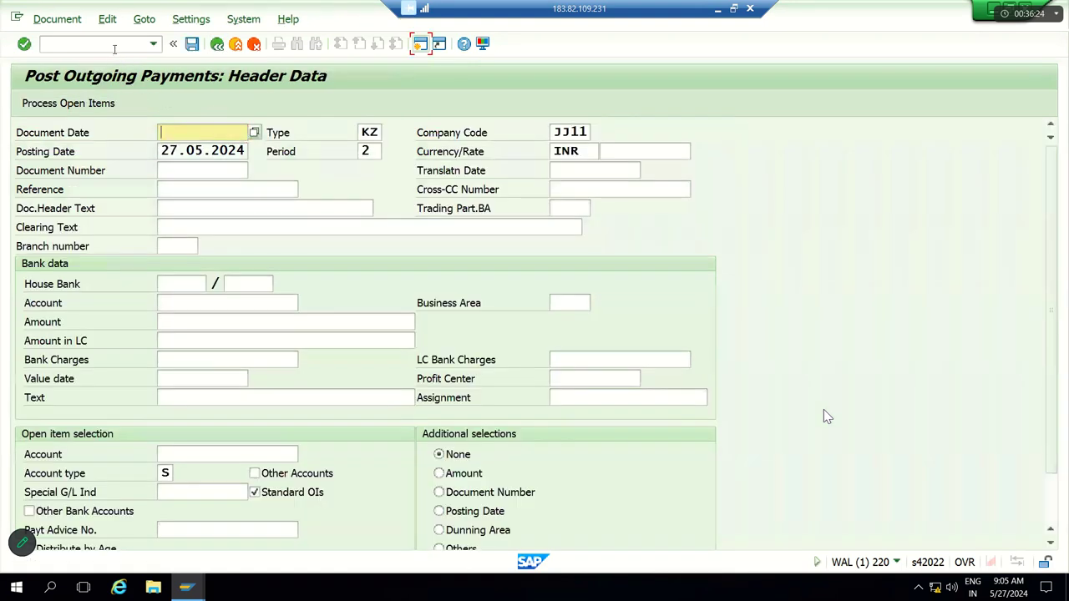
left_click(115, 46)
type("/n")
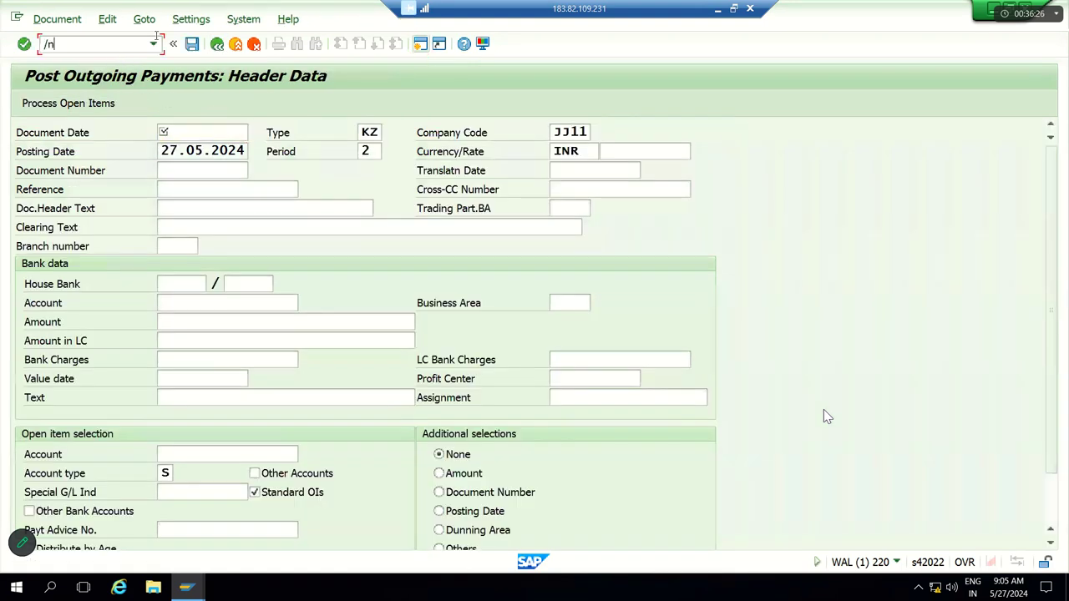
key("Return")
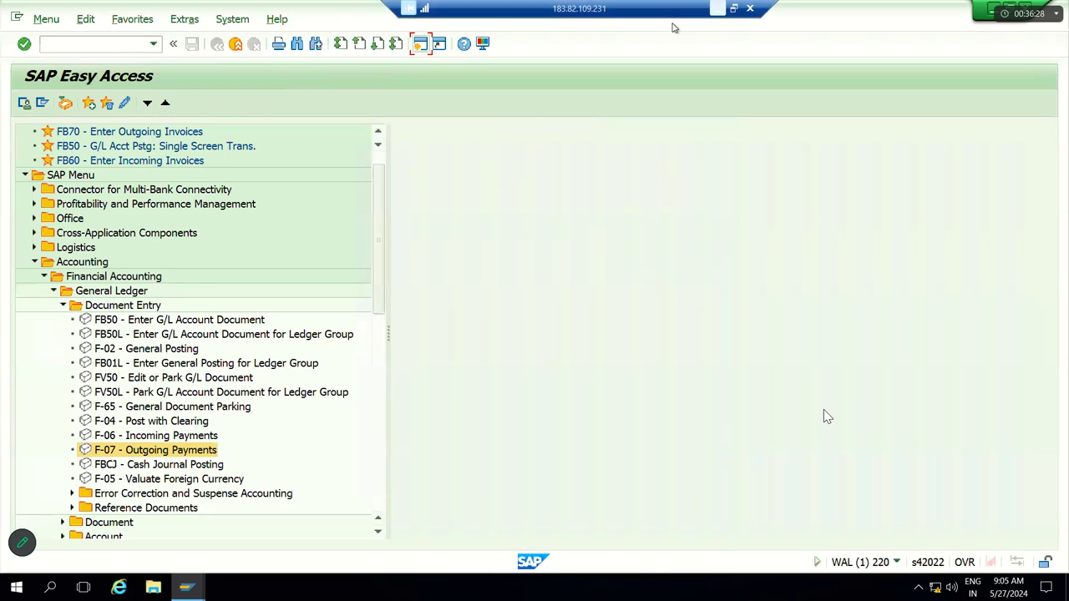
left_click(717, 9)
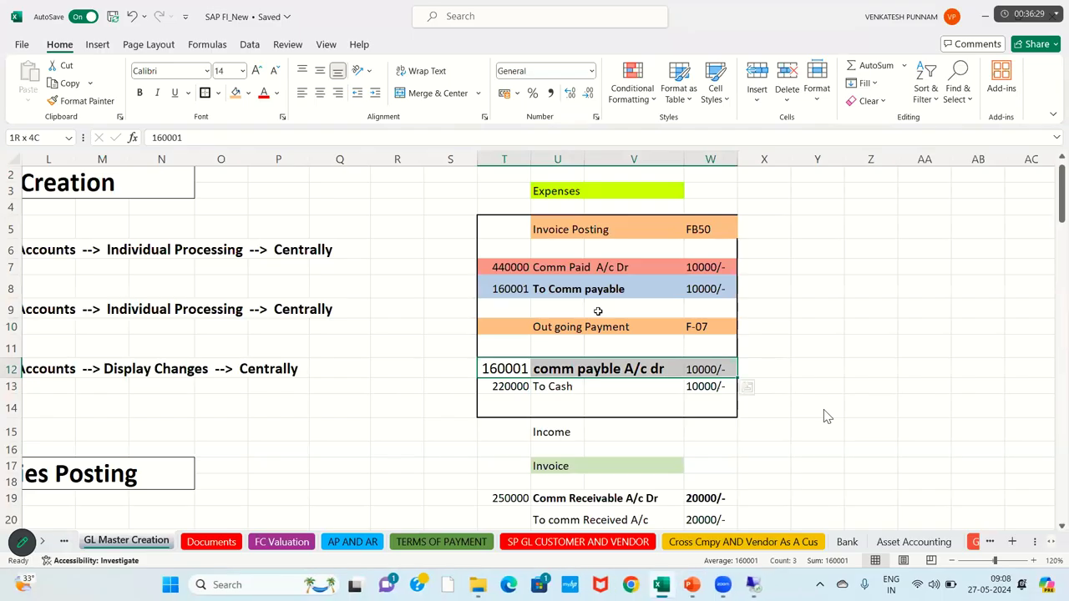
Step: Enter Invoice 100000 and Payment 100000 in cells Y6:Z7 beside the Expenses table
left_click(818, 249)
type("INvoice")
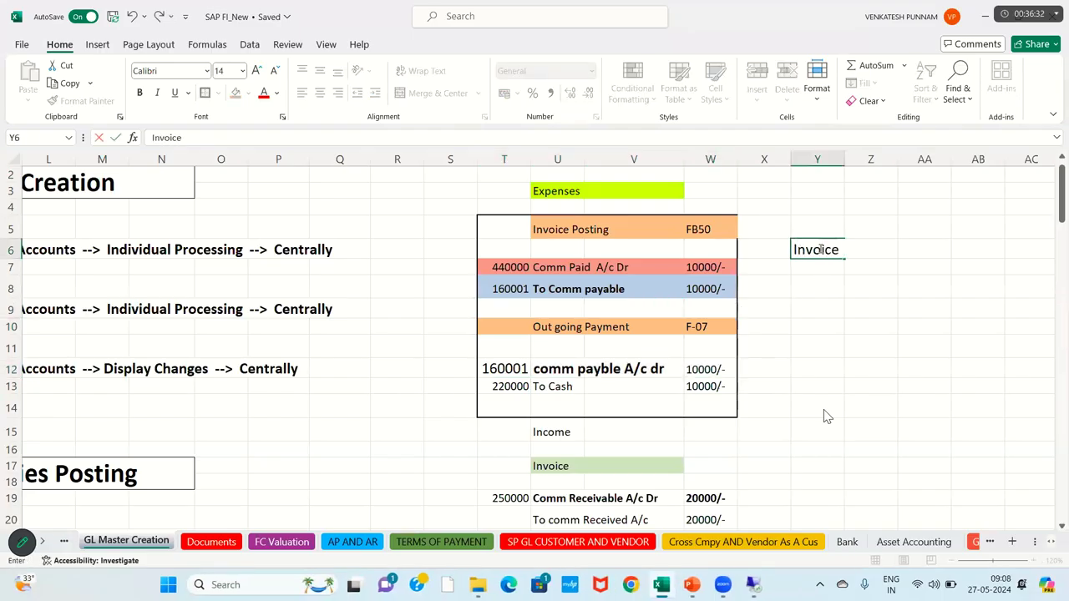
key("Tab")
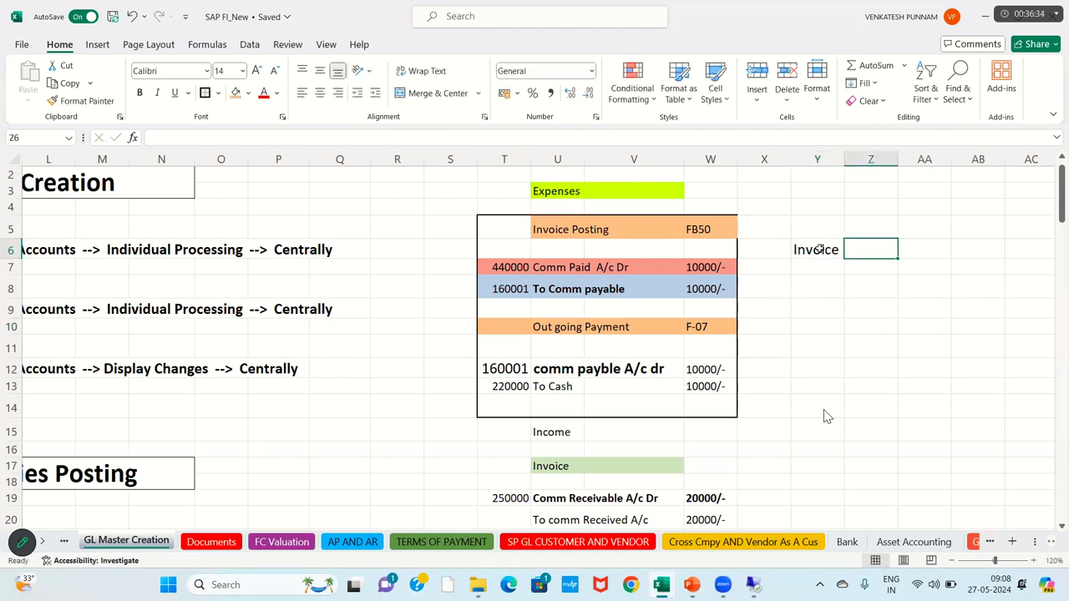
type("100000")
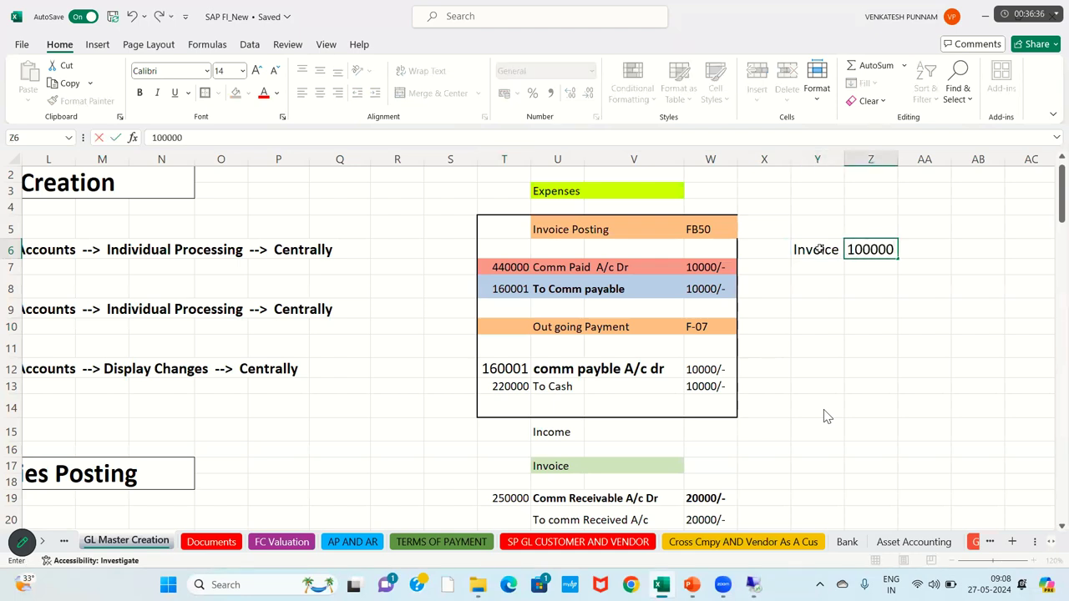
key("Return")
type("Paymen")
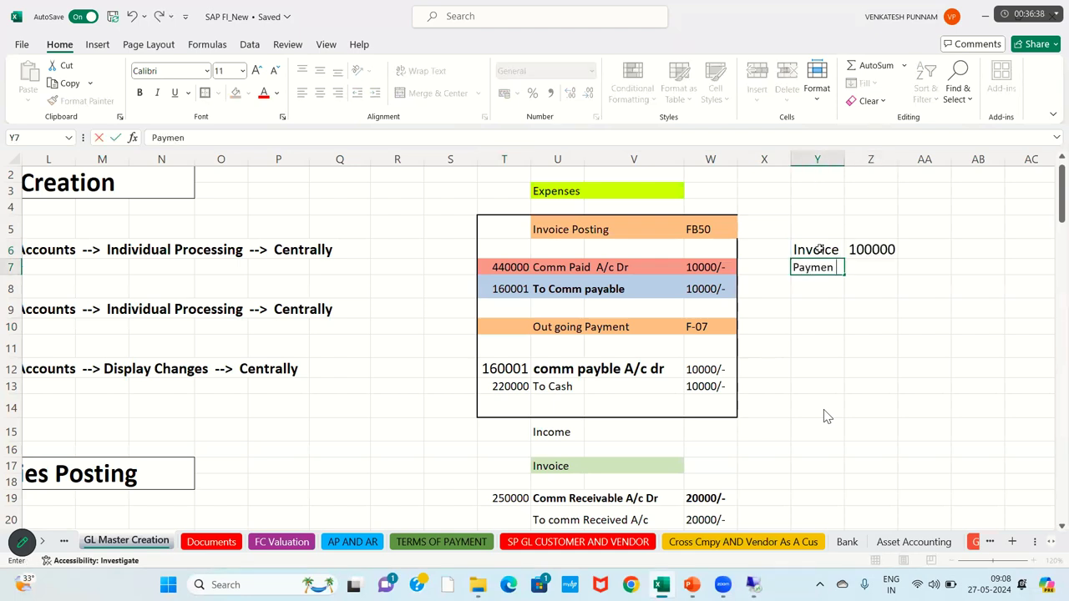
type("t")
key("Tab")
type("1")
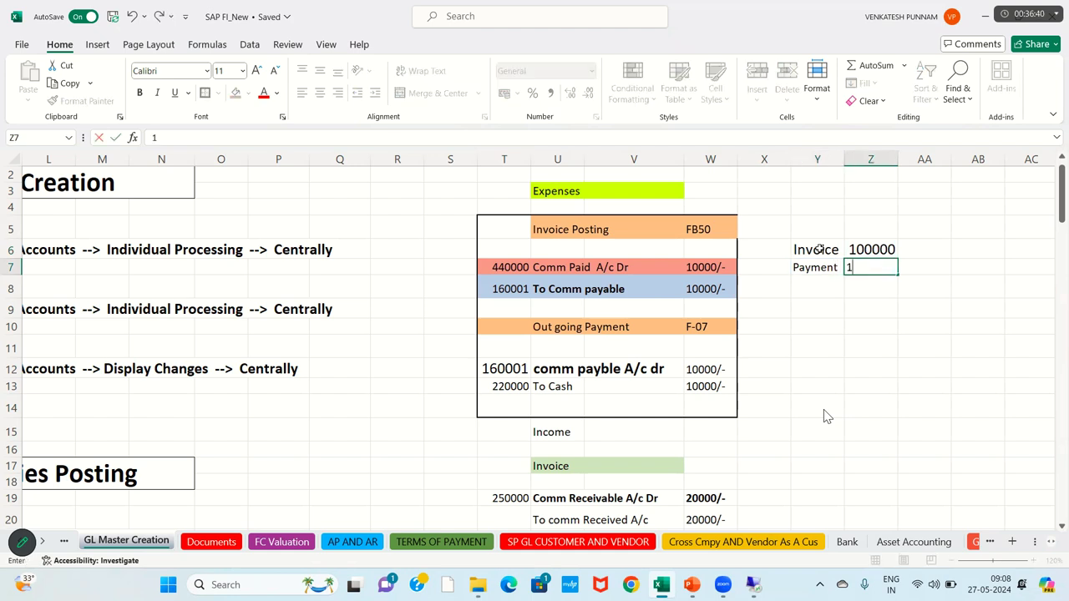
type("00000")
key("Return")
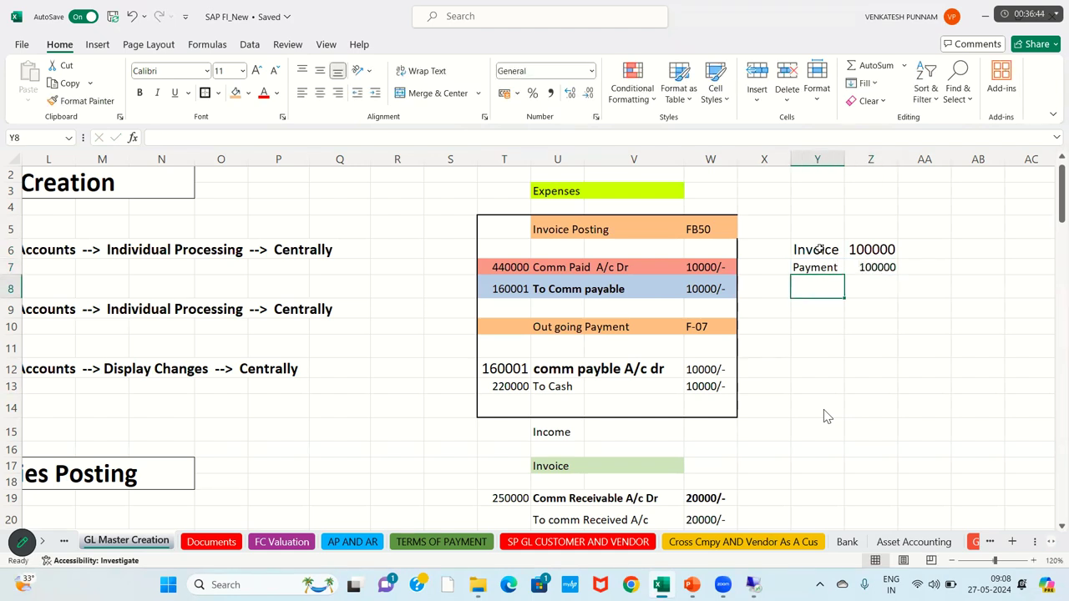
Step: Enter a 0 balance in cell Z8 beneath the payment
left_click(867, 282)
type("'")
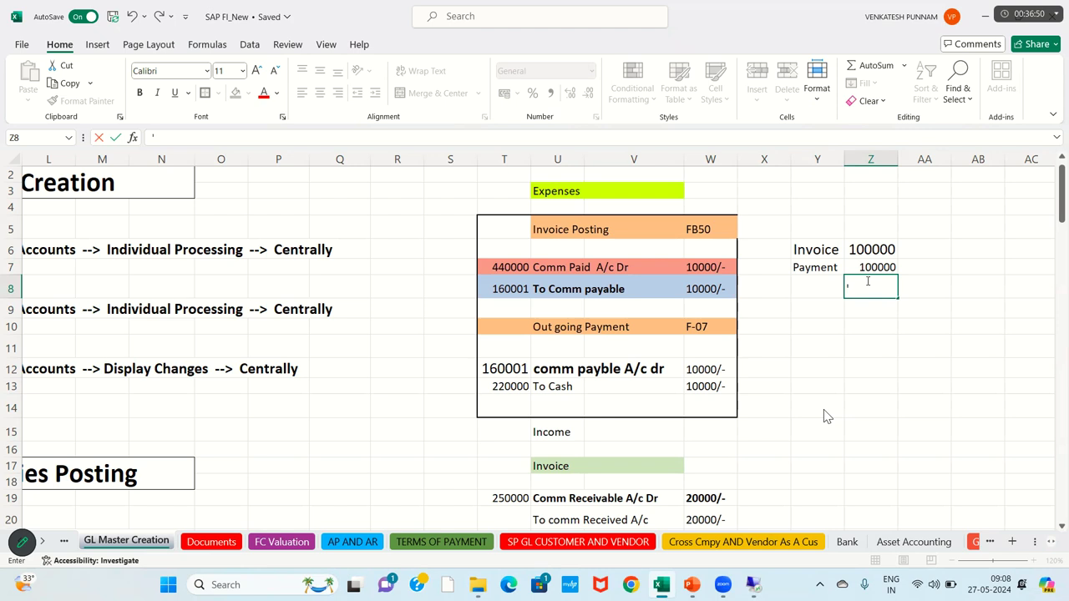
type("0")
key("Return")
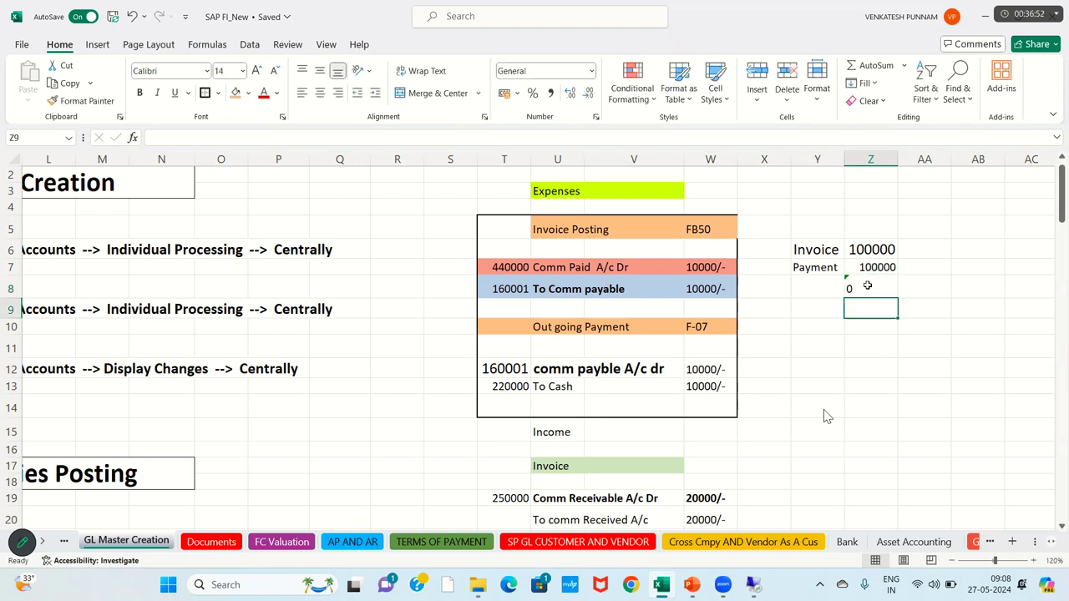
left_click(868, 286)
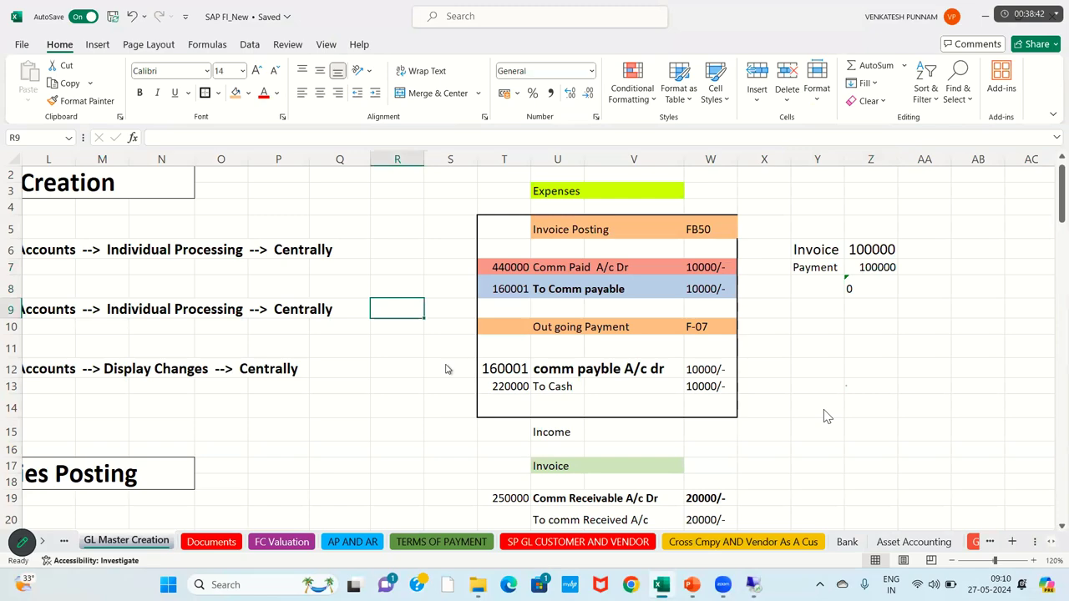
Step: Switch from the Excel notes back to the SAP Easy Access window
key("alt+Tab")
Step: Run FBL3 for G/L account 160001 in company code JJ11 with All items selected
left_click(97, 45)
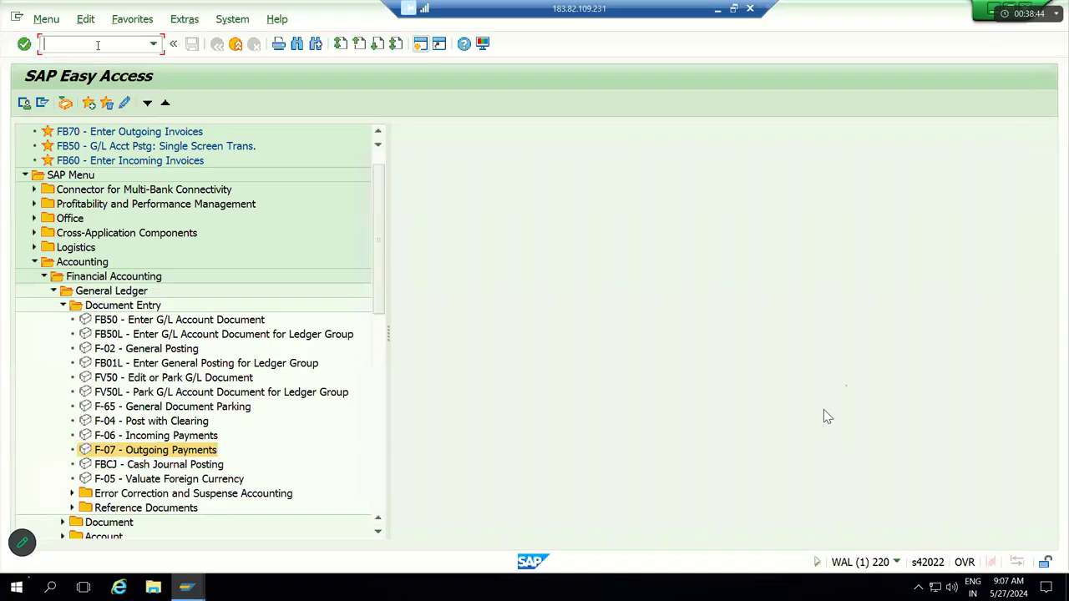
type("FBL3")
key("Return")
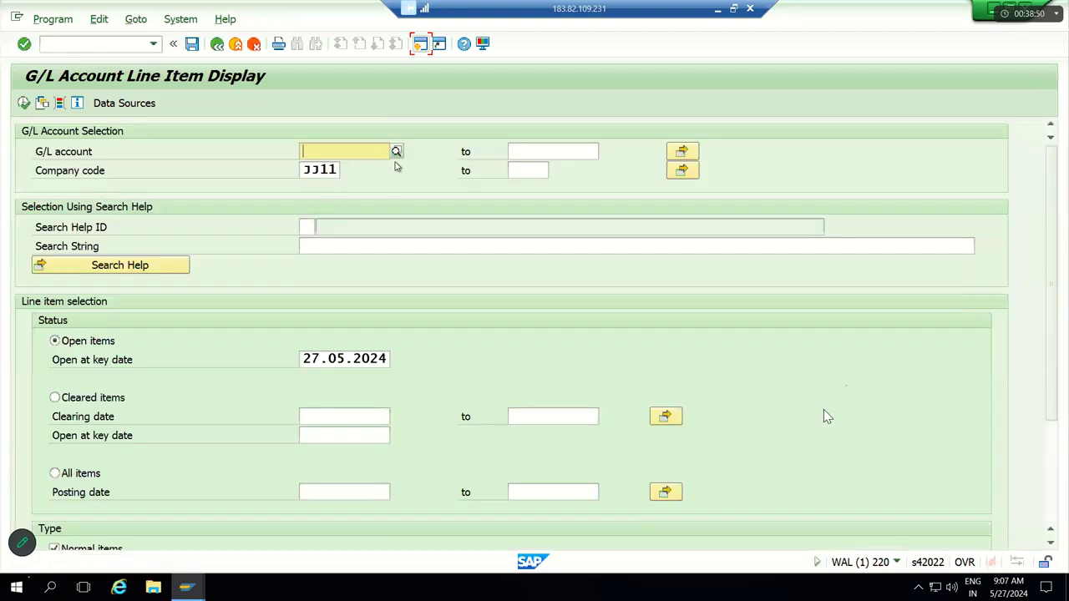
left_click(396, 152)
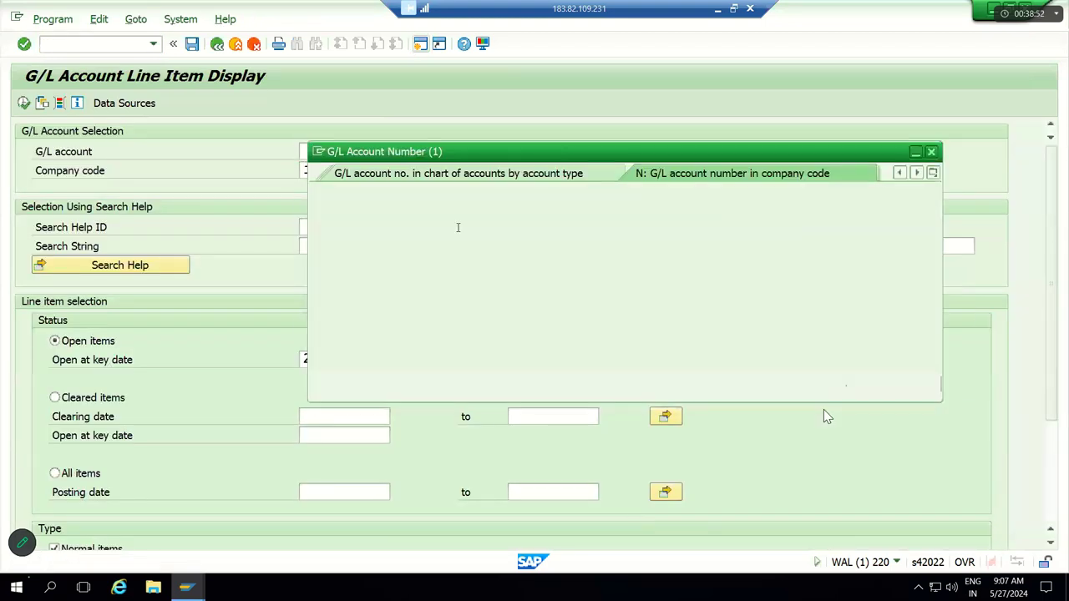
key("Return")
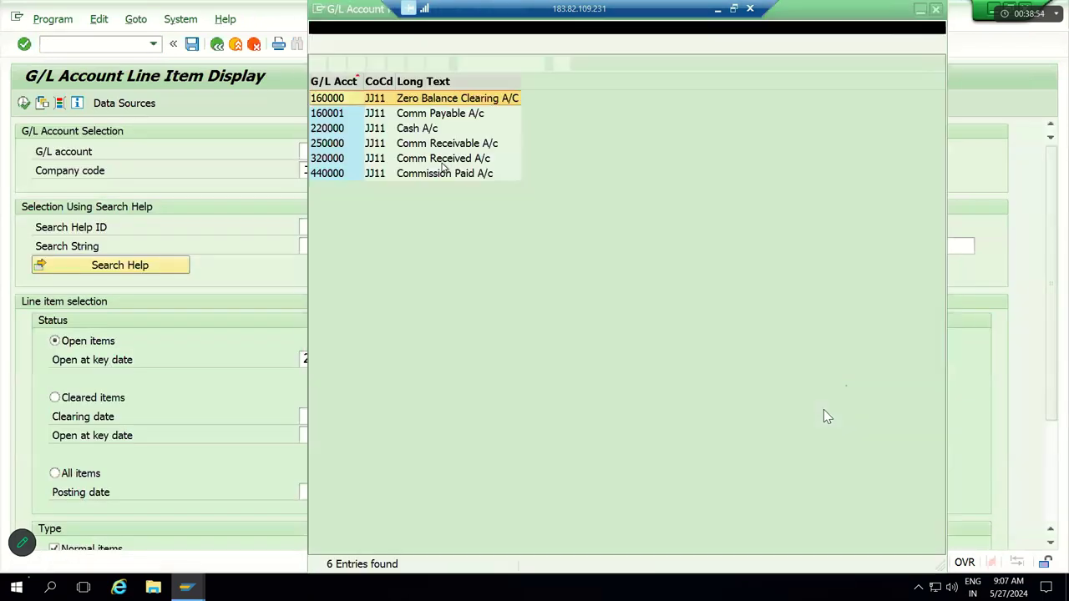
double_click(469, 115)
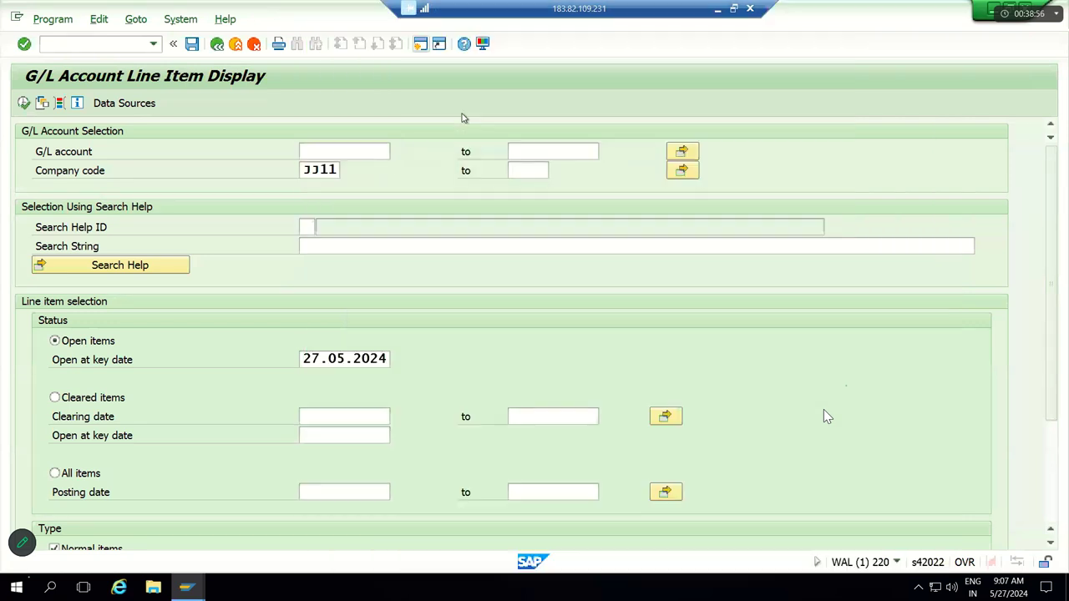
left_click(168, 489)
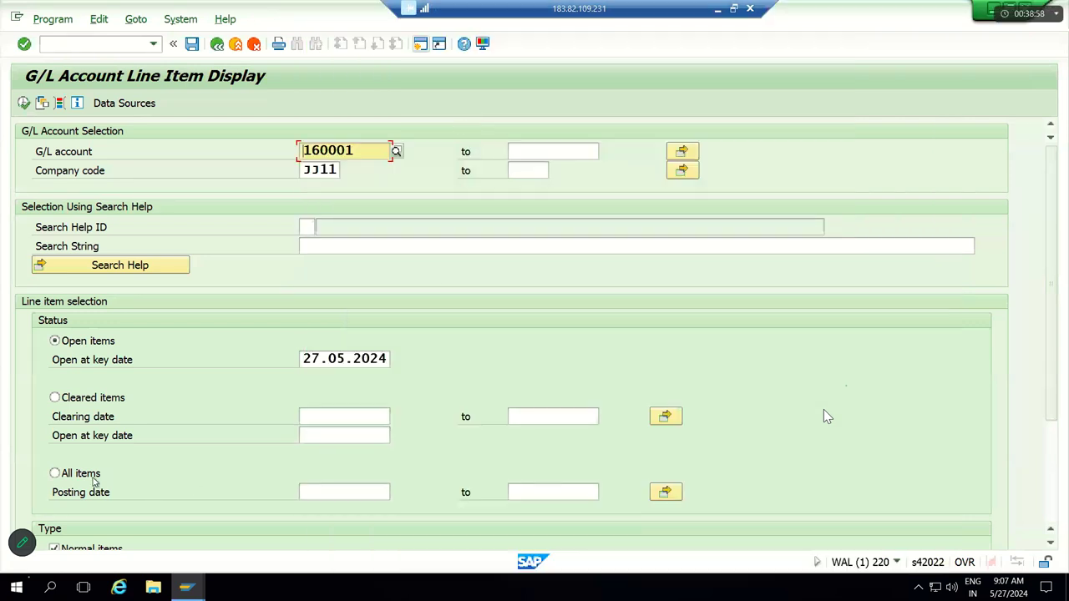
left_click(24, 103)
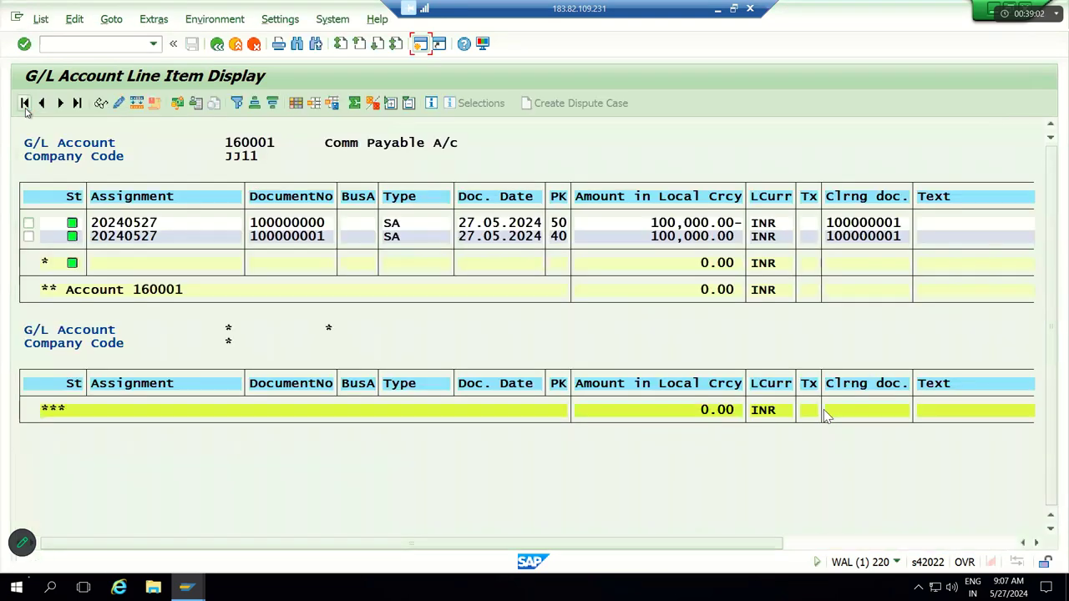
Step: Check the two 100,000.00 items net to 0.00 and view document 100000000's overview
left_click(670, 224)
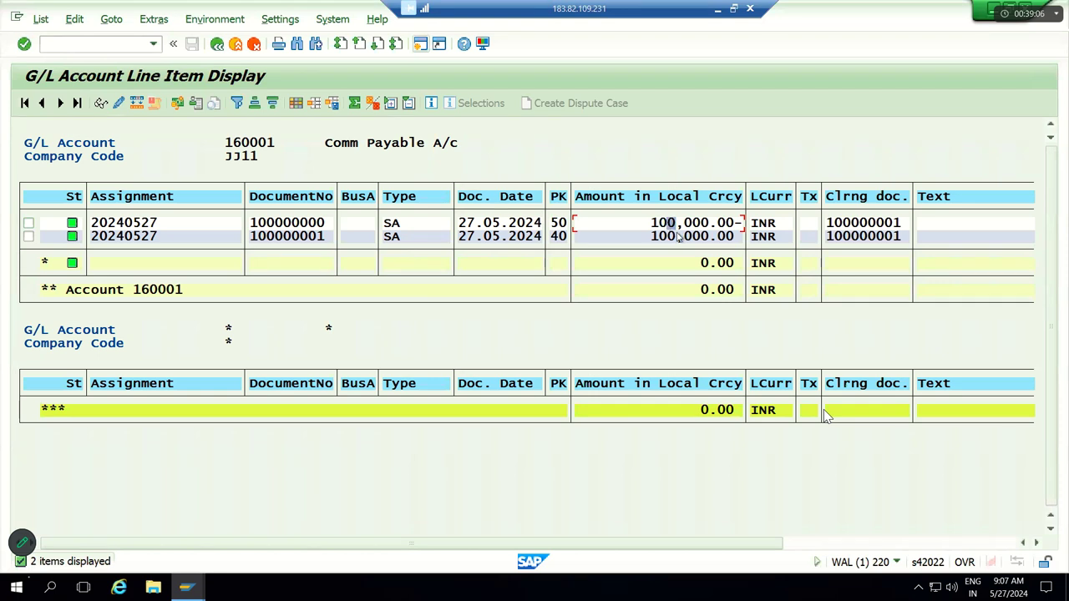
left_click(679, 239)
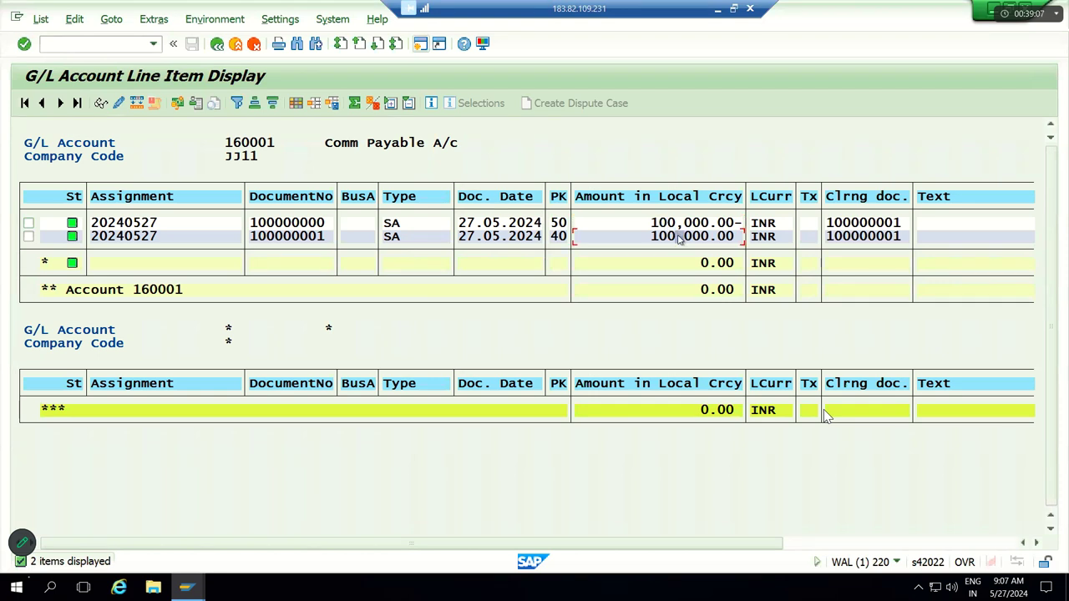
left_click(720, 289)
left_click(715, 289)
double_click(309, 225)
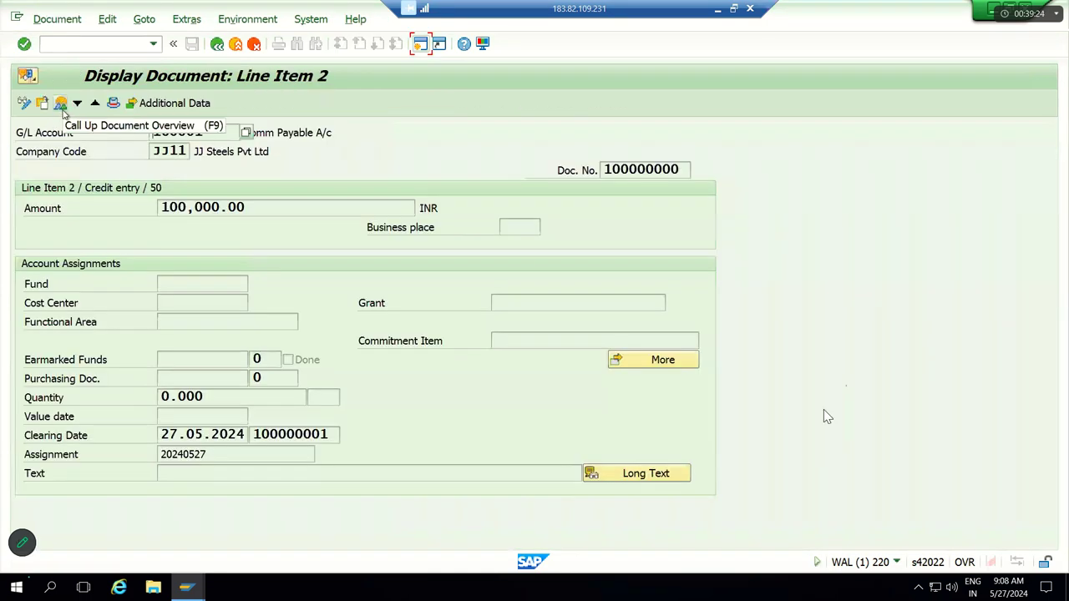
left_click(62, 105)
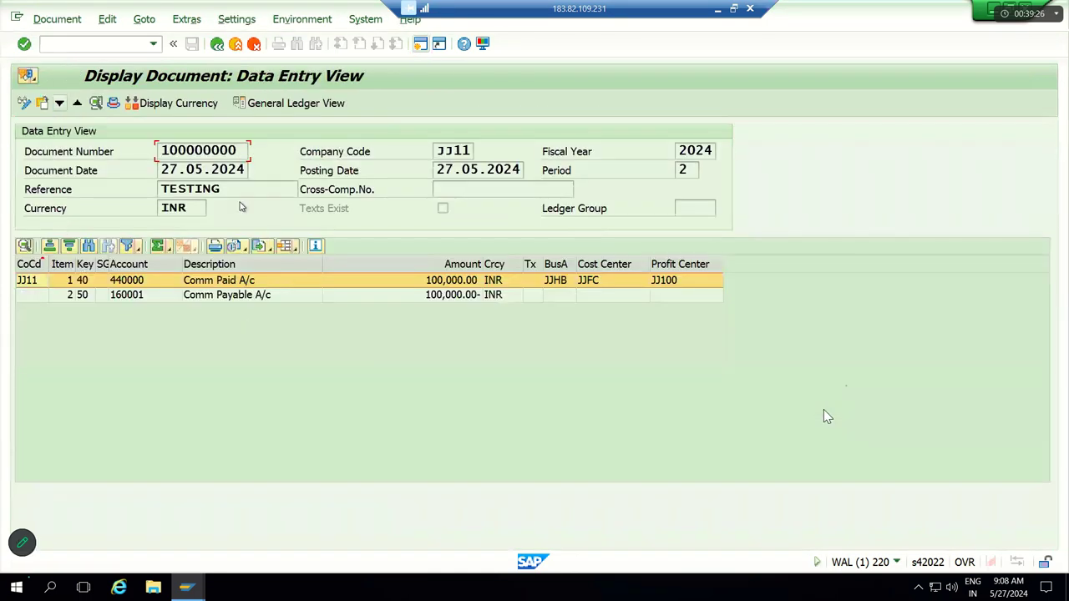
left_click(216, 47)
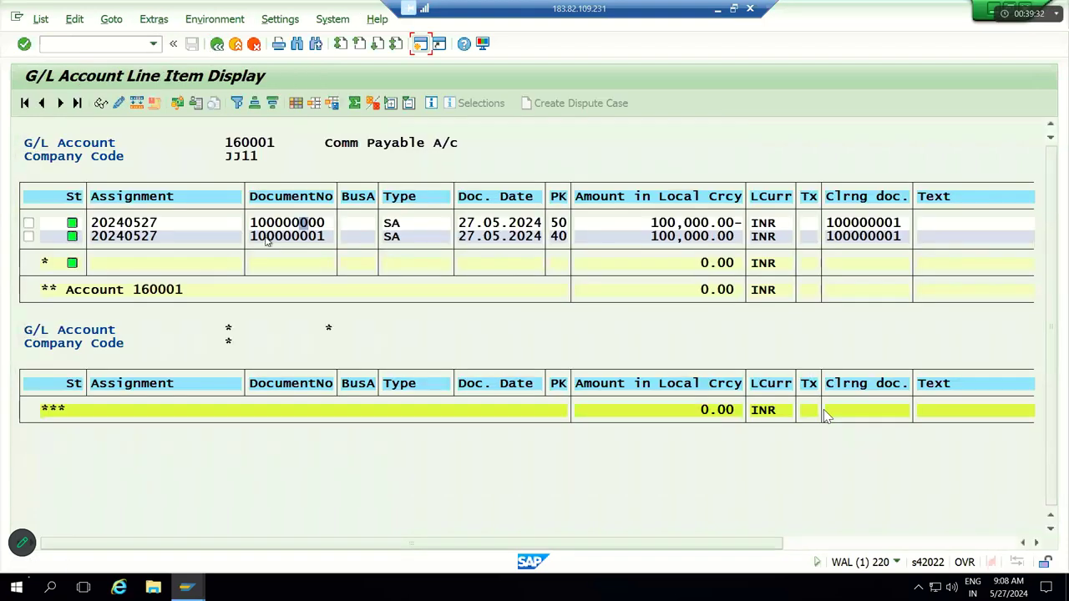
Step: View document 100000001's overview, back out of the report, and return to the Excel notes
double_click(266, 239)
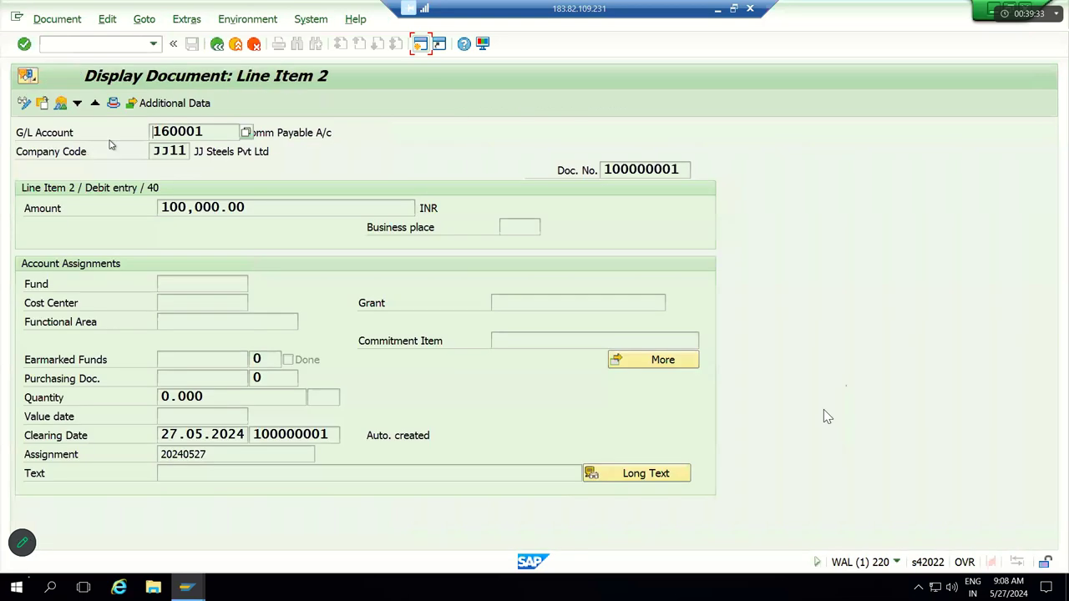
left_click(60, 106)
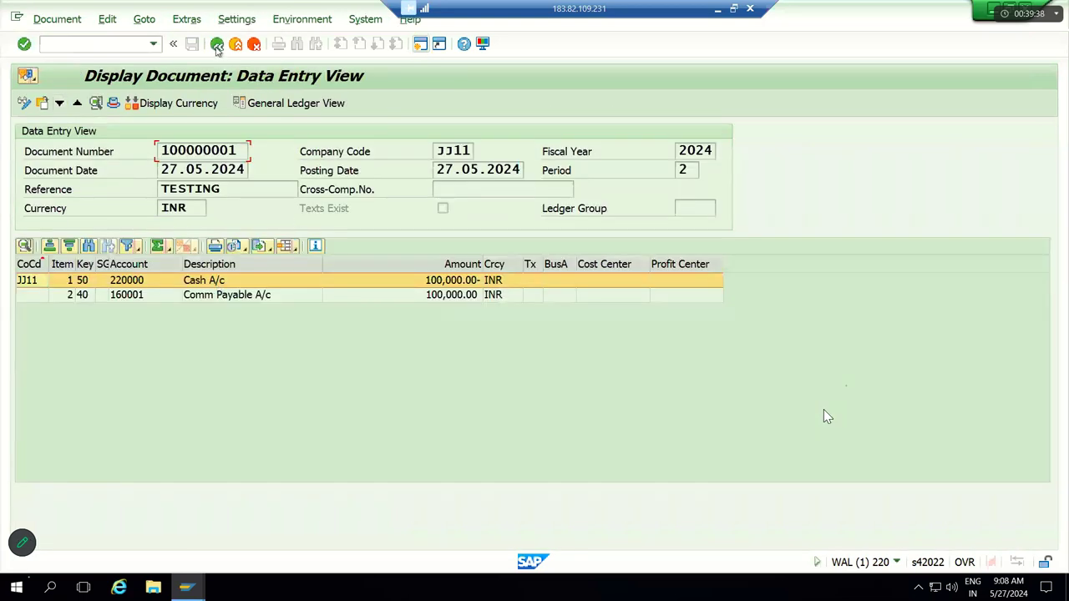
left_click(217, 46)
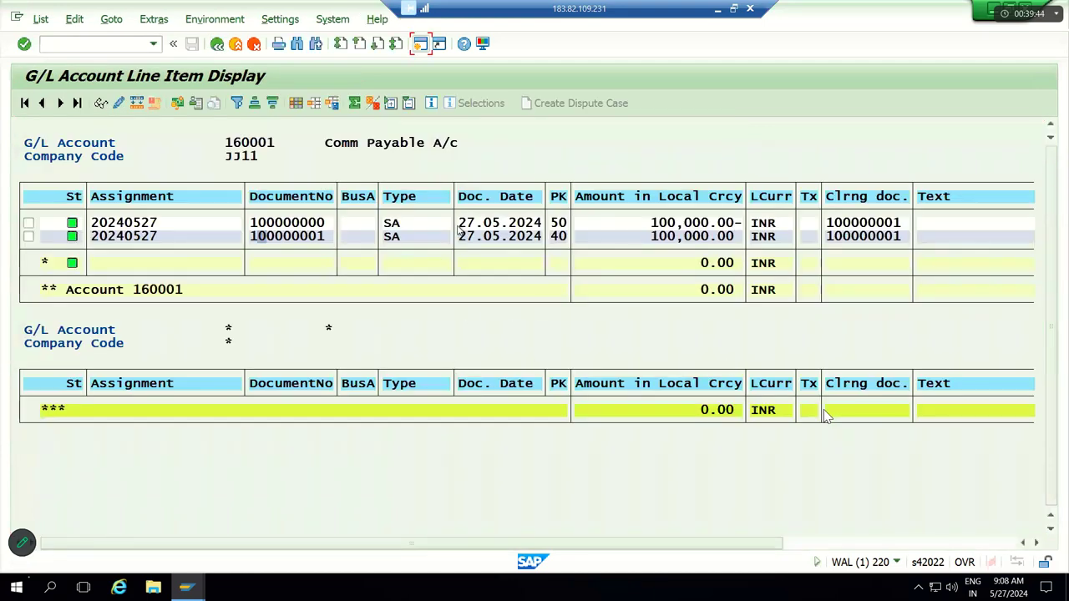
left_click(218, 46)
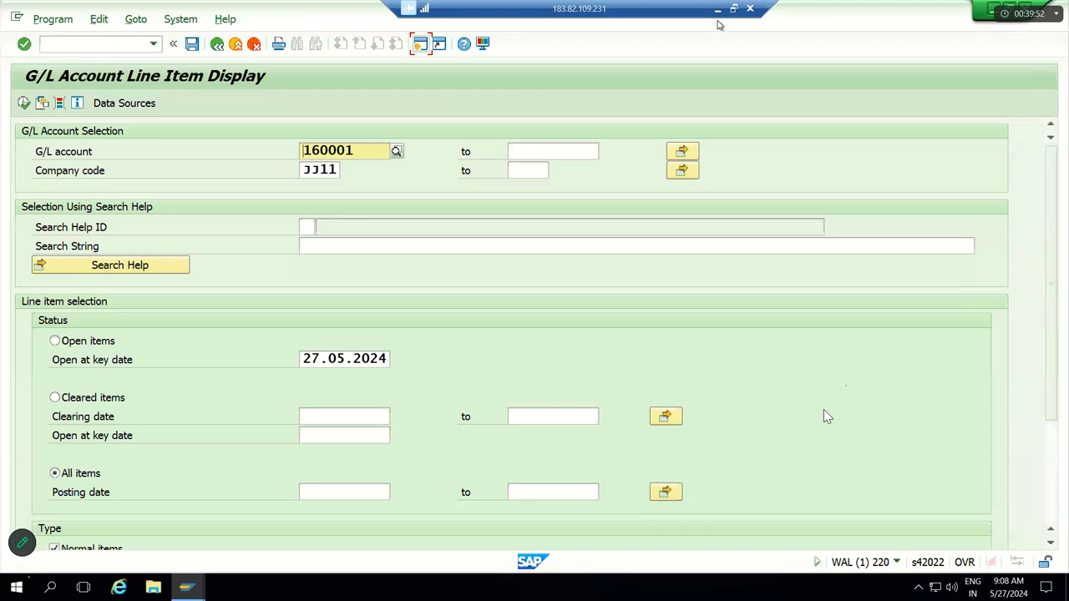
left_click(217, 43)
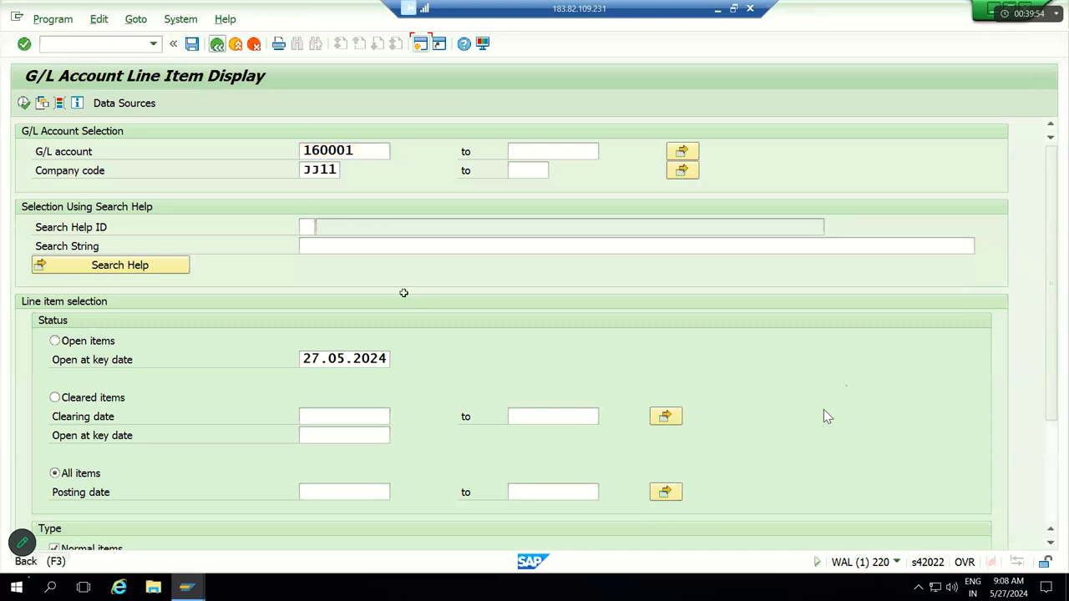
key("alt+Tab")
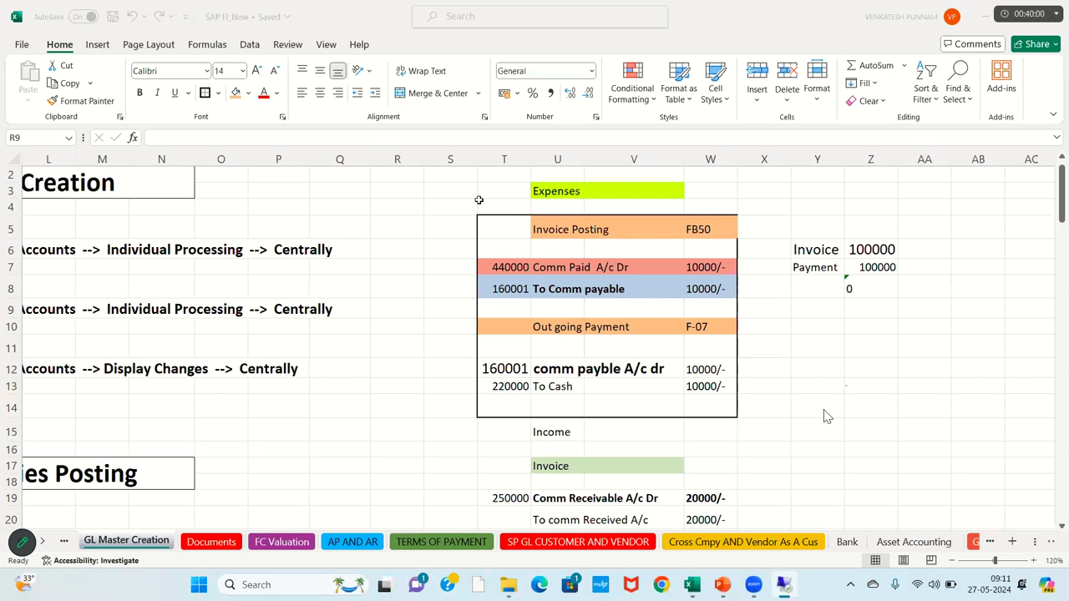
Step: Change the first Payment amounts in W23 and W24 from 20000 to 15000/-
left_click_drag(817, 249, 870, 268)
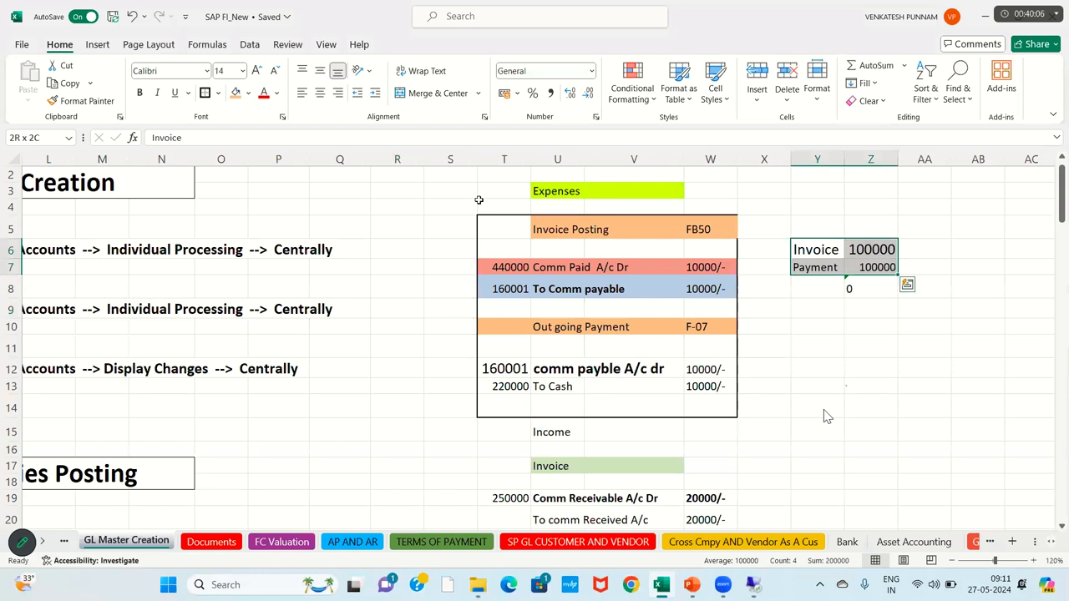
key("Down")
key("Down")
key("Down")
key("Down")
key("Down")
key("Down")
key("Down")
key("Down")
key("Down")
key("Down")
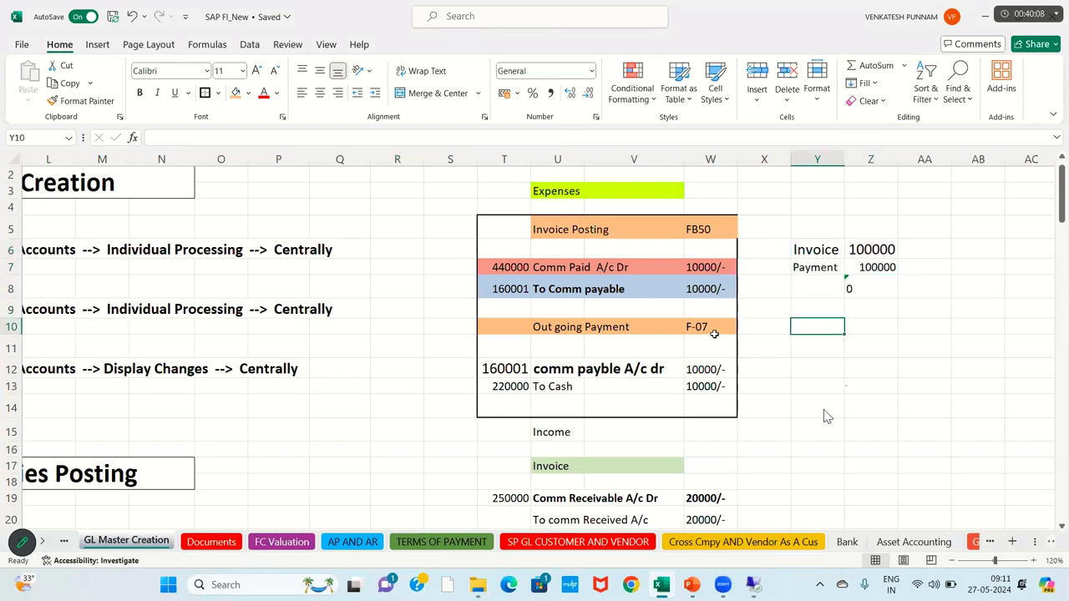
key("Down")
key("Down")
key("Down")
key("Down")
key("Down")
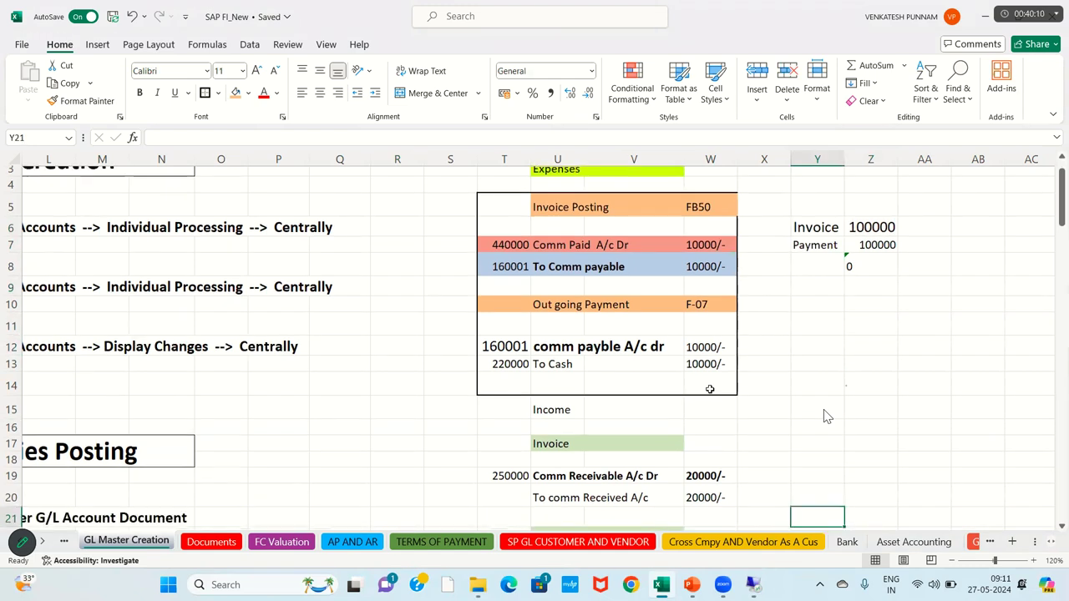
key("Left")
key("Left")
key("Up")
key("Up")
scroll(827, 416, "down", 3)
key("Down")
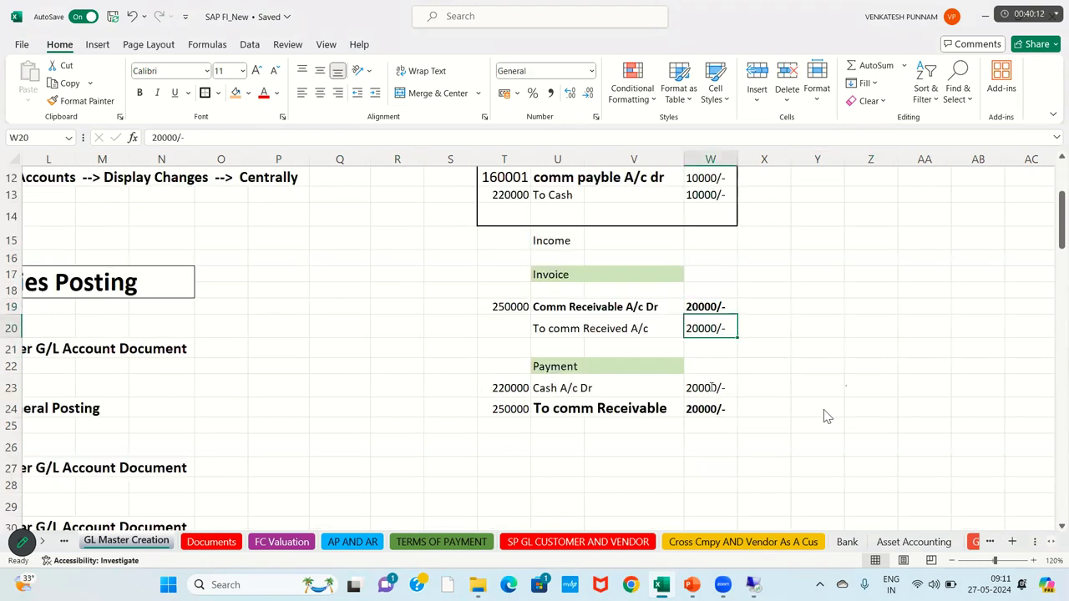
key("Down")
key("Down")
key("Down")
key("F2")
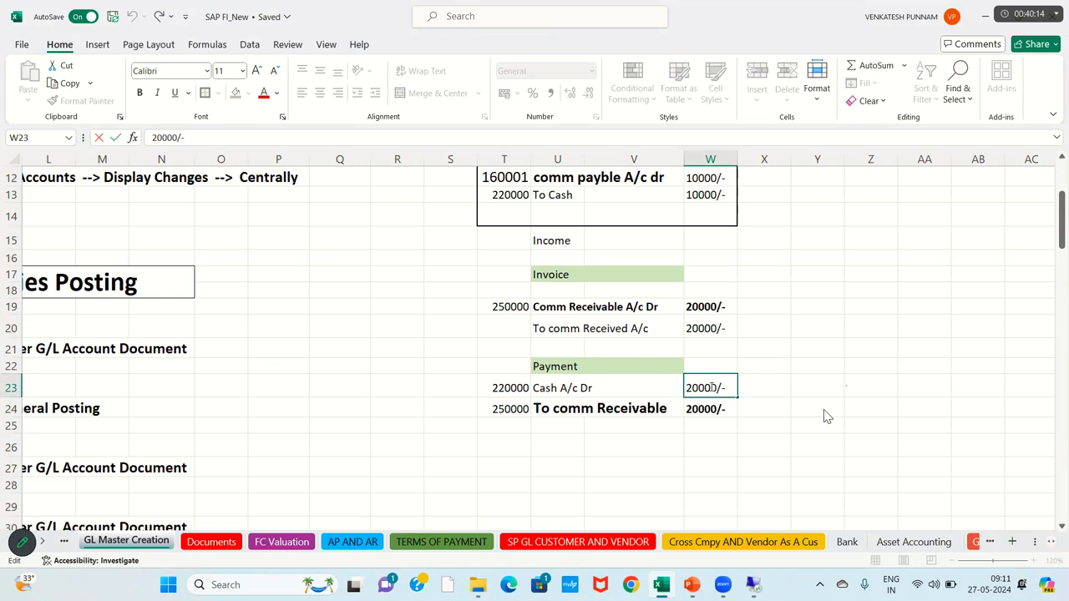
key("BackSpace")
key("BackSpace")
key("BackSpace")
key("BackSpace")
key("BackSpace")
type("15000")
key("ctrl+Return")
key("ctrl+c")
key("Down")
key("ctrl+v")
Step: Duplicate the Payment block T22:W24 into rows 27–29 starting at T27
left_click(515, 366)
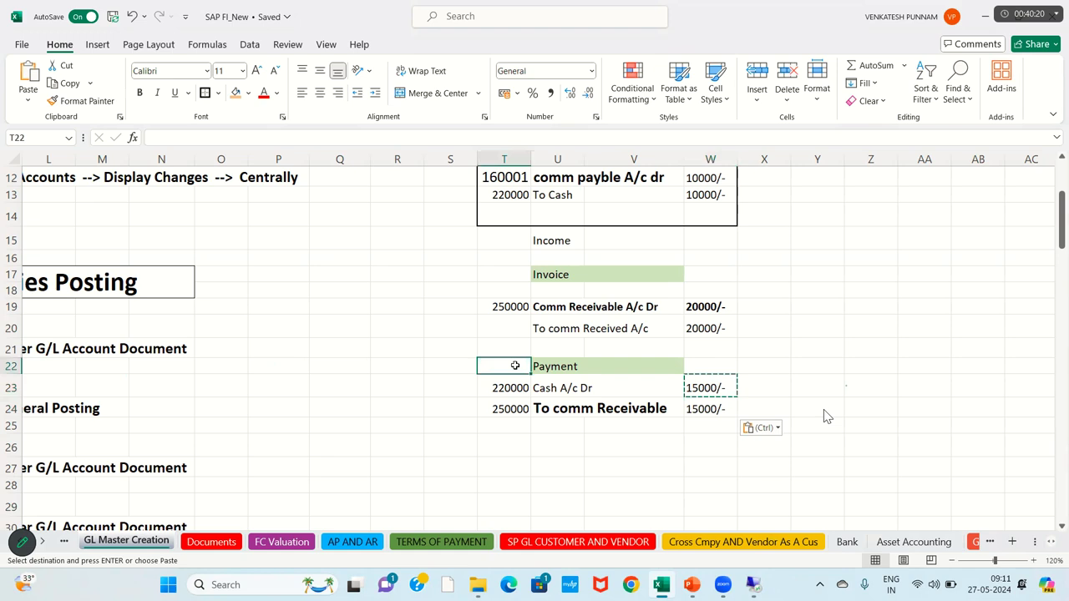
key("shift+Right")
key("shift+Right")
key("shift+Right")
key("shift+Down")
key("shift+Down")
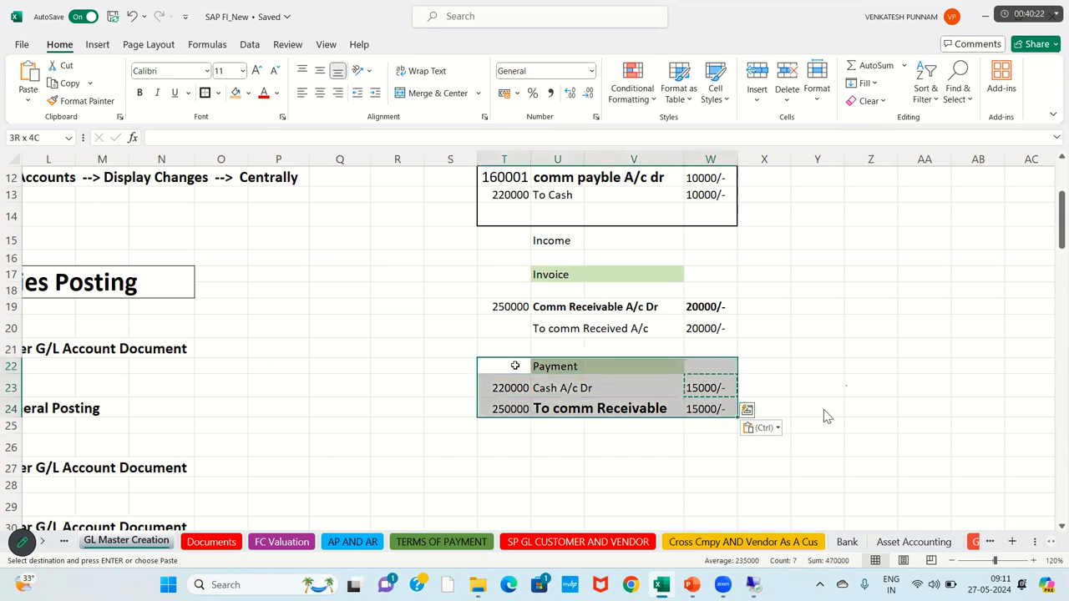
key("ctrl+c")
left_click(509, 466)
key("ctrl+v")
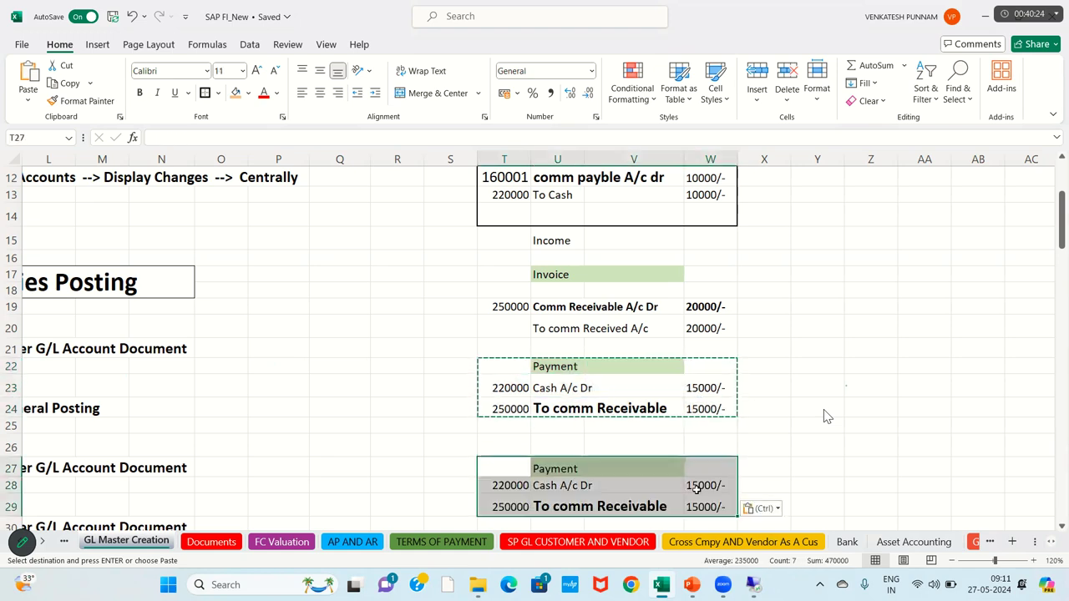
Step: Change the copied amounts in W28 and W29 to 5000/-
left_click(693, 488)
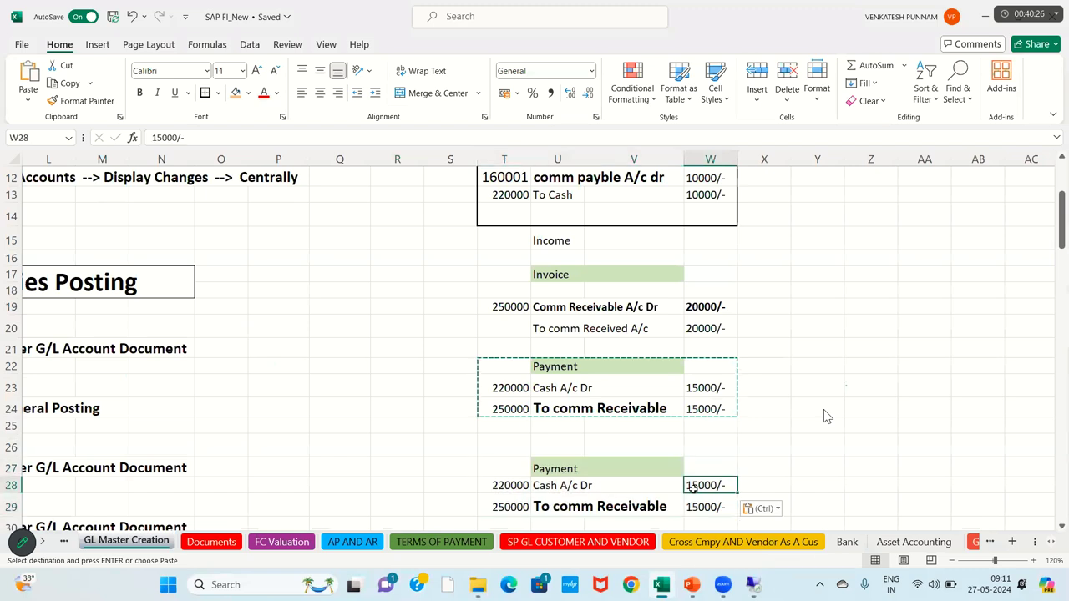
double_click(693, 488)
key("BackSpace")
key("Return")
double_click(700, 506)
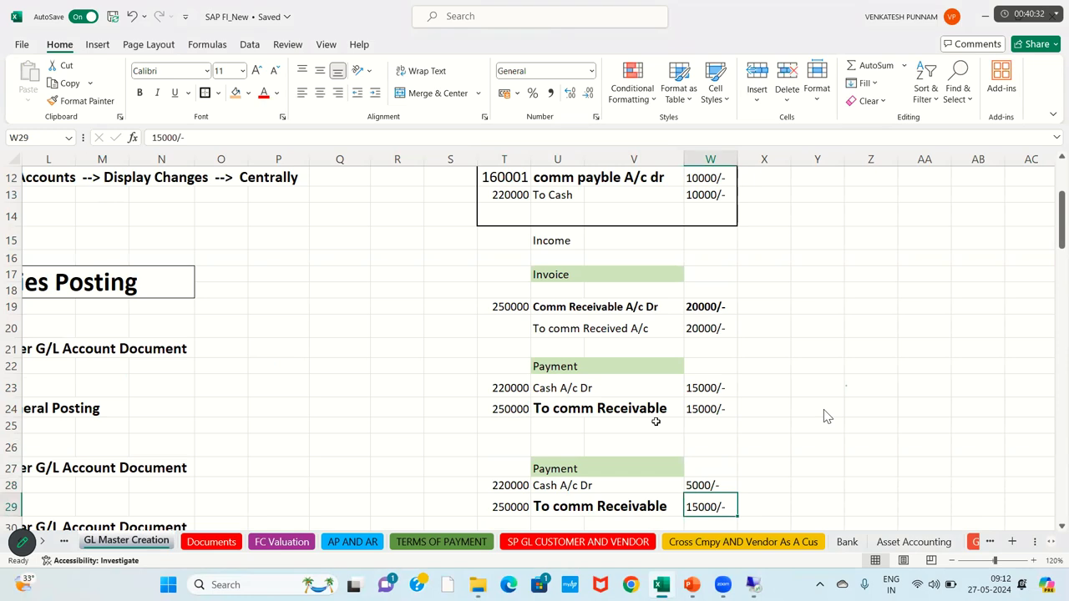
key("BackSpace")
left_click(517, 280)
left_click_drag(517, 280, 508, 365)
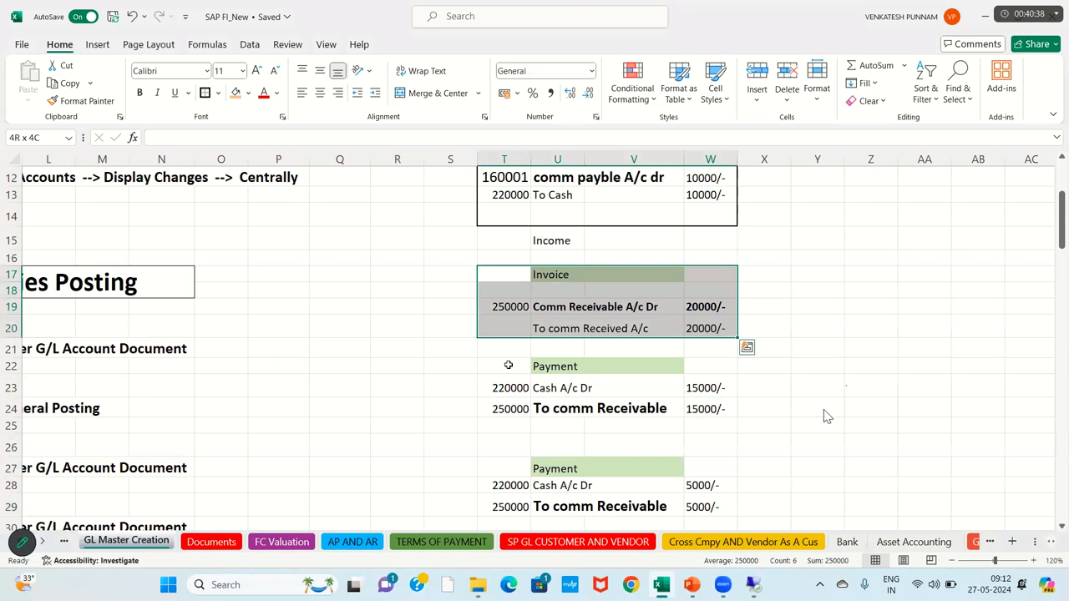
Step: Enter FB50 in W17 beside the Invoice heading
left_click(508, 365)
key("shift+Right")
key("shift+Right")
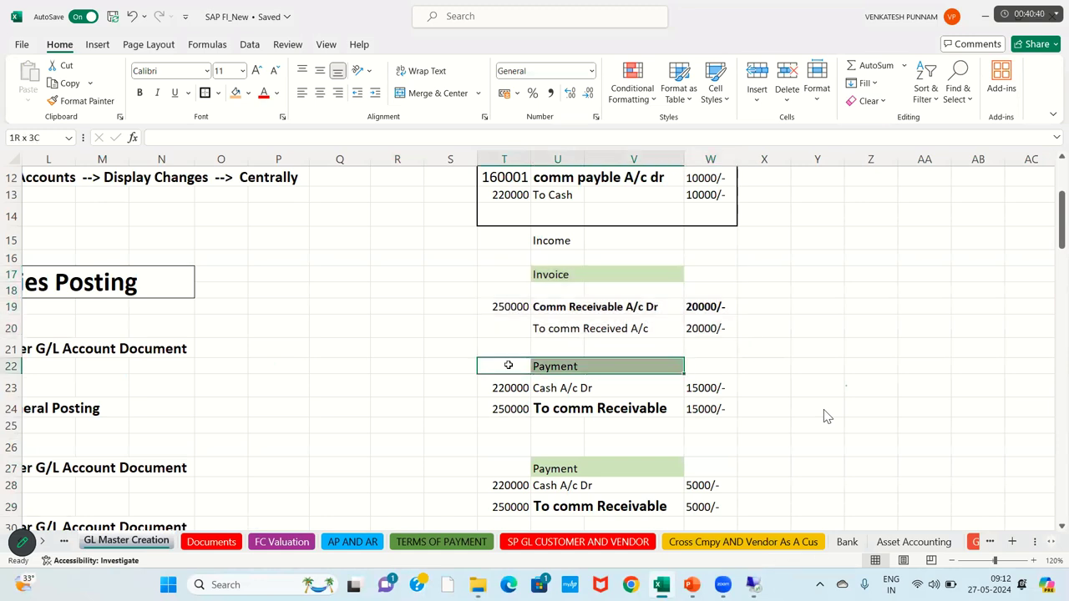
key("shift+Right")
key("shift+Down")
key("shift+Down")
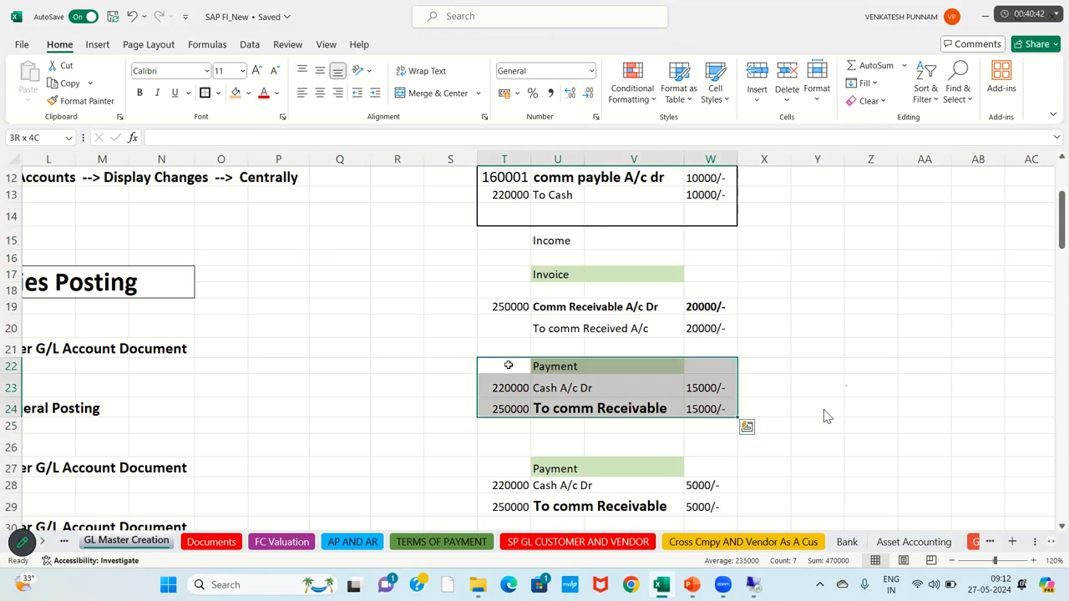
key("Down")
key("Down")
key("Down")
key("Down")
key("Down")
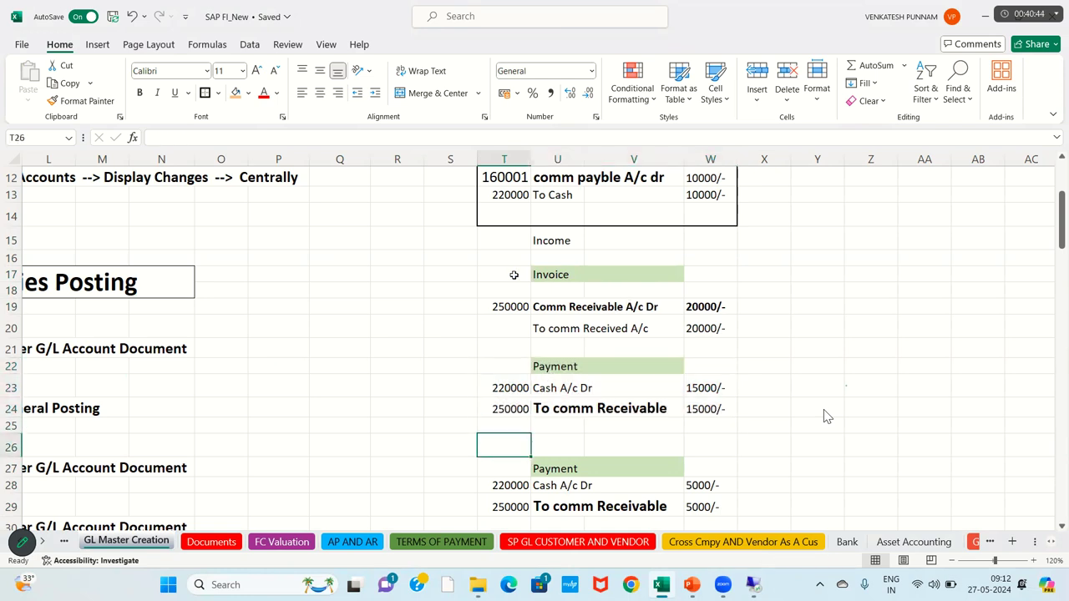
key("shift+Right")
key("shift+Right")
key("shift+Right")
key("shift+Down")
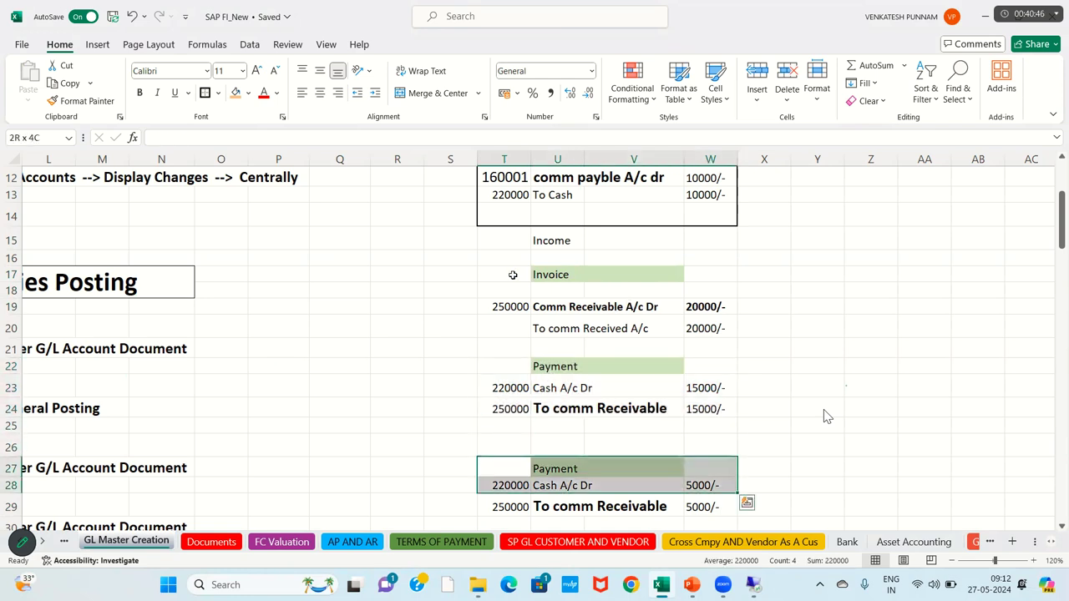
key("Up")
key("Up")
key("Up")
key("Up")
key("Up")
key("Up")
key("Up")
key("Up")
key("Up")
key("Up")
key("Right")
key("Right")
key("Right")
type("FB5")
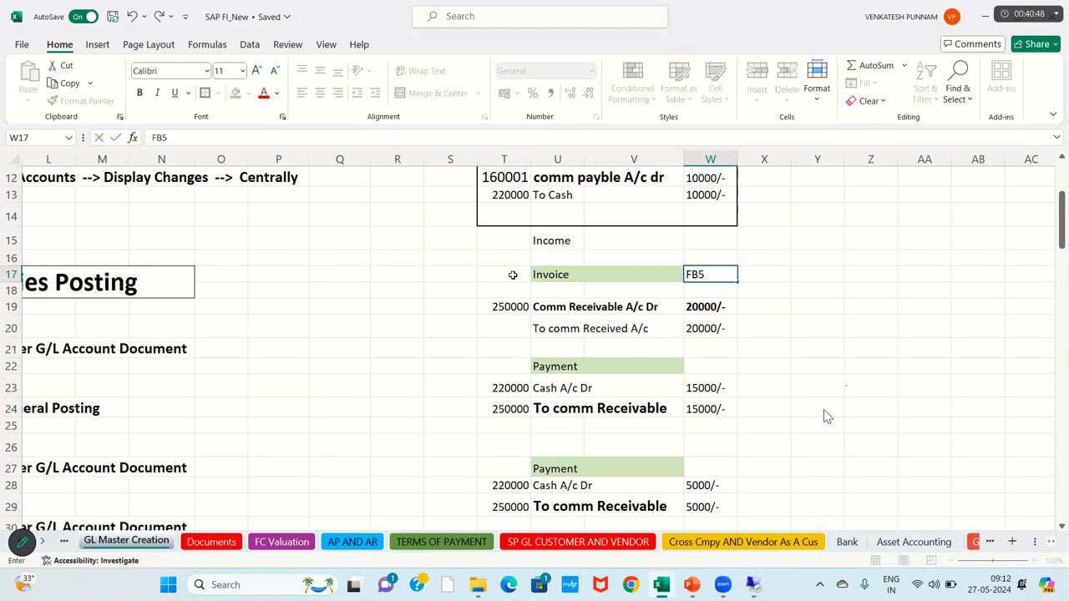
type("0")
key("Return")
Step: Rename the first Payment heading to 'Incoming Payment' and put F-06 beside it
key("Down")
key("Down")
key("Down")
key("Down")
key("Down")
key("Down")
key("Down")
key("Up")
key("Up")
key("Up")
key("Left")
key("Left")
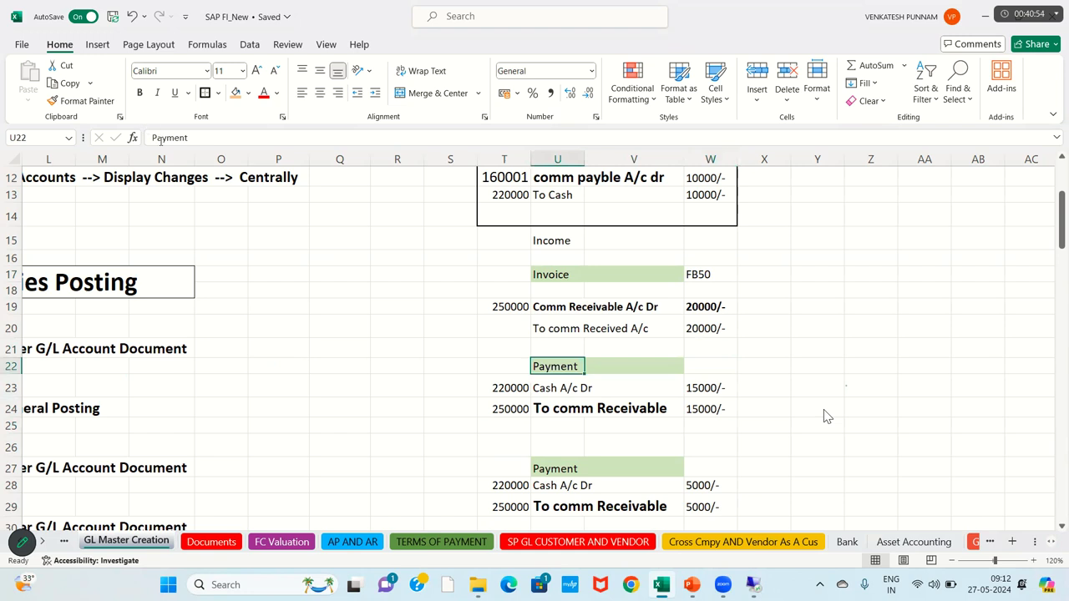
left_click(153, 138)
type("i")
key("BackSpace")
type("Incomeing")
key("BackSpace")
key("BackSpace")
key("BackSpace")
key("BackSpace")
key("BackSpace")
type("ing")
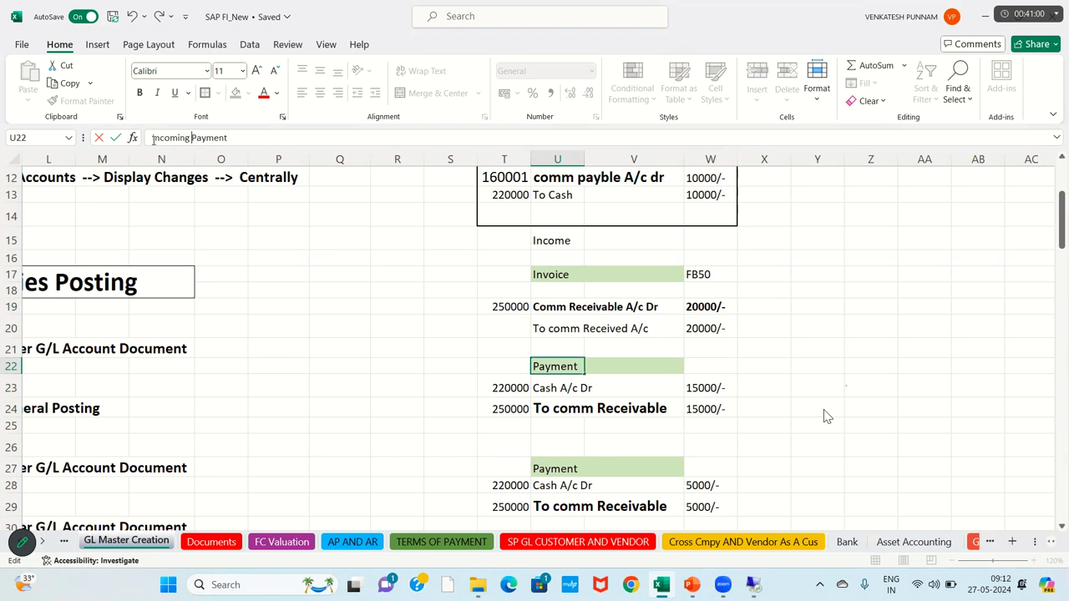
key("Return")
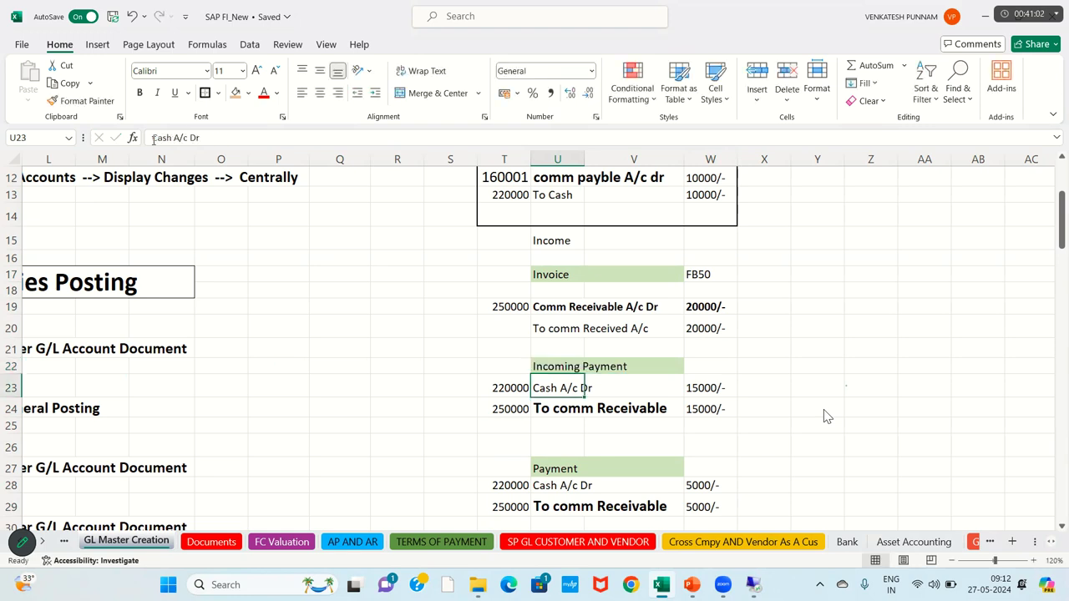
key("Up")
key("Right")
type("F-06")
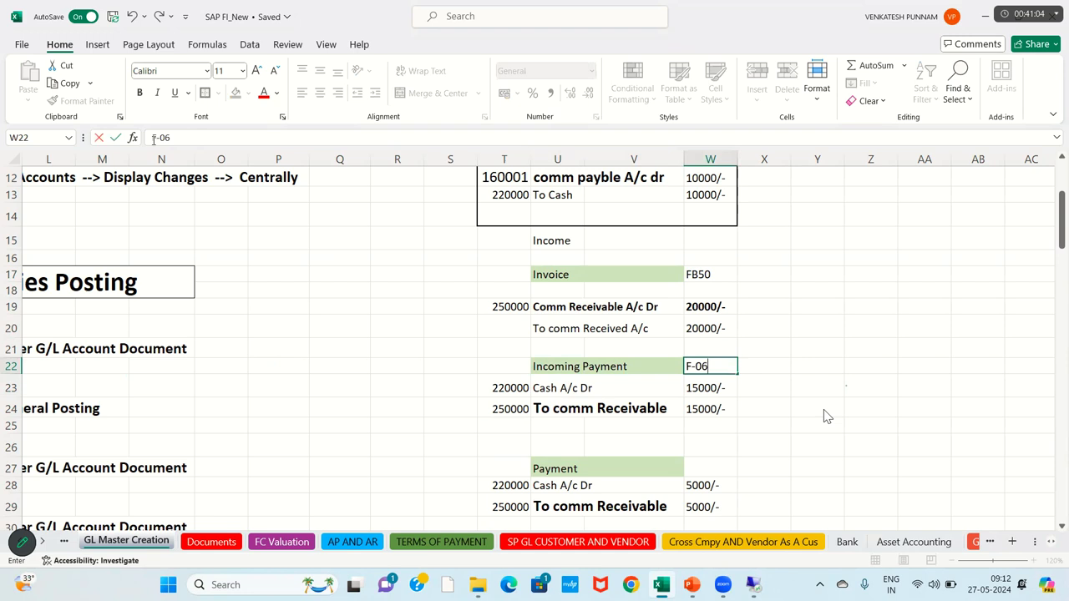
key("Return")
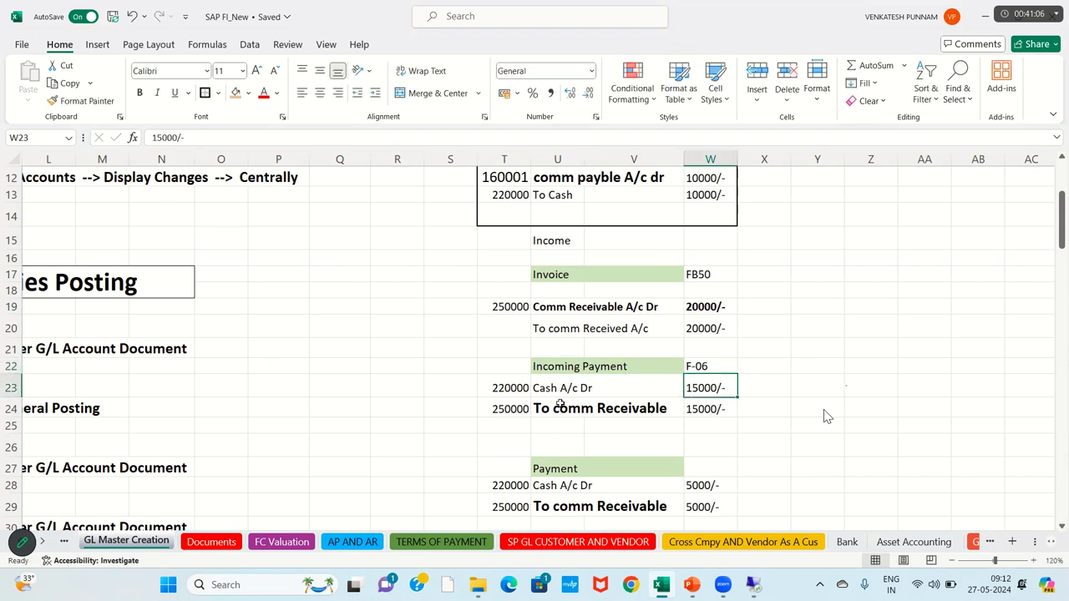
Step: Relabel the second Payment heading 'Incoming Payment' and enter F-06 in W27
left_click(557, 364)
key("ctrl+c")
key("Down")
key("Down")
key("Down")
key("Down")
key("Down")
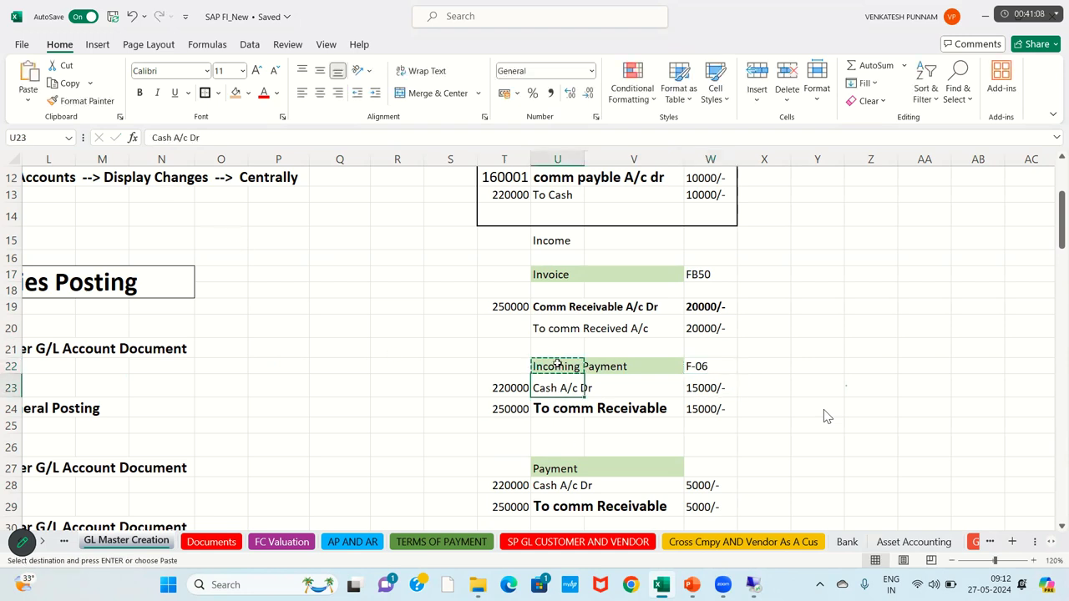
key("ctrl+v")
key("Right")
key("Right")
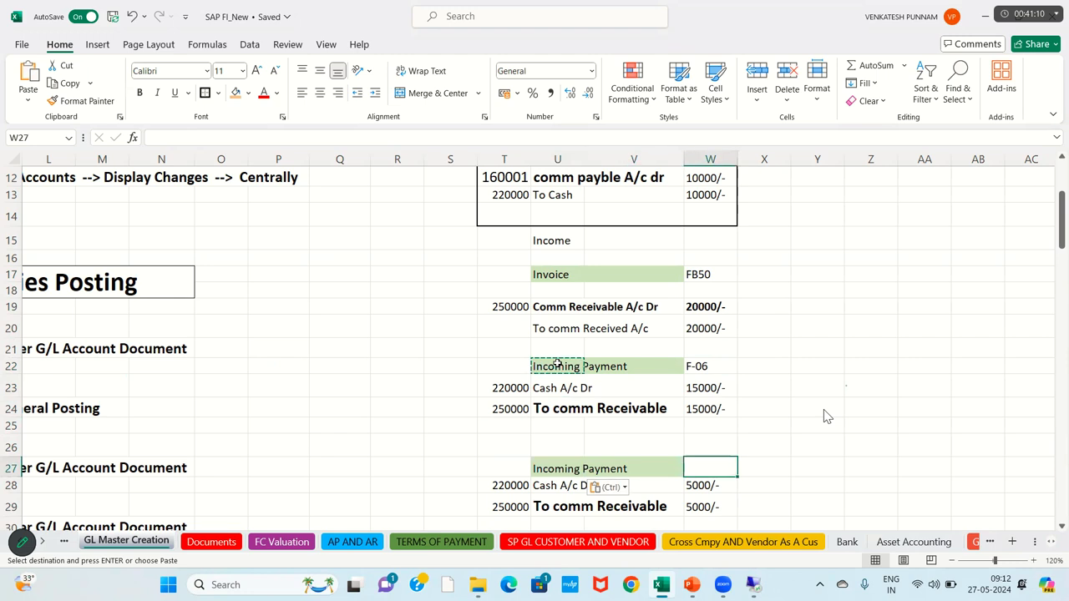
type("F-06")
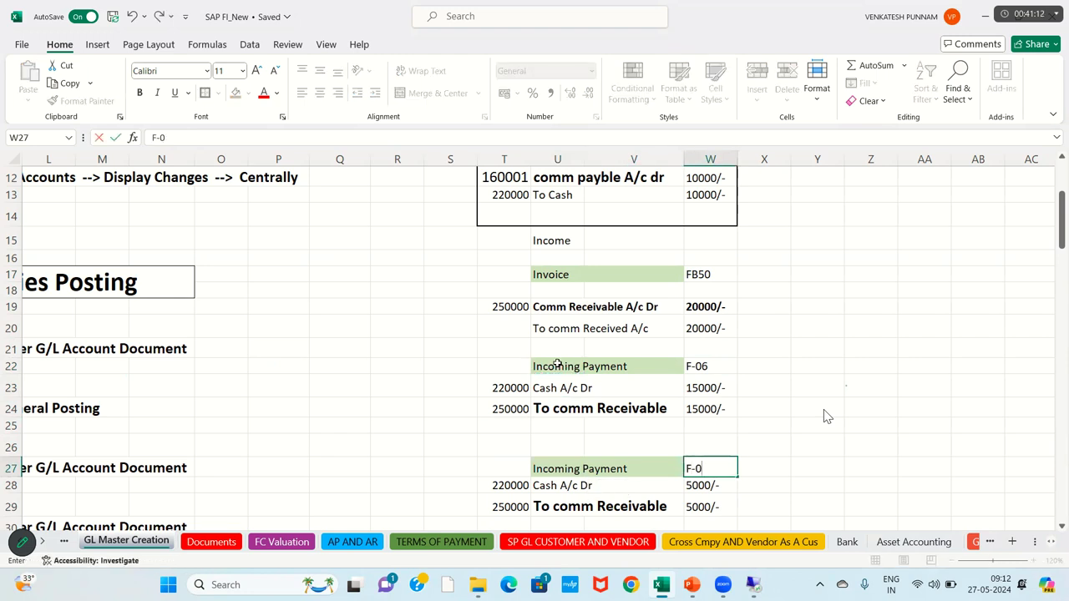
key("Return")
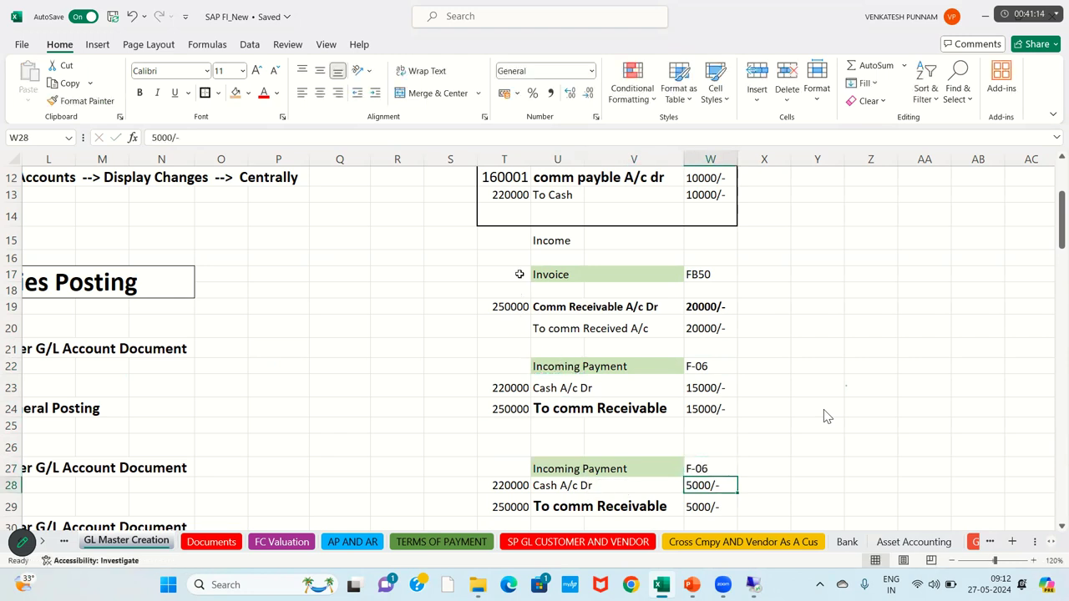
Step: Extend the green fill across the Invoice row to W17 and across T22:W22
left_click(518, 274)
left_click(548, 277)
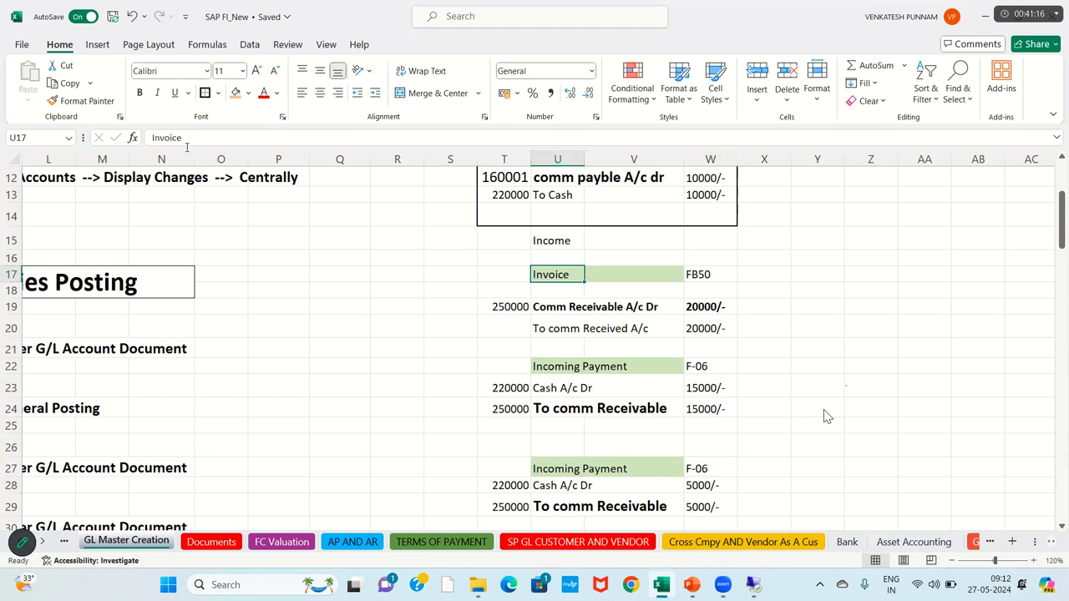
left_click(87, 101)
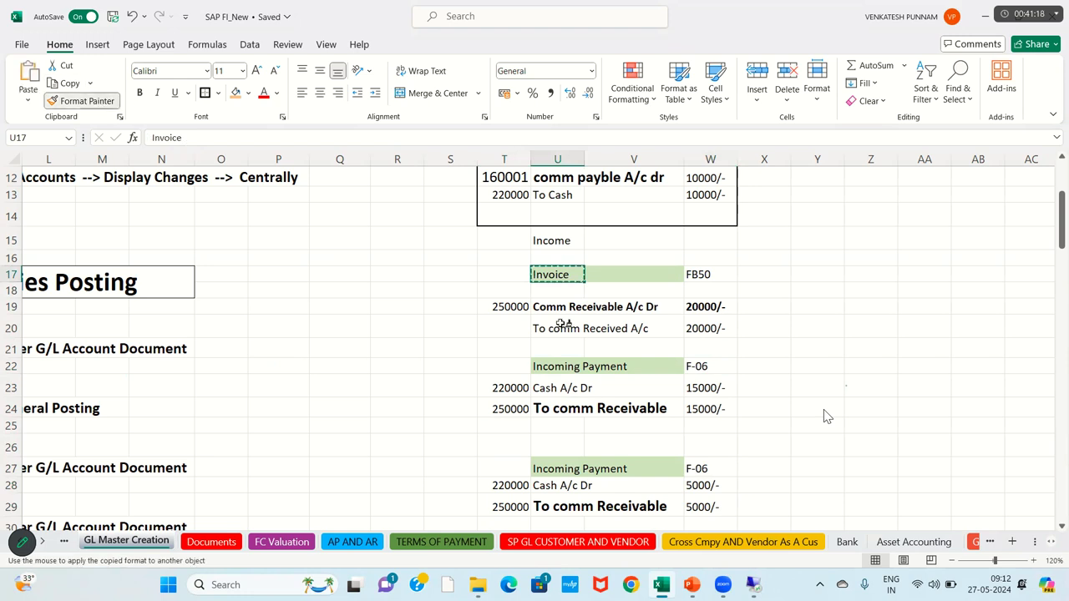
left_click_drag(552, 274, 702, 277)
left_click(81, 101)
left_click_drag(516, 368, 706, 368)
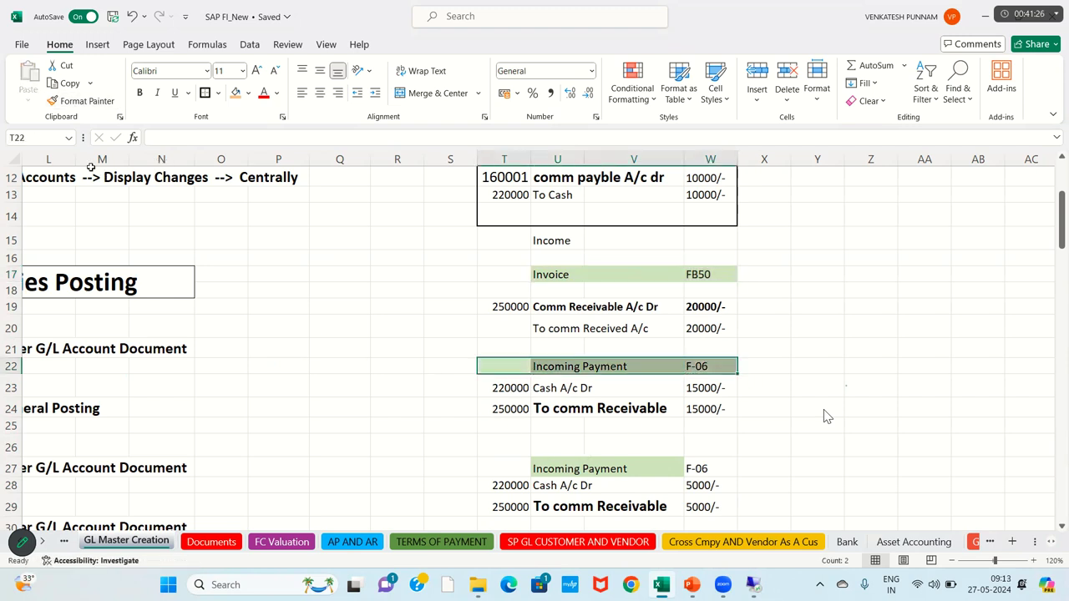
left_click(72, 102)
Step: Paint the green fill across T27:W27 and onto the Invoice row starting at T17
left_click_drag(490, 471, 710, 468)
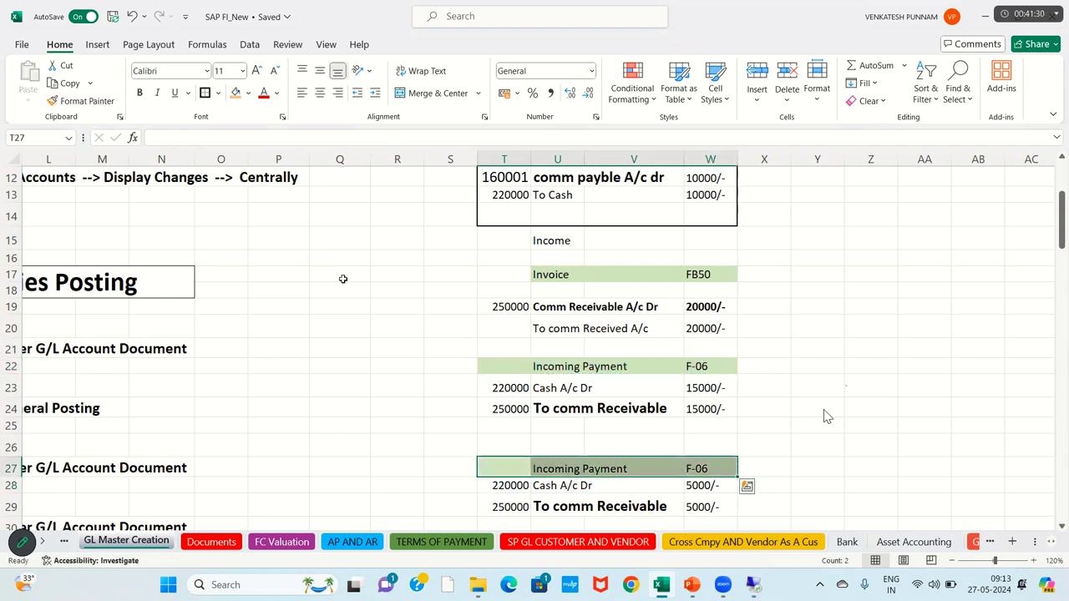
left_click(87, 101)
left_click_drag(503, 278, 700, 276)
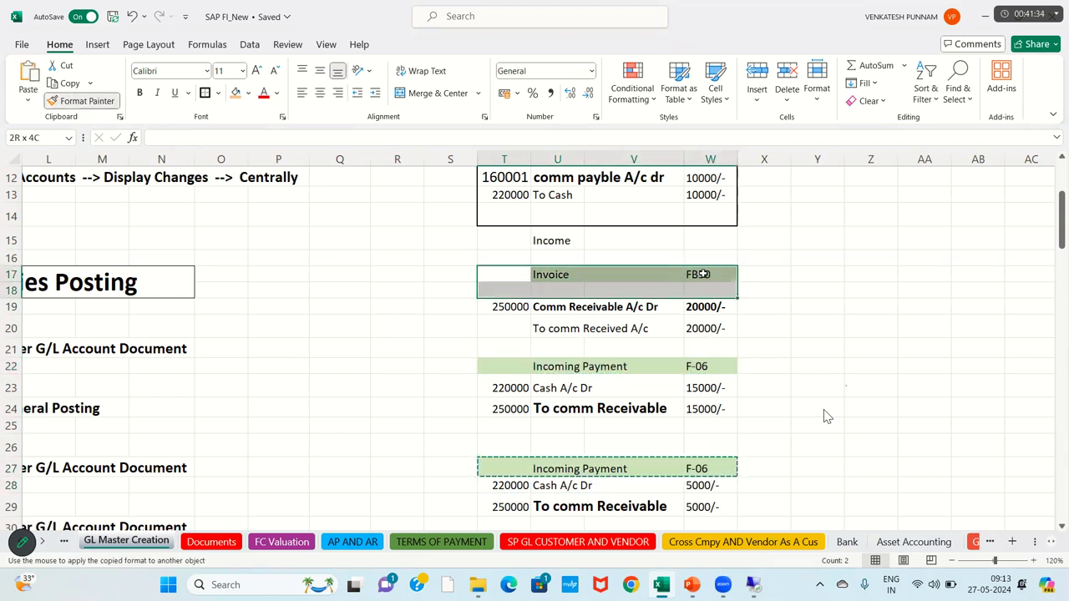
Step: Select the journal entry block T16:W29
left_click(511, 262)
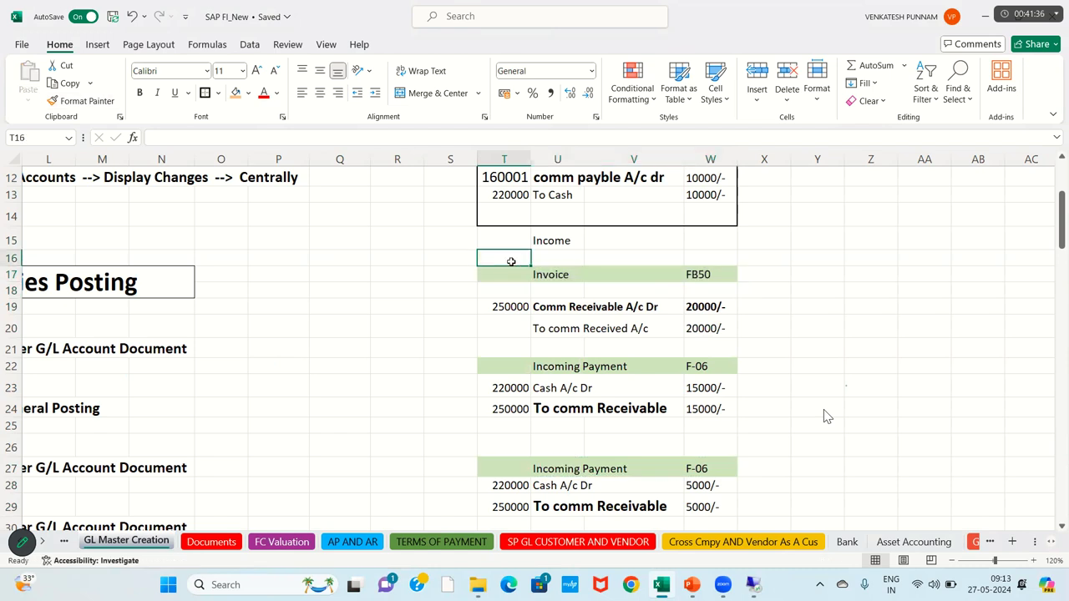
key("shift+Right")
key("shift+Right")
key("shift+Right")
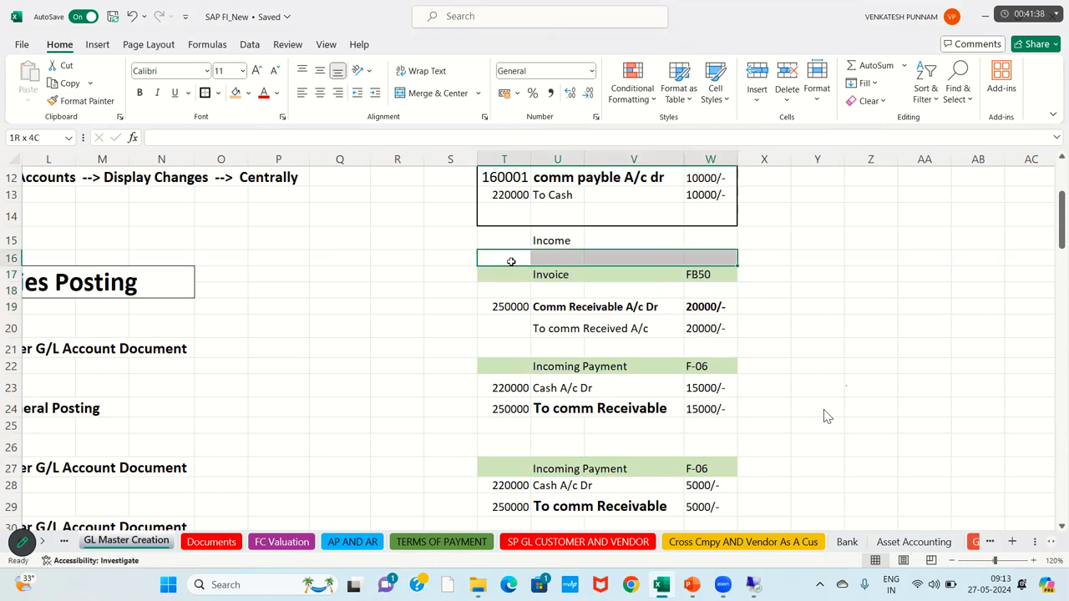
key("shift+Down")
key("shift+Down")
key("shift+Down")
key("shift+Down")
key("shift+Down")
key("shift+Down")
key("shift+Down")
key("shift+Down")
key("shift+Down")
key("shift+Down")
key("shift+Down")
key("shift+Down")
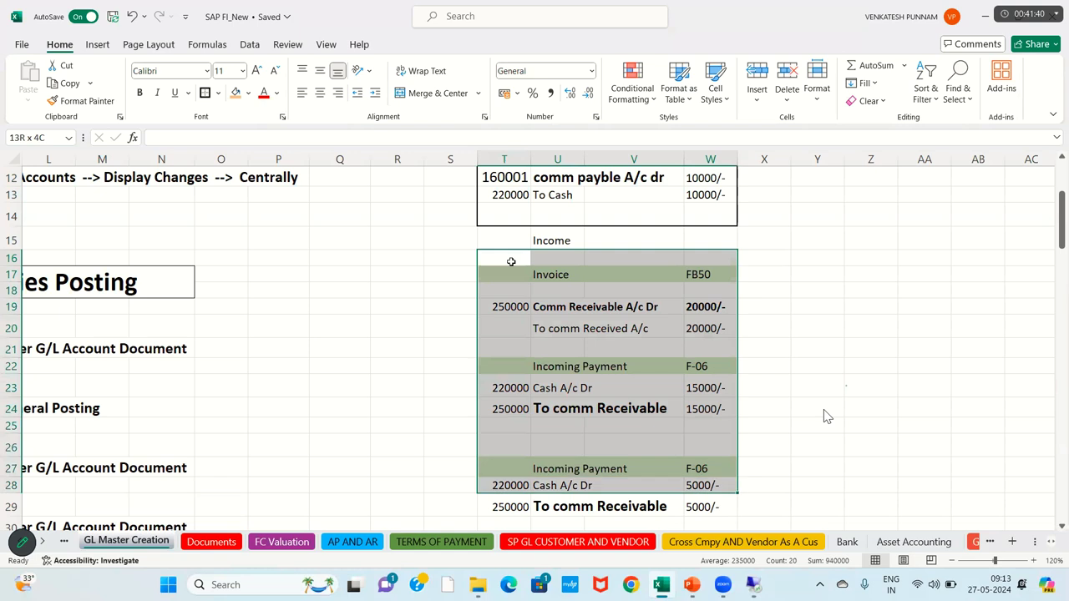
key("shift+Down")
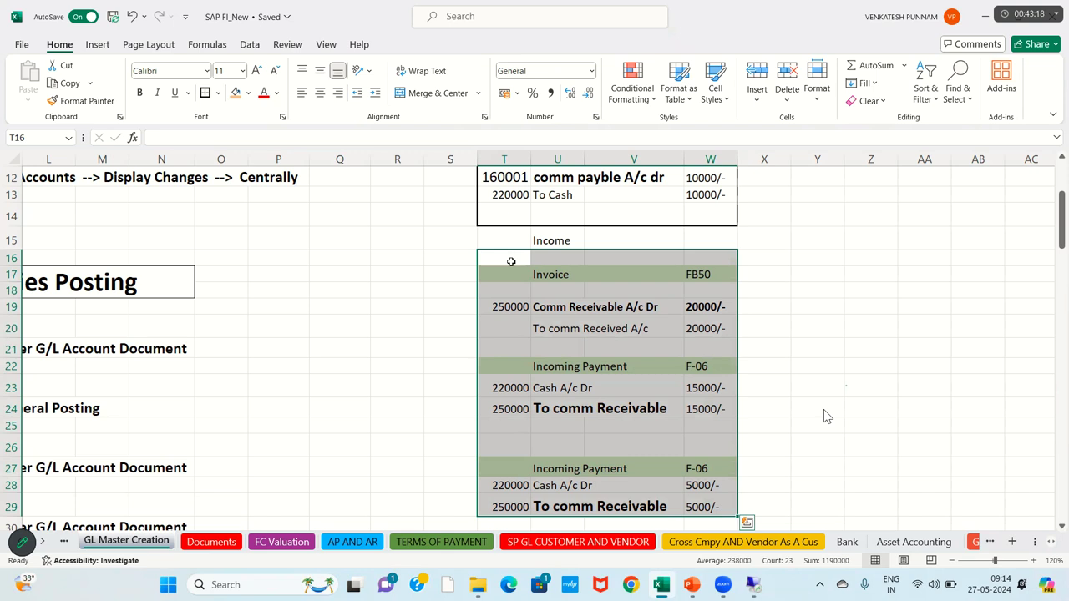
Step: Enter account 320000 in T20 beside the To comm Received A/c line
left_click(506, 281)
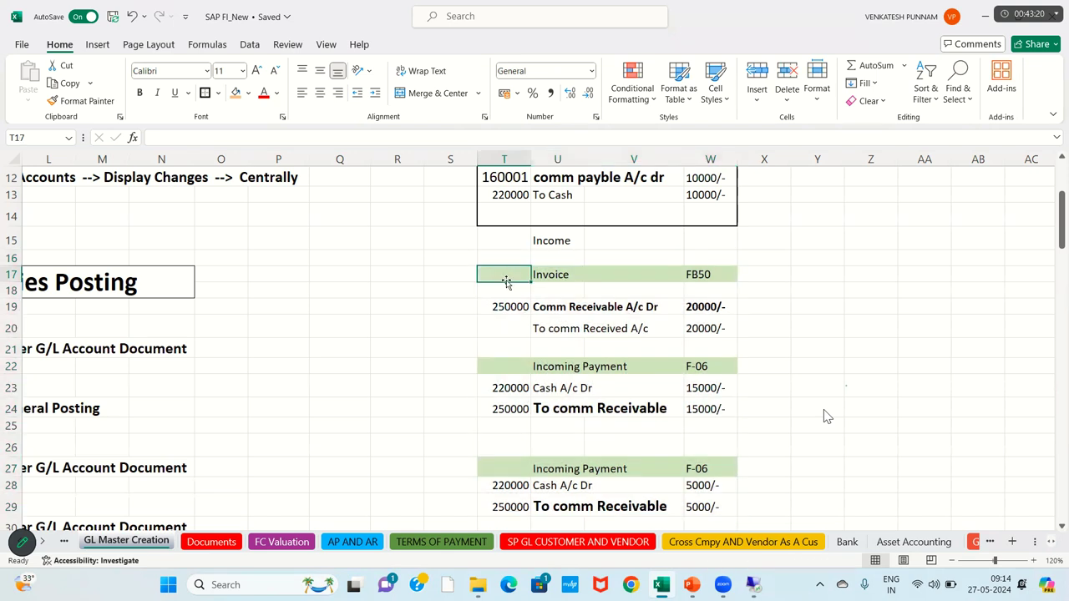
key("shift+Right")
key("shift+Right")
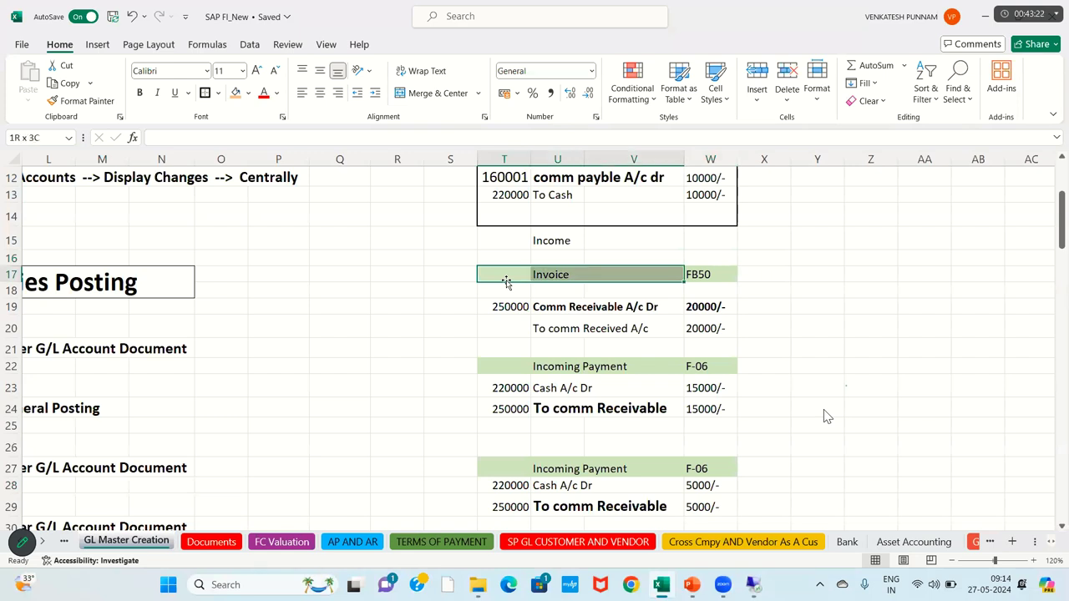
key("shift+Right")
key("shift+Down")
key("shift+Down")
key("shift+Down")
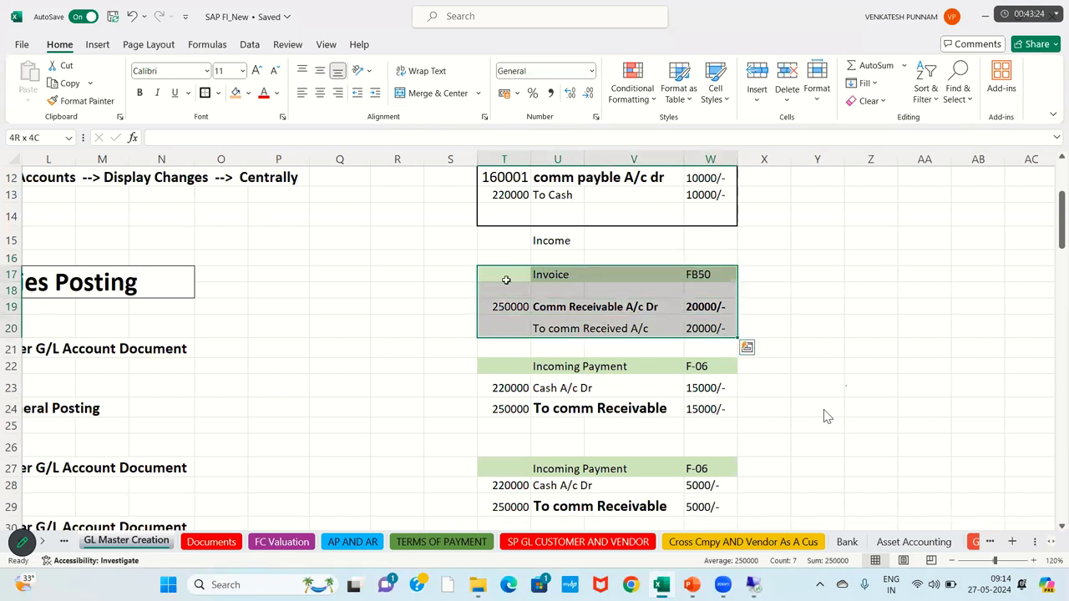
left_click(550, 310)
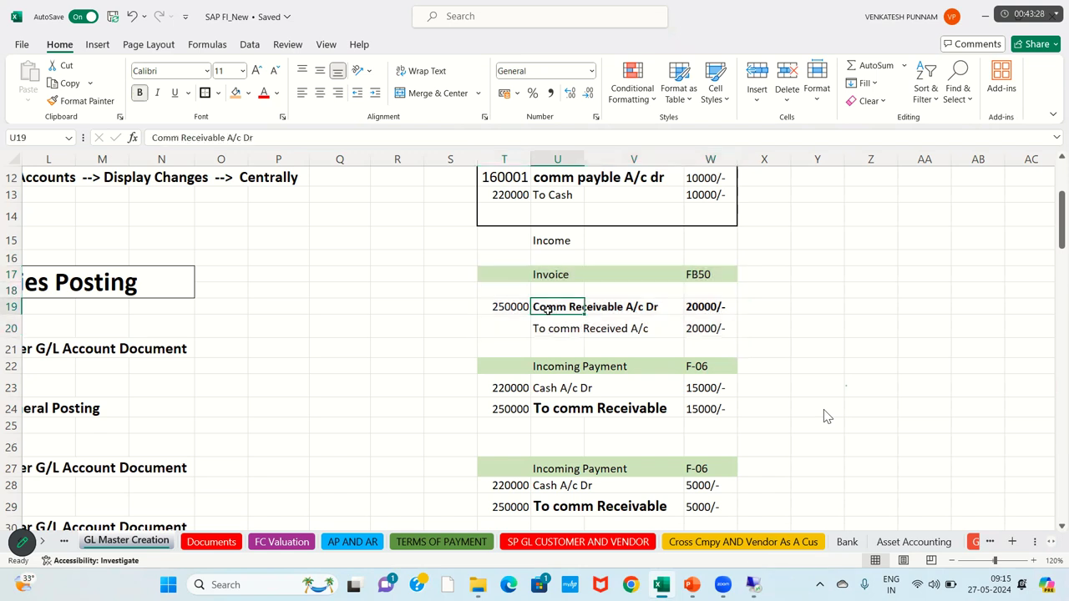
left_click(576, 328)
left_click(512, 329)
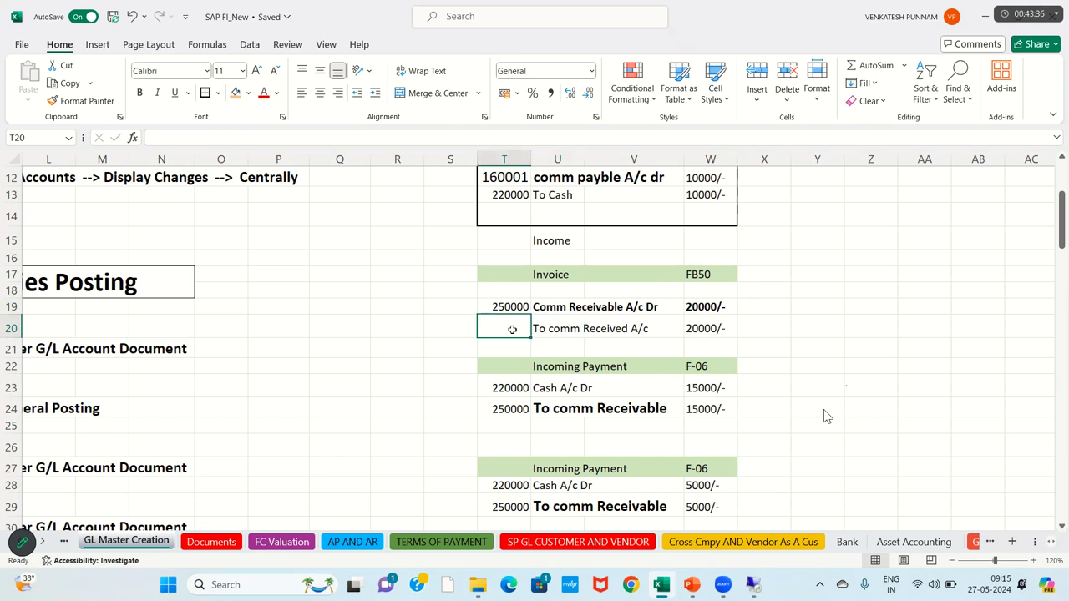
left_click(559, 326)
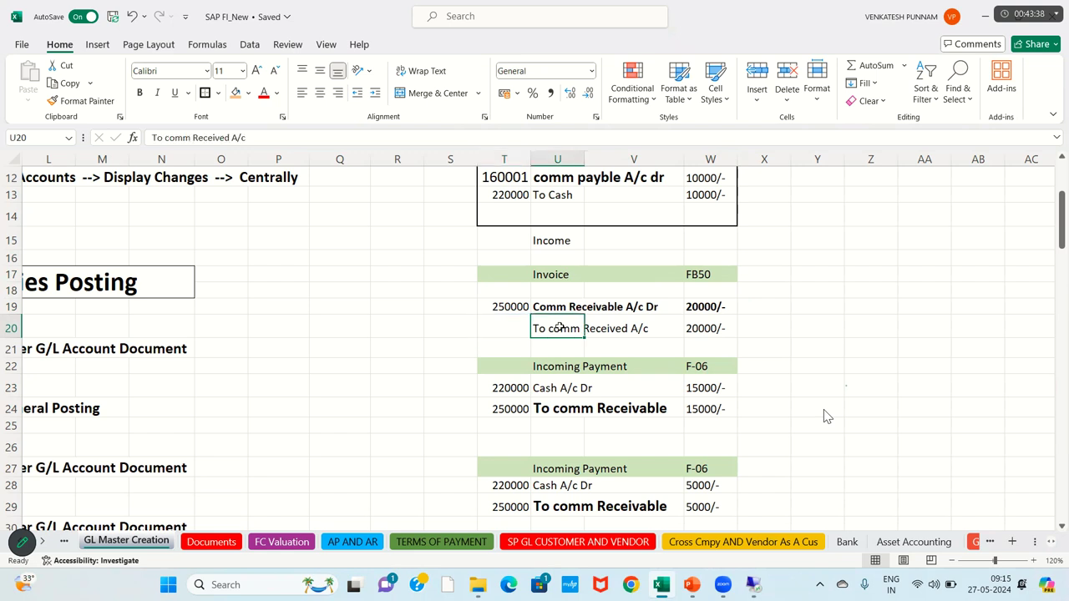
left_click(521, 330)
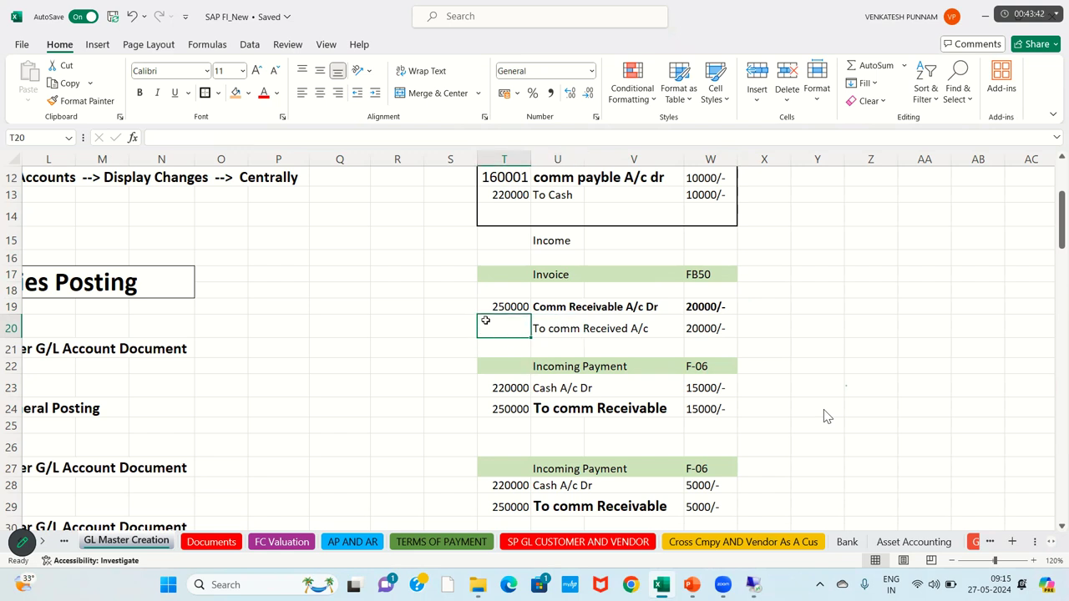
type("32")
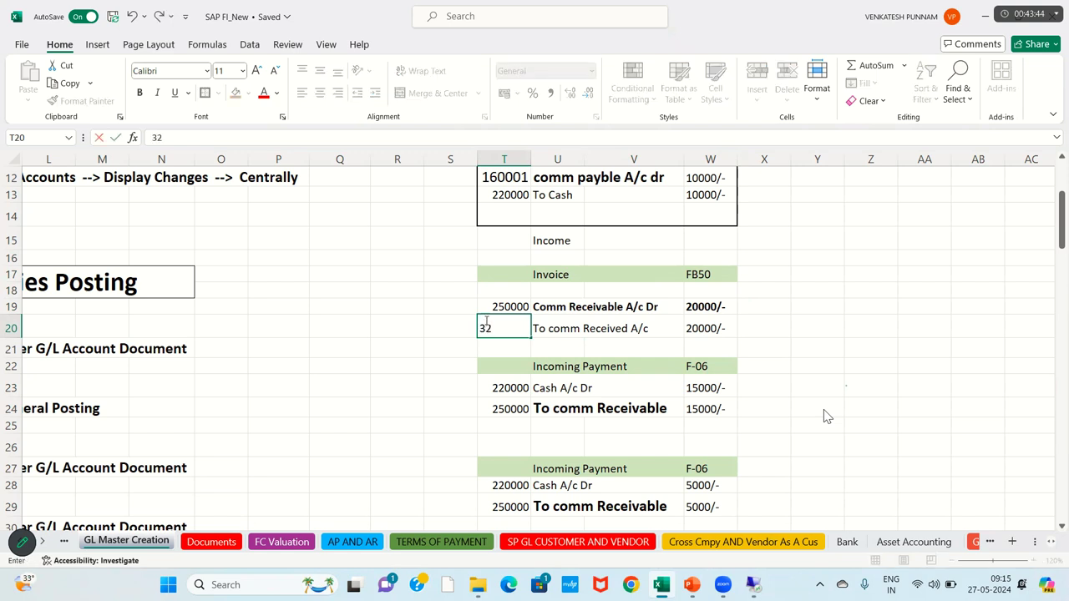
type("0000")
key("Return")
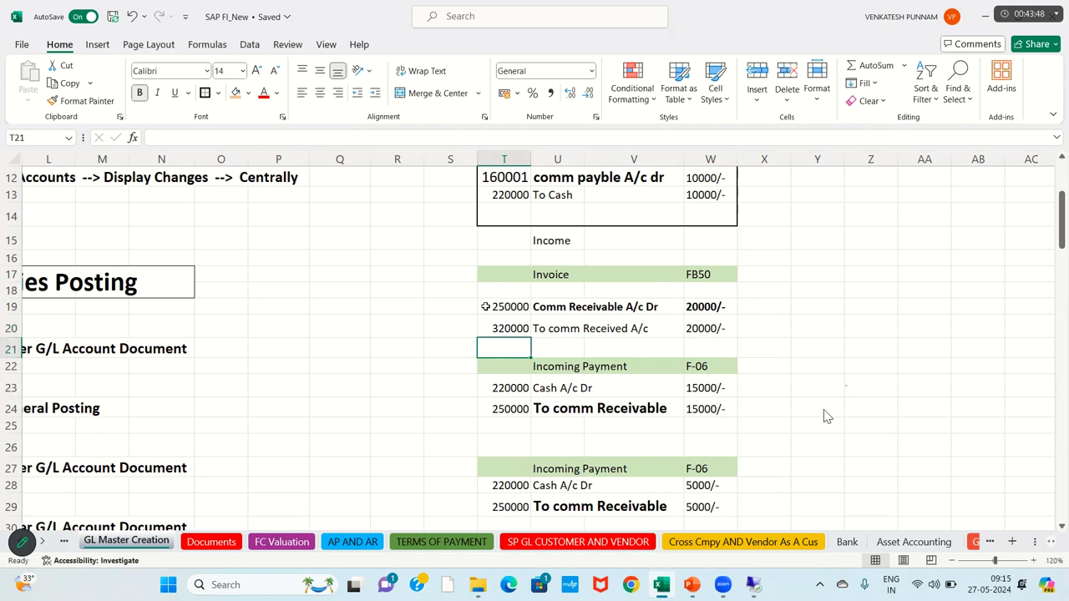
Step: Check debit account 250000 and credit account 320000 against cash account 220000
left_click(490, 304)
key("shift+Right")
key("shift+Right")
key("shift+Right")
key("shift+Down")
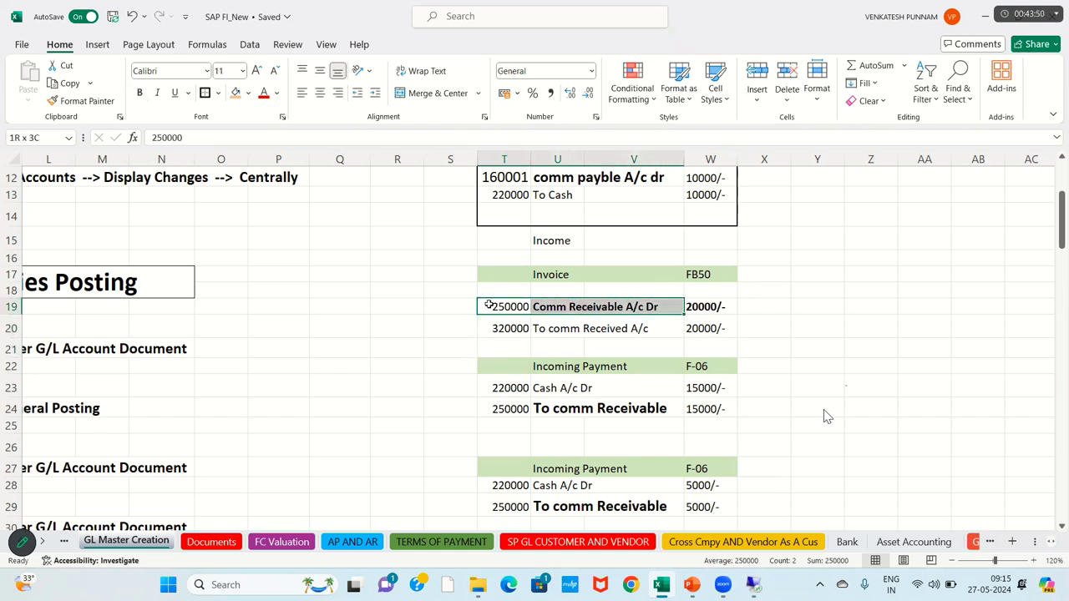
key("shift+Down")
key("Down")
key("Down")
key("Down")
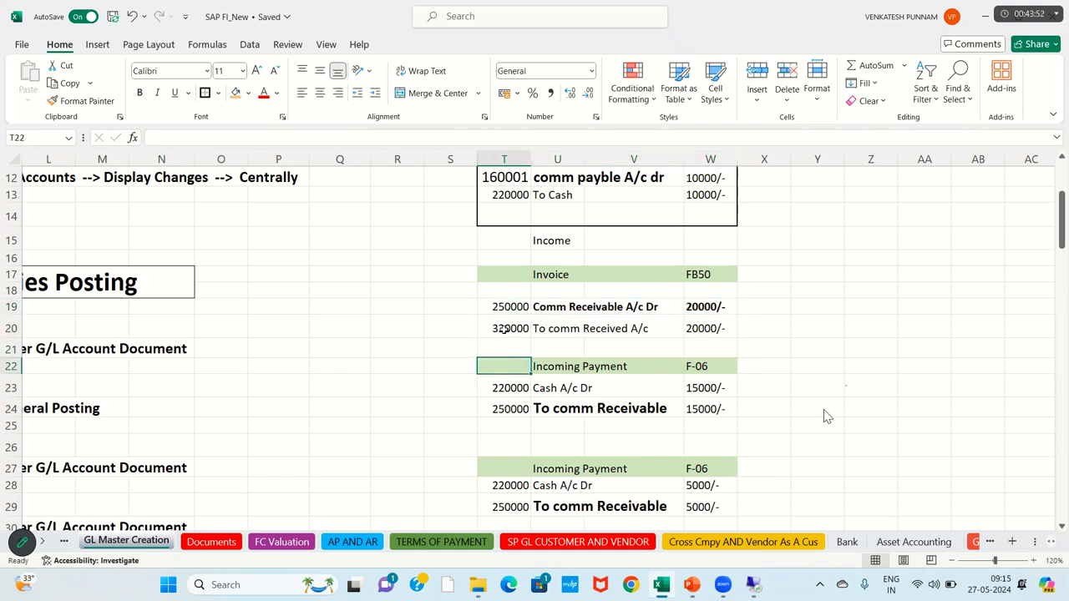
left_click(505, 334)
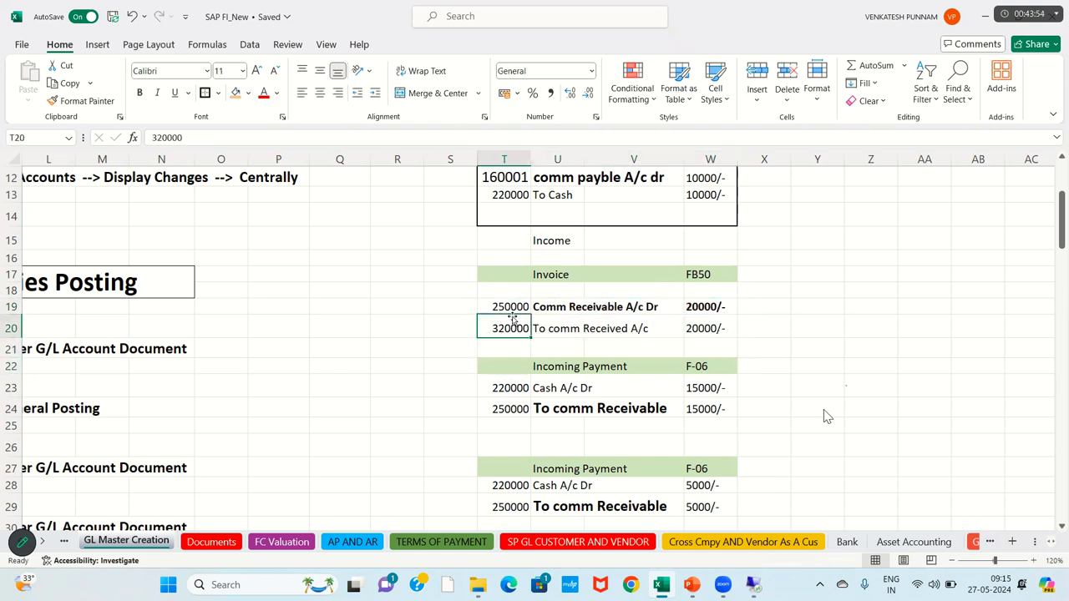
left_click(510, 308)
left_click(495, 332)
left_click(519, 391)
key("Up")
key("Up")
key("Up")
key("Up")
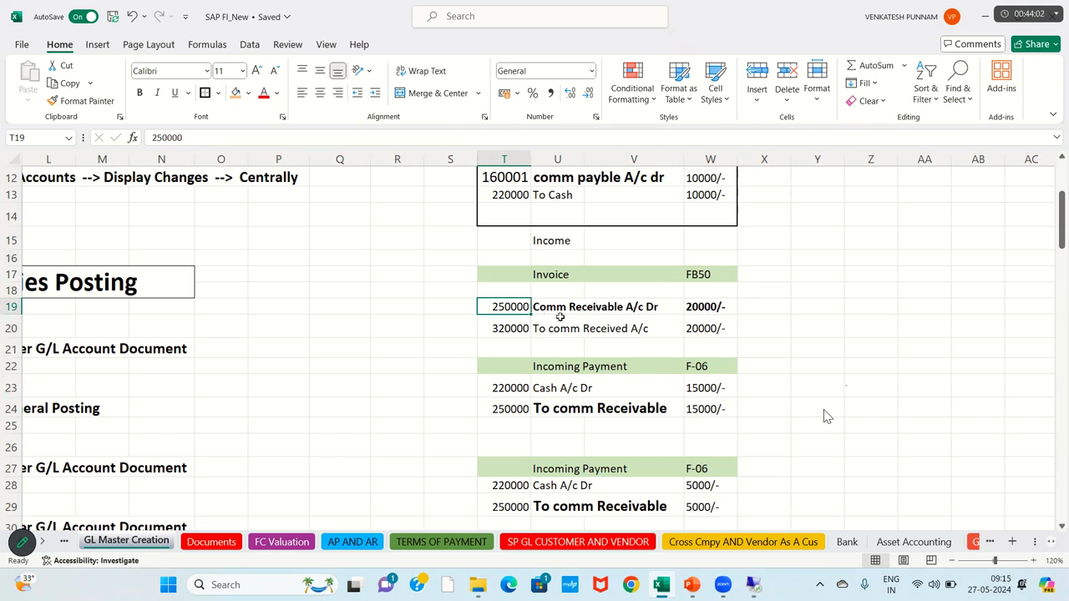
Step: Compare the Invoice entry's debit and credit lines and highlight both rows
left_click(560, 320)
left_click(553, 306)
left_click(551, 327)
left_click(505, 309)
key("shift+Right")
key("shift+Right")
key("shift+Right")
key("shift+Down")
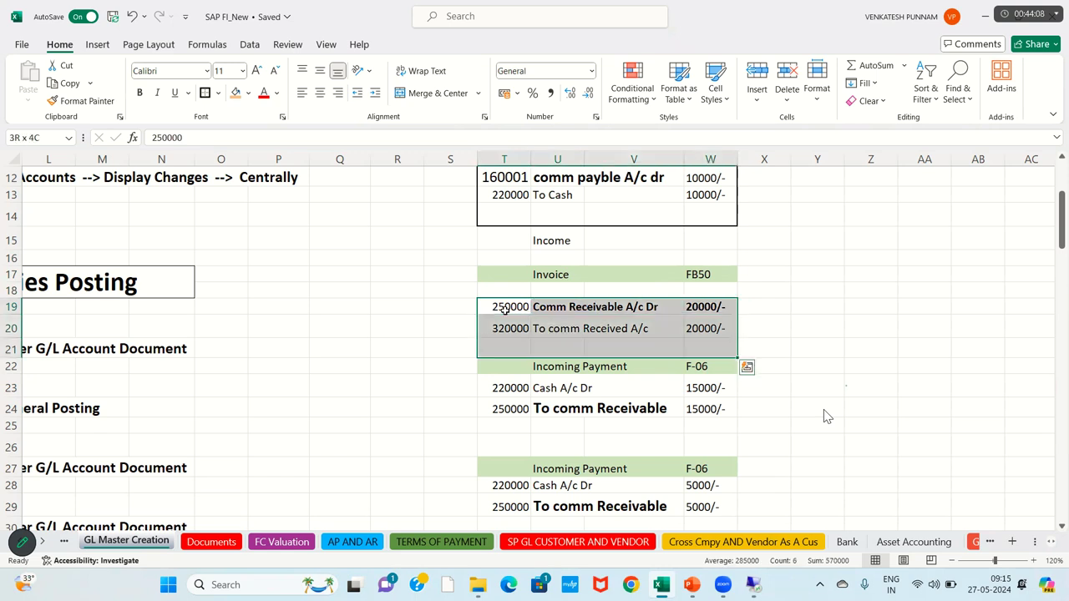
key("Up")
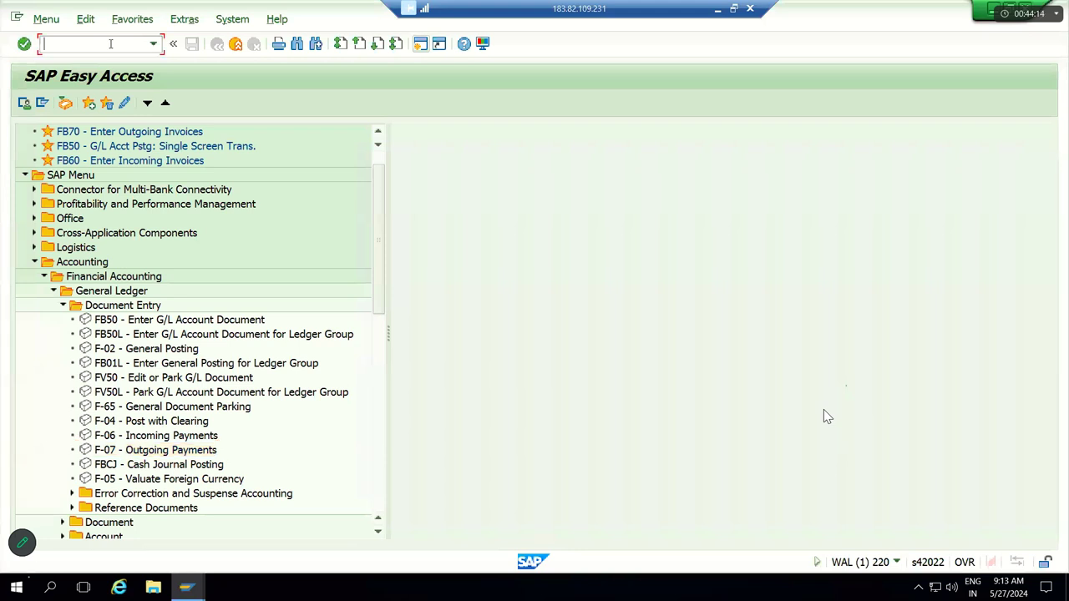
Step: Start FB50 with document date 27.05.2024 and reference Testing
type("FB50")
key("Return")
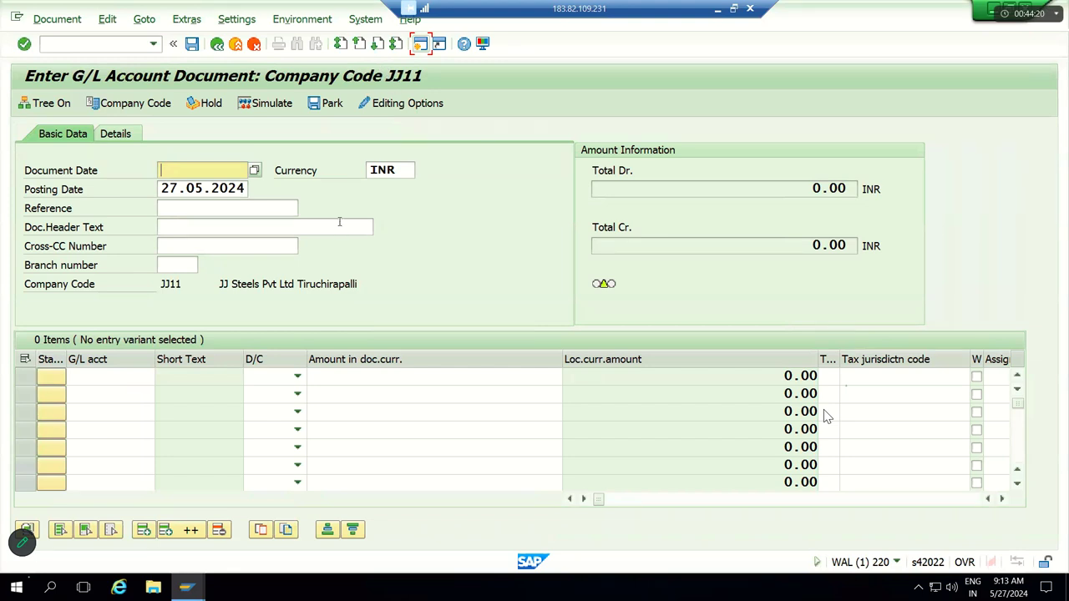
type("2")
key("Down")
key("Return")
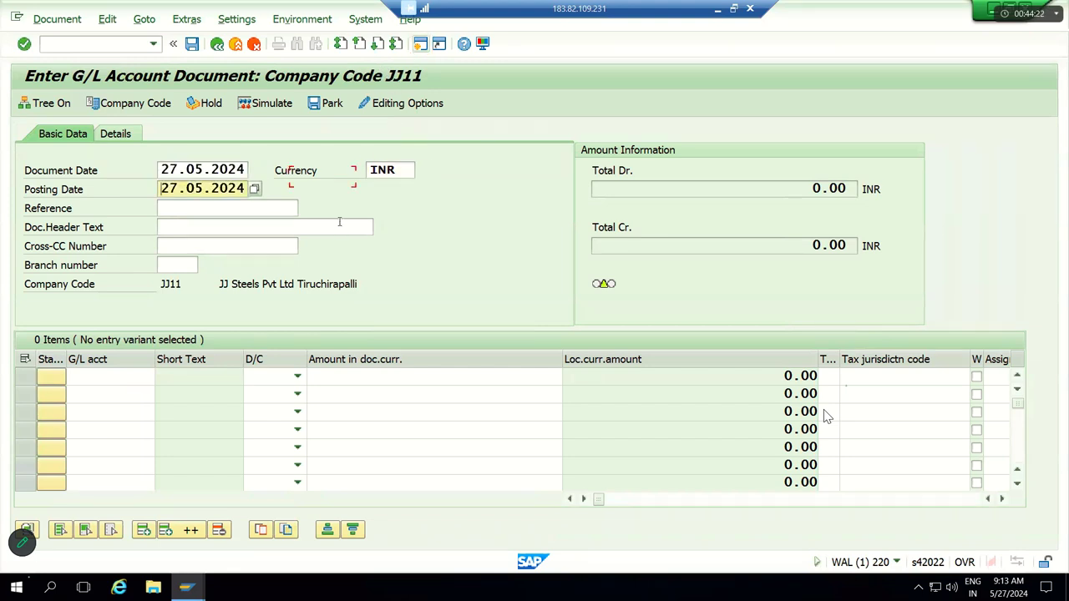
type("T")
key("Down")
key("Return")
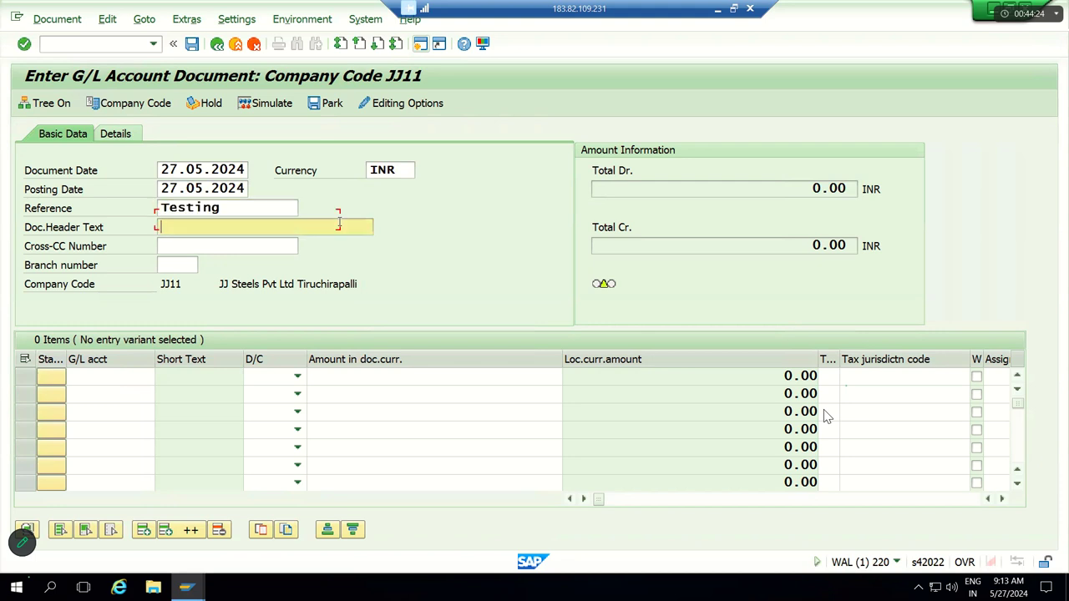
key("Tab")
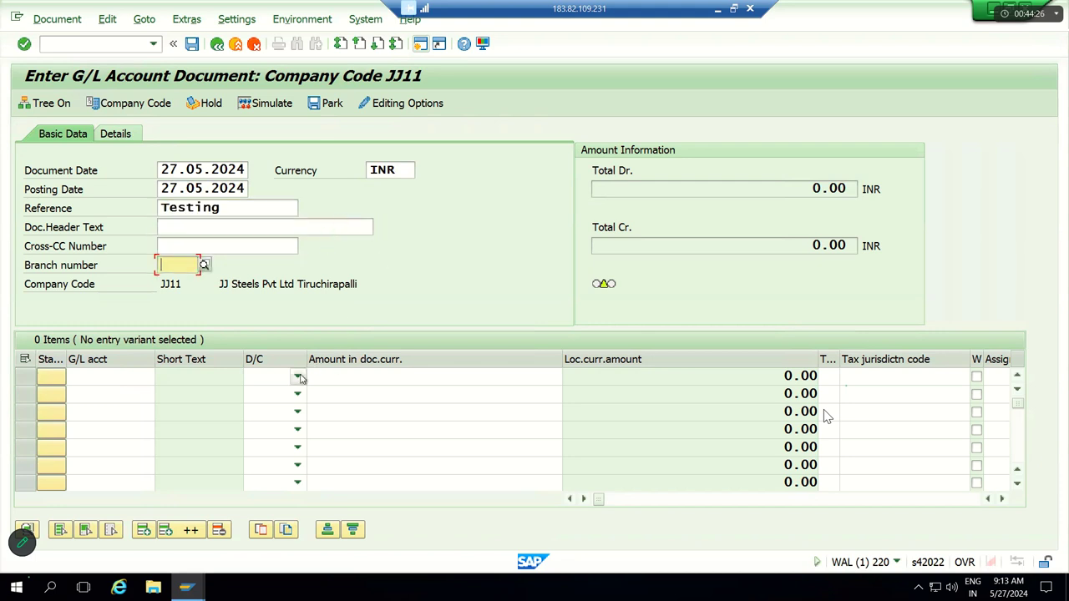
Step: Mark the first line as Debit and the second line as Credit
left_click(297, 380)
left_click(280, 410)
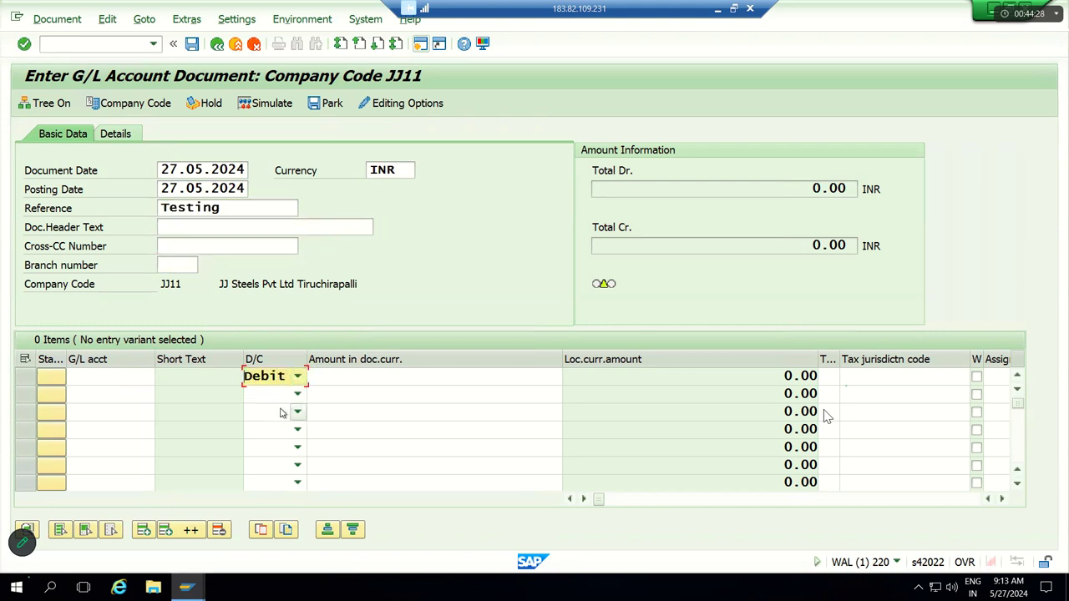
left_click(298, 394)
left_click(283, 411)
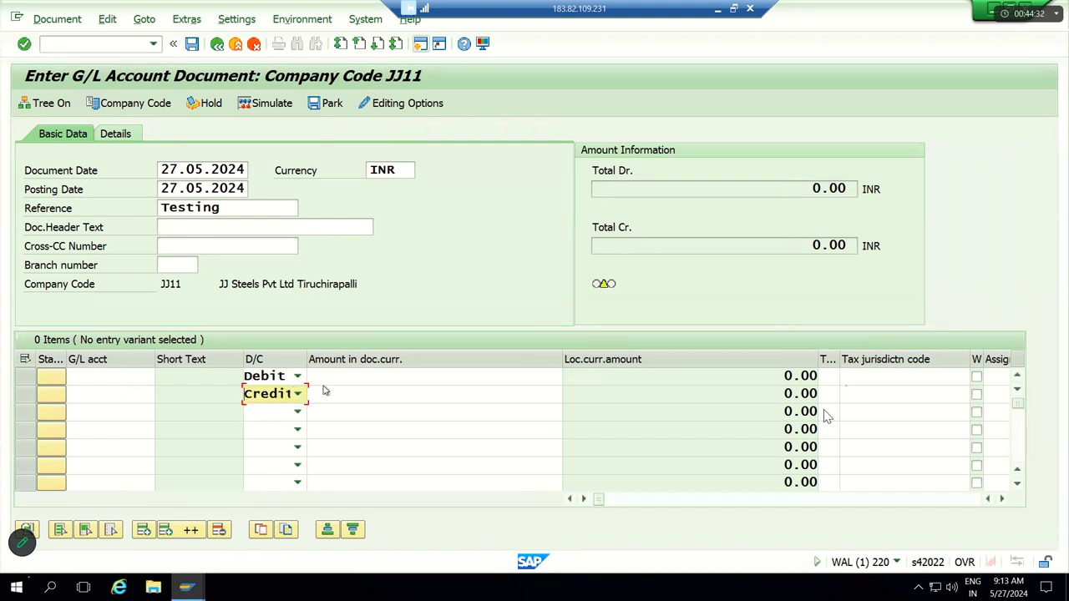
Step: Enter G/L account 250000 on the debit line, checked against the Excel notes
left_click(148, 378)
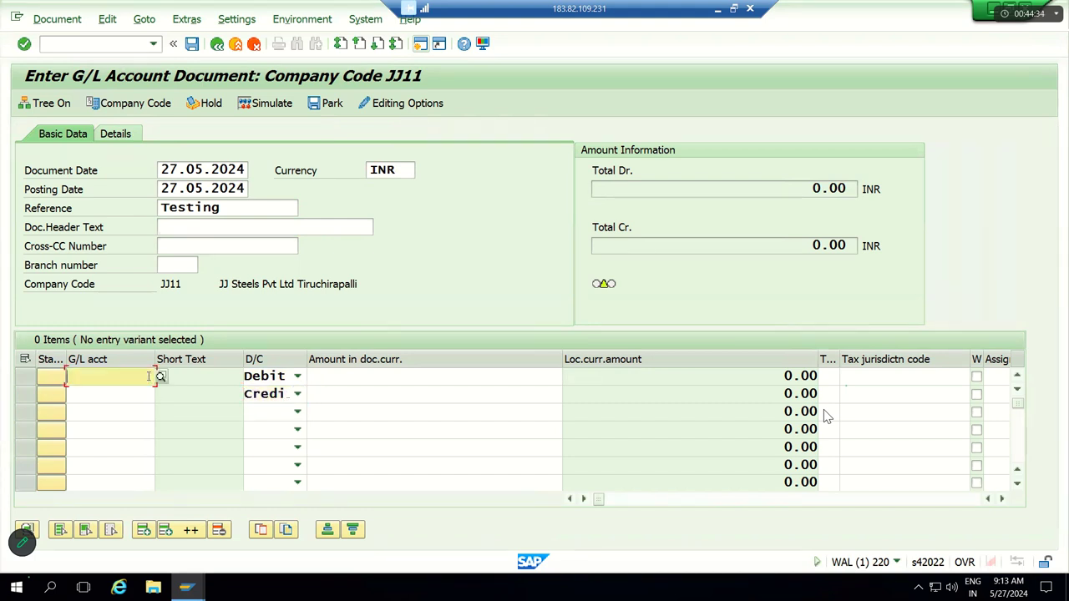
left_click(717, 9)
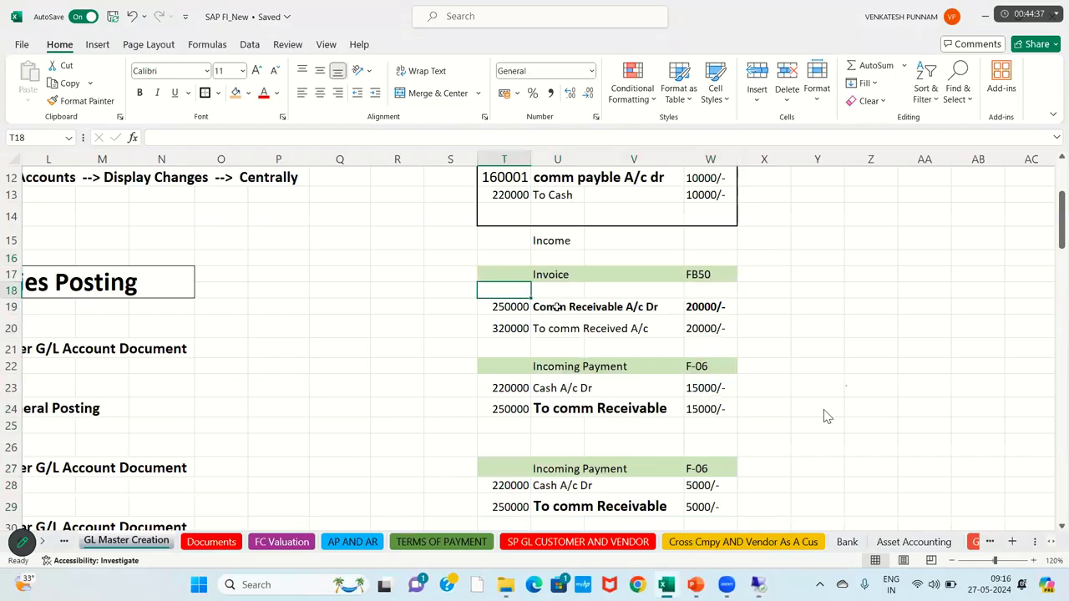
left_click(512, 311)
key("alt+Tab")
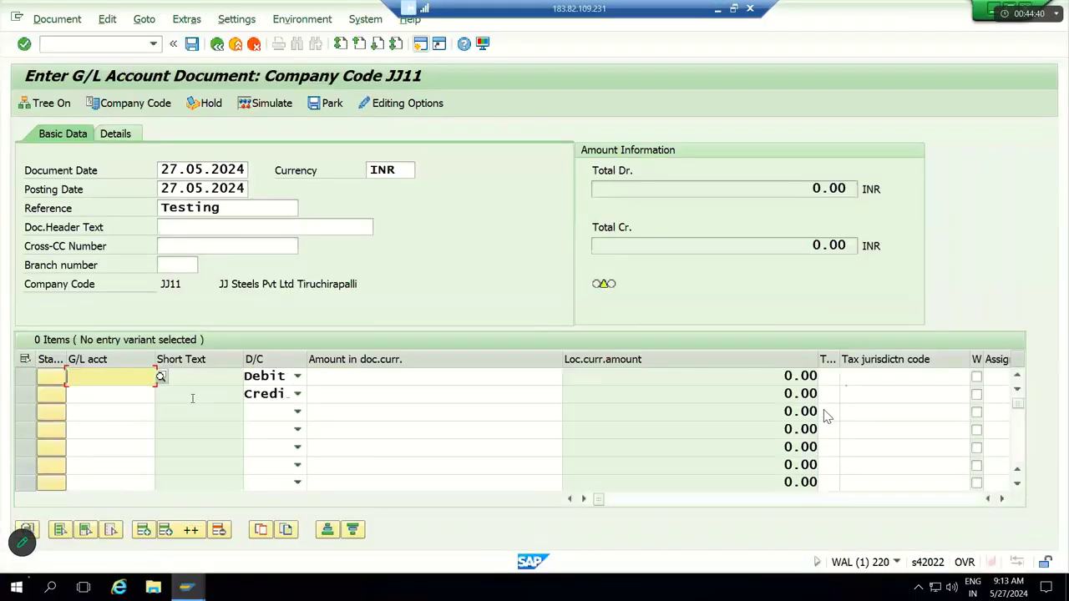
type("25")
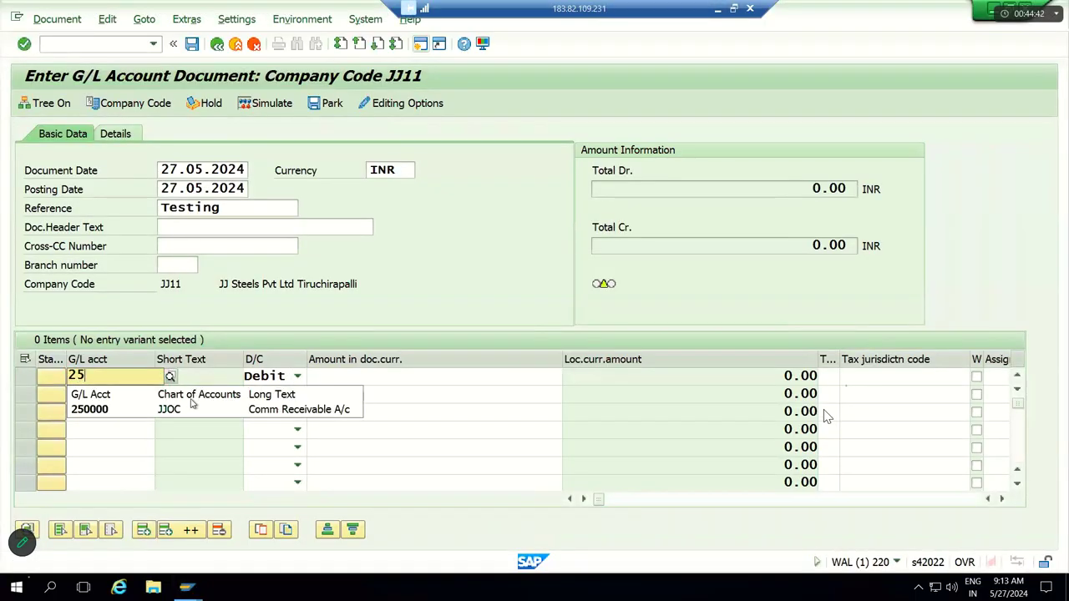
left_click(294, 415)
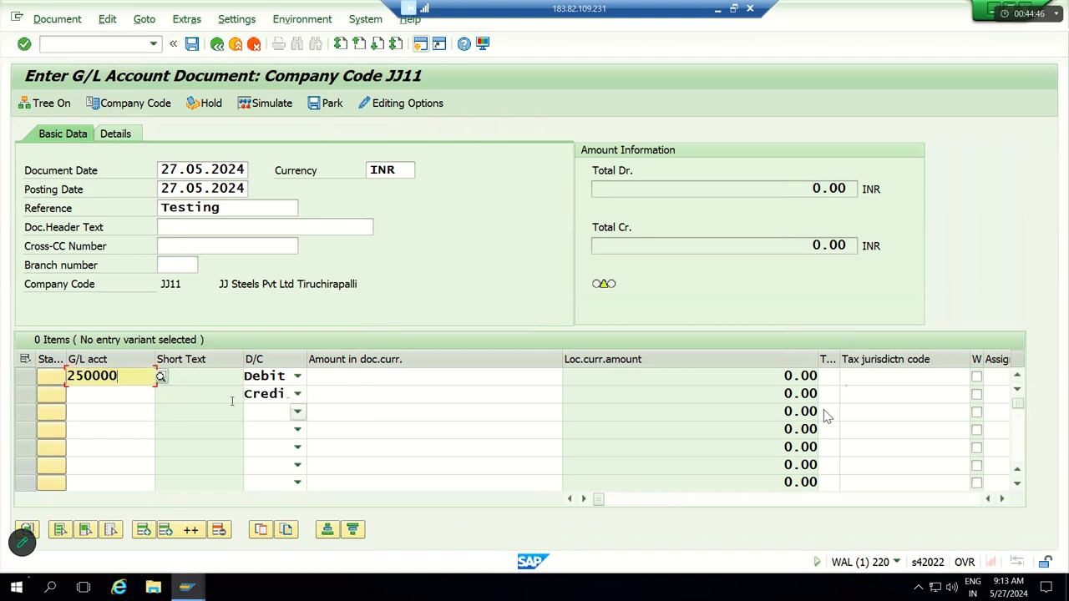
Step: Enter 320000 on the credit line, then clear that account number again
left_click(117, 396)
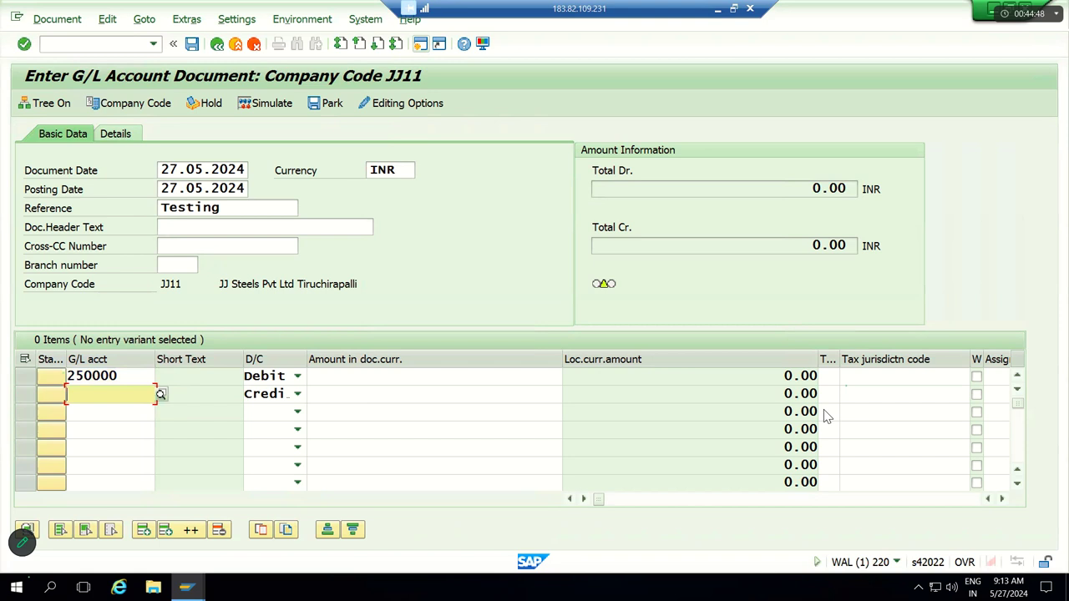
type("32")
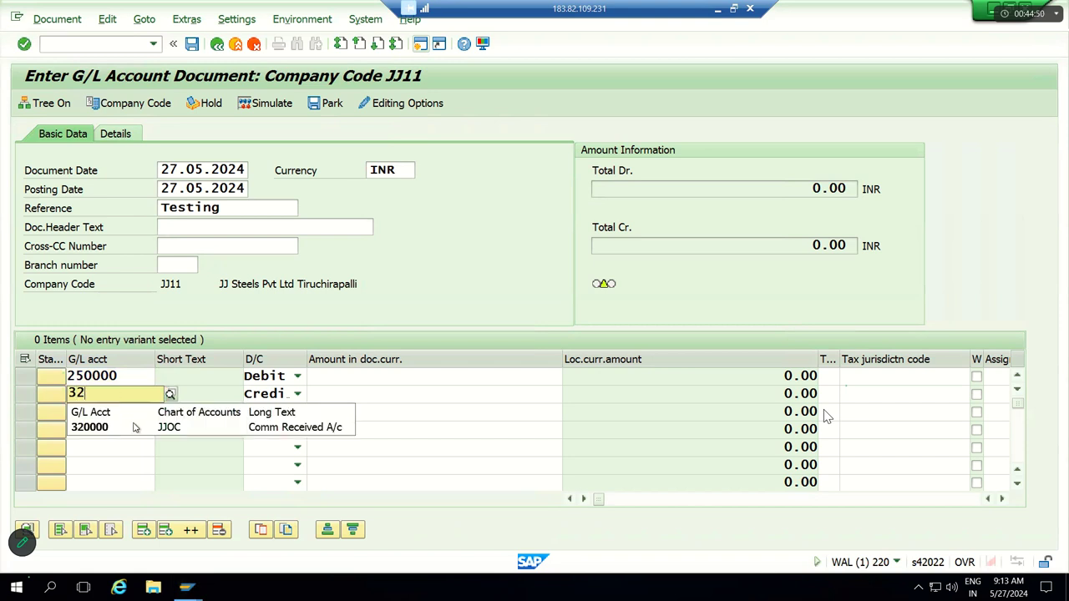
left_click(301, 426)
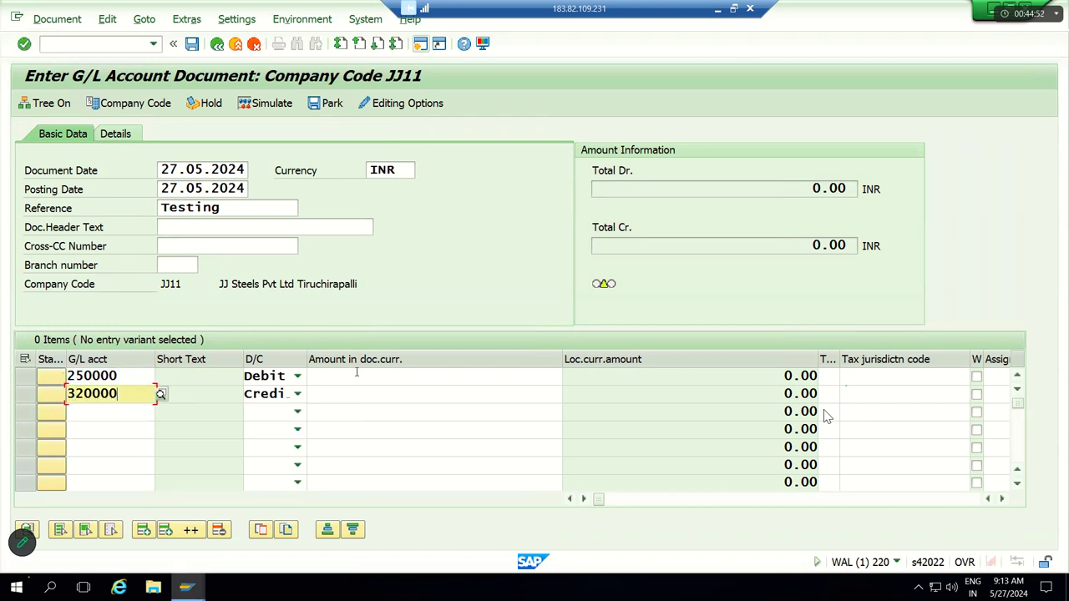
left_click(331, 382)
left_click(138, 399)
key("BackSpace")
key("BackSpace")
key("BackSpace")
key("BackSpace")
key("BackSpace")
key("BackSpace")
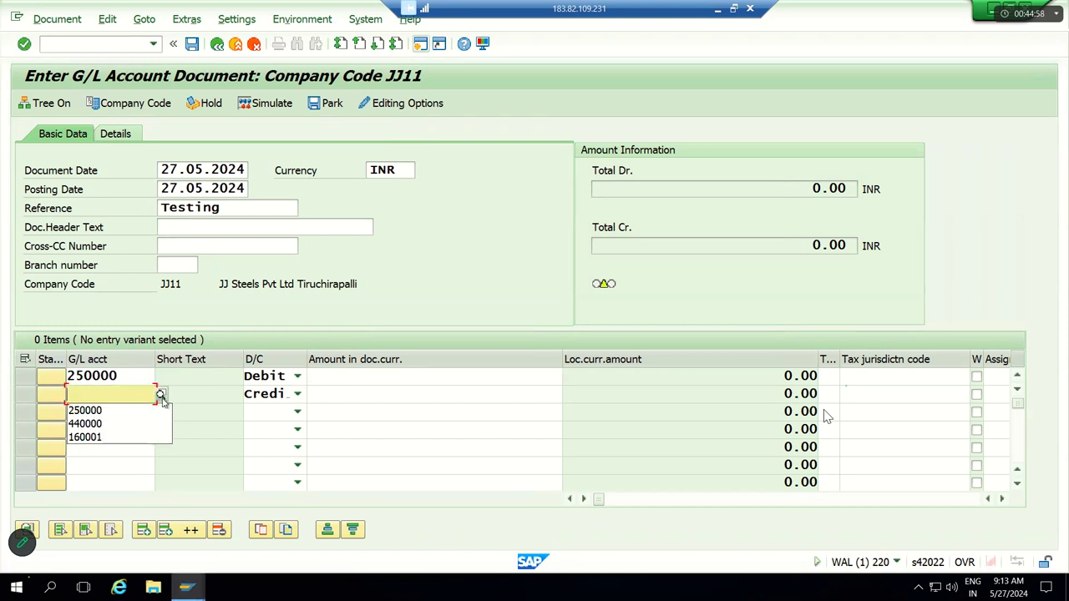
Step: Pick credit account 320000 Comm Received A/c from the G/L account search for JJ11
left_click(161, 394)
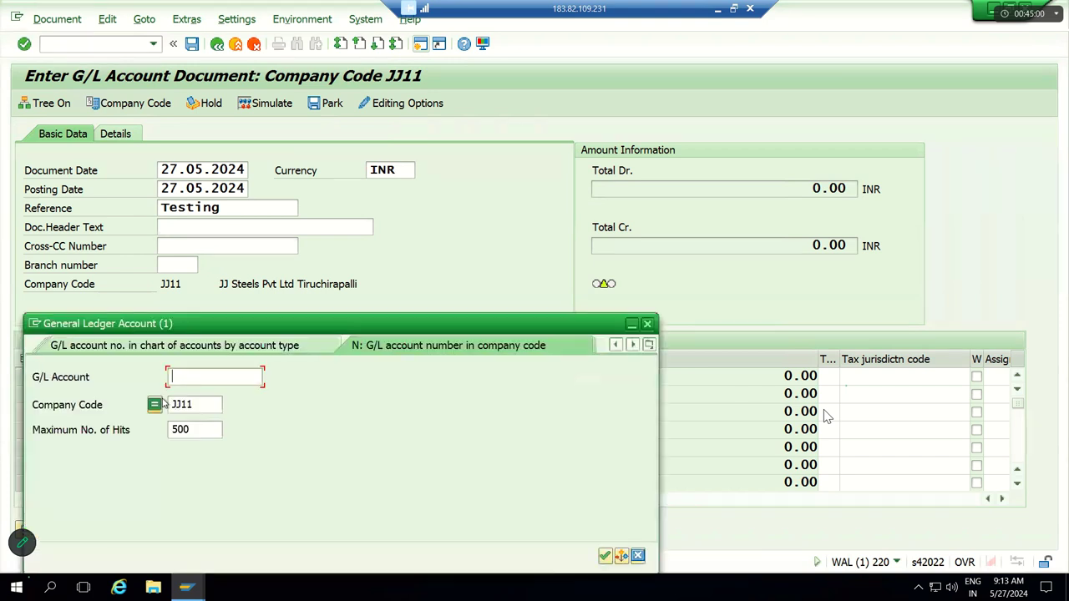
left_click(191, 404)
left_click_drag(193, 406, 172, 382)
left_click(173, 380)
key("Return")
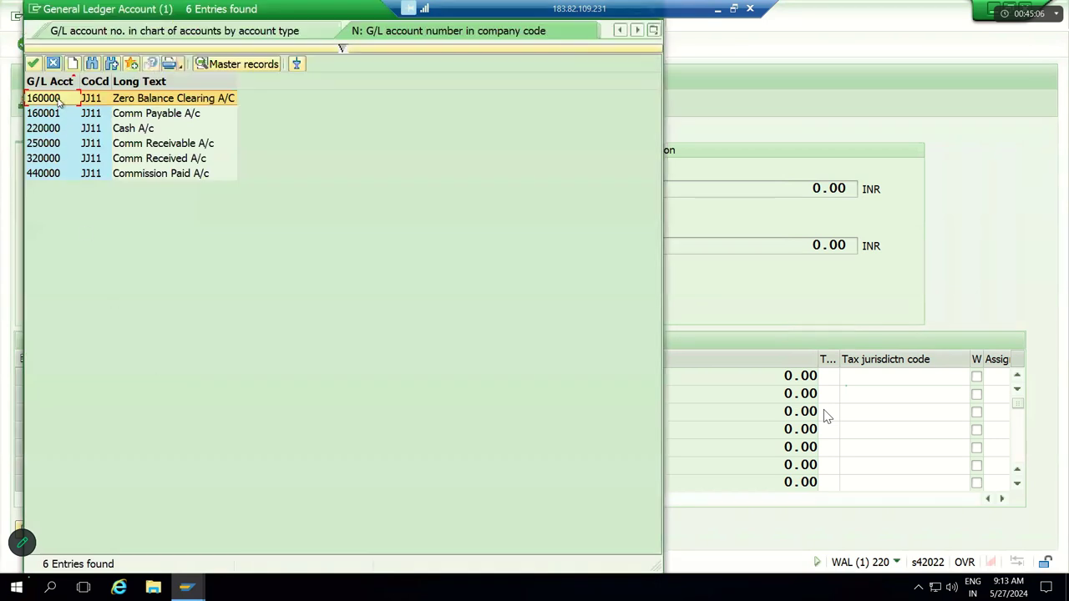
left_click(147, 166)
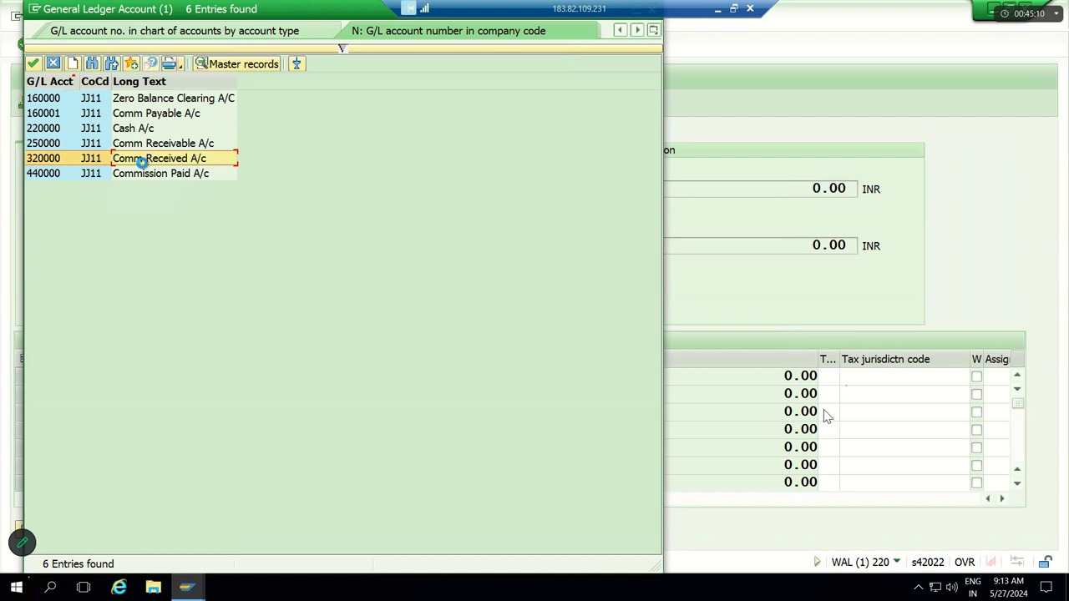
double_click(143, 165)
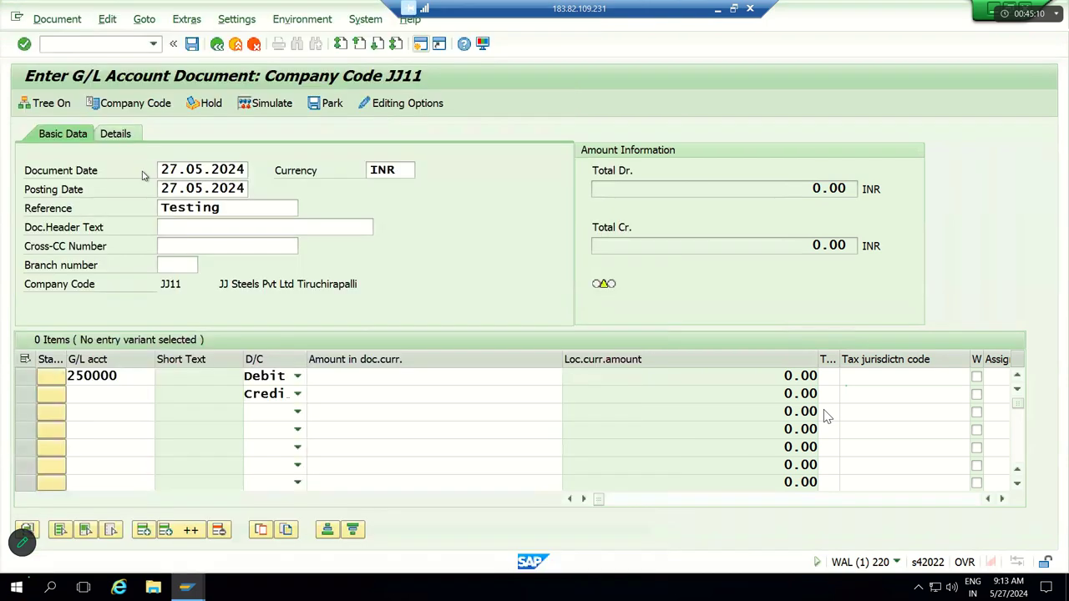
Step: Enter 20000 on both lines, cost center JJFC on the credit line, and validate
left_click(364, 377)
type("20000")
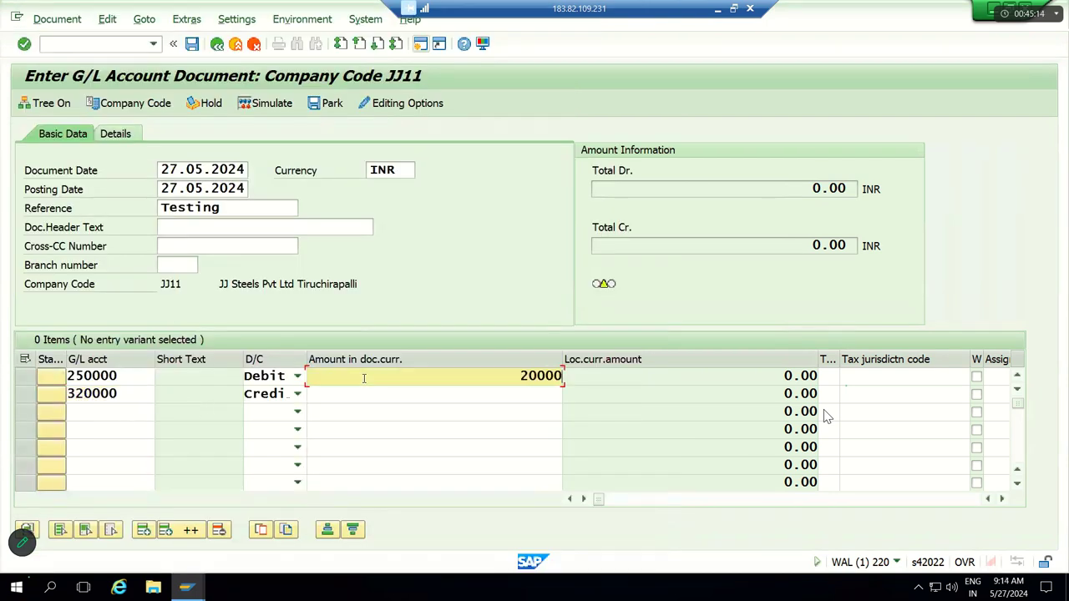
left_click(432, 395)
type("20000")
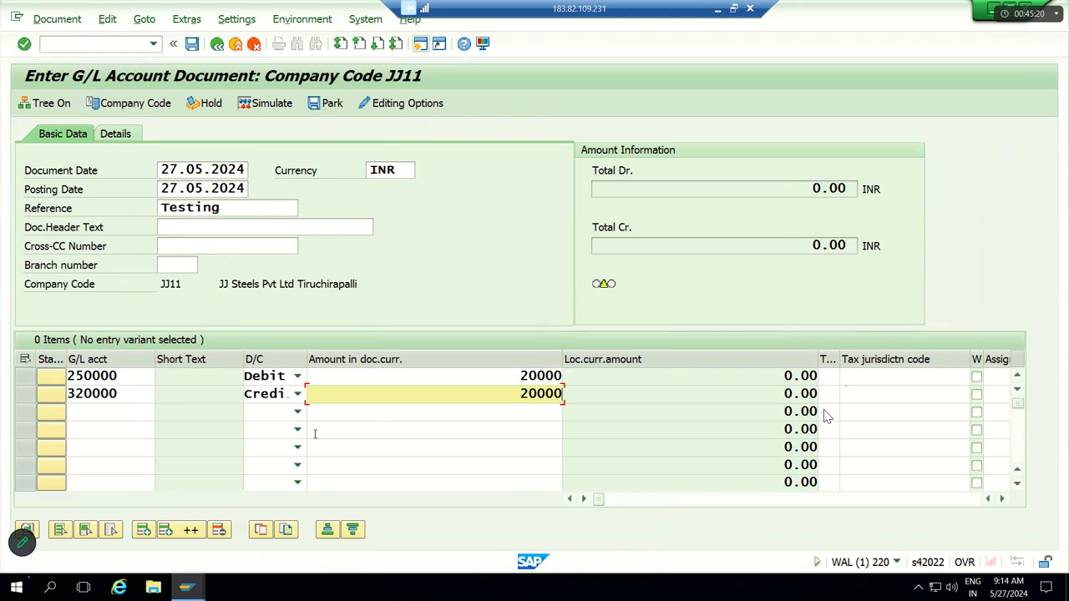
left_click(129, 375)
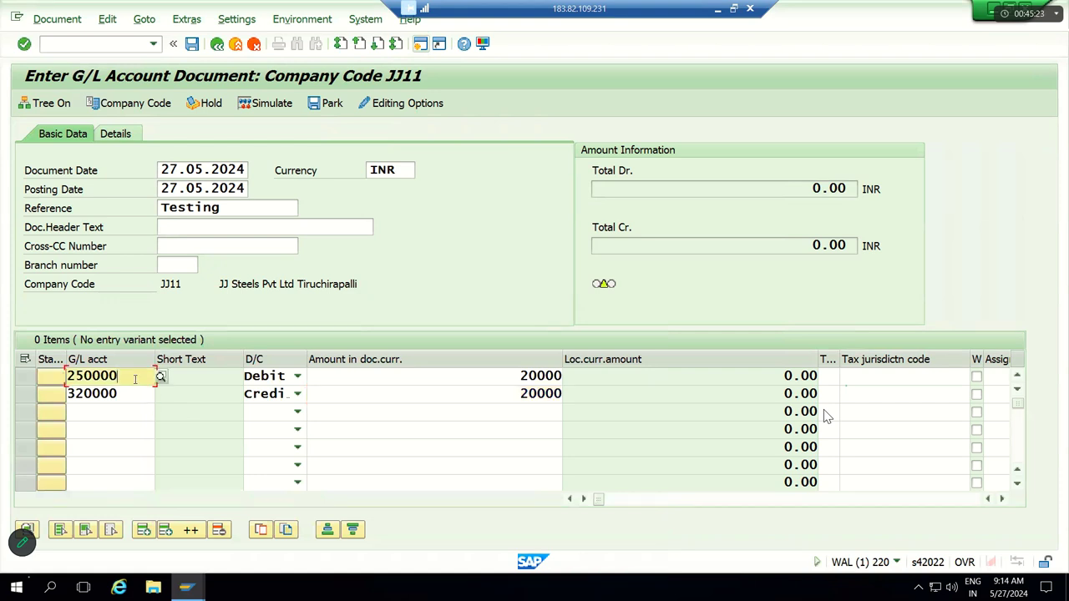
left_click(174, 397)
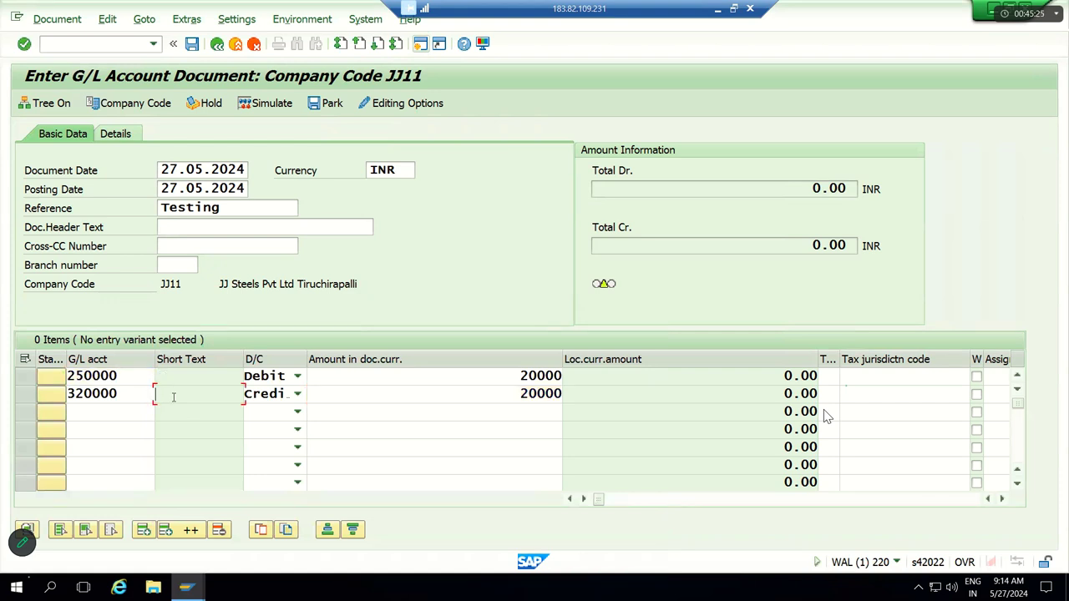
left_click(328, 396)
key("Tab")
key("Tab")
key("Tab")
key("Tab")
key("Tab")
key("Tab")
key("Tab")
key("Tab")
key("Tab")
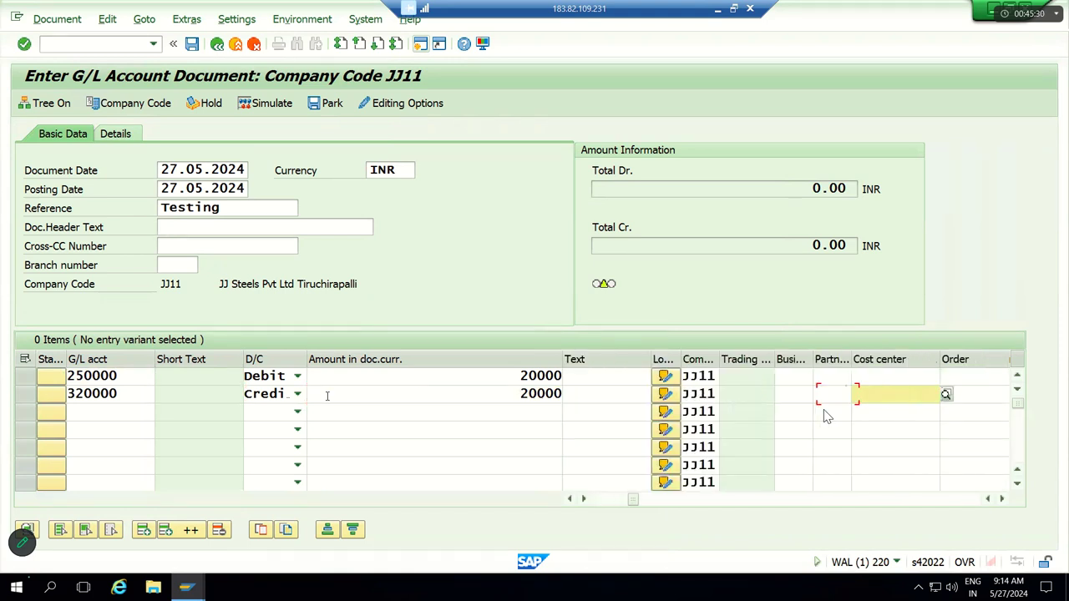
key("Down")
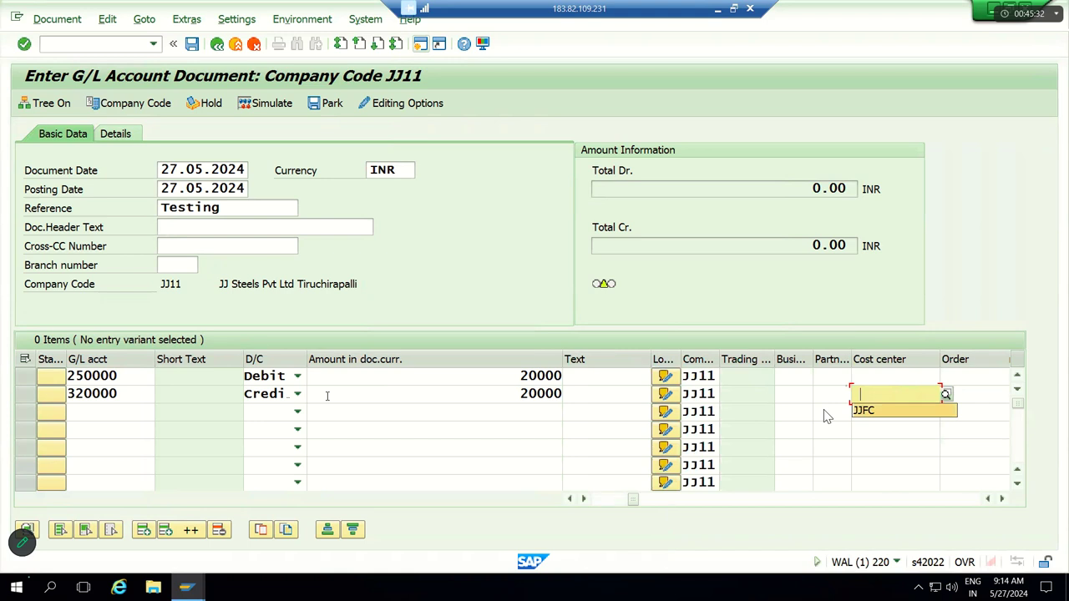
key("Tab")
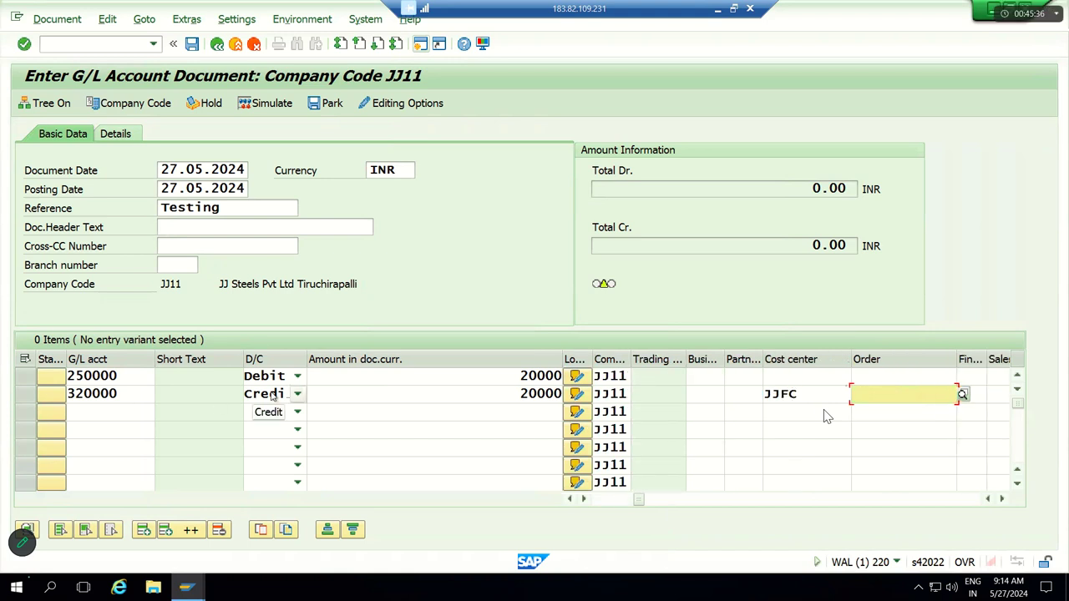
key("Return")
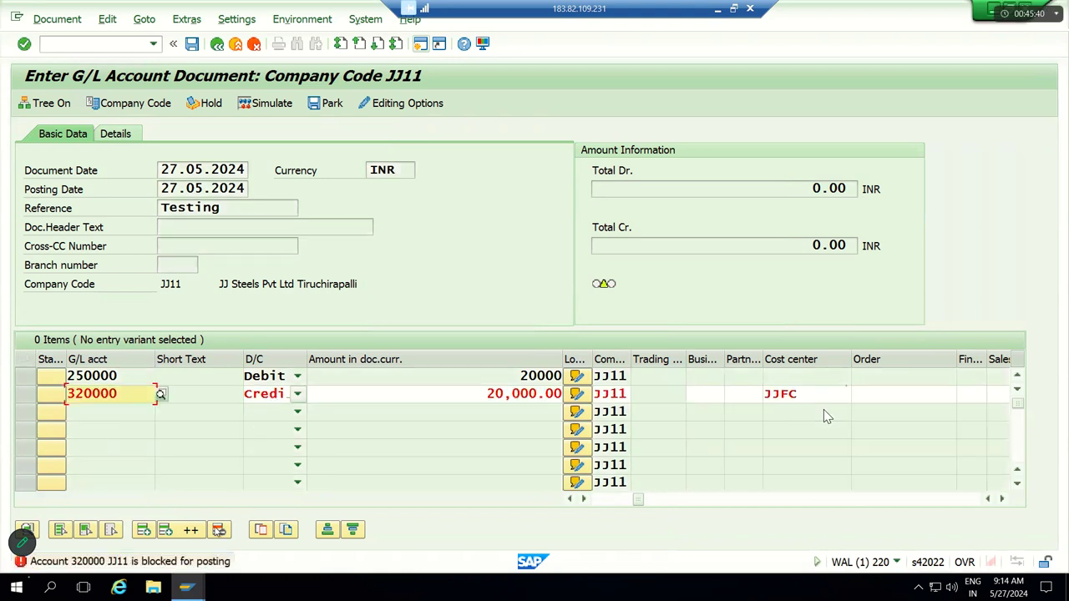
Step: Open the Performance Assistant long text for message F5351 on blocked account 320000
left_click(143, 569)
double_click(143, 562)
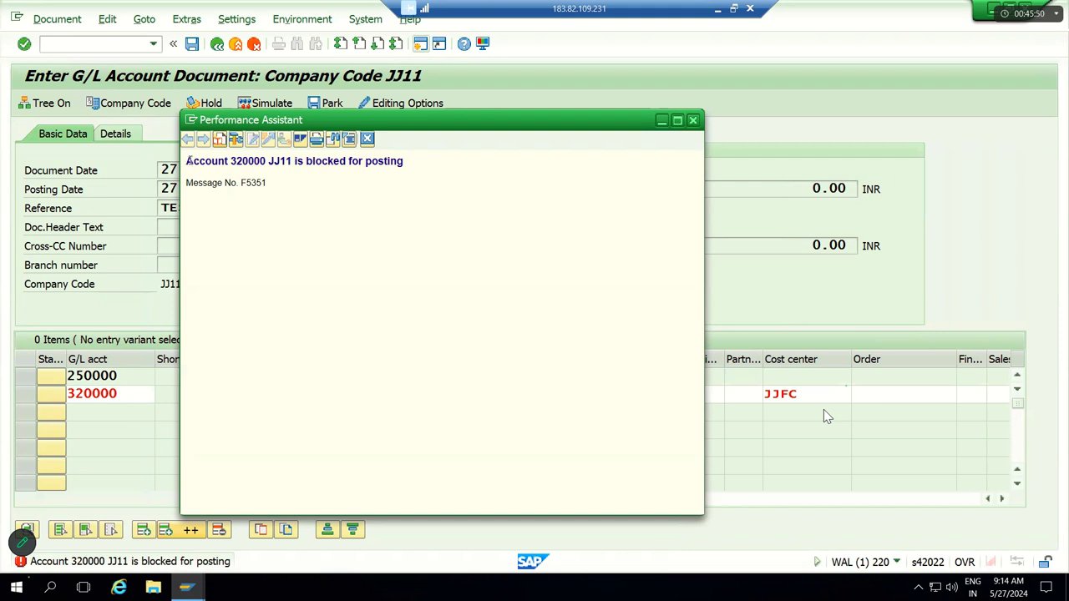
left_click_drag(189, 161, 279, 191)
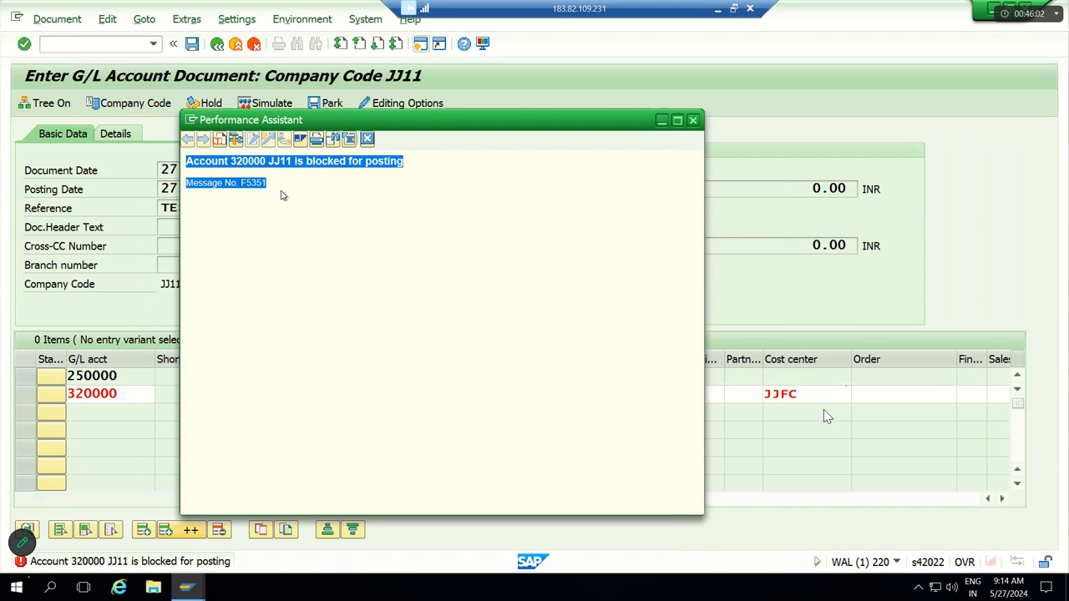
left_click(238, 185)
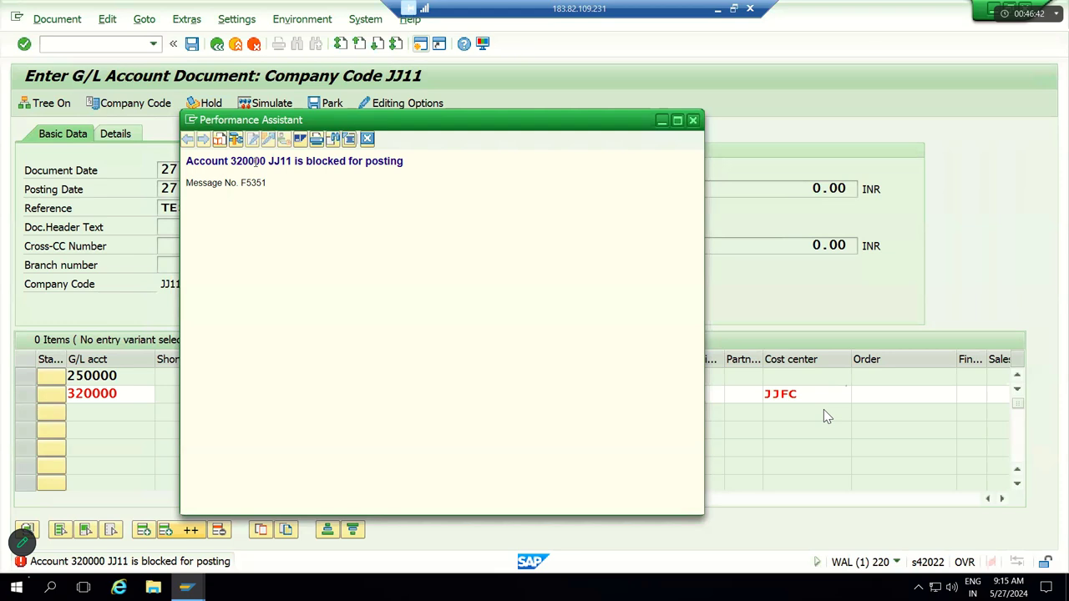
Step: Close the error explanation, leave FB50 with /n and start FS00
left_click(694, 122)
type("/n")
key("Return")
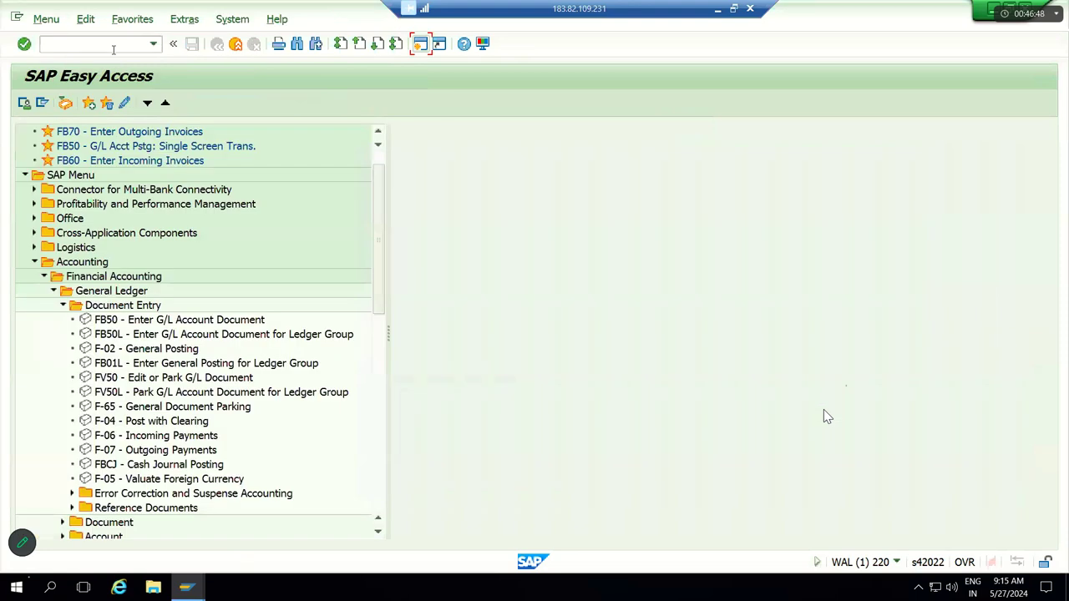
left_click(113, 49)
type("FS00")
key("Return")
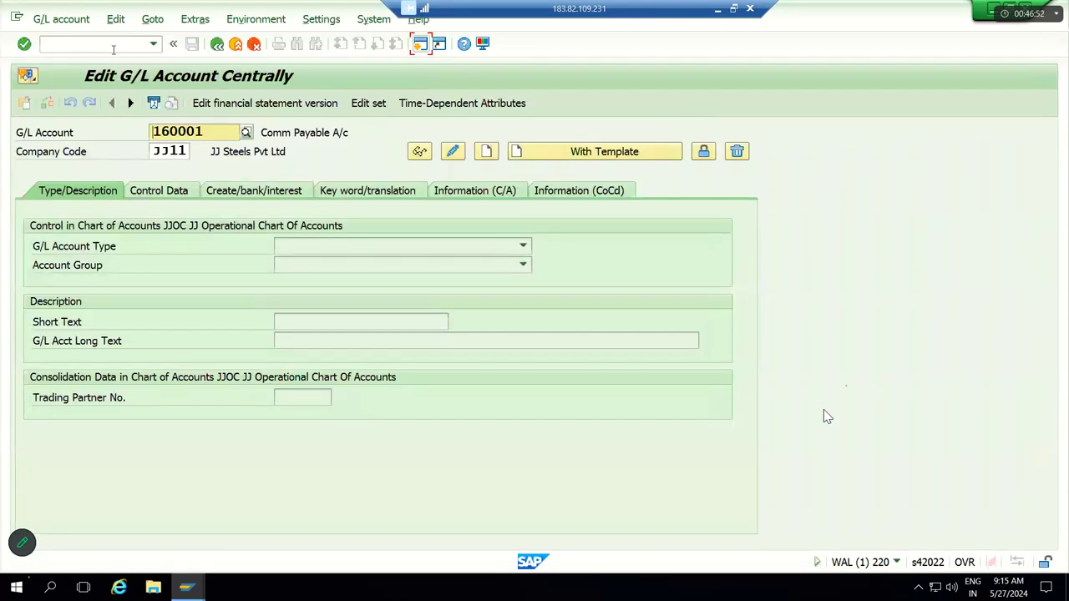
Step: Load G/L account 320000 in FS00 and go to its Block settings
left_click(211, 130)
key("BackSpace")
key("BackSpace")
key("BackSpace")
key("BackSpace")
key("BackSpace")
key("BackSpace")
type("3")
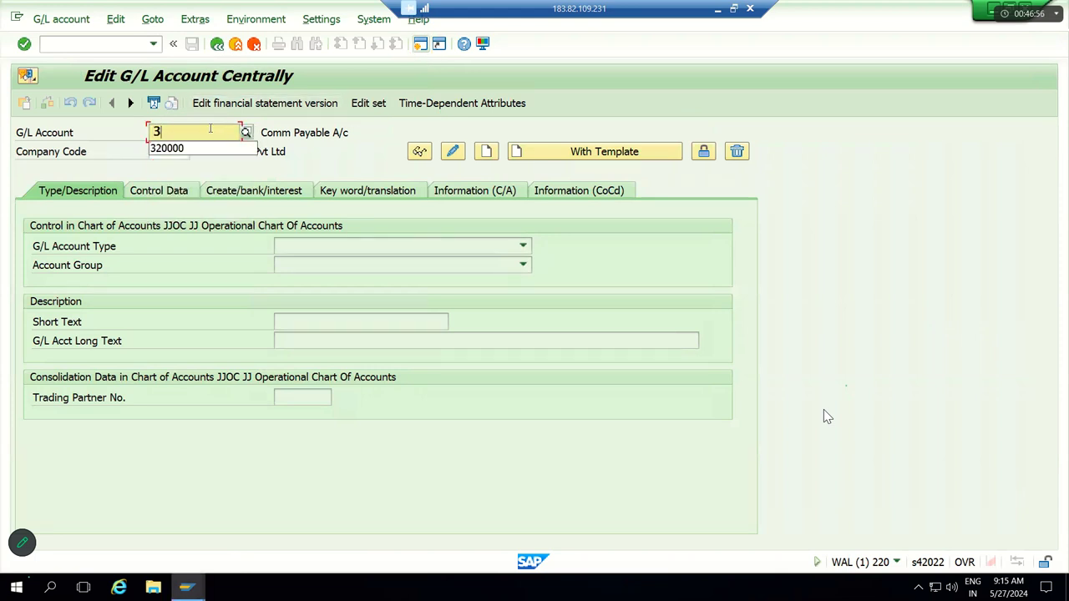
type("20000")
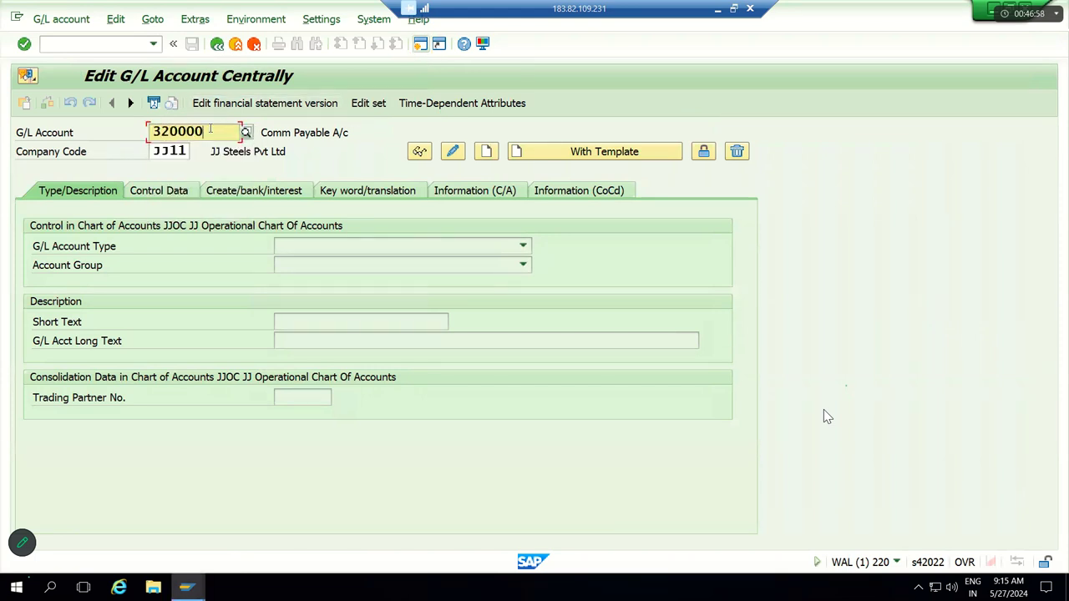
left_click(419, 151)
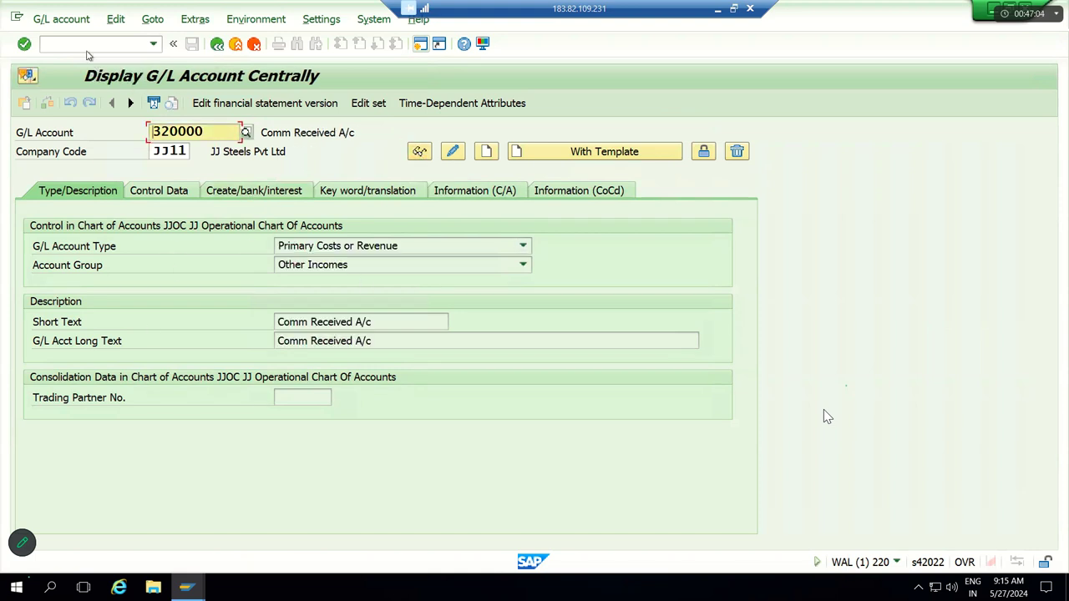
left_click(74, 20)
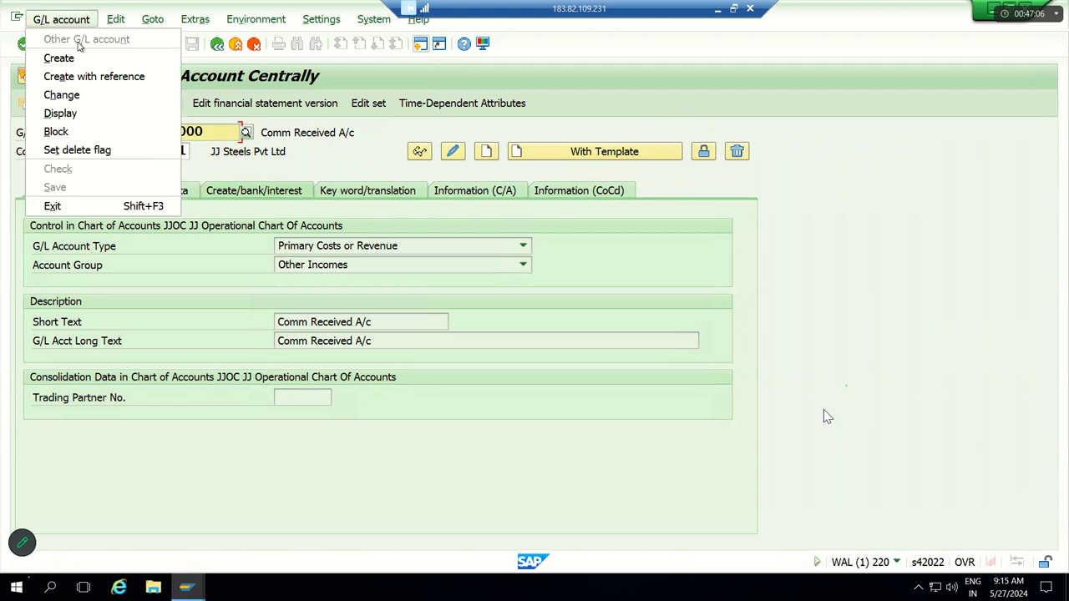
left_click(96, 133)
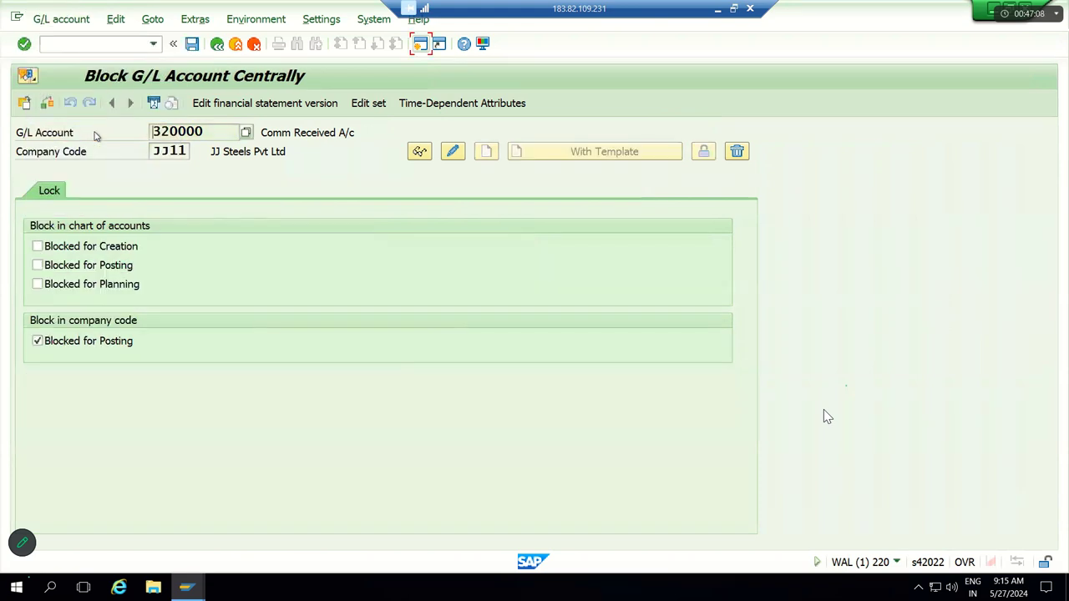
Step: Uncheck Blocked for Posting for 320000 in JJ11 in change mode and save
left_click(48, 345)
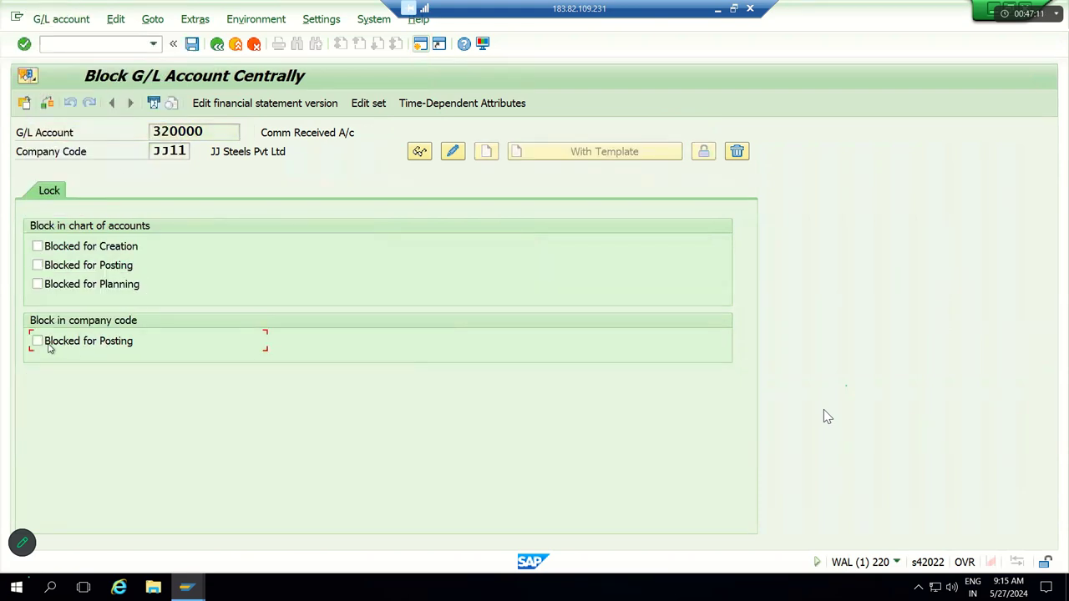
left_click(453, 152)
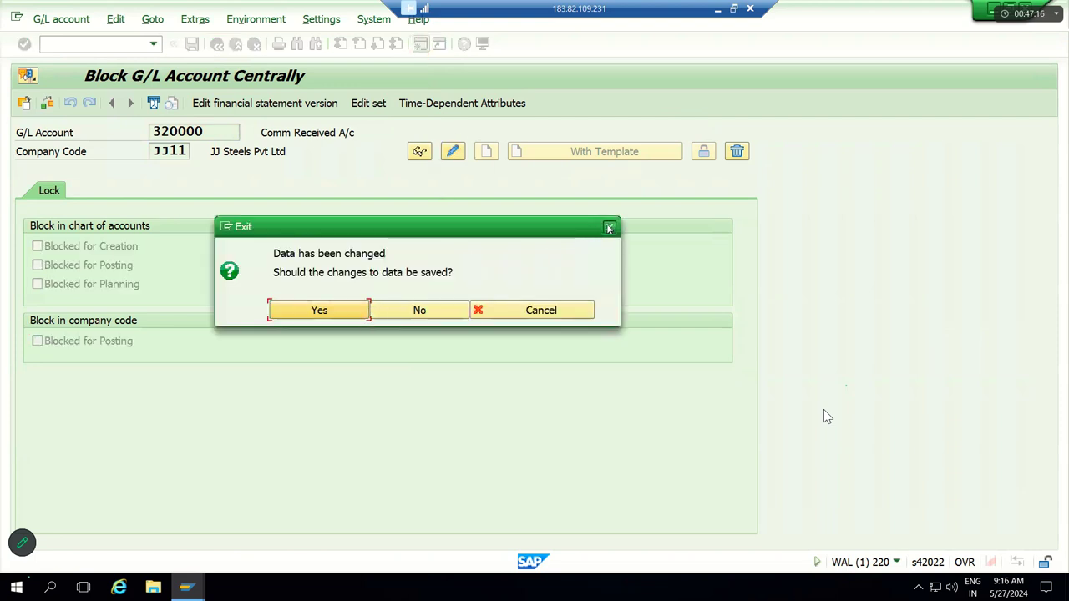
left_click(378, 310)
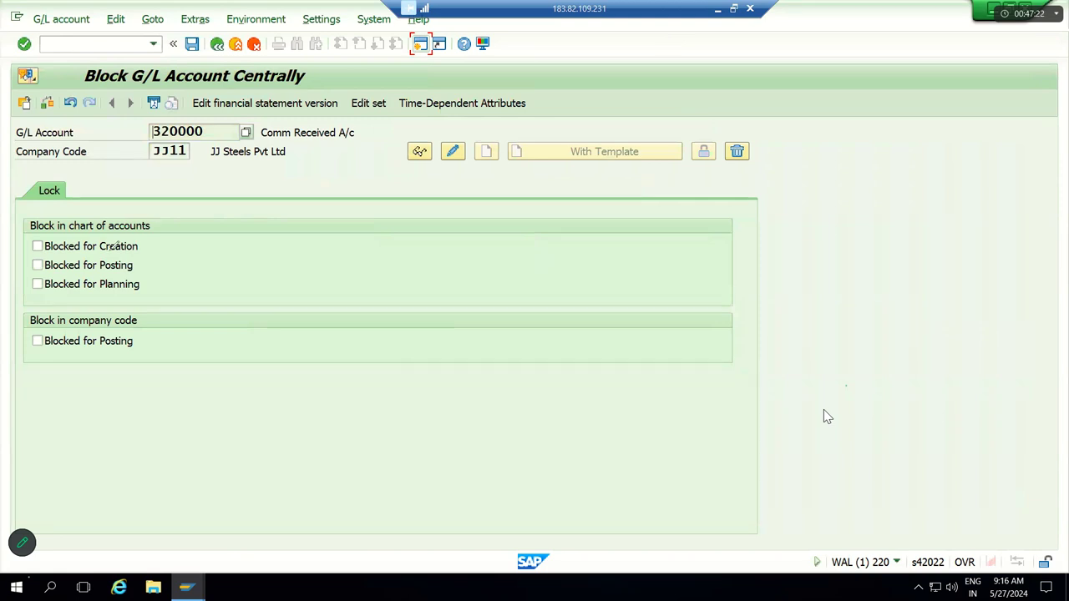
mouse_move(18, 304)
left_mouse_down()
mouse_move(148, 291)
mouse_move(190, 309)
mouse_move(139, 411)
mouse_move(20, 349)
mouse_move(16, 305)
left_mouse_up()
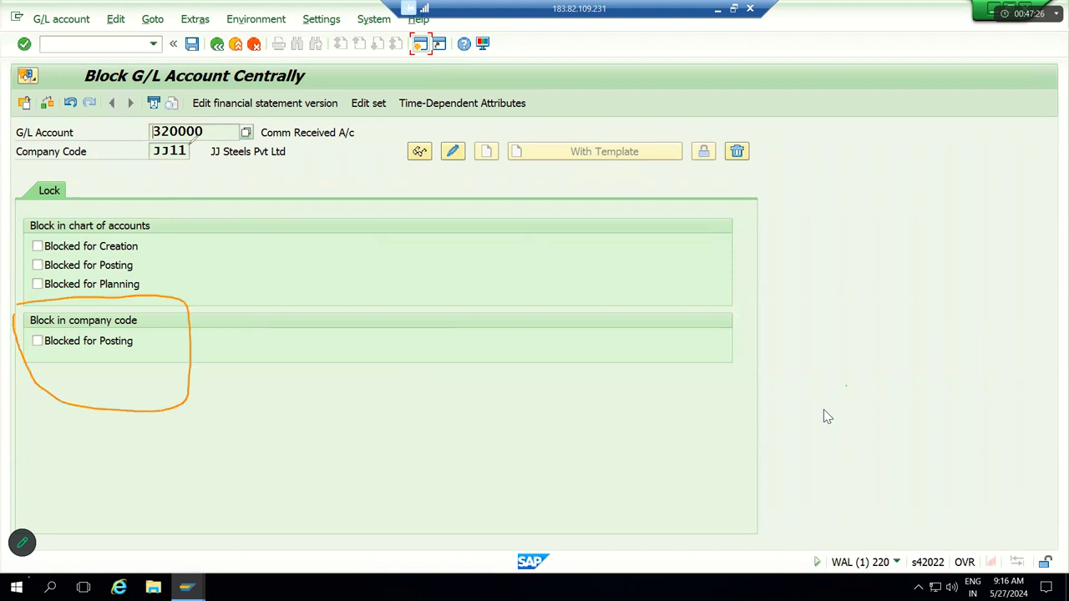
mouse_move(129, 121)
left_mouse_down()
mouse_move(204, 97)
mouse_move(376, 197)
mouse_move(134, 117)
left_mouse_up()
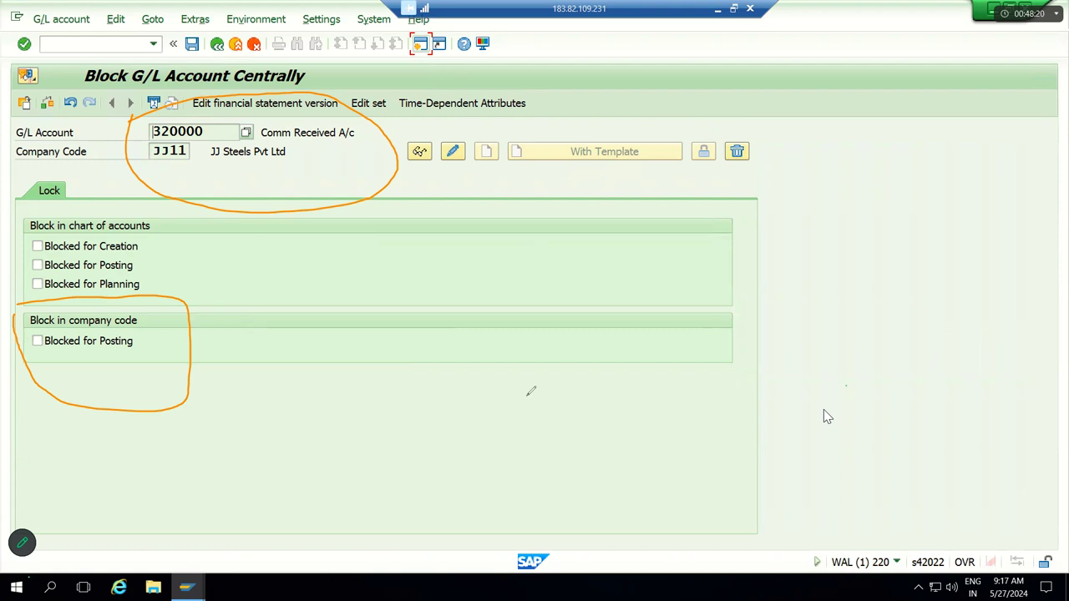
key("e")
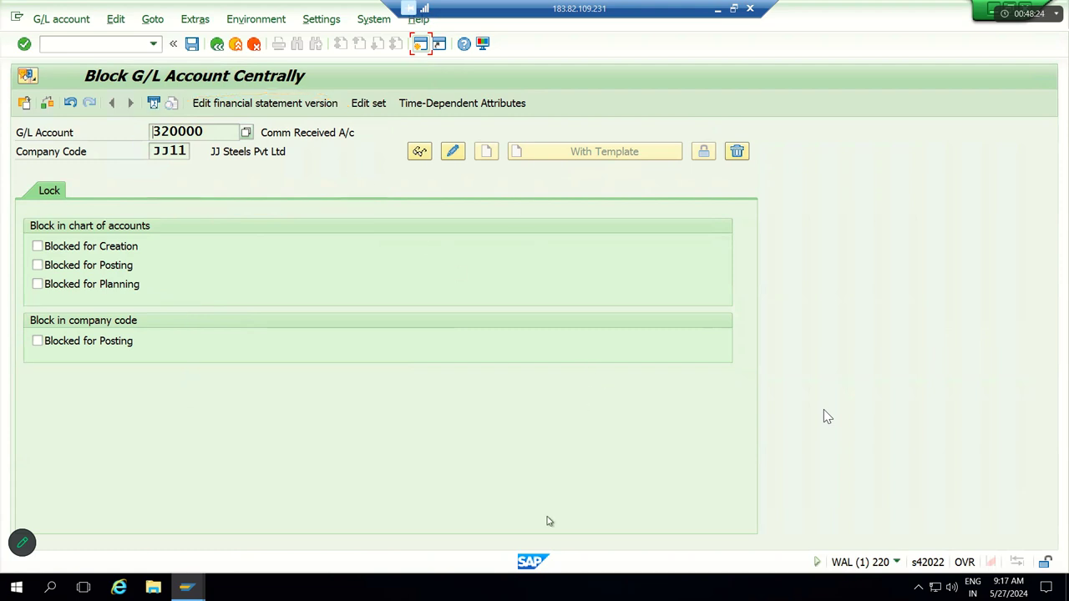
left_click(191, 44)
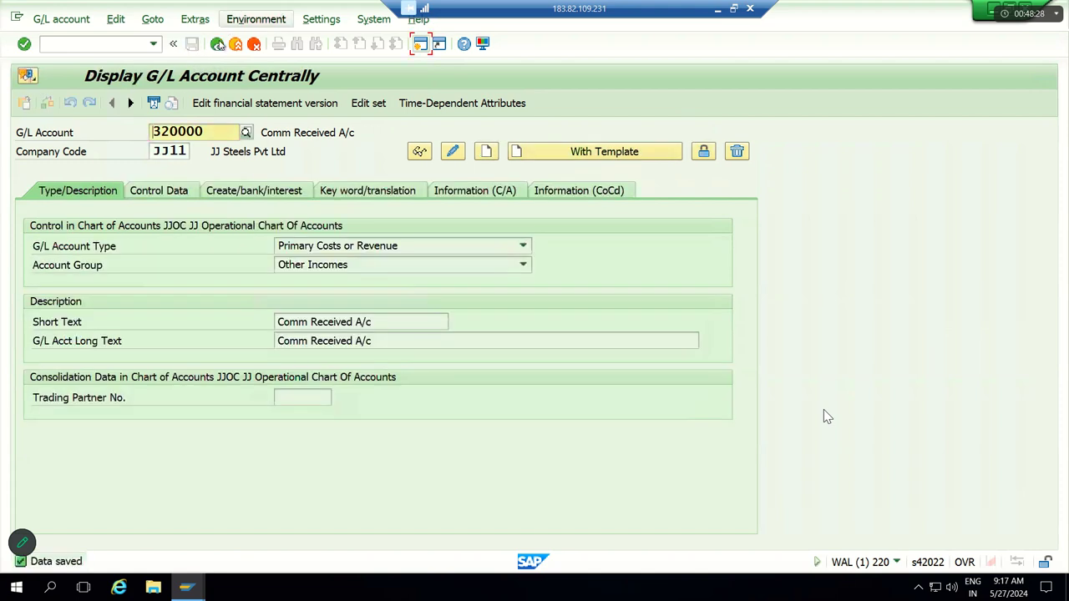
Step: Return to the main menu and start FB50 with date 27.05.2024 and reference Testing
left_click(218, 45)
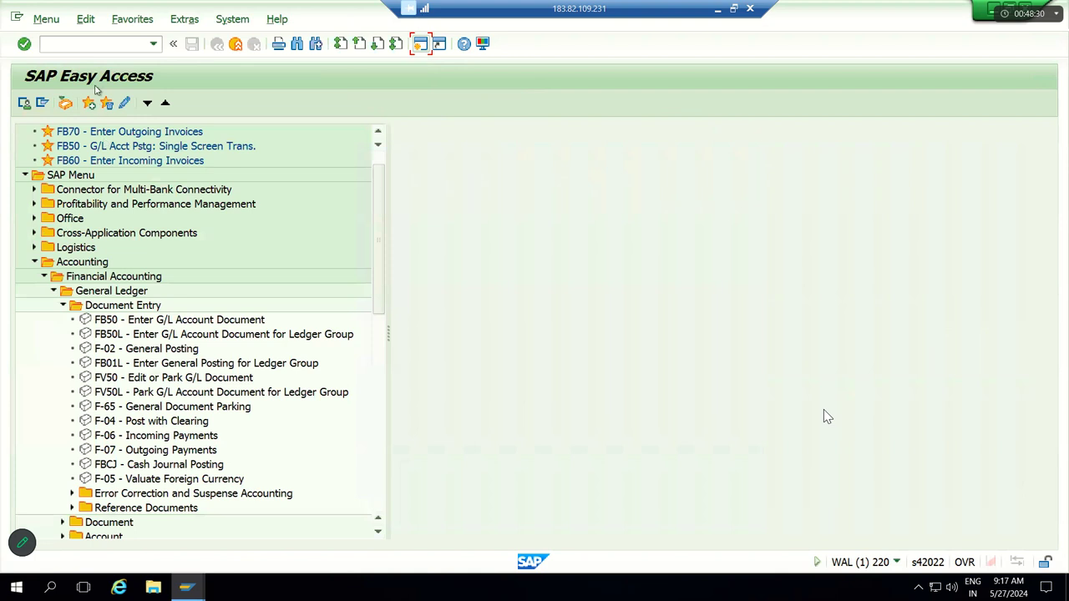
left_click(87, 46)
type("FB50")
key("Return")
key("Down")
key("Tab")
key("Tab")
key("Down")
key("Down")
key("Tab")
key("Tab")
key("Tab")
key("Tab")
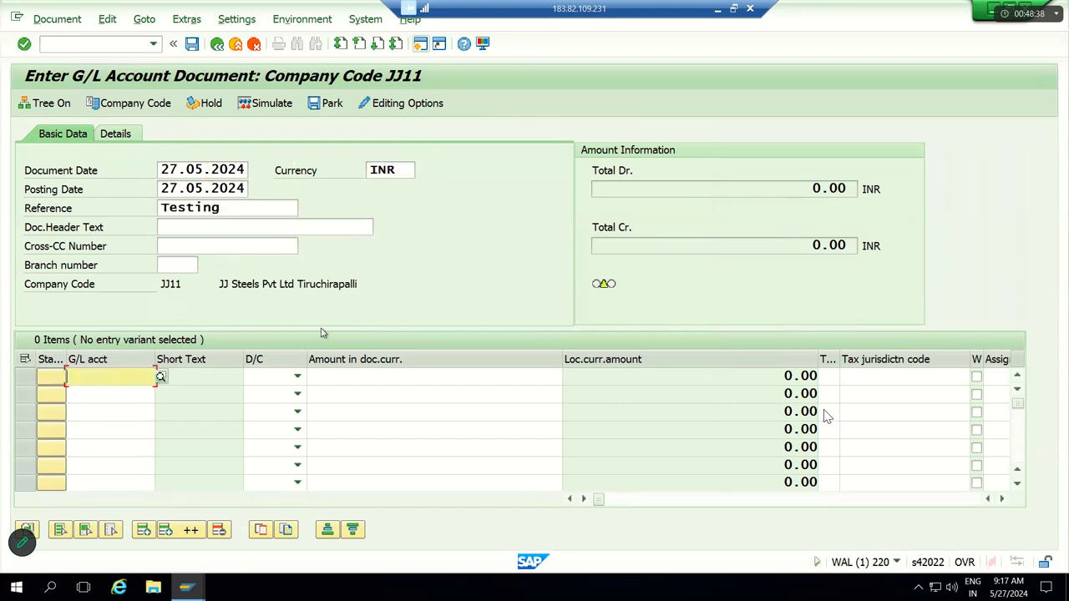
Step: Set row 1 to Debit and row 2 to Credit
left_click(298, 377)
left_click(259, 407)
left_click(288, 394)
left_click(284, 410)
left_click(284, 412)
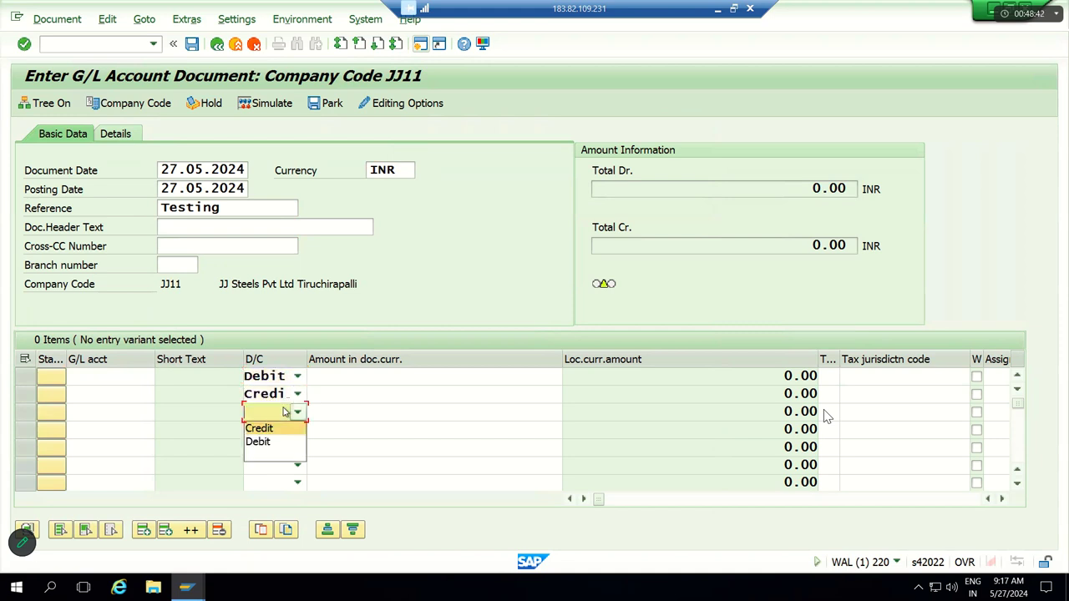
Step: Enter G/L account 250000 on row 1 and 320000 on row 2
left_click(122, 377)
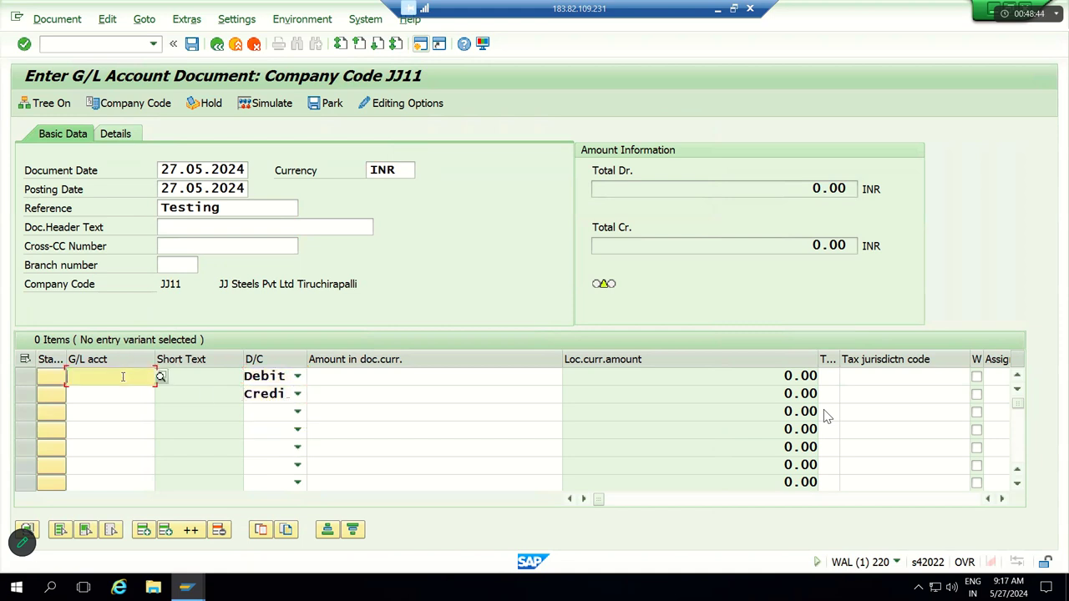
key("Down")
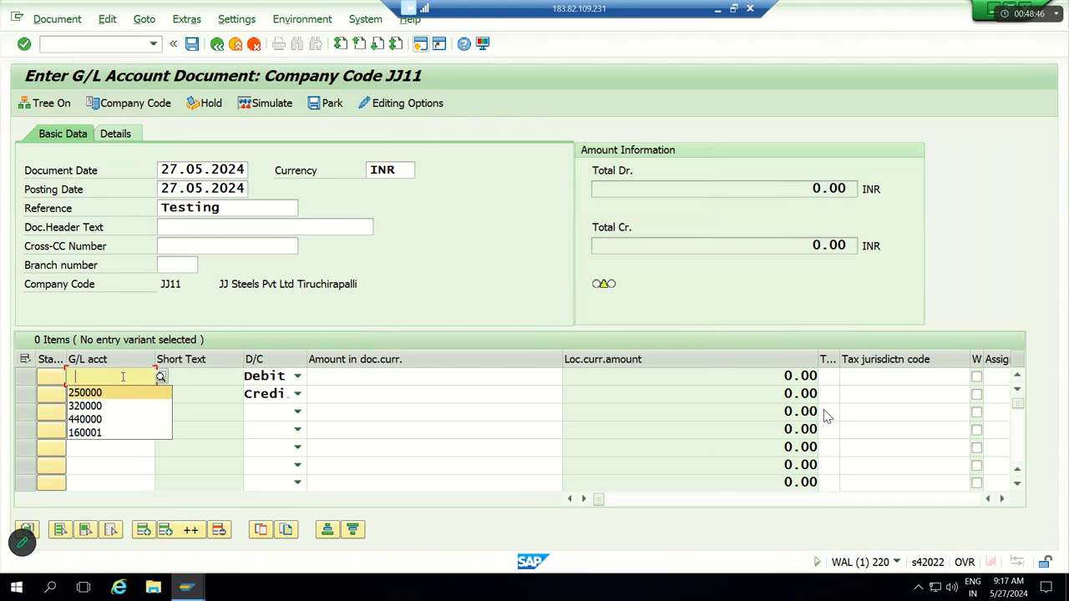
key("Return")
left_click(119, 389)
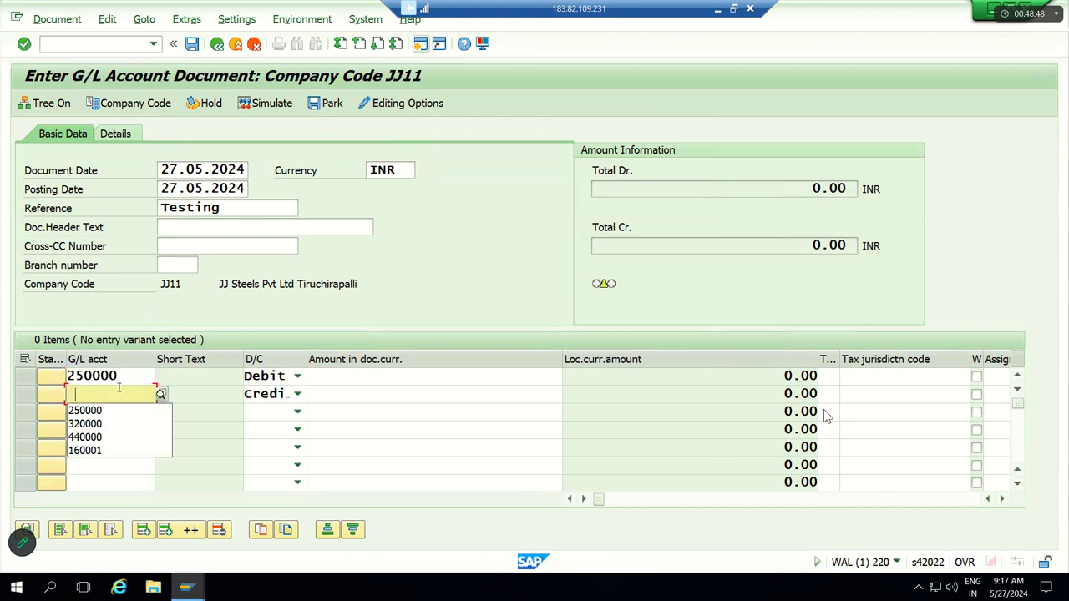
key("Down")
key("Down")
key("Return")
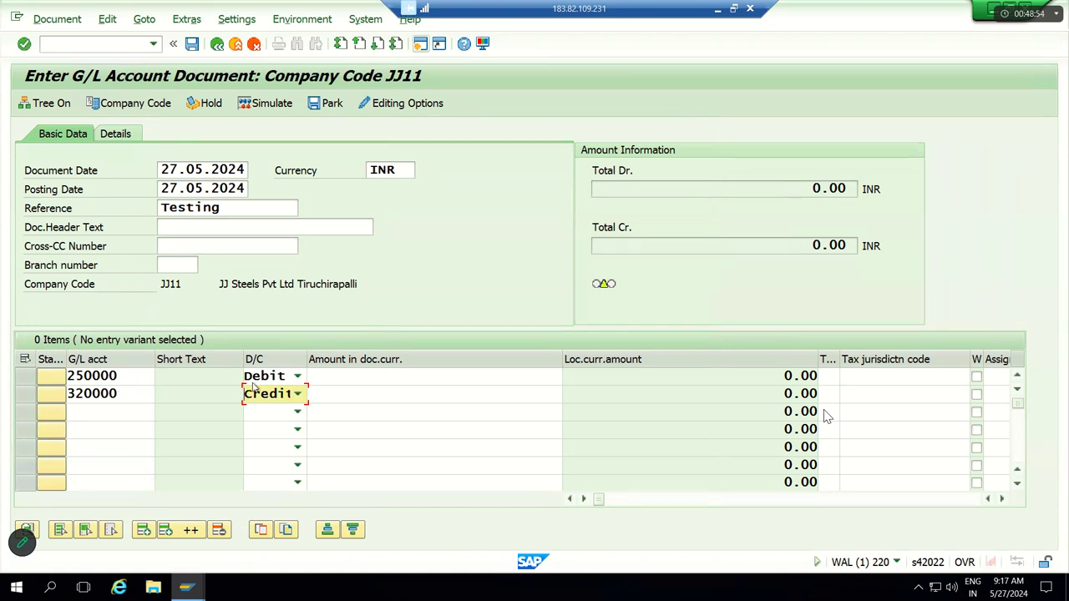
Step: Enter amount 20000 on both rows
left_click(338, 376)
type("20000")
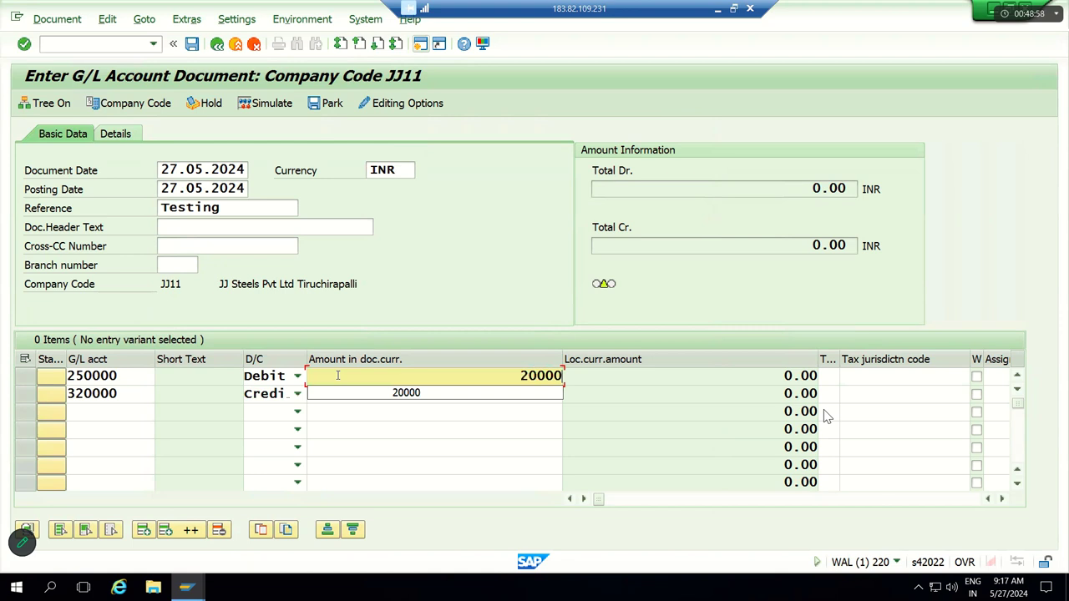
key("Tab")
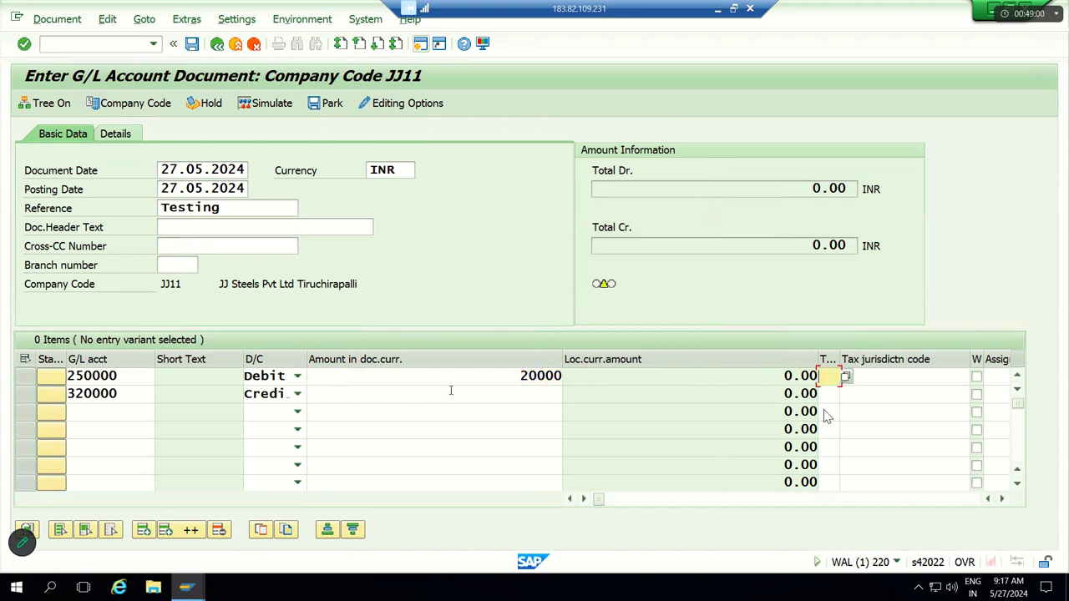
left_click(451, 392)
type("2")
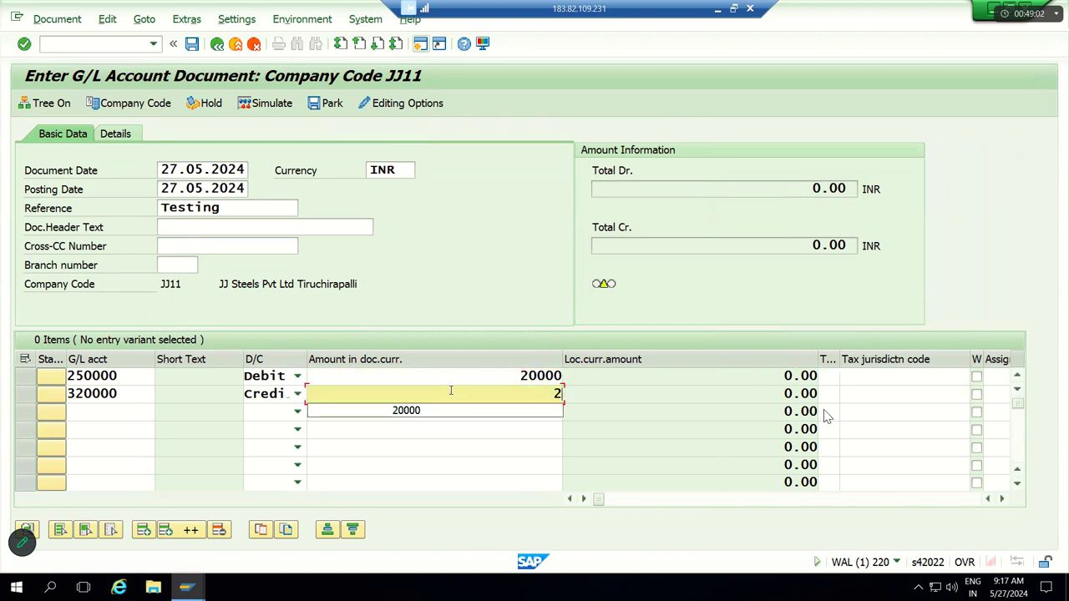
key("BackSpace")
type("20000")
key("Down")
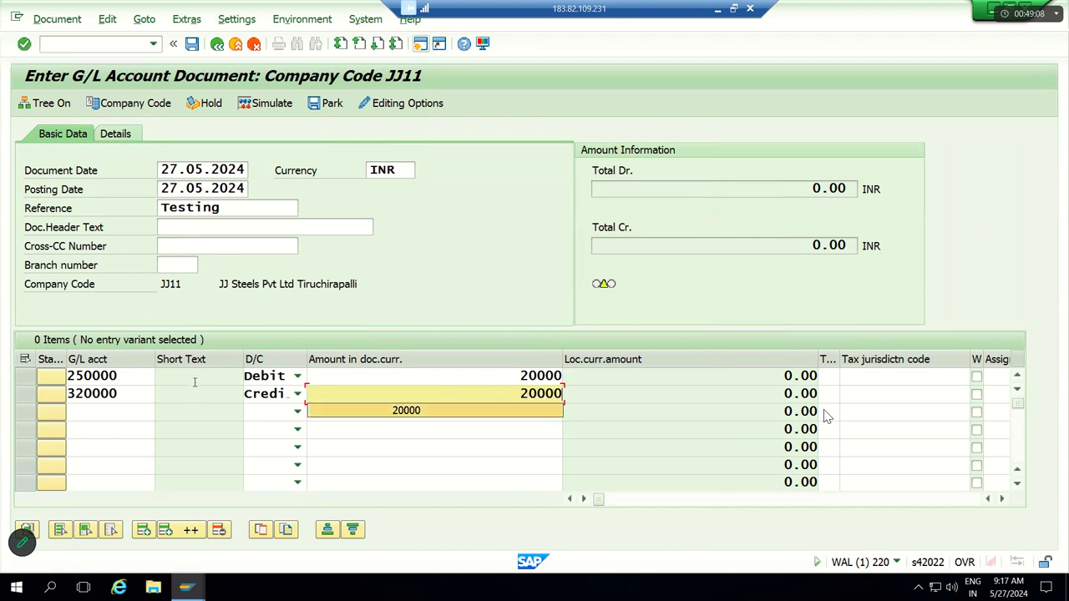
left_click(195, 383)
Step: Set cost center JJFC on row 2 and validate the line items
left_click(195, 390)
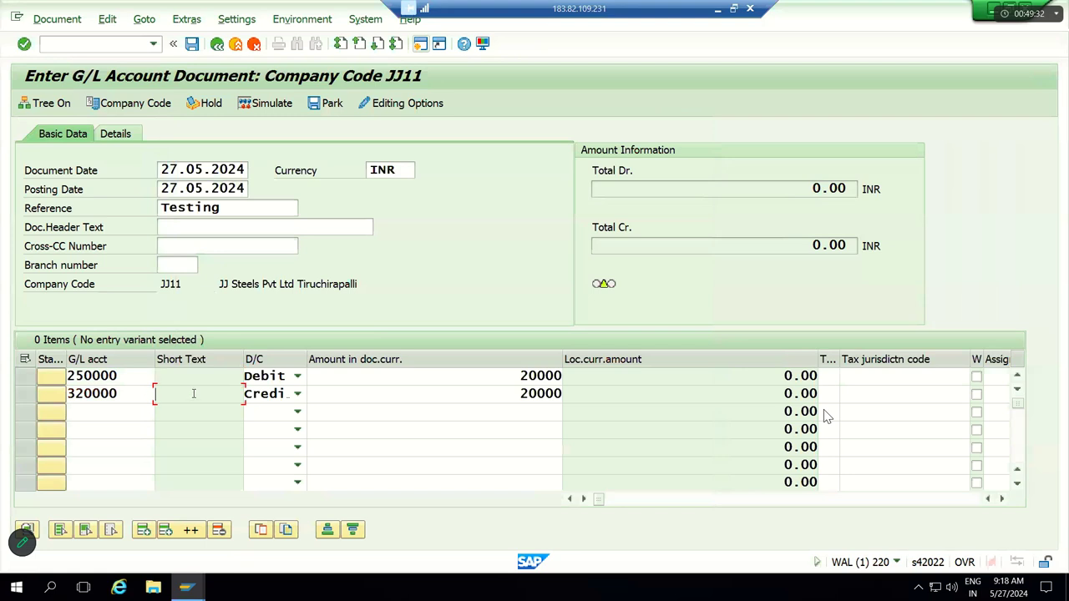
key("Tab")
key("Tab")
key("Tab")
key("Tab")
key("Tab")
key("Tab")
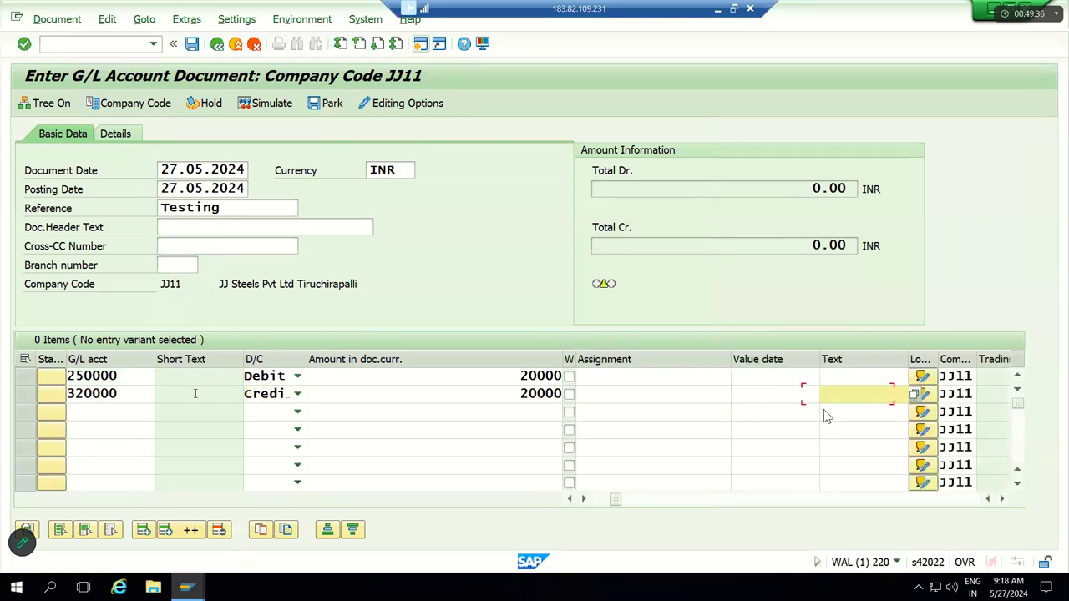
key("Tab")
key("Tab")
key("Tab")
key("Tab")
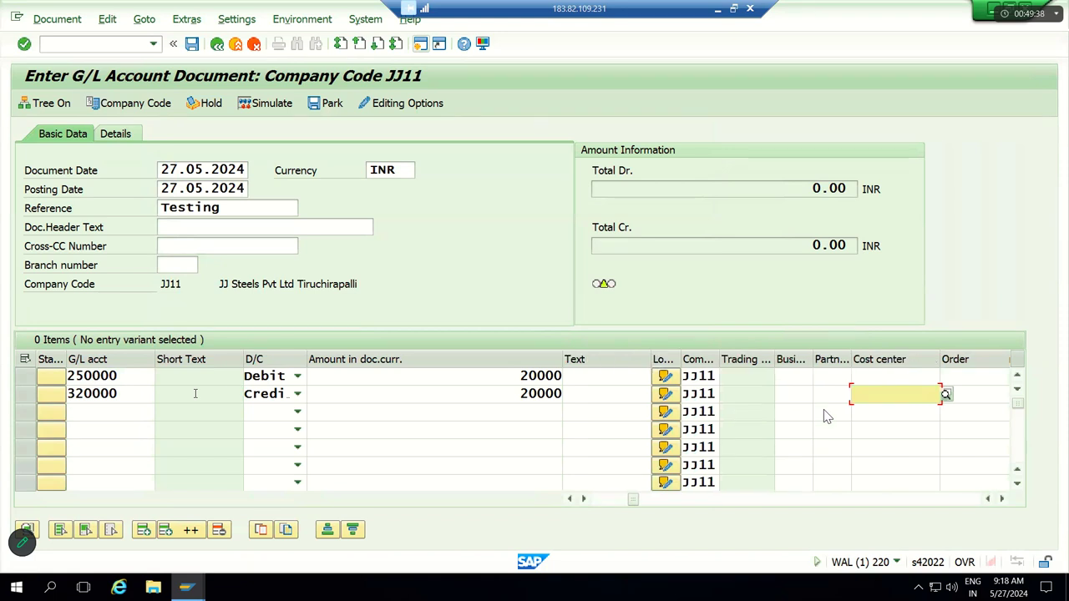
key("Down")
key("Tab")
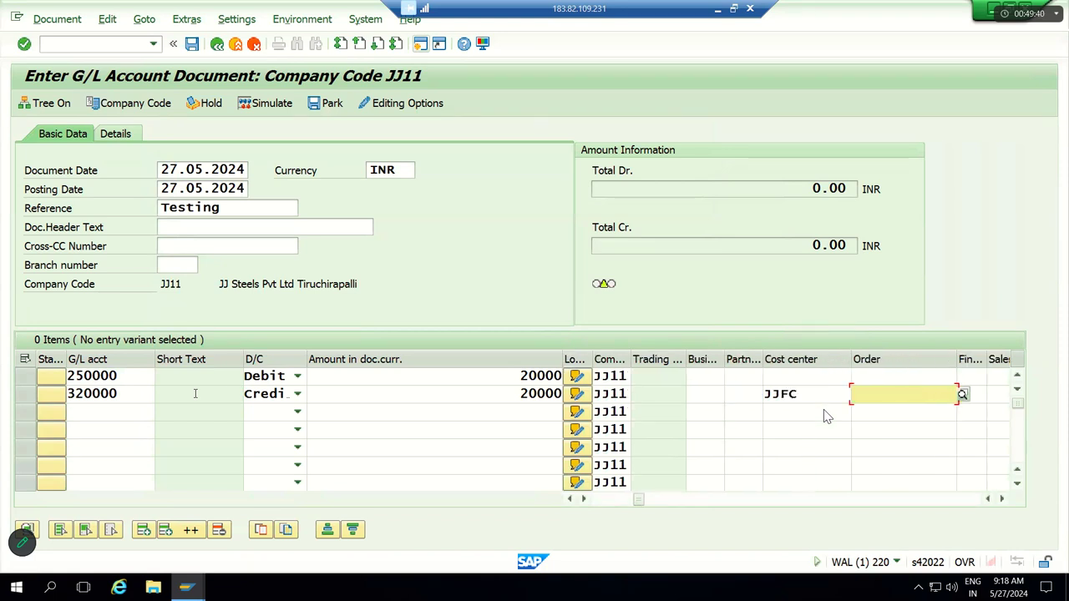
key("Return")
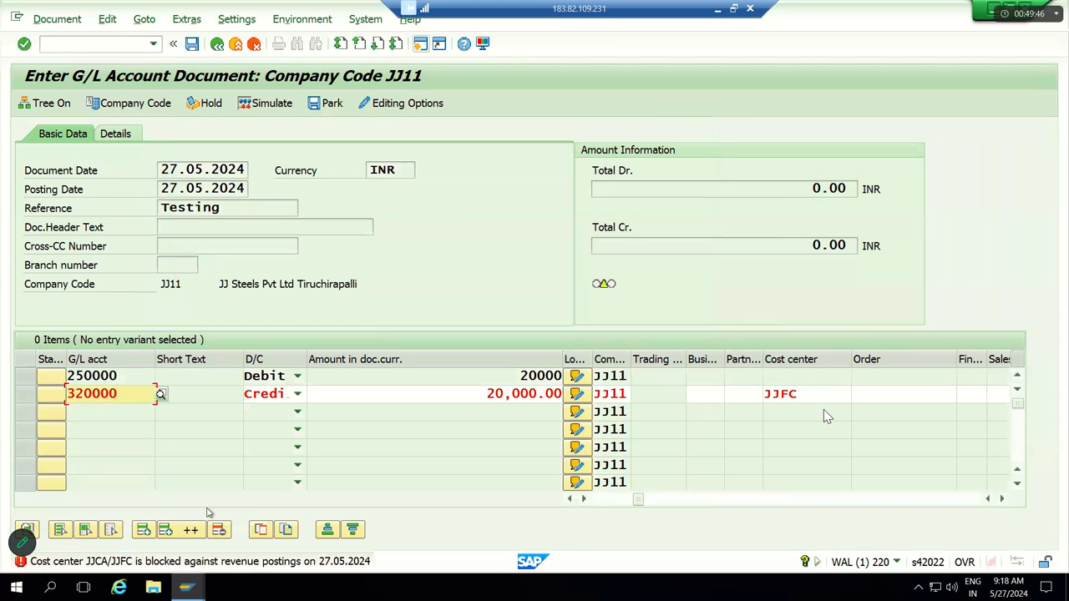
Step: Open the long text for message KI261 and select its heading
left_click(198, 562)
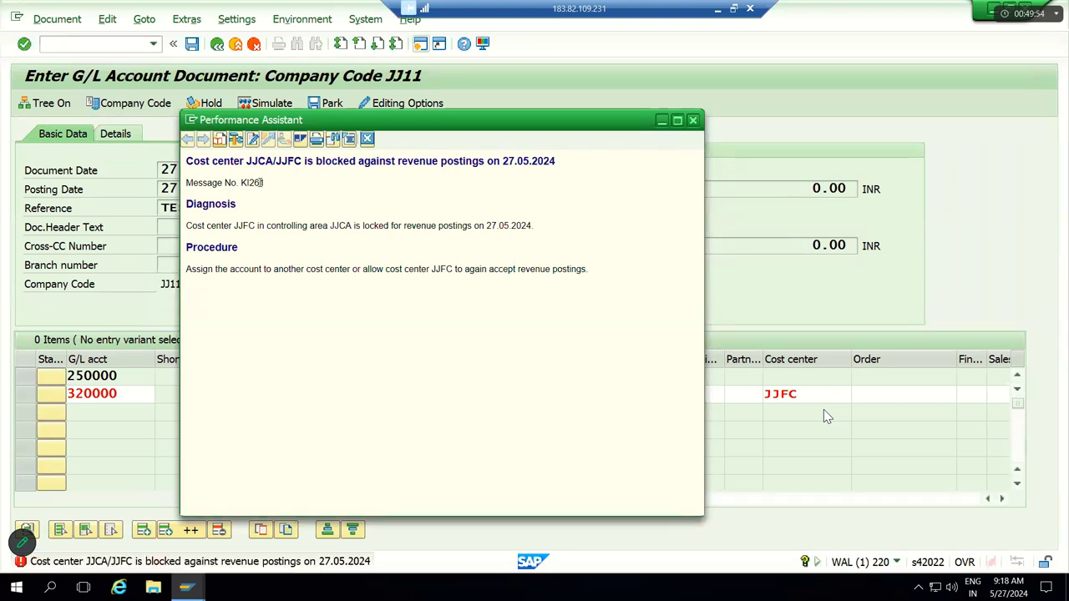
left_click_drag(263, 183, 192, 169)
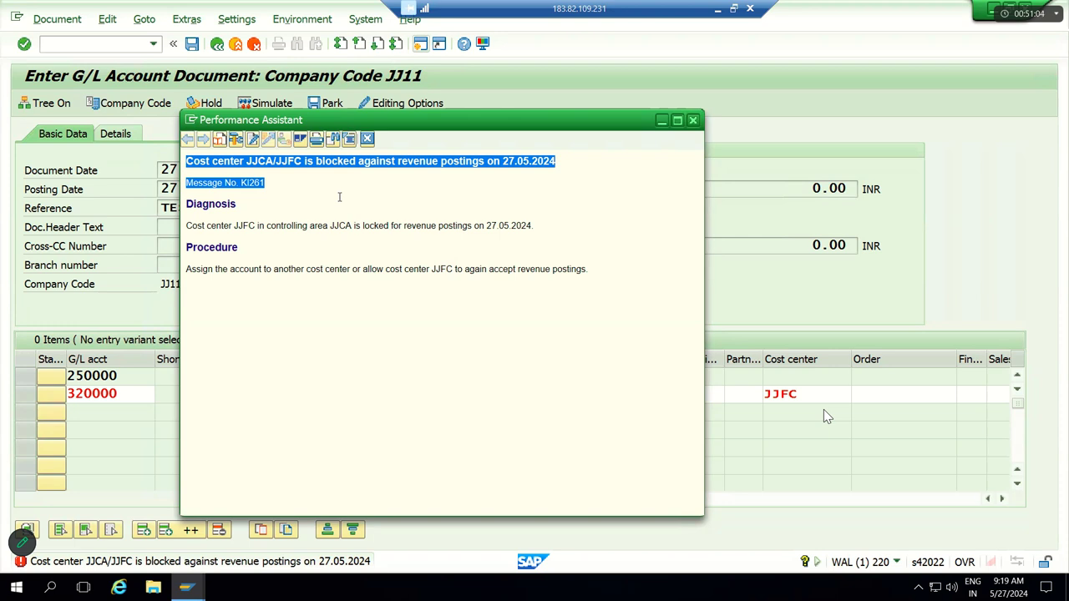
Step: Close the error details and start KS02 in a new second session
left_click(314, 203)
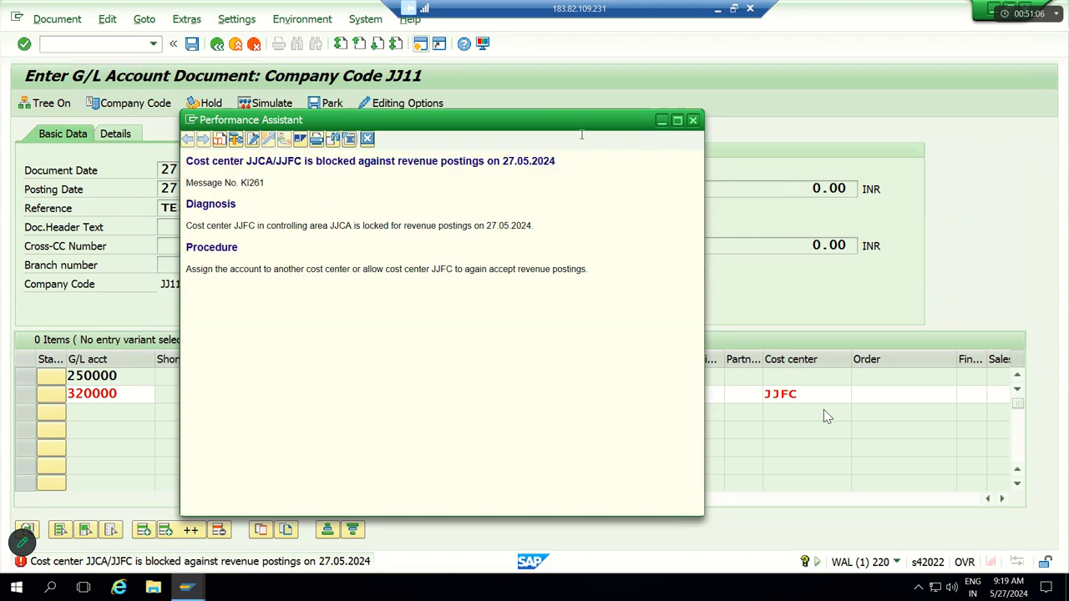
left_click(693, 123)
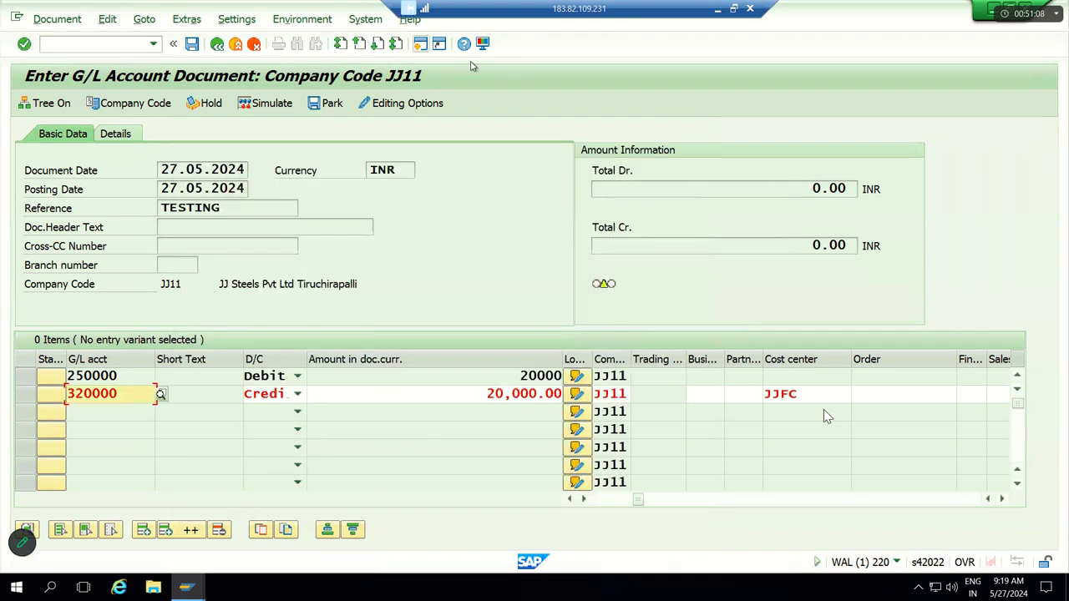
left_click(421, 44)
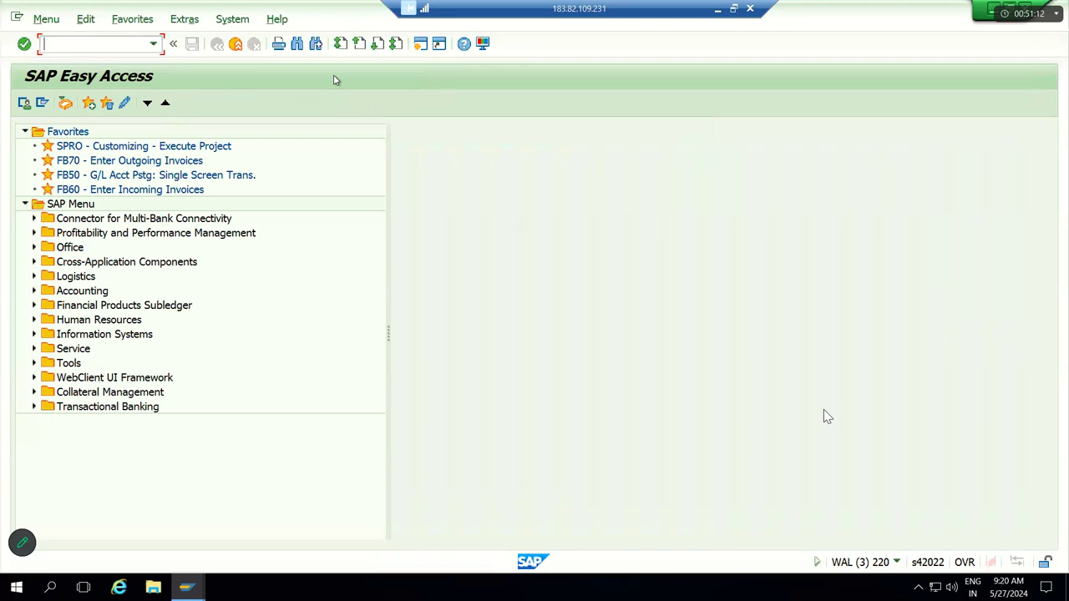
type("KS02")
key("Return")
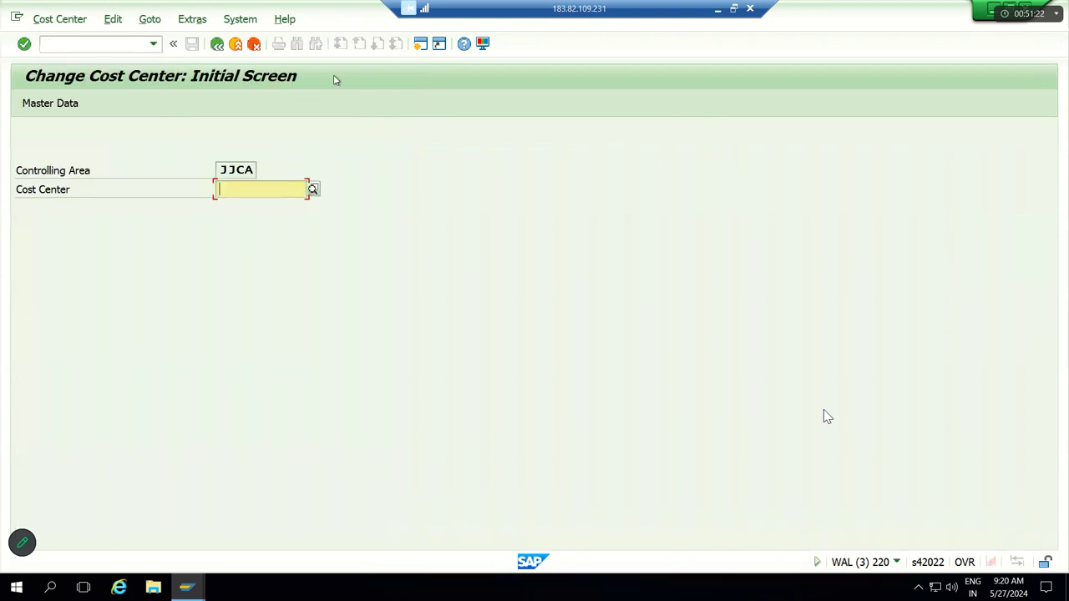
Step: Set the controlling area to JJCA via Extras > Set Controlling Area
left_click(239, 170)
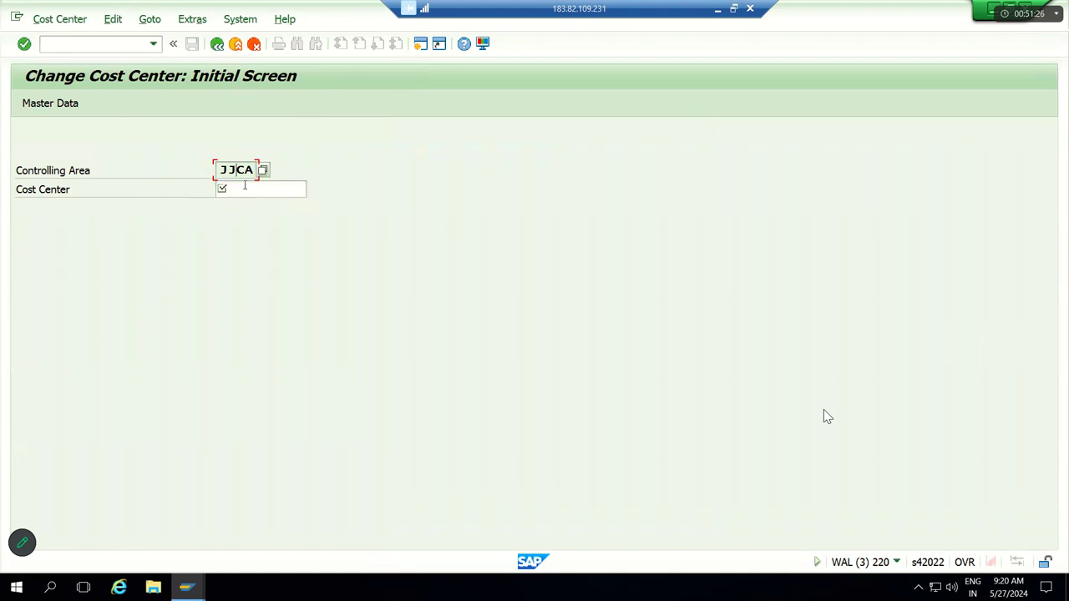
left_click(244, 186)
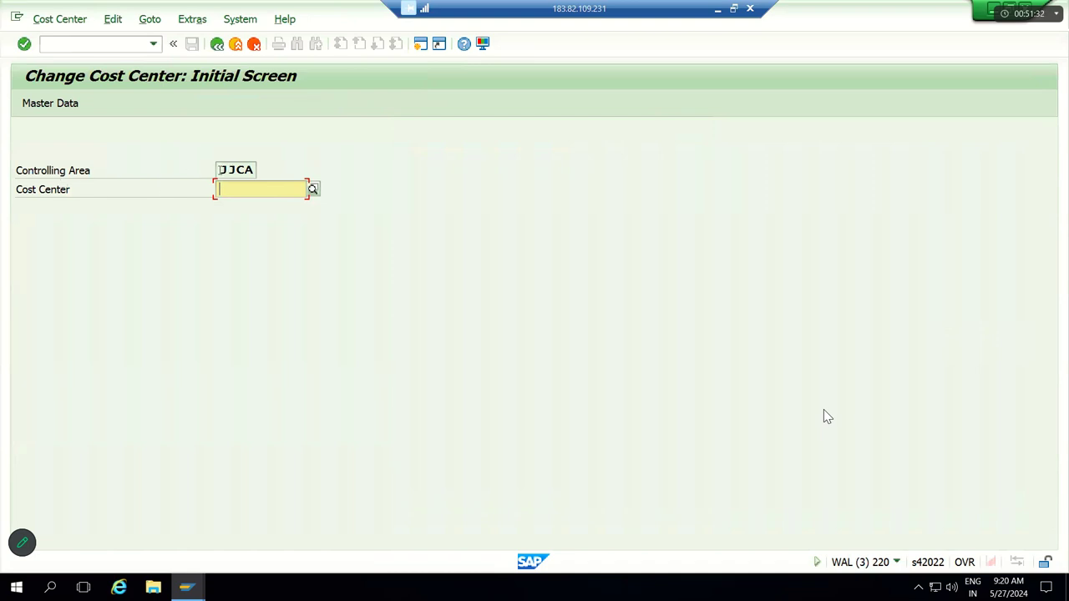
key("shift+Tab")
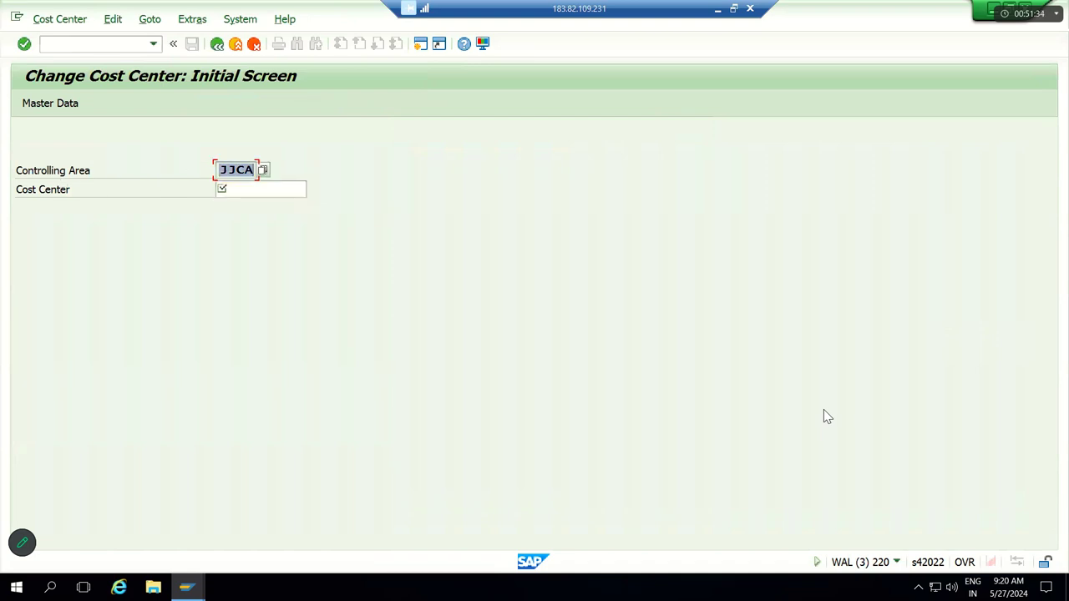
key("Left")
key("Left")
key("Left")
key("Right")
left_click(189, 20)
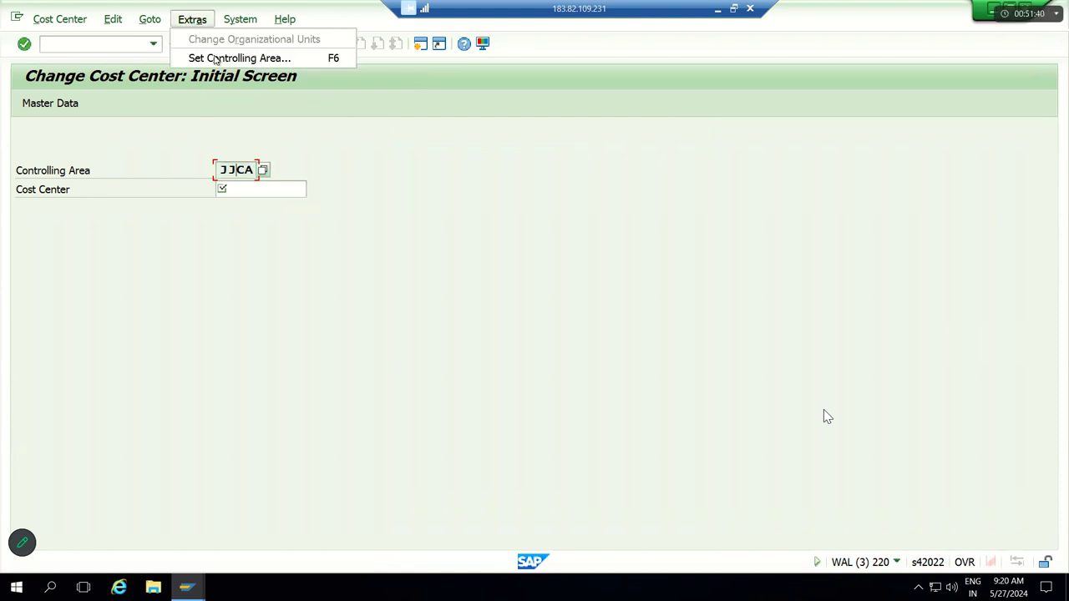
left_click(240, 58)
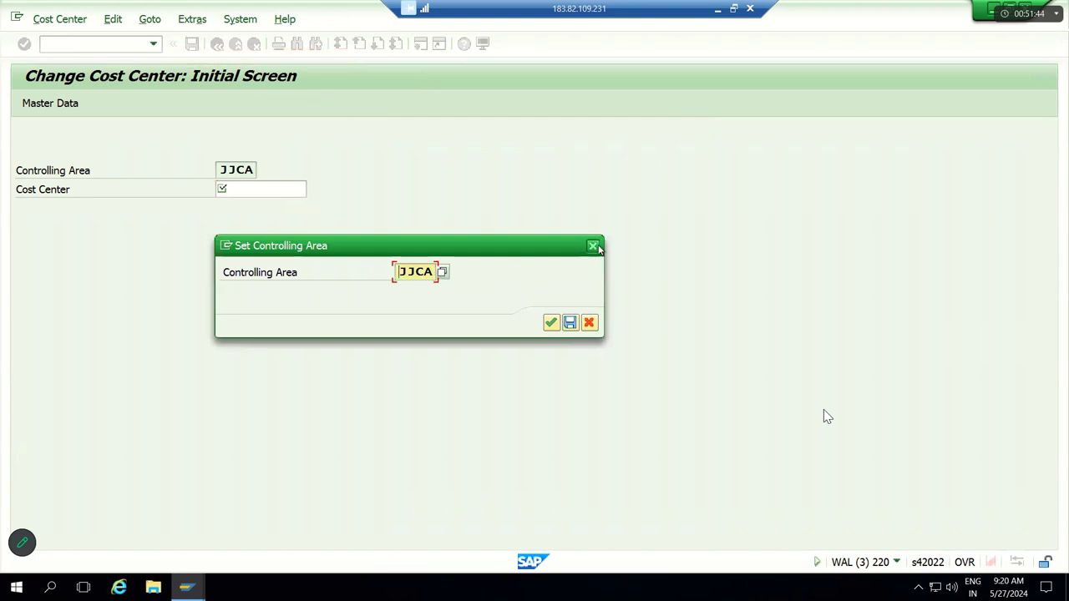
key("Return")
Step: Pick cost center JJFC from the history and open it for changing
left_click(238, 171)
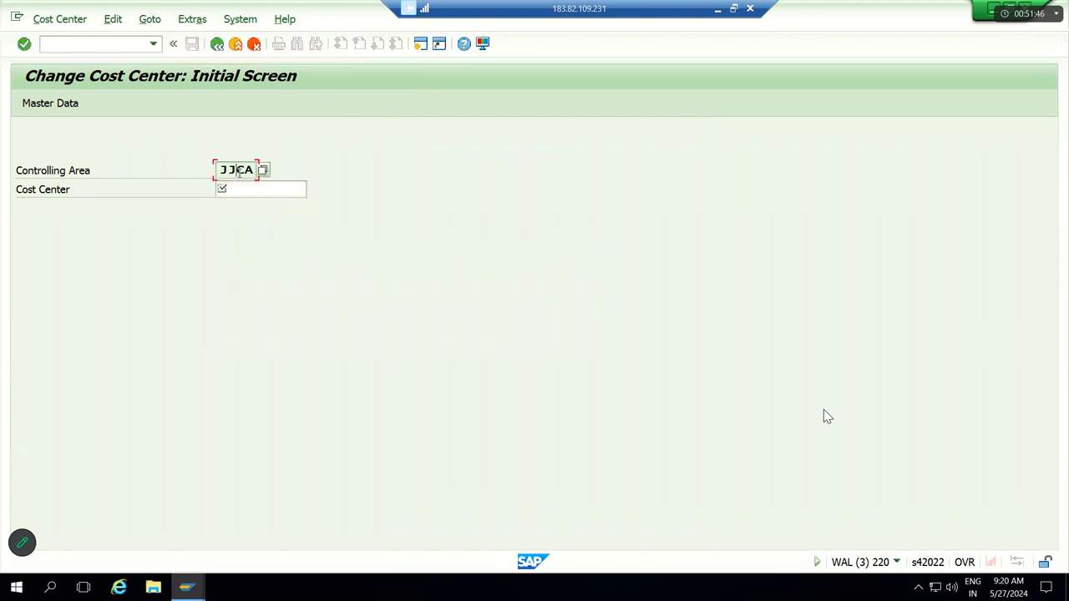
left_click(242, 188)
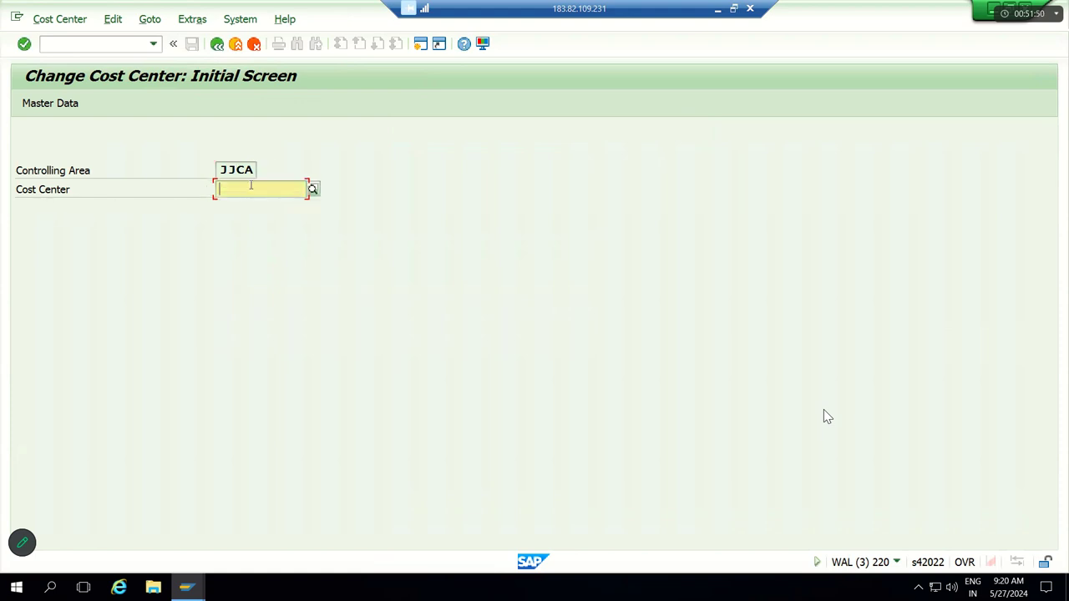
type("JJ")
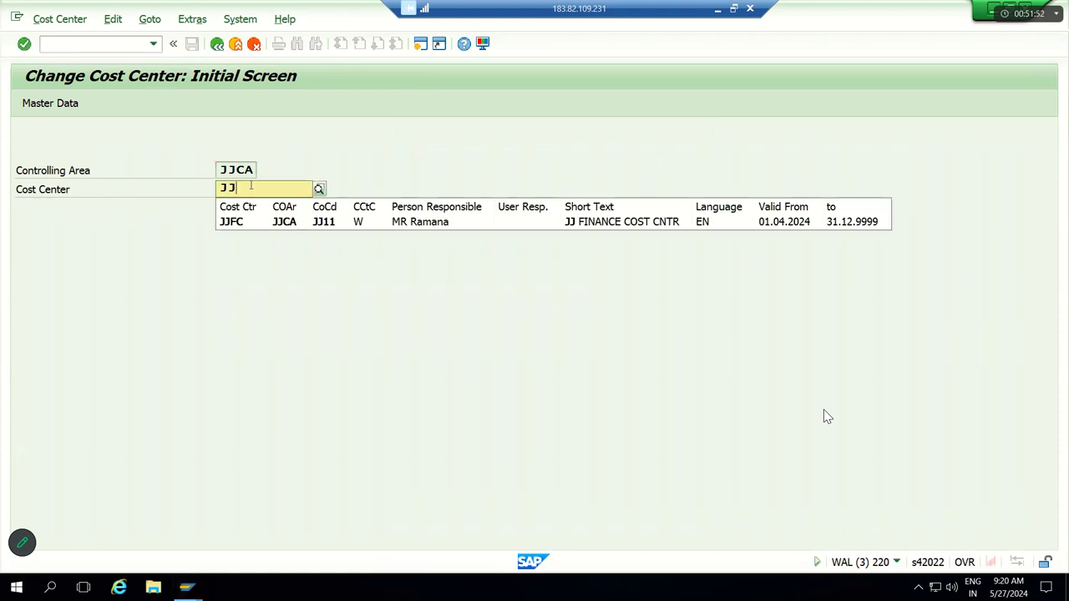
left_click(244, 224)
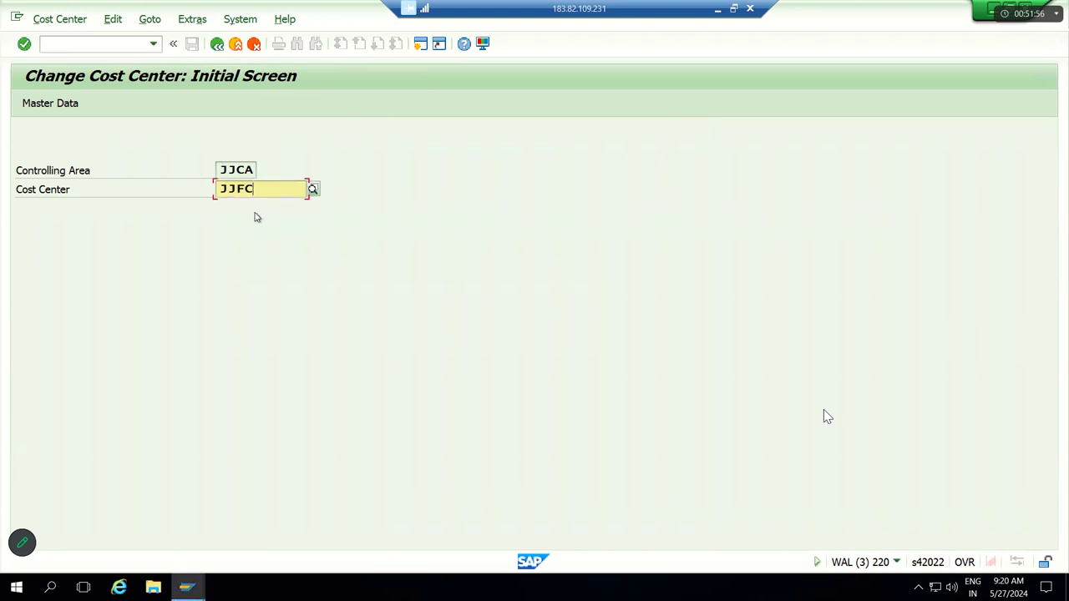
key("Return")
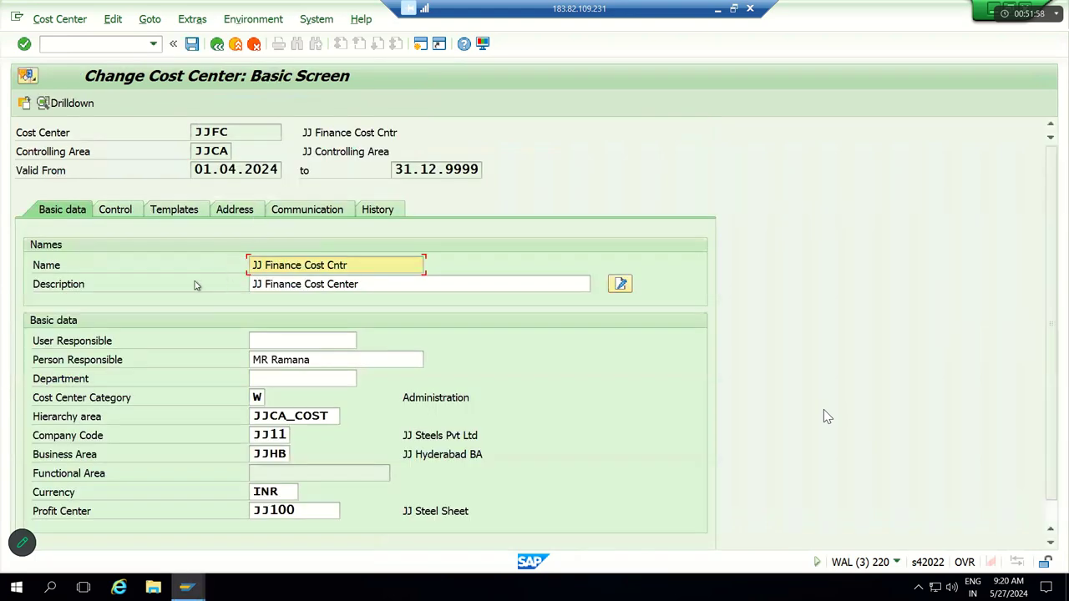
Step: Untick JJFC's Actual Revenues and Plan Revenues locks on the Control tab and save
left_click(127, 214)
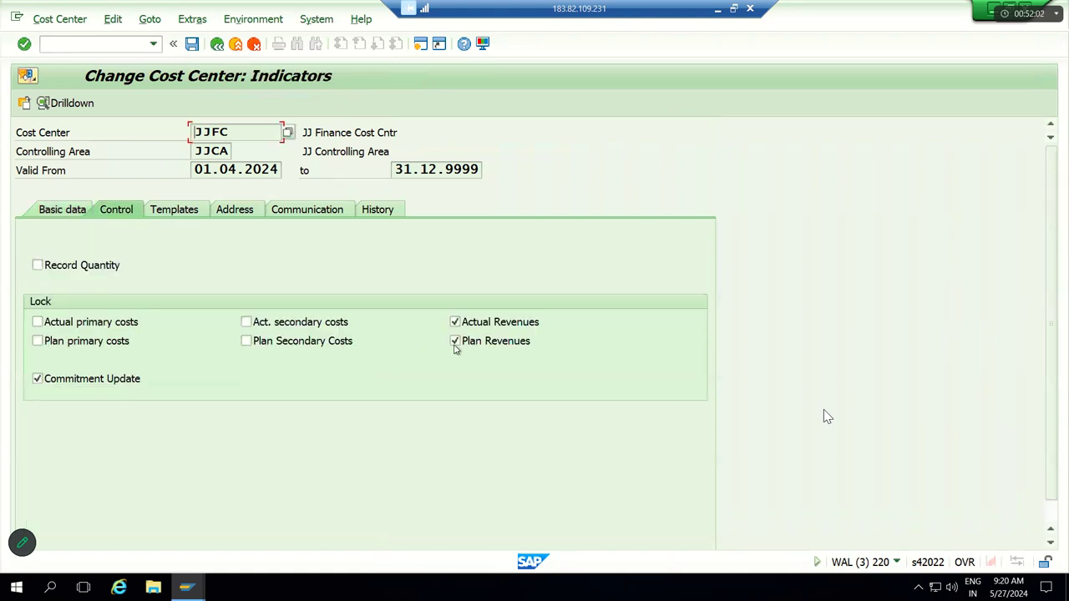
left_click(470, 331)
left_click(472, 341)
mouse_move(458, 294)
left_mouse_down()
mouse_move(430, 334)
mouse_move(611, 355)
mouse_move(433, 297)
left_mouse_up()
mouse_move(243, 110)
left_mouse_down()
mouse_move(155, 113)
mouse_move(209, 202)
mouse_move(404, 188)
mouse_move(488, 138)
mouse_move(215, 114)
left_mouse_up()
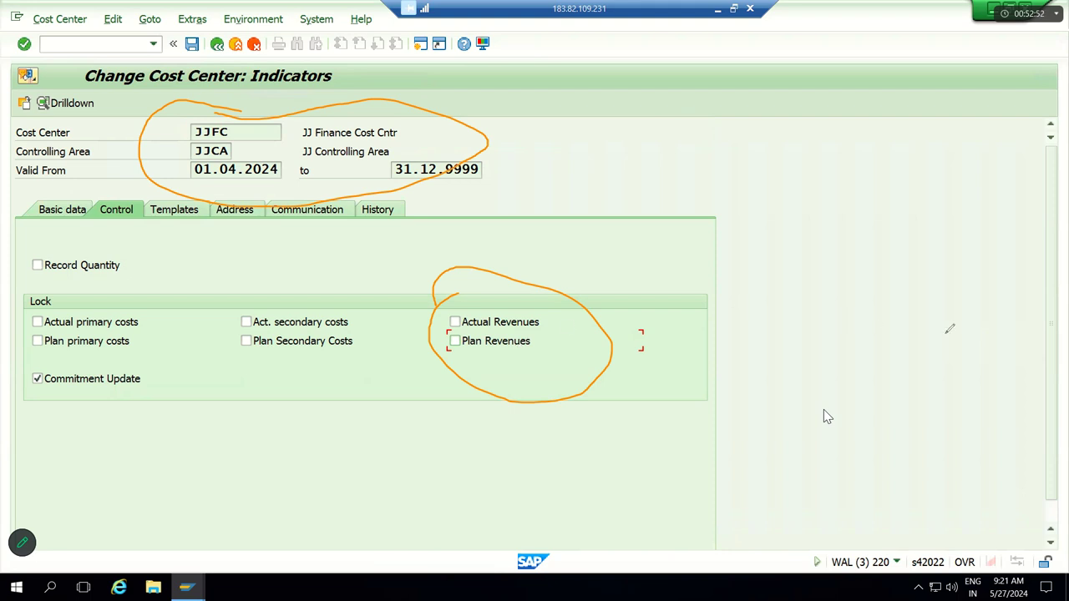
key("e")
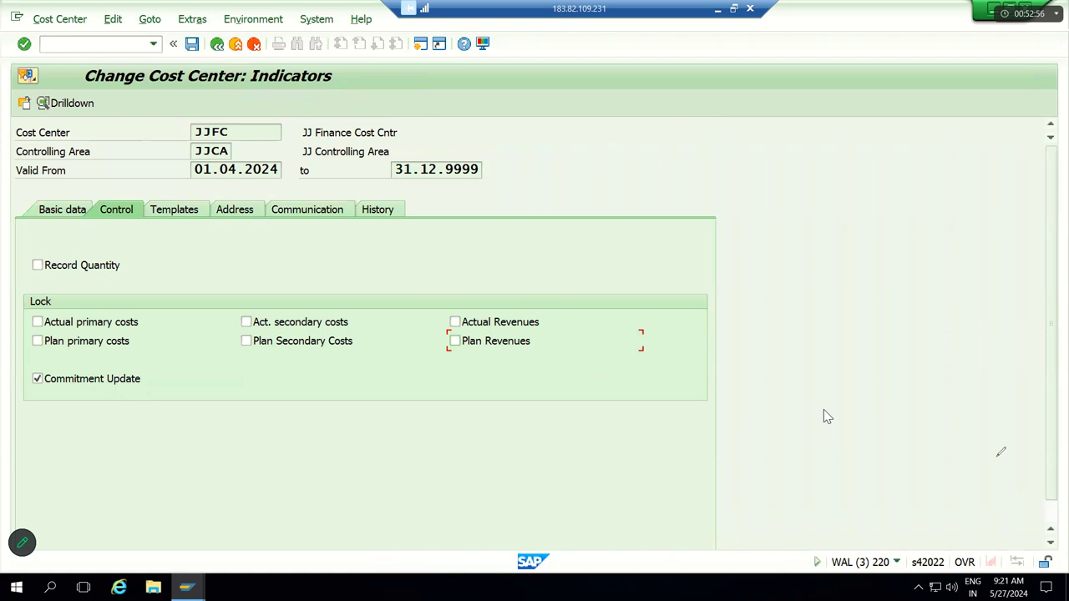
left_click(191, 44)
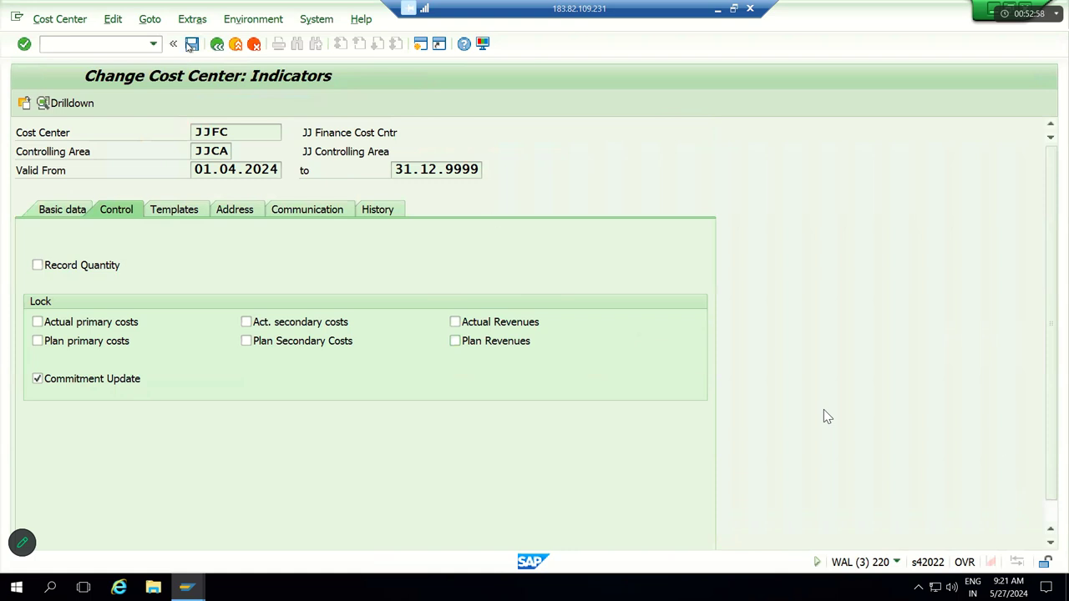
Step: Return to the Easy Access menu with /N and start transaction FB50
left_click(55, 45)
type("/N")
key("Return")
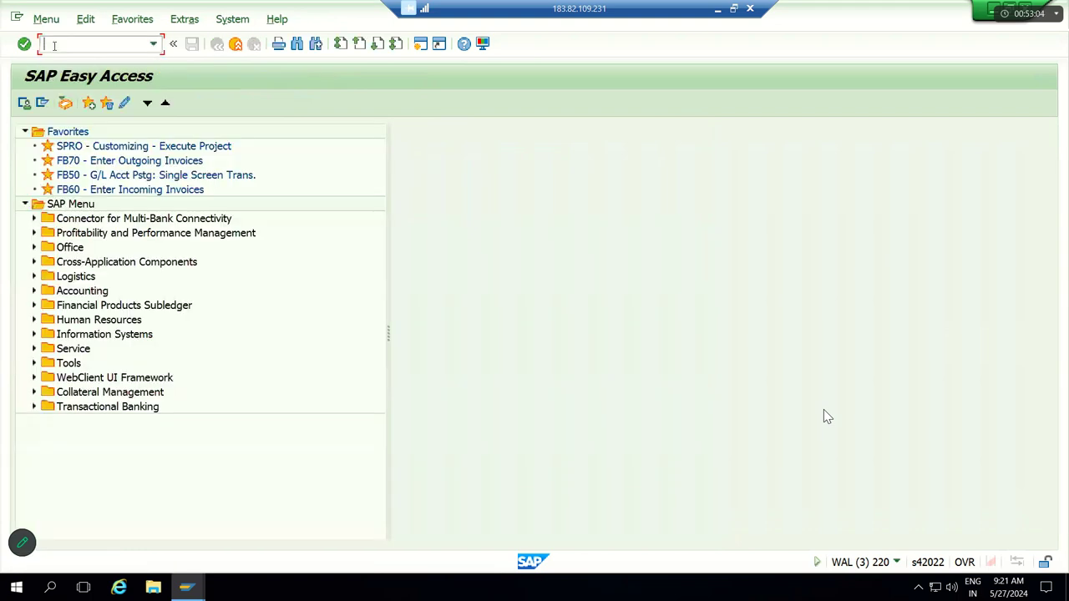
type("FB50")
key("Return")
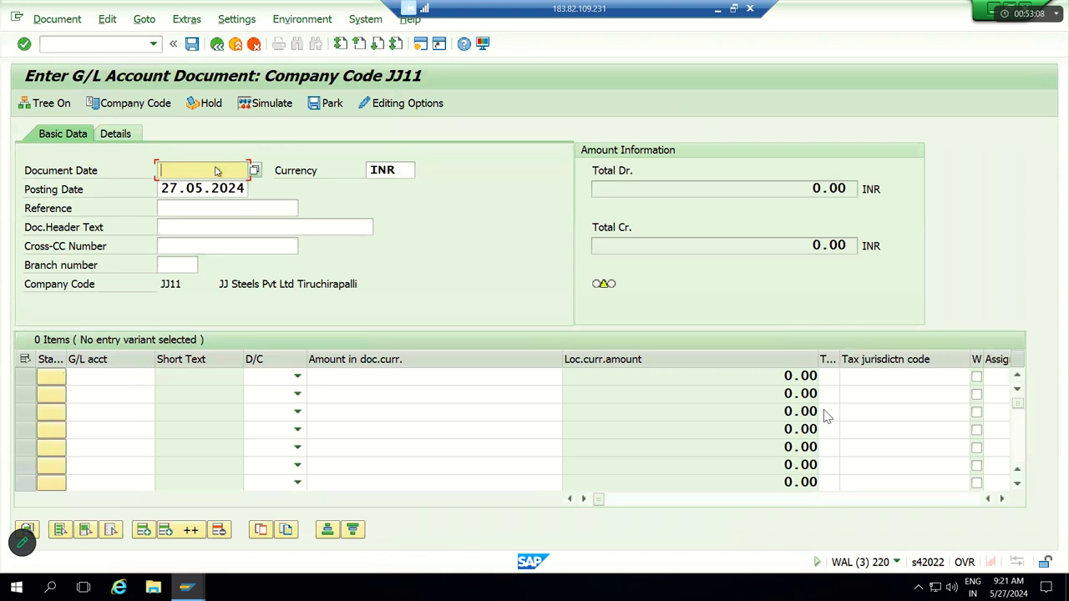
Step: Enter document date 27.05.2024 and reference Testing in the header
left_click(214, 174)
left_click(214, 180)
key("Tab")
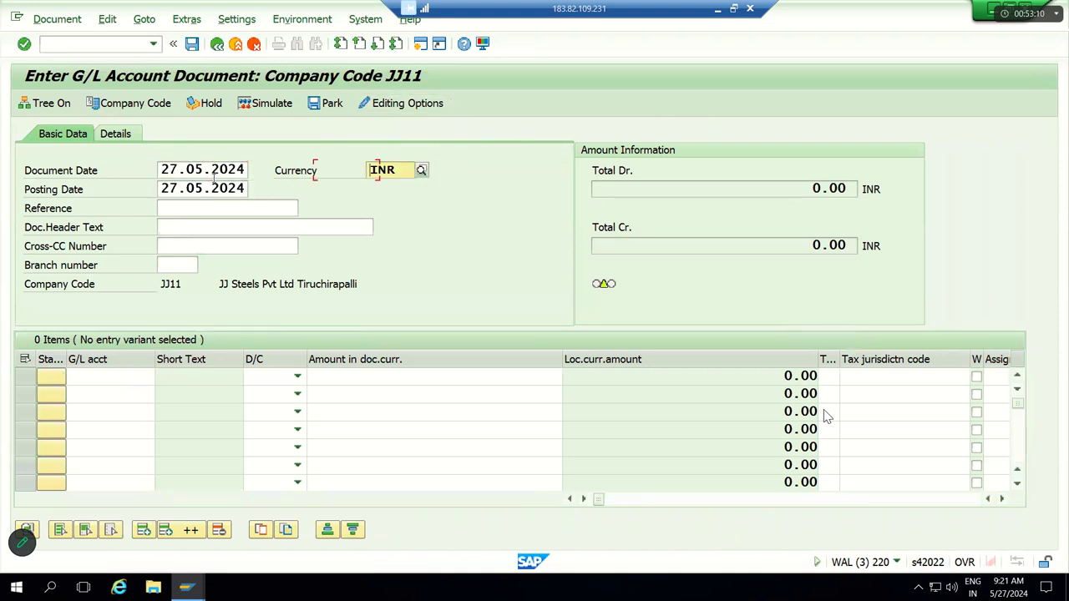
key("Tab")
type("Testing")
key("Tab")
key("Tab")
key("Tab")
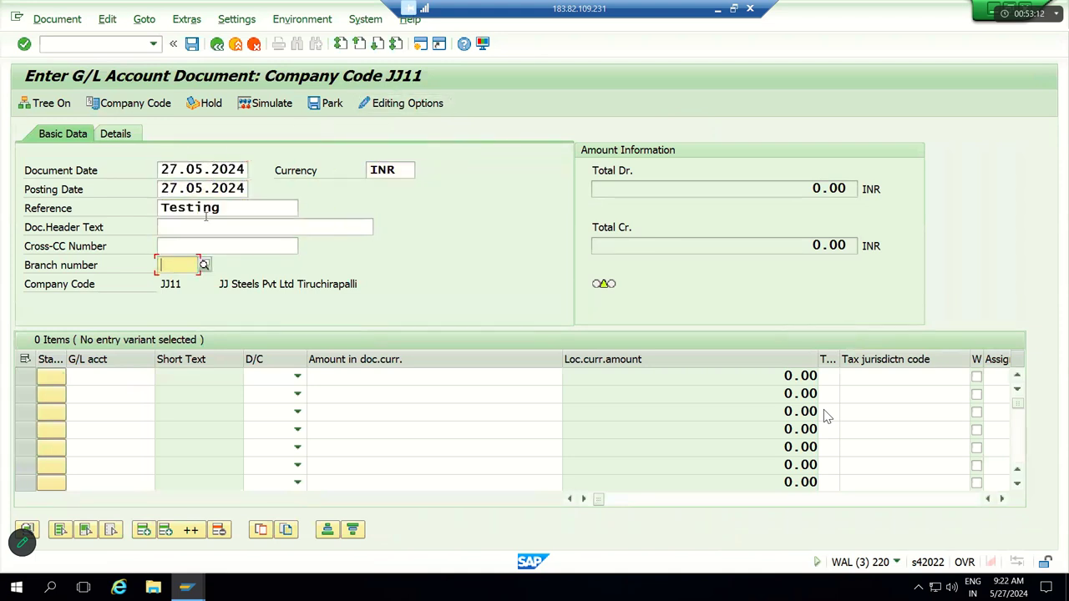
key("shift+Tab")
key("shift+Tab")
key("shift+Tab")
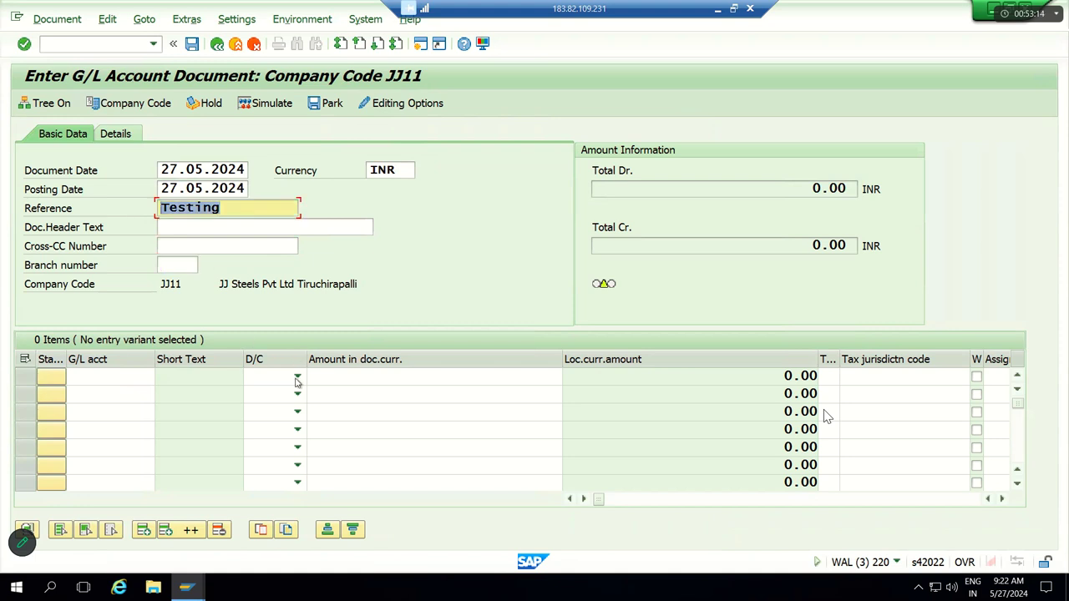
Step: Set row 1 as Debit on account 250000 and row 2 as Credit on 320000
left_click(296, 378)
left_click(286, 407)
left_click(297, 393)
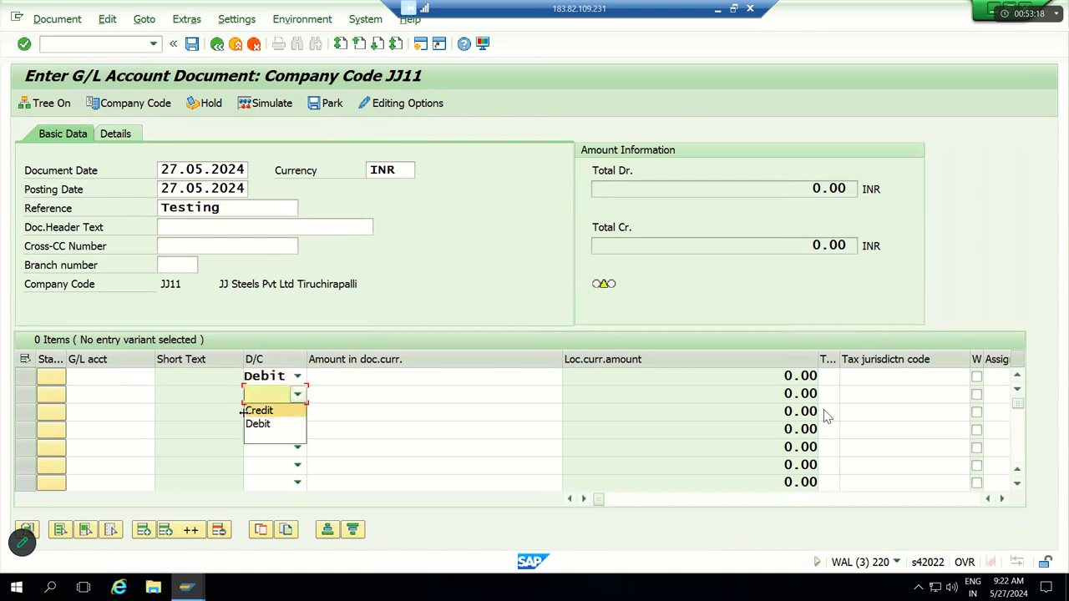
key("Return")
left_click(117, 381)
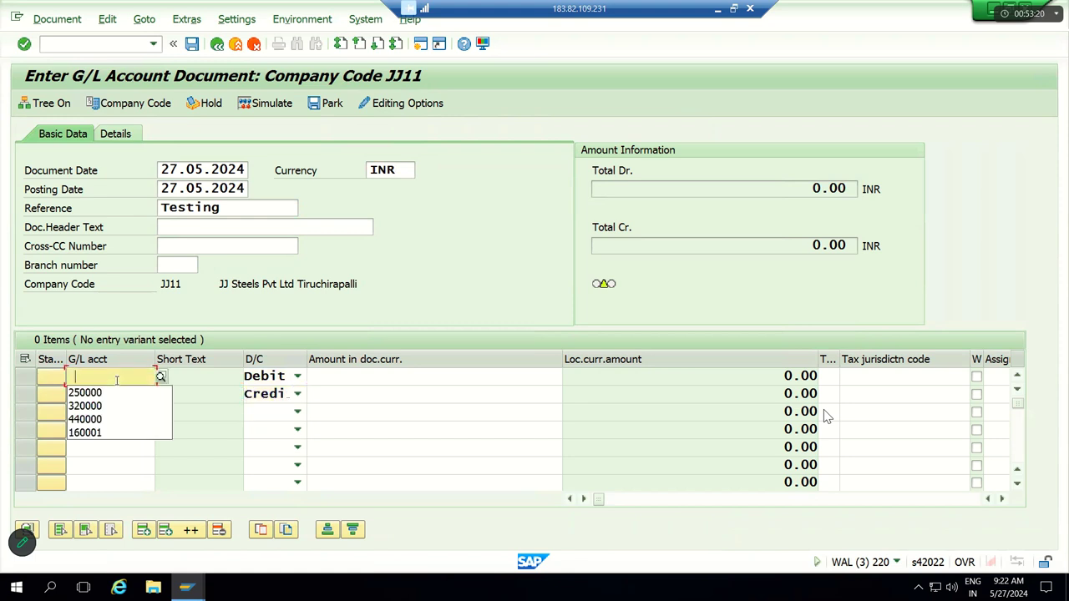
key("Return")
left_click(114, 393)
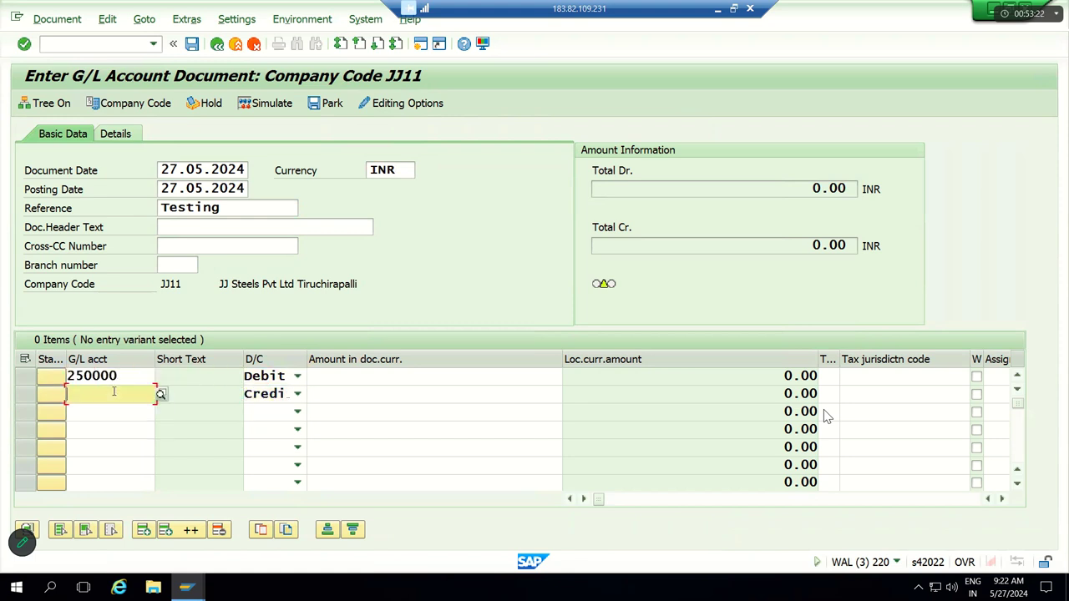
key("Down")
key("Tab")
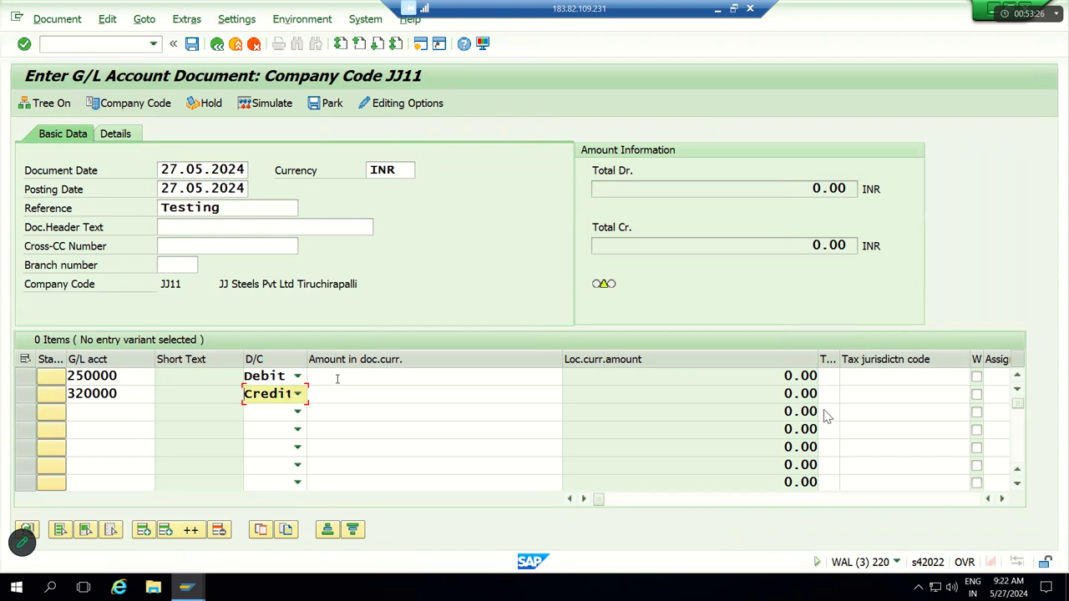
Step: Enter 20000 as the amount on both line items
left_click(338, 378)
key("Down")
key("Tab")
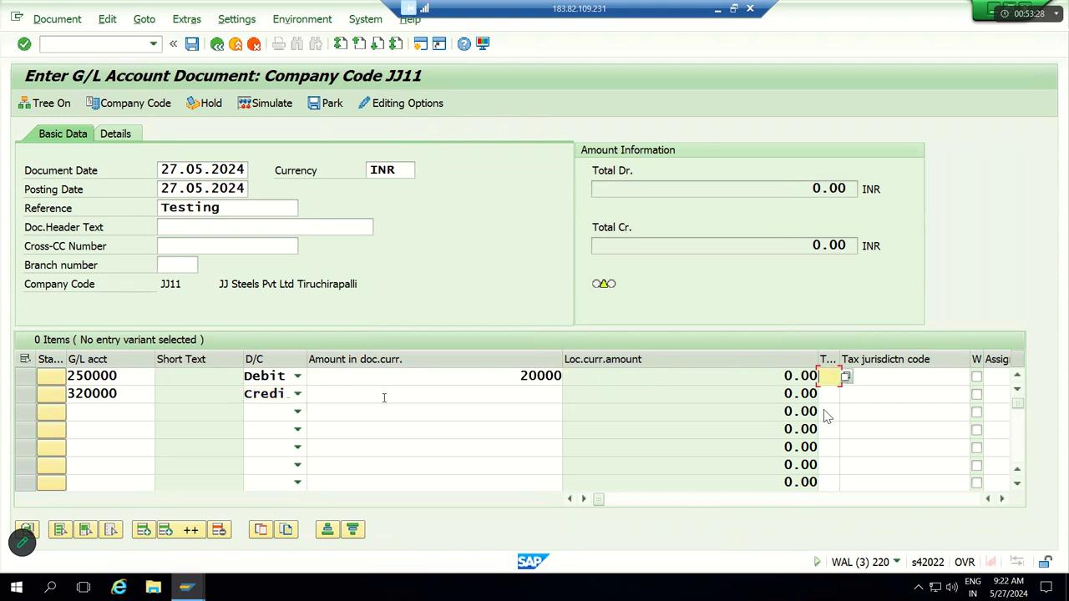
left_click(384, 398)
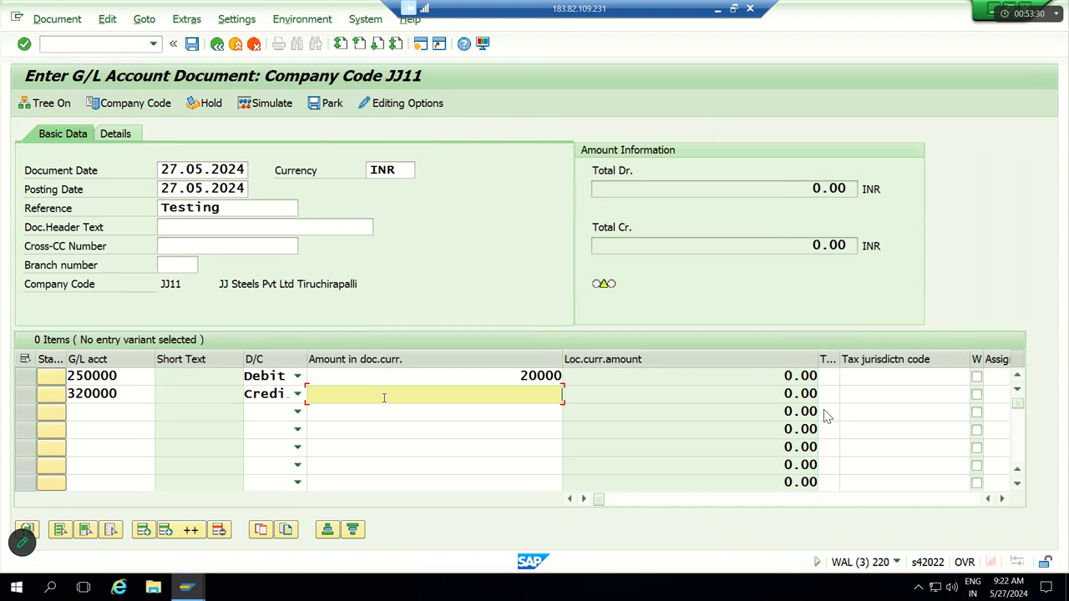
left_click(394, 409)
key("Tab")
key("Tab")
key("Tab")
key("Tab")
key("Tab")
key("Tab")
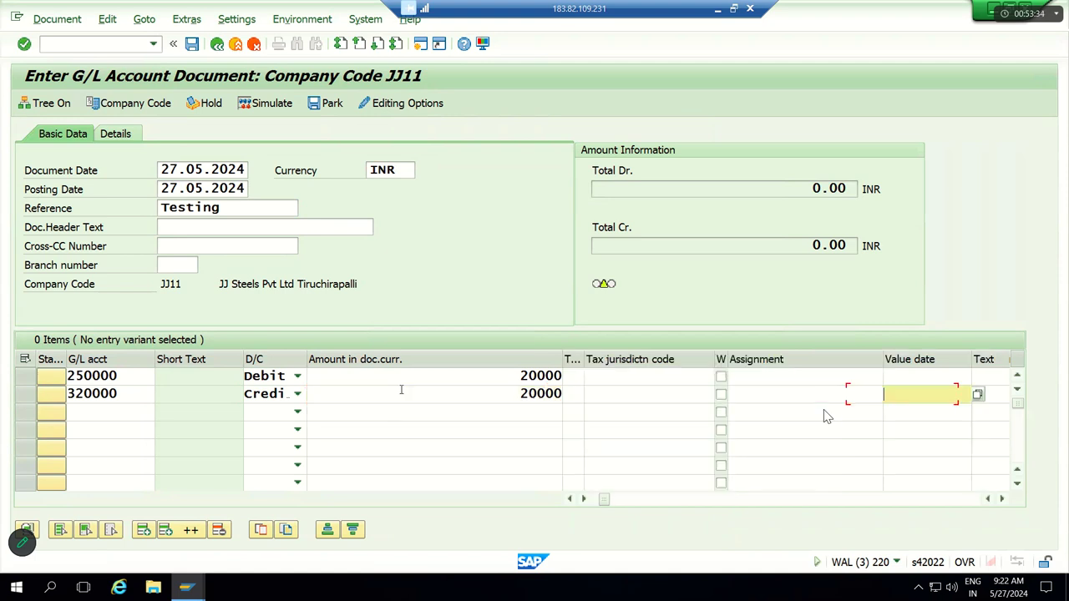
Step: Give row 2 cost center JJFC and check the line items
key("Tab")
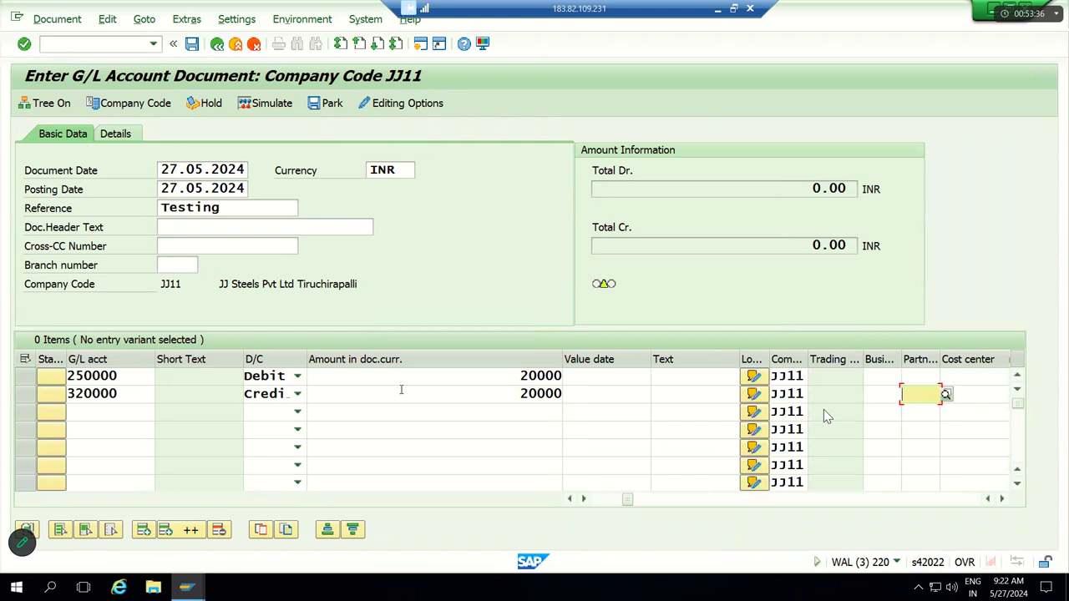
key("Tab")
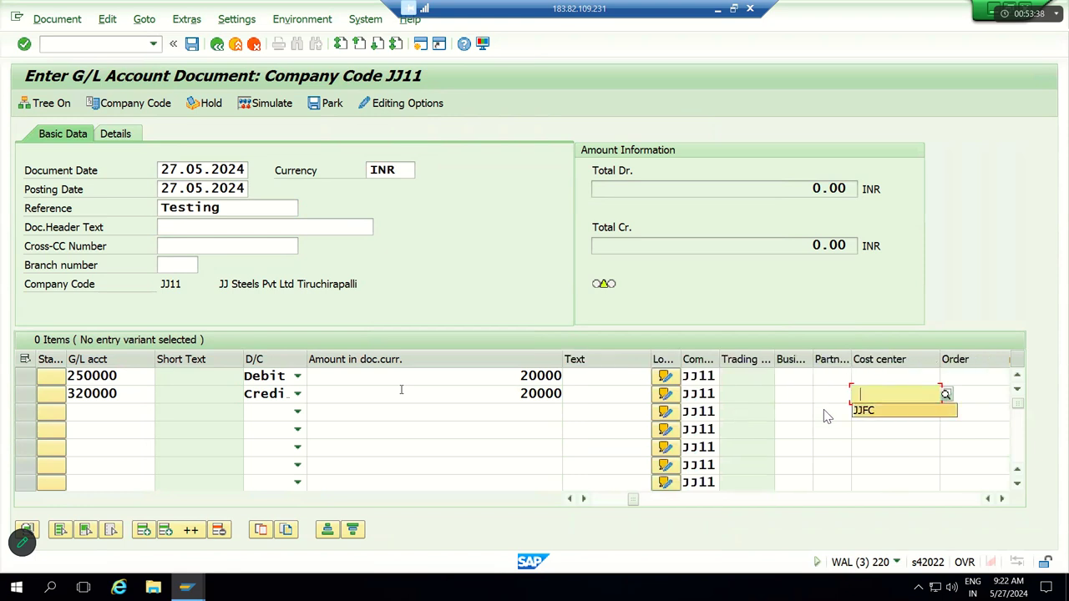
key("Down")
key("Tab")
key("Return")
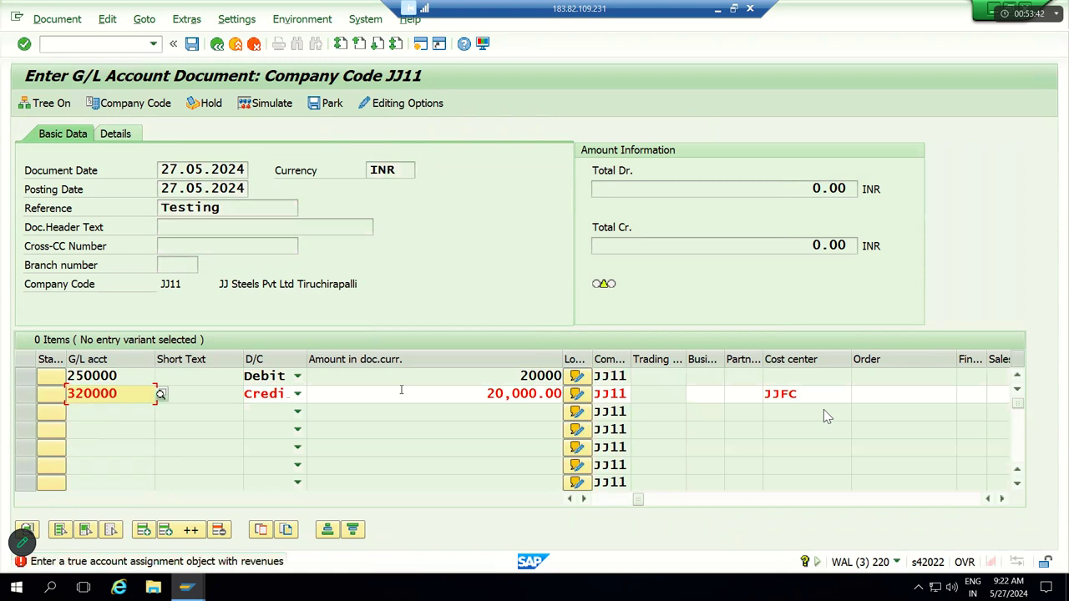
Step: Read the detailed explanation of the account-assignment error, then close it
key("Return")
key("Return")
left_click(276, 564)
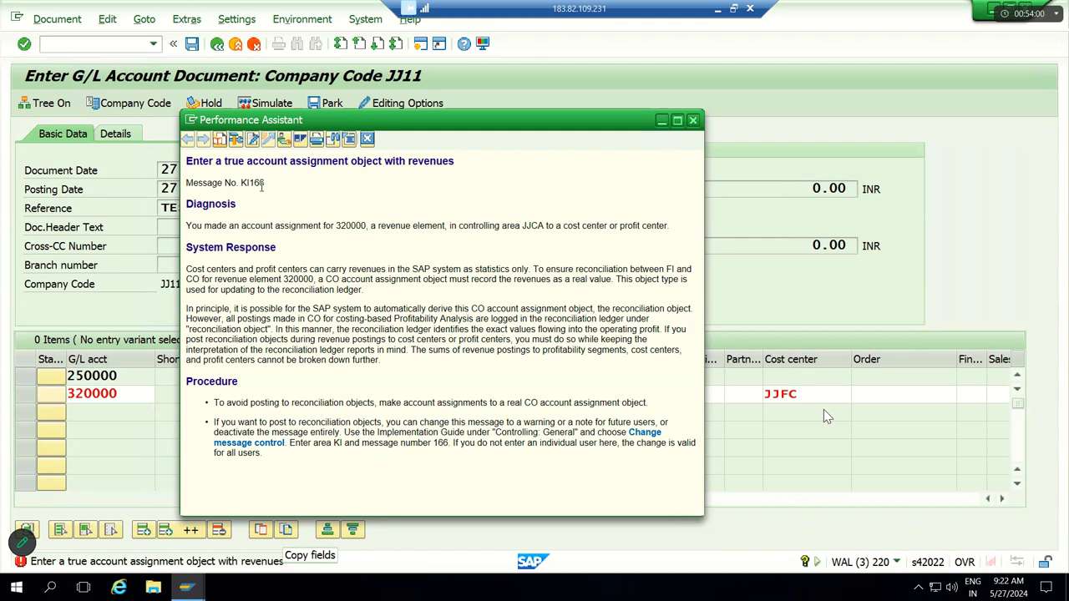
scroll(278, 192, "up", 1)
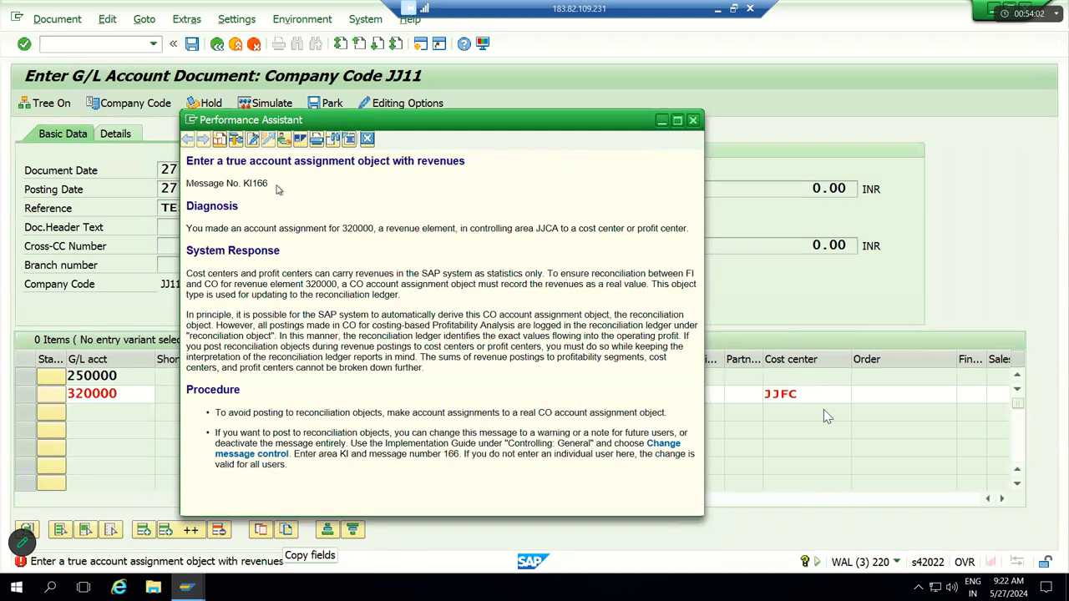
left_click_drag(269, 186, 185, 157)
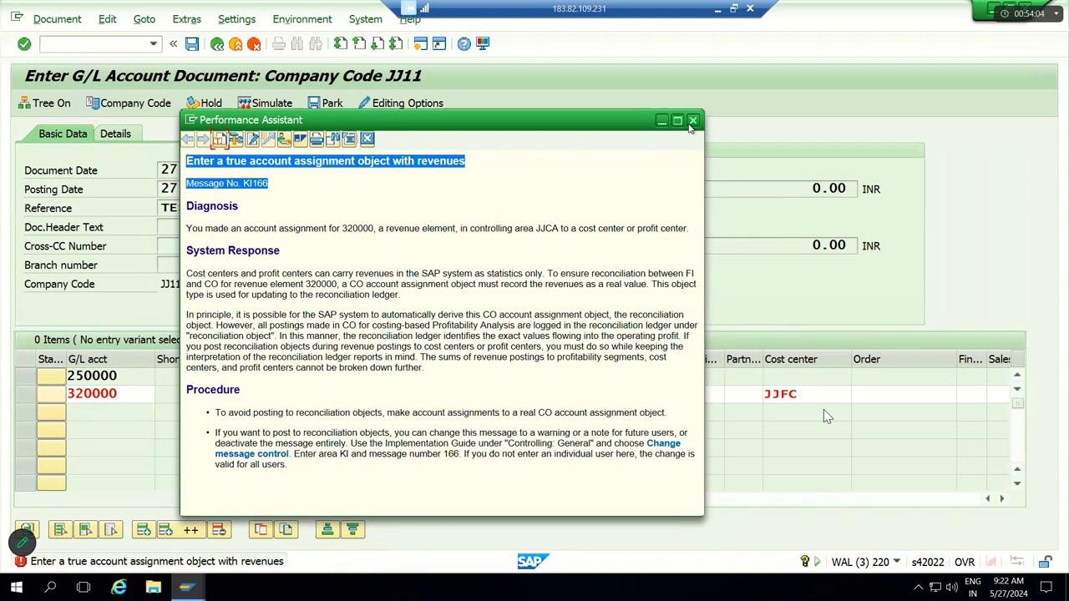
left_click(693, 121)
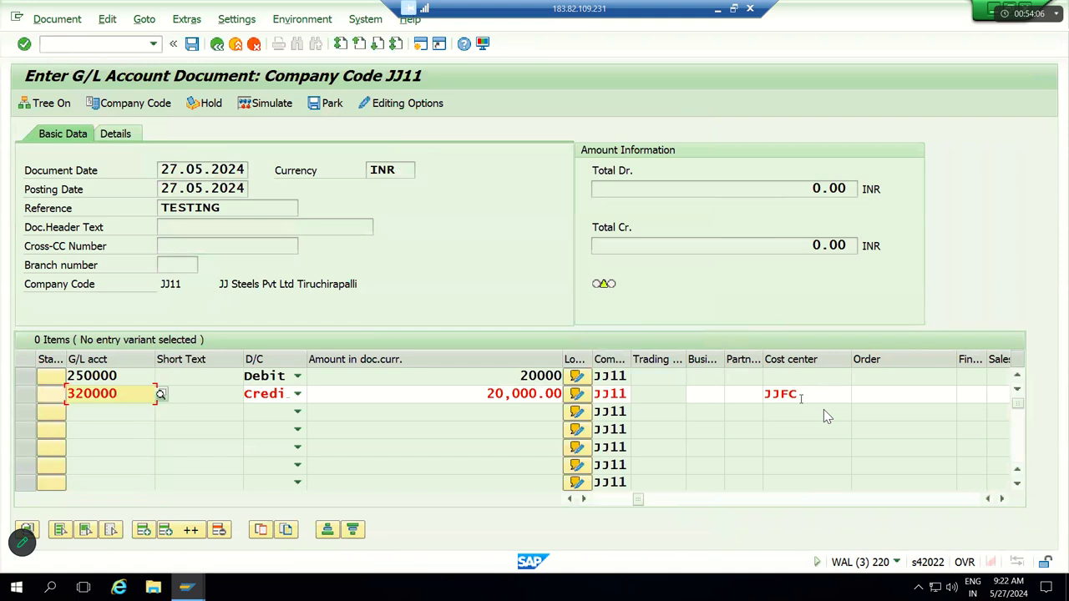
Step: Delete cost center JJFC from row 2, re-check, and start exiting the document
left_click(804, 396)
key("BackSpace")
key("BackSpace")
key("BackSpace")
key("BackSpace")
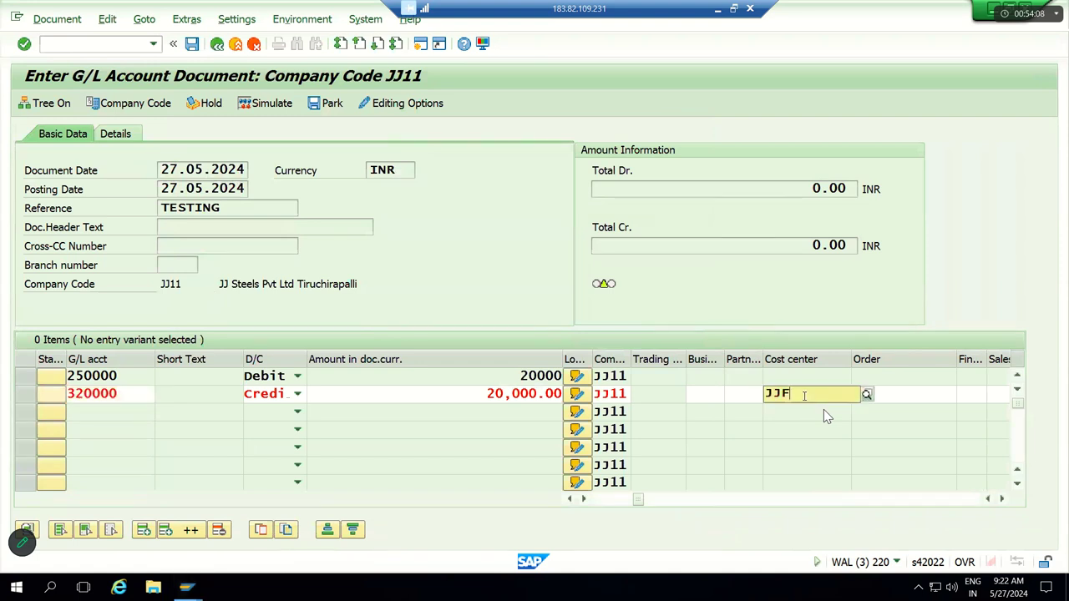
key("Return")
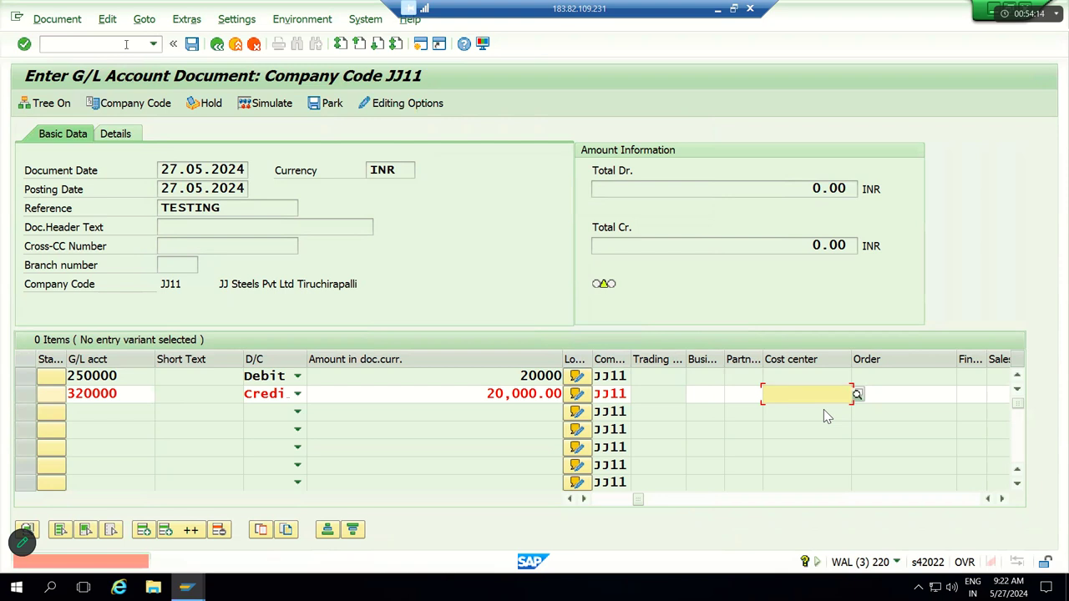
key("F3")
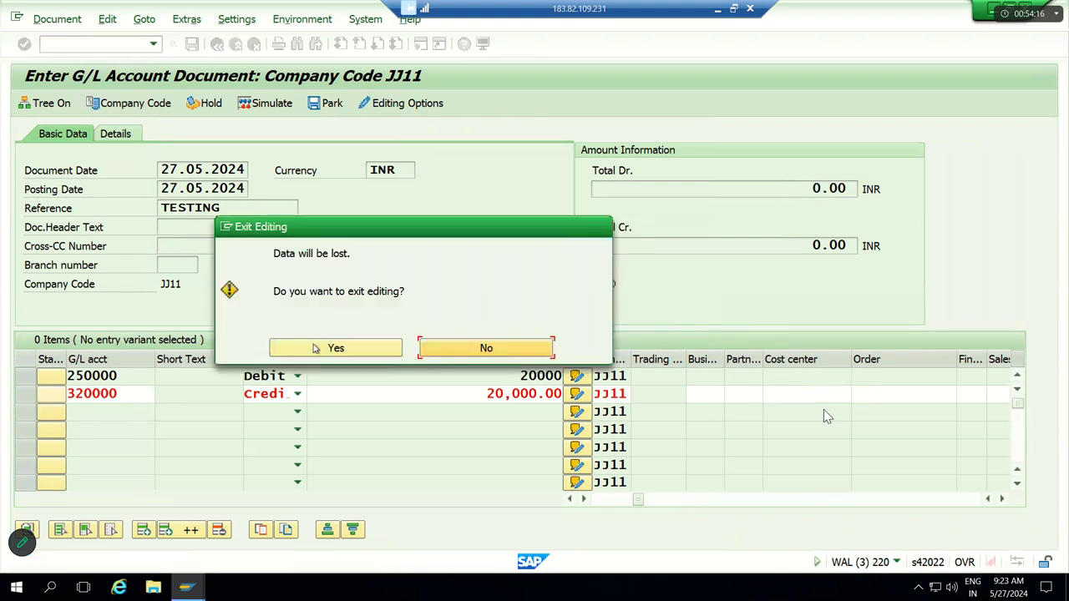
Step: Discard the draft and re-enter document date 27.05.2024 with reference Testing
left_click(314, 349)
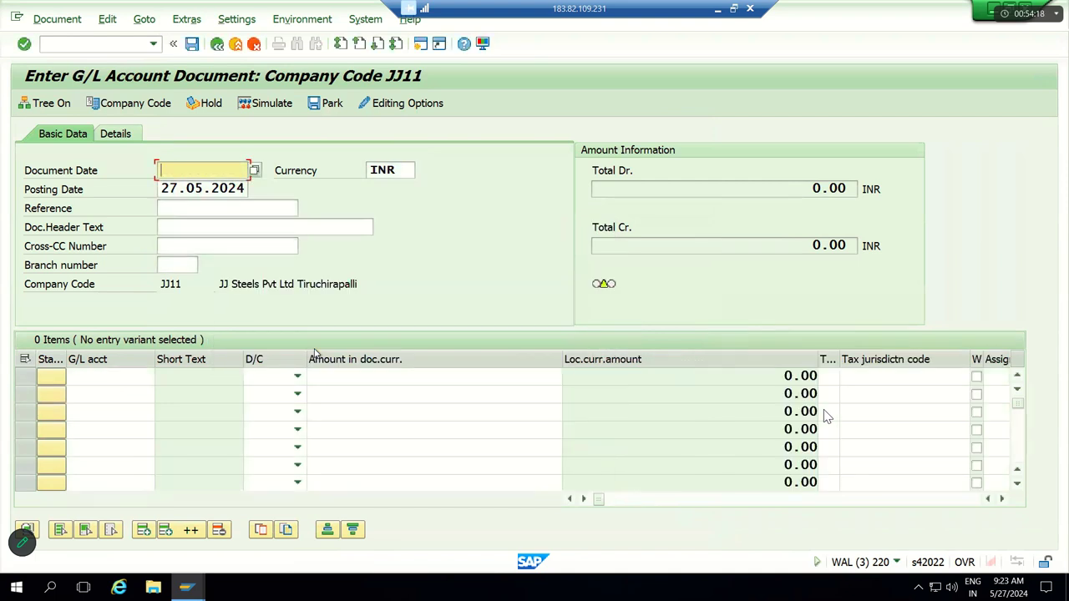
key("Return")
type("Testing")
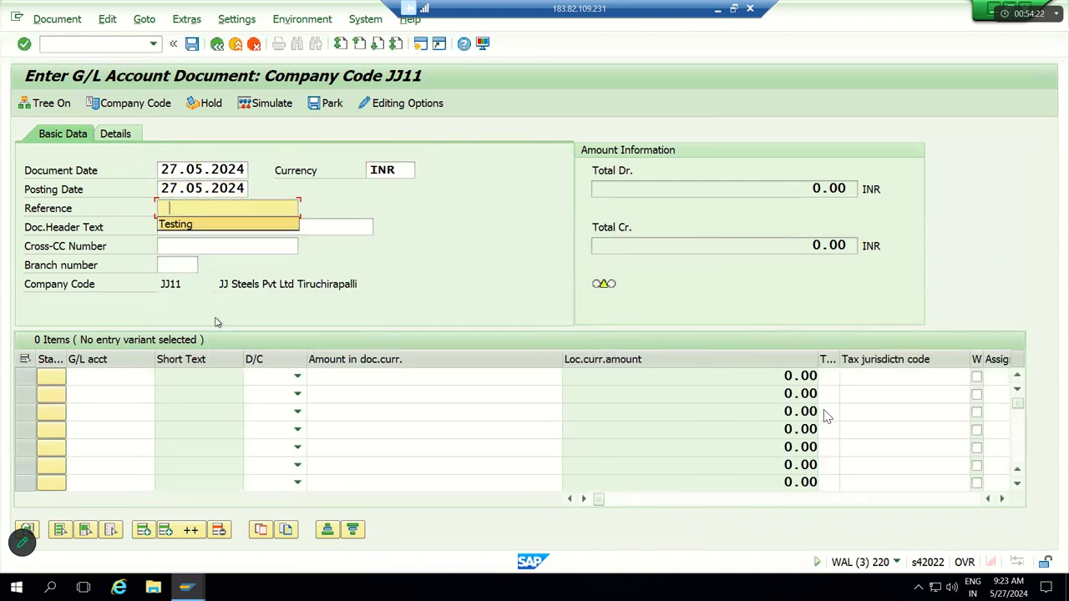
key("Tab")
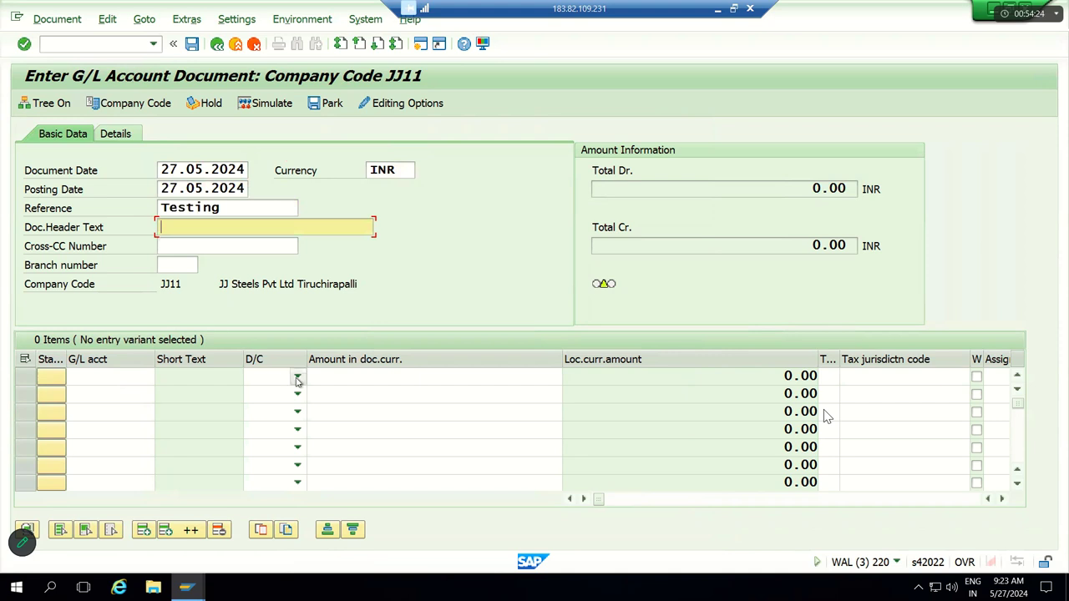
Step: Set row 1 as Debit on account 250000 and row 2 as Credit on 320000
left_click(298, 376)
left_click(281, 407)
left_click(284, 411)
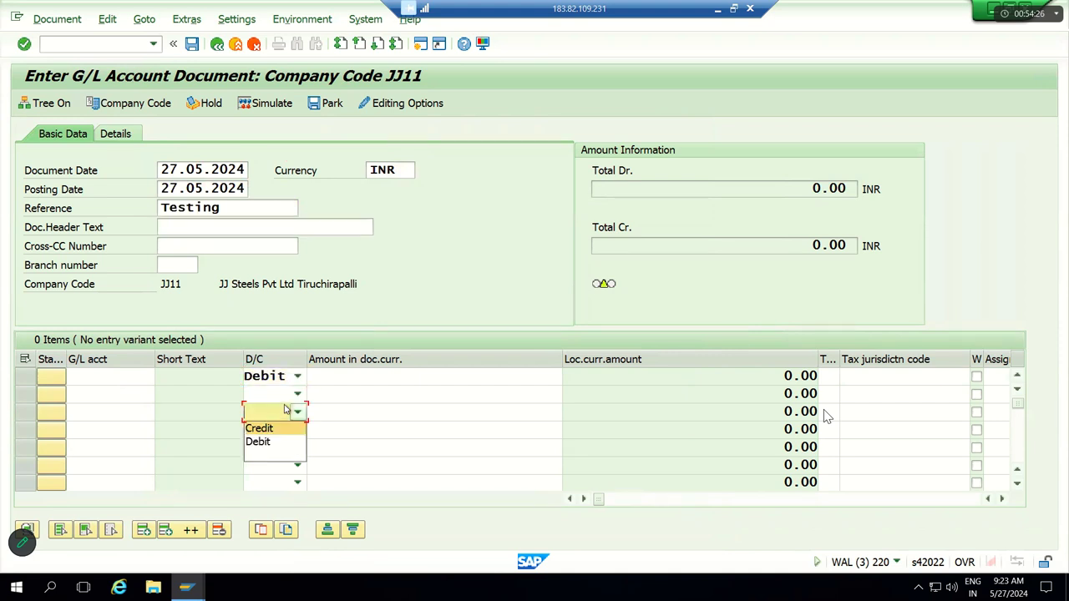
left_click(299, 406)
left_click(298, 395)
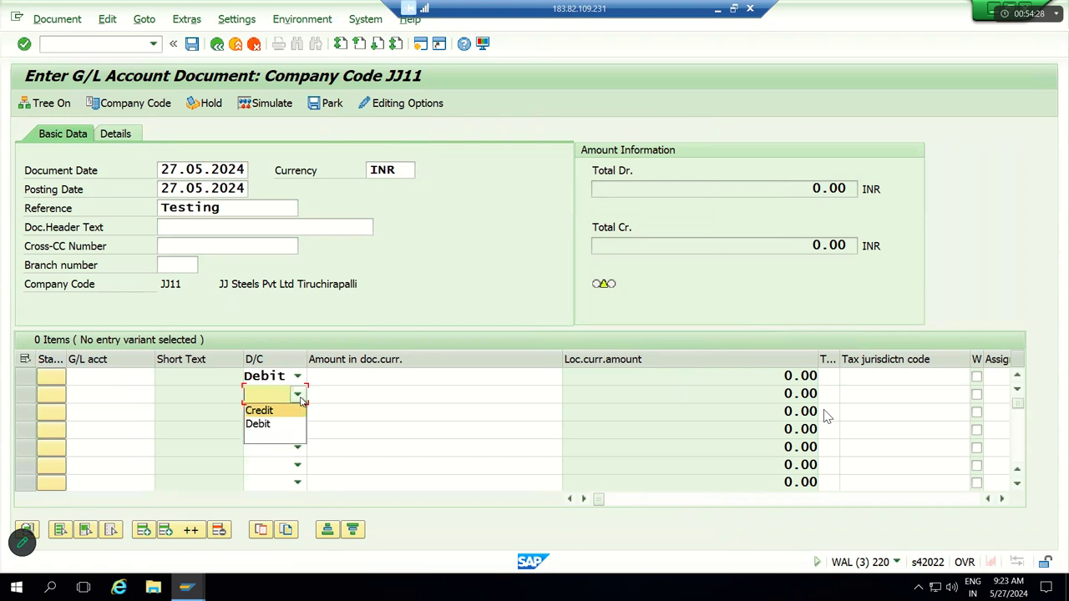
left_click(282, 408)
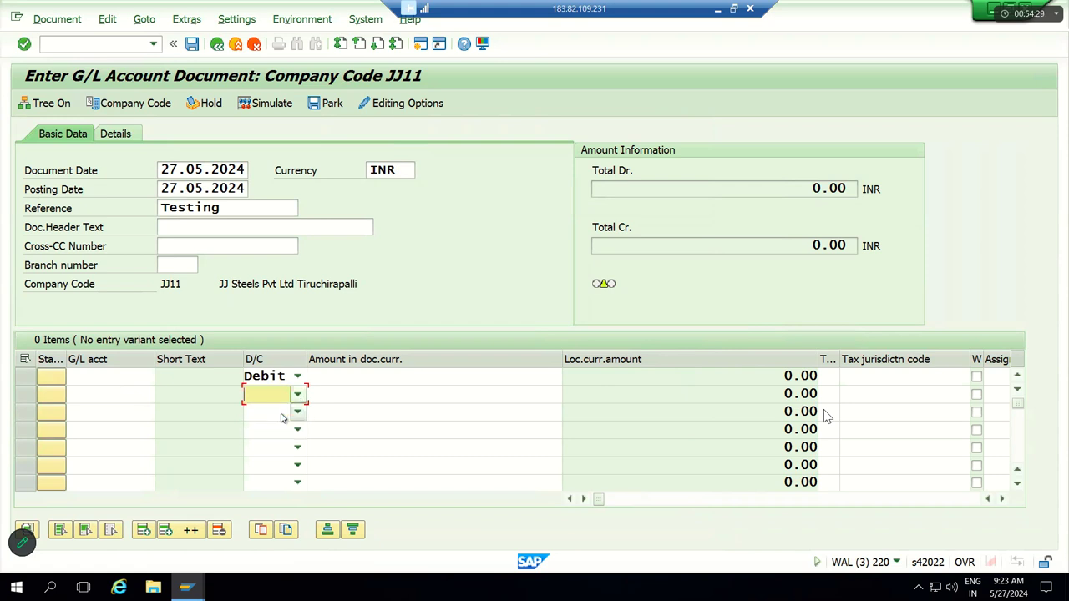
left_click(120, 379)
left_click(115, 392)
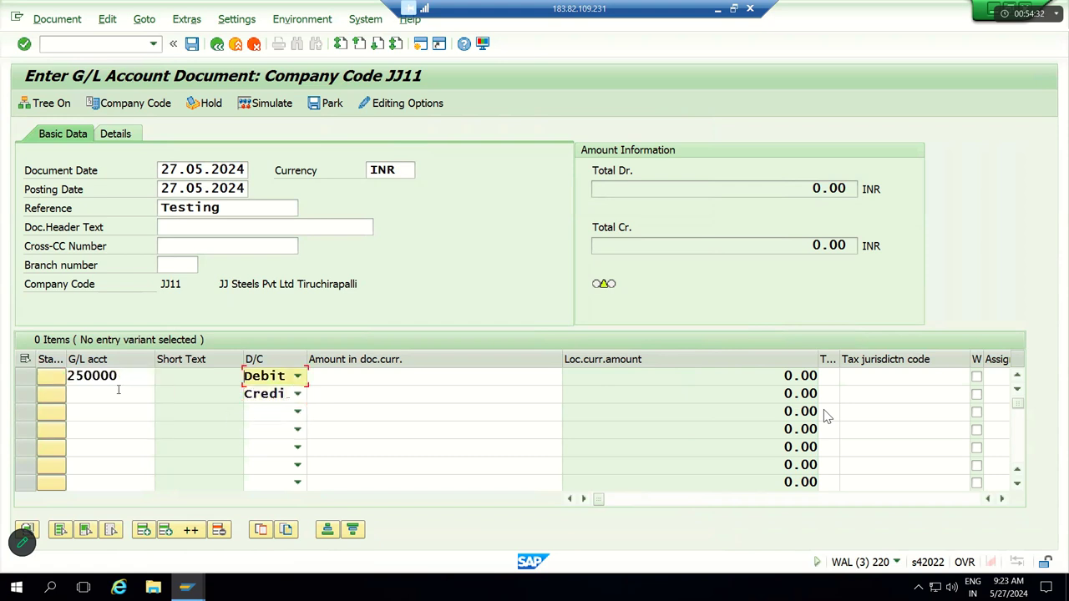
left_click(118, 396)
key("Down")
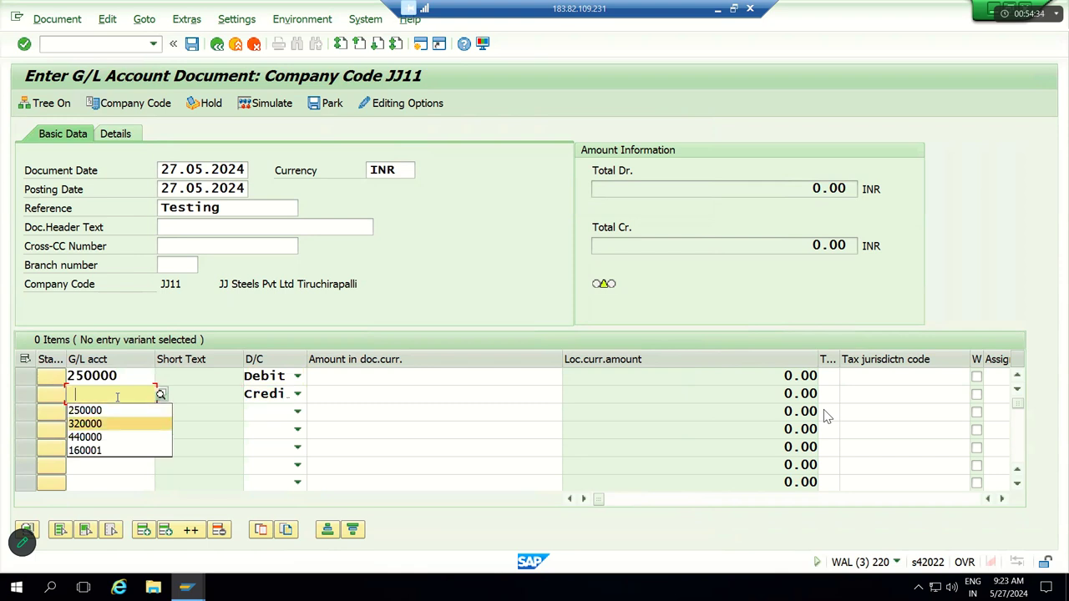
key("Return")
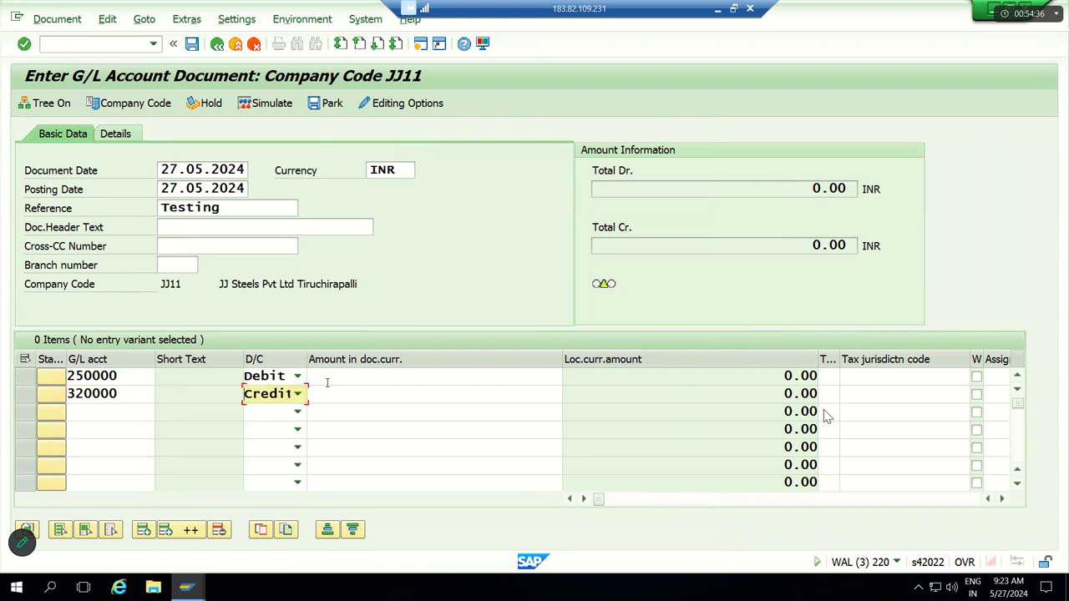
Step: Enter 20000 as the amount on both rows from recent amounts
left_click(328, 380)
key("Down")
key("Return")
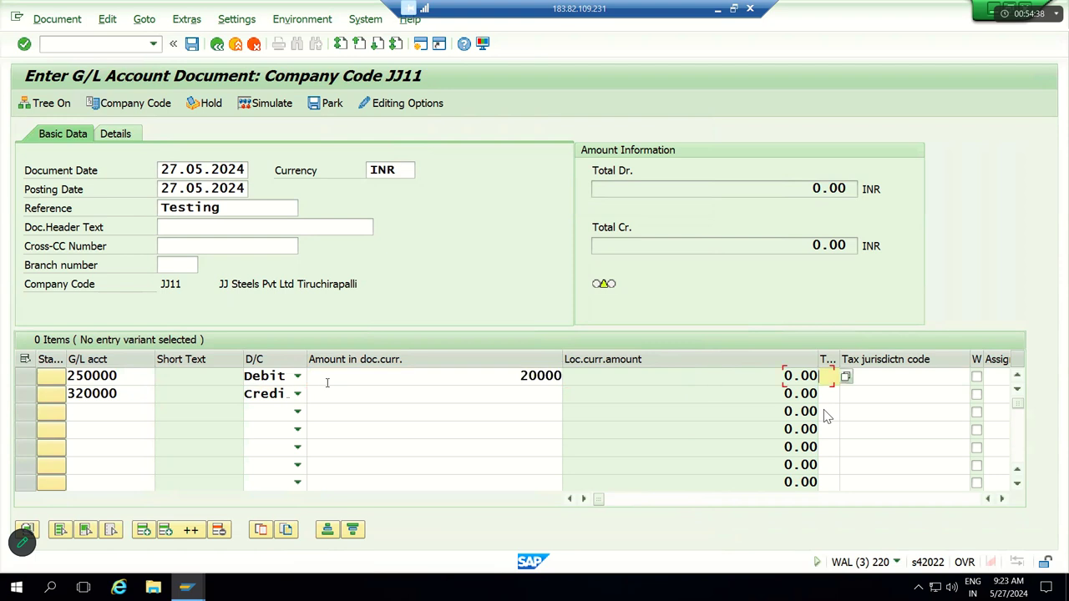
left_click(343, 392)
key("Down")
key("Return")
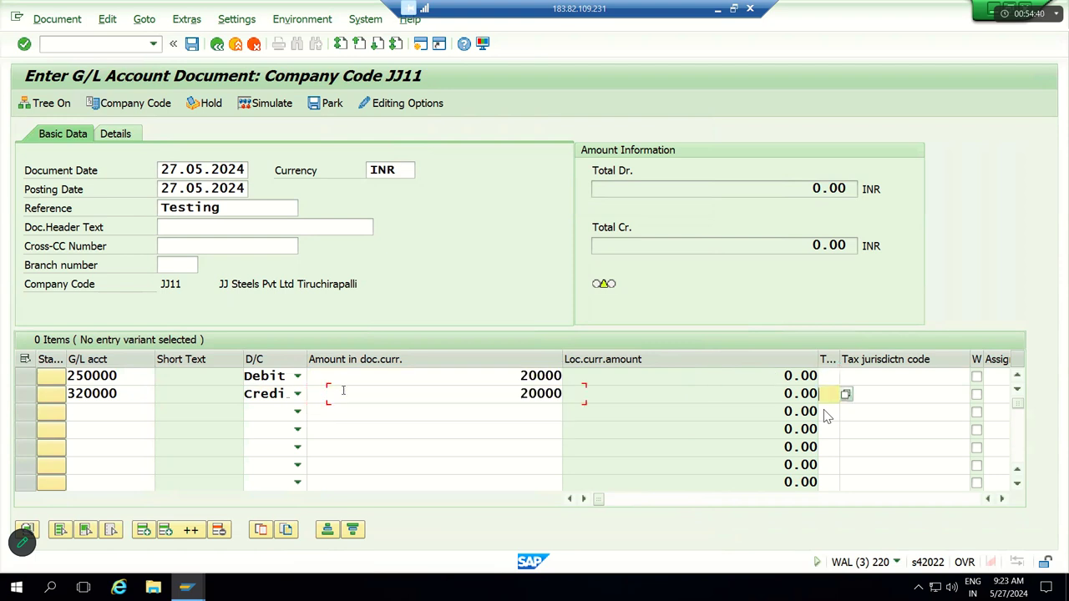
Step: Begin entering business area JJ on row 1
left_click(411, 380)
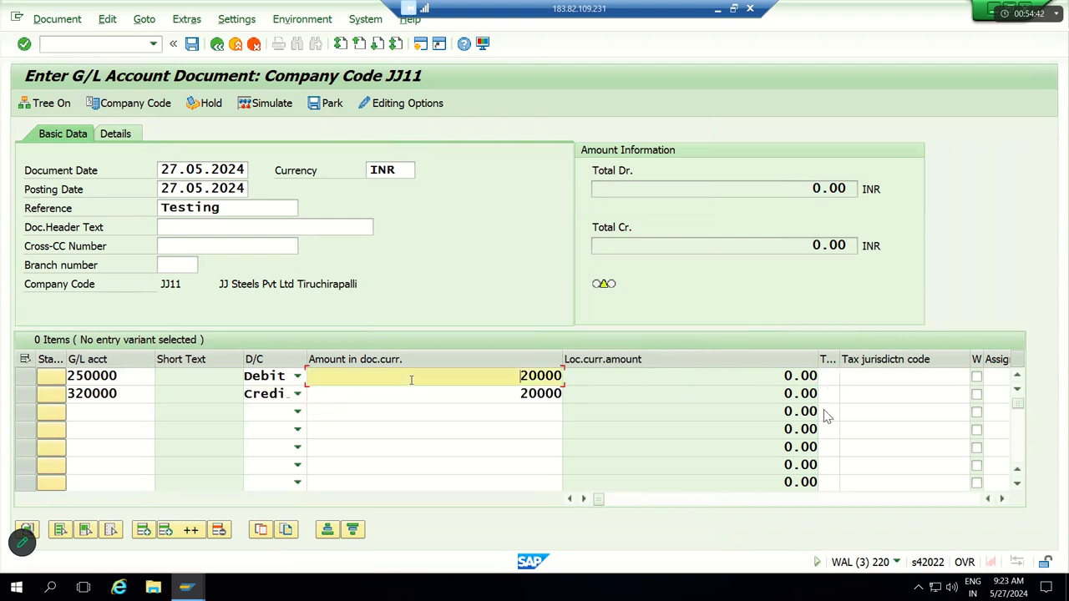
key("Tab")
key("Tab")
key("Tab")
key("Tab")
key("Tab")
key("Tab")
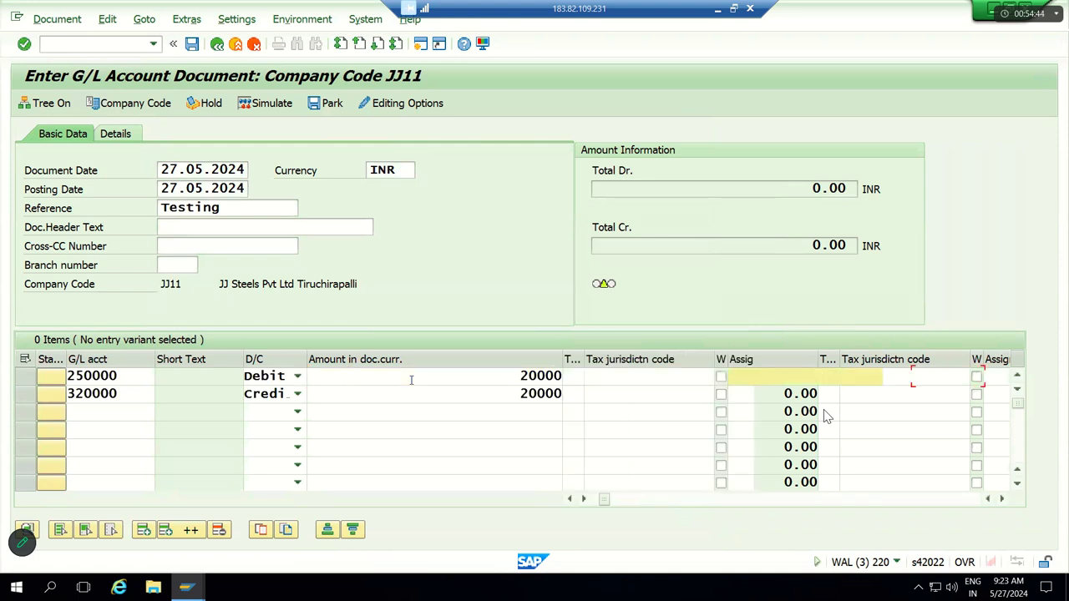
key("Tab")
key("Tab")
key("Tab")
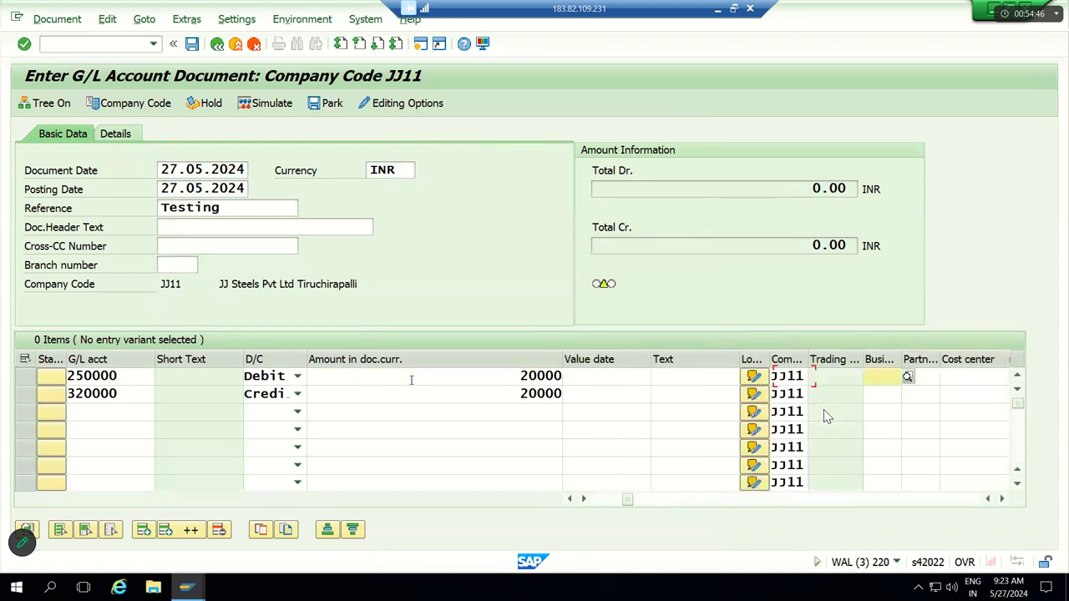
key("shift+Tab")
type("JJ")
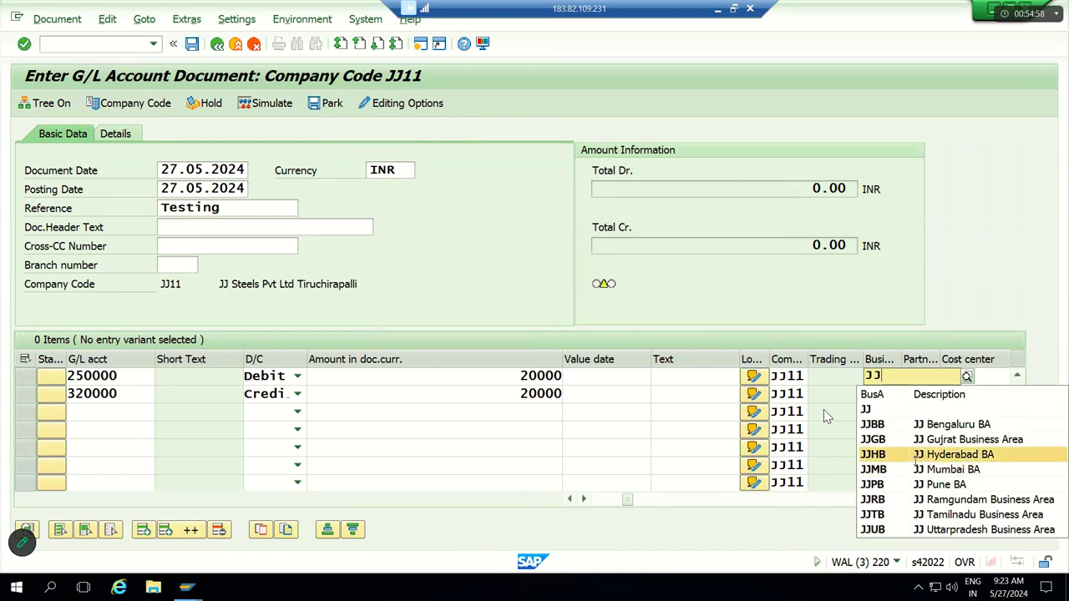
Step: Give row 1 business area JJHB and profit center JJ100
left_click(916, 458)
key("Tab")
key("Tab")
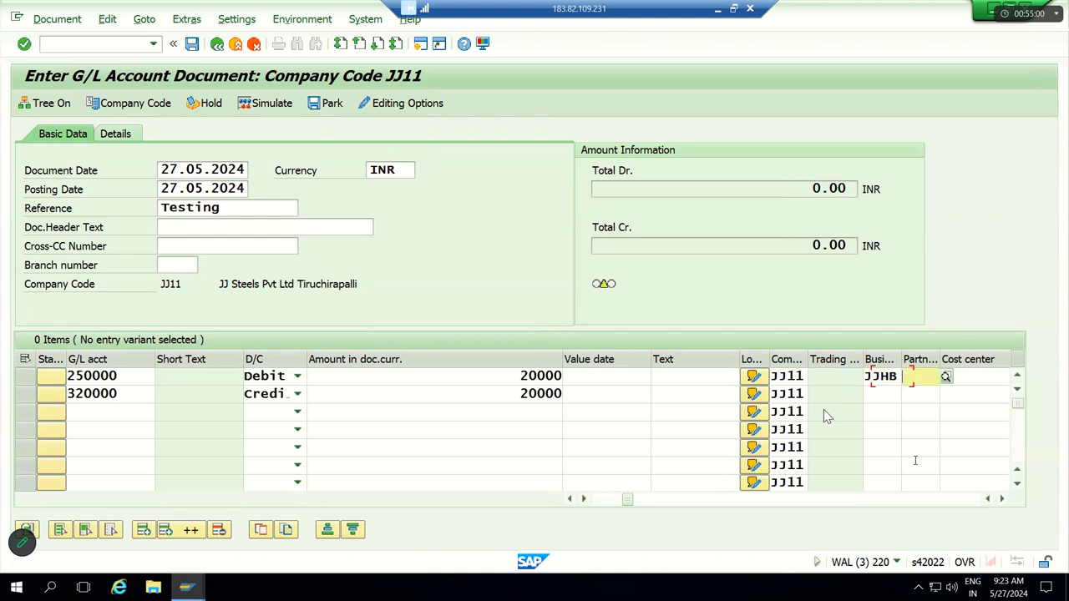
key("Tab")
key("Tab")
key("Tab")
key("Tab")
key("Tab")
key("Tab")
key("Tab")
key("Tab")
key("Tab")
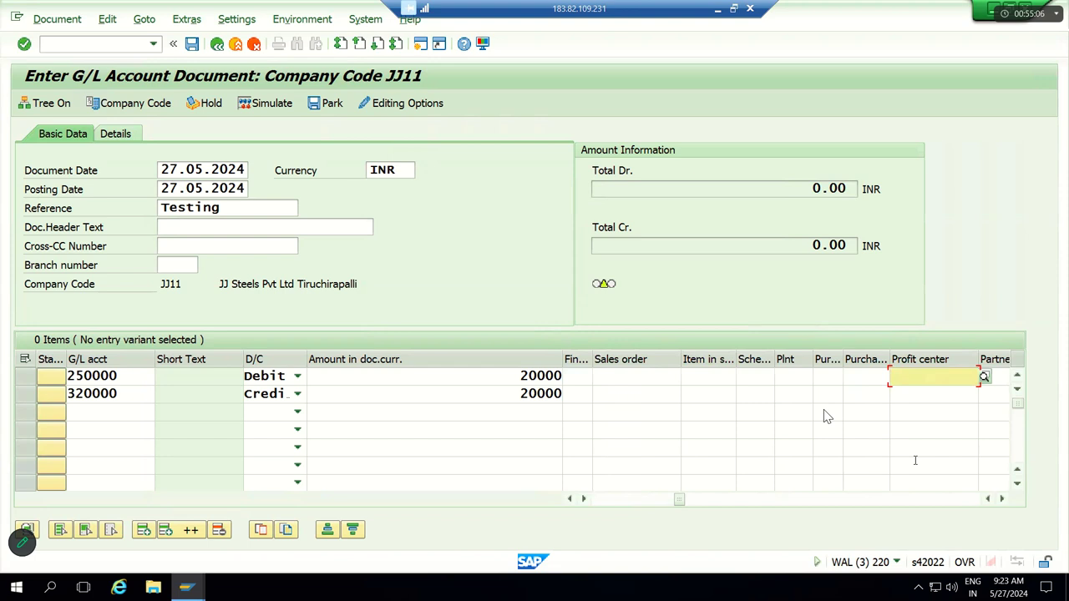
type("JJ")
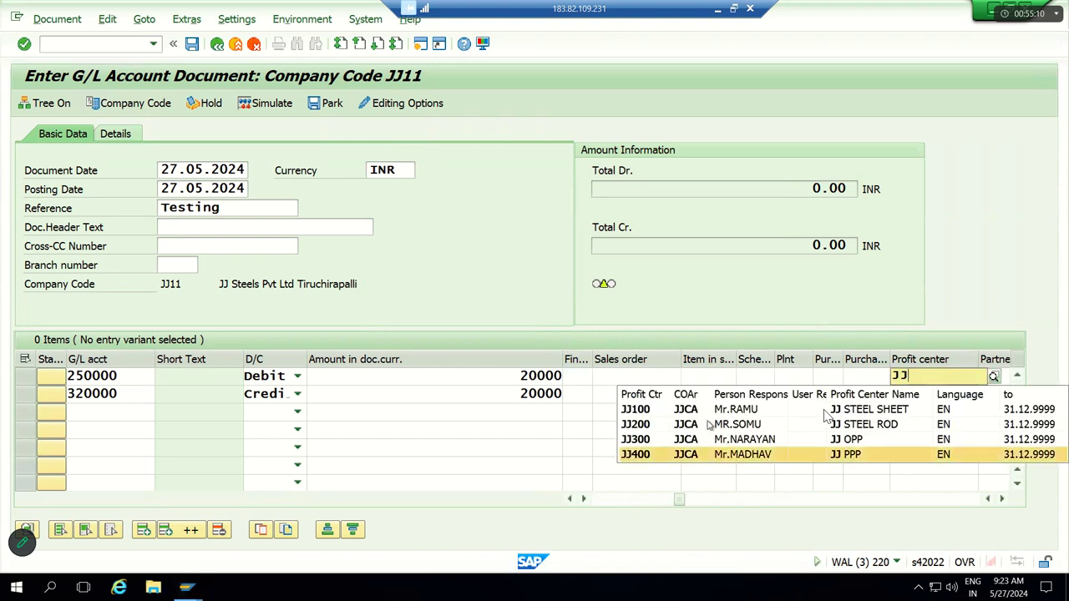
left_click(824, 411)
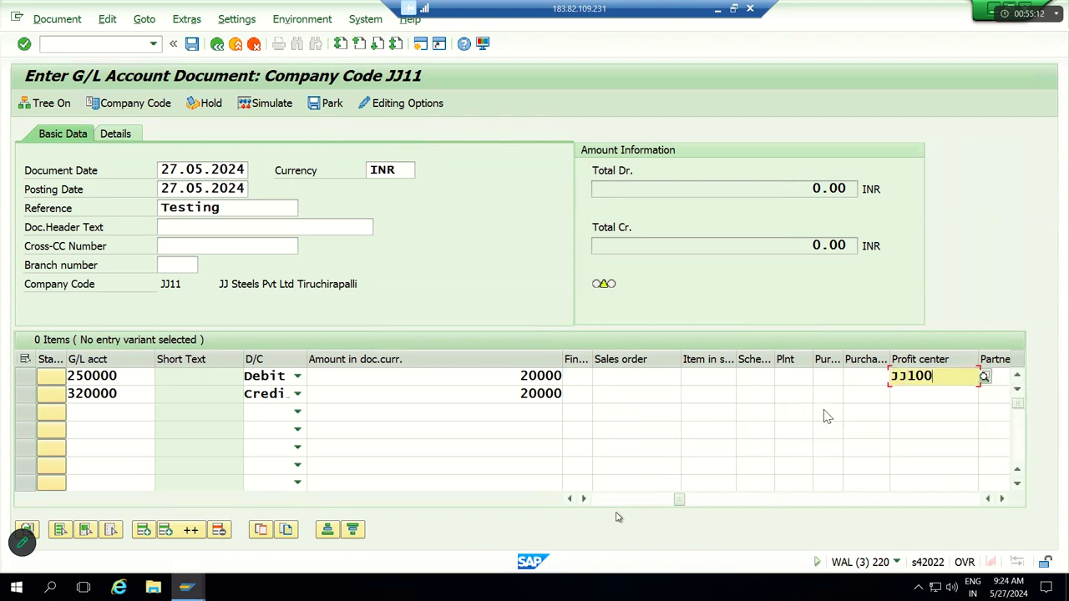
Step: Assign cost center JJFC to row 2 from history and validate the lines
left_click(569, 500)
left_click(569, 499)
left_click(569, 499)
left_click(569, 500)
left_click(883, 395)
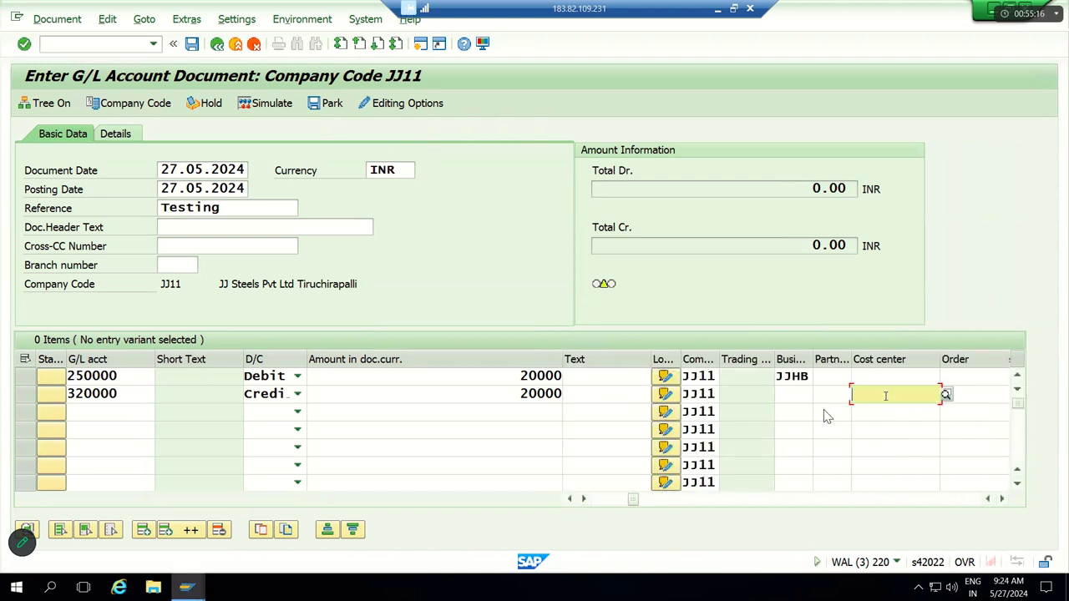
left_click(879, 411)
key("Return")
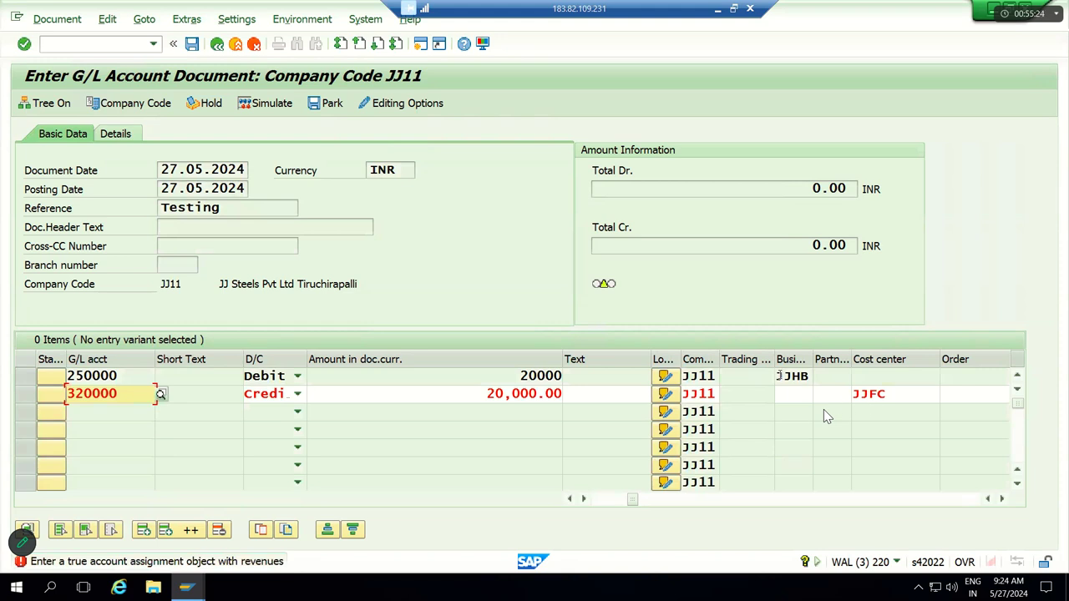
Step: Copy business area JJHB and profit center JJ100 from the debit line into the 320000 line
key("Return")
key("ctrl+c")
key("Down")
key("ctrl+v")
key("Tab")
key("Tab")
key("Tab")
key("Tab")
key("Tab")
key("Tab")
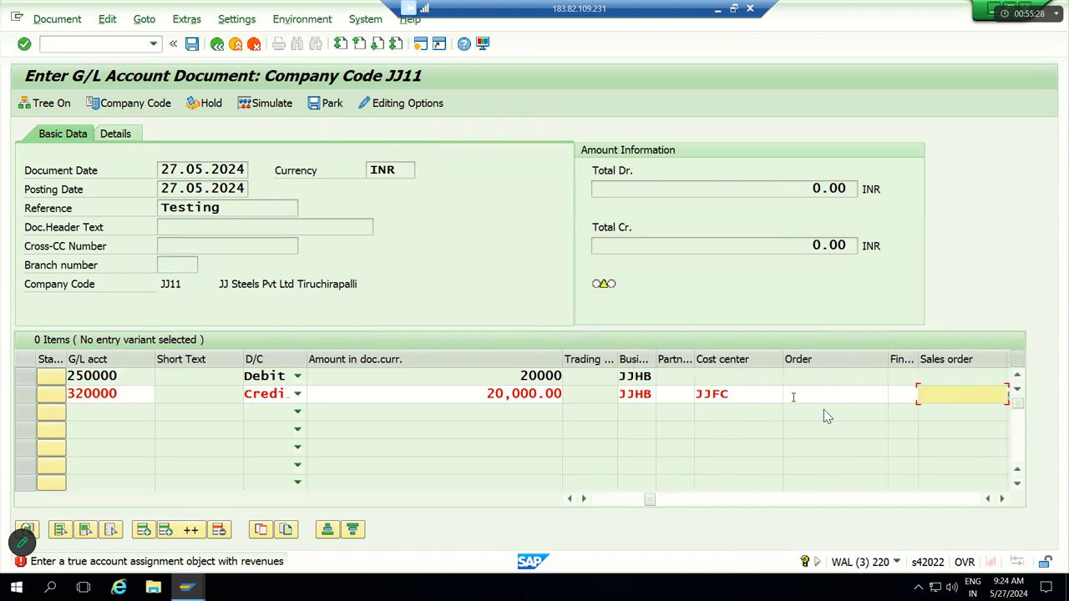
key("Tab")
key("Tab")
key("Tab")
key("Tab")
key("Tab")
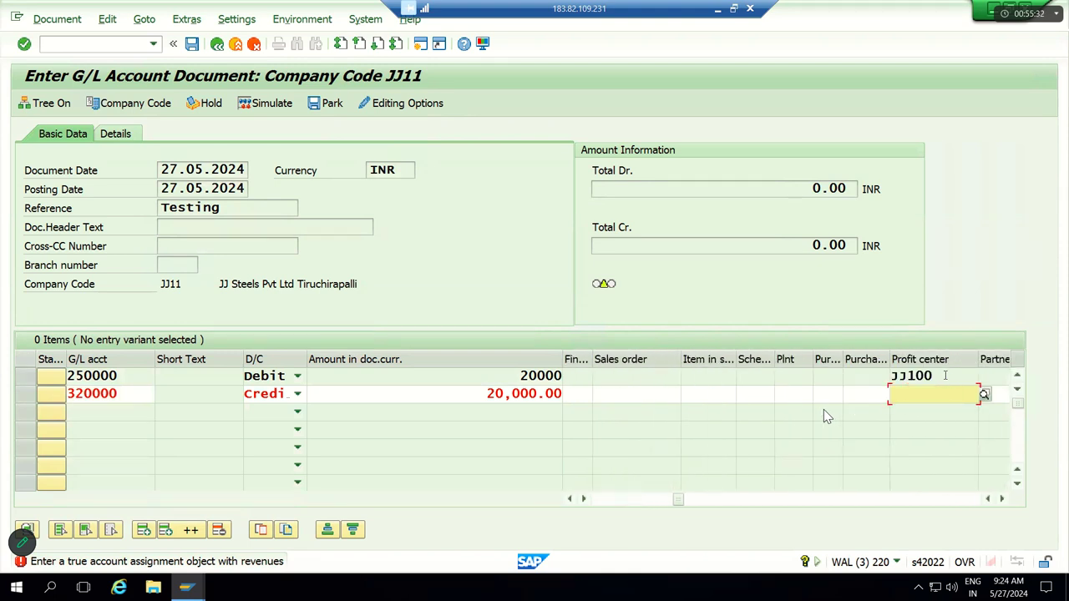
left_click(948, 377)
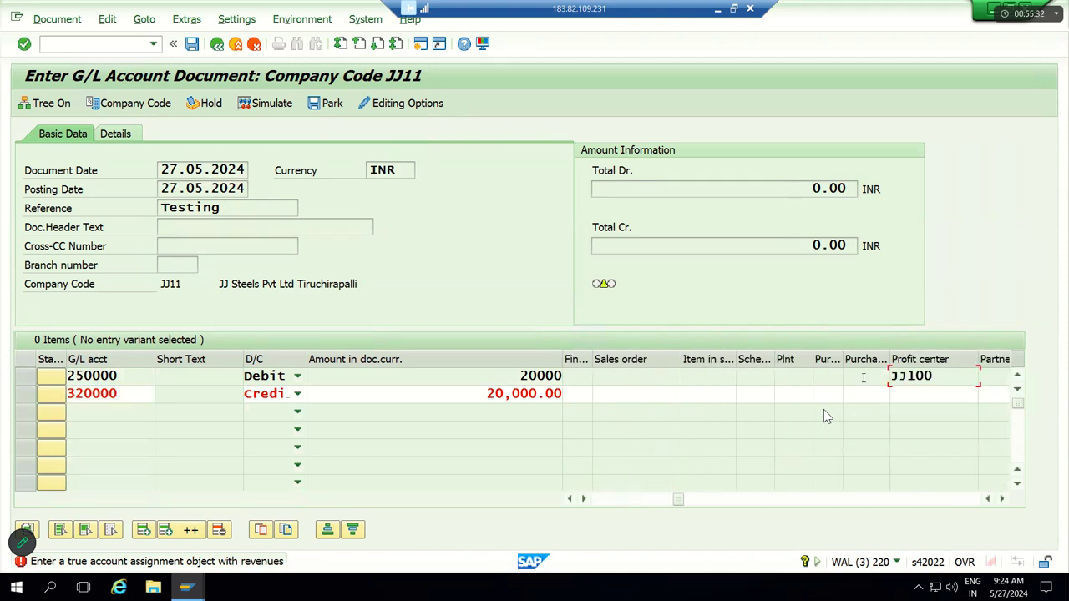
left_click(908, 396)
type("JJ100")
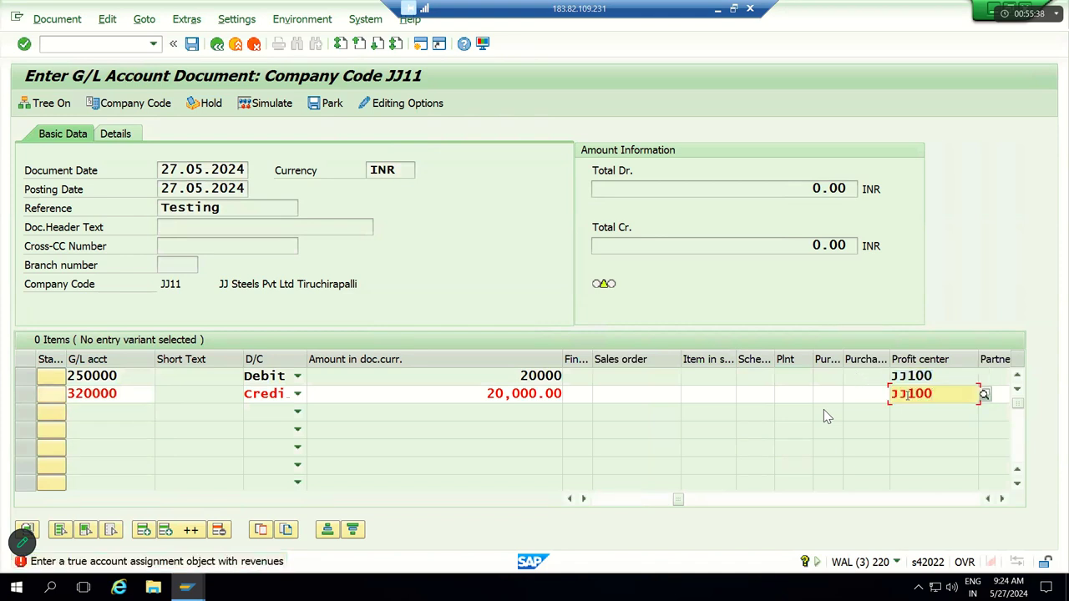
Step: Open the long text of error KI166 and display its technical information
double_click(253, 562)
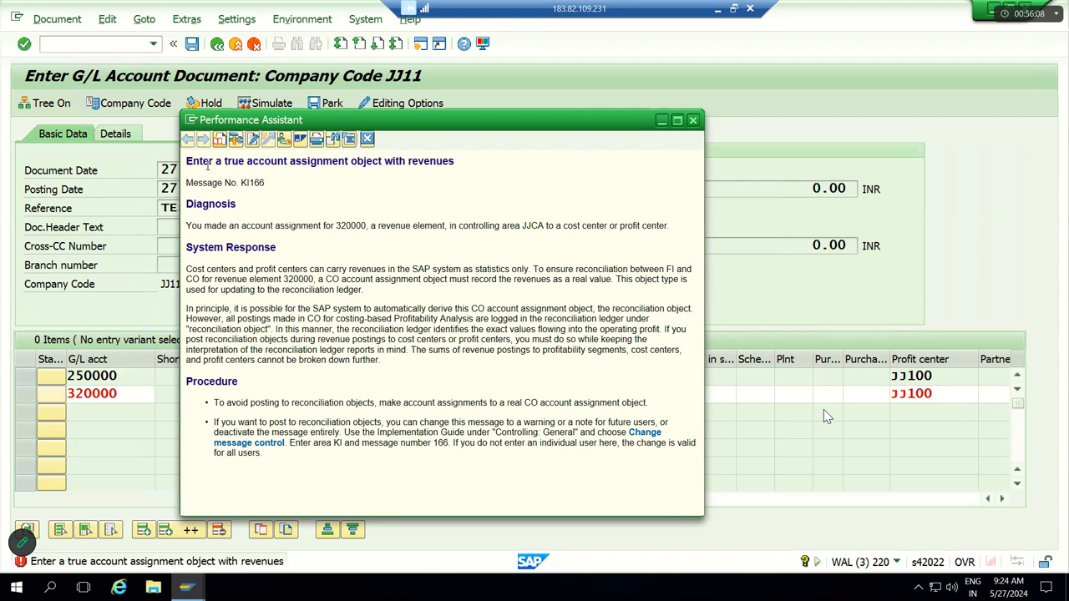
left_click_drag(237, 173, 267, 187)
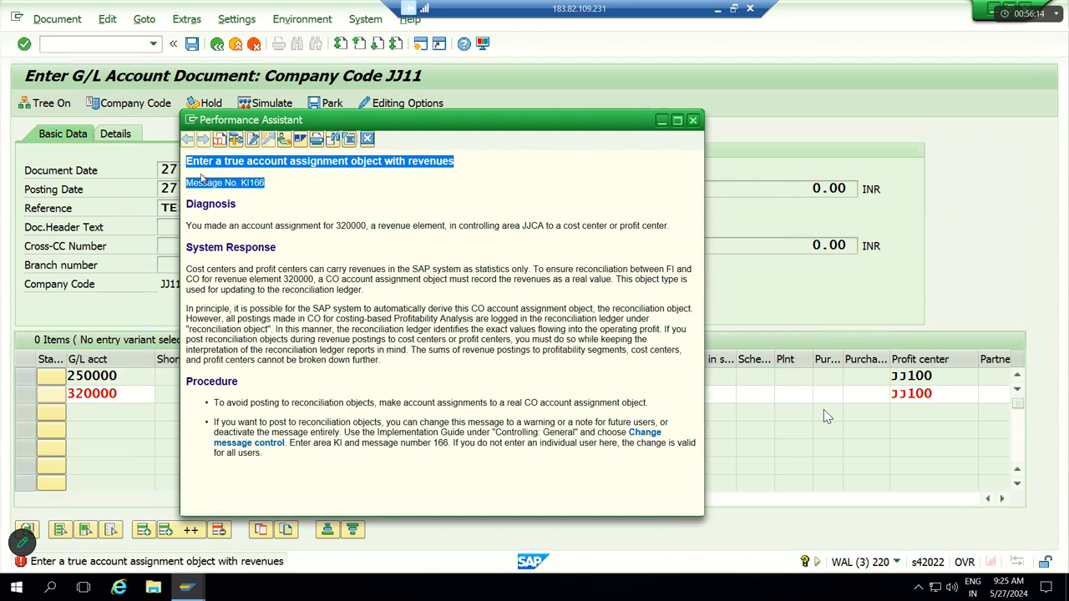
left_click(230, 180)
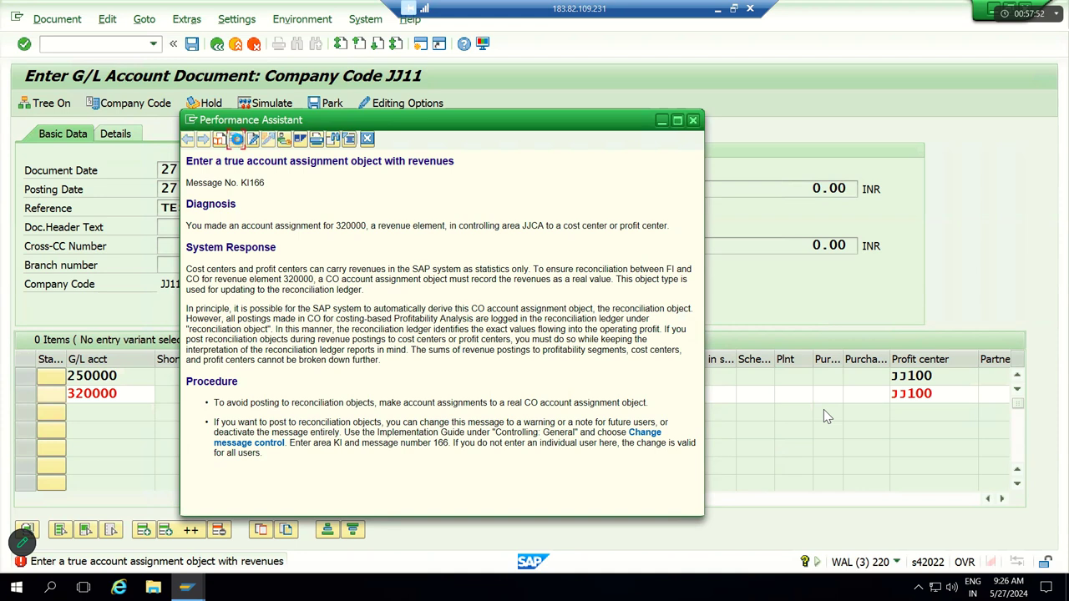
left_click(235, 141)
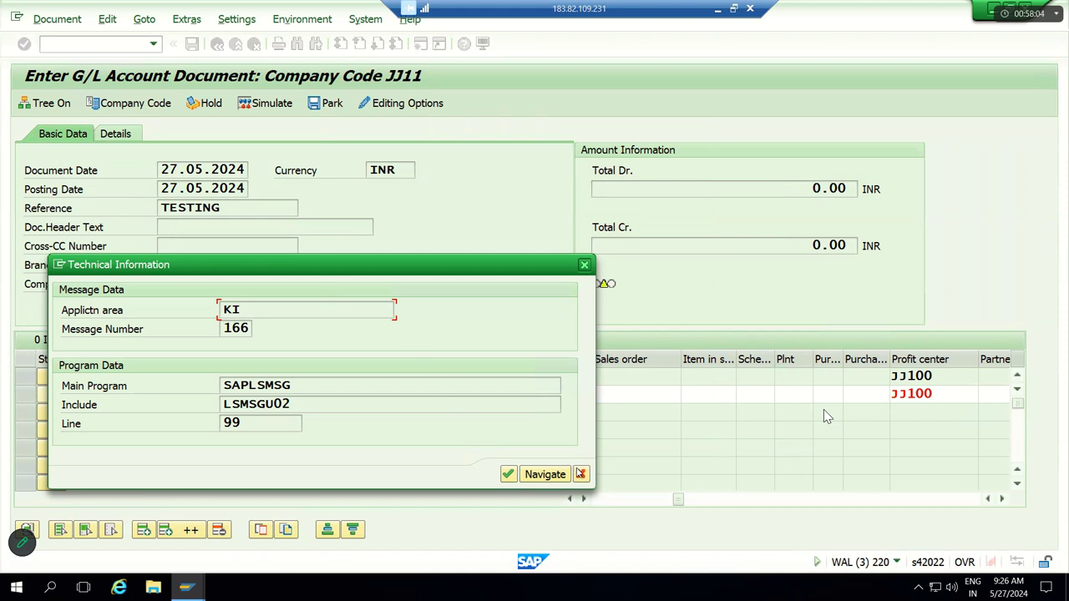
Step: Follow the help's Change message control link to General Controlling's Message Control by User view
left_click(585, 264)
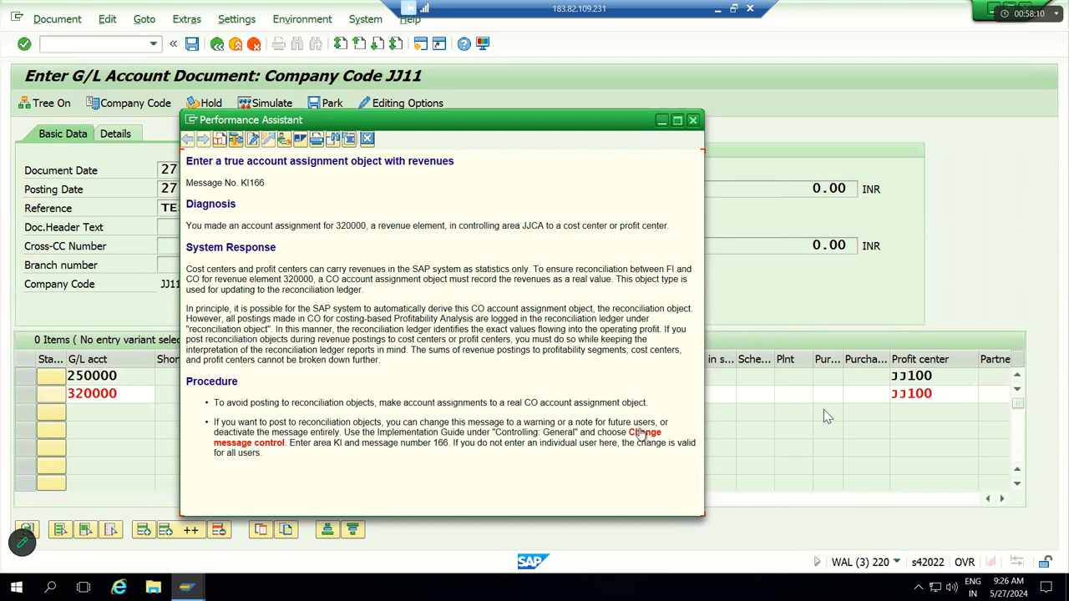
left_click(641, 434)
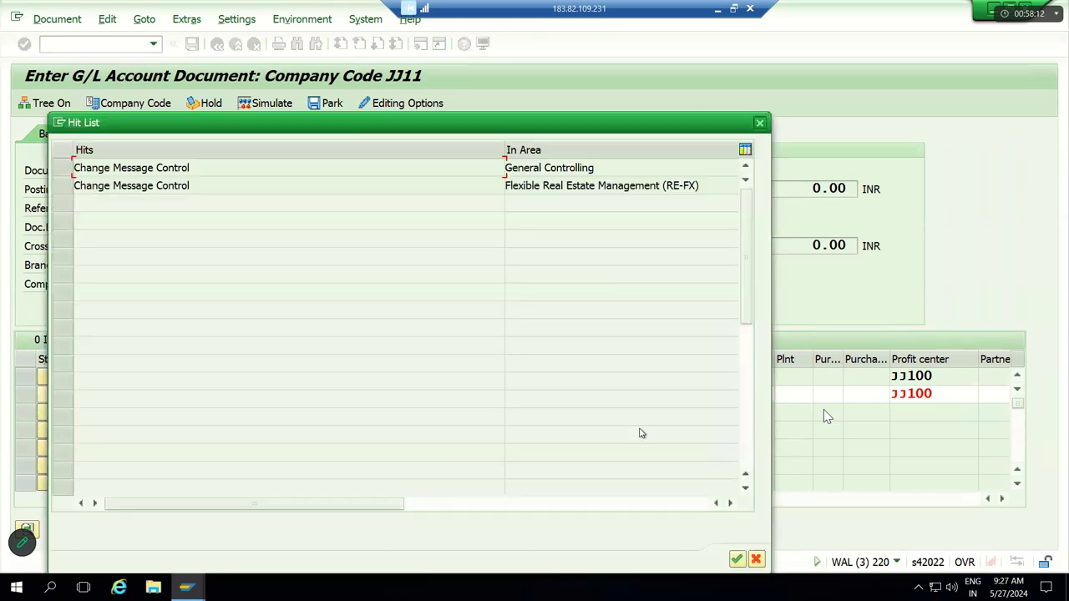
double_click(283, 175)
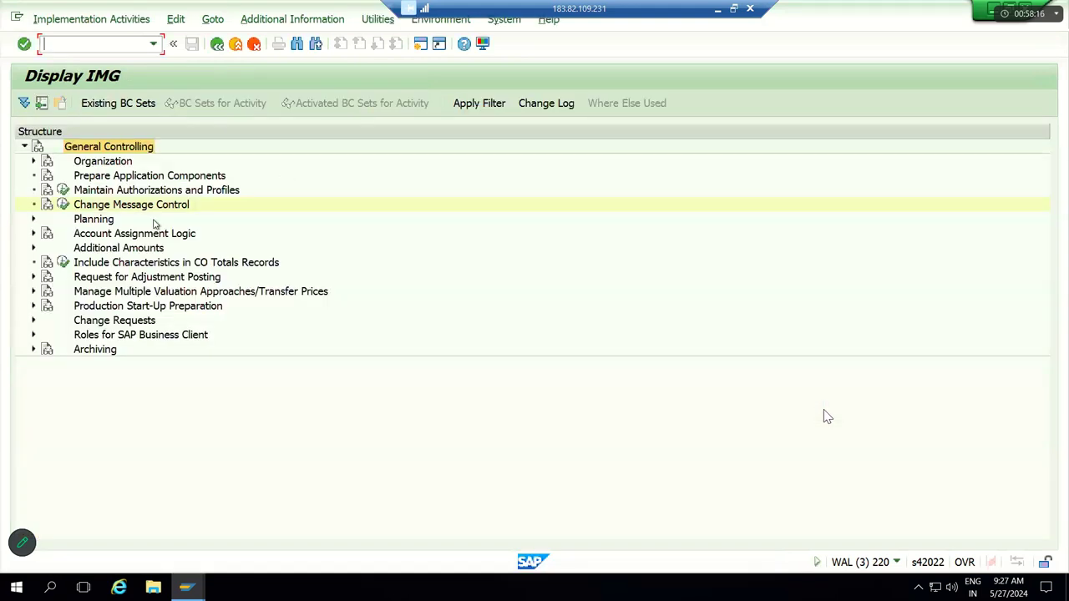
left_click(63, 206)
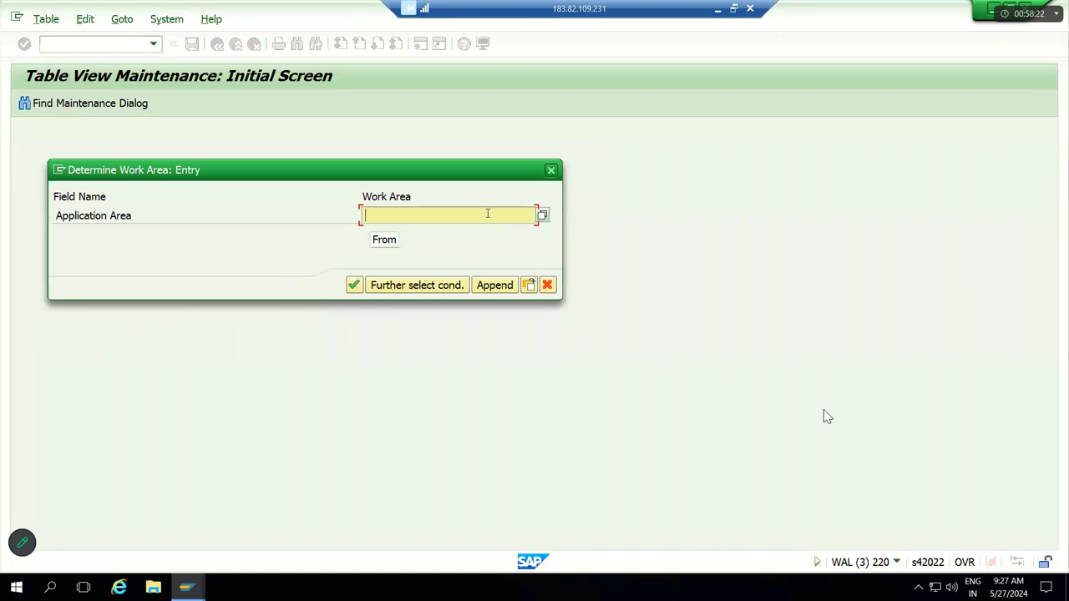
left_click(355, 285)
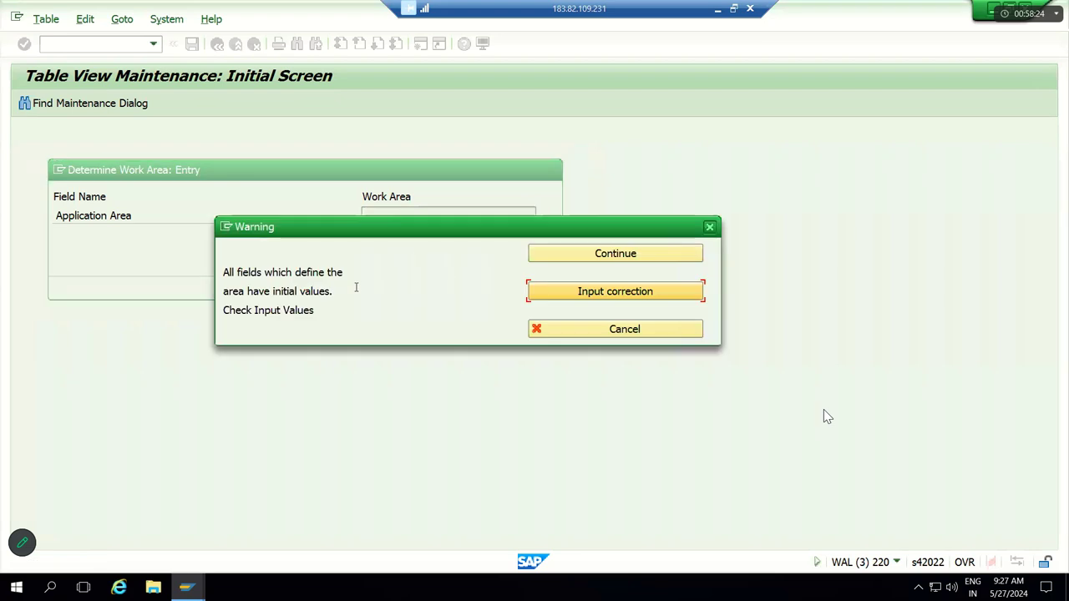
left_click(615, 253)
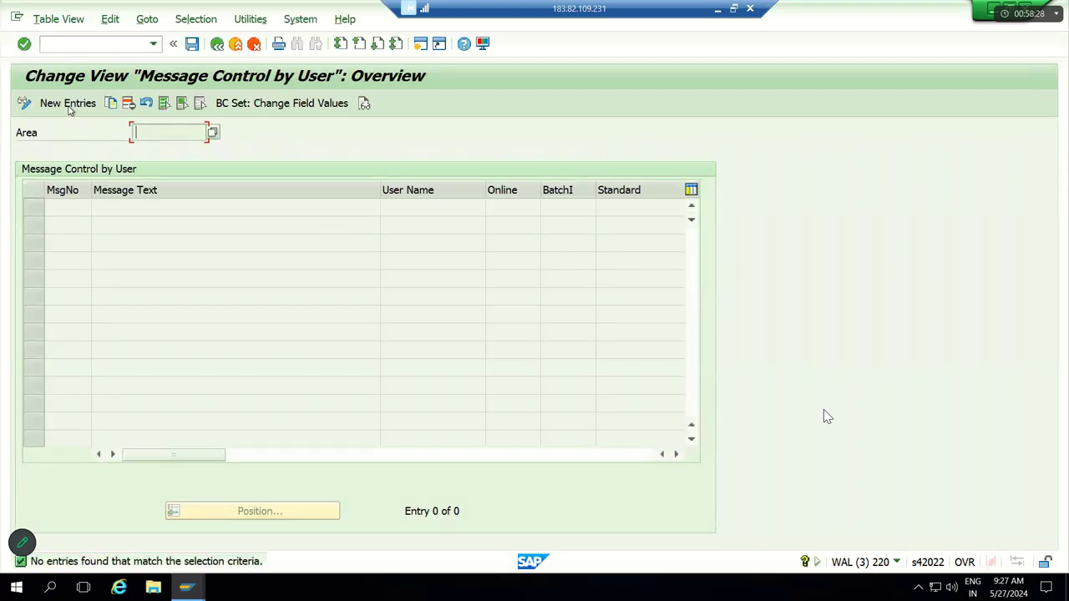
Step: Start a new message-control entry with message number 166
left_click(67, 102)
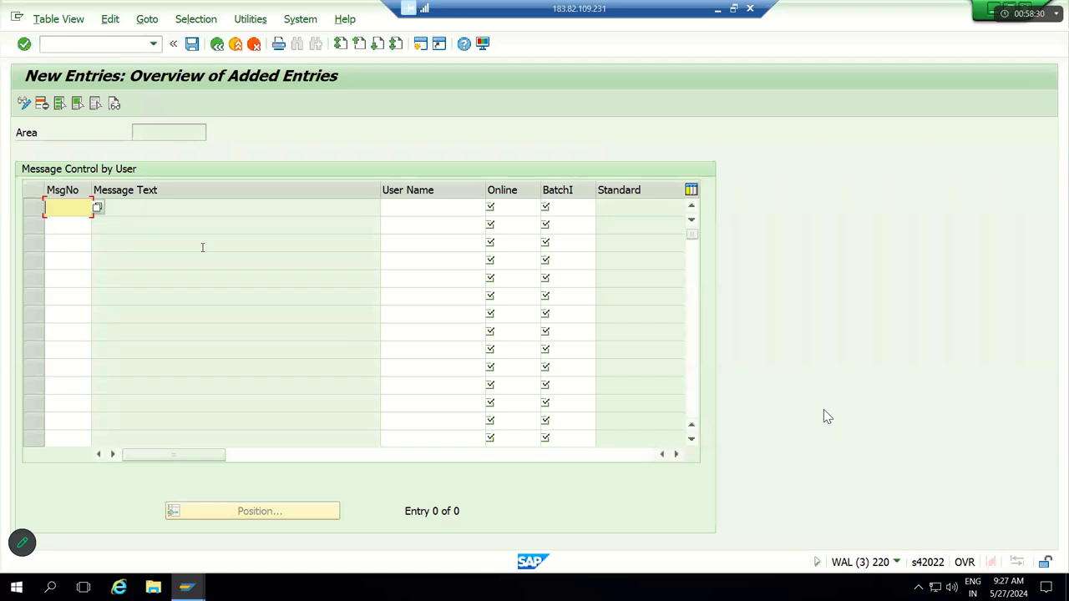
key("F1")
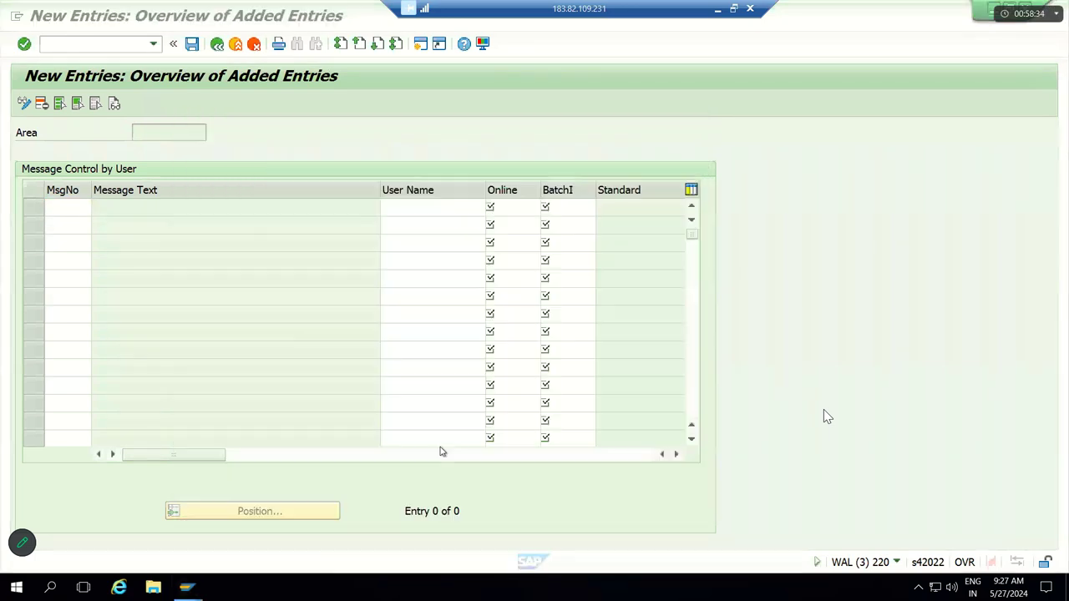
key("Escape")
type("166")
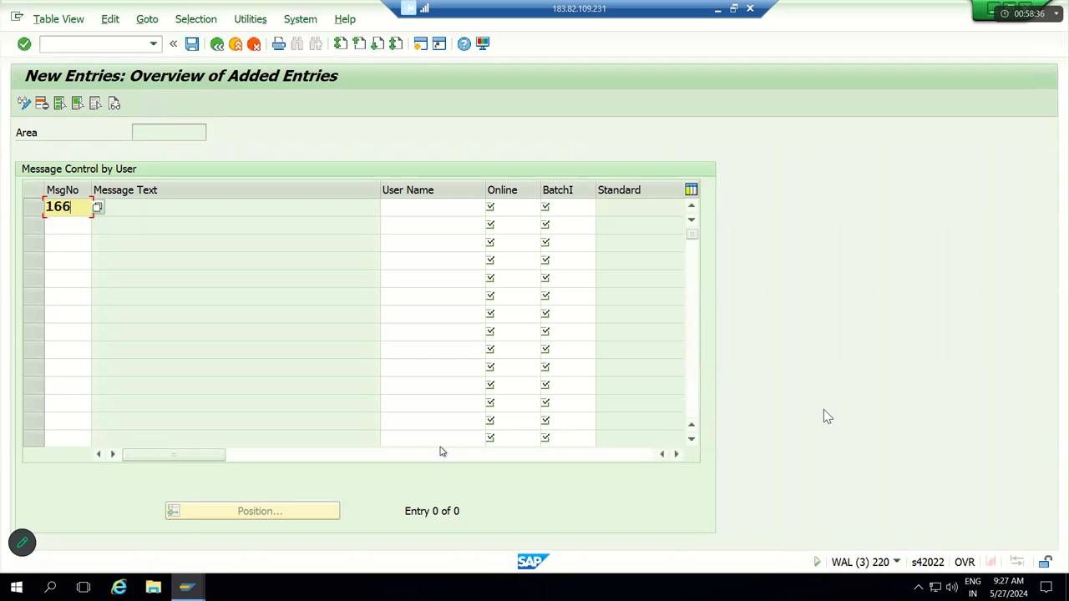
key("Tab")
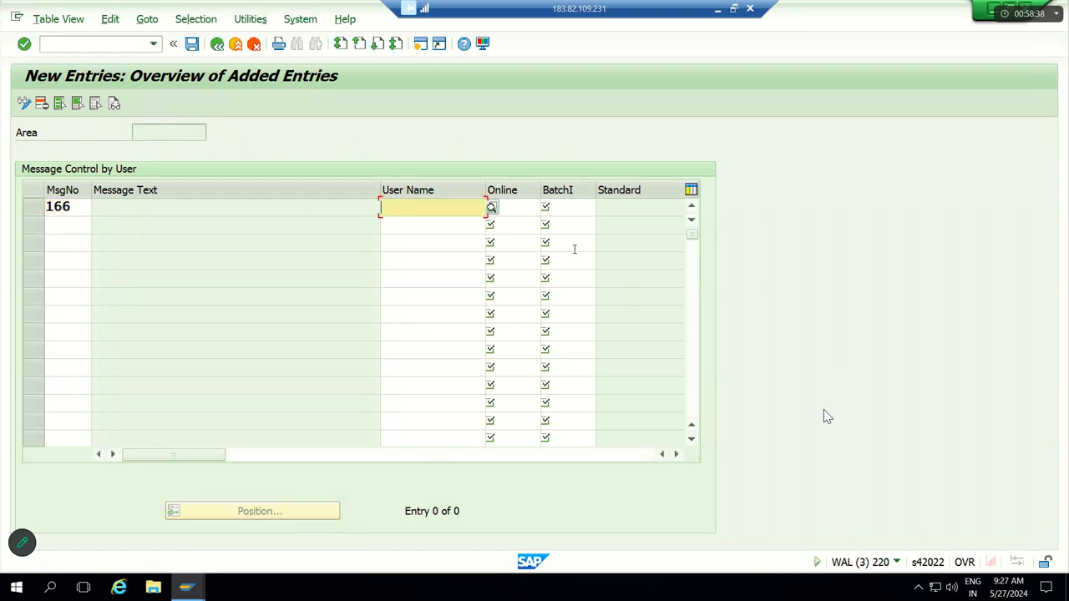
Step: Set Online to X for message 166 and view the long text for rejected message KI166
left_click(527, 211)
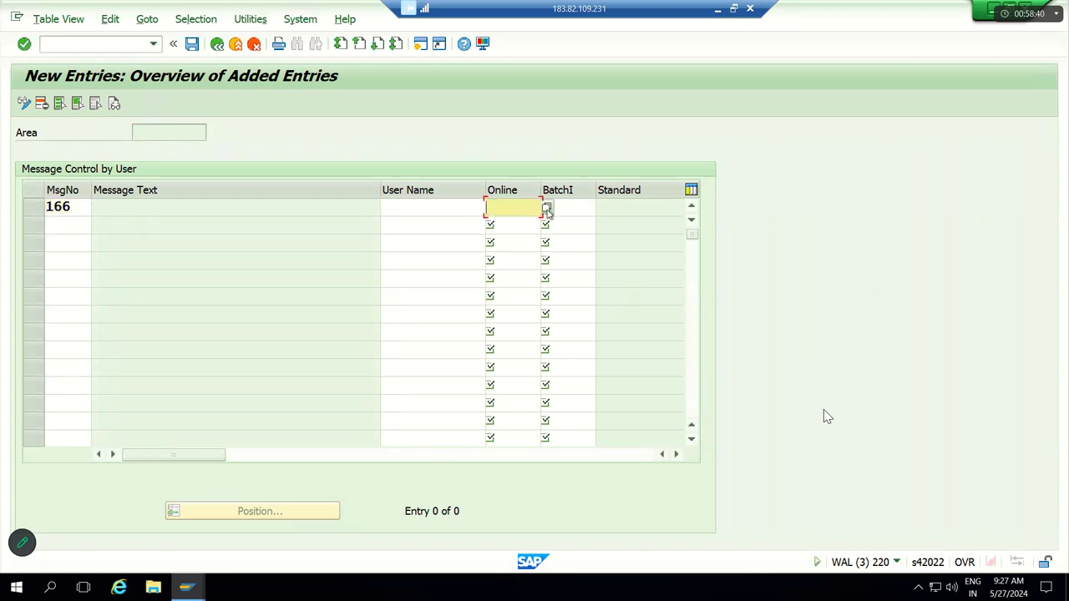
left_click(548, 209)
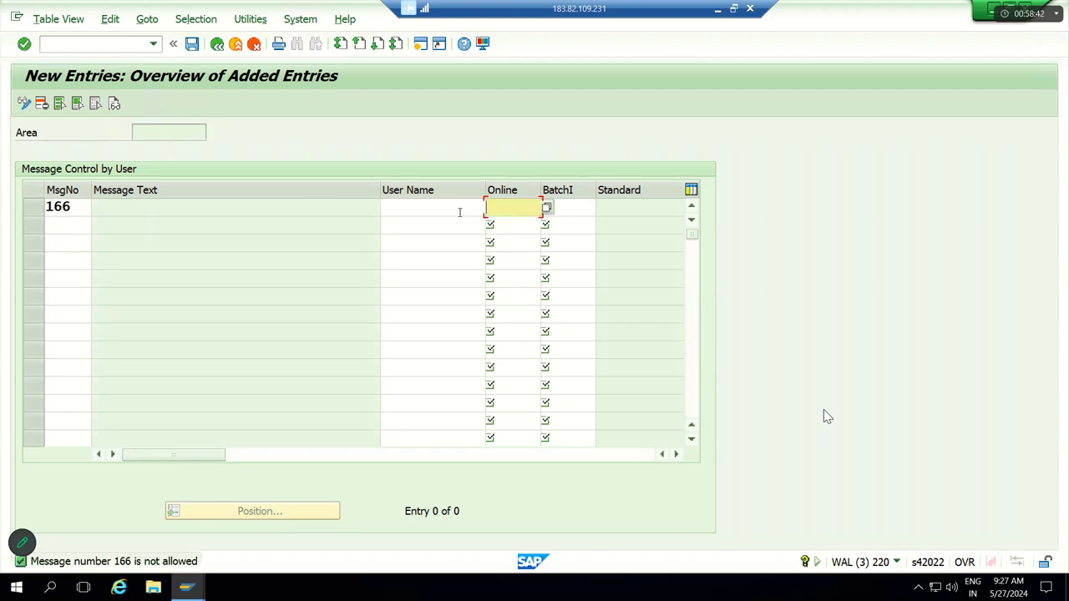
type("X")
key("Tab")
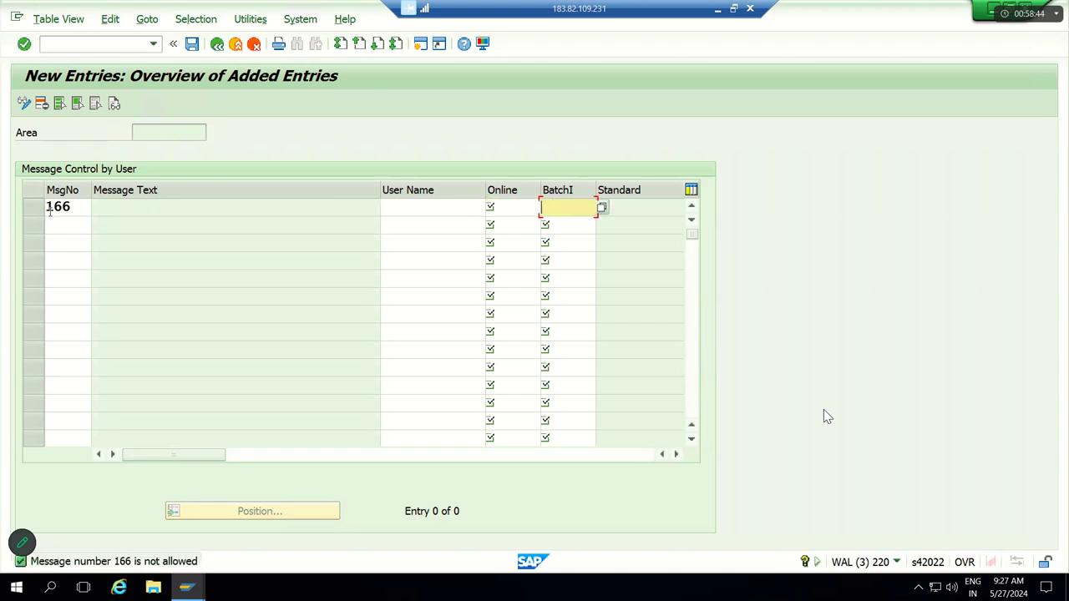
left_click(82, 205)
key("F1")
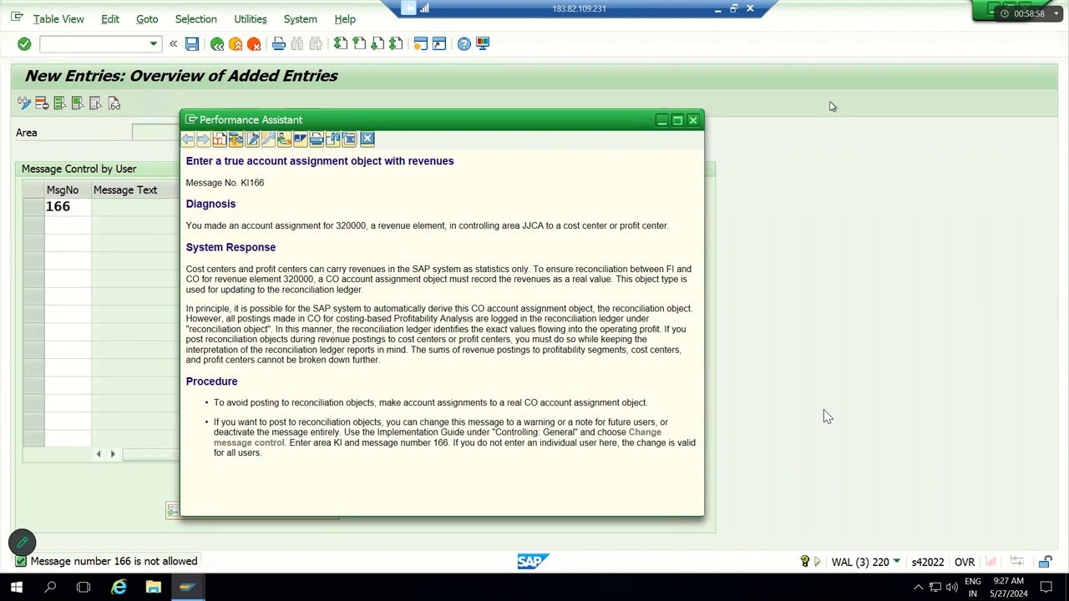
Step: Close the help, go back to SAP Easy Access with /n, and enter transaction OBAE
left_click(694, 121)
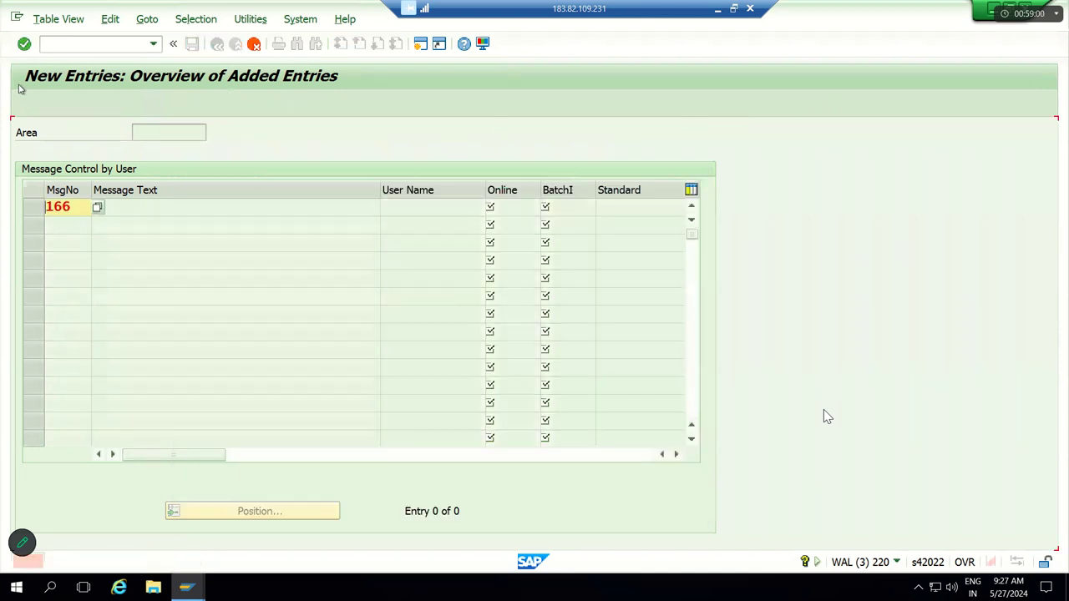
left_click(65, 45)
type("/n")
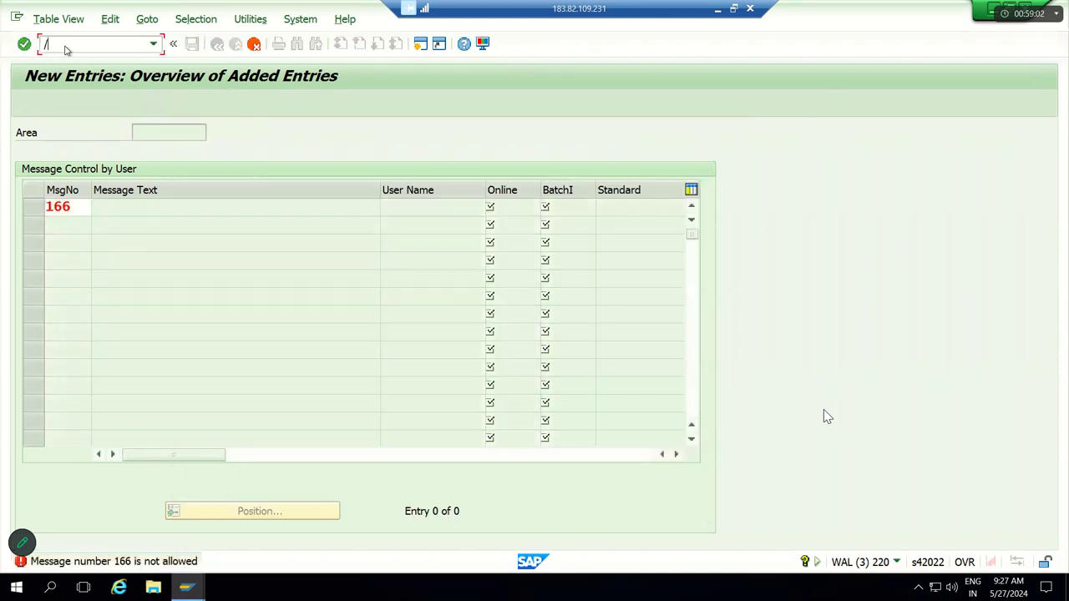
key("Return")
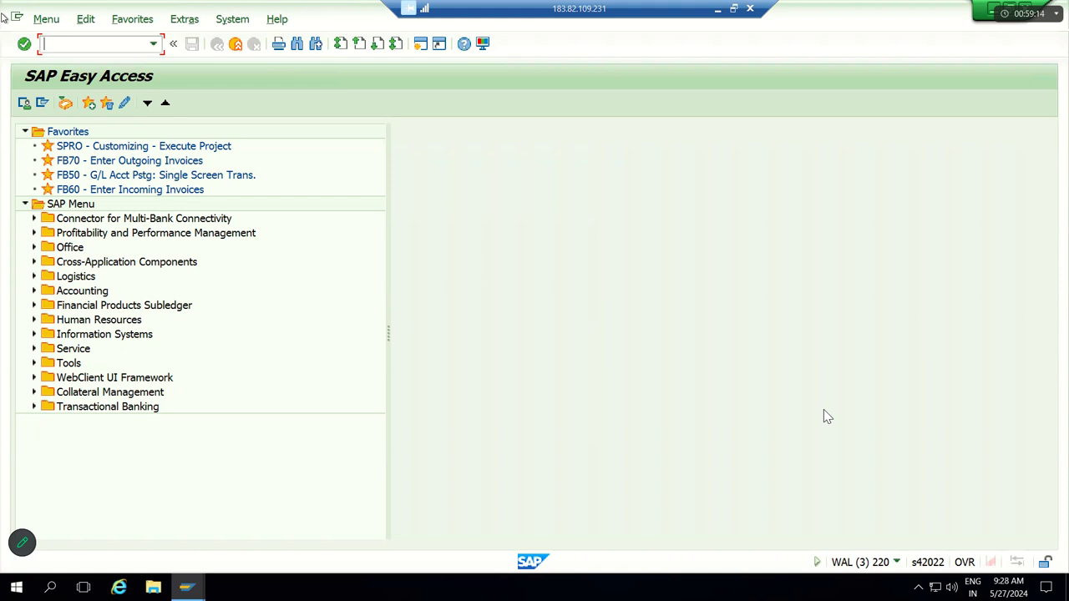
type("OB")
type("AE")
Step: Launch message control maintenance and browse the Application Area list
key("Return")
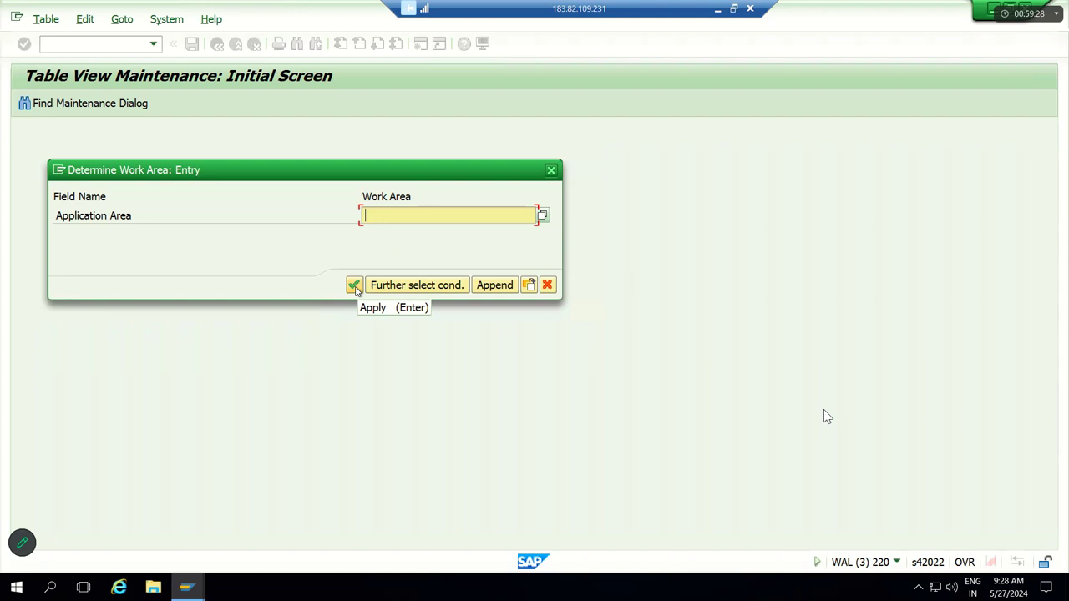
left_click(542, 216)
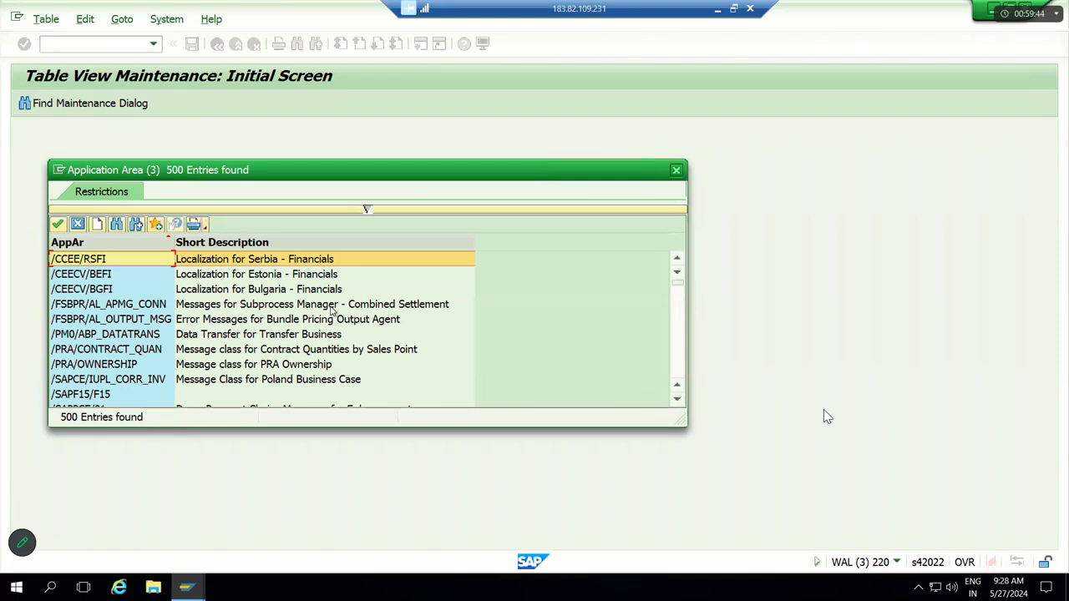
scroll(331, 309, "down", 3)
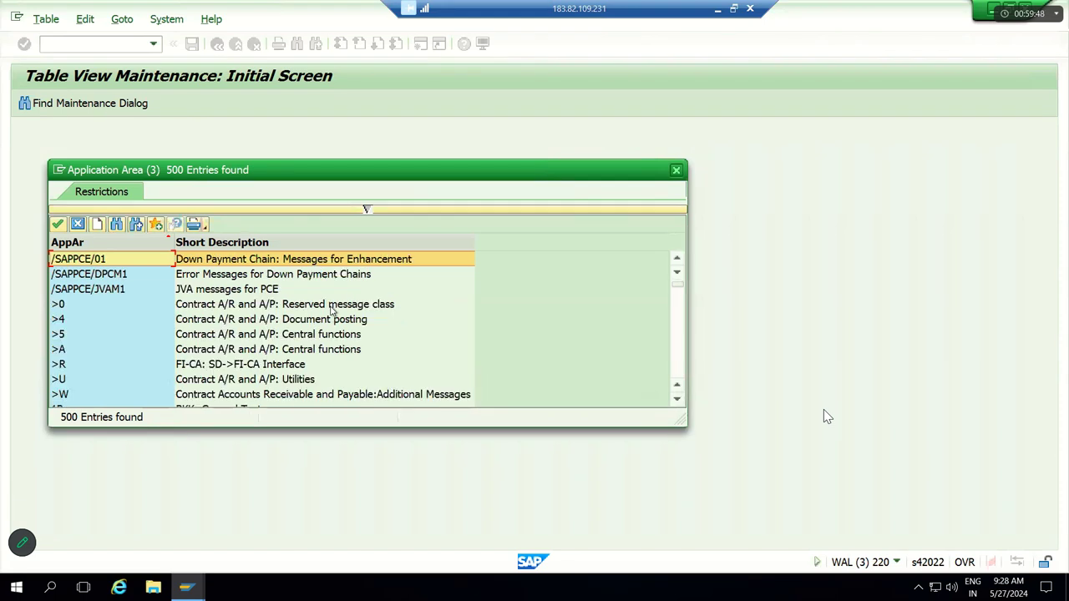
scroll(332, 309, "down", 3)
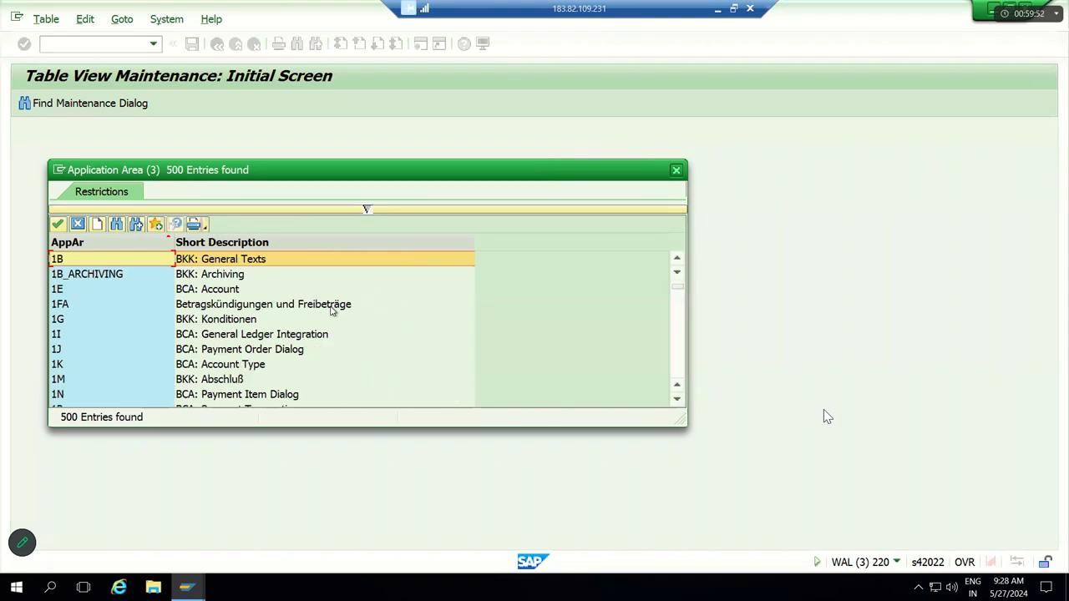
Step: Open the G/L document error's help and read its technical details: message KI 166
key("alt+Tab")
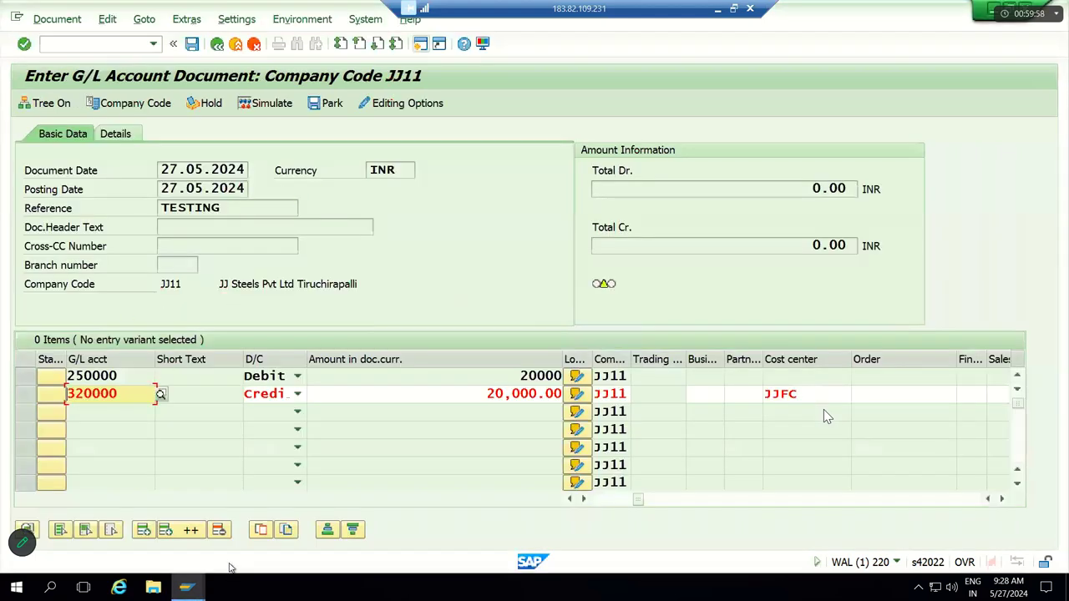
key("Return")
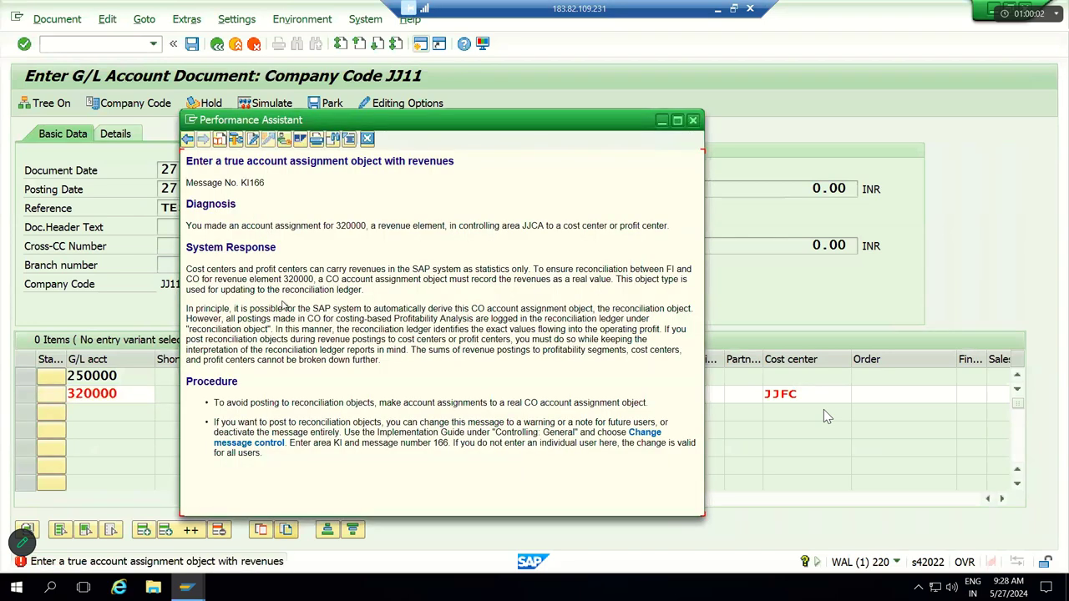
left_click(236, 139)
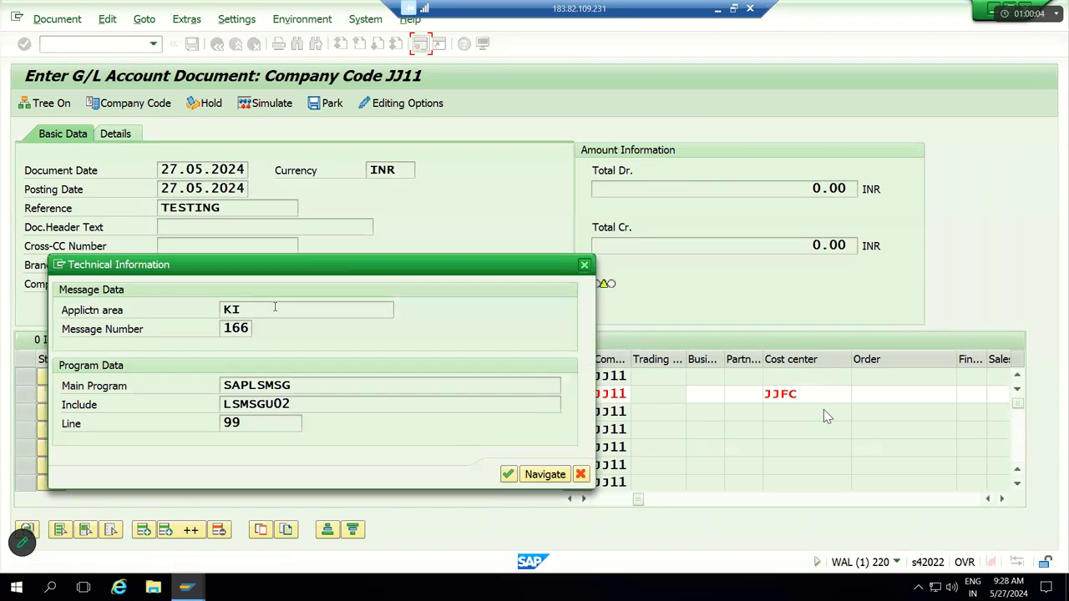
key("alt+Tab")
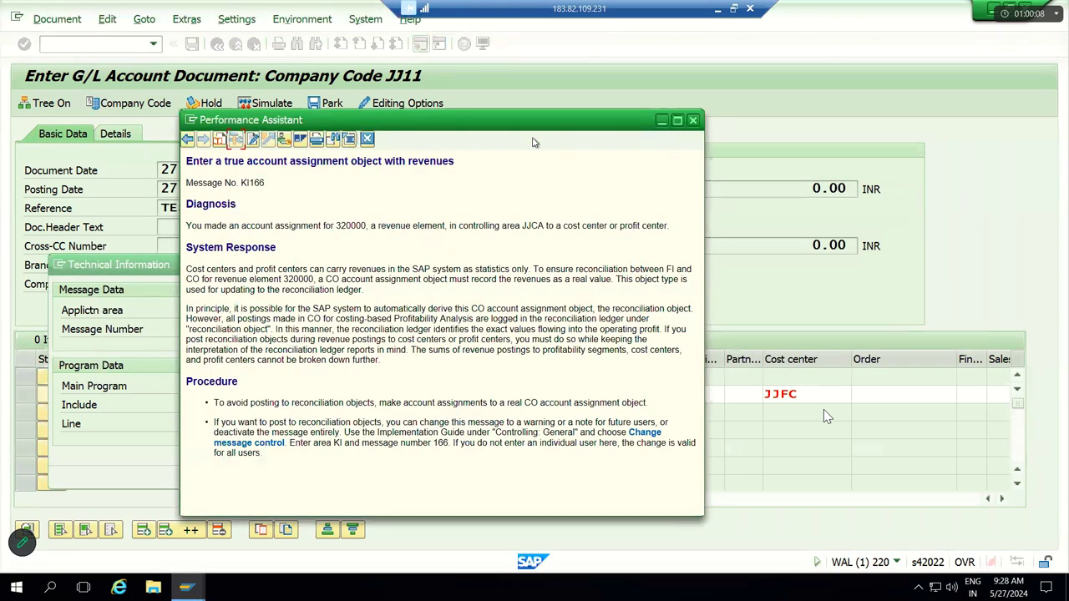
key("alt+Tab")
key("Tab")
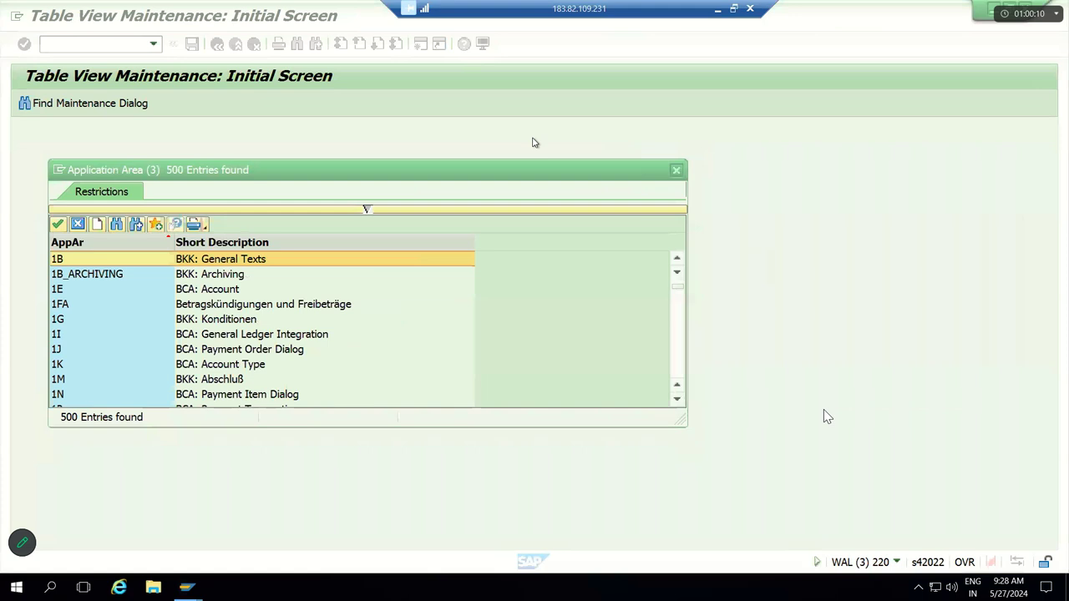
key("alt+Tab")
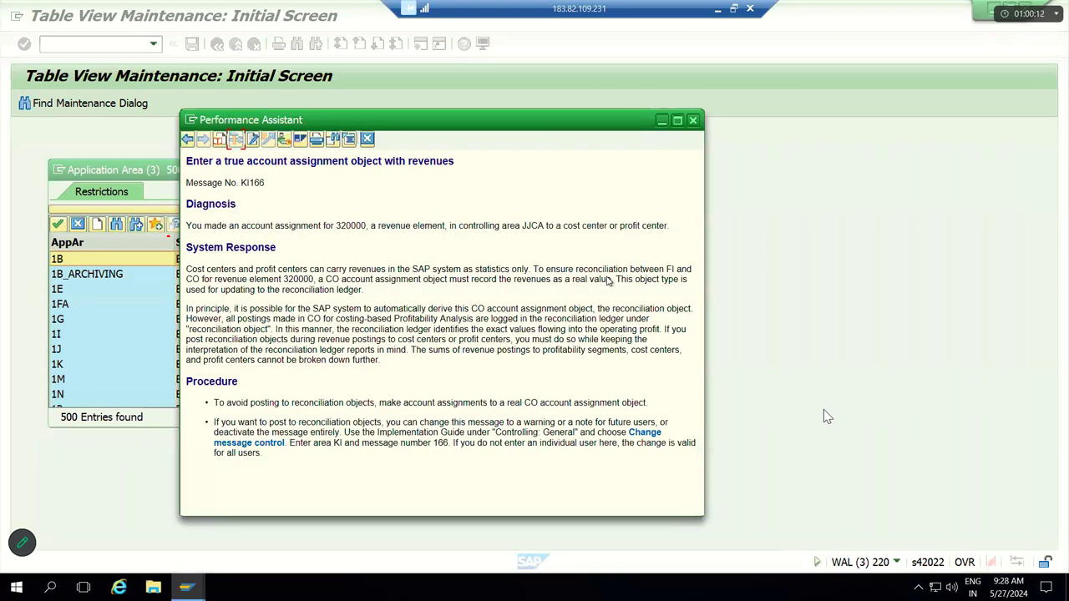
key("alt+Tab")
key("Tab")
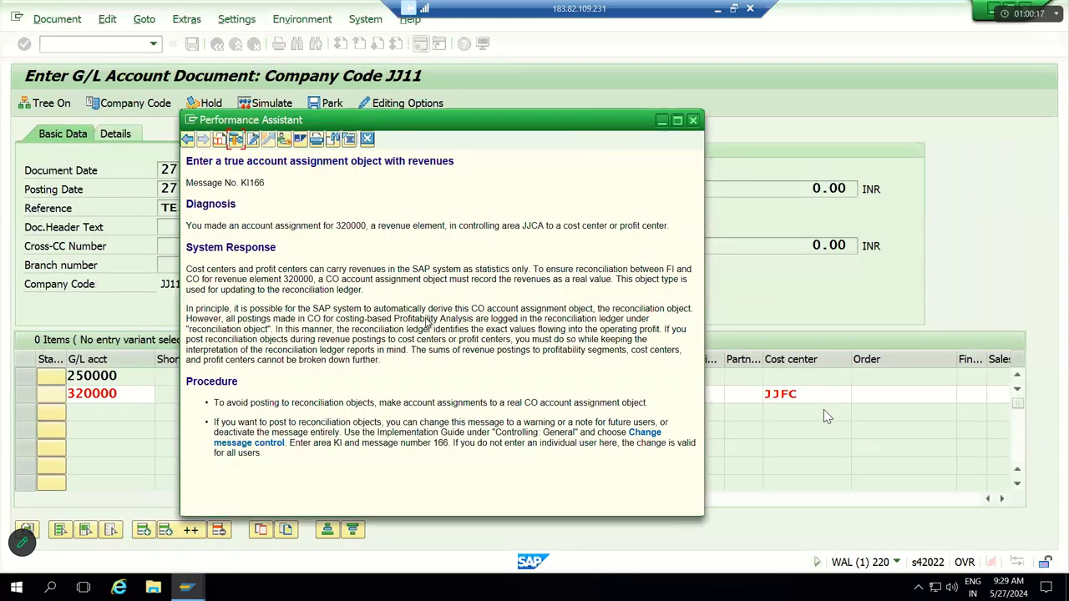
Step: Close the help and the Application Area list, leaving the work-area field empty
key("Escape")
key("alt+Tab")
key("Tab")
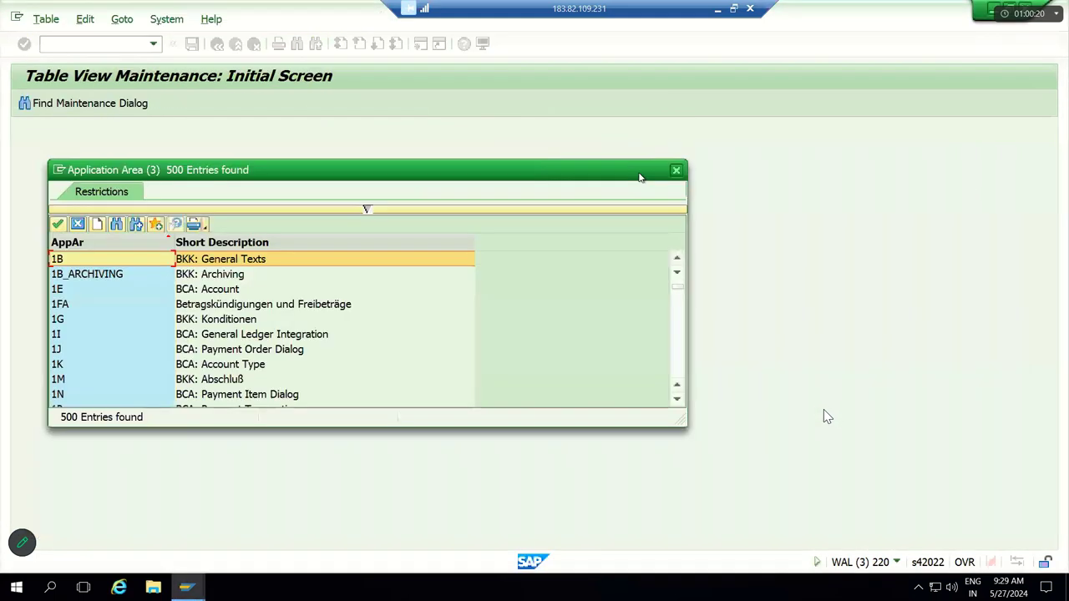
key("Escape")
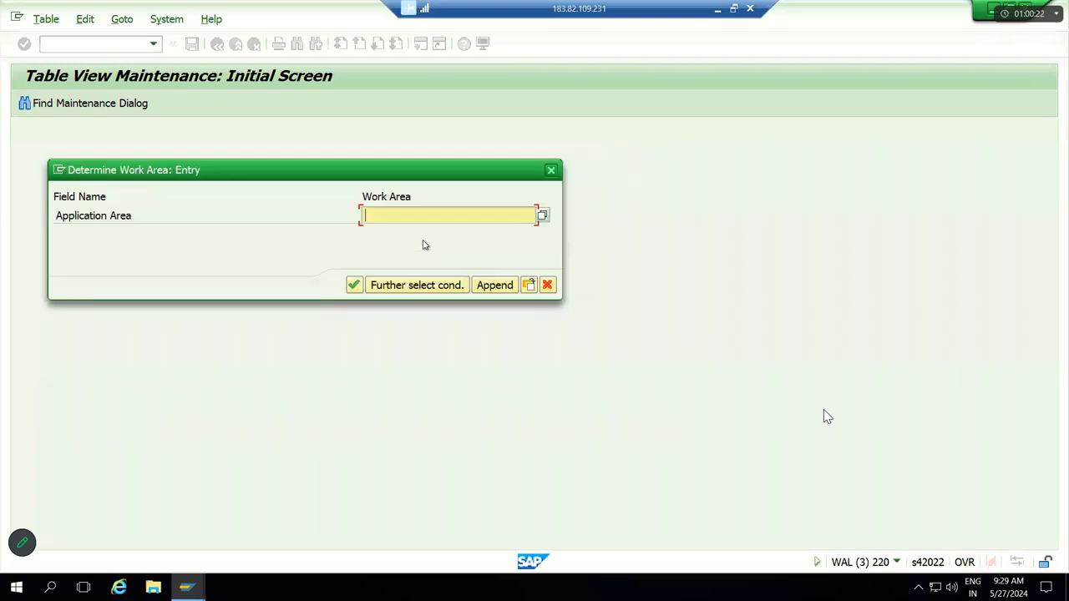
Step: Open message control for work area KI and add a new row for message 166
type("KI")
key("Return")
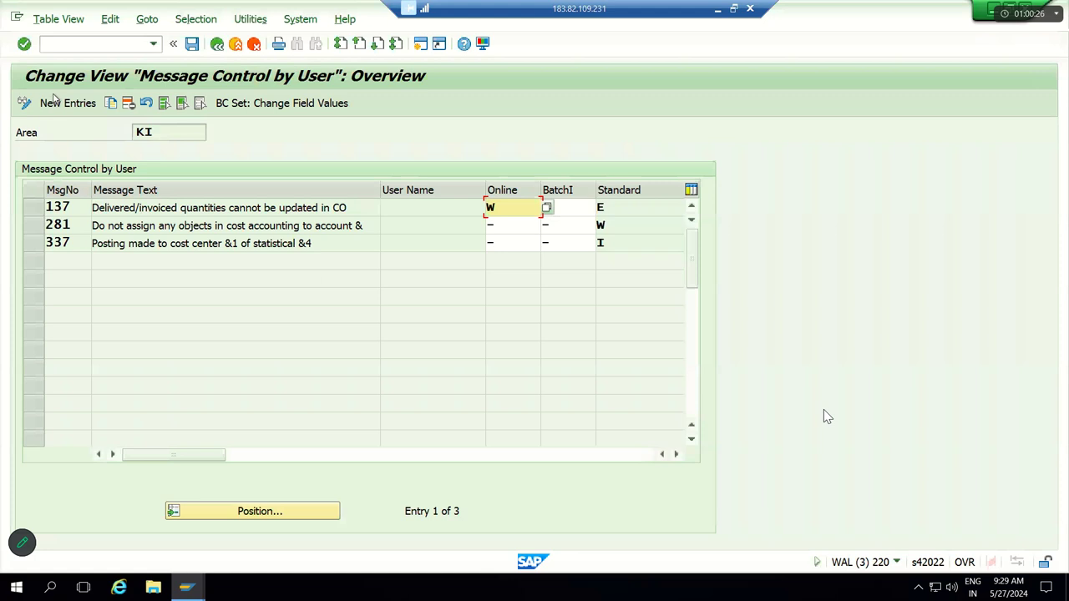
left_click(57, 102)
left_click(62, 101)
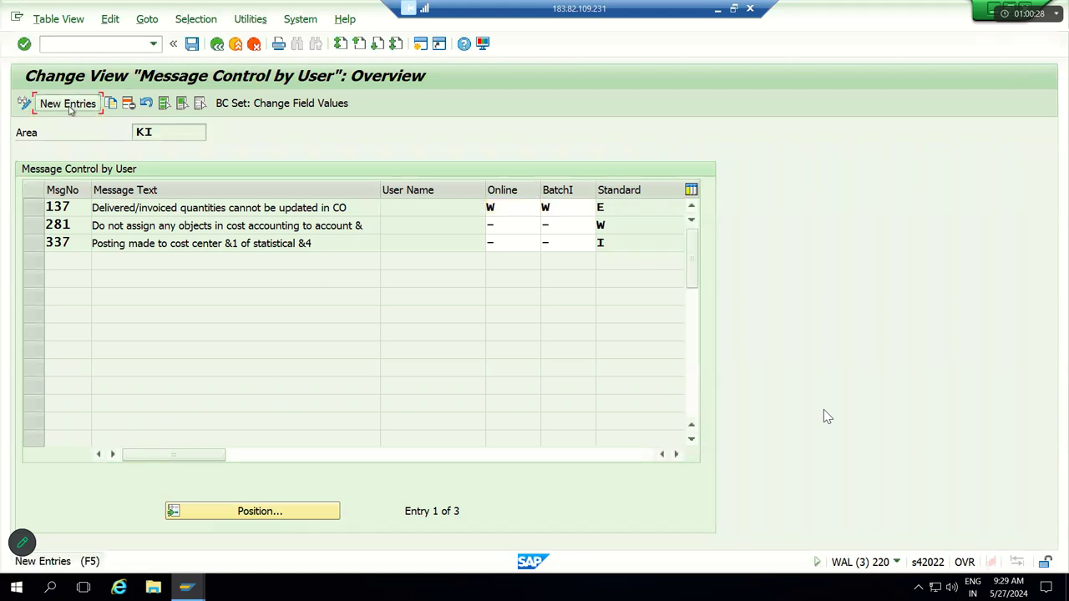
type("166")
key("Tab")
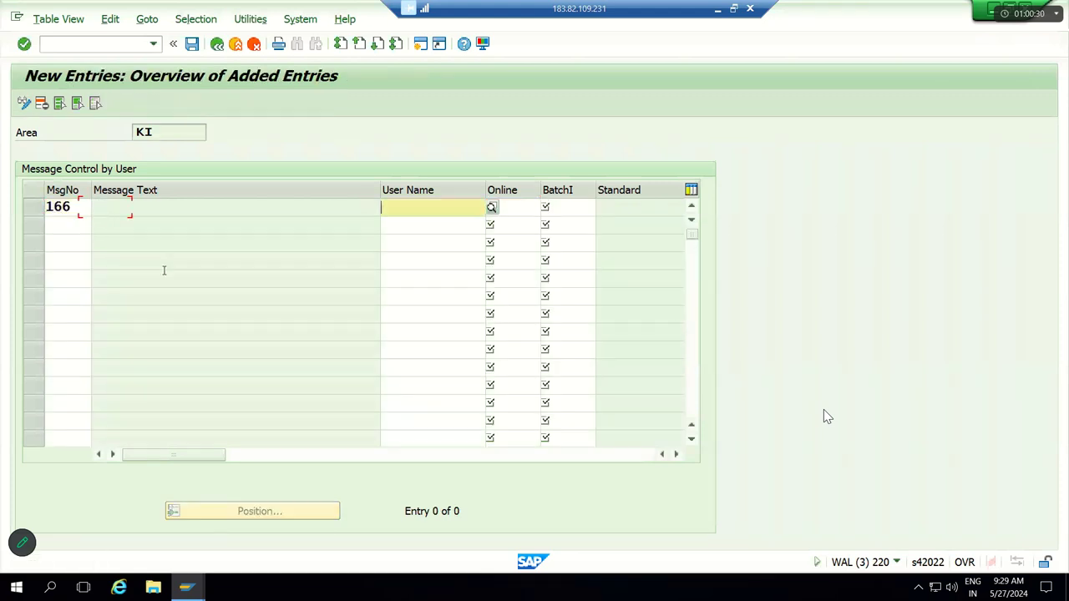
key("Tab")
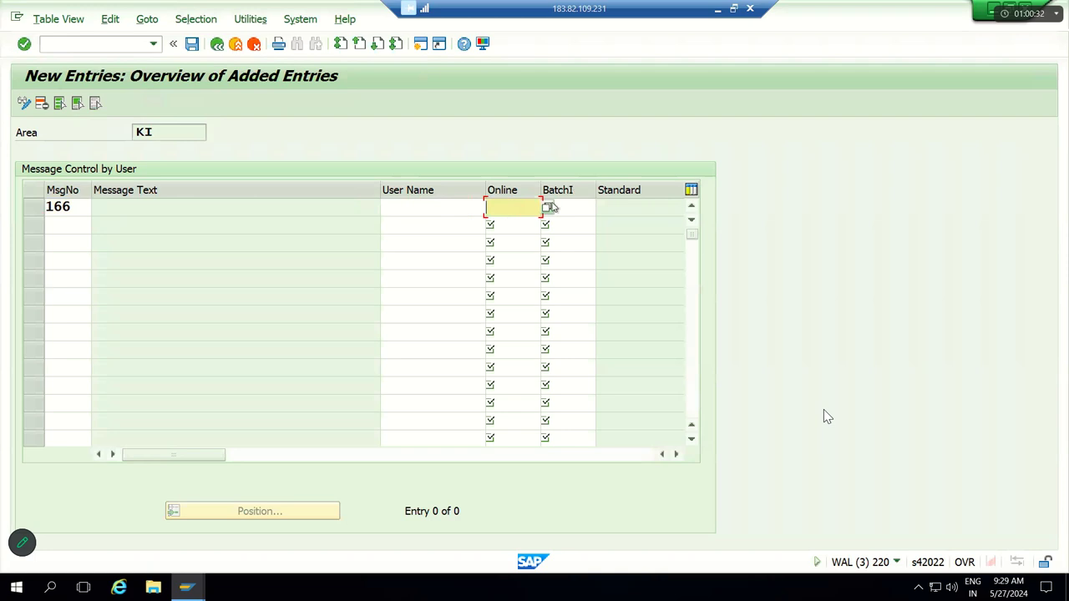
Step: Set Online and Batch input to W (Warning), then save under a customizing request
key("F4")
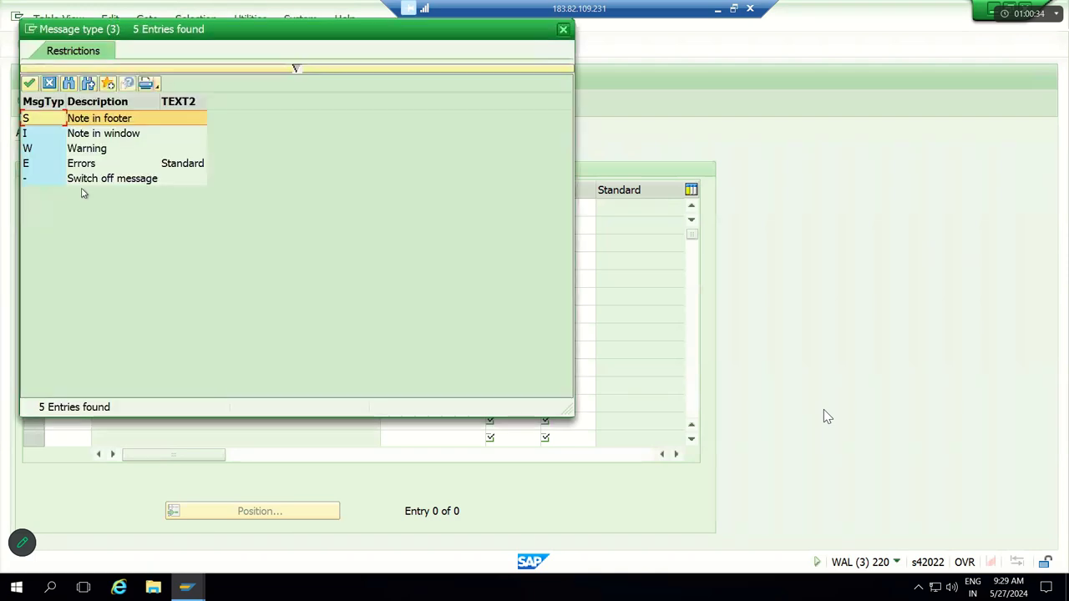
double_click(98, 150)
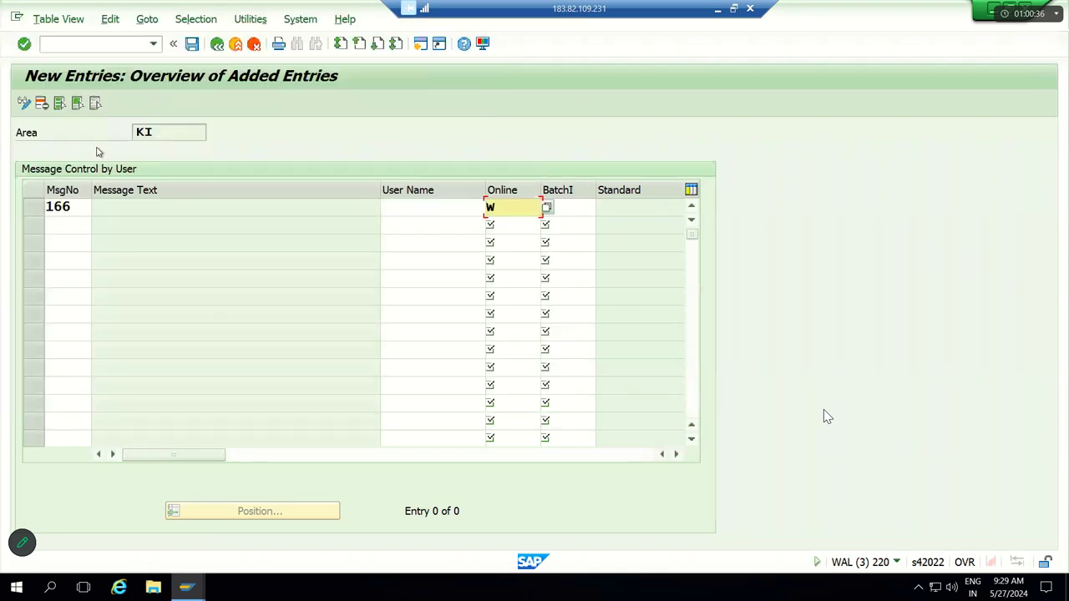
key("Tab")
left_click(602, 207)
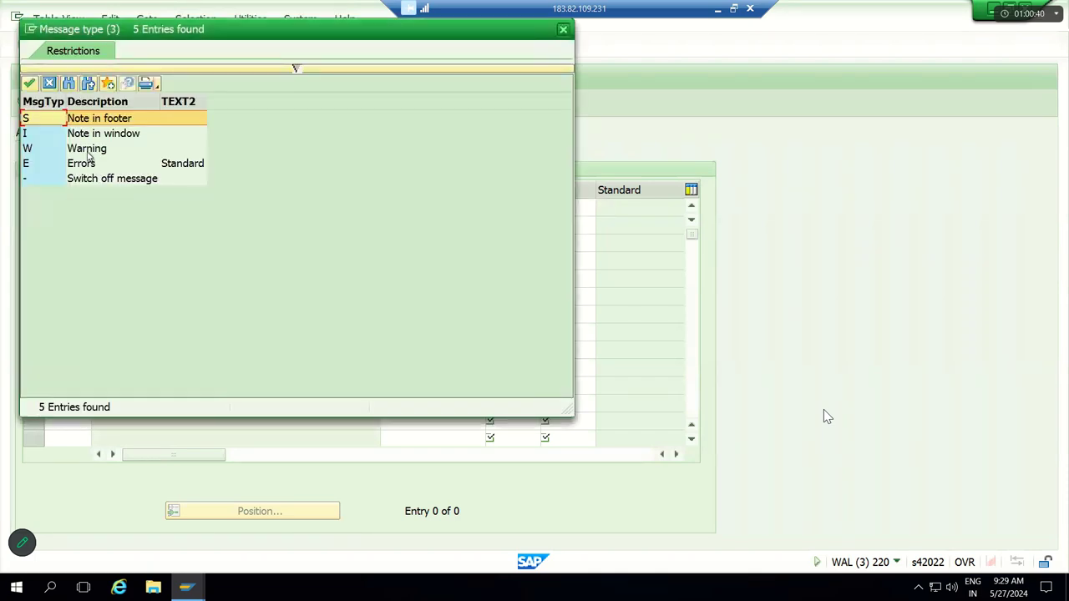
double_click(88, 152)
key("Return")
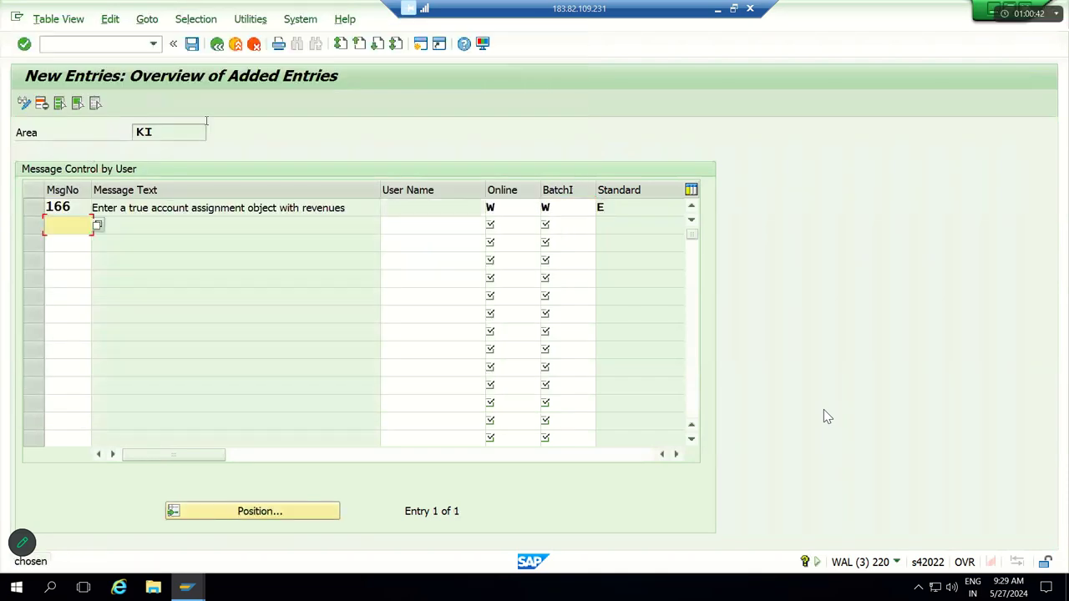
left_click(193, 44)
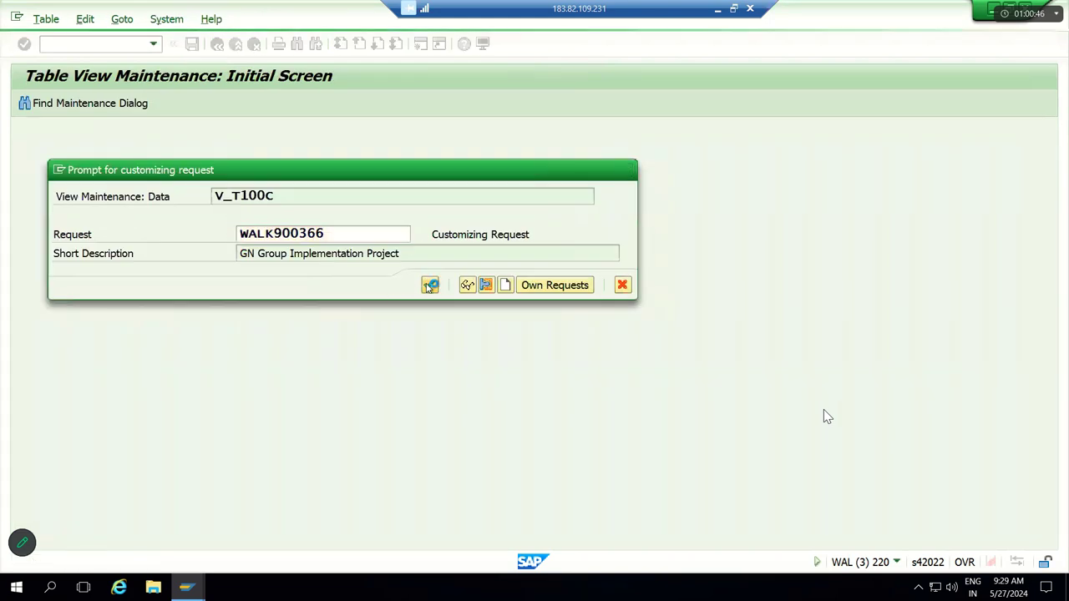
left_click(429, 284)
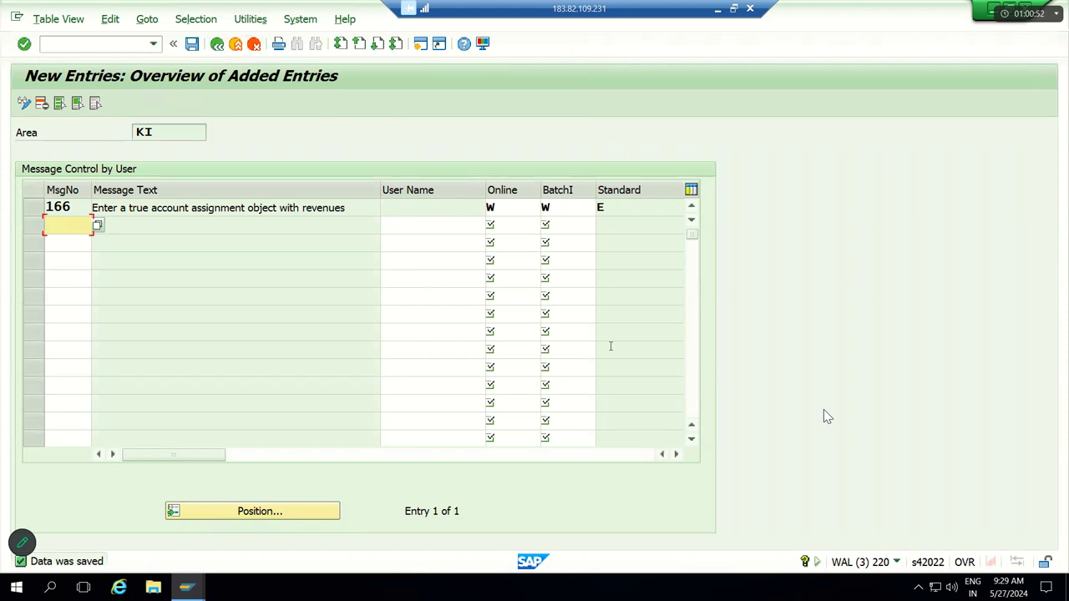
Step: Return to Easy Access and rerun OBA5 for area KI to confirm row 166 is listed
left_click(154, 46)
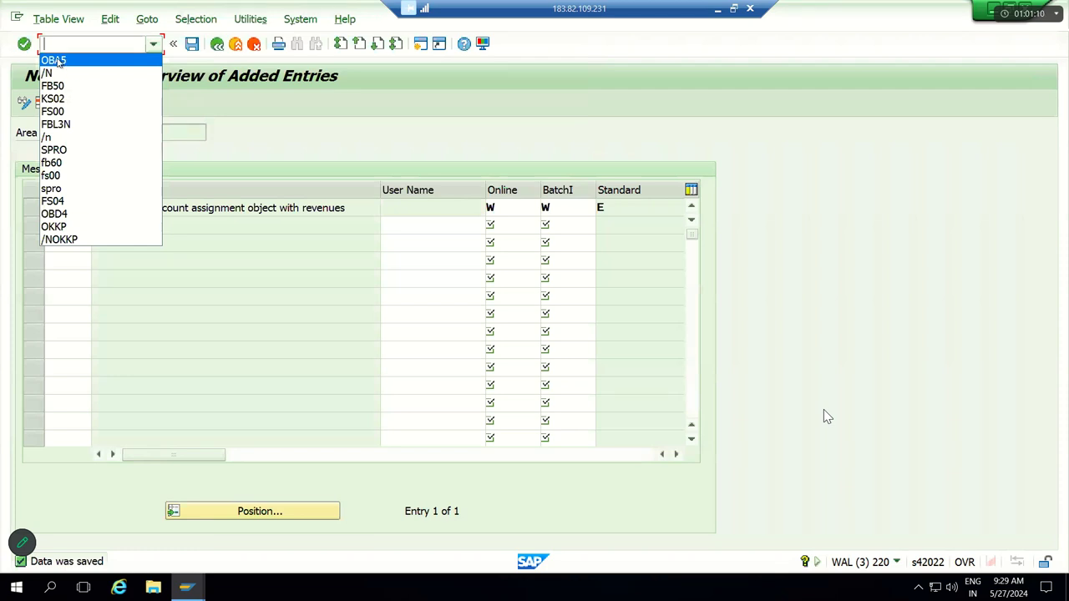
left_click(63, 60)
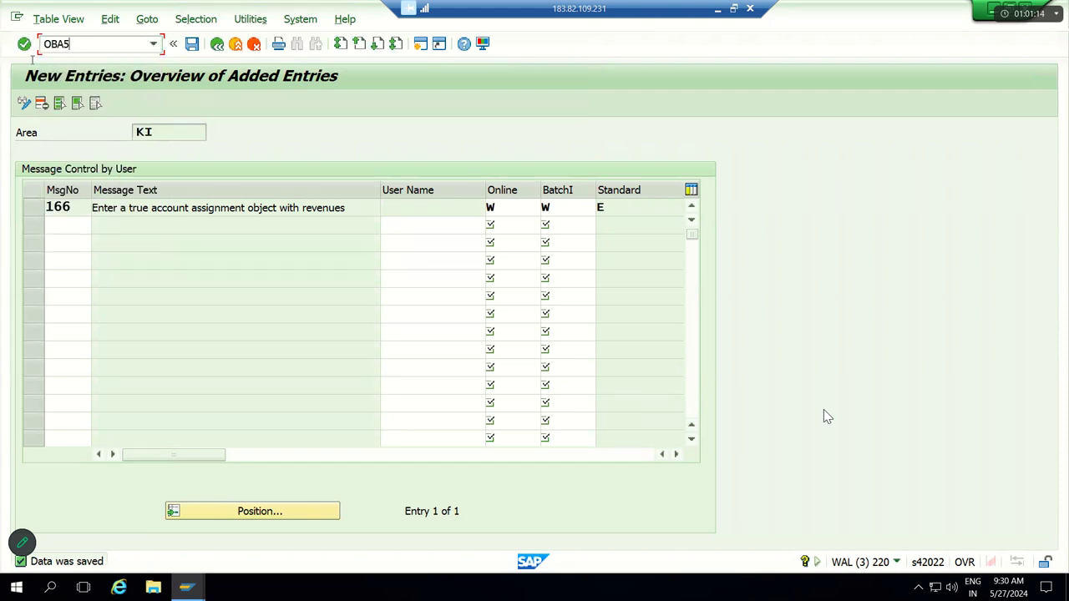
left_click(217, 44)
left_click(216, 44)
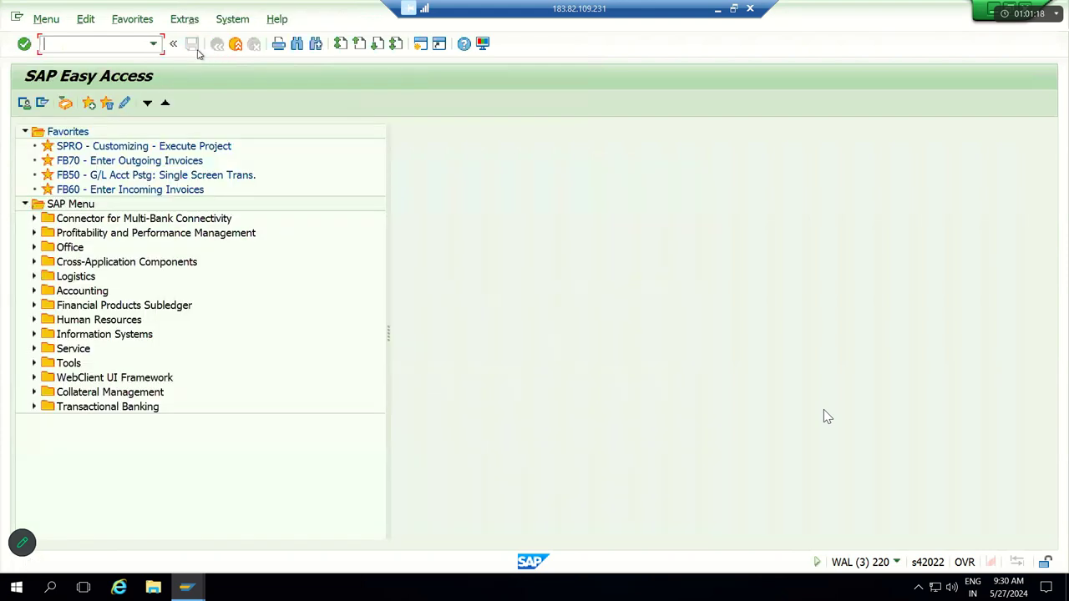
left_click(153, 43)
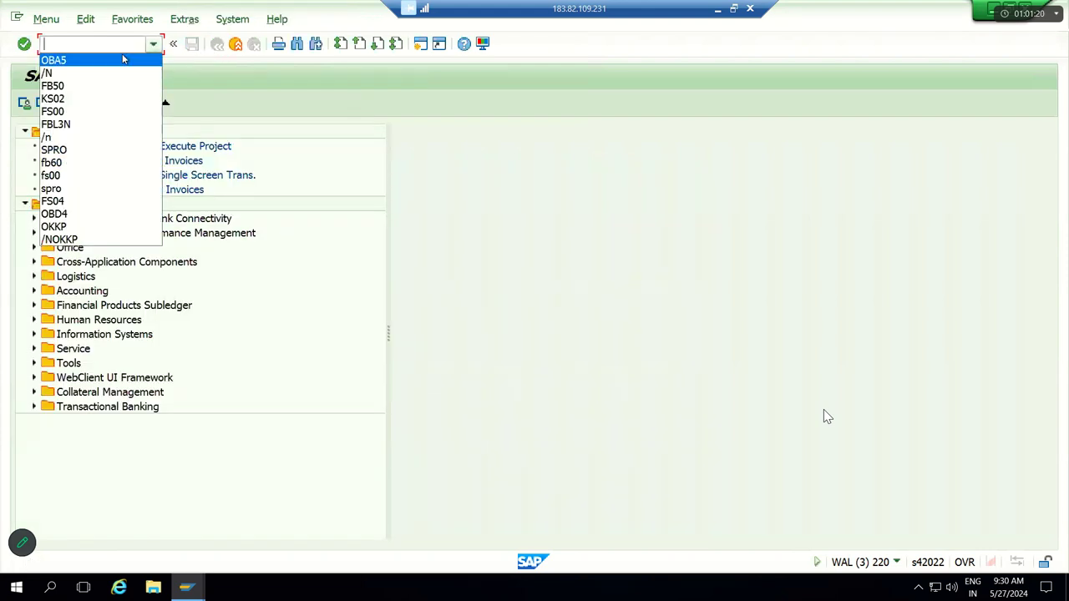
left_click(123, 60)
key("Return")
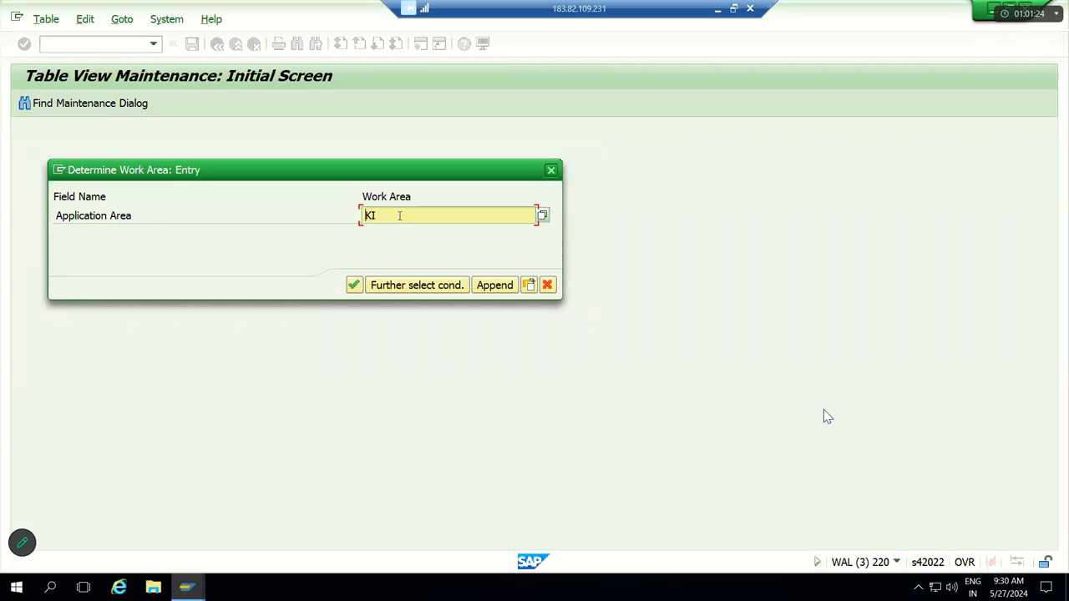
key("Return")
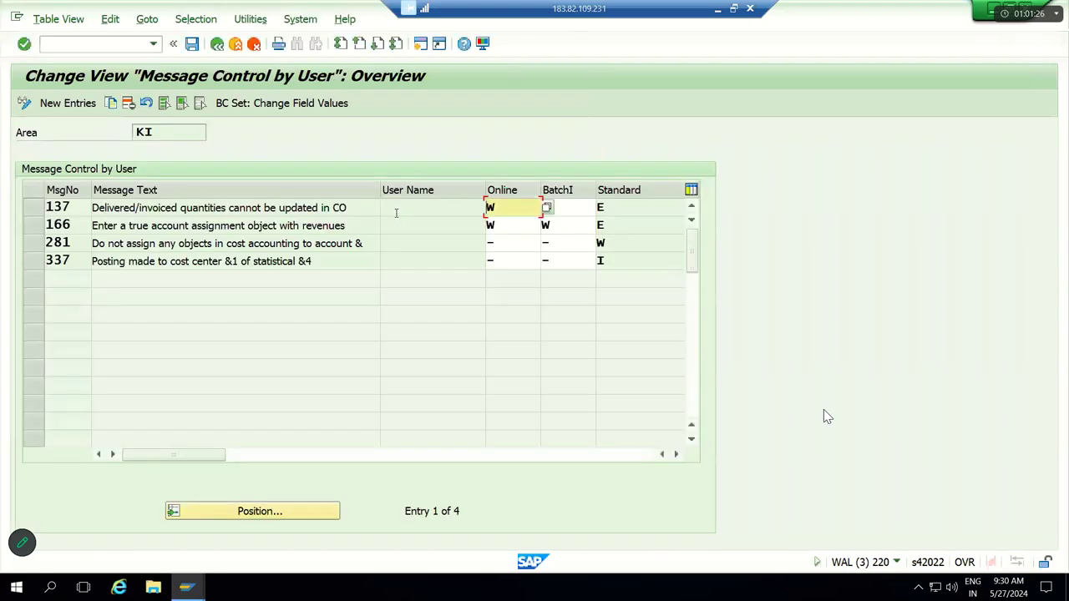
Step: Go back and run OBA5 again, stopping at the work-area prompt filled with KI
left_click(217, 43)
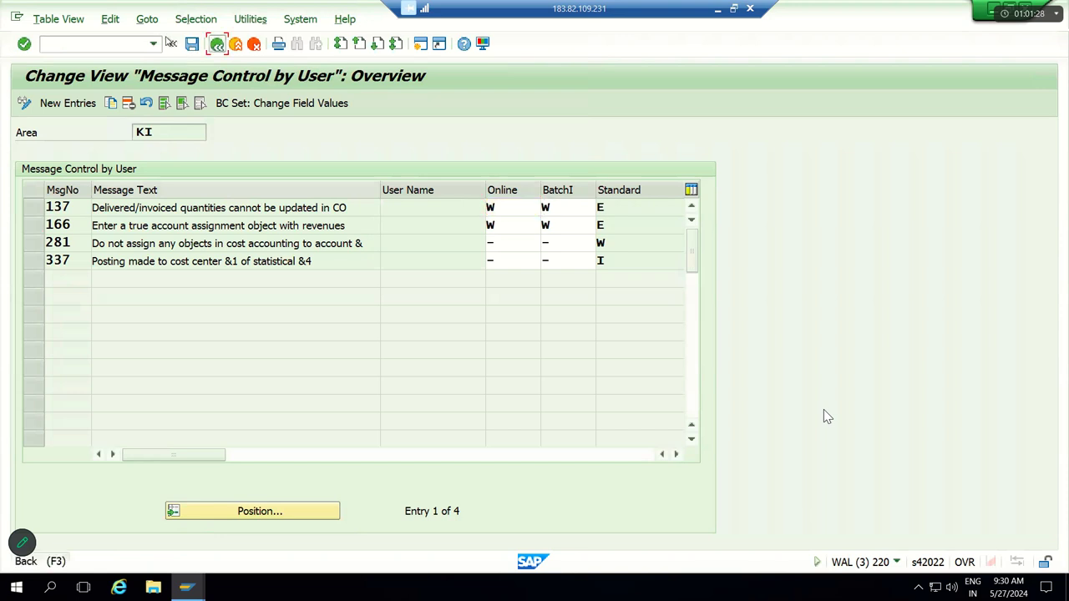
left_click(153, 44)
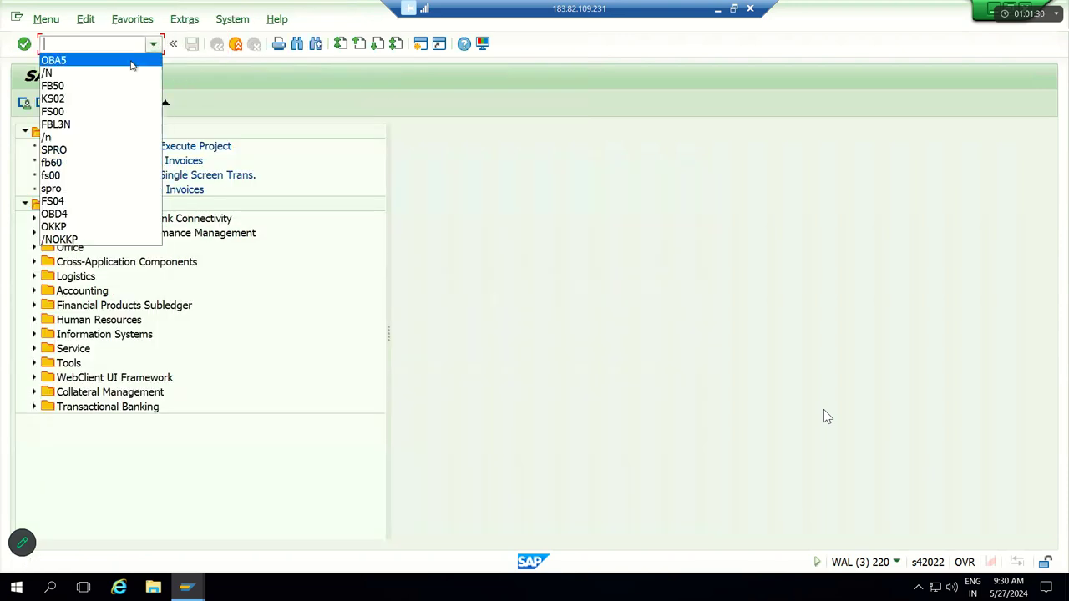
left_click(131, 62)
key("Return")
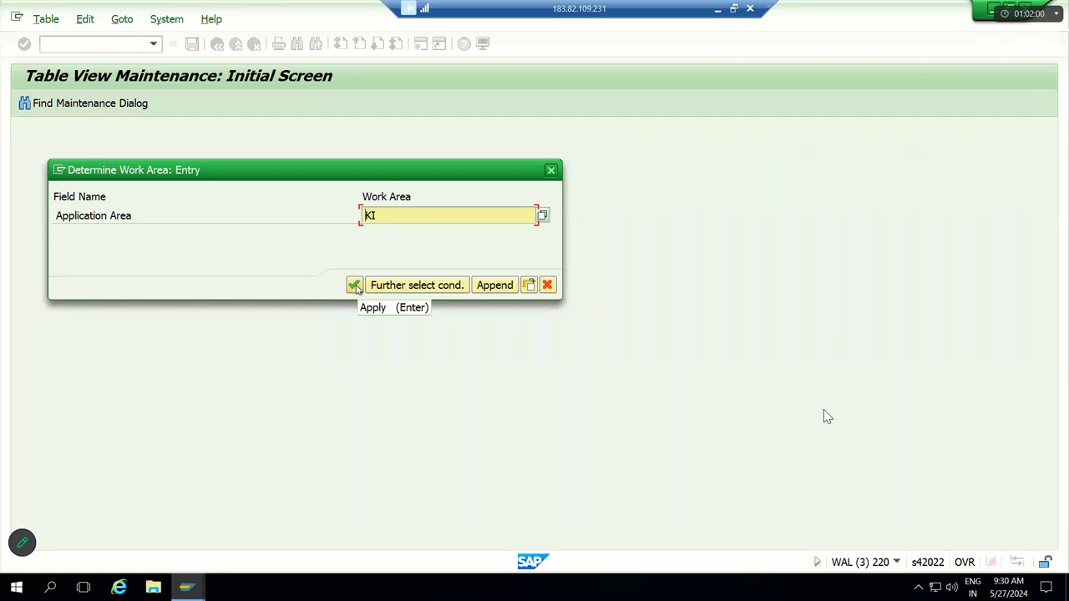
left_click(354, 285)
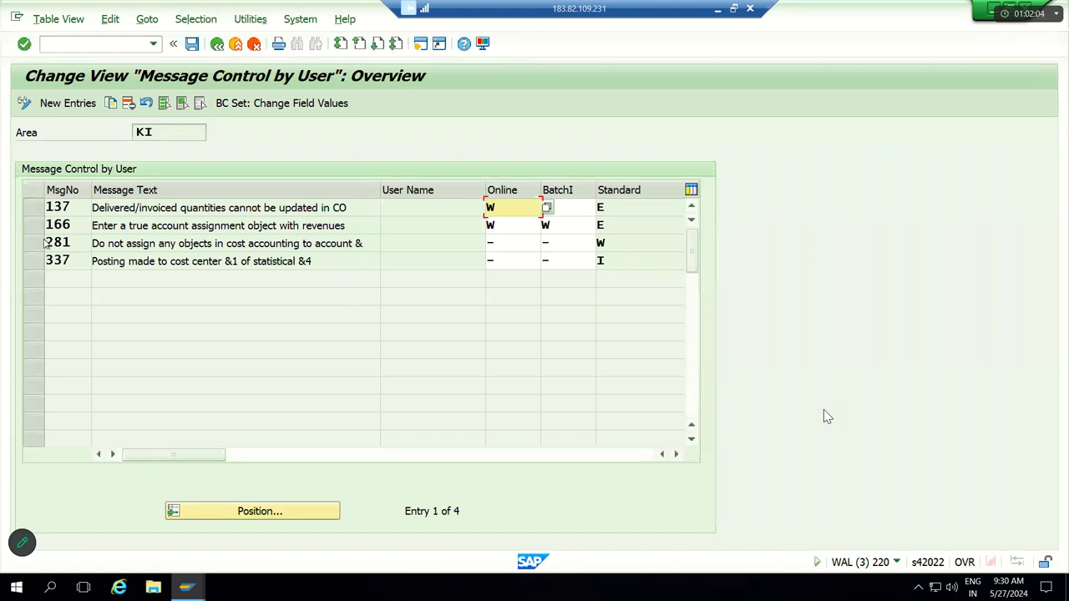
left_click(32, 226)
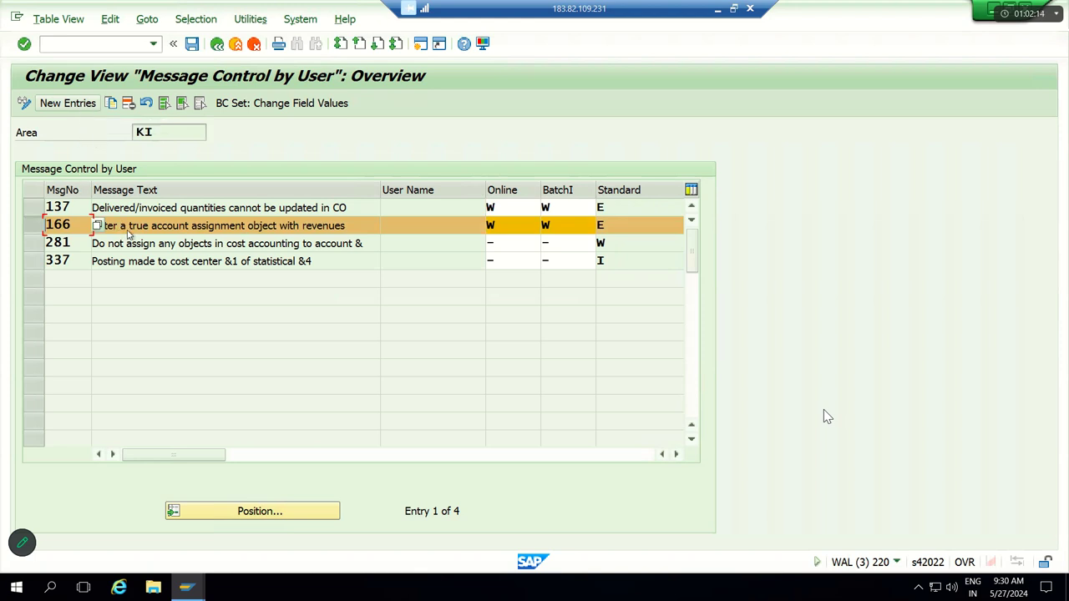
left_click(130, 225)
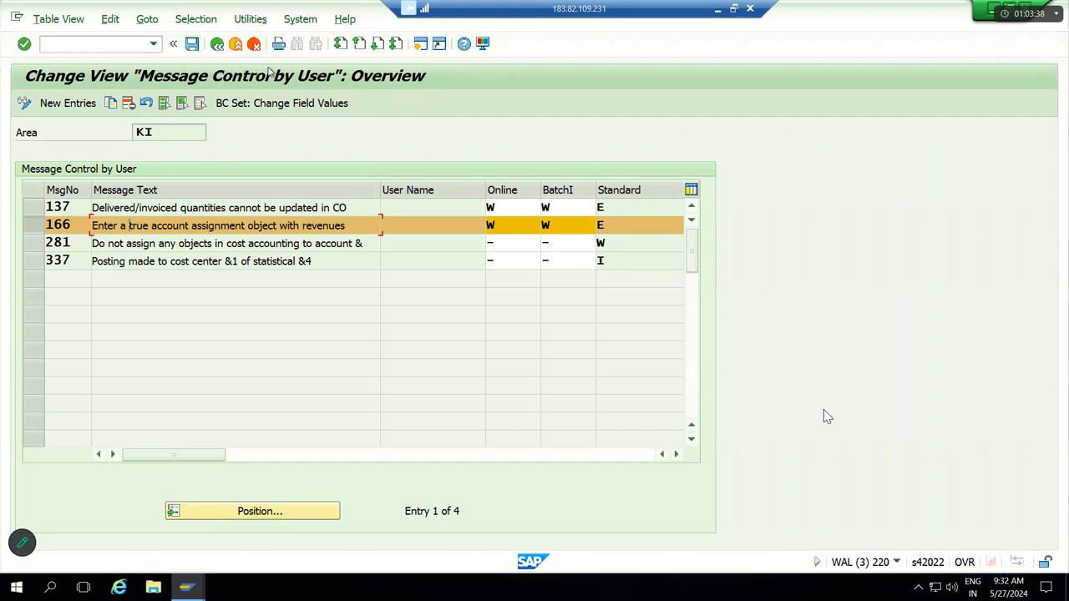
Step: Save the KI166 Warning setting and go back to SAP Easy Access
left_click(192, 44)
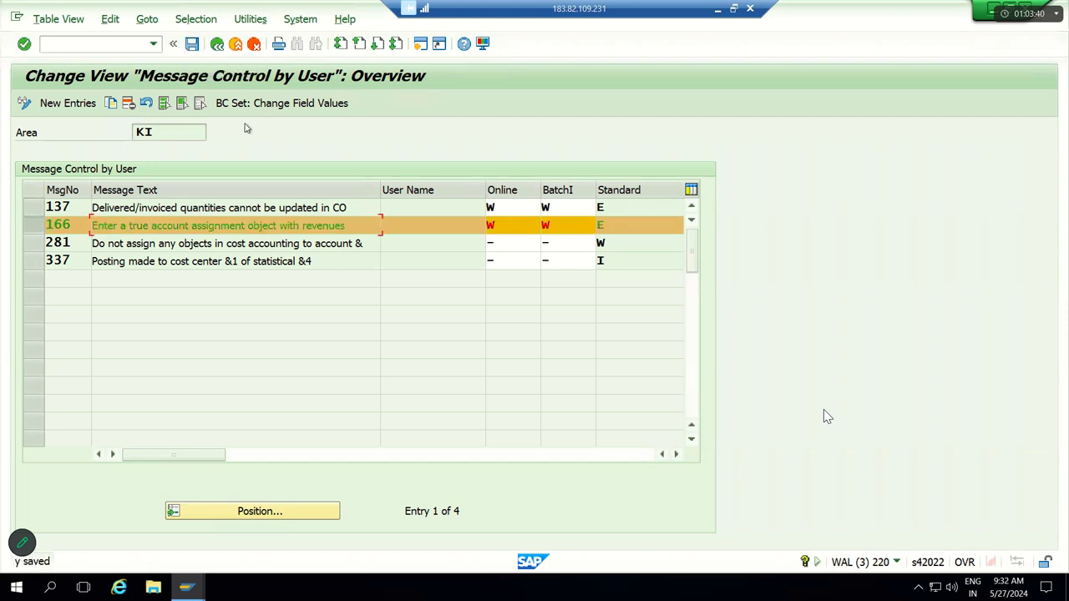
left_click(191, 43)
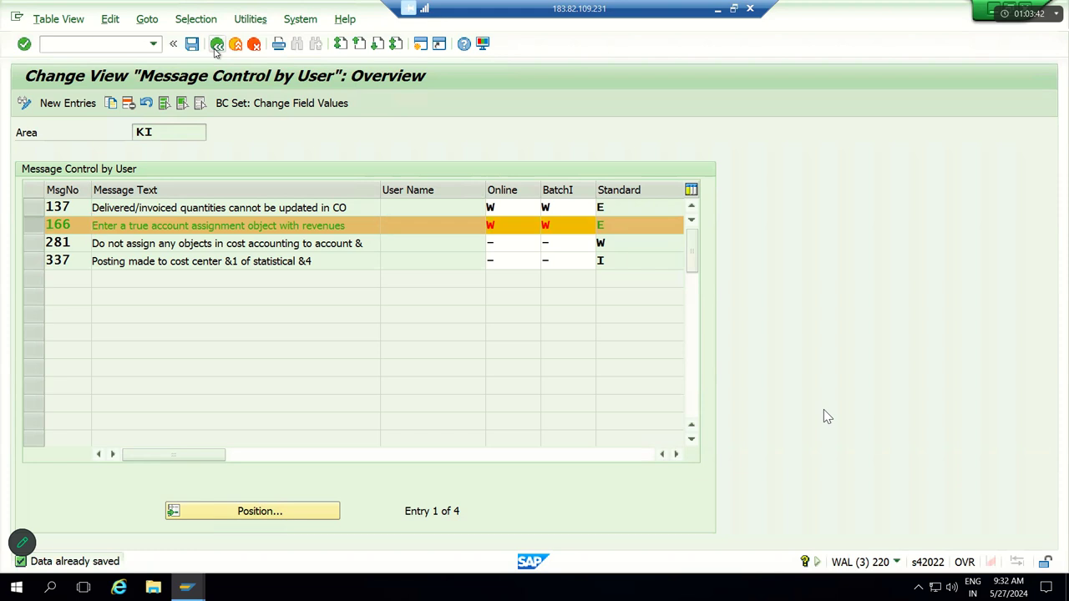
left_click(217, 45)
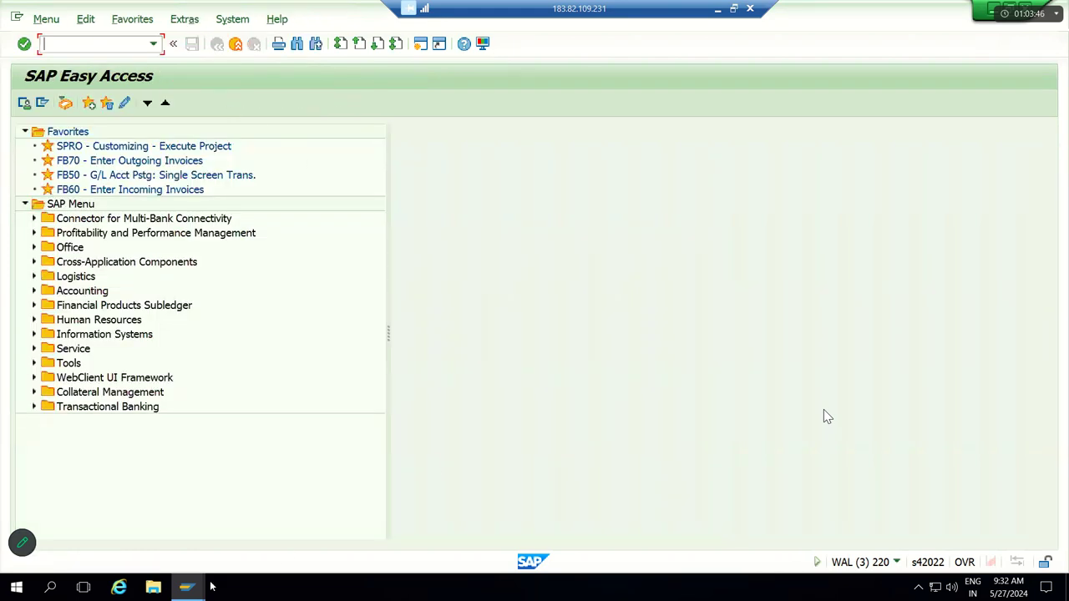
mouse_move(200, 587)
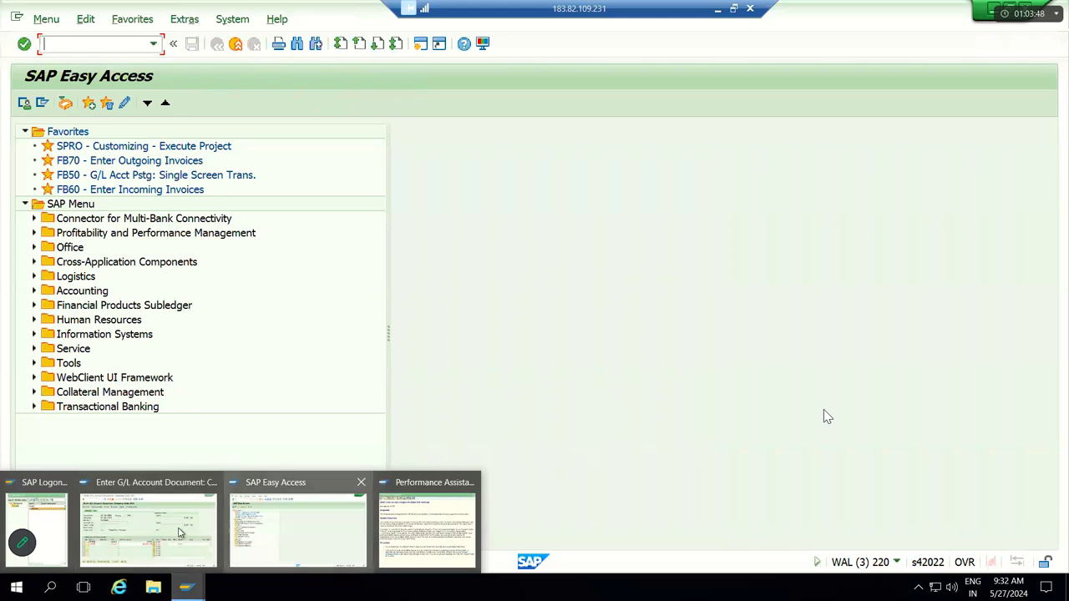
mouse_move(146, 526)
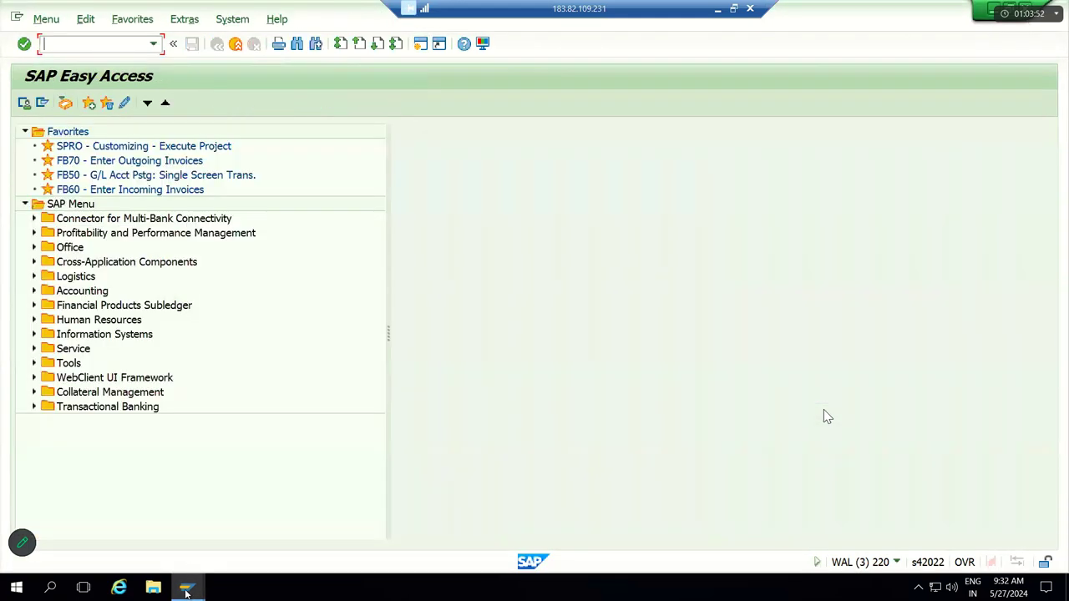
mouse_move(211, 551)
Step: Start FB50 with document date 27.05.2024 and reference Testing
type("FB50")
key("Return")
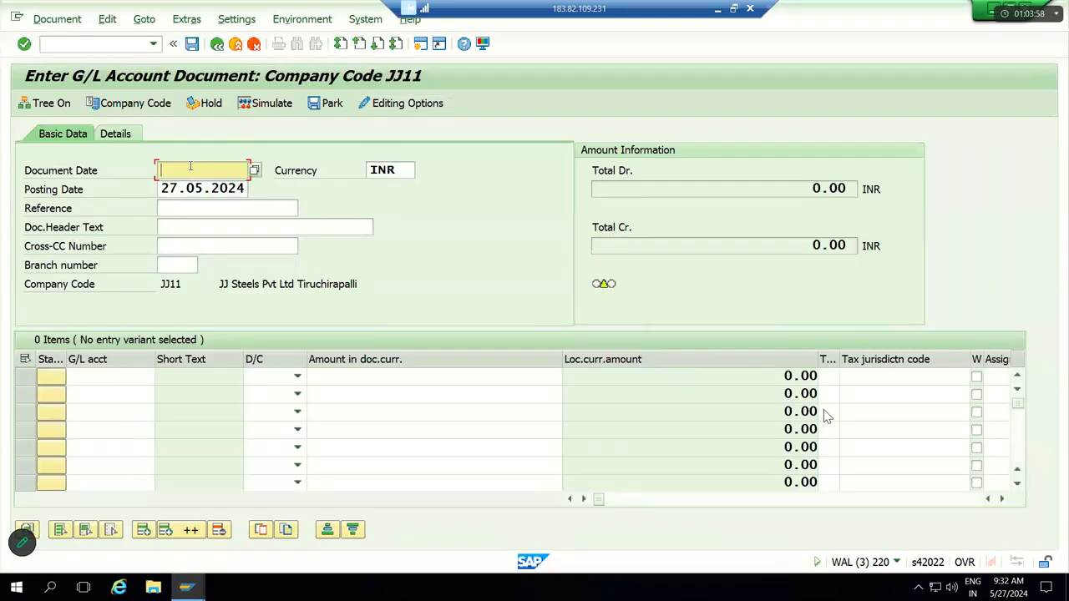
type("27.05.2024")
key("Tab")
key("Tab")
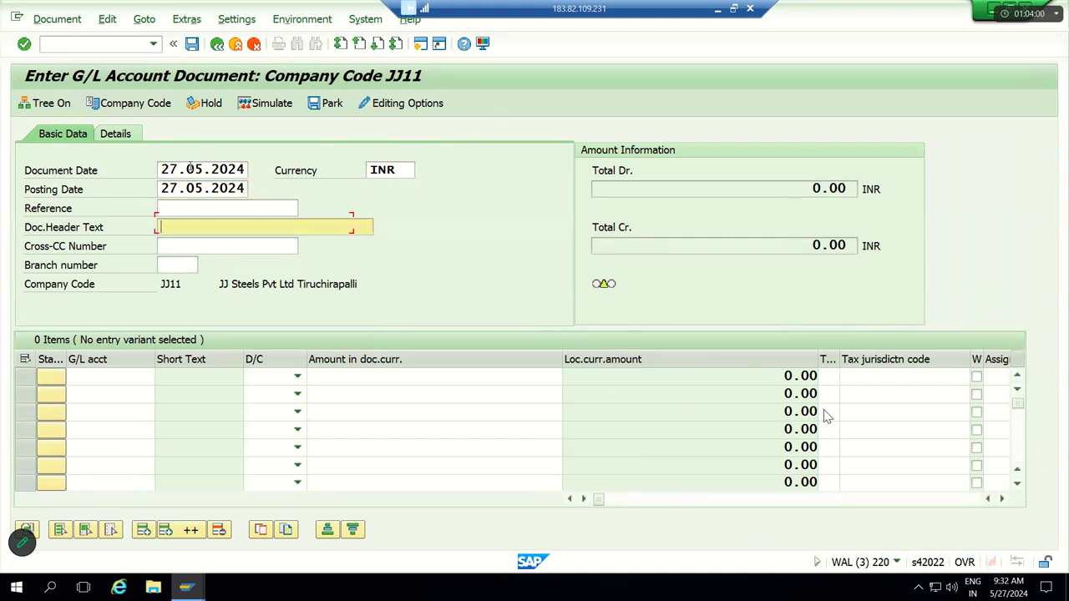
type("Testing")
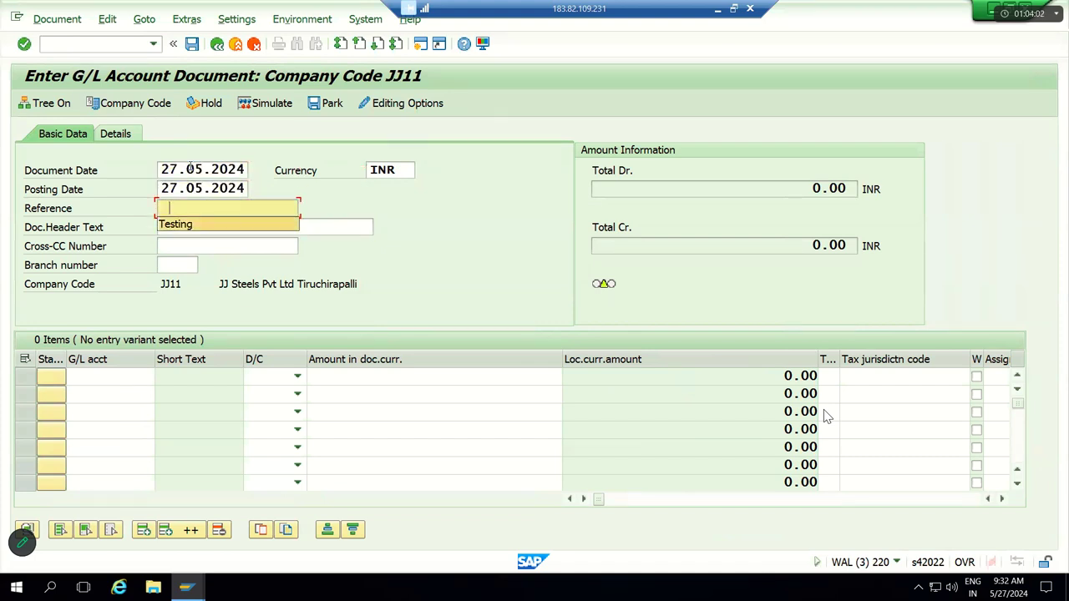
key("Tab")
Step: Set line 1 to debit account 250000 and line 2 to credit account 320000
left_click(297, 376)
left_click(276, 407)
left_click(276, 394)
left_click(275, 409)
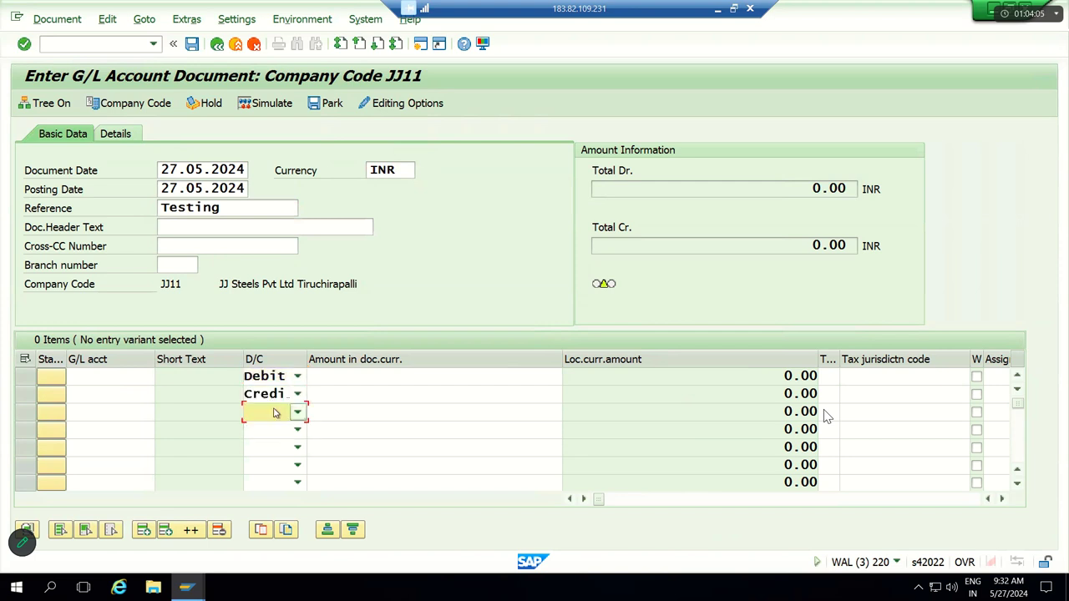
left_click(116, 376)
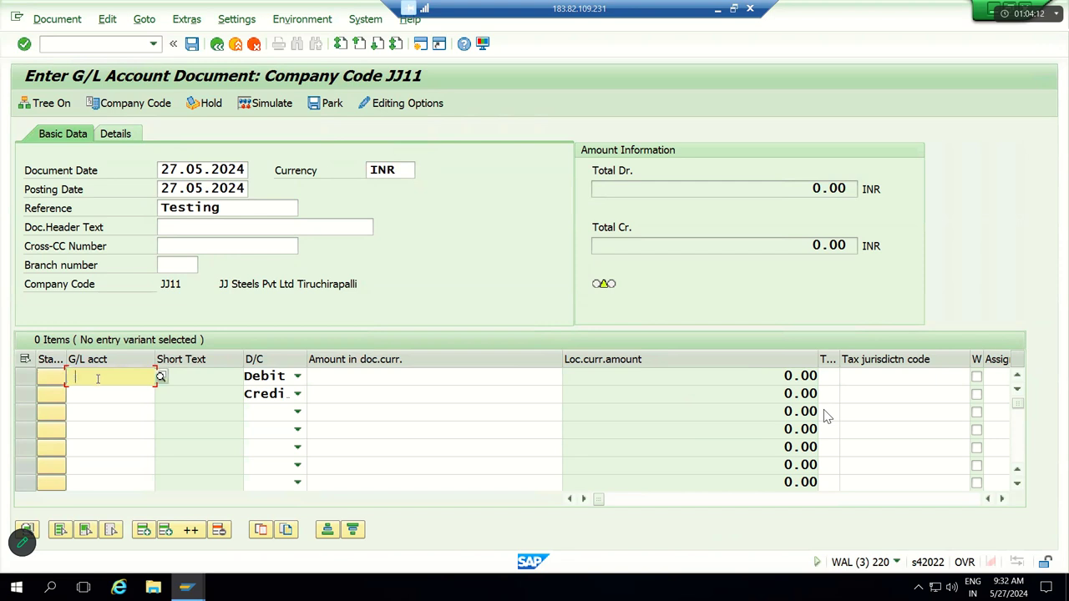
left_click(98, 379)
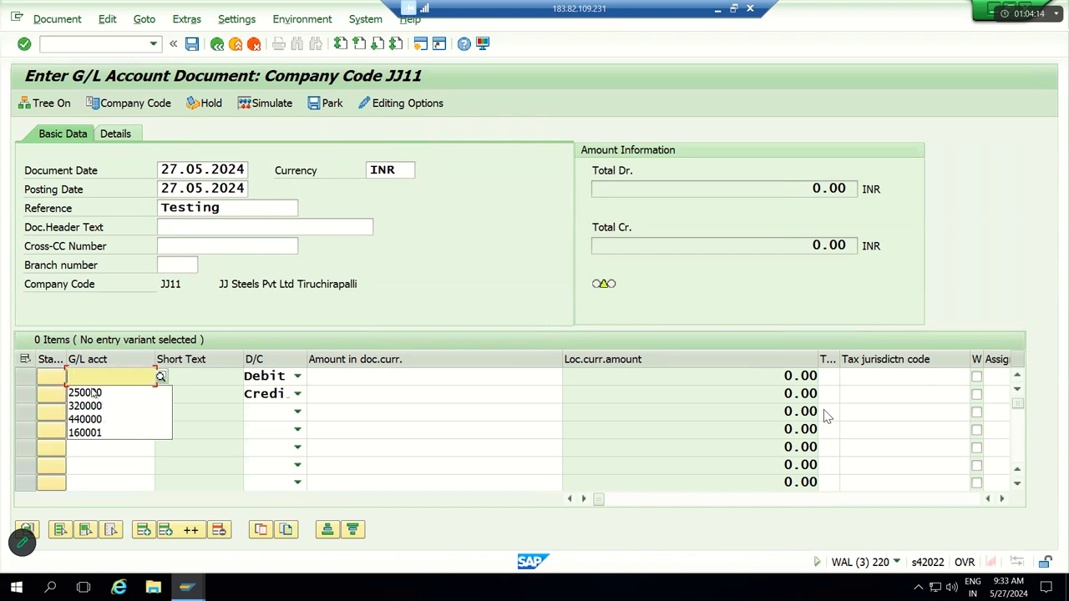
left_click(92, 391)
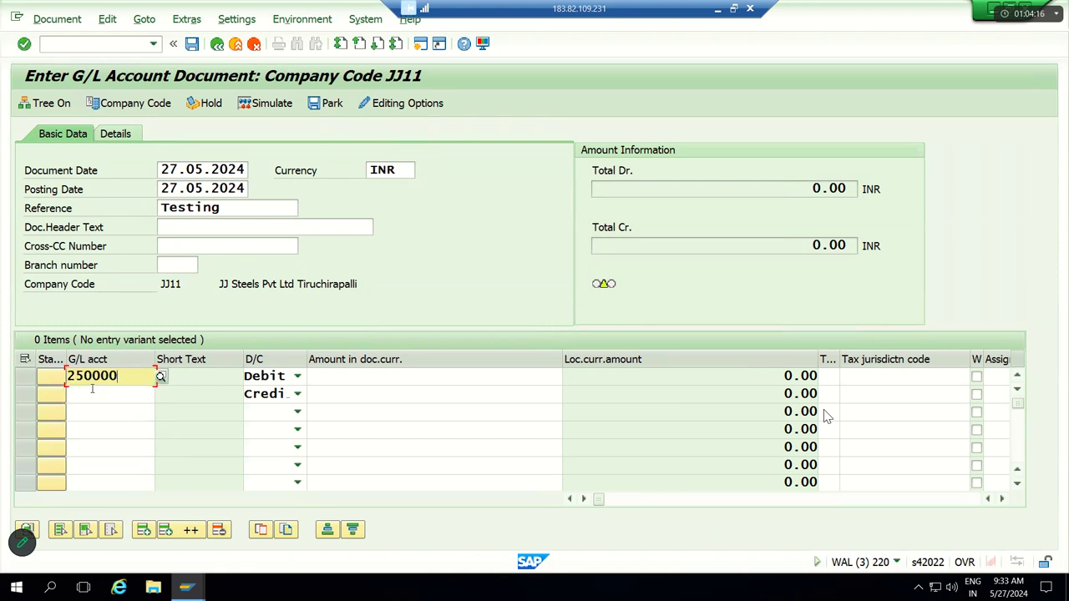
left_click(91, 394)
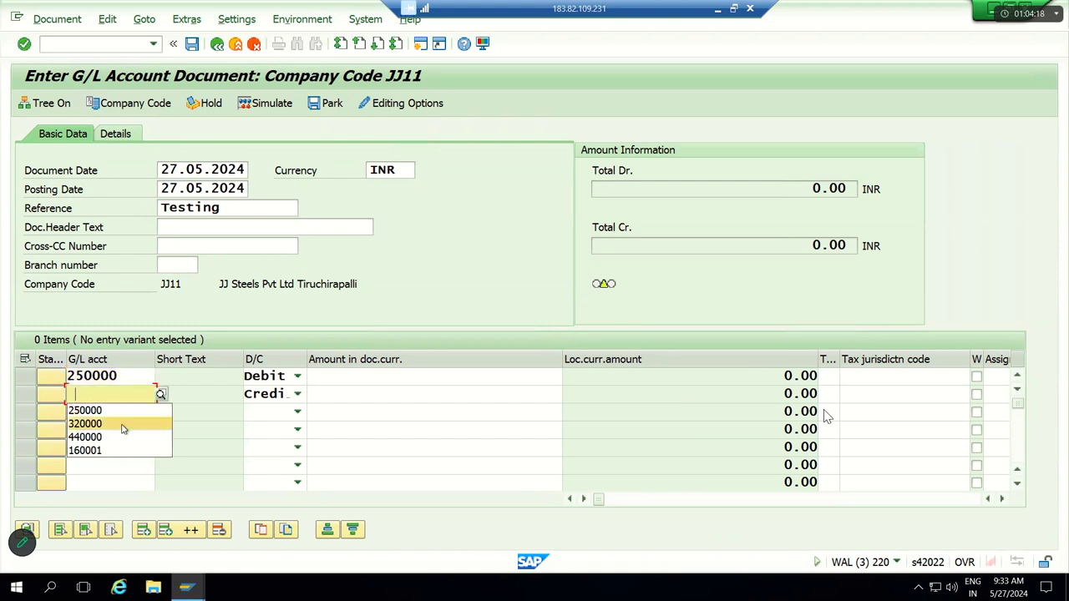
left_click(122, 425)
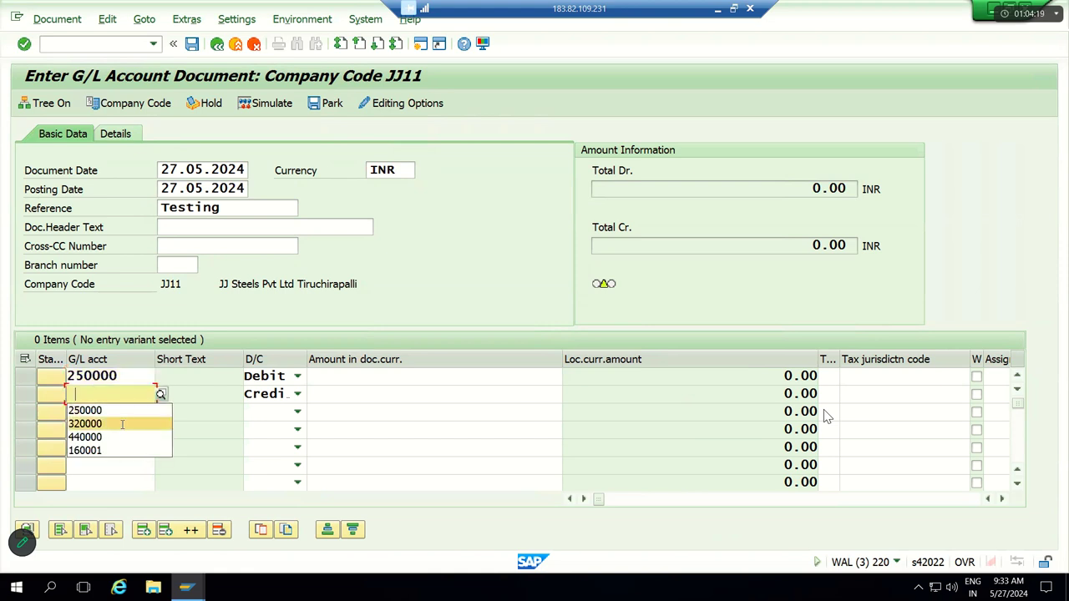
Step: Enter 20000 on both lines with cost center JJFC on the 320000 line
left_click(355, 378)
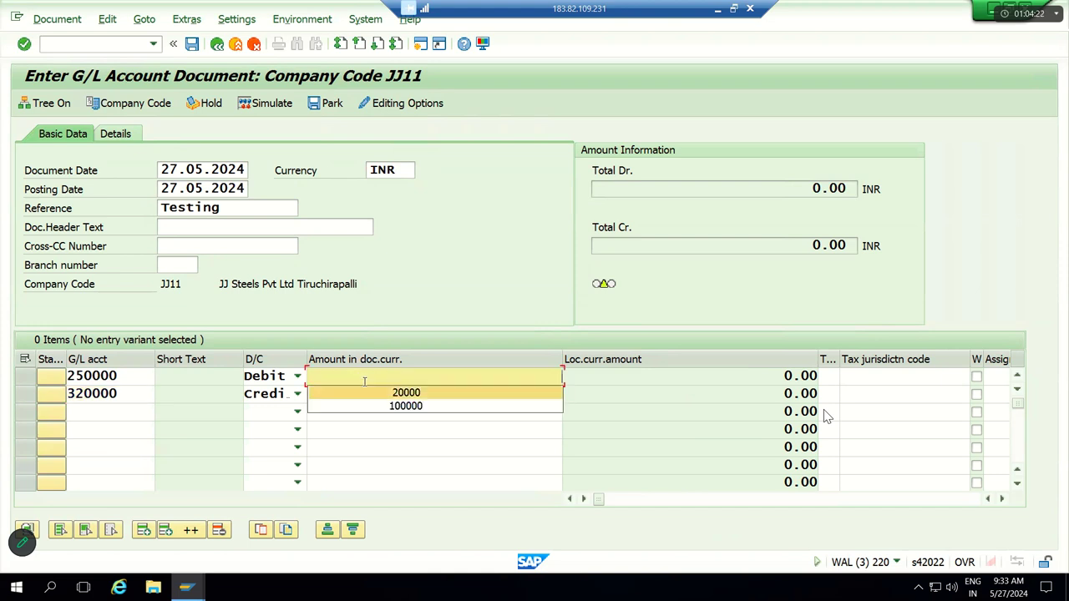
left_click(365, 391)
left_click(365, 393)
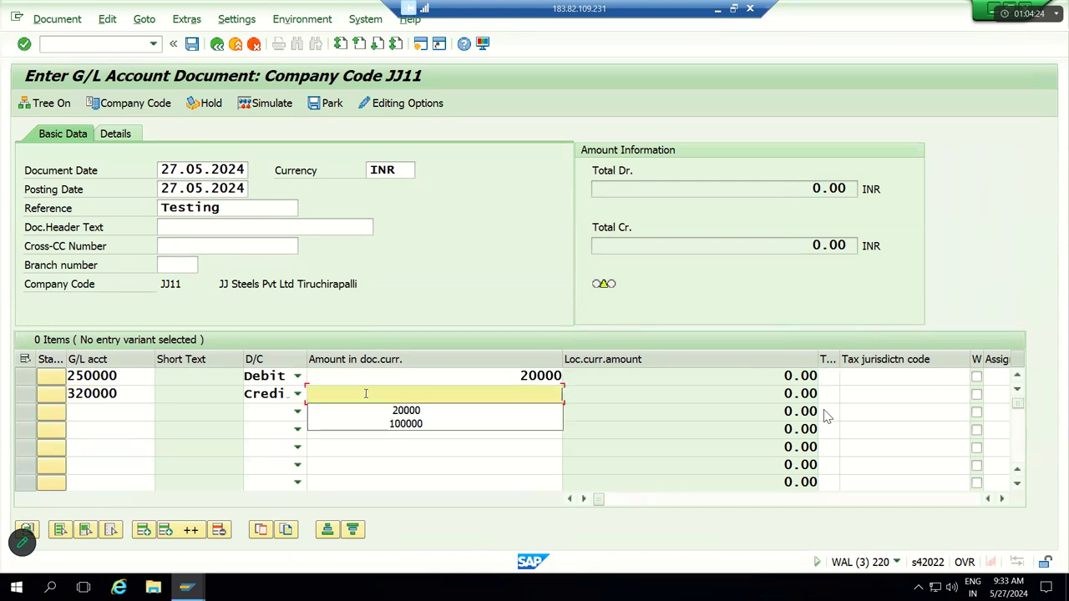
left_click(365, 394)
key("Down")
key("Return")
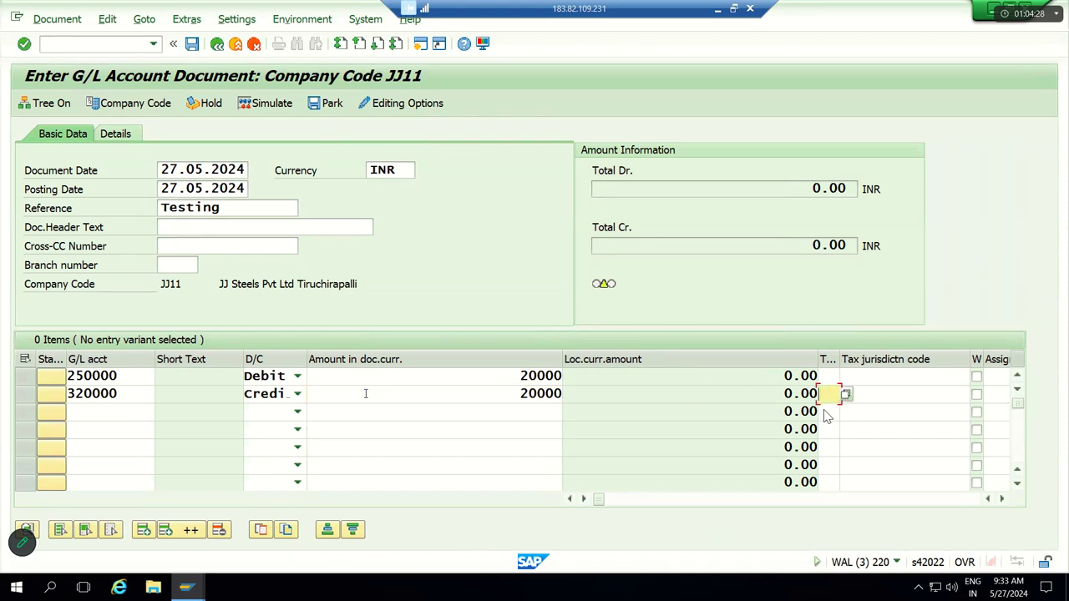
key("Tab")
key("Tab")
key("Tab")
key("Tab")
key("Tab")
key("Tab")
key("Tab")
key("Tab")
key("Tab")
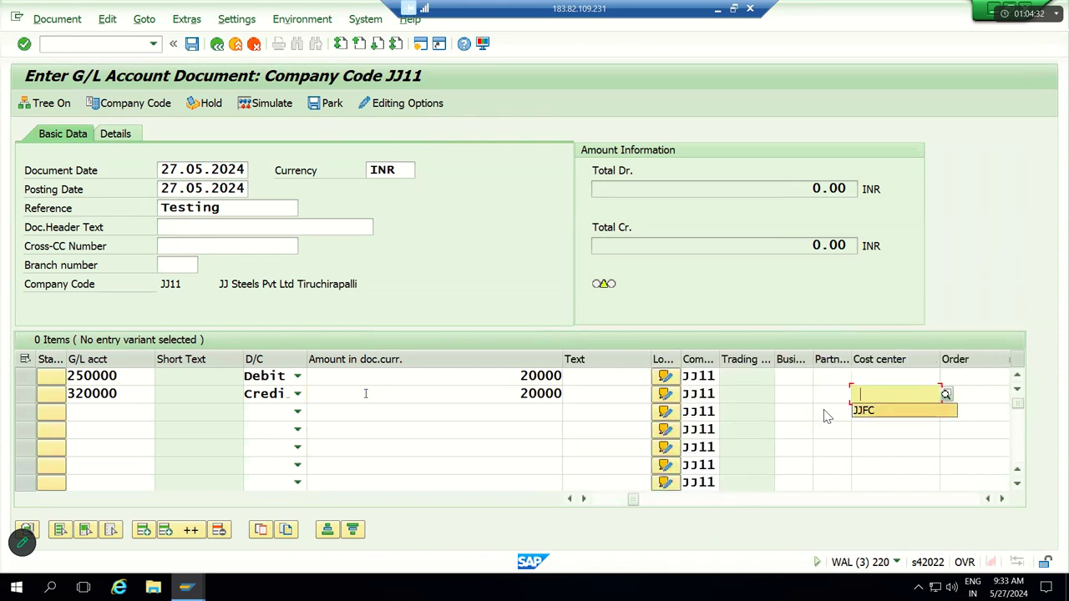
key("Down")
key("Return")
key("Return")
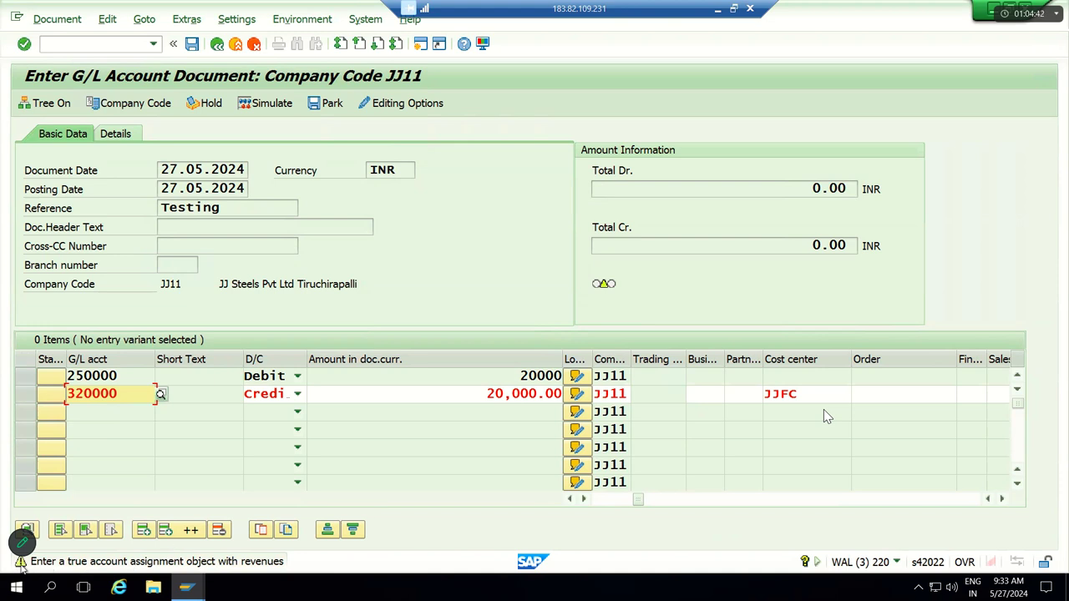
key("Return")
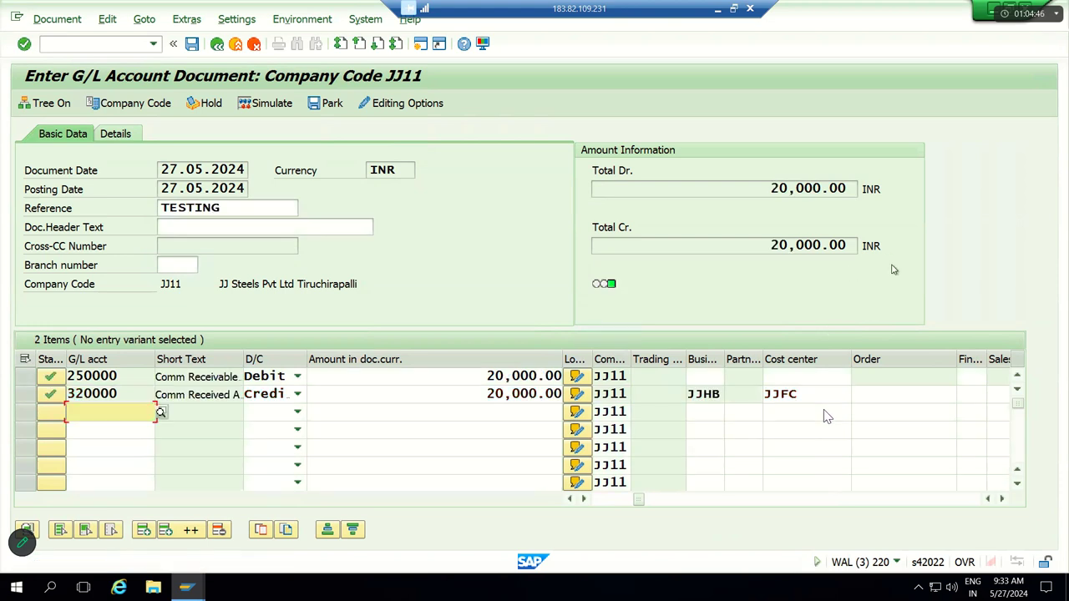
Step: Simulate the document, accept the warnings, and post it as document 100000002
left_click(282, 105)
key("Return")
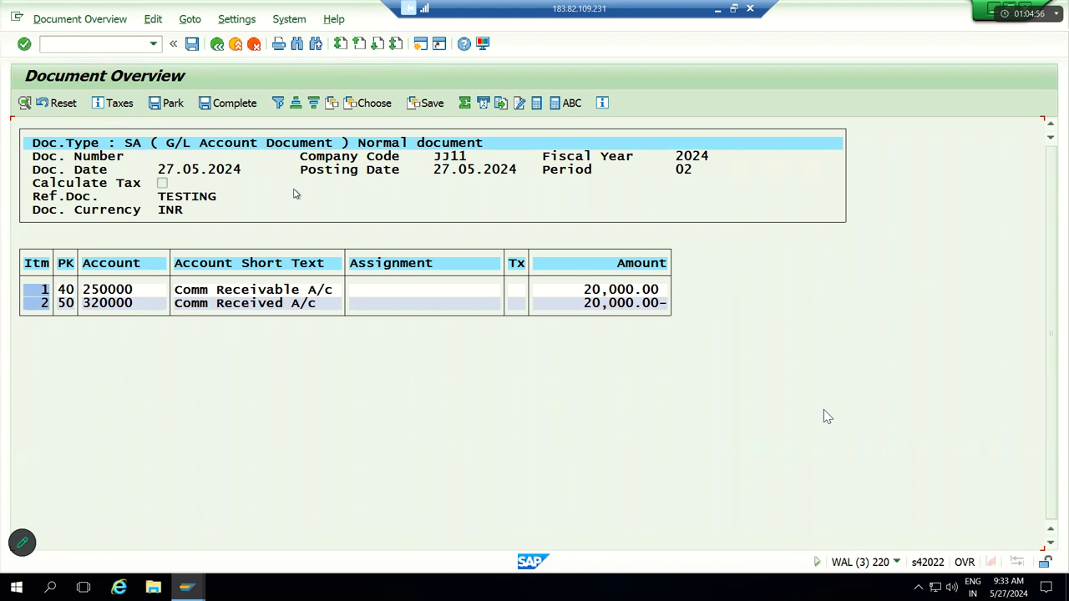
left_click(191, 45)
left_click(191, 45)
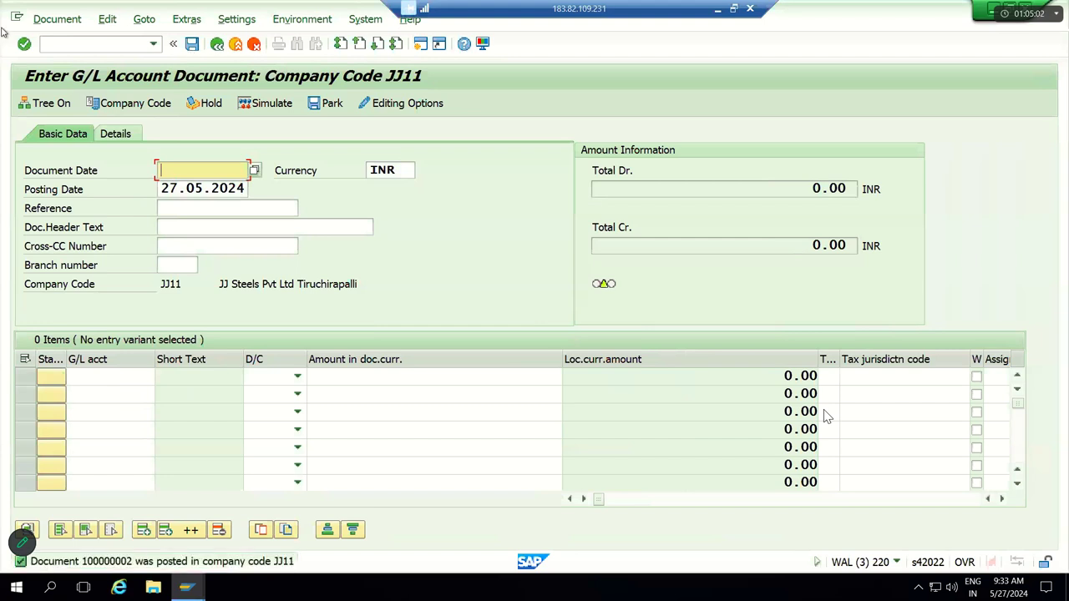
Step: Display posted document 100000002 and inspect its 250000 and 320000 lines
left_click(46, 20)
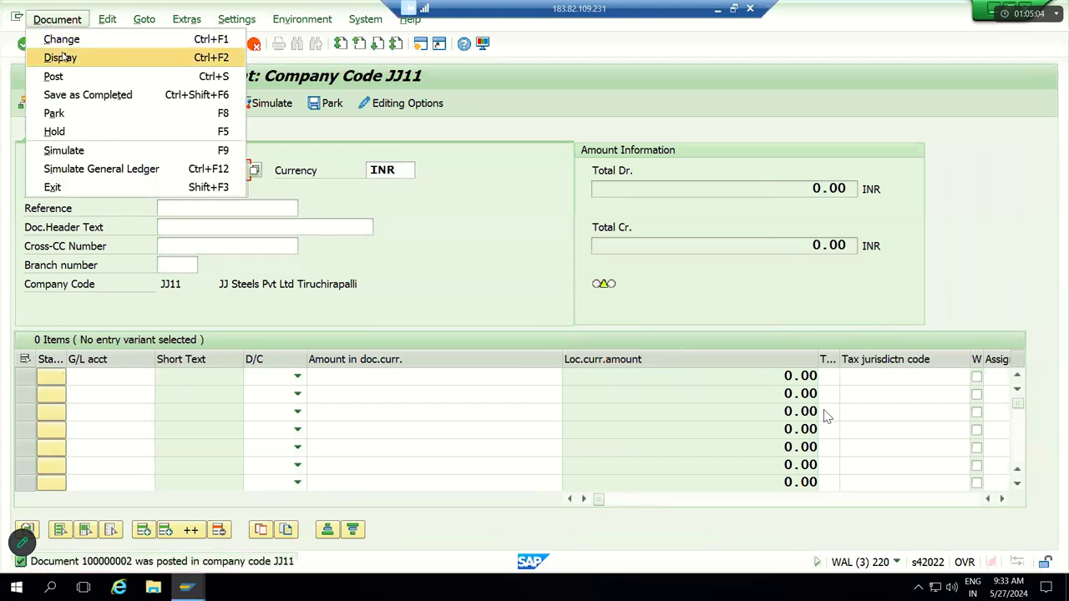
left_click(60, 58)
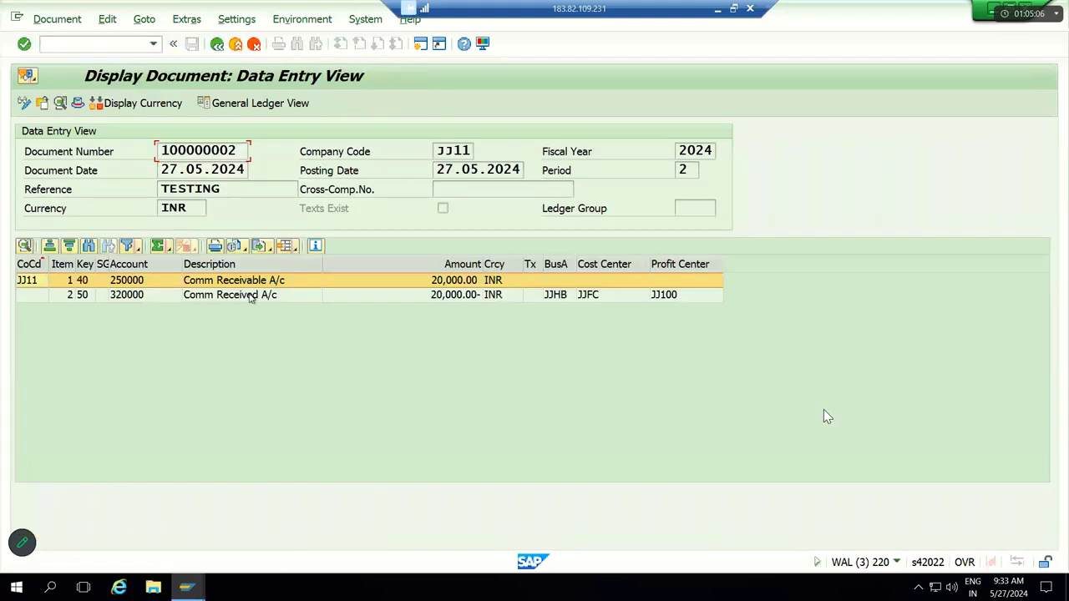
left_click(250, 297)
left_click(102, 283)
left_click(102, 297)
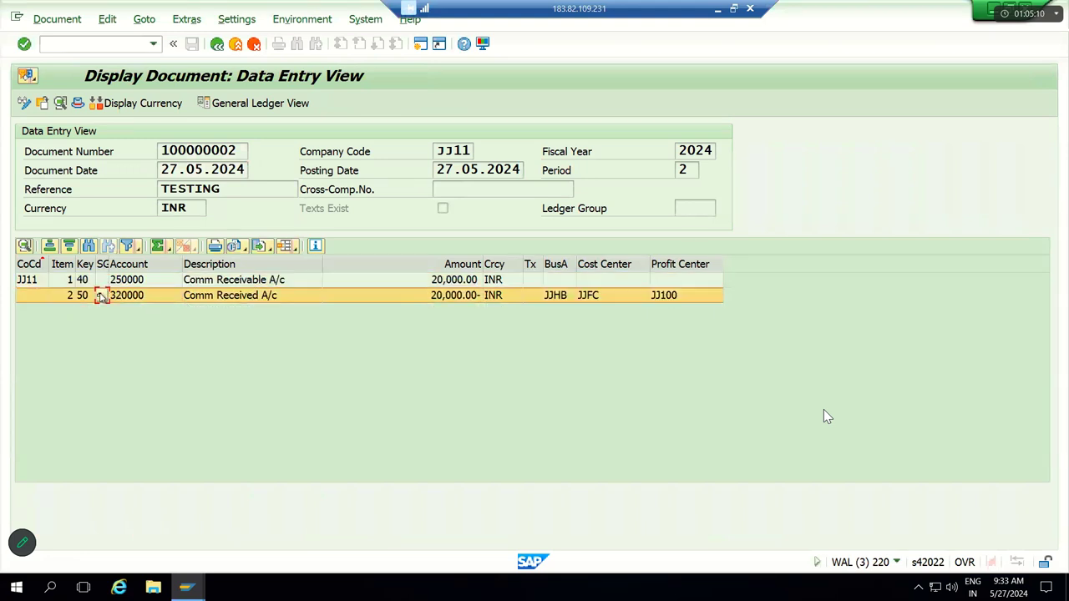
left_click(102, 282)
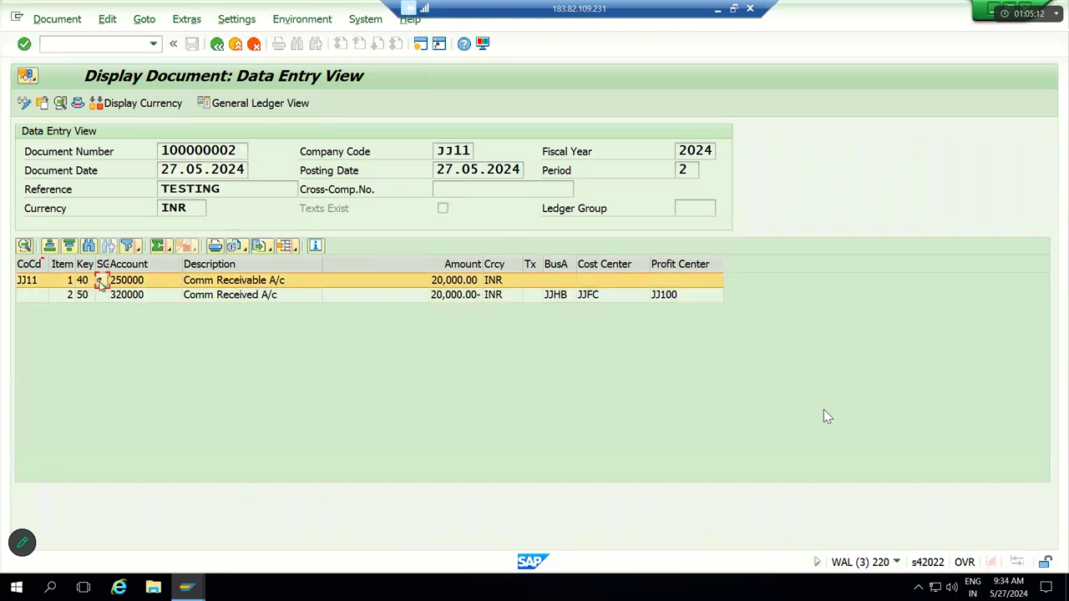
left_click(102, 296)
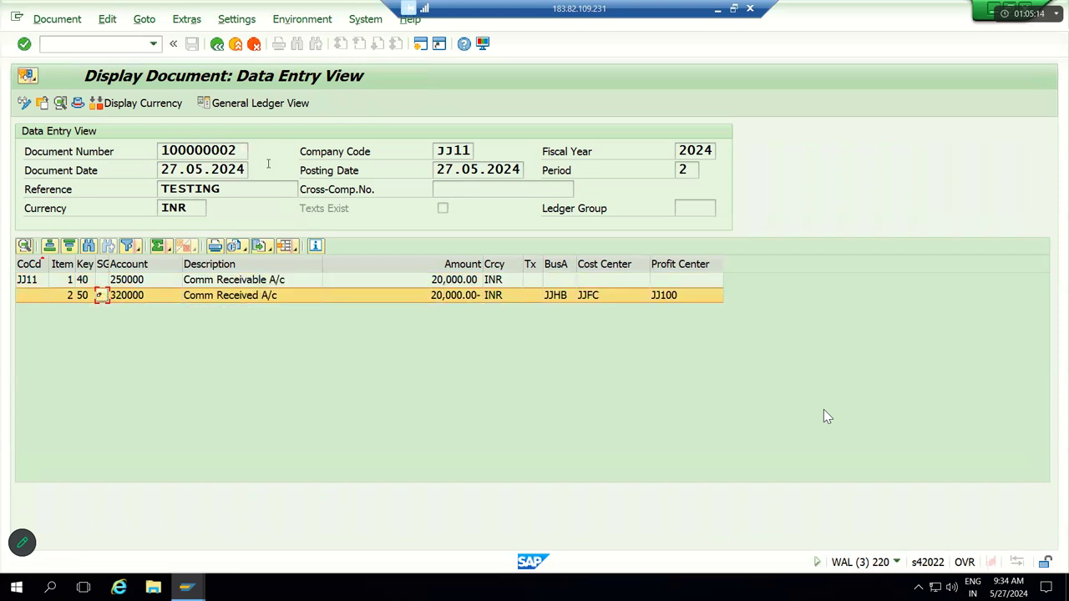
Step: Review the document's general ledger view columns, then return to Easy Access with /N
left_click(248, 104)
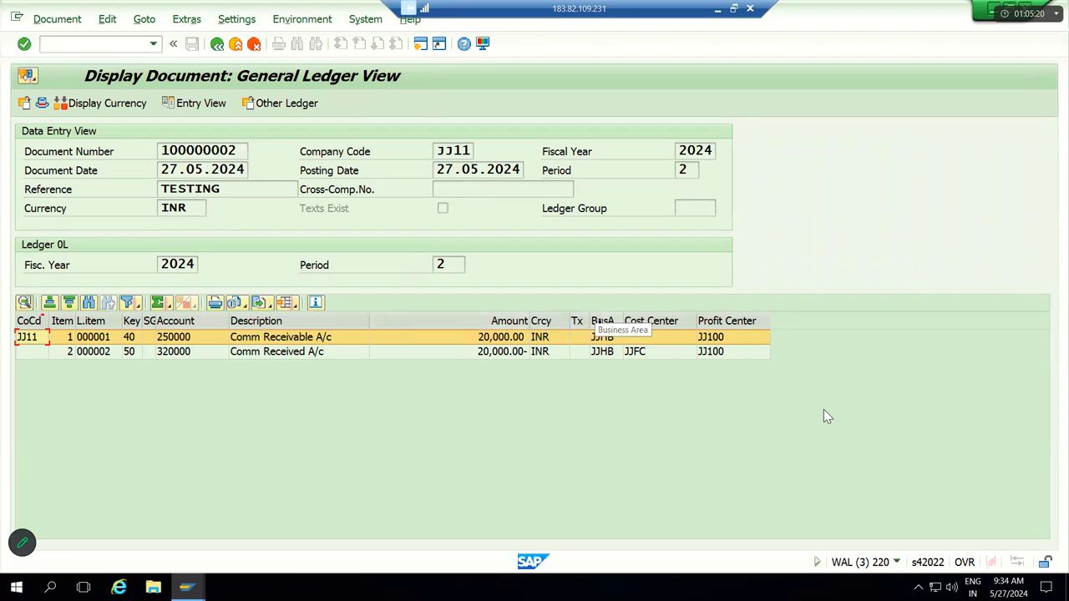
left_click(602, 321)
left_click(727, 321)
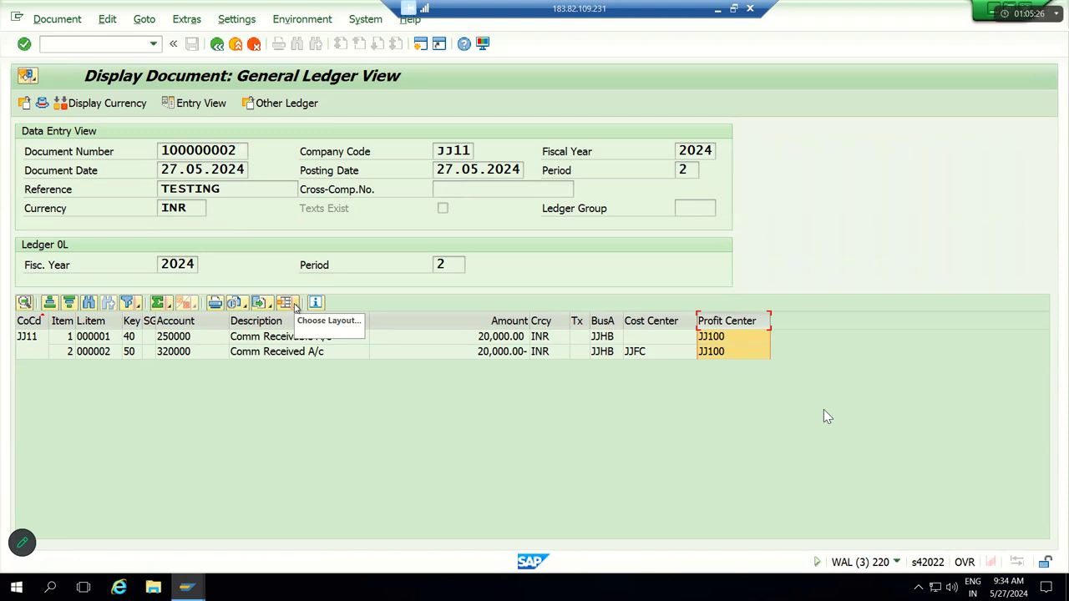
left_click(293, 306)
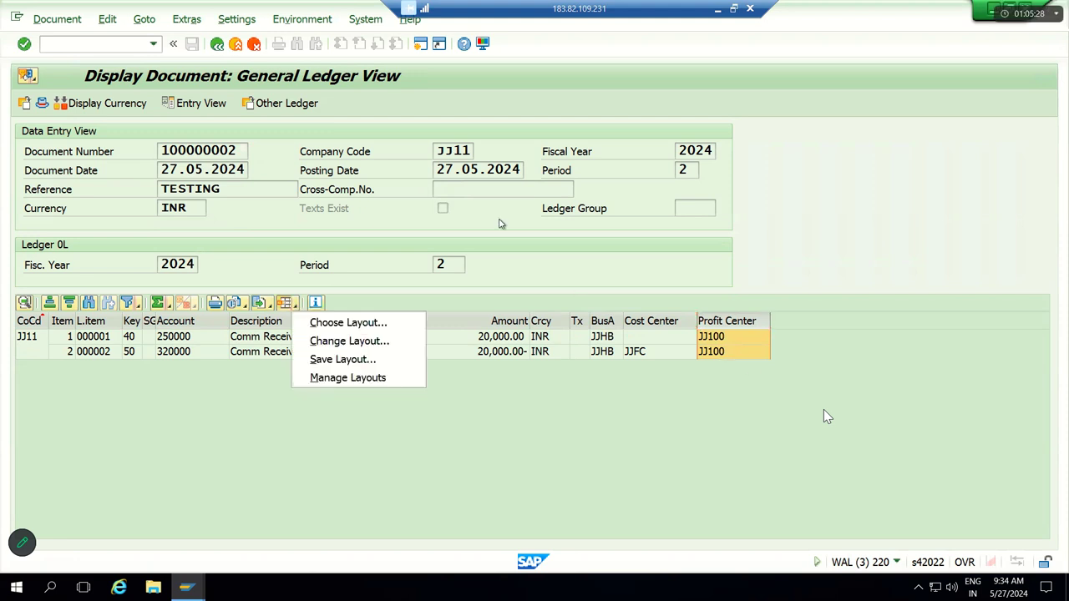
left_click(101, 45)
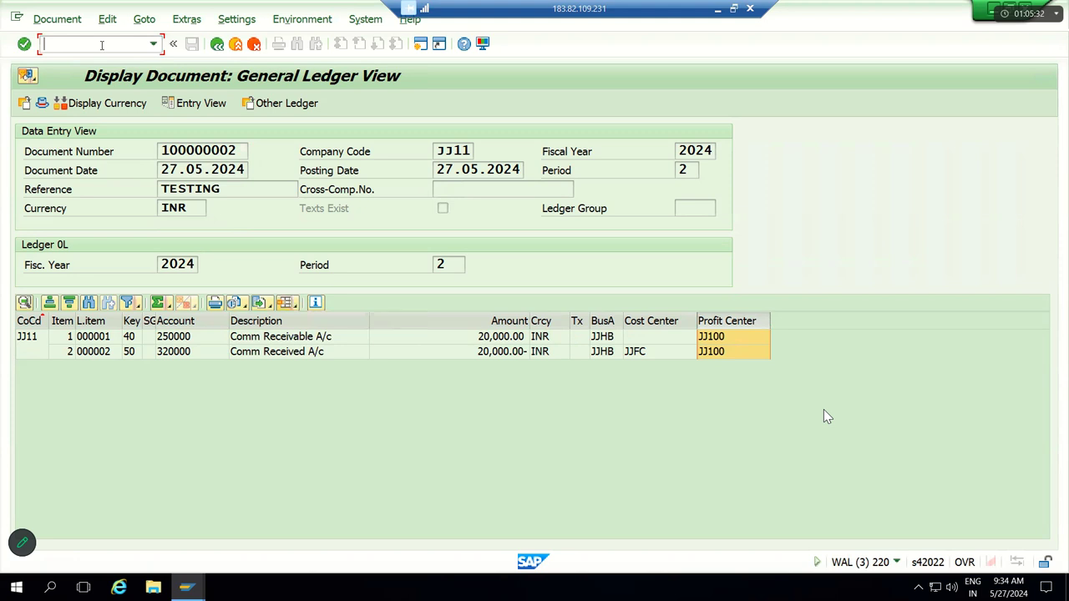
type("/N")
key("Return")
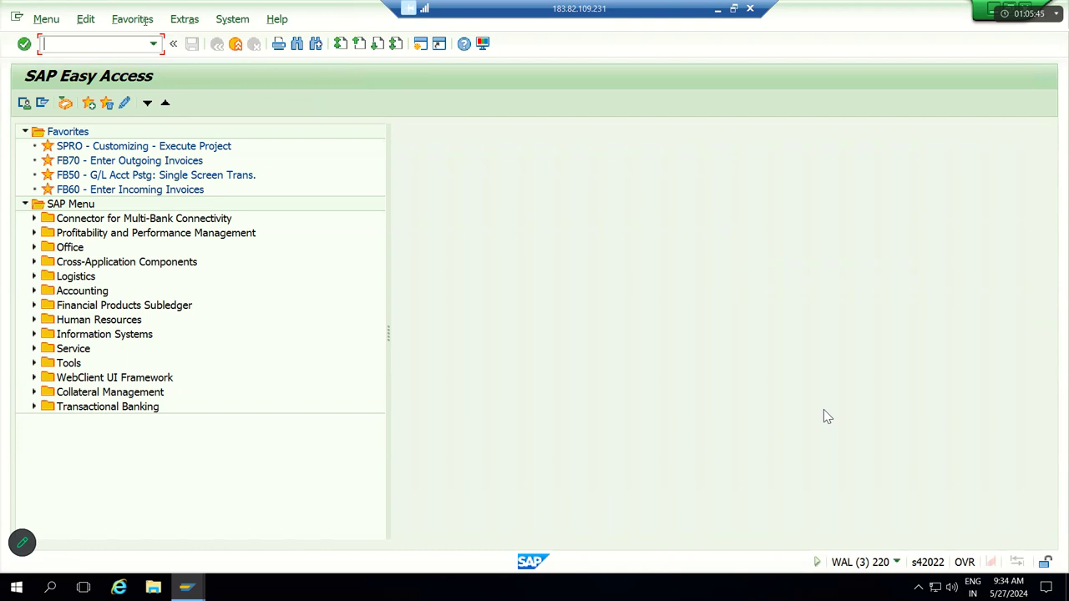
Step: Shade the FB50 invoice block T17:W20 orange in the Excel notes, then return to SAP
left_click(718, 10)
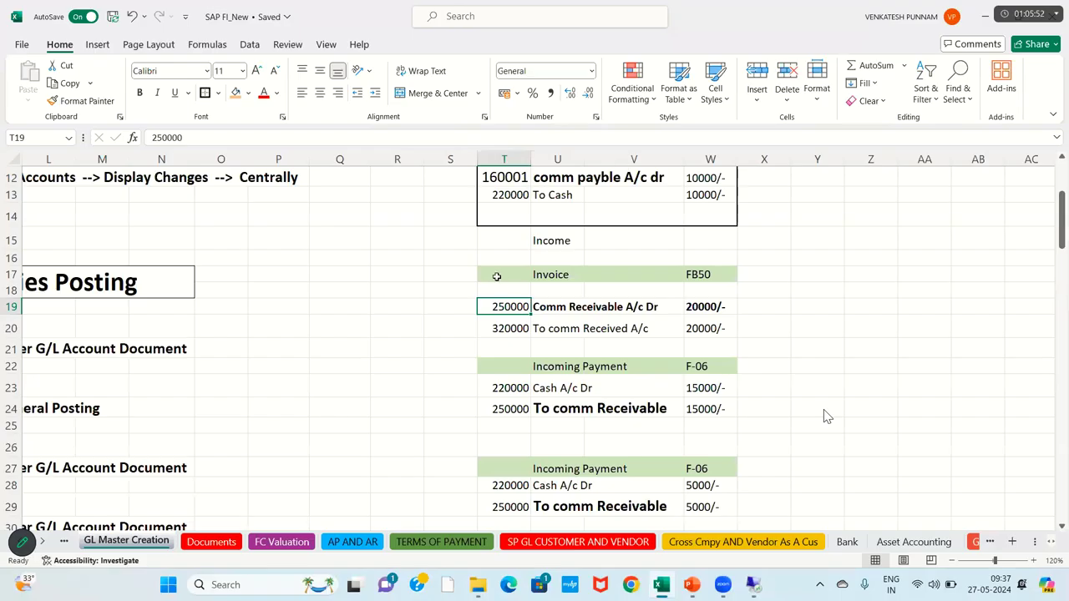
left_click_drag(496, 276, 710, 328)
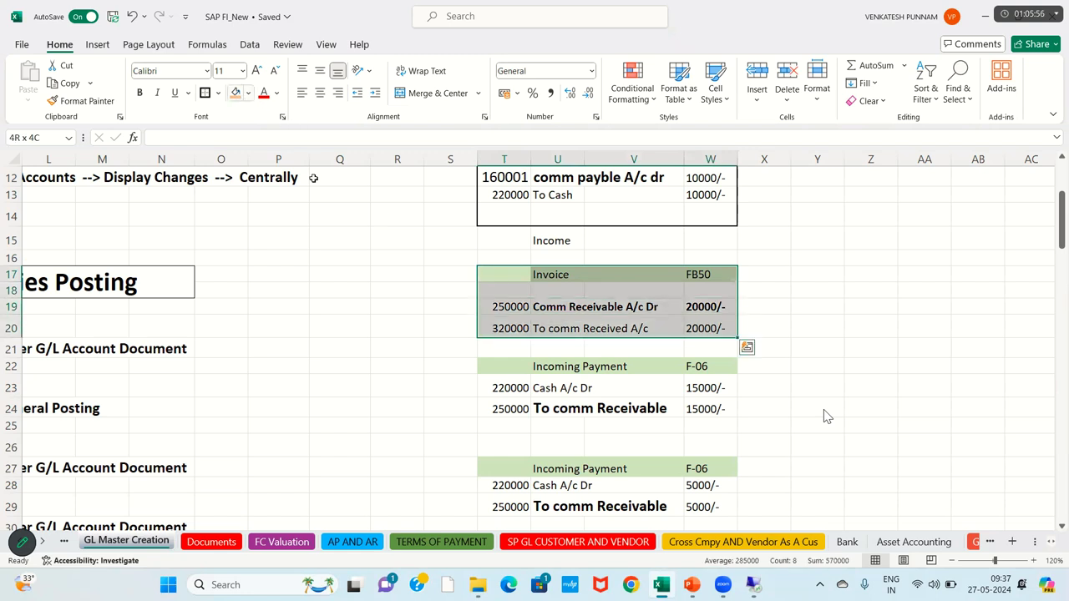
left_click(598, 320)
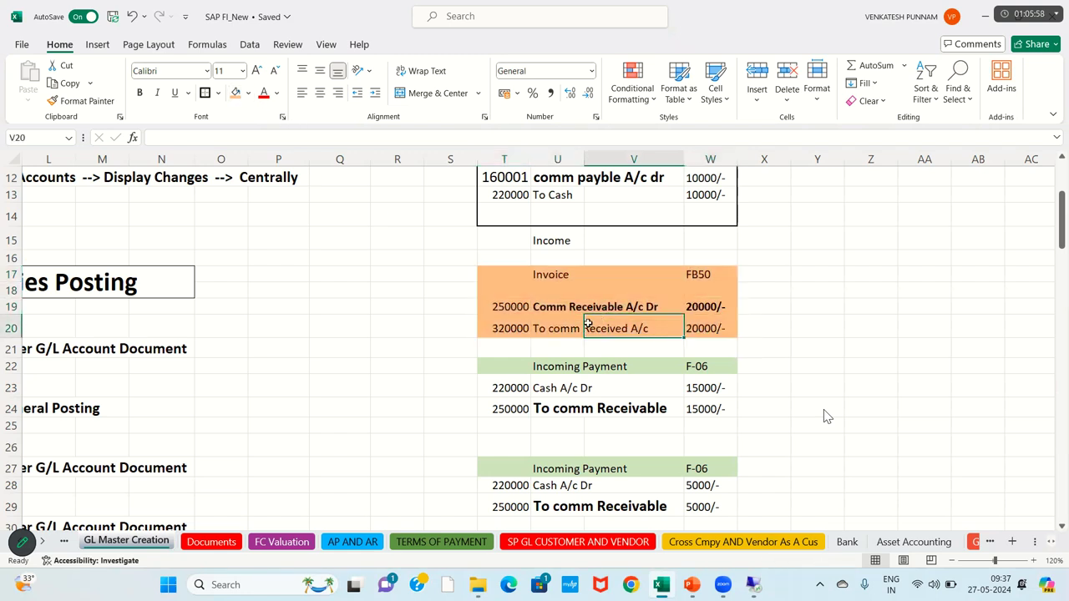
left_click(498, 368)
key("shift+Right")
key("shift+Right")
key("shift+Right")
key("shift+Down")
key("shift+Down")
key("shift+Down")
key("shift+Down")
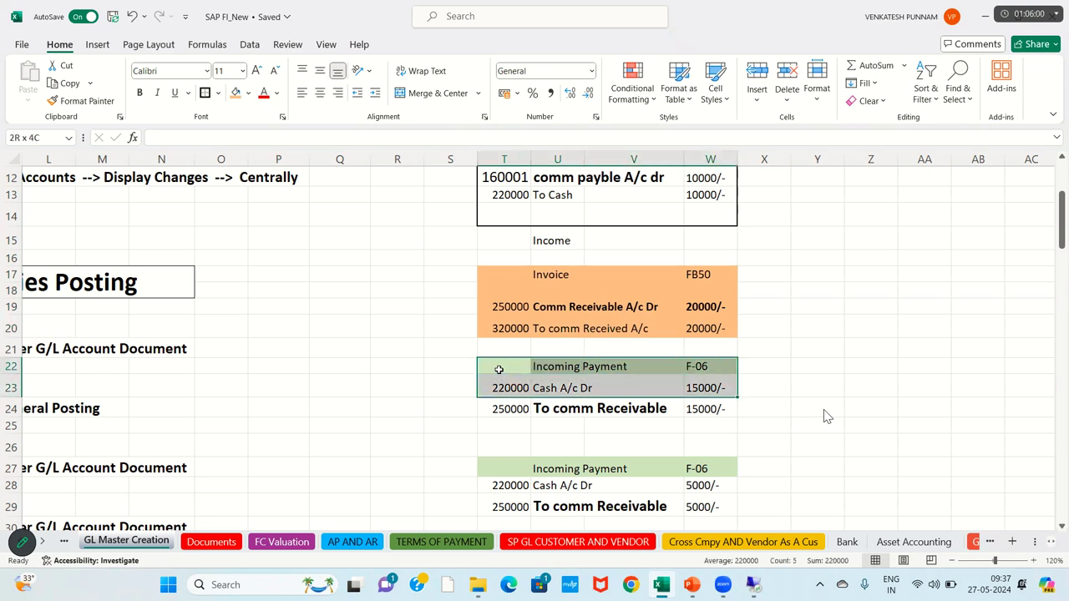
key("shift+Down")
key("shift+Down")
key("shift+Down")
key("shift+Down")
scroll(420, 371, "down", 1)
left_click(421, 374)
key("alt+Tab")
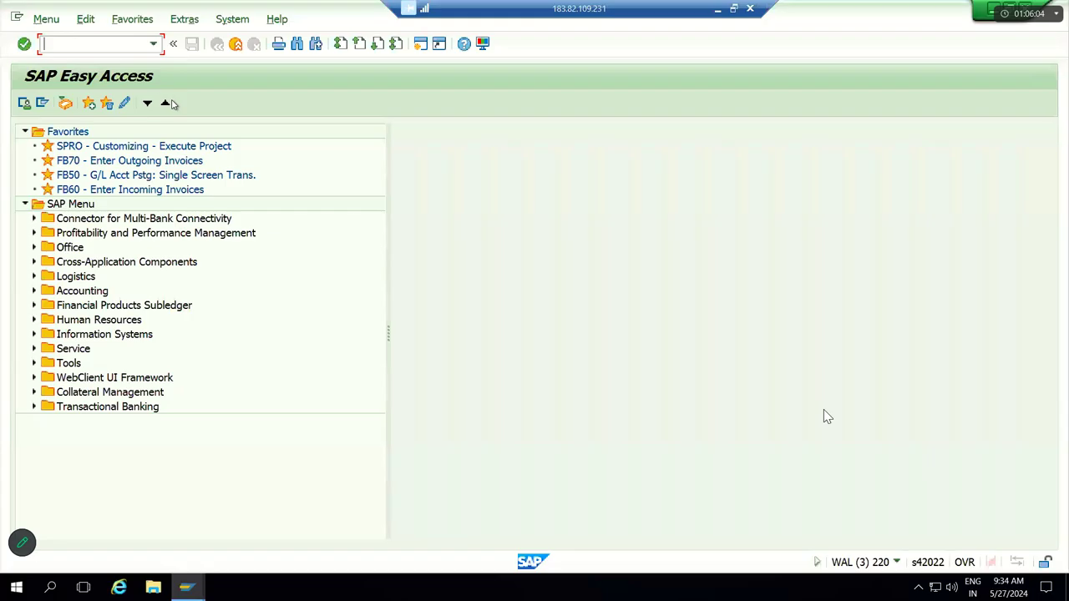
Step: Run FBL3N for G/L account 250000 with All items selected
type("FBL3N")
key("Return")
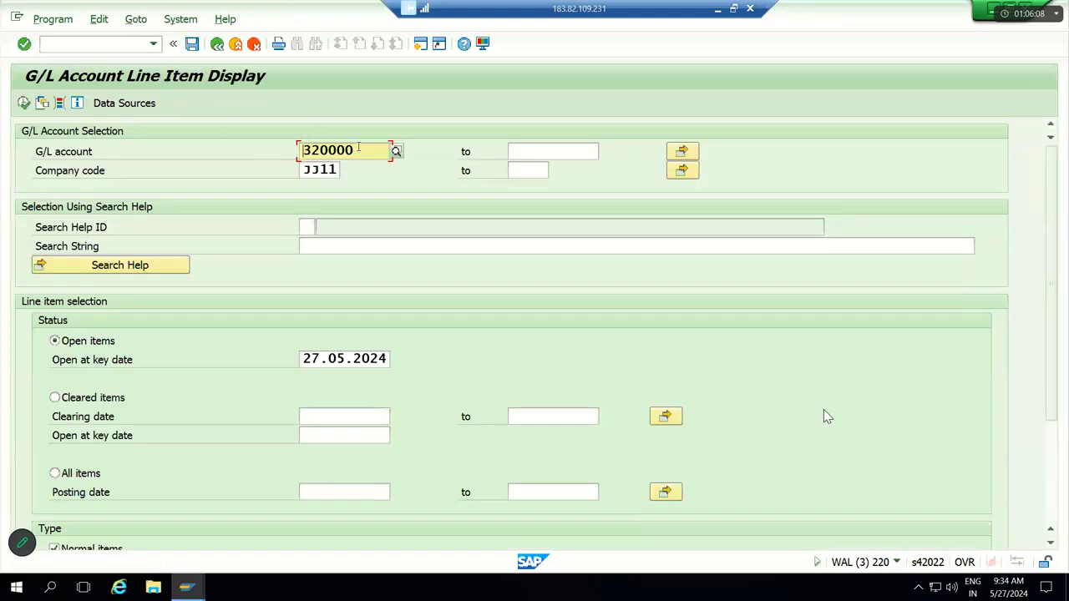
key("BackSpace")
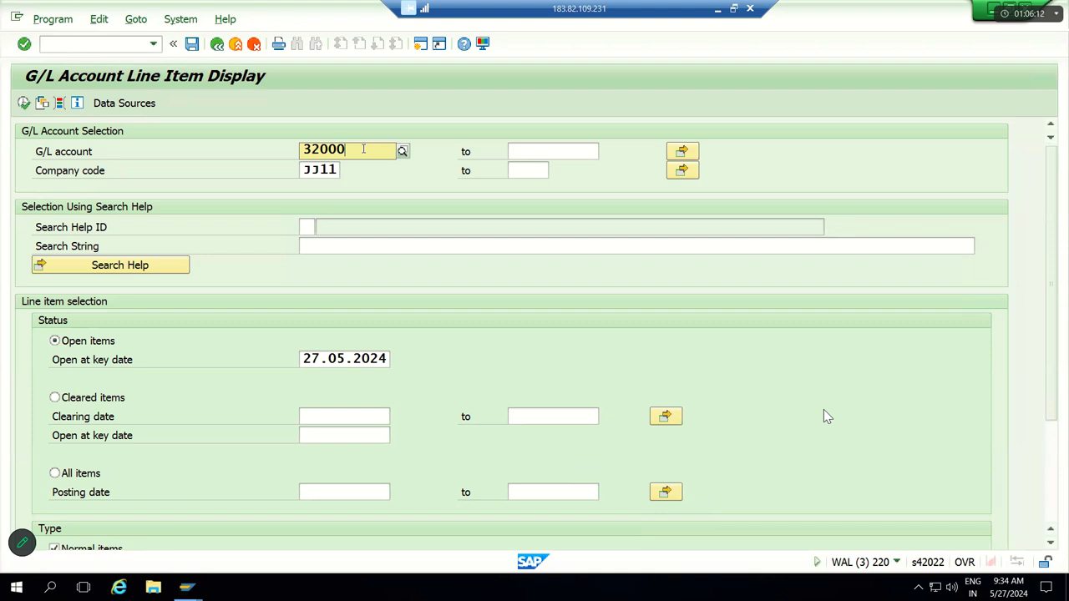
key("BackSpace")
key("BackSpace")
key("BackSpace")
key("BackSpace")
key("BackSpace")
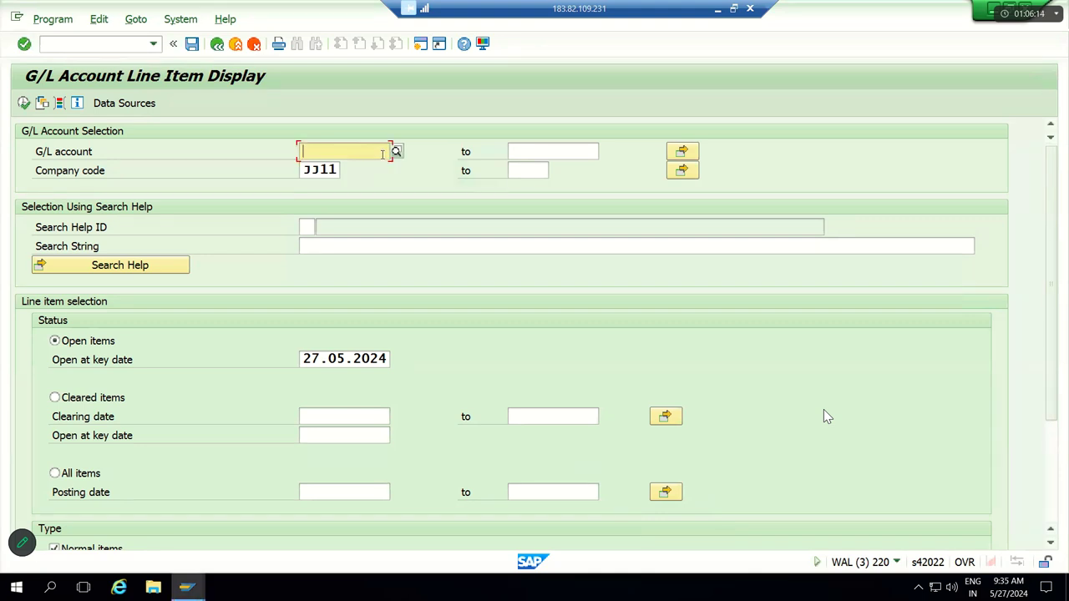
key("F4")
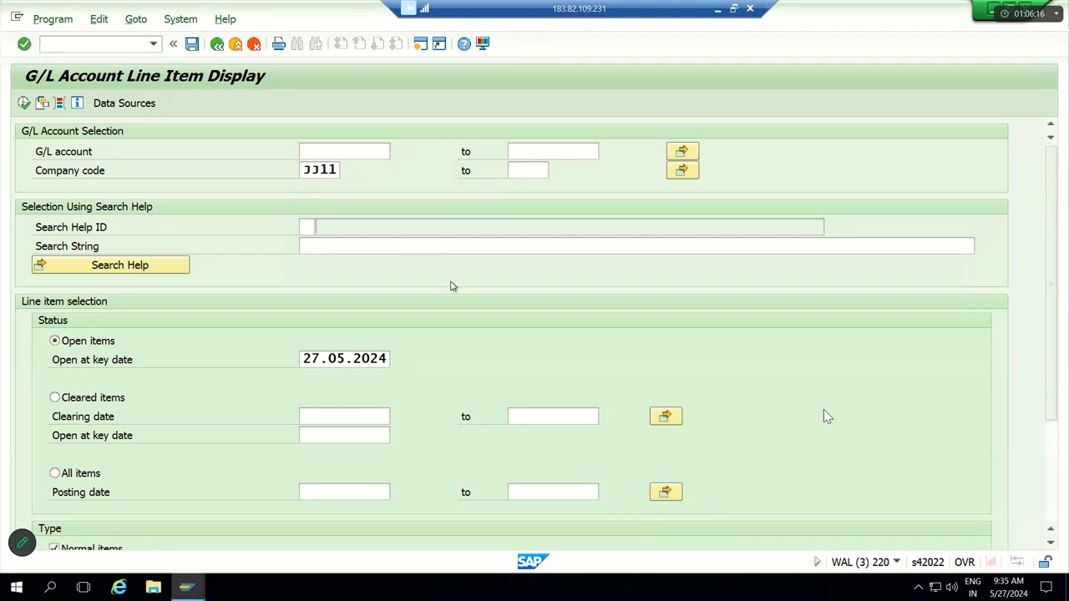
key("Return")
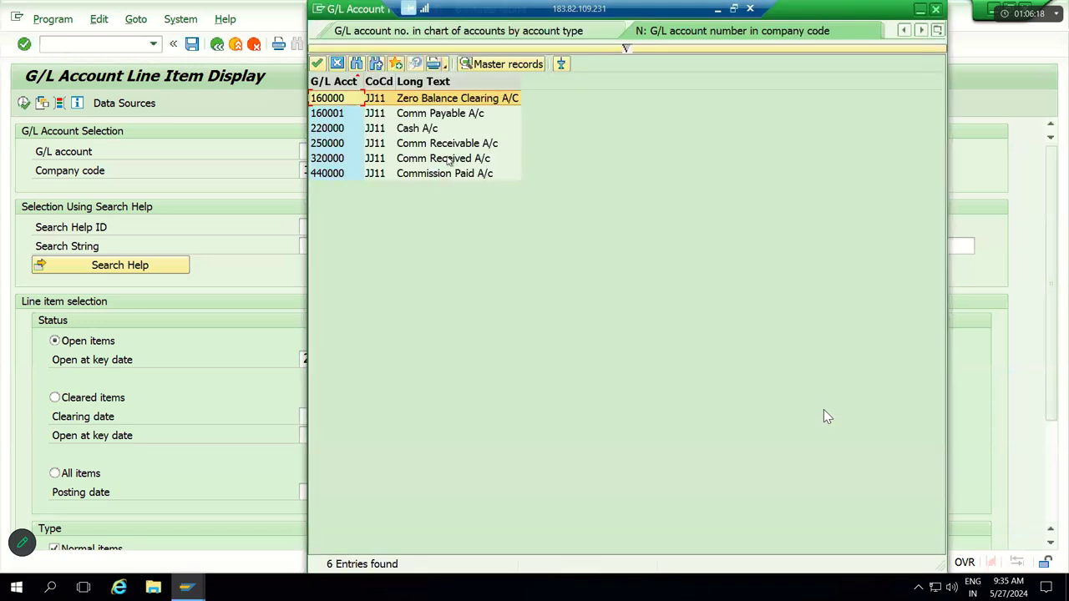
key("Down")
key("Down")
key("Down")
key("Return")
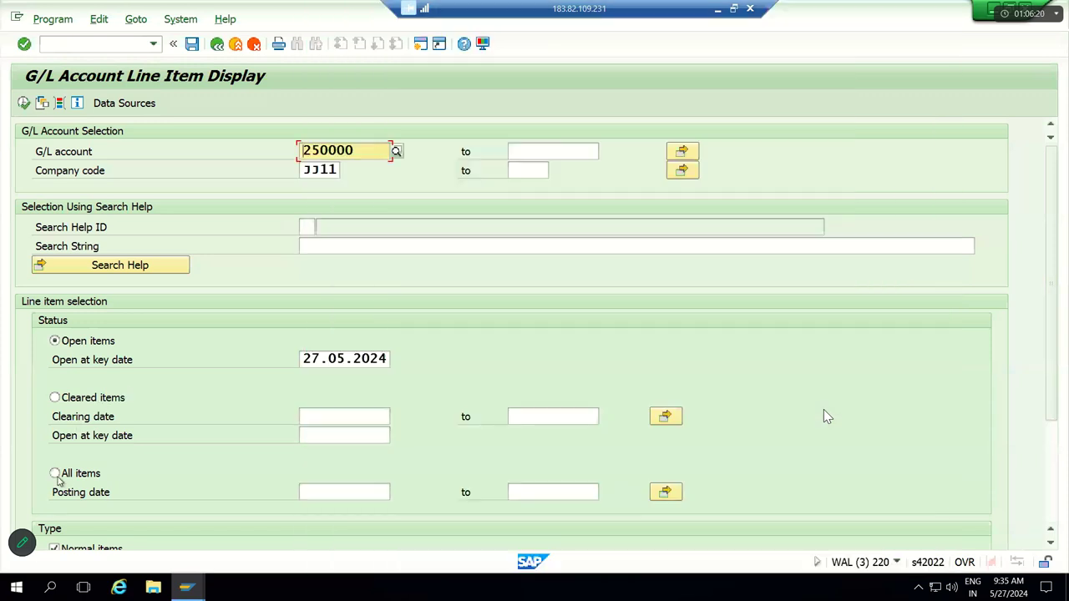
key("space")
key("F8")
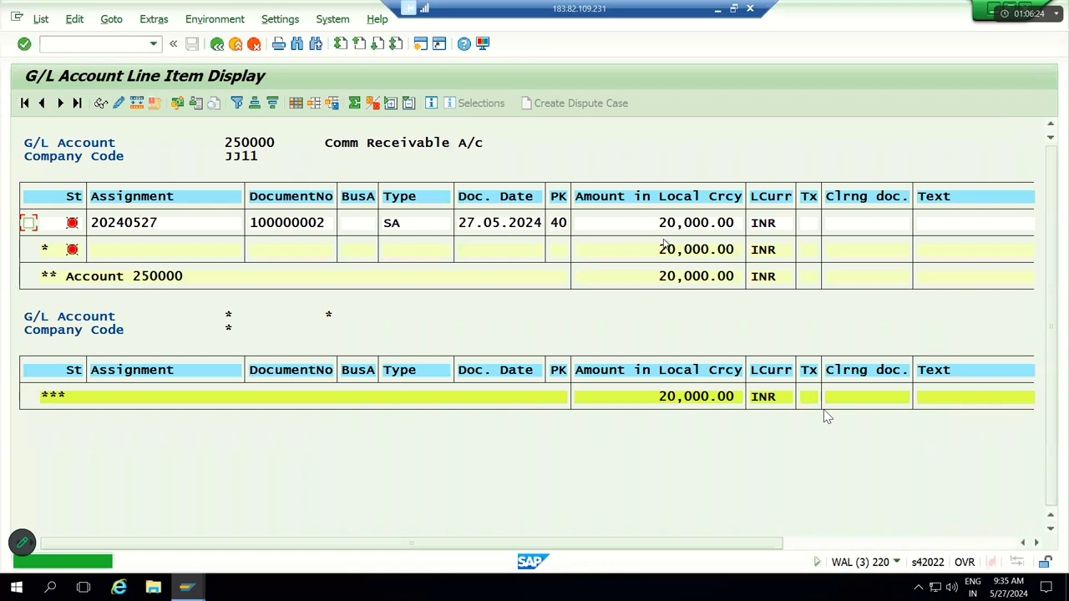
Step: Note the 20,000.00 INR open item, then return to Easy Access with /n
left_click(671, 226)
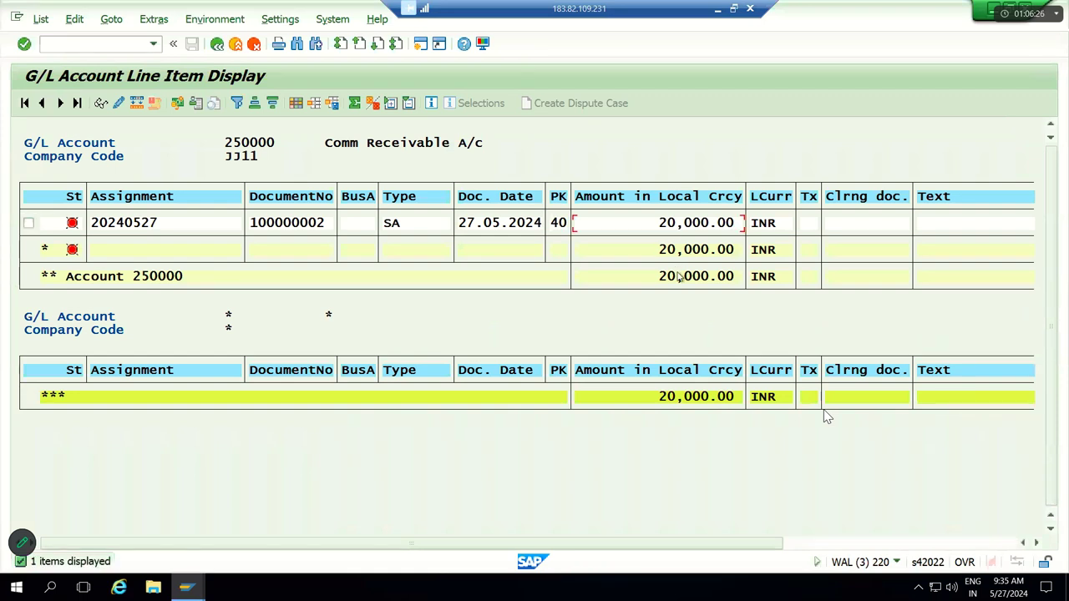
left_click(216, 44)
type("/n")
key("Return")
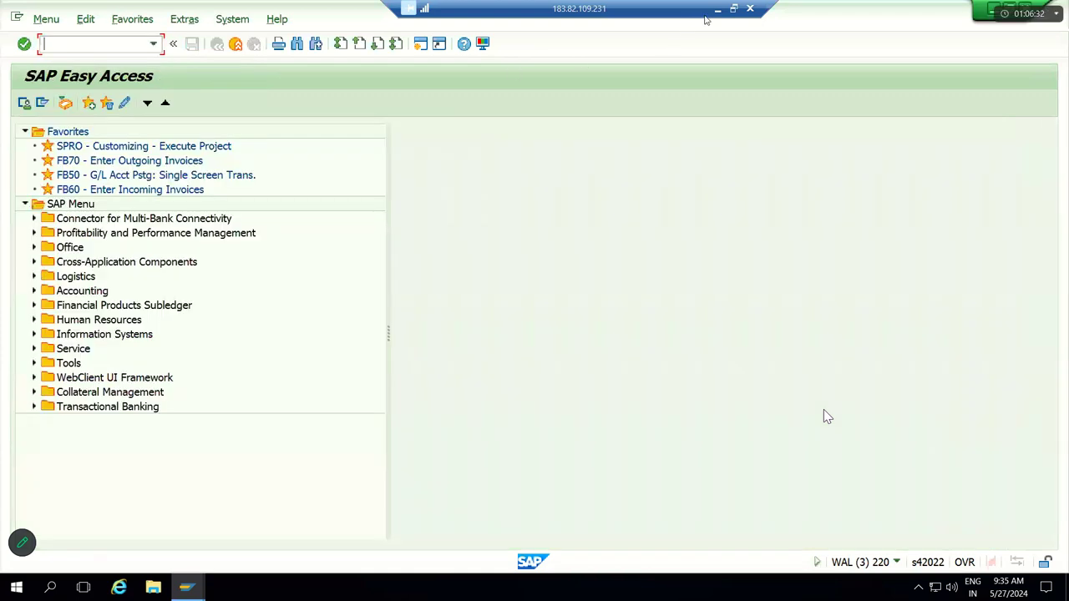
Step: Highlight the 15000 incoming payment lines T22:W24 in the Excel notes, then return to SAP and enter F-06
left_click(717, 9)
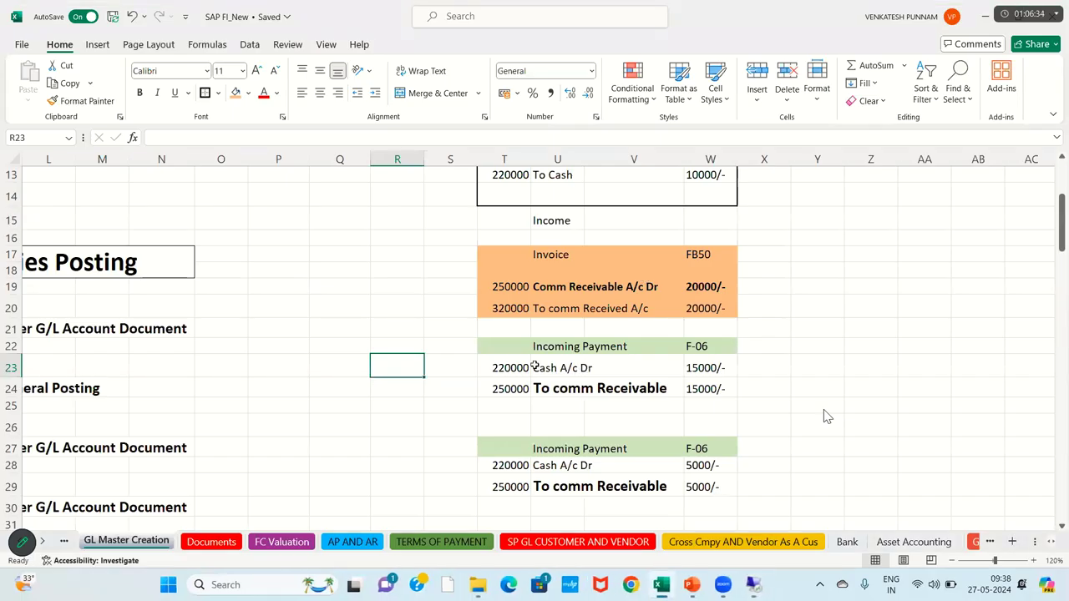
key("Up")
key("Left")
key("shift+Right")
key("shift+Right")
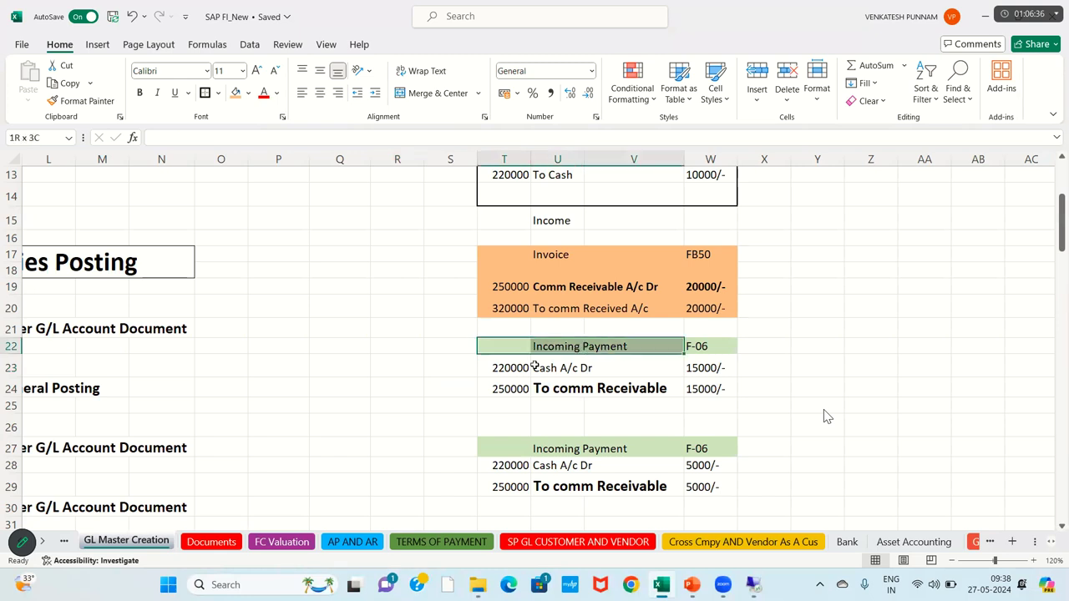
key("shift+Right")
key("shift+Down")
key("shift+Down")
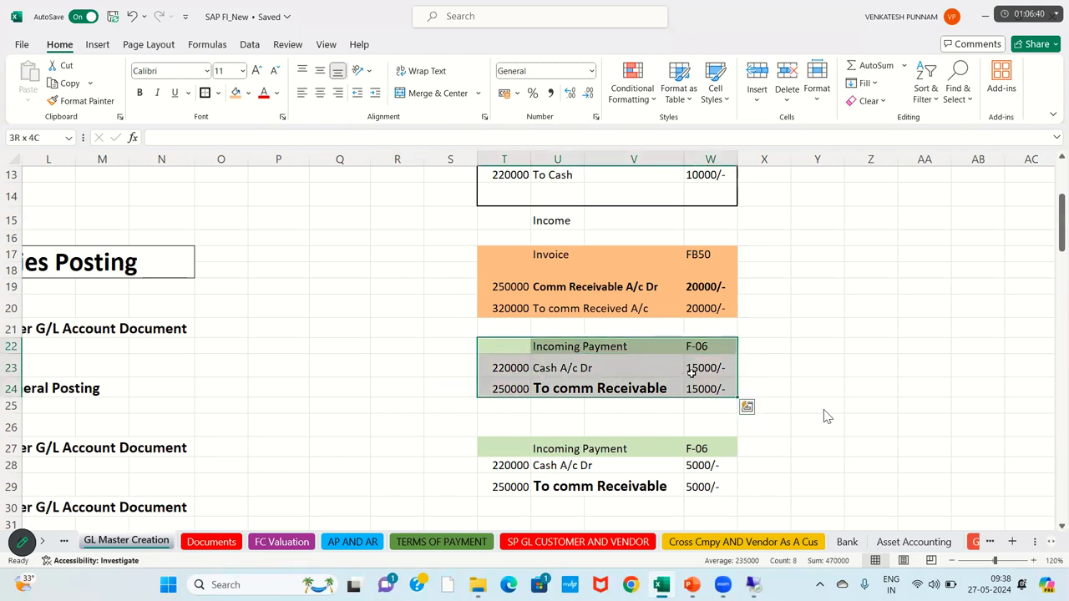
key("alt+Tab")
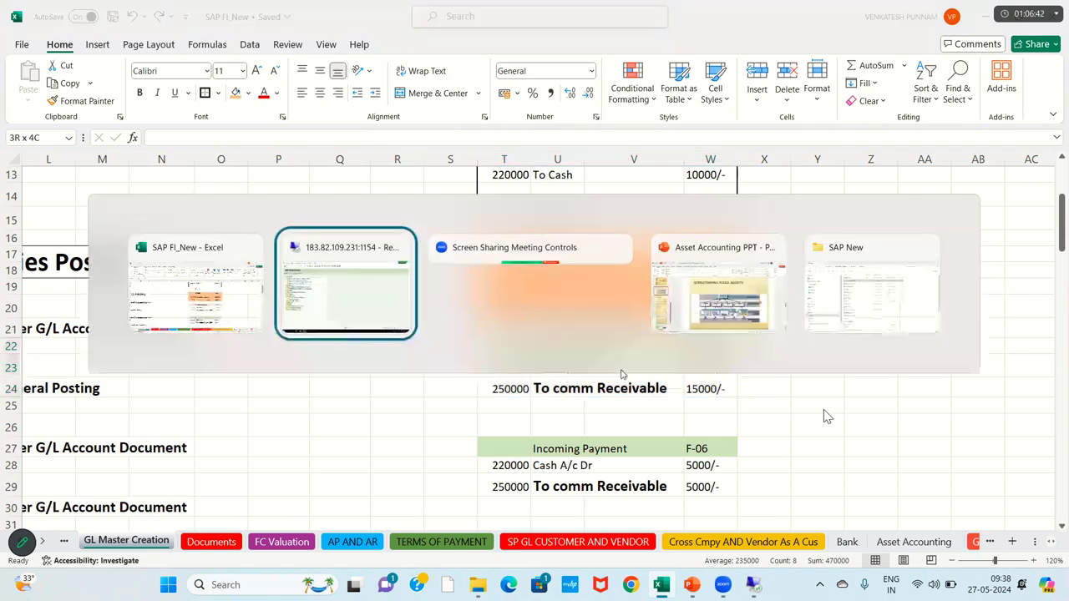
type("F-06")
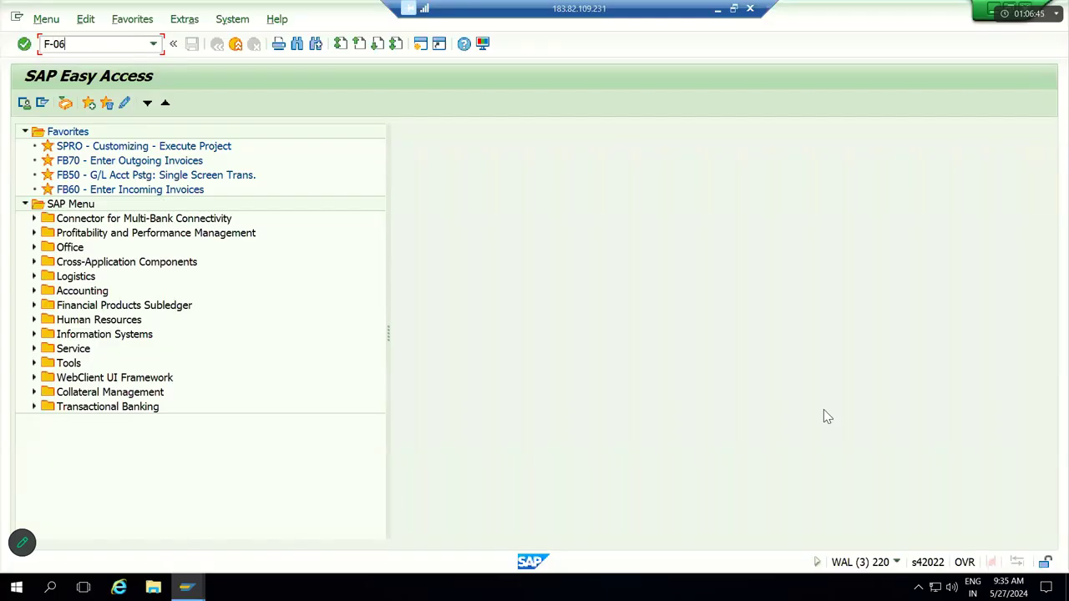
Step: Open F-06 and set document date 27.05.2024, document type SA and reference Testing
key("Return")
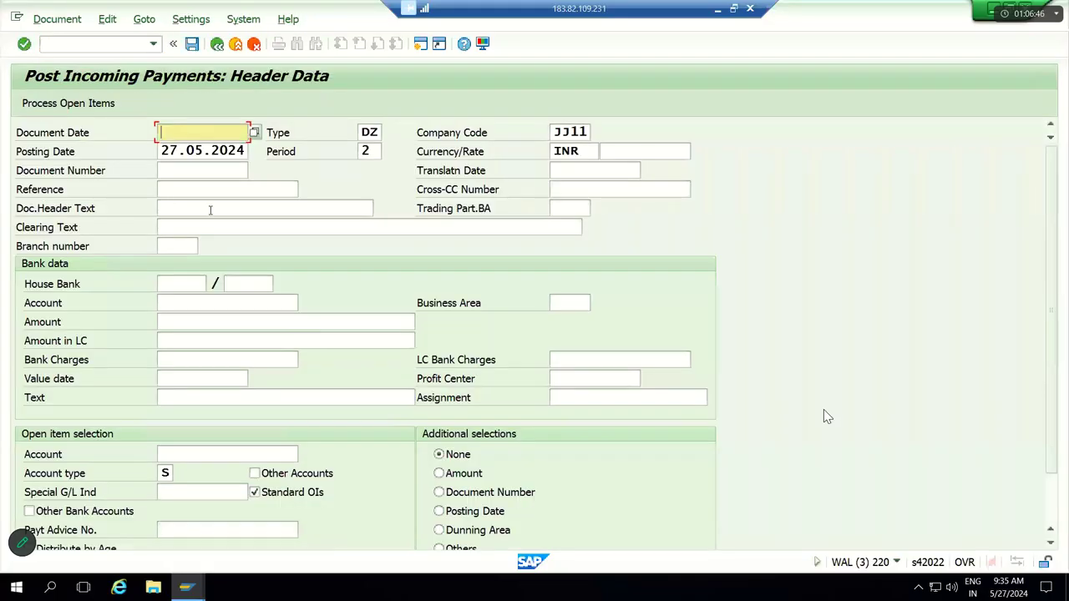
key("Tab")
key("Tab")
key("Tab")
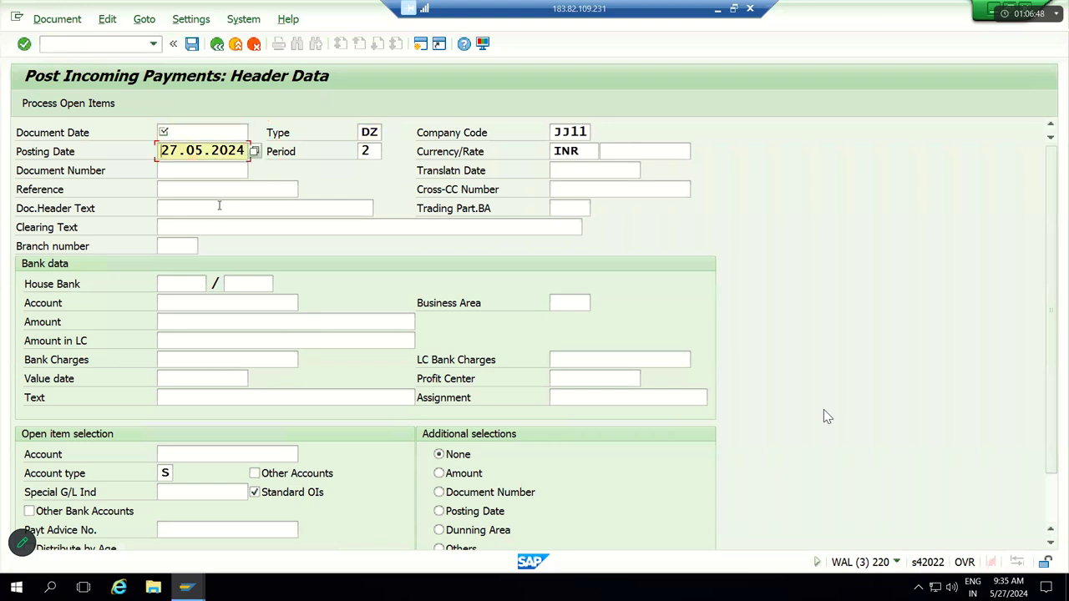
key("shift+Tab")
key("shift+Tab")
key("shift+Tab")
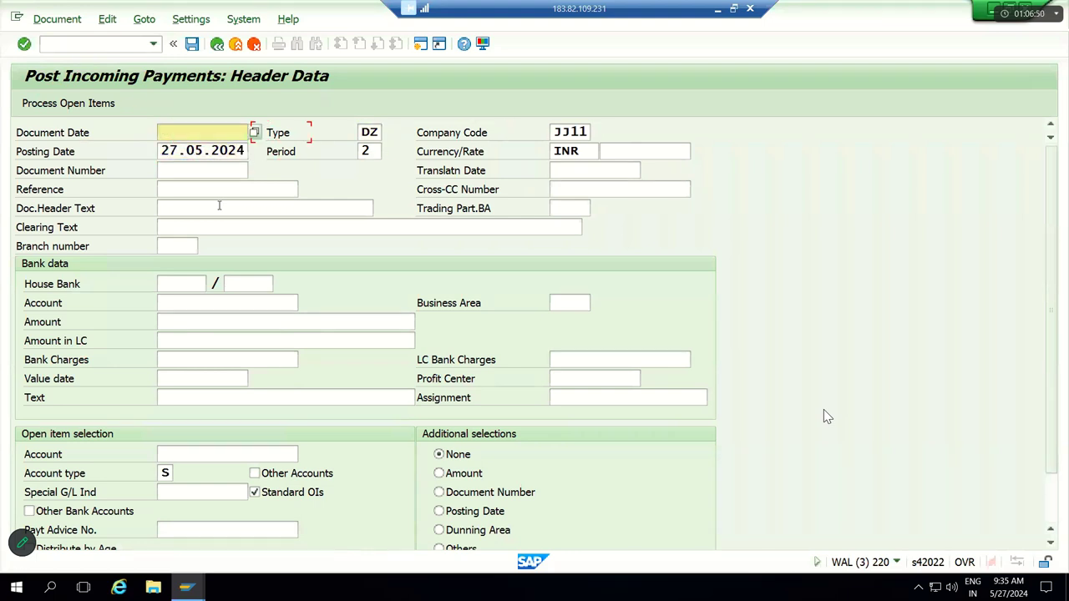
type("27.05.2024")
key("Tab")
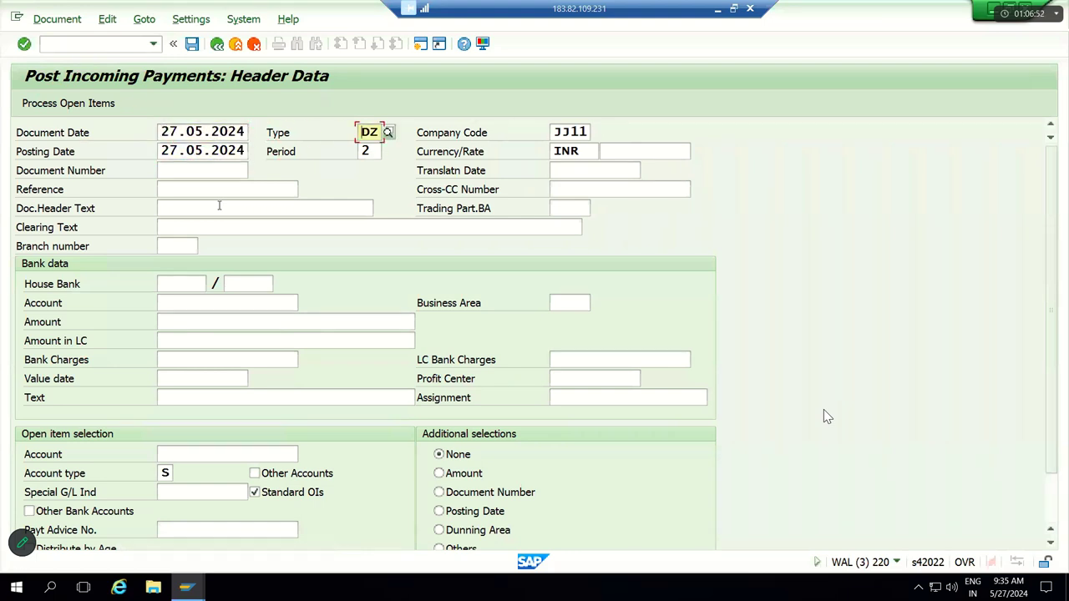
type("SA")
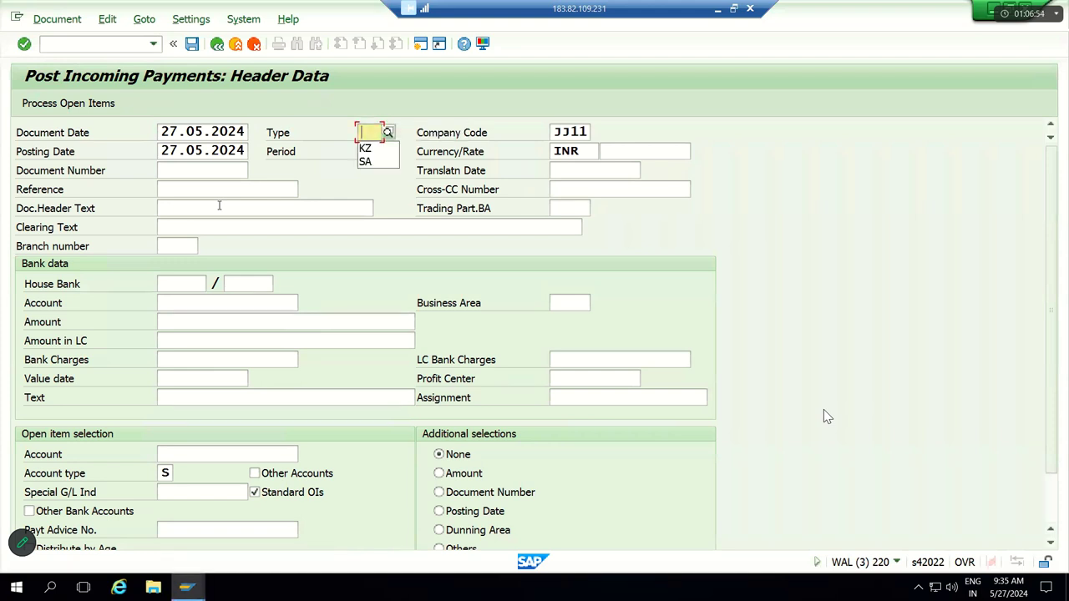
key("Tab")
key("Tab")
key("Tab")
key("Tab")
key("Tab")
key("Tab")
key("Tab")
key("Tab")
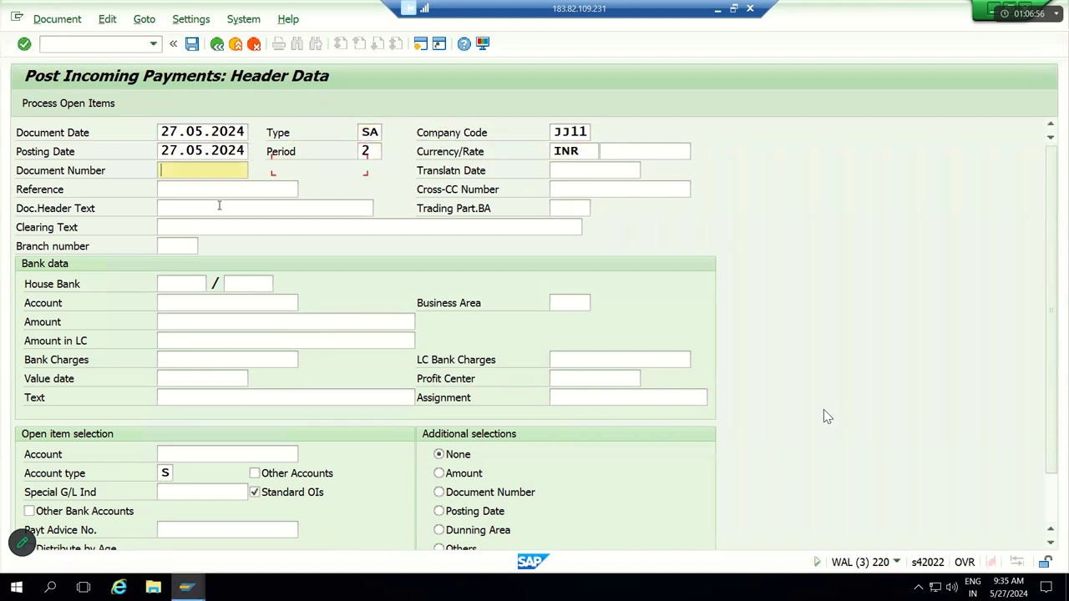
left_click(219, 206)
key("Tab")
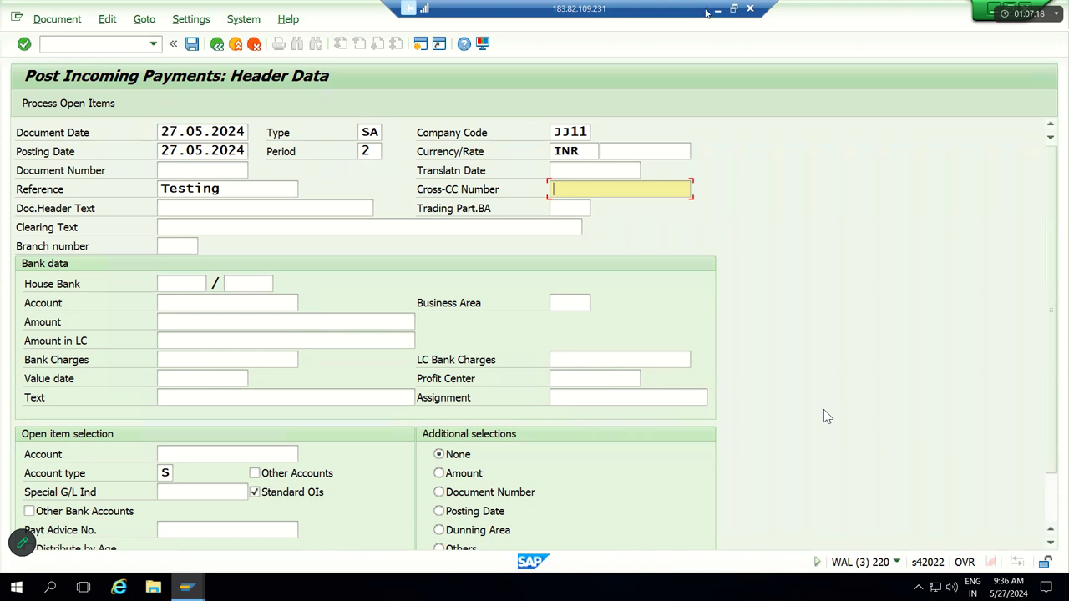
Step: Review the incoming and outgoing payment entries and the commission received line in the Excel notes
left_click(718, 10)
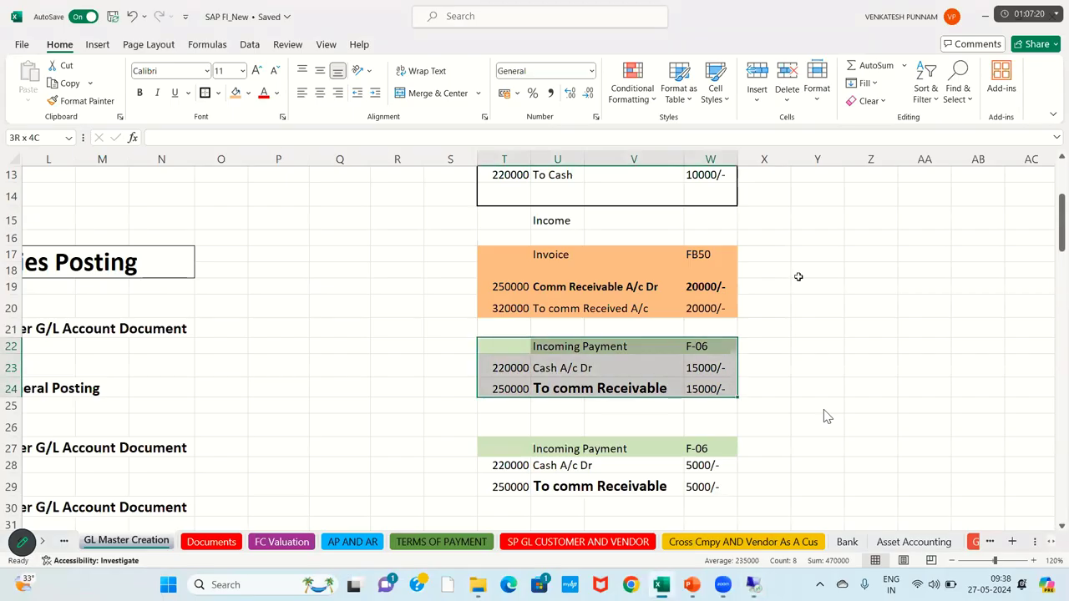
left_click_drag(506, 348, 633, 346)
key("Up")
key("Up")
key("Up")
key("Up")
key("Up")
key("Up")
key("Up")
key("Up")
key("Up")
key("Up")
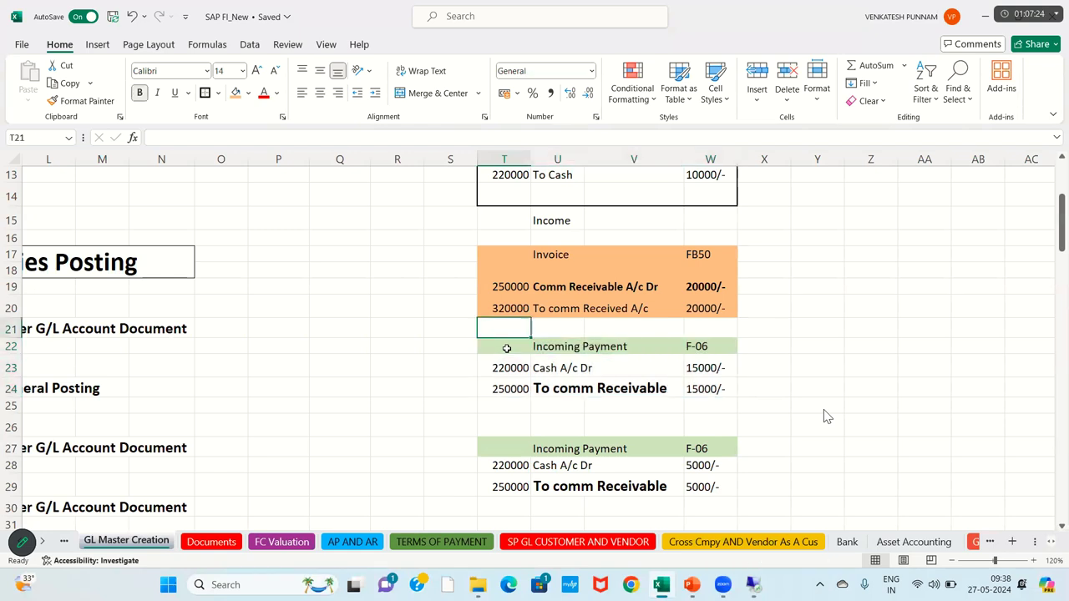
key("Up")
key("Up")
key("Up")
key("Up")
key("Up")
key("Up")
key("Up")
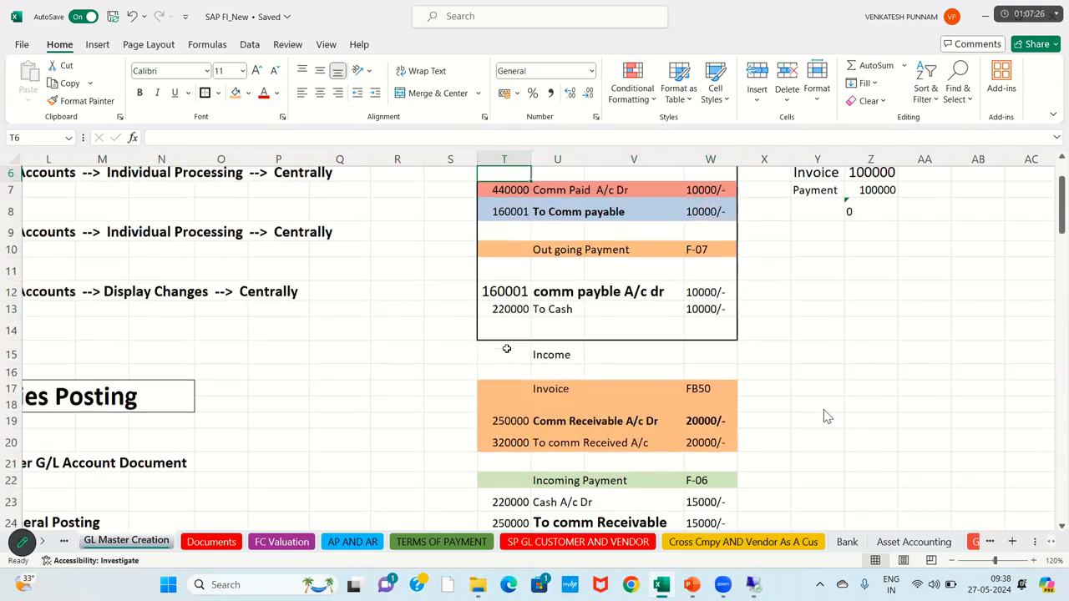
left_click(564, 278)
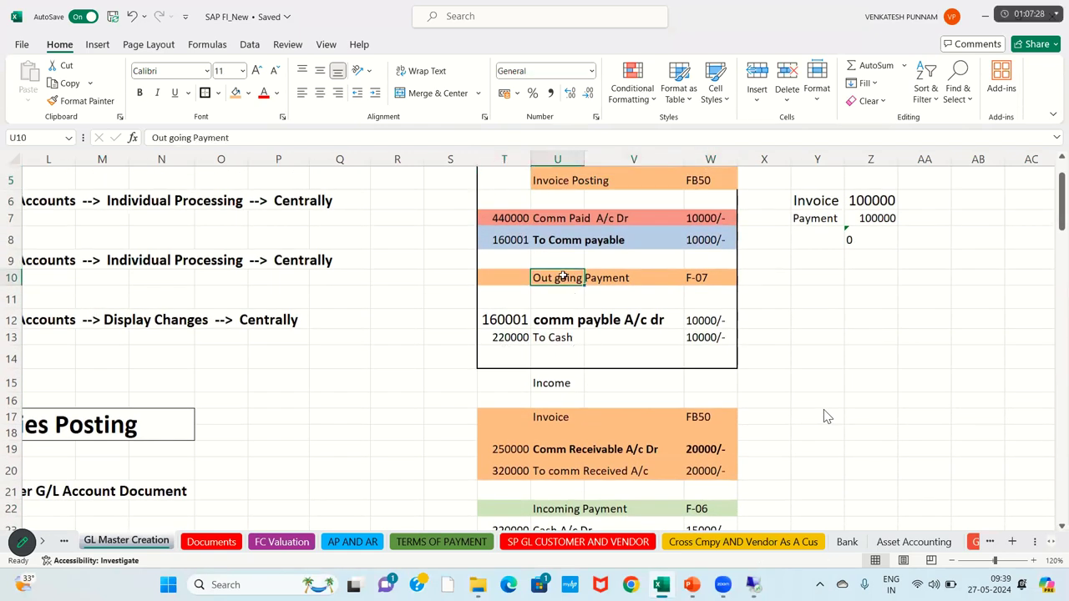
key("Down")
key("Down")
key("Down")
key("Down")
key("Down")
key("Down")
key("Down")
key("Down")
key("Down")
key("Down")
key("Down")
key("Down")
key("Down")
key("Down")
key("Down")
key("Down")
key("Down")
key("Down")
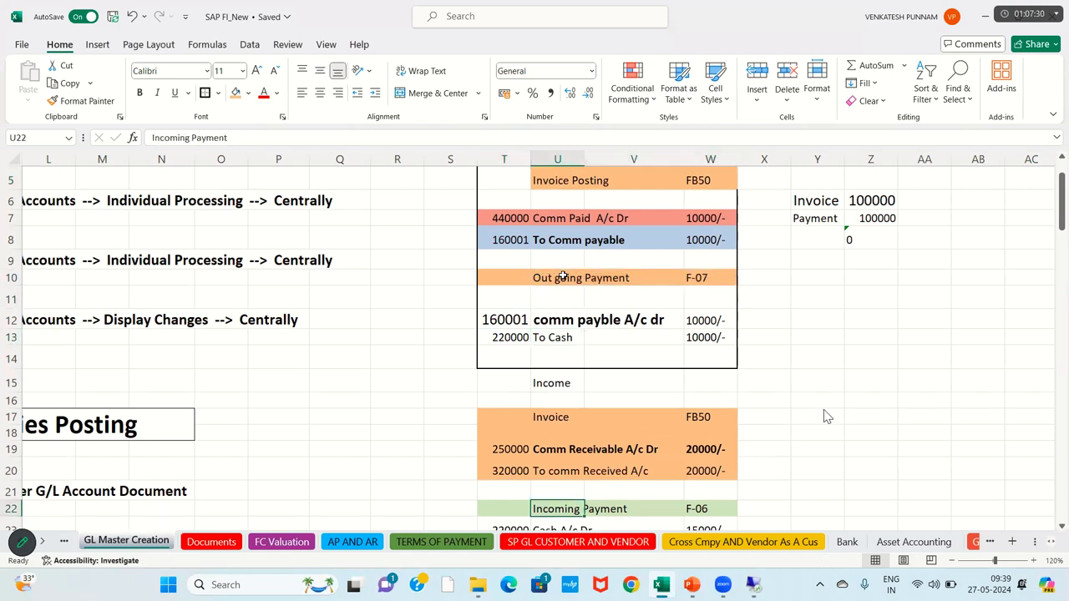
key("Down")
key("Down")
key("Down")
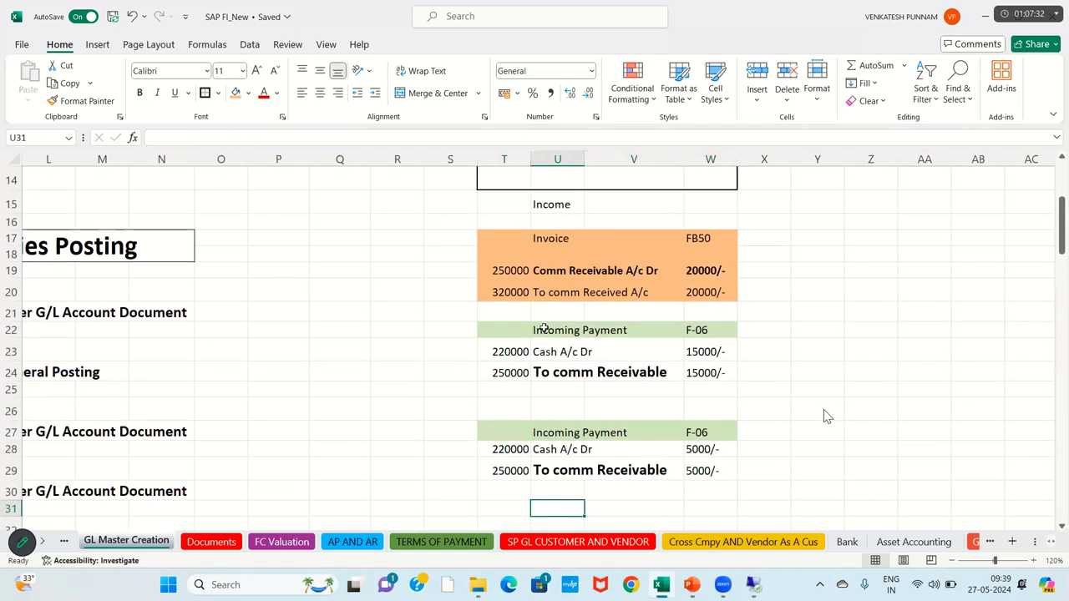
left_click(544, 329)
left_click(565, 292)
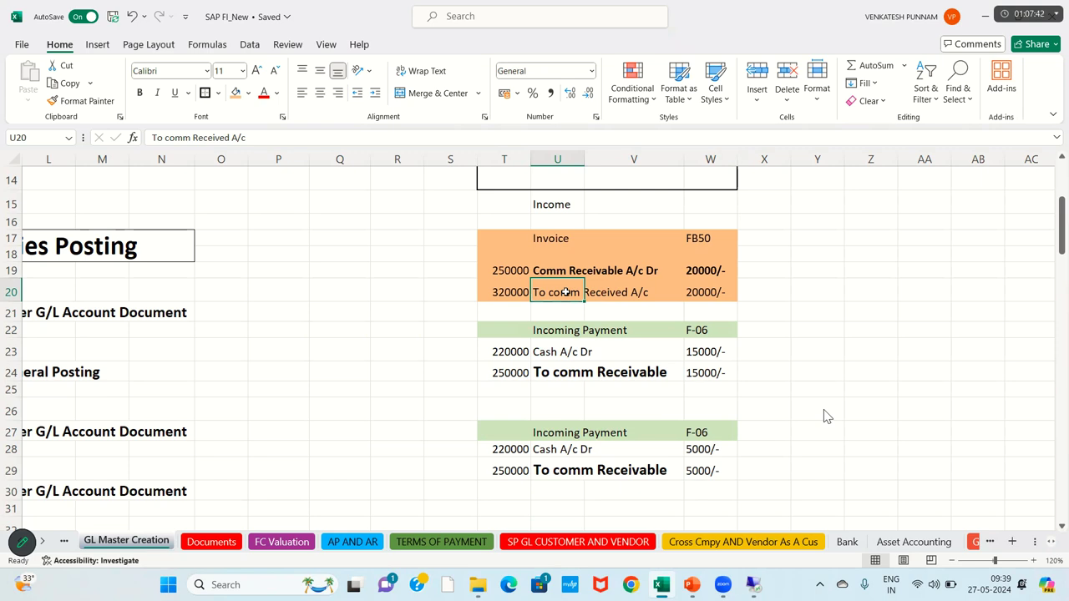
Step: Check the commission payable, F-07 outgoing and F-06 incoming payment entries, then return to SAP
key("Up")
key("Up")
key("Up")
key("Up")
key("Up")
key("Up")
key("Up")
key("Up")
key("Up")
key("Up")
key("Up")
key("Up")
key("Up")
key("Up")
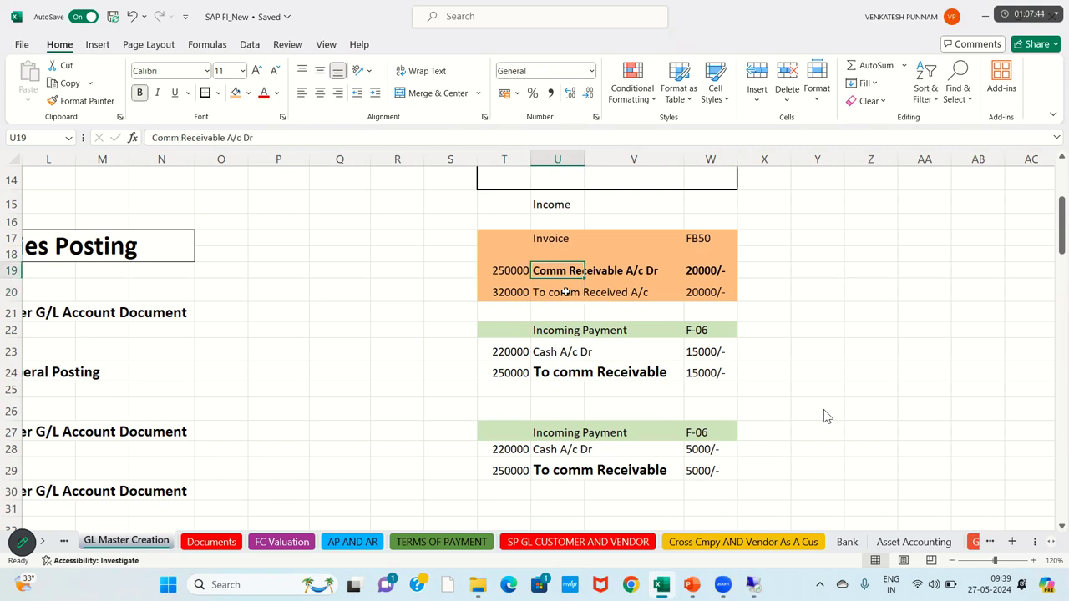
key("Up")
key("Up")
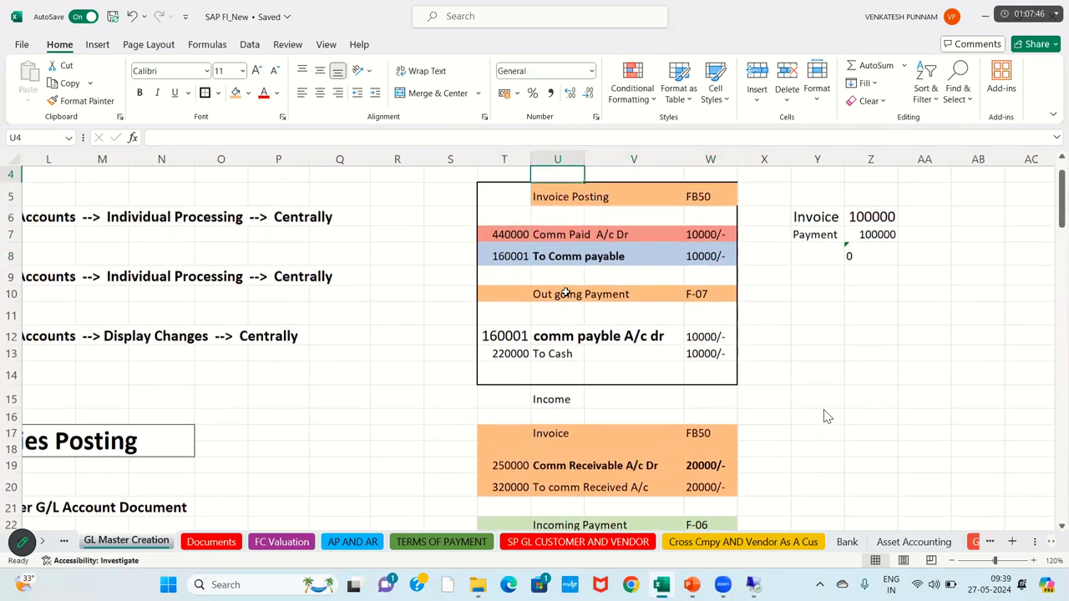
left_click(558, 261)
left_click(554, 296)
left_click(698, 302)
key("Down")
key("Down")
key("Down")
key("Down")
key("Down")
key("Down")
key("Down")
key("Down")
key("Down")
key("Down")
key("Down")
key("Down")
key("Down")
key("Down")
key("Down")
key("Down")
key("Down")
key("Down")
key("Down")
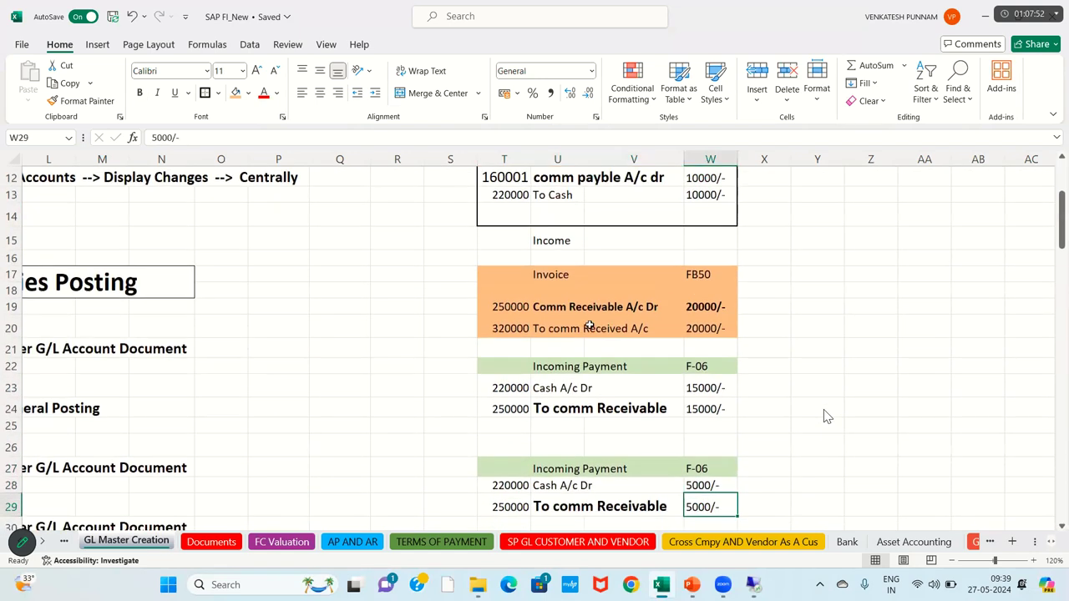
left_click(589, 326)
left_click(550, 374)
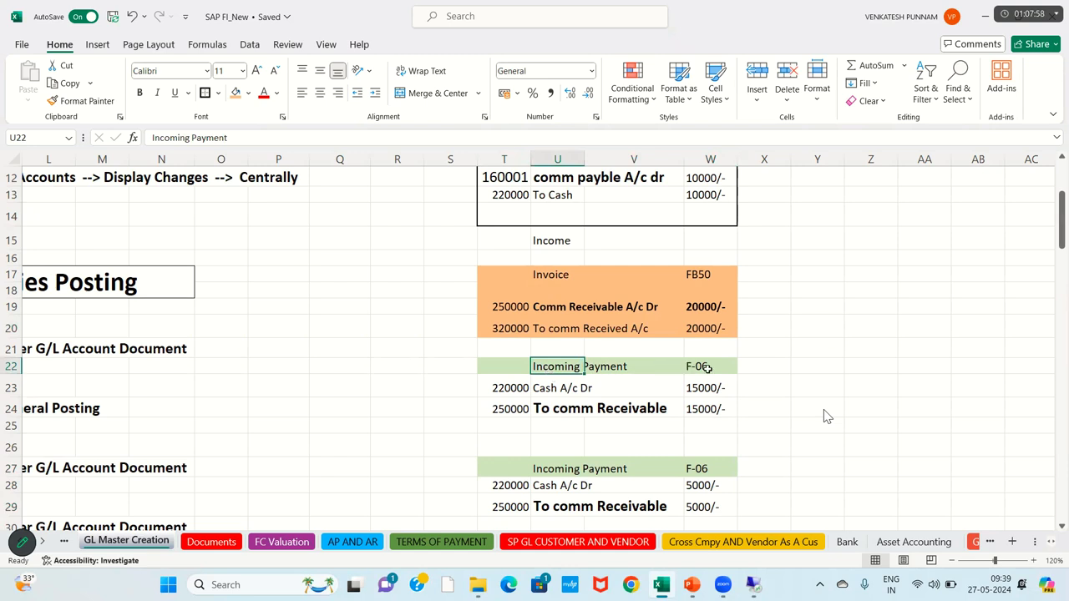
left_click(708, 368)
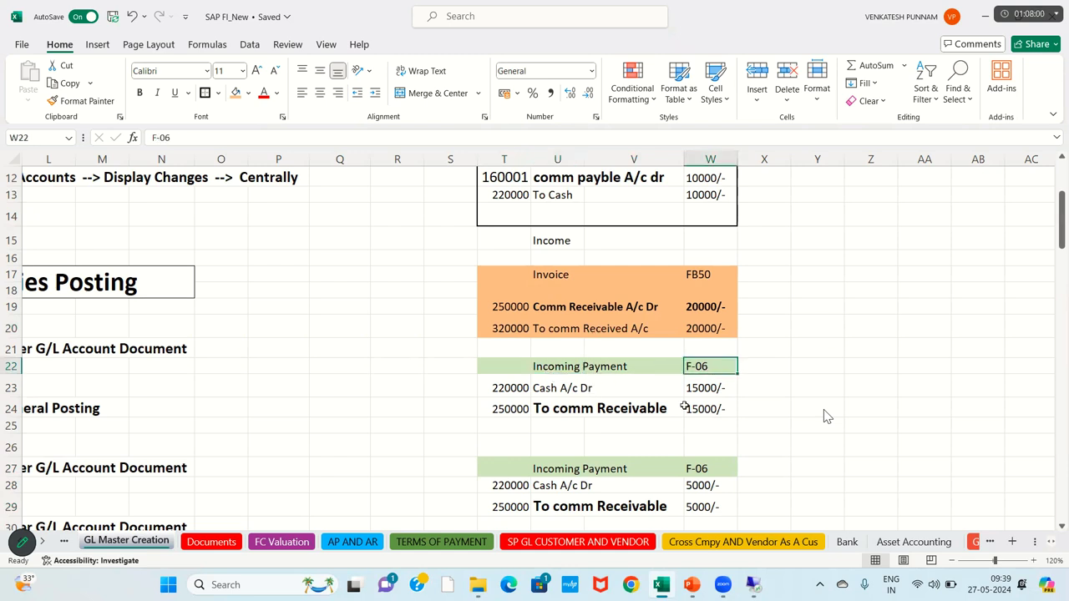
key("alt+Tab")
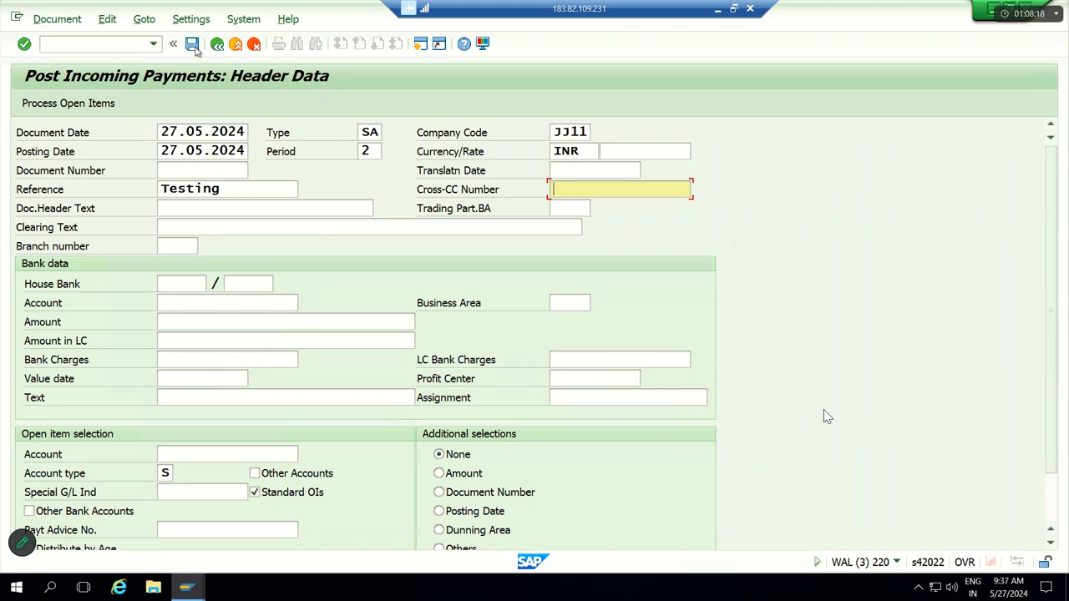
Step: Leave the current payment screen with /n and restart F-06
left_click(131, 44)
type("/n")
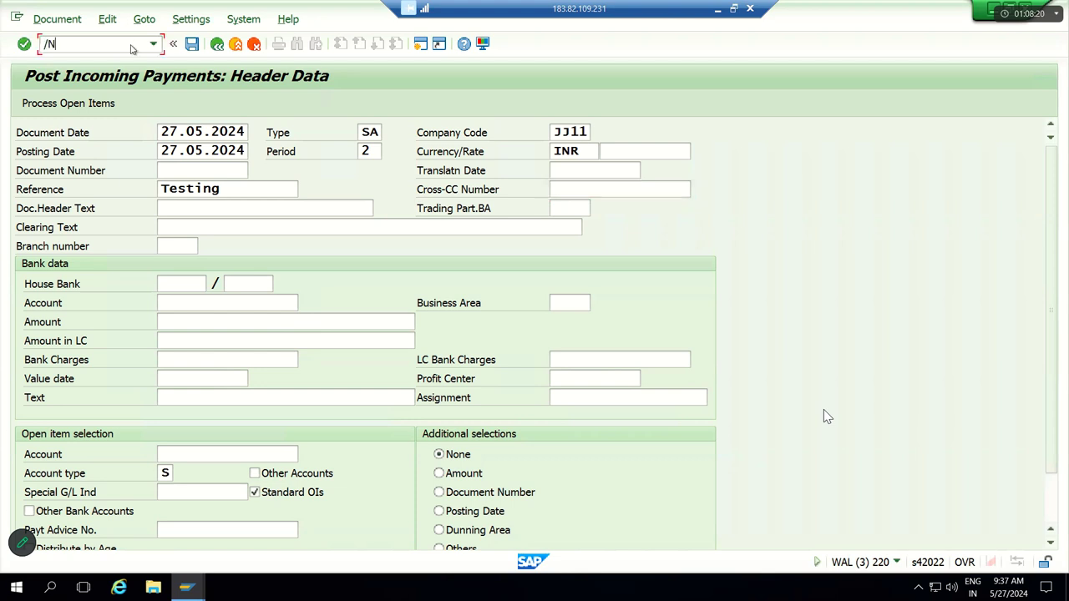
key("Return")
type("F-06")
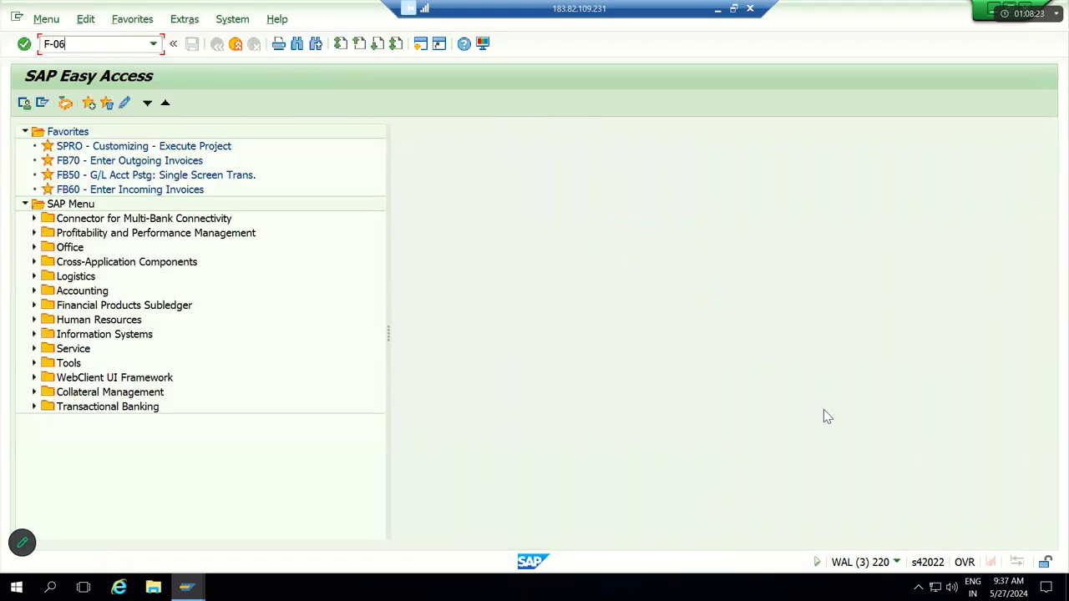
key("Return")
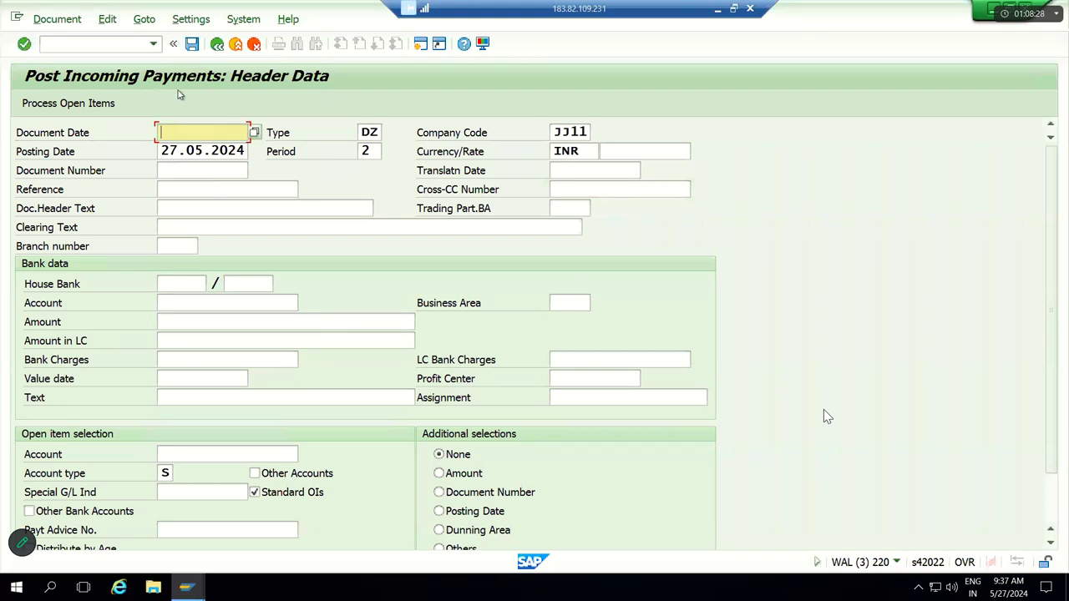
Step: Set the header to document date 27.05.2024, type SA and reference Testing
key("Tab")
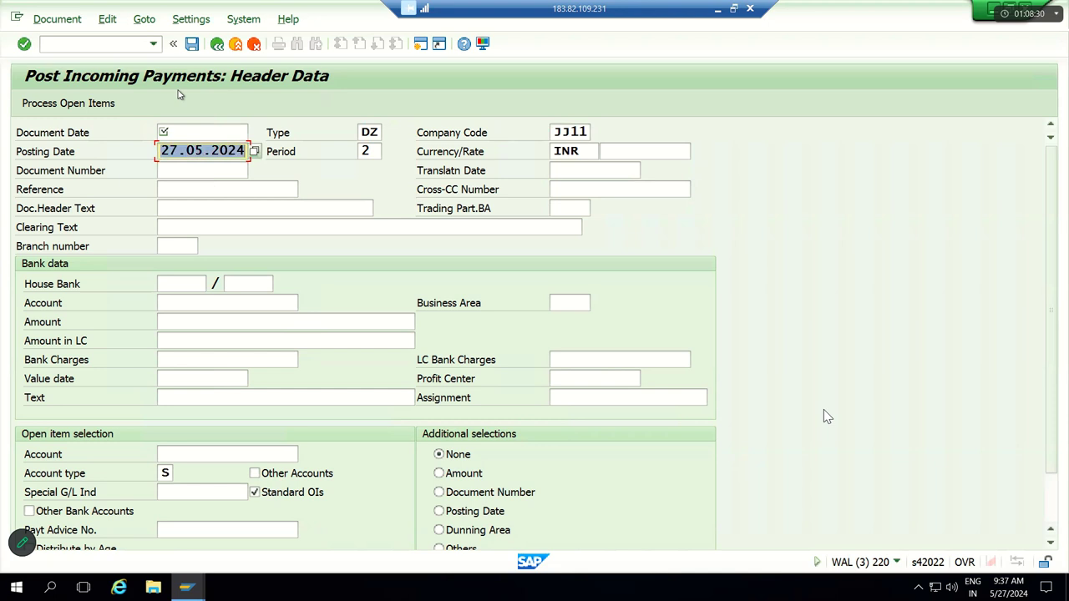
key("shift+Tab")
key("shift+Tab")
type("27.05.2024")
key("Tab")
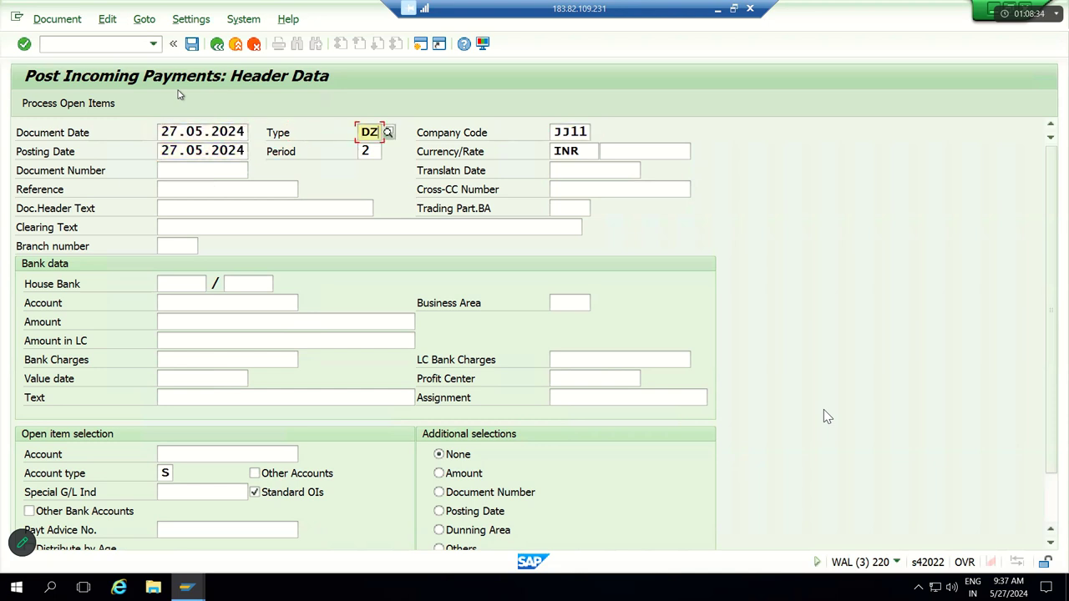
type("SA")
key("Tab")
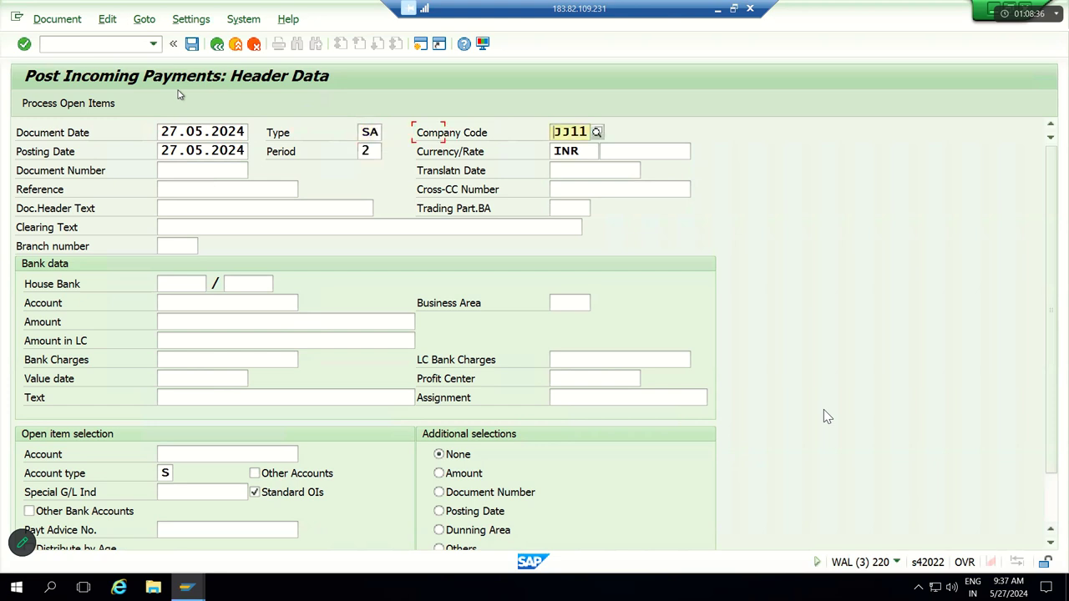
key("Tab")
key("Tab")
key("Tab")
key("Tab")
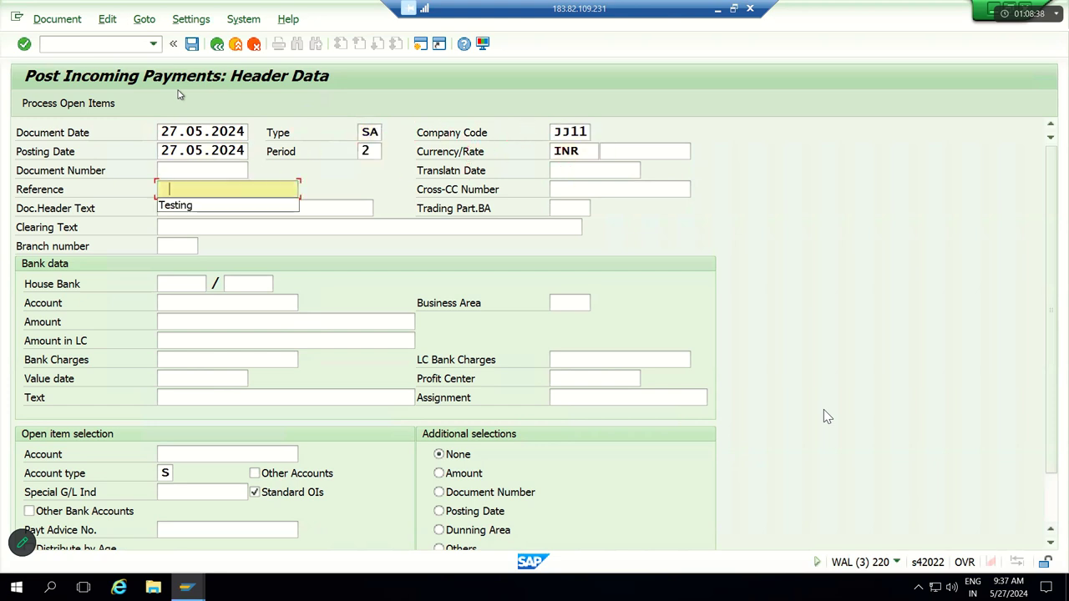
key("Down")
key("Tab")
key("Tab")
key("Tab")
key("Tab")
key("Tab")
key("Tab")
key("Tab")
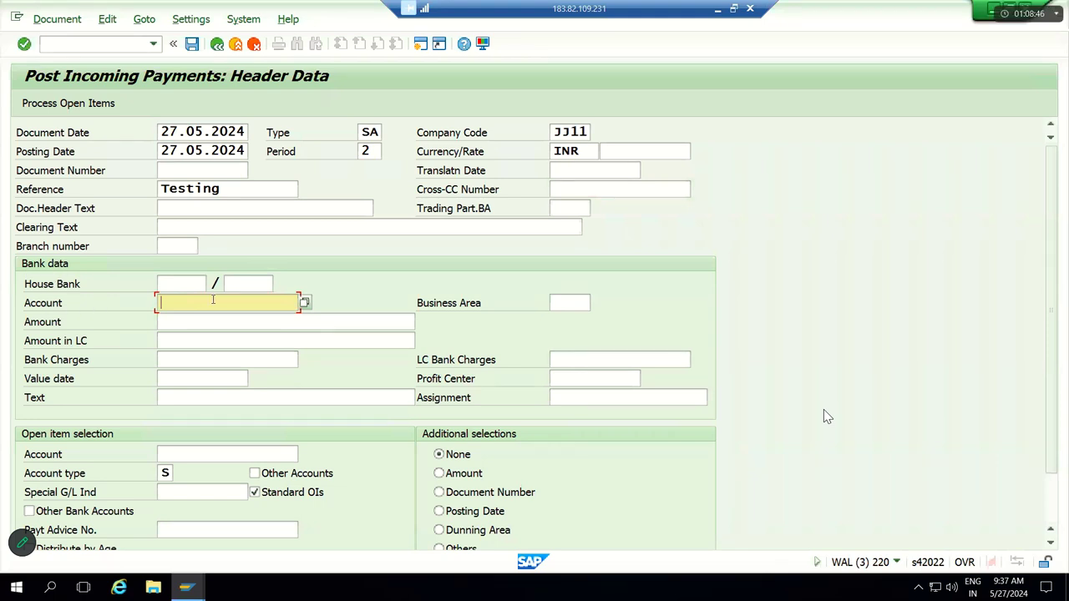
Step: Enter bank account 220000, amount 15000 and open-item account 250000
type("2200")
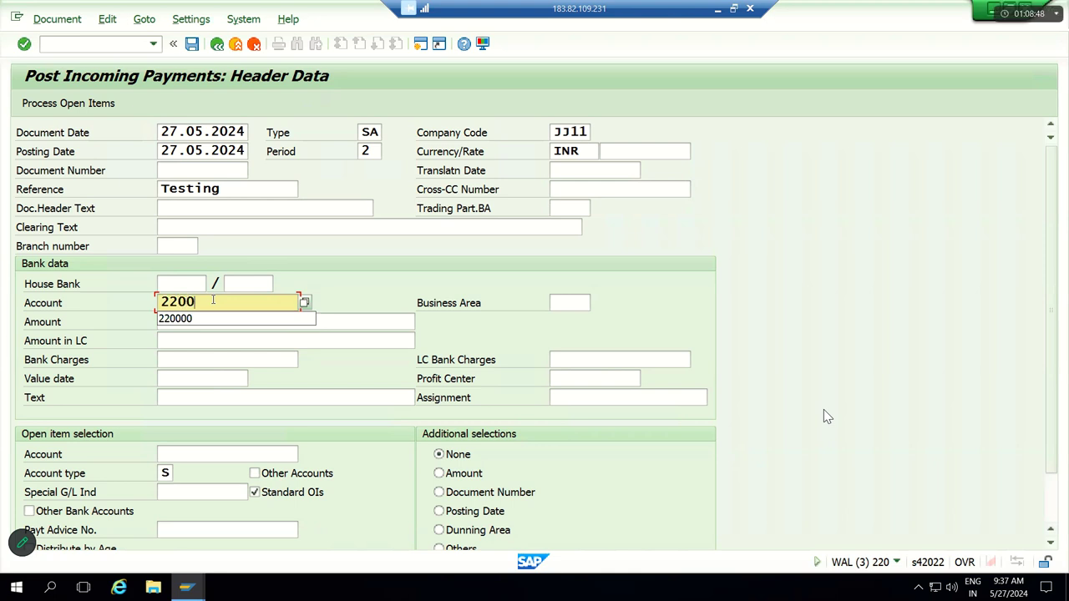
type("00")
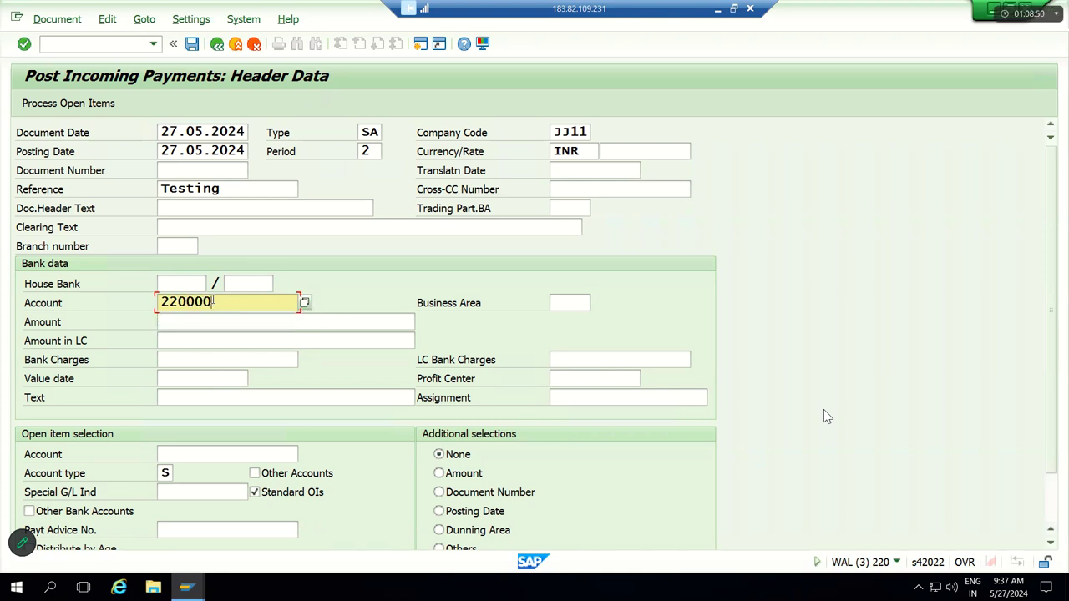
scroll(219, 297, "down", 1)
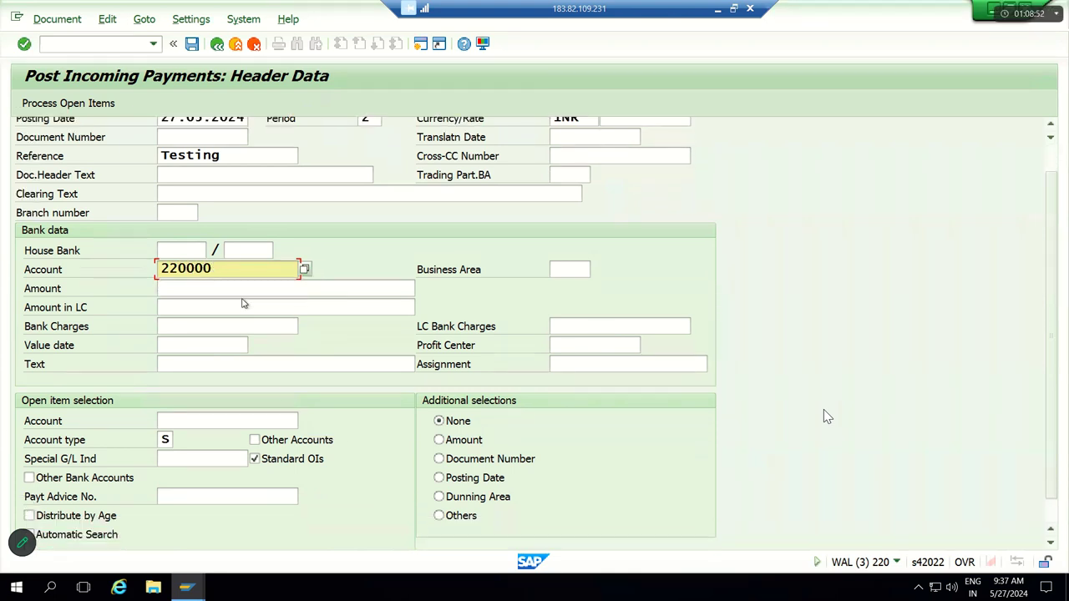
left_click(225, 289)
type("1")
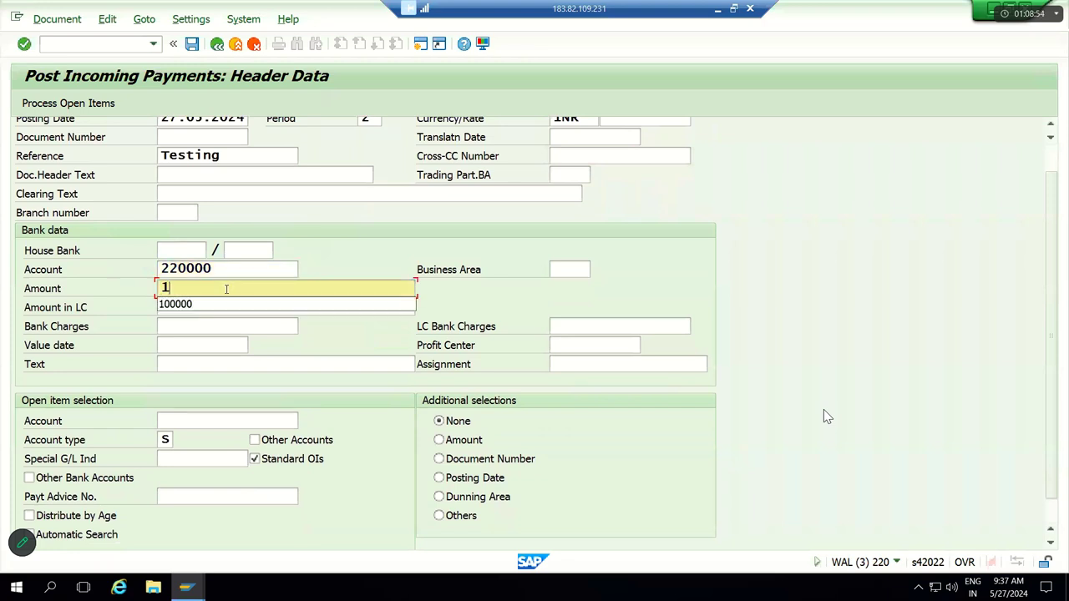
type("5000")
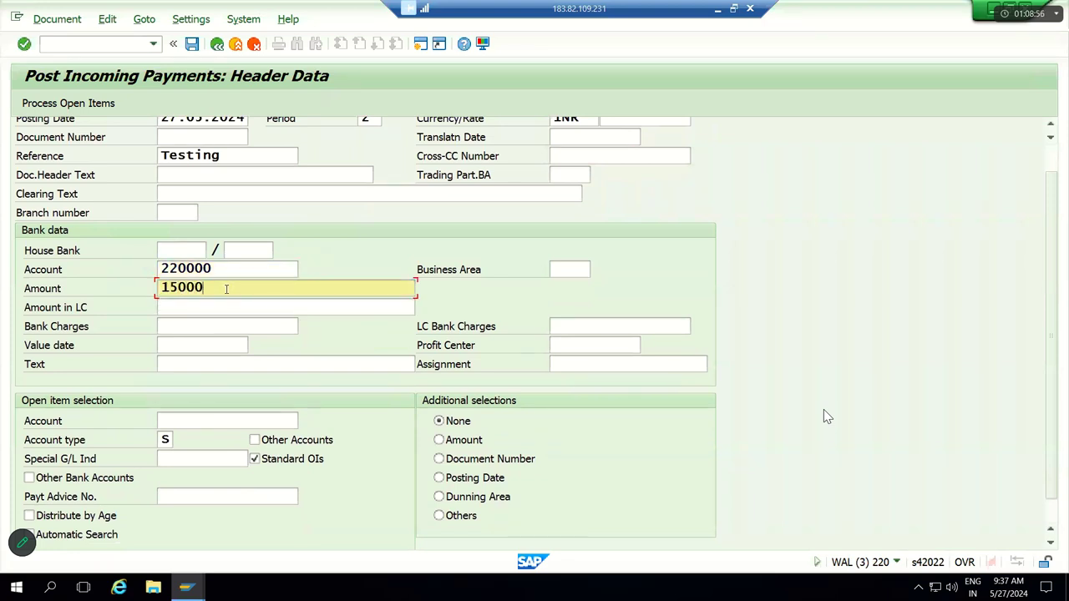
key("Tab")
key("Tab")
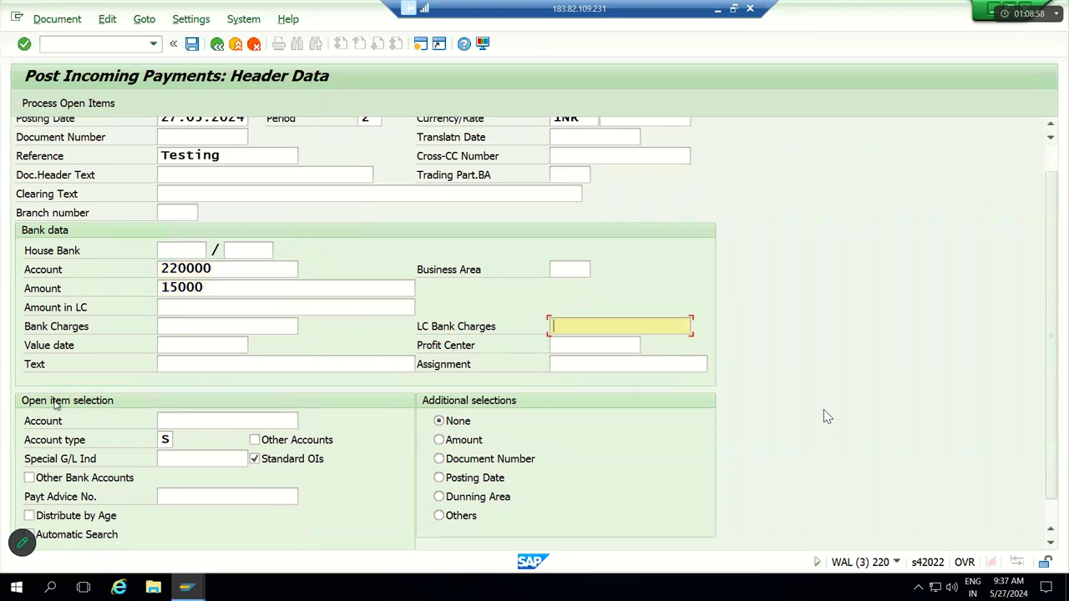
left_click(201, 418)
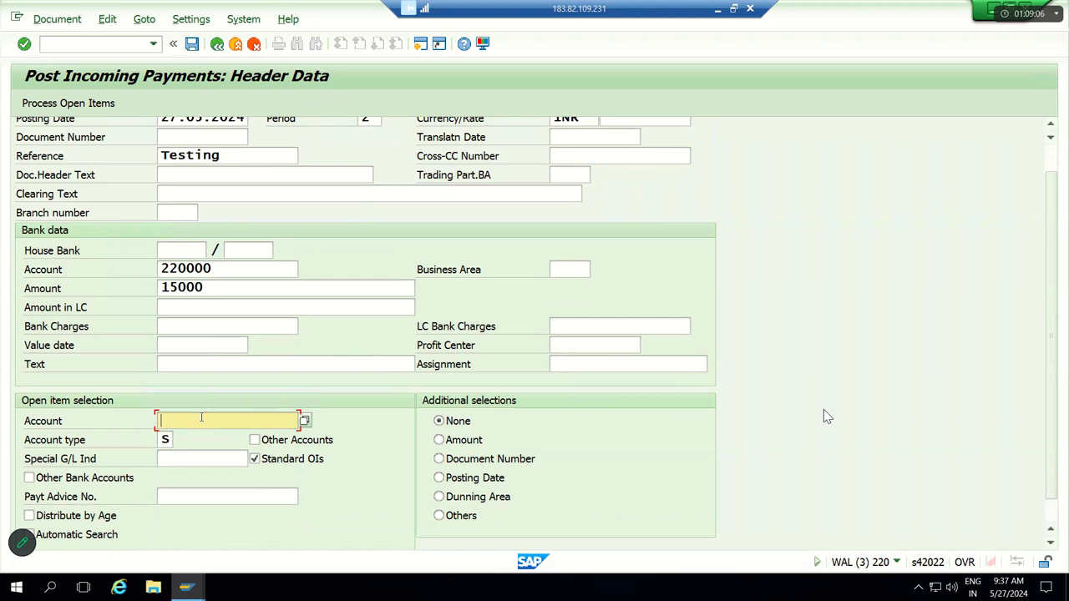
type("250000")
left_click_drag(1052, 338, 1048, 248)
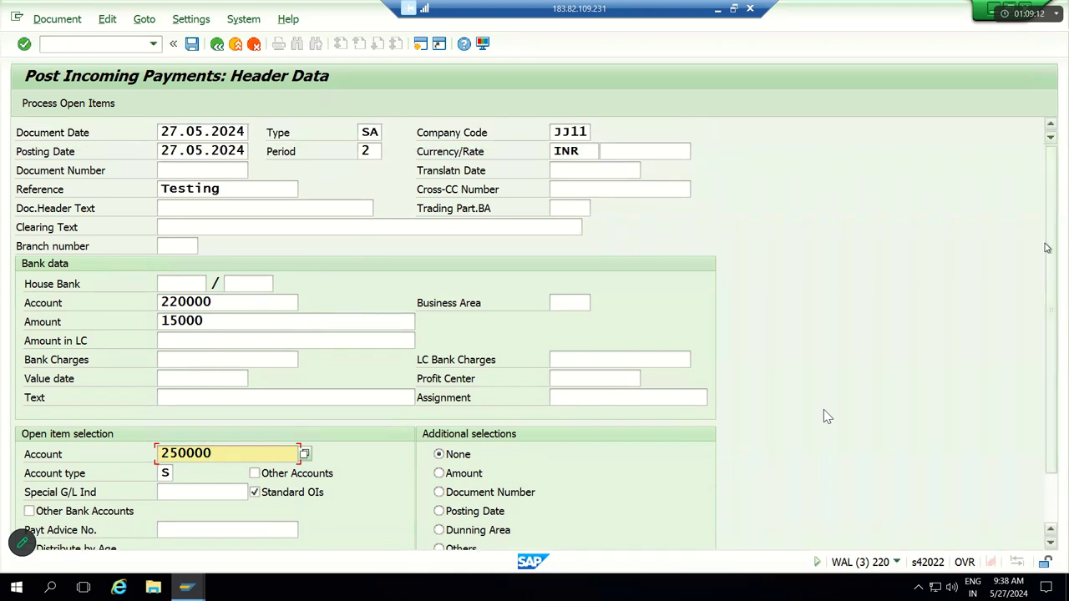
Step: List account 250000's open items and enter a 15000 partial payment on the 20,000.00 invoice
left_click(78, 108)
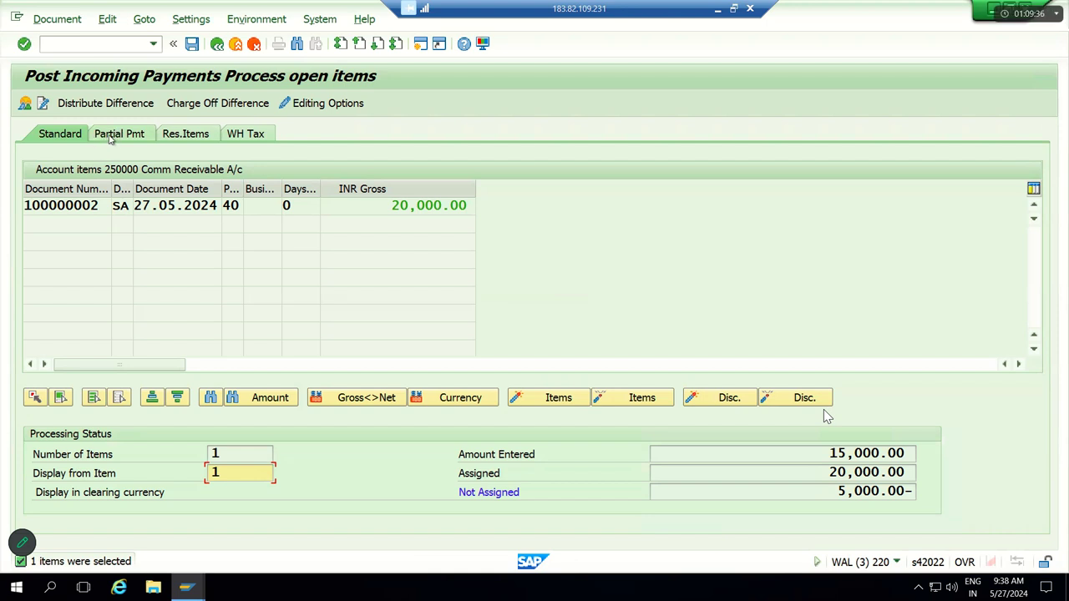
left_click(110, 137)
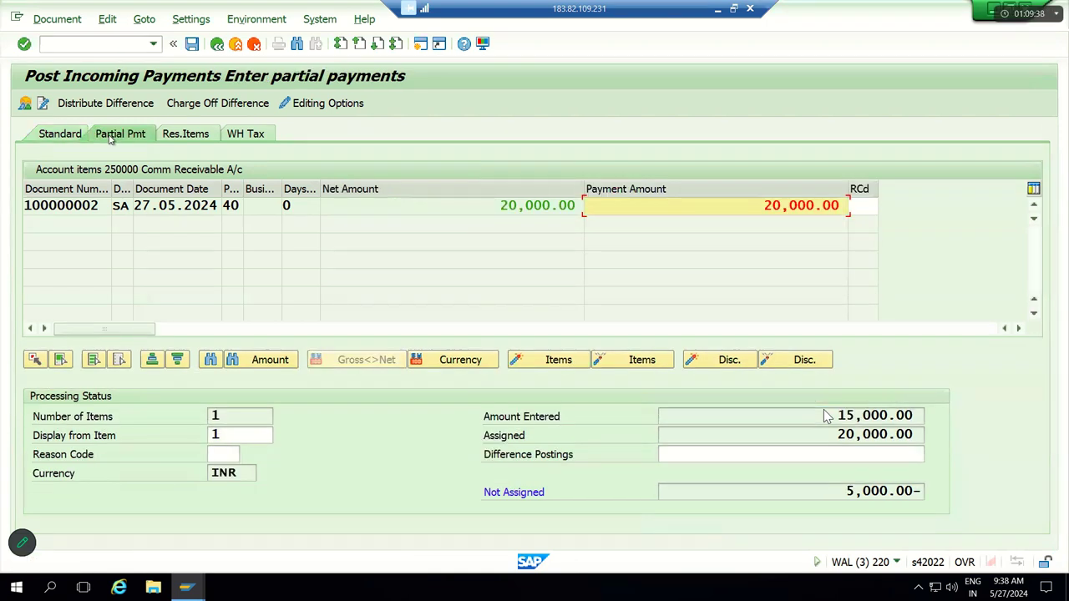
left_click(750, 209)
type("15000")
key("Return")
double_click(571, 205)
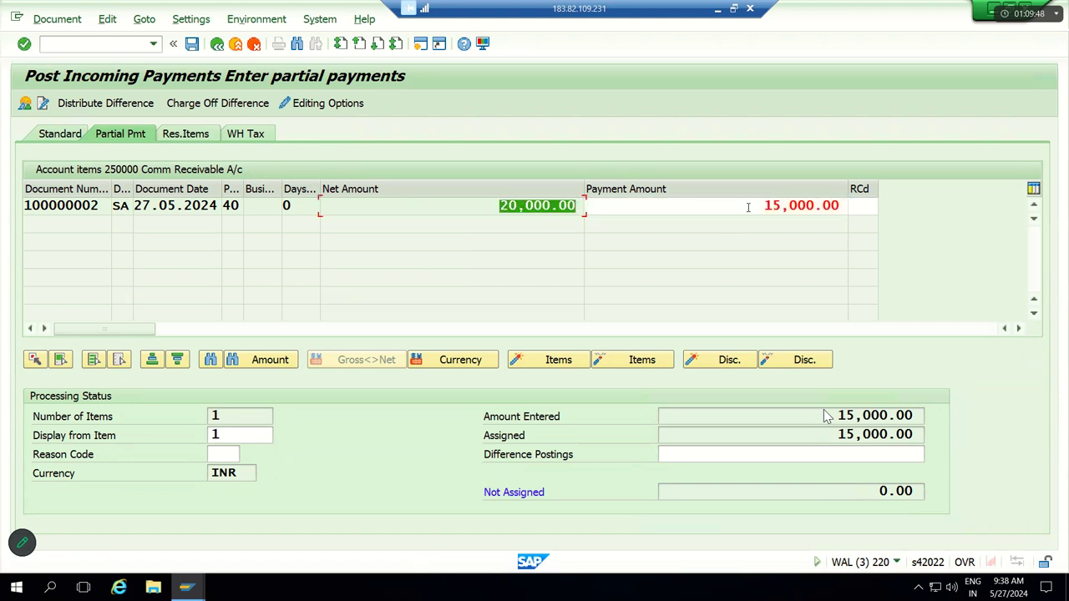
key("Tab")
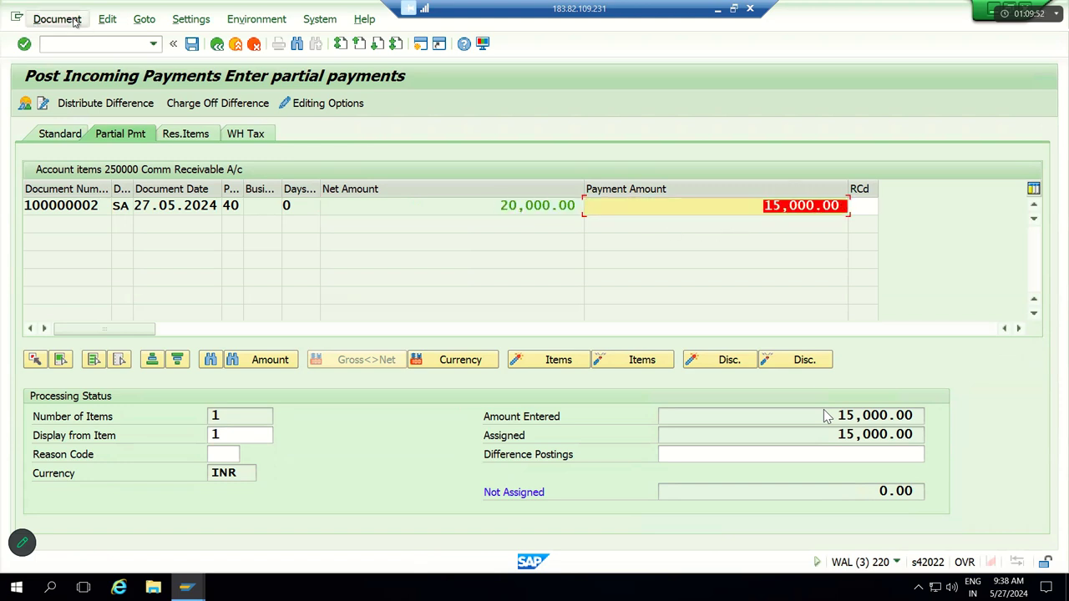
Step: Simulate the posting to check Cash debit and Comm Receivable credit, then go to Excel cell T23
left_click(73, 20)
left_click(67, 57)
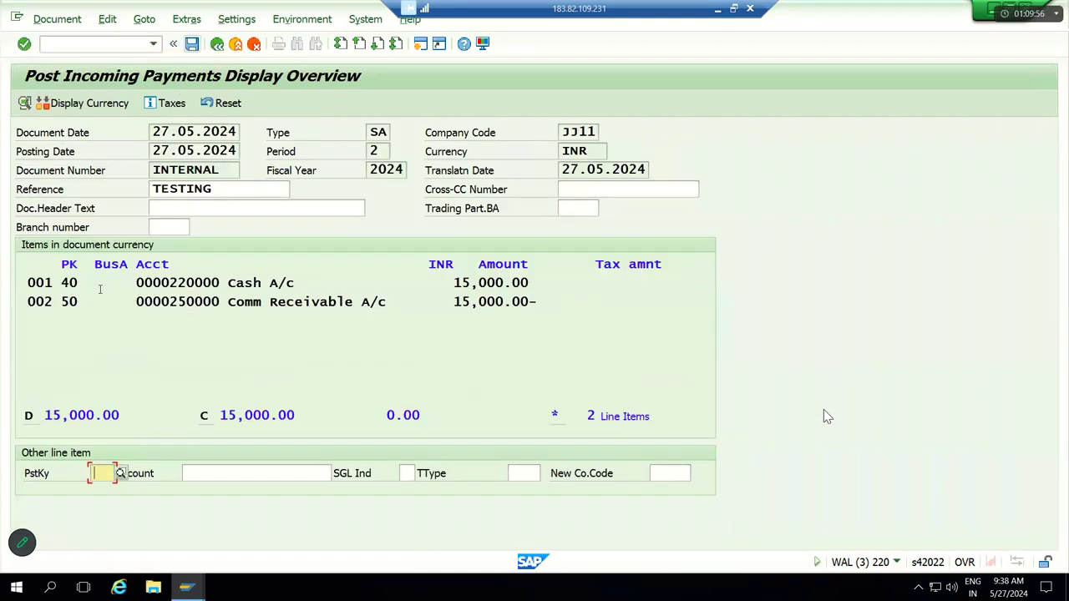
left_click_drag(81, 283, 52, 302)
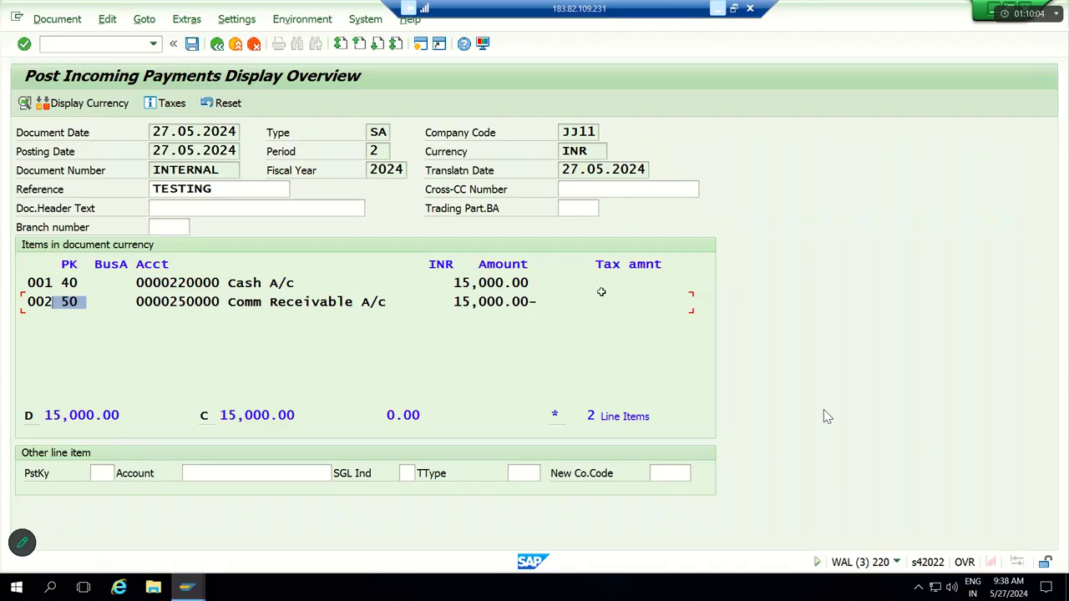
left_click(717, 10)
left_click(504, 387)
Step: Shade the 15000 payment entry cells T23:W24 light purple
key("shift+Right")
key("shift+Right")
key("shift+Right")
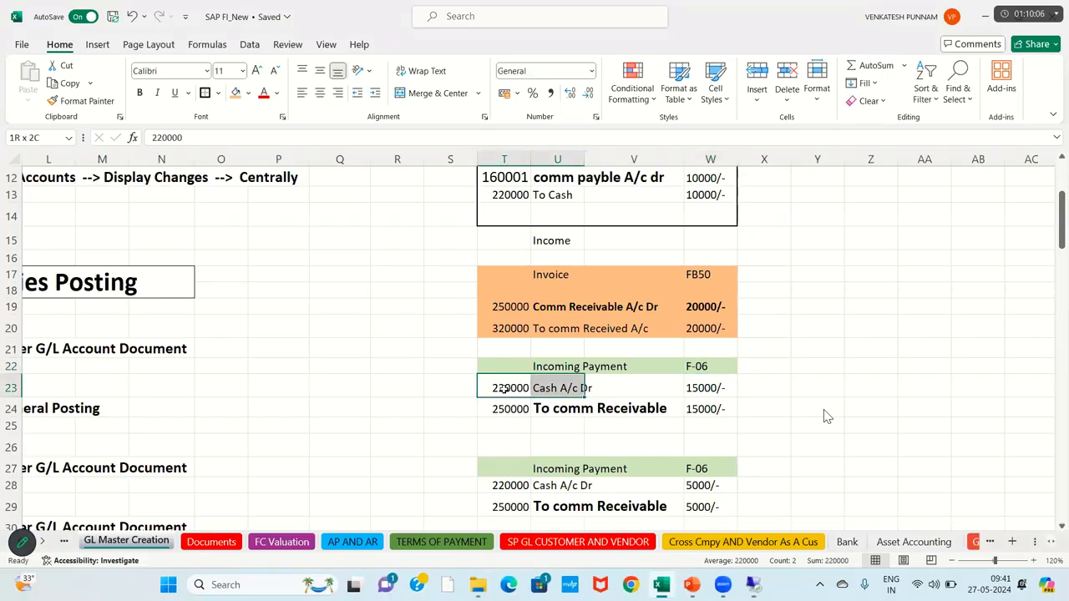
key("shift+Down")
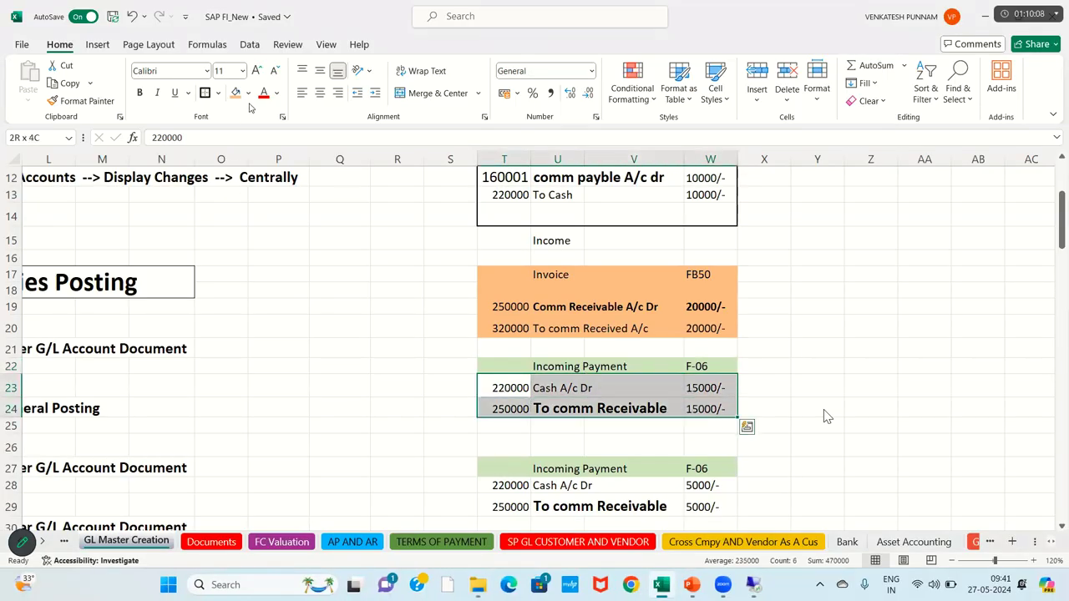
left_click(248, 93)
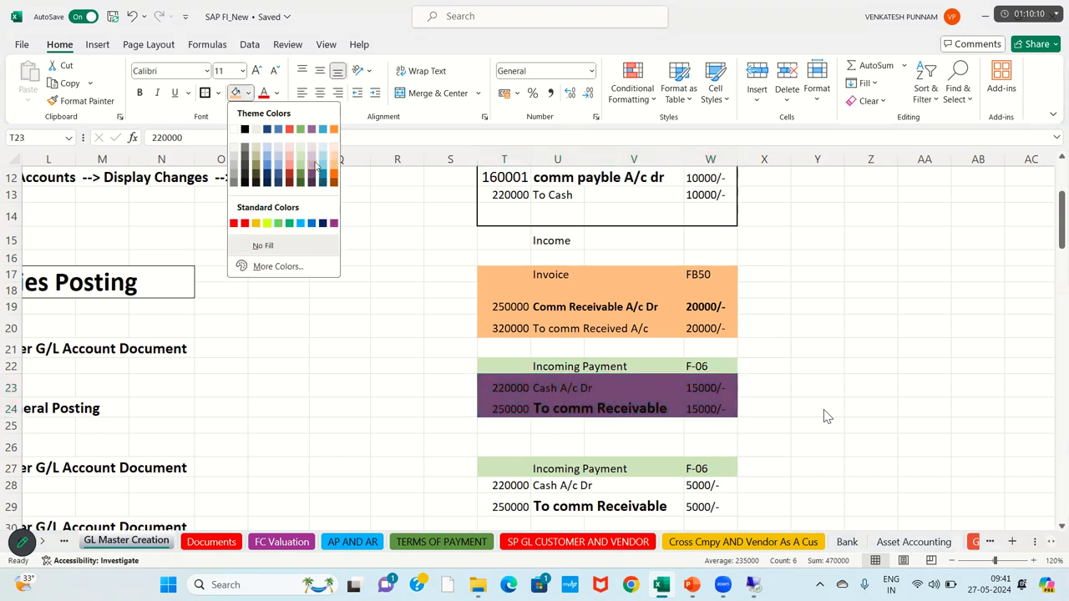
left_click(318, 382)
left_click(357, 436)
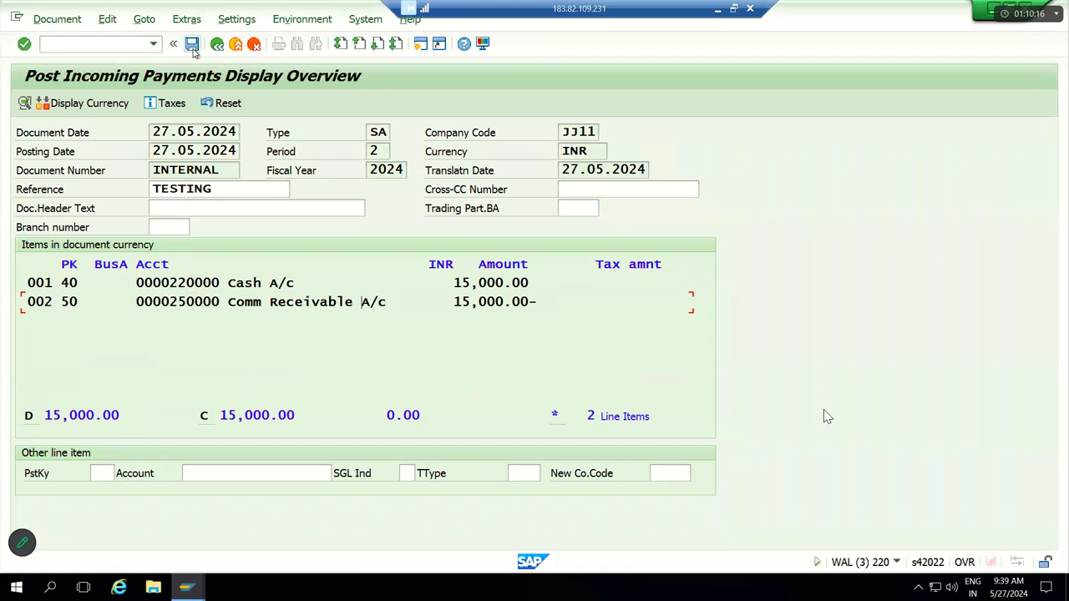
Step: Post the partial payment as document 100000003 and review its general ledger view
left_click(191, 44)
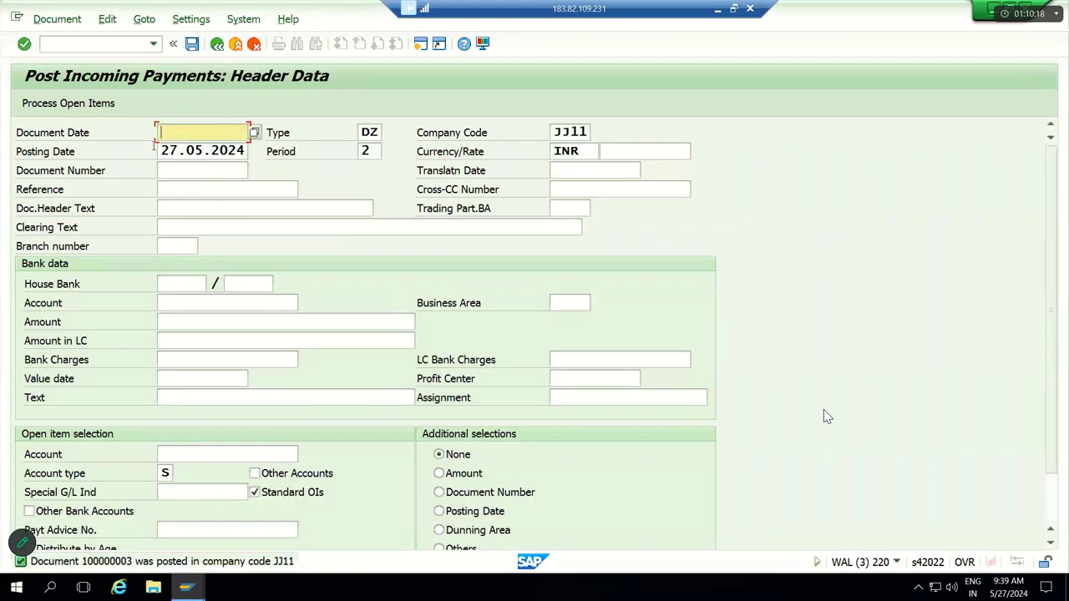
left_click(64, 21)
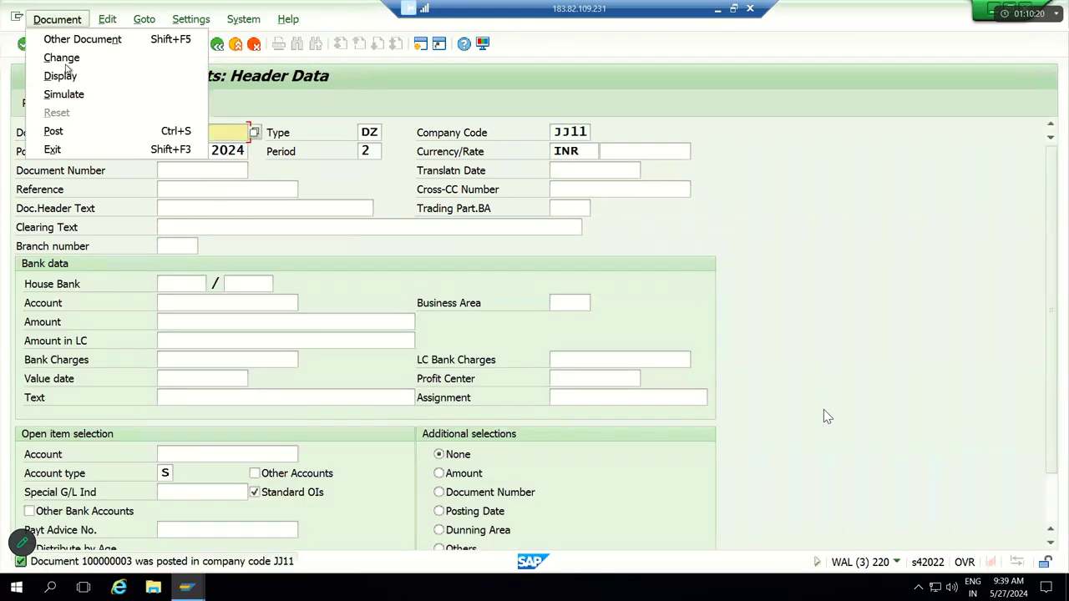
left_click(60, 75)
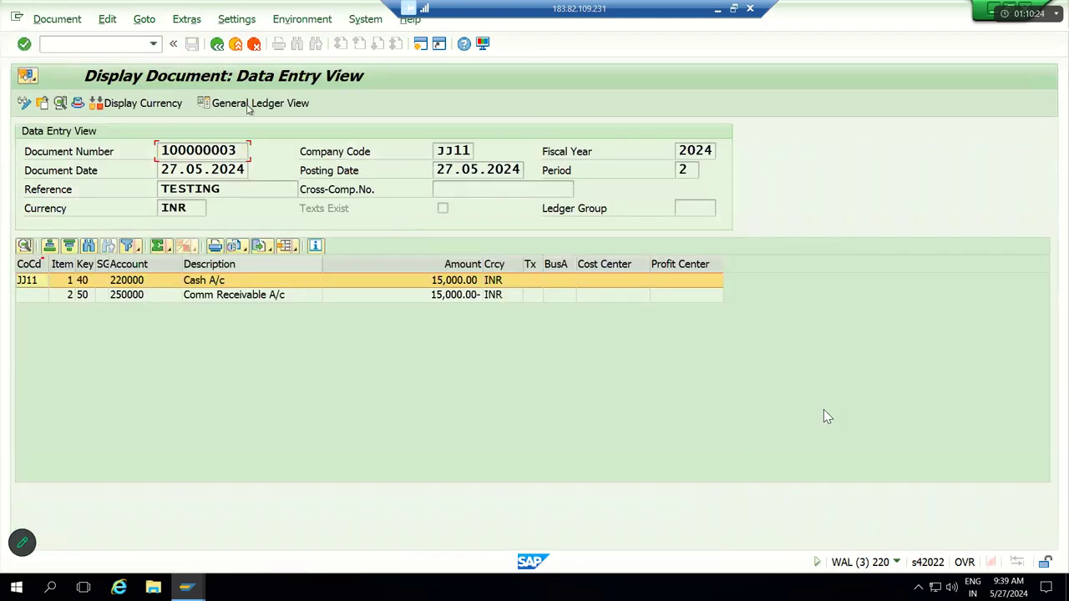
left_click(251, 104)
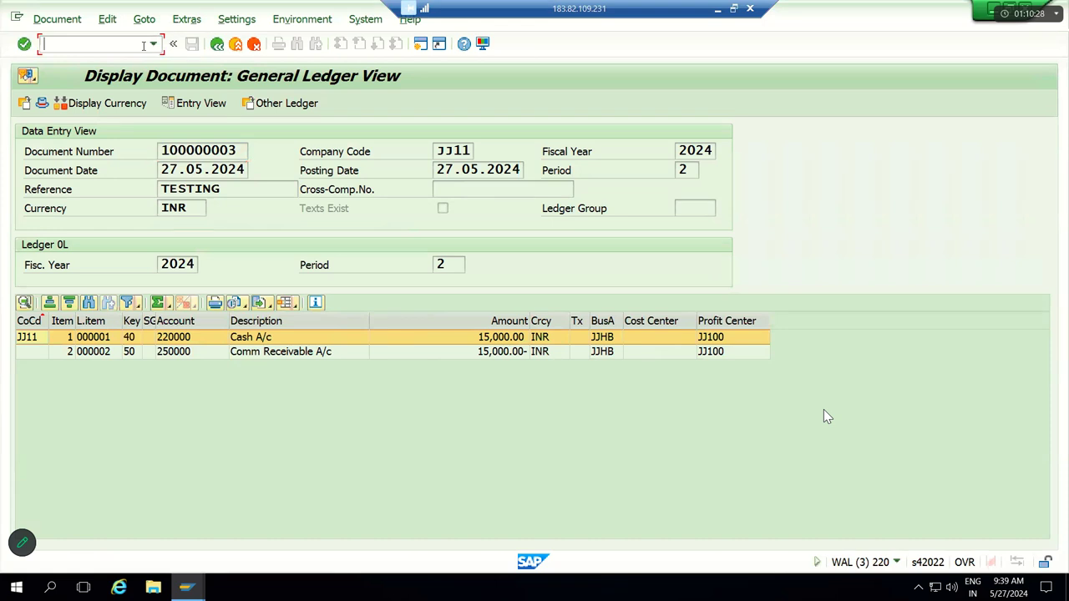
type("/n")
key("Return")
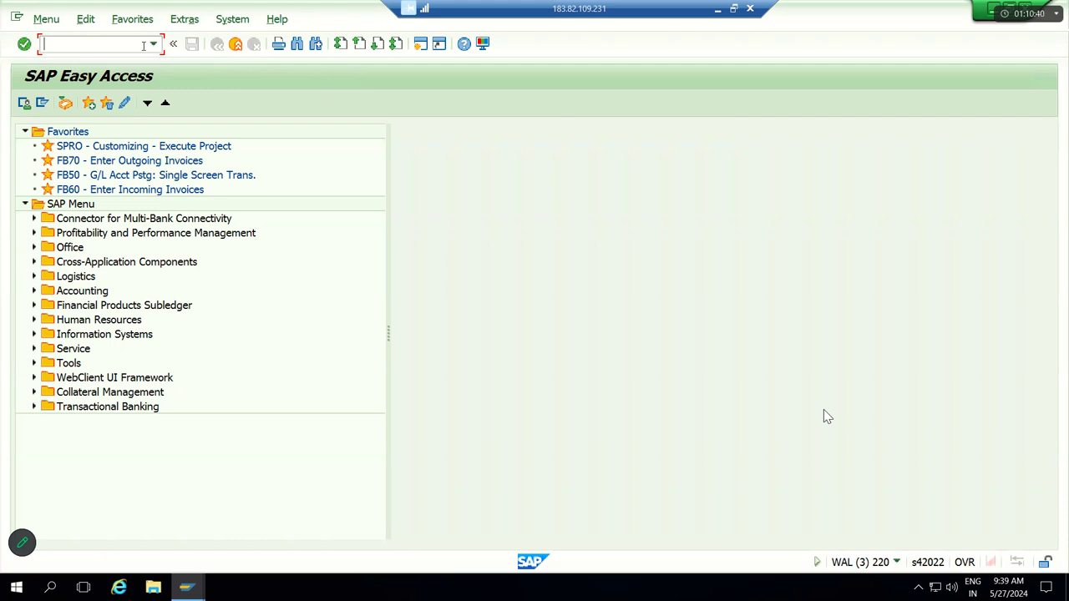
Step: Run FBL3N with all items for account 250000 and confirm 5,000.00 remains open
type("FBL3N")
key("Return")
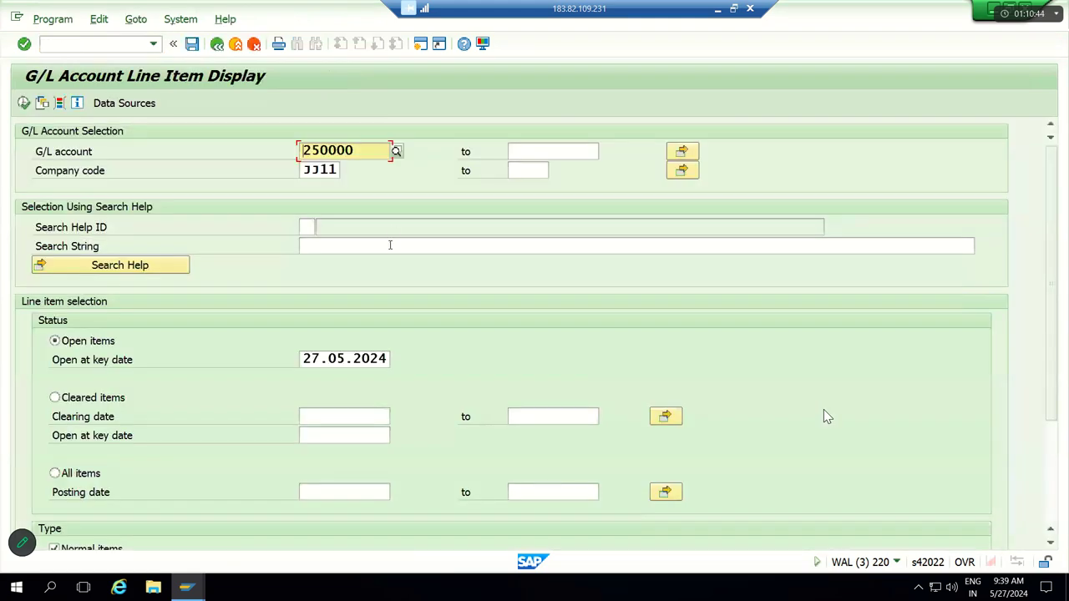
left_click(83, 478)
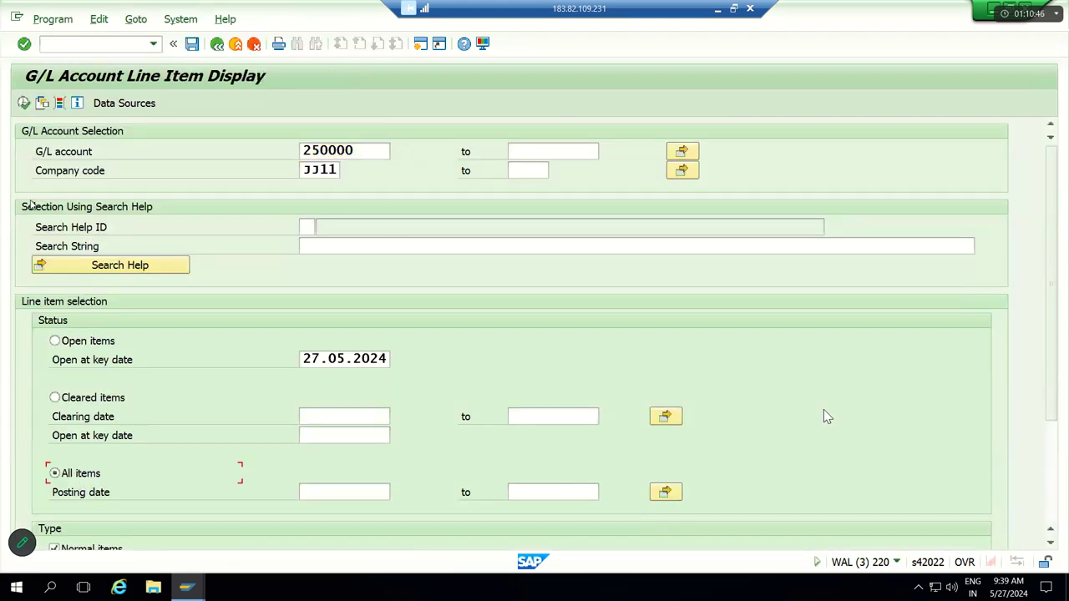
left_click(24, 103)
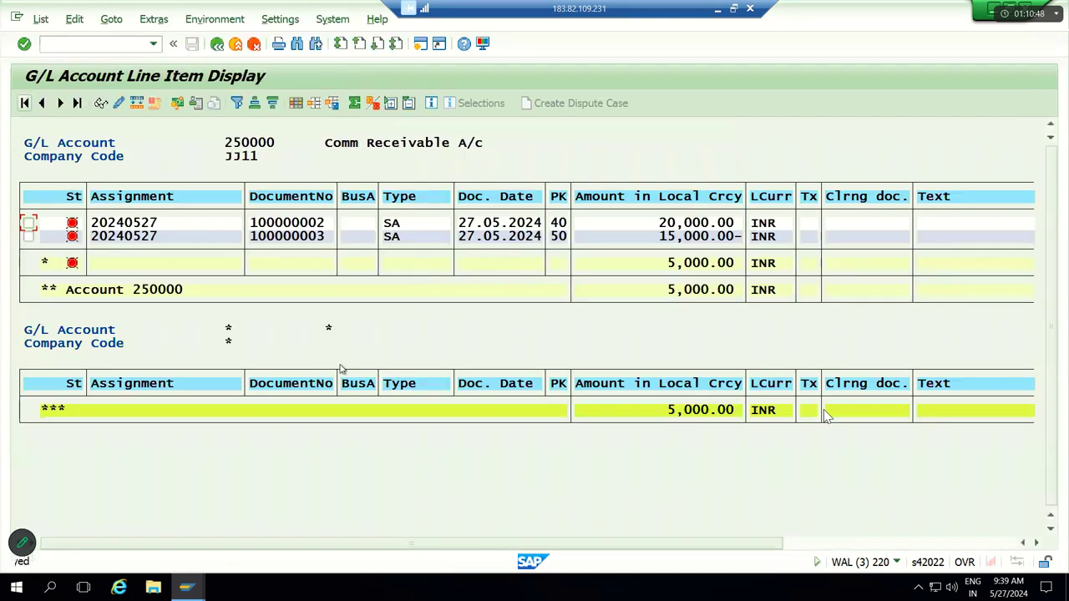
left_click(693, 274)
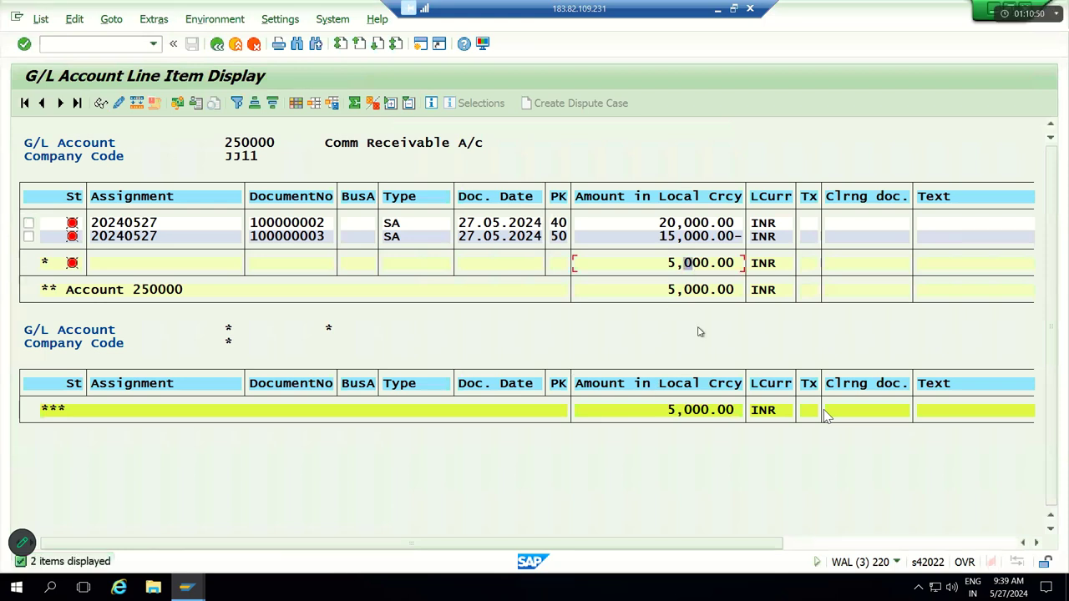
left_click(692, 407)
left_click(675, 289)
left_click(677, 265)
type("/n")
key("Return")
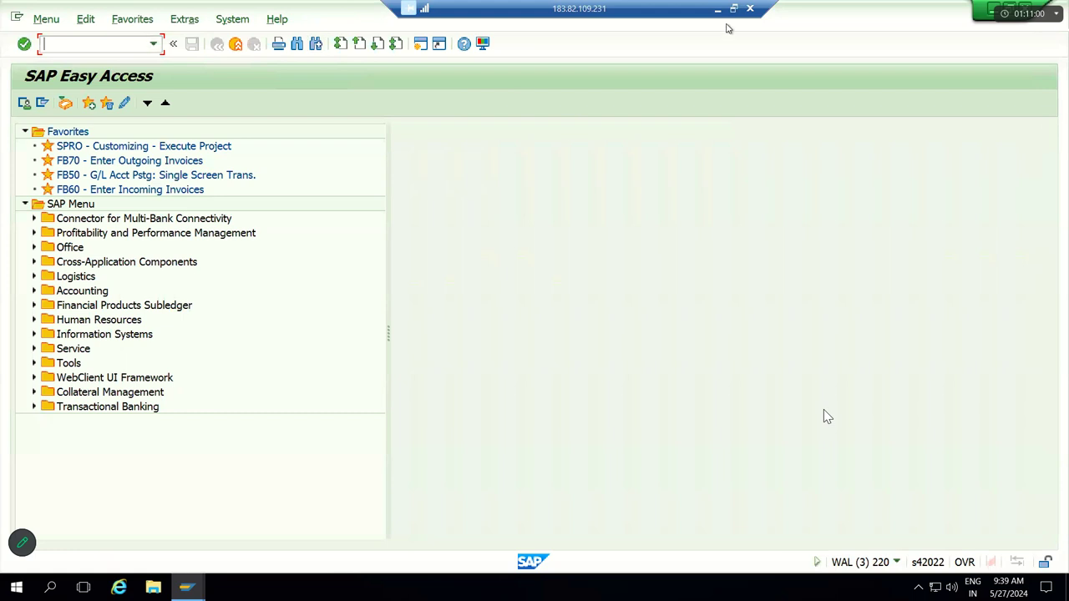
key("alt+Tab")
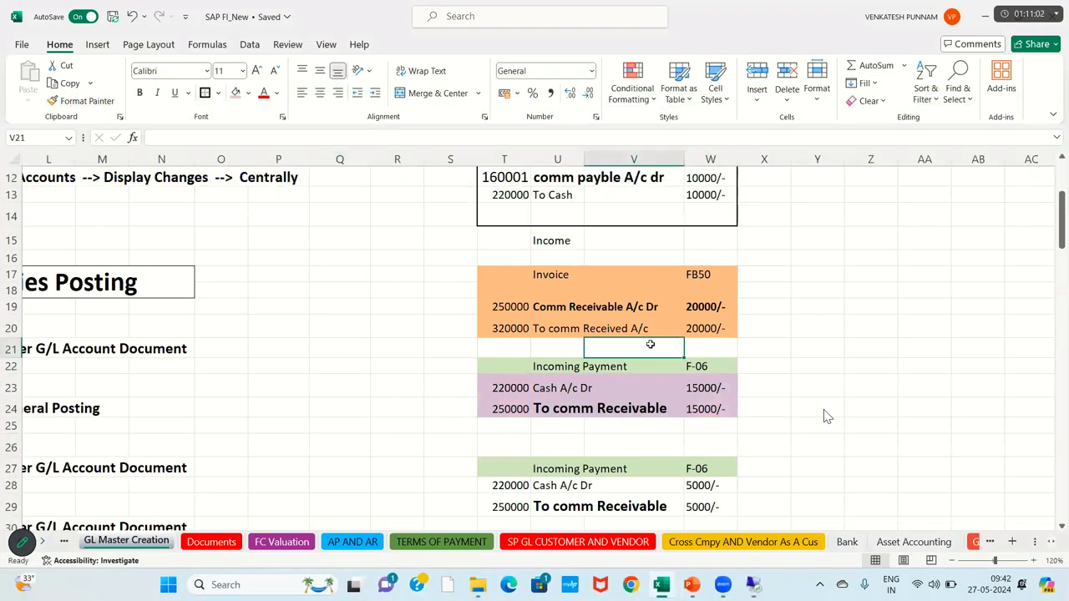
left_click(508, 282)
key("shift+Right")
key("shift+Right")
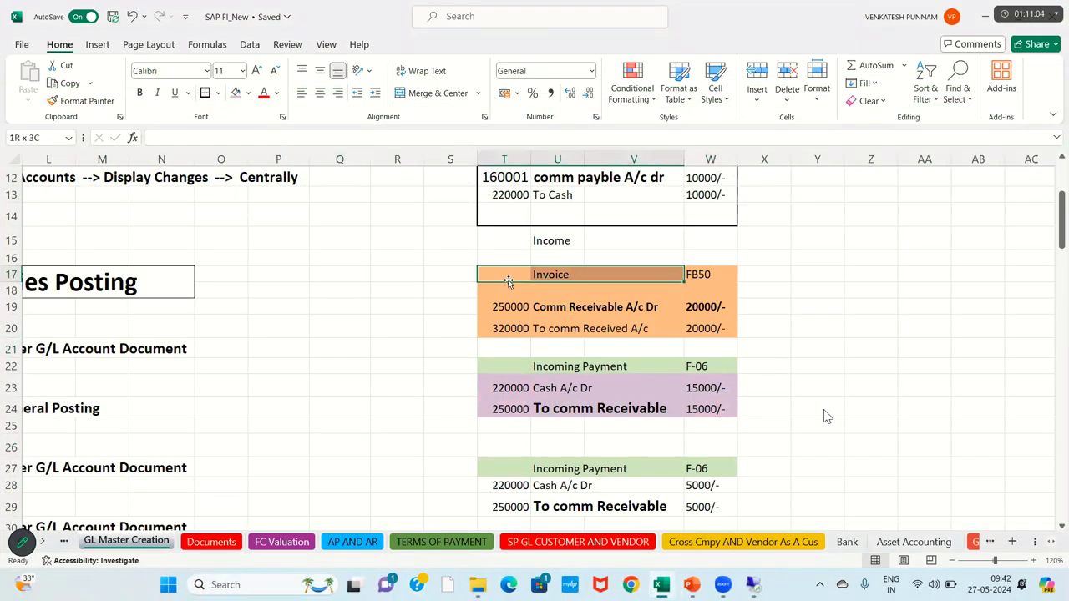
key("shift+Right")
key("shift+Down")
key("shift+Down")
key("shift+Down")
key("Down")
key("Down")
key("Down")
key("Down")
key("Down")
key("Down")
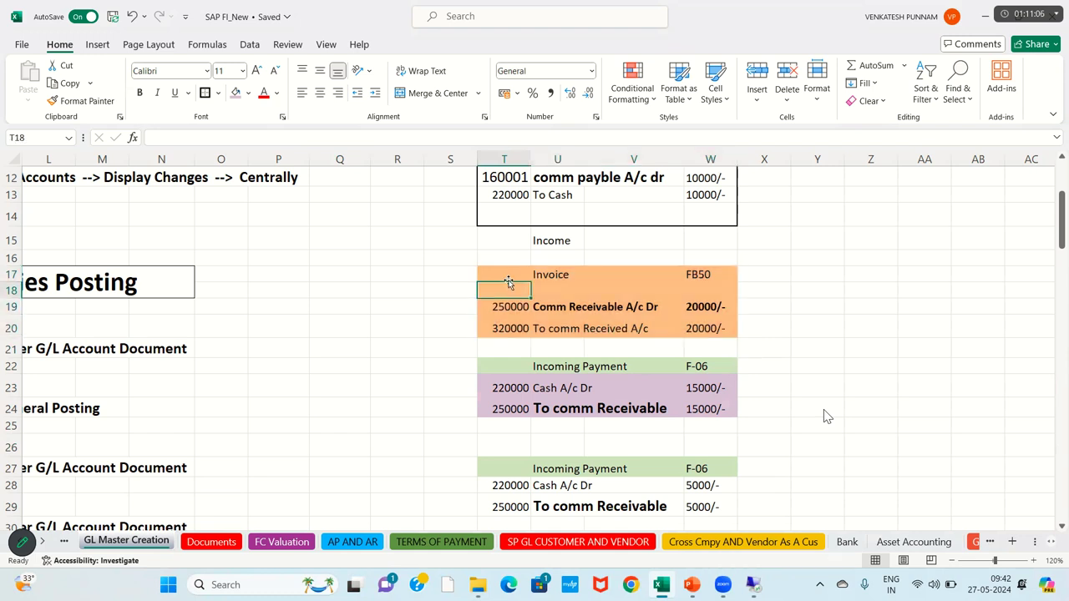
key("shift+Right")
key("shift+Right")
key("shift+Right")
key("shift+Down")
key("Down")
key("Down")
key("Down")
key("Down")
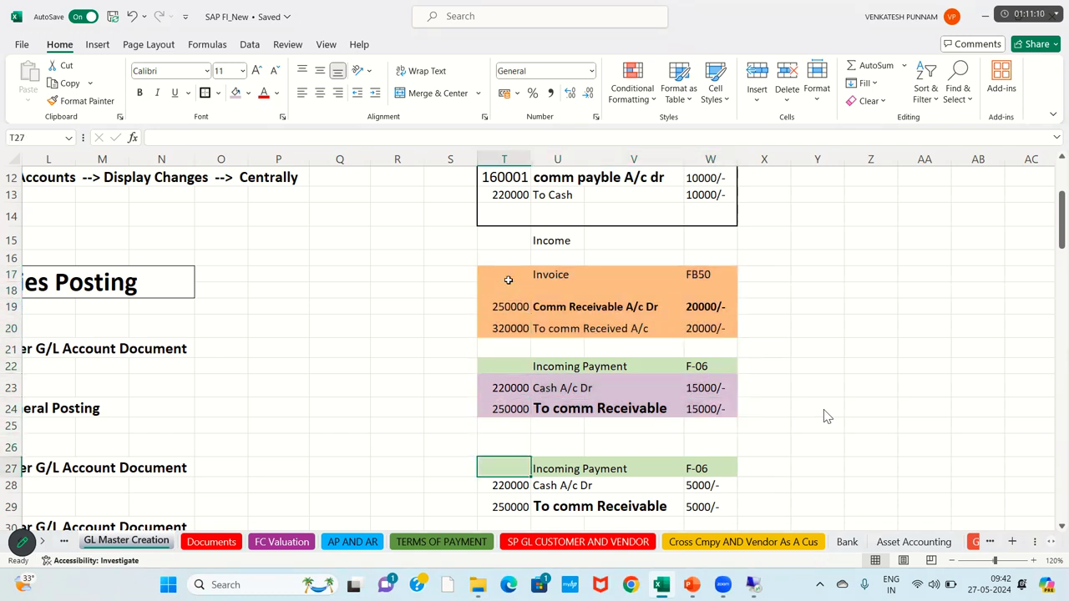
key("shift+Right")
key("shift+Right")
key("shift+Right")
key("shift+Down")
key("shift+Down")
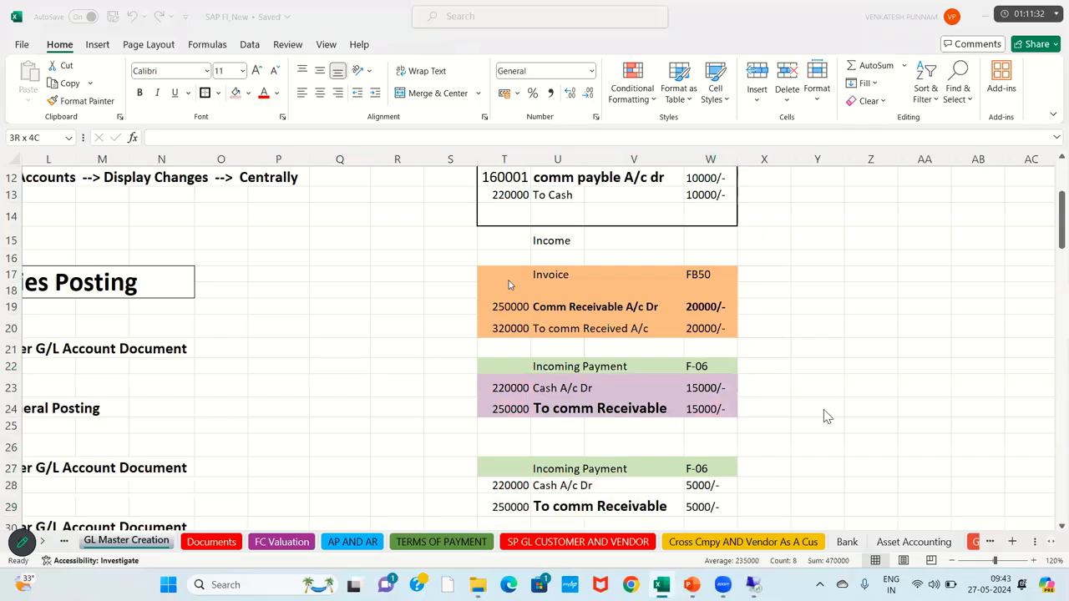
key("alt+Tab")
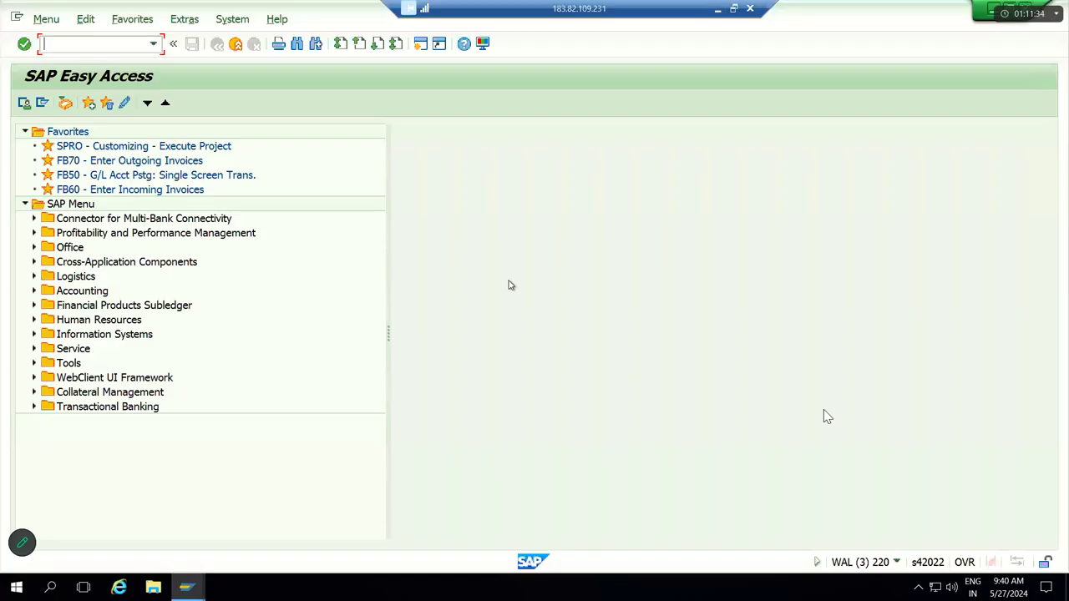
Step: Start F-06 with the pasted document date 27.05.2024 and reference Testing from history
type("F-06")
key("Return")
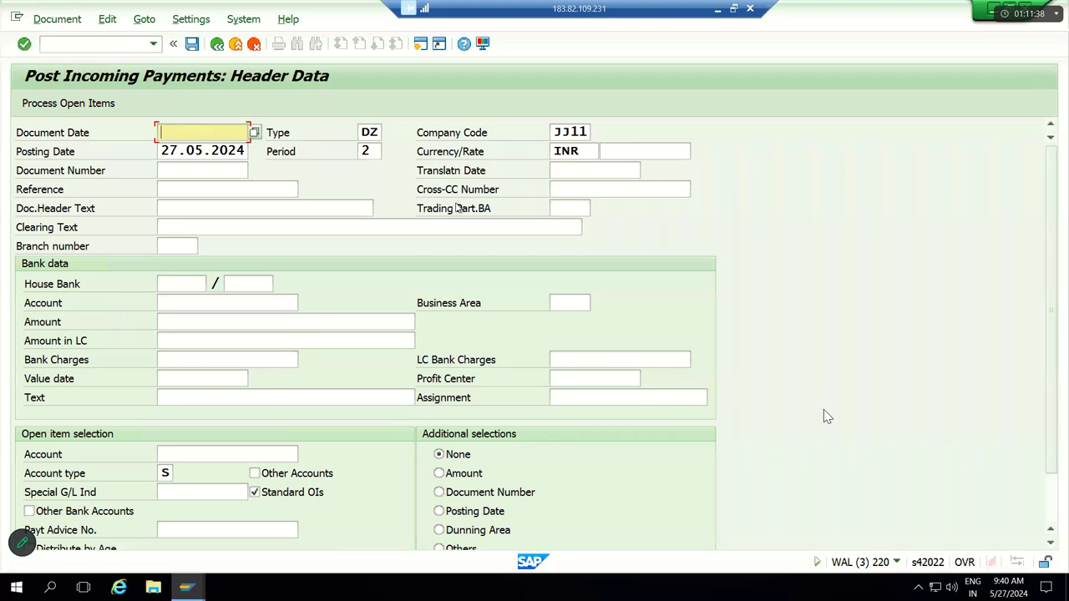
key("Tab")
key("Tab")
key("Tab")
key("shift+Tab")
key("ctrl+c")
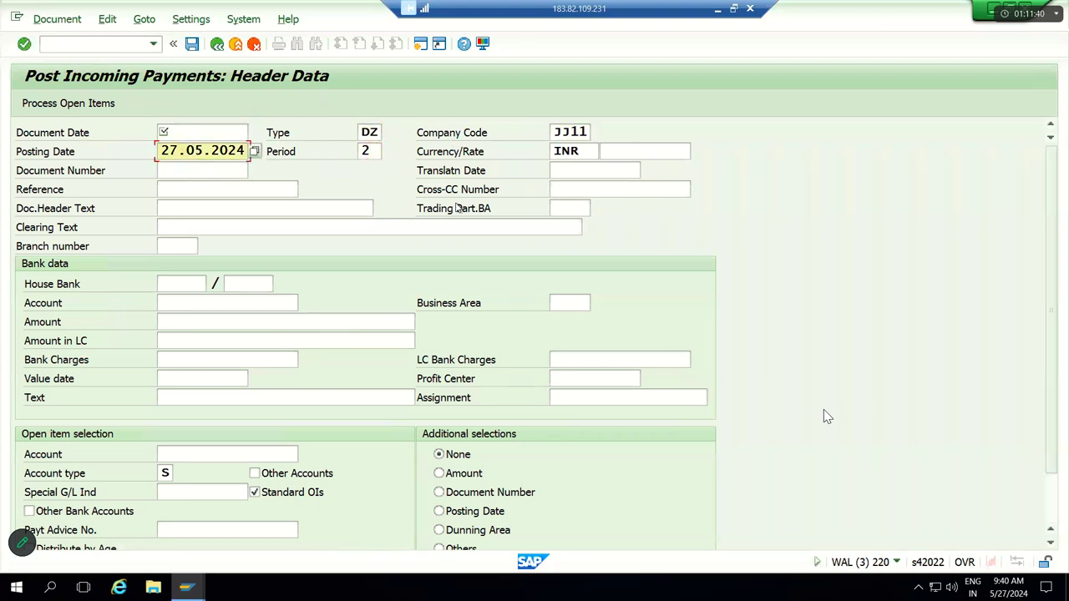
key("shift+Tab")
key("shift+Tab")
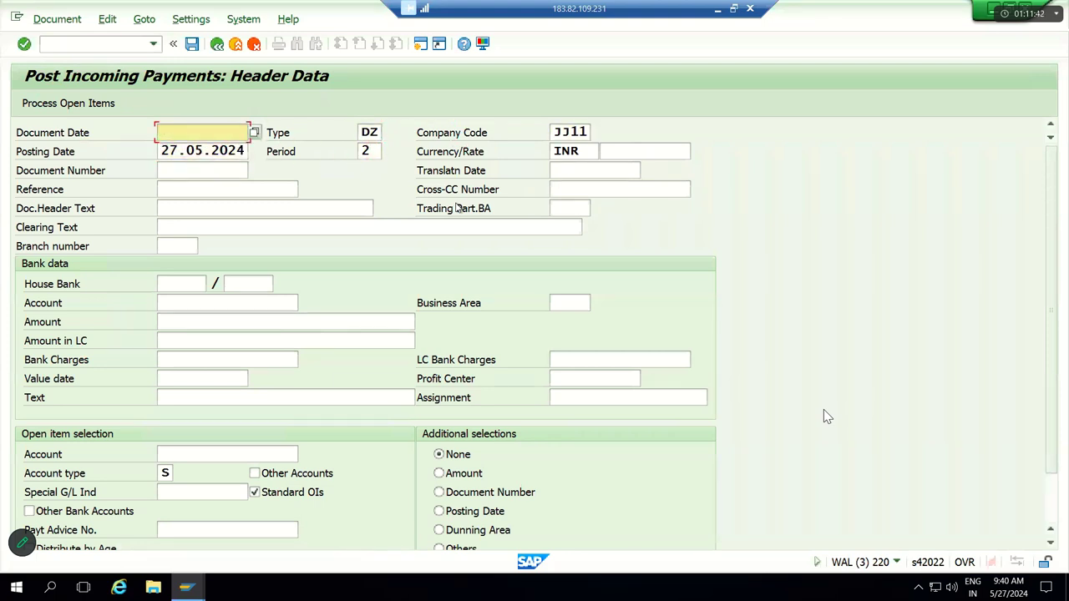
key("ctrl+v")
key("Tab")
key("Tab")
key("Tab")
key("Tab")
key("Tab")
key("Tab")
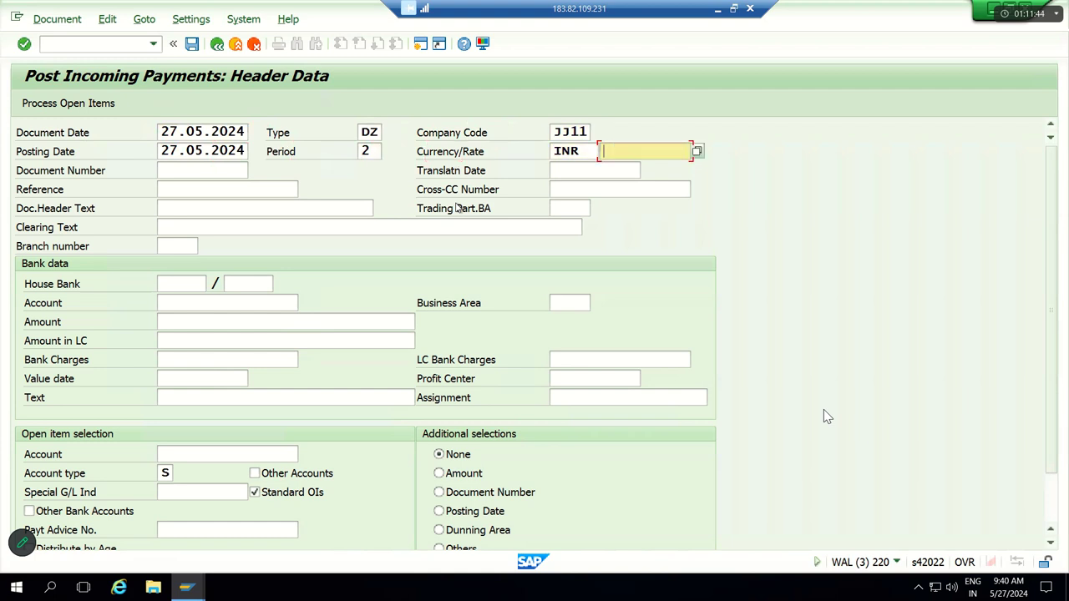
key("Tab")
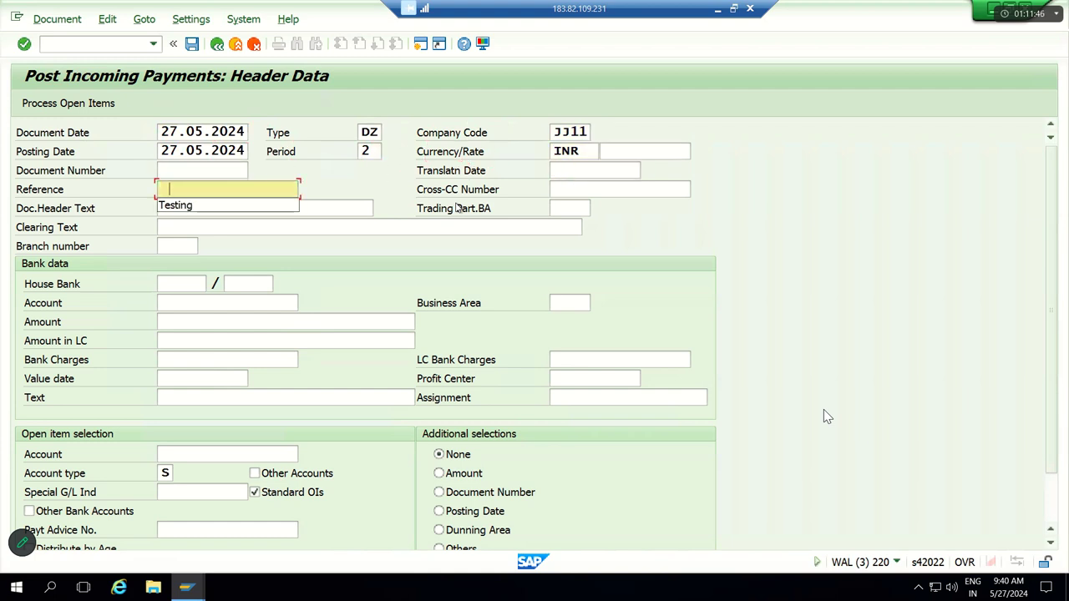
key("Down")
key("Tab")
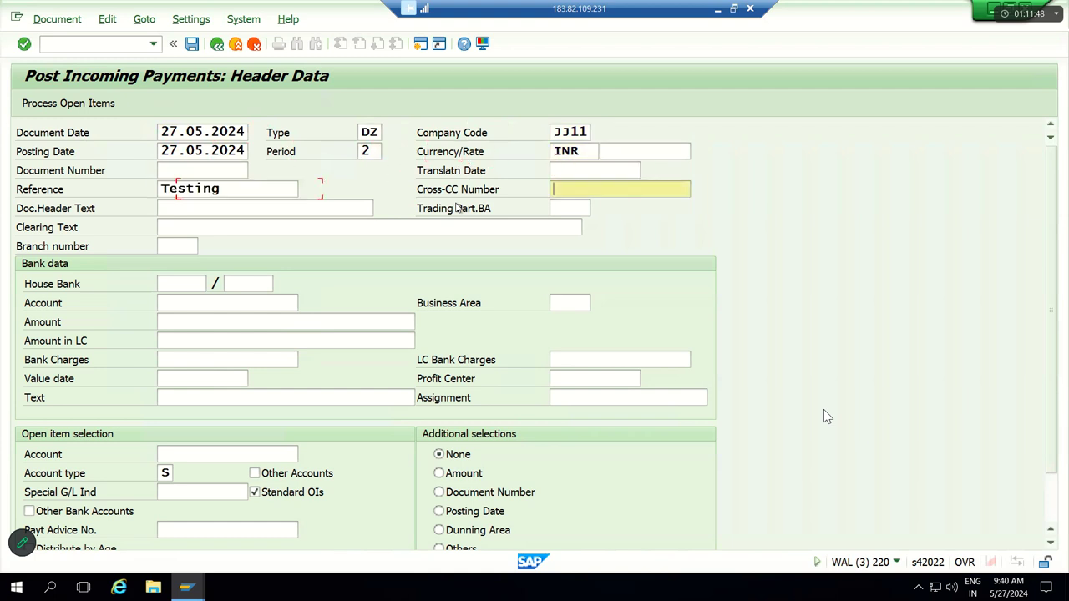
Step: Change the document type from DZ to SA
key("Tab")
key("Tab")
key("Tab")
key("Tab")
key("Tab")
key("Tab")
key("Tab")
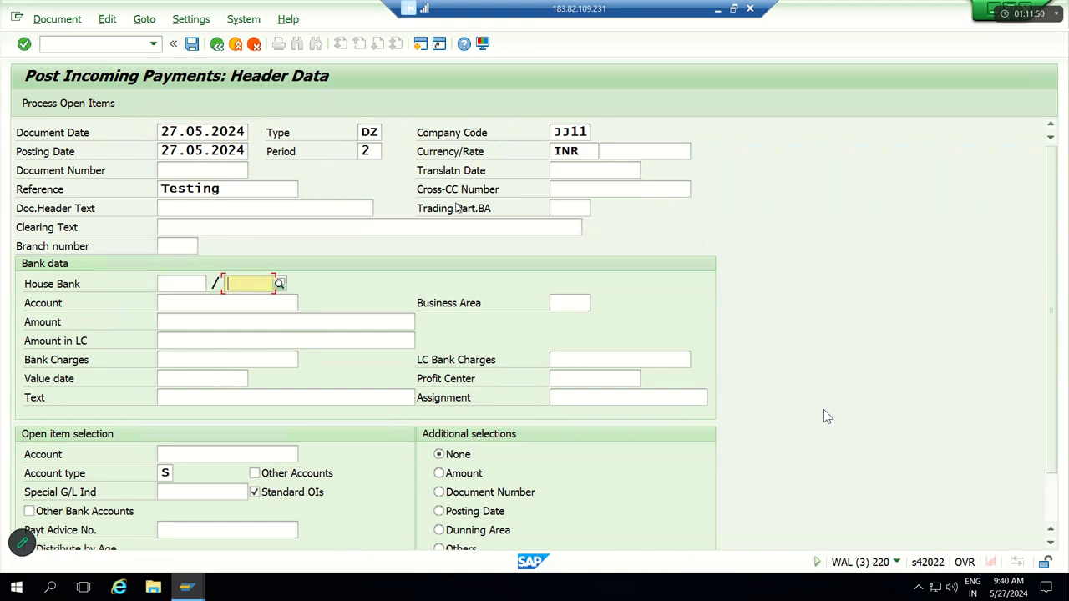
key("shift+Tab")
key("shift+Tab")
key("shift+Tab")
key("shift+Tab")
key("shift+Tab")
key("shift+Tab")
key("shift+Tab")
key("shift+Tab")
key("shift+Tab")
key("shift+Tab")
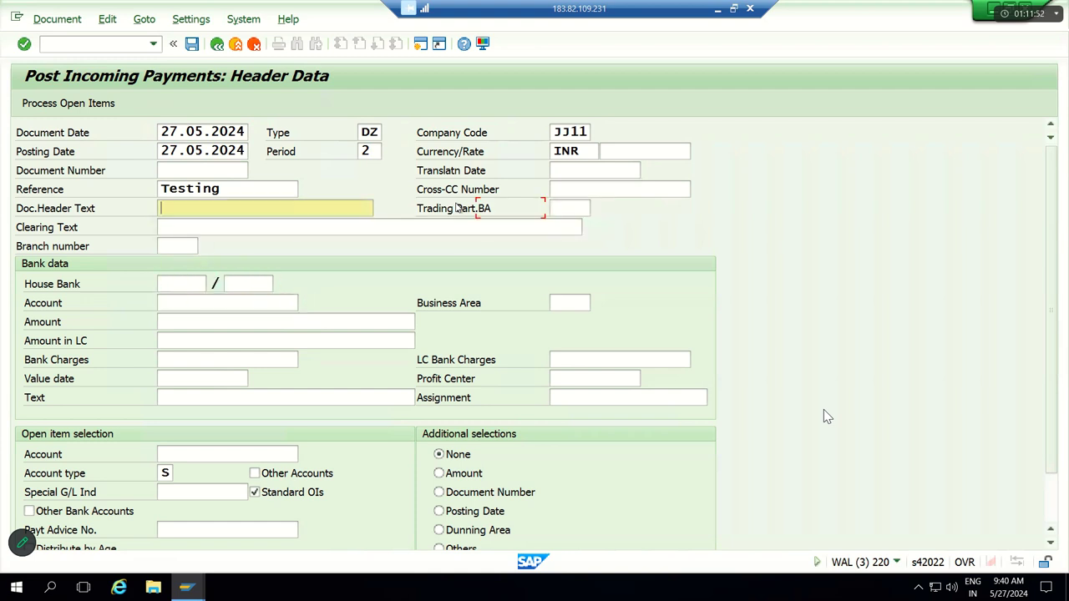
key("shift+Tab")
key("shift+Tab")
key("shift+Tab")
key("shift+Tab")
key("shift+Tab")
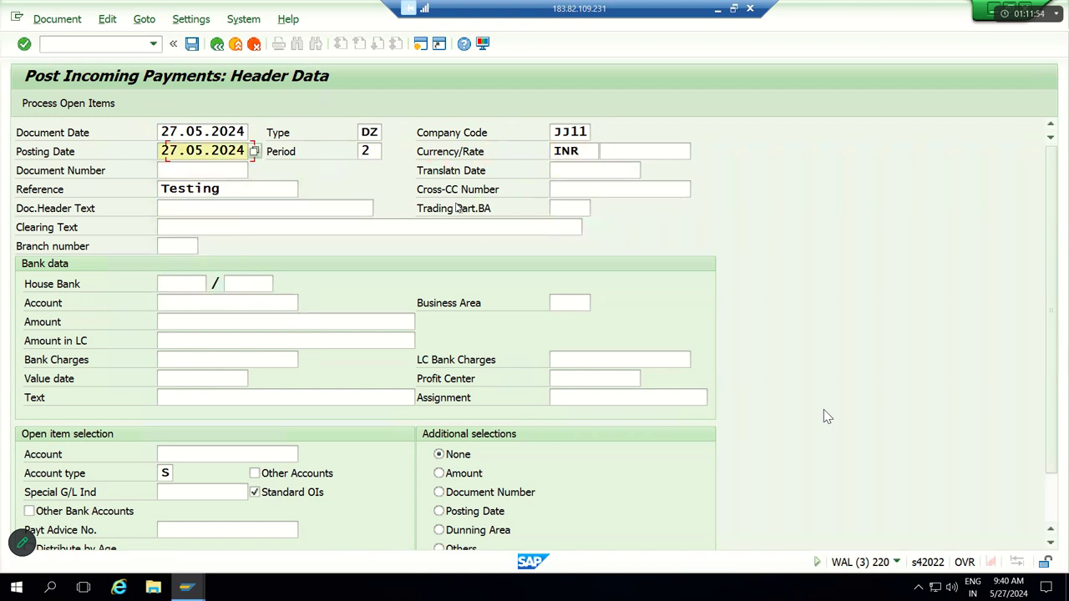
key("BackSpace")
key("BackSpace")
type("SA")
key("Tab")
key("Tab")
key("Tab")
key("Tab")
key("Tab")
key("Tab")
key("Tab")
key("Tab")
key("Tab")
key("Tab")
key("Tab")
key("Tab")
key("Tab")
key("Tab")
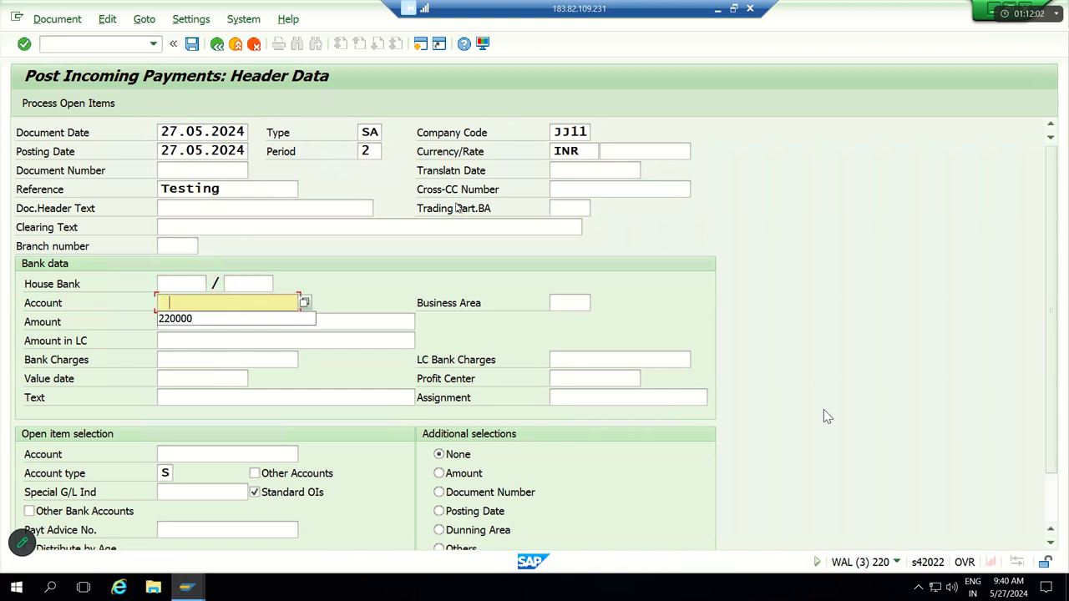
Step: Enter bank account 220000, amount 5000 and open-item account 250000
key("Down")
key("Tab")
key("Tab")
type("5000")
key("Tab")
key("Tab")
key("Tab")
key("Tab")
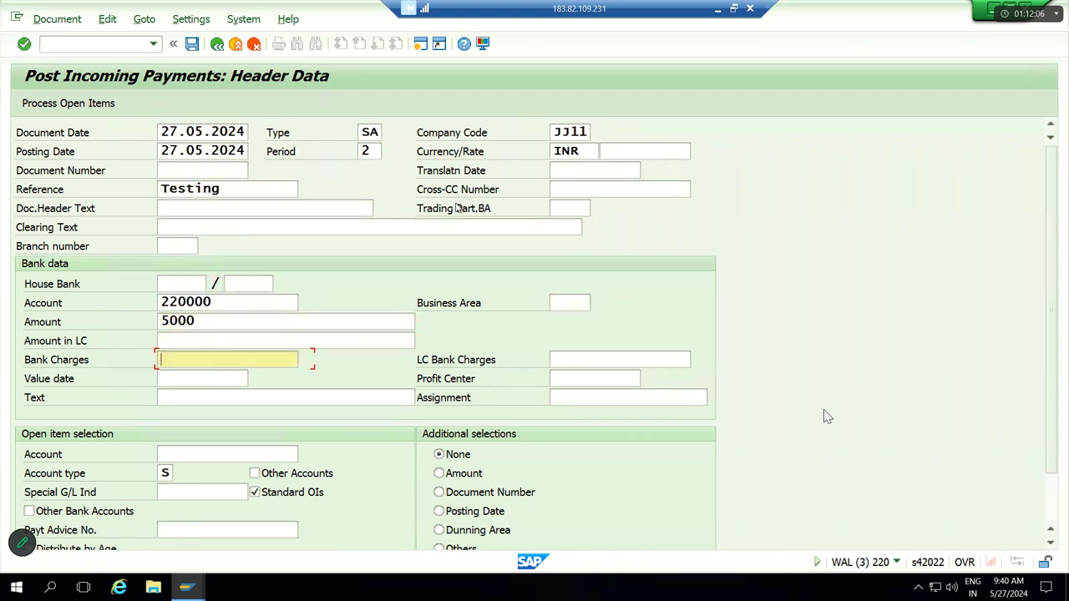
key("Tab")
key("Tab")
key("Tab")
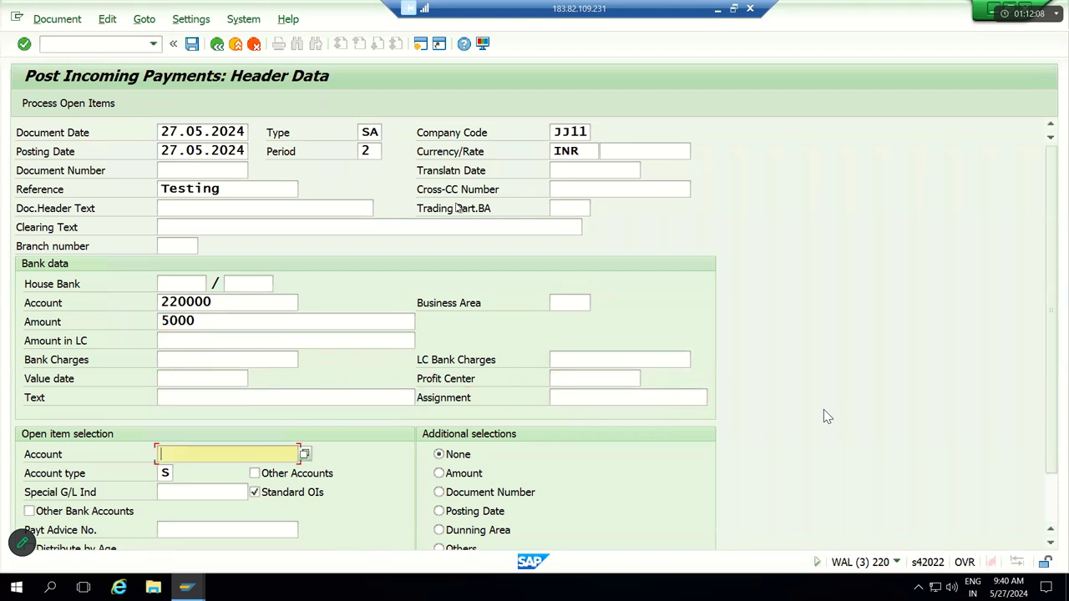
key("BackSpace")
key("Down")
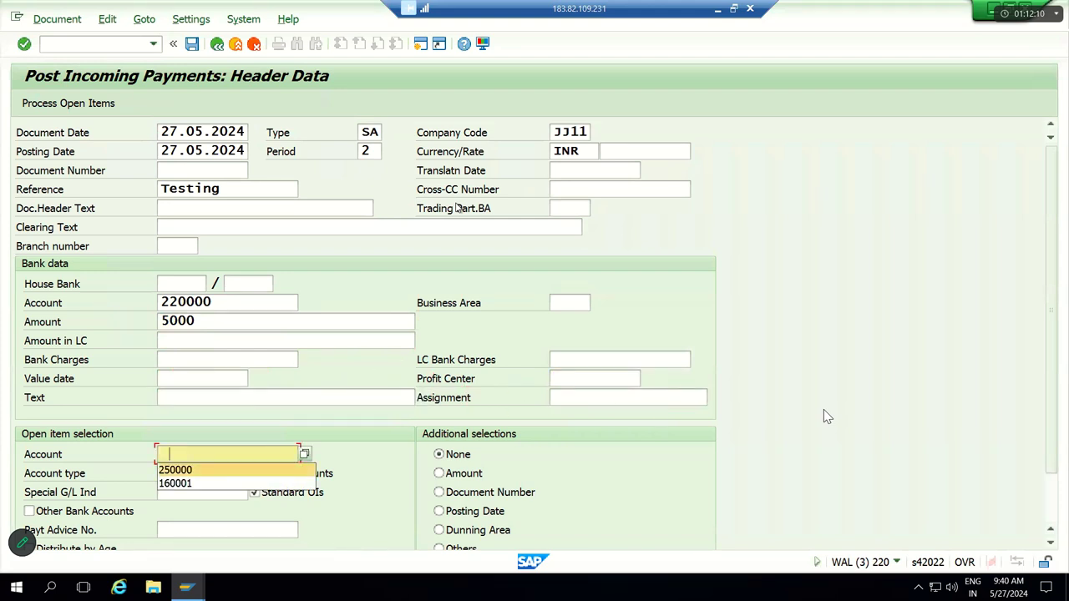
key("Return")
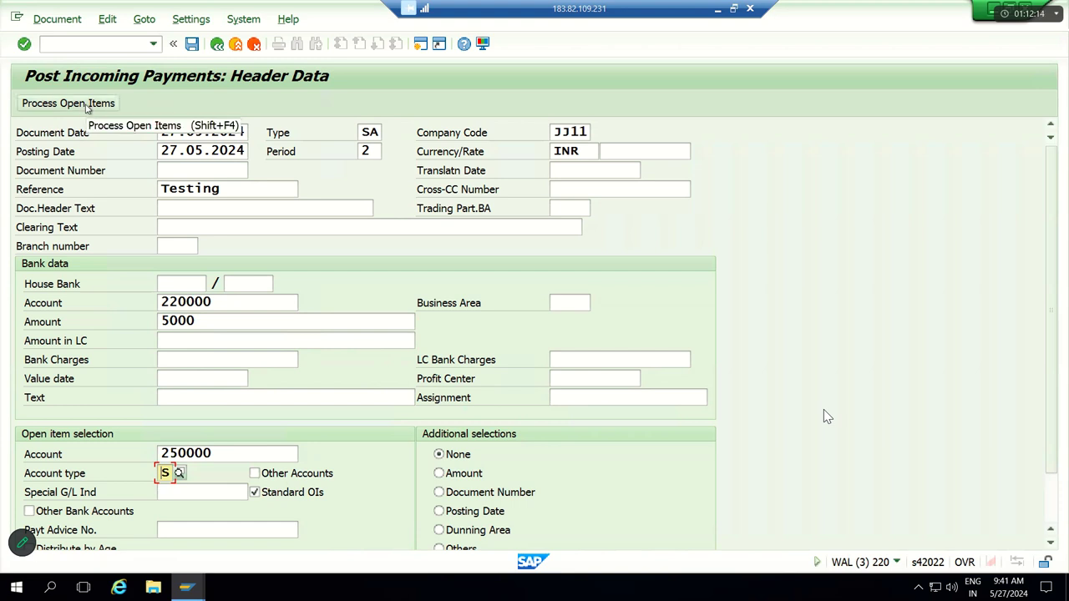
Step: Process account 250000's open items, confirming 5,000.00 fully assigned against 20,000.00 and 15,000.00-
left_click(86, 106)
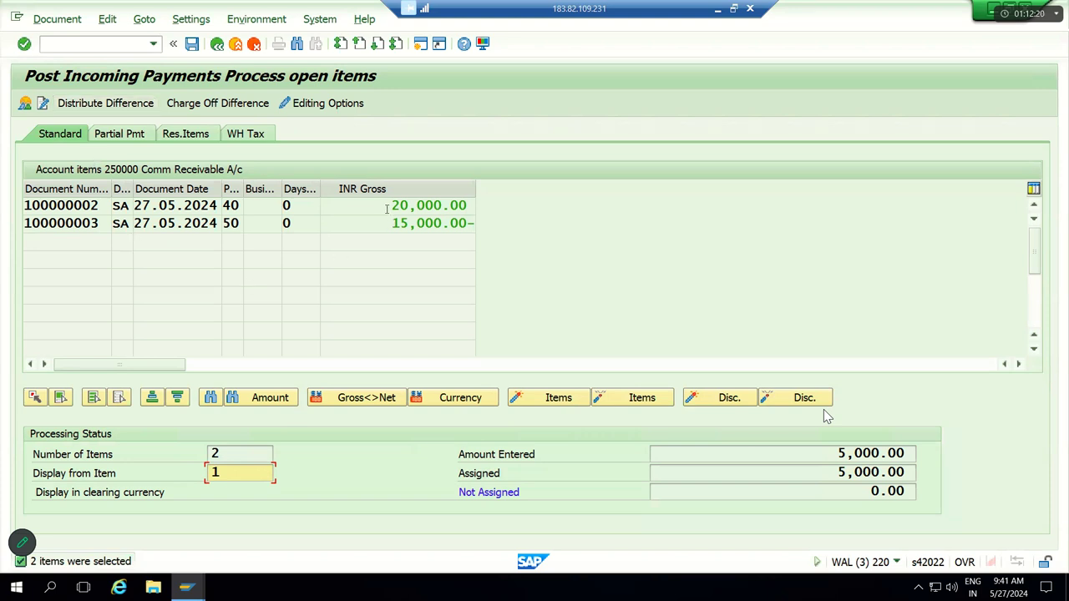
double_click(470, 205)
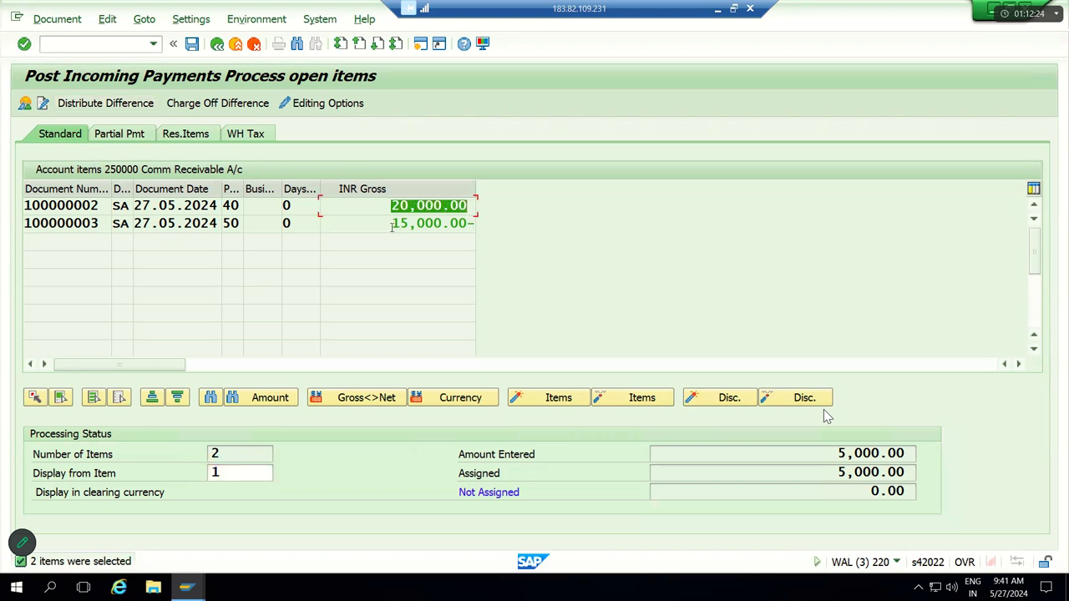
left_click_drag(394, 225, 480, 227)
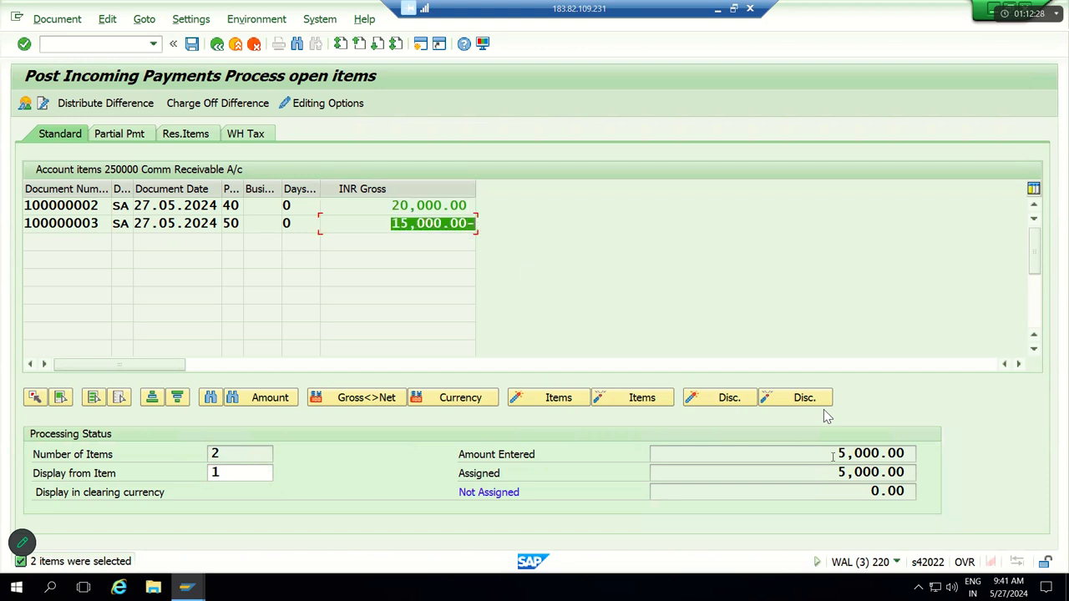
double_click(912, 455)
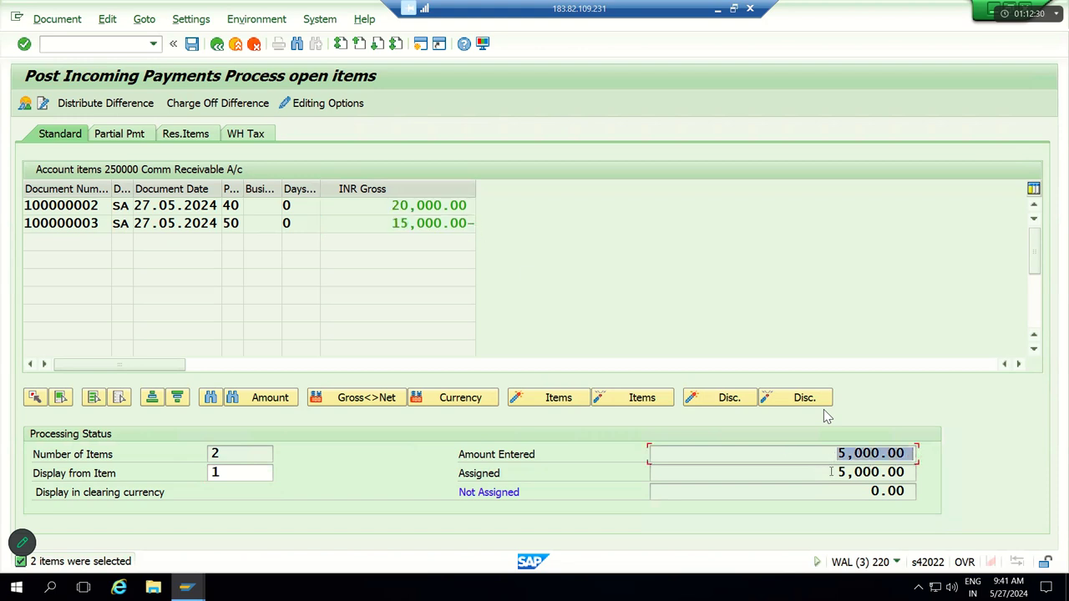
double_click(917, 474)
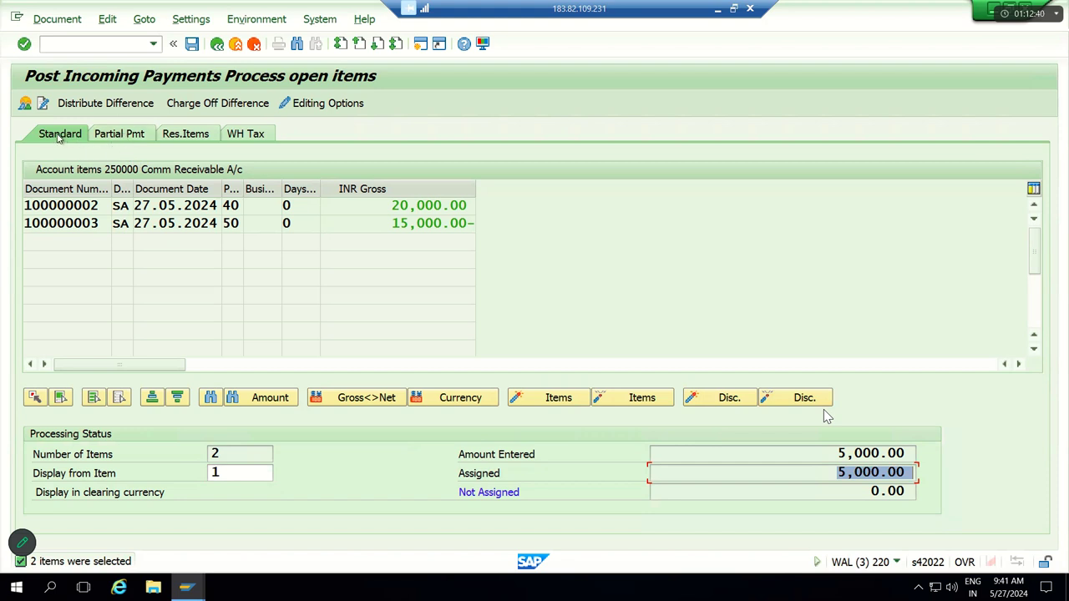
Step: Simulate the 5,000.00 payment and post it
left_click(76, 20)
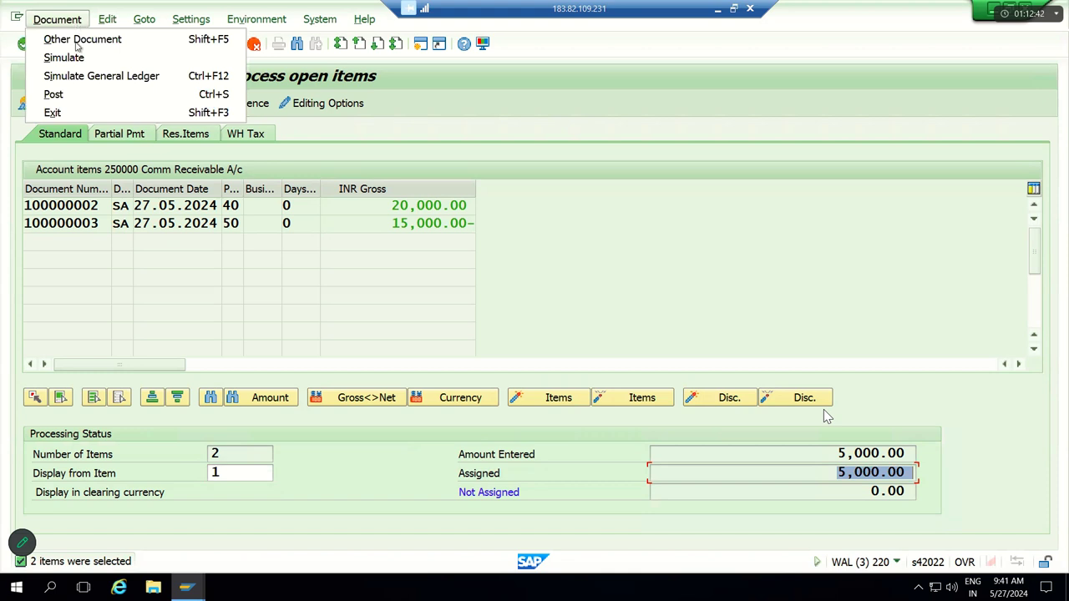
left_click(75, 59)
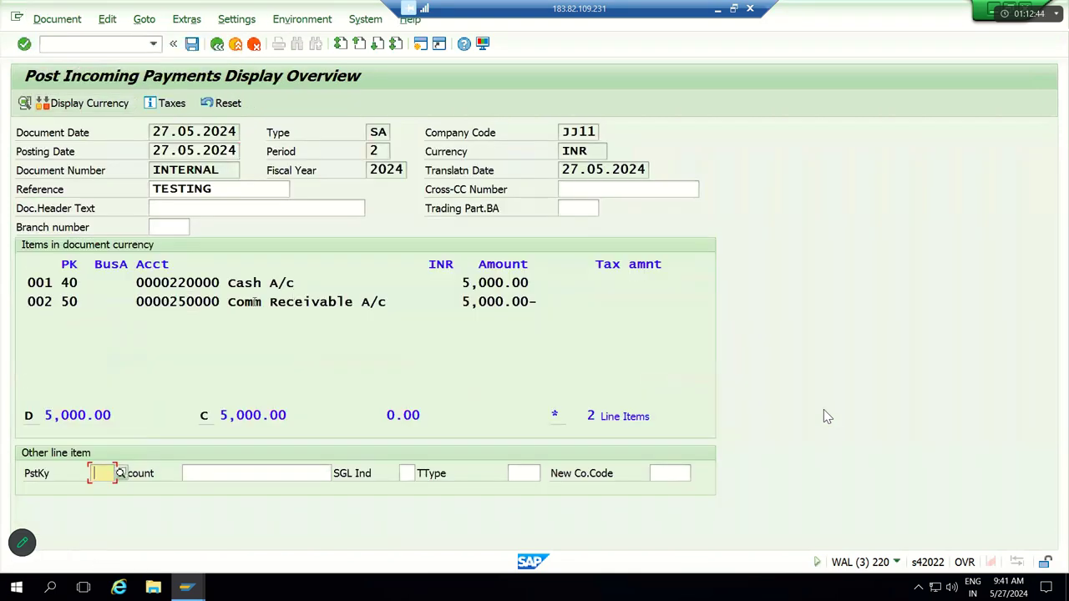
left_click(193, 45)
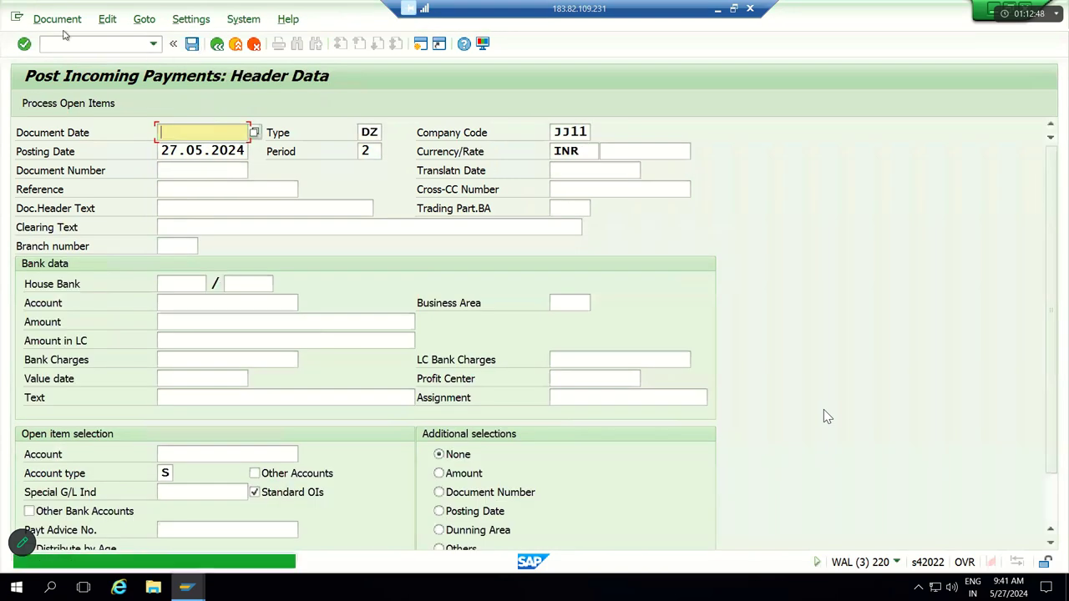
Step: Display posted document 100000004 with its two 5,000.00 lines, then exit with /n
left_click(56, 19)
left_click(71, 82)
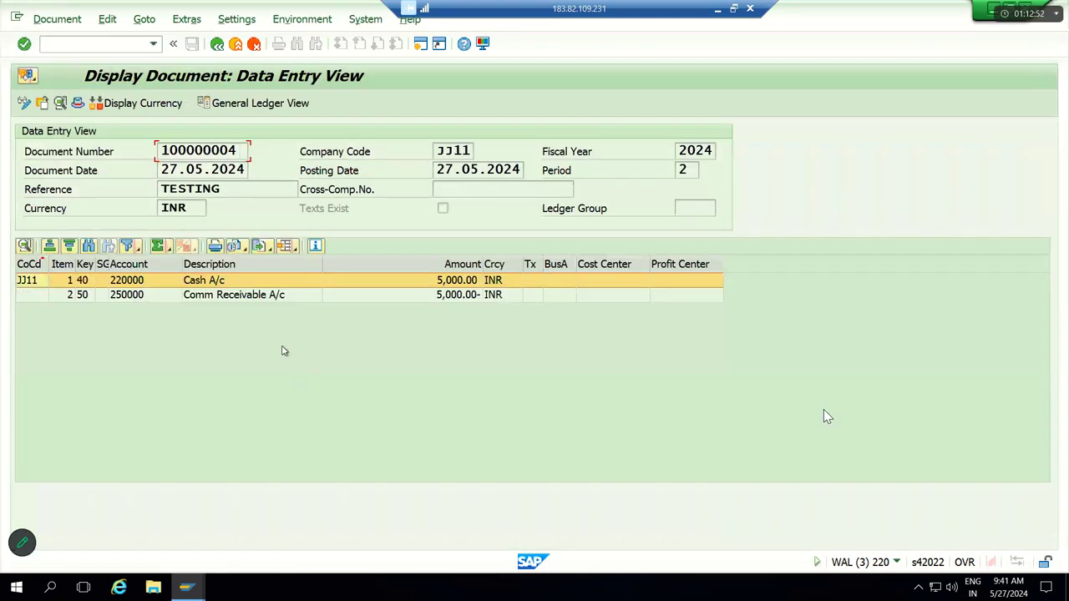
type("/n")
key("Return")
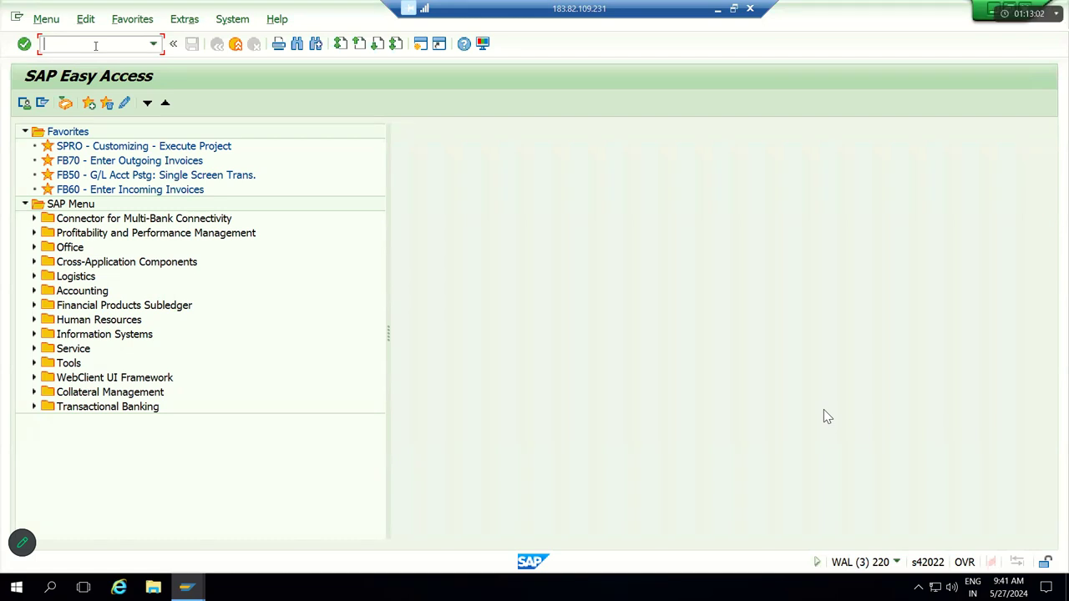
Step: List all items of G/L account 250000 in FBL3N and confirm the 0.00 total and subtotal
type("FBL3N")
key("Return")
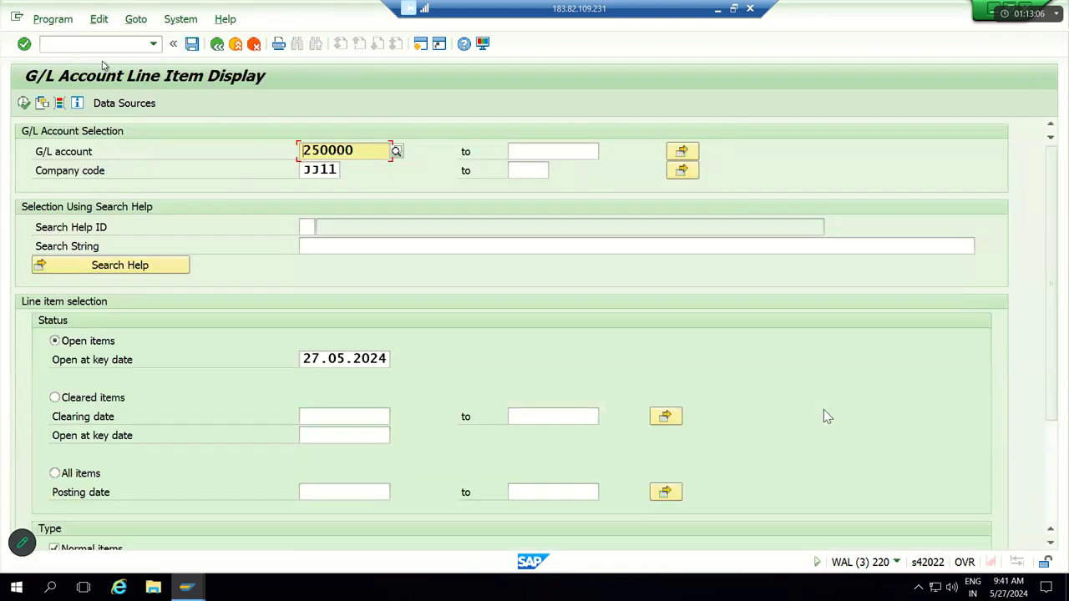
left_click(86, 478)
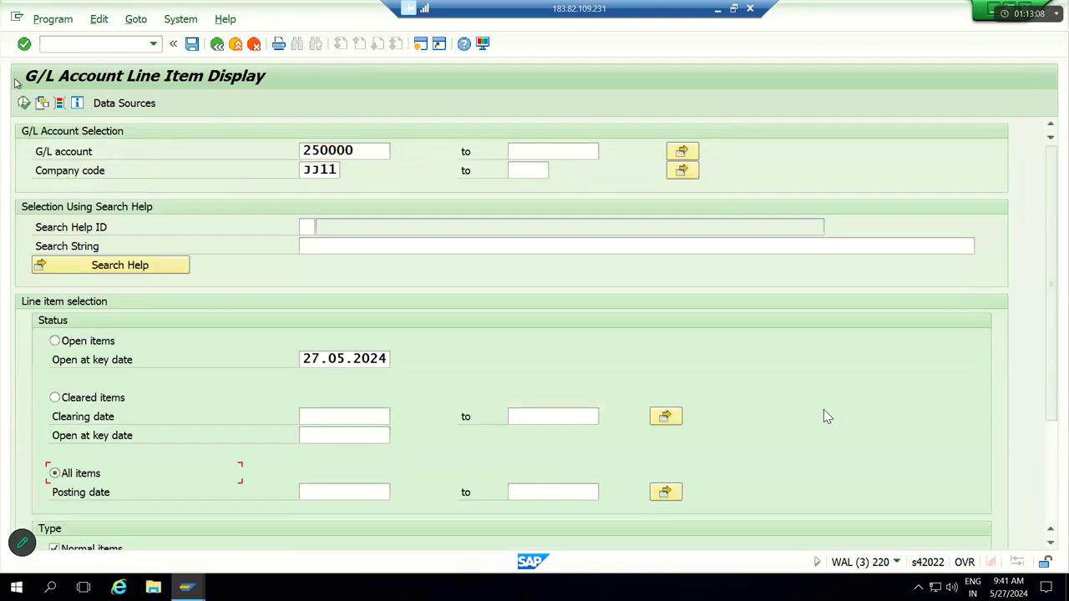
left_click(24, 103)
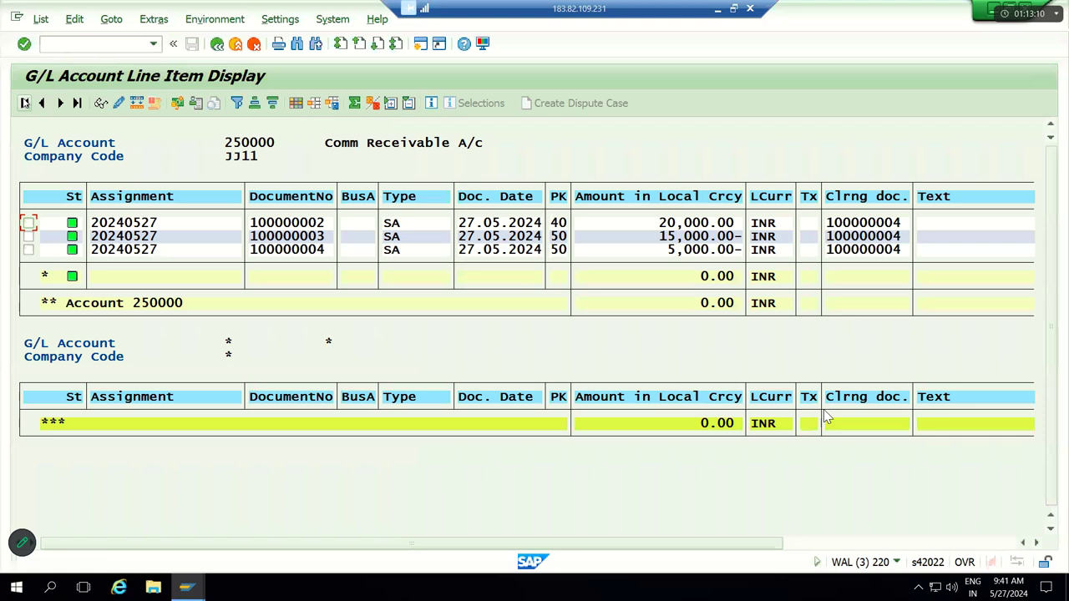
left_click(714, 303)
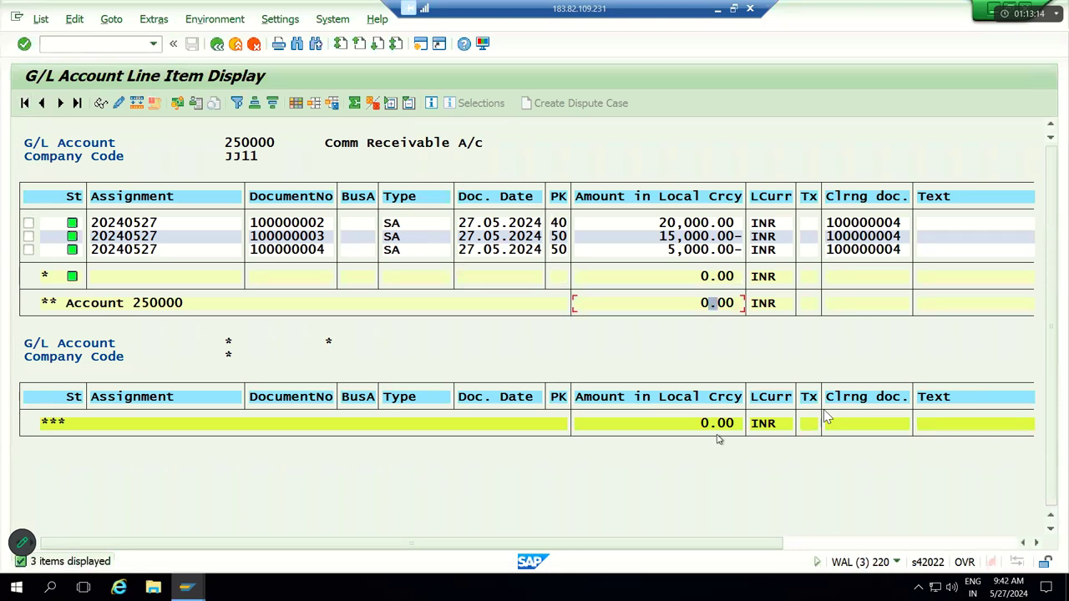
left_click(708, 278)
Step: Minimize SAP and select cell Q19 in the Excel notes sheet, moving left
left_click(717, 8)
left_click(316, 306)
key("Left")
key("Left")
key("Left")
key("Left")
key("Left")
key("Left")
key("Left")
key("Left")
key("Left")
key("Left")
key("Left")
key("Left")
key("Left")
key("Left")
key("Left")
key("Left")
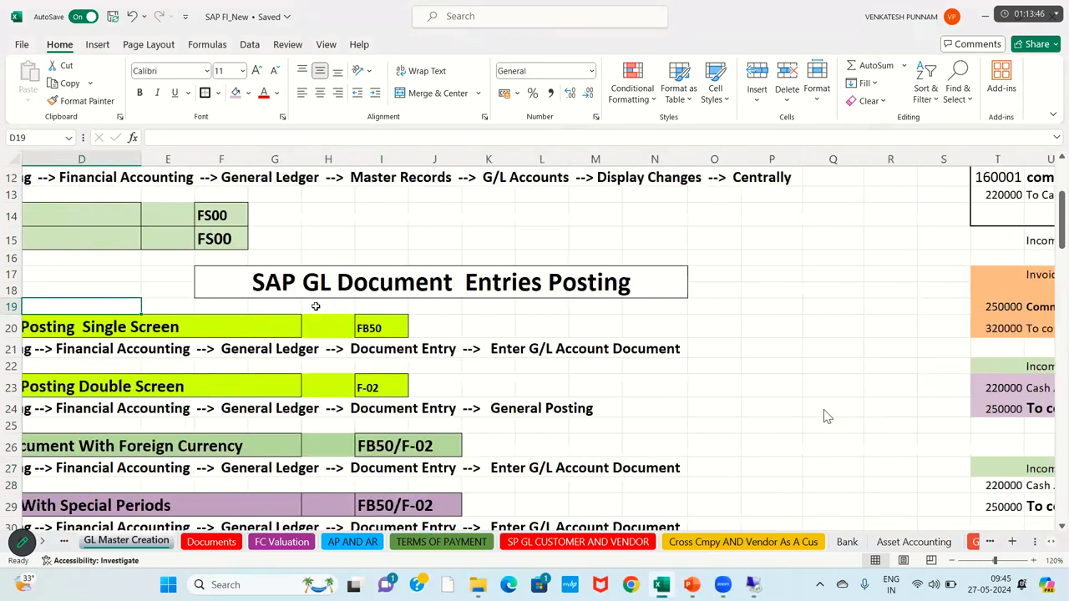
Step: Scroll the notes sheet to the SAP GL Document Entries Posting list
key("Down")
key("Down")
key("Down")
key("Down")
key("Down")
key("Down")
key("Down")
key("Down")
key("Down")
key("Down")
key("Down")
key("Down")
key("Down")
key("Down")
key("Down")
key("Down")
key("Down")
key("Down")
key("Down")
key("Down")
key("Down")
key("Down")
key("Down")
key("Down")
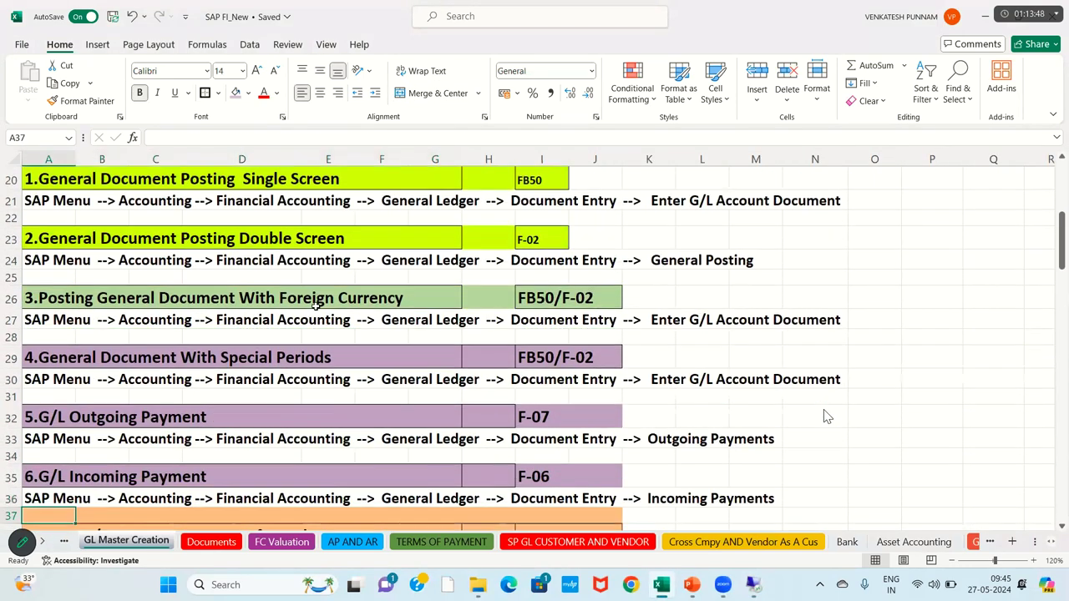
key("Up")
key("Up")
key("Up")
key("Up")
key("Up")
key("Up")
key("Up")
key("Up")
key("Up")
key("Up")
key("Up")
key("Up")
key("Up")
key("Up")
key("Up")
key("Up")
key("Up")
key("Up")
key("Up")
key("Up")
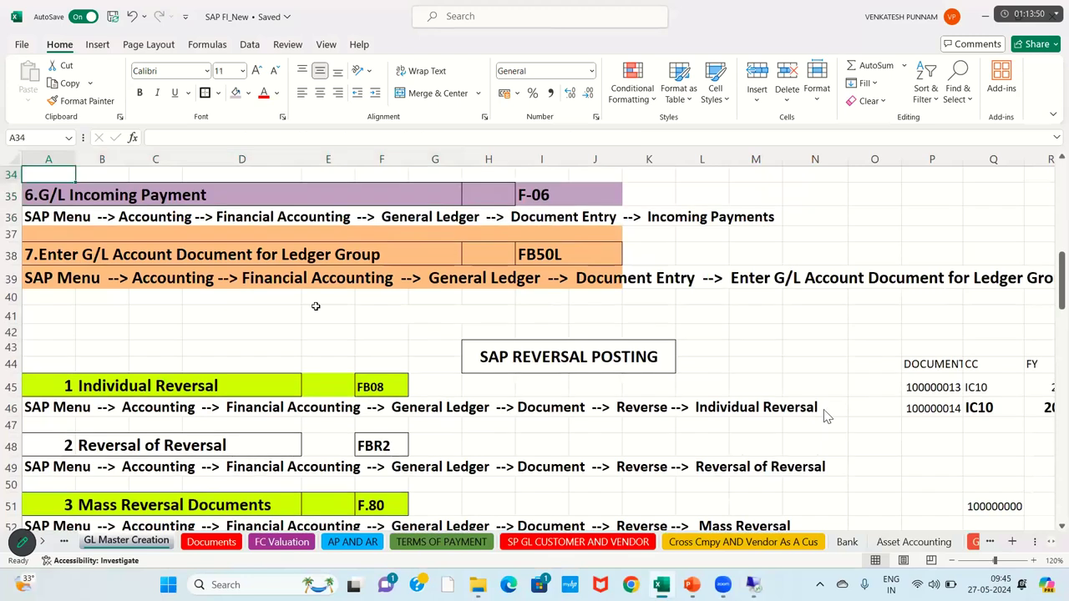